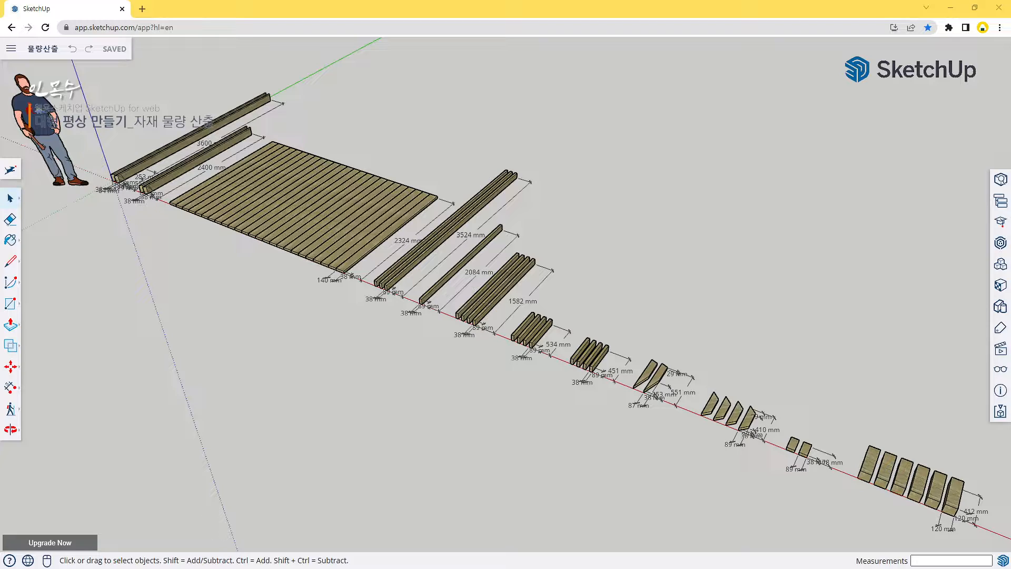
Open the 평상(2.4x3.6x0.45) model from the SketchUp project in Trimble Connect.
left_click(11, 49)
left_click(45, 124)
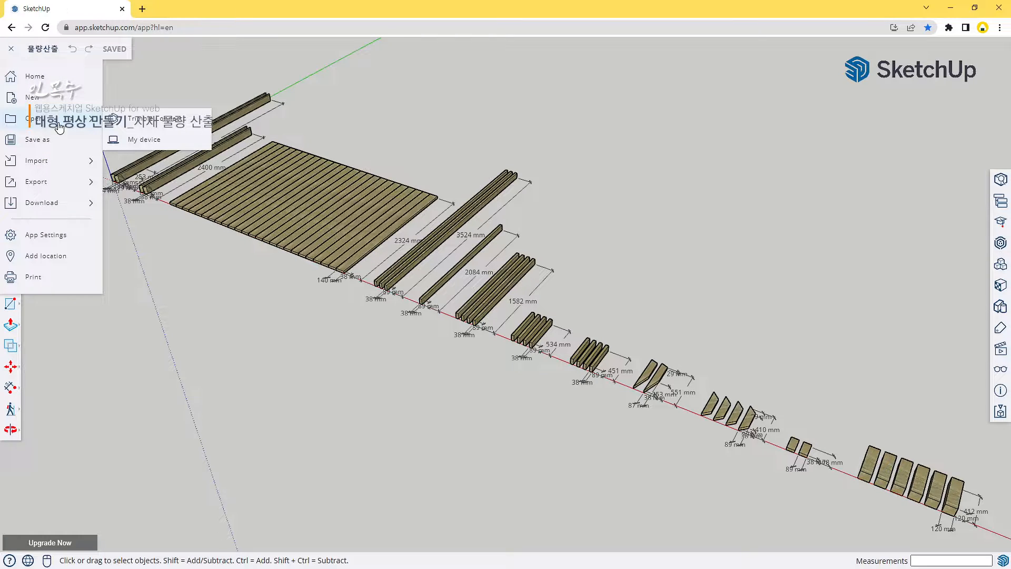
left_click(161, 119)
left_click(77, 145)
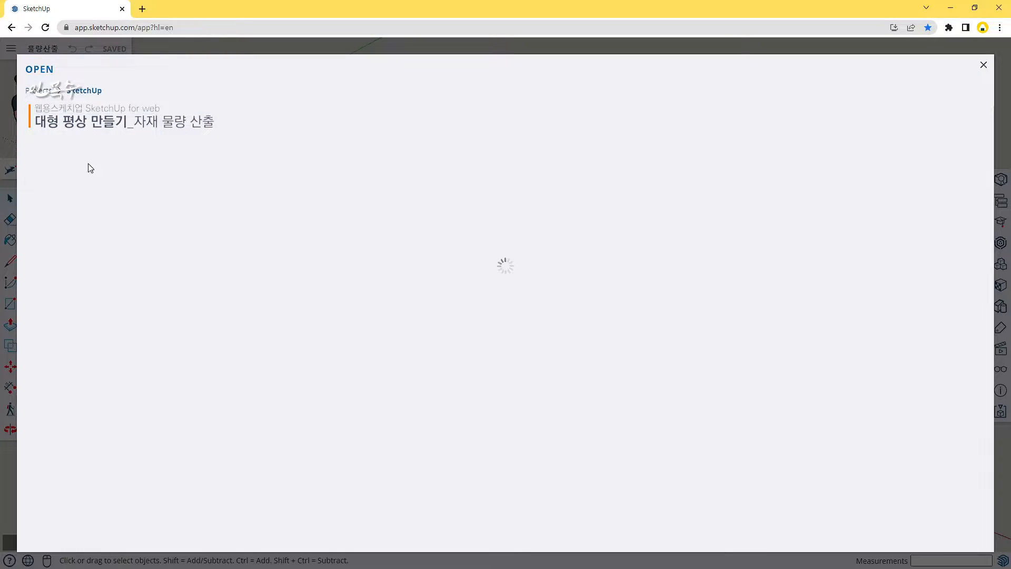
left_click(650, 199)
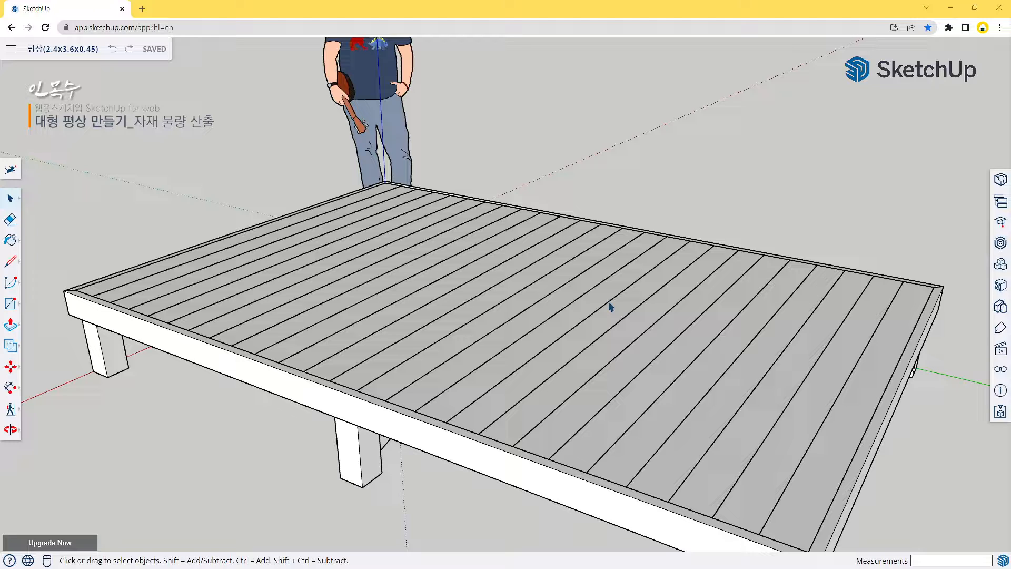
Dimension the platform's long side and its short side along the outer frame edges.
scroll(609, 307, "down", 5)
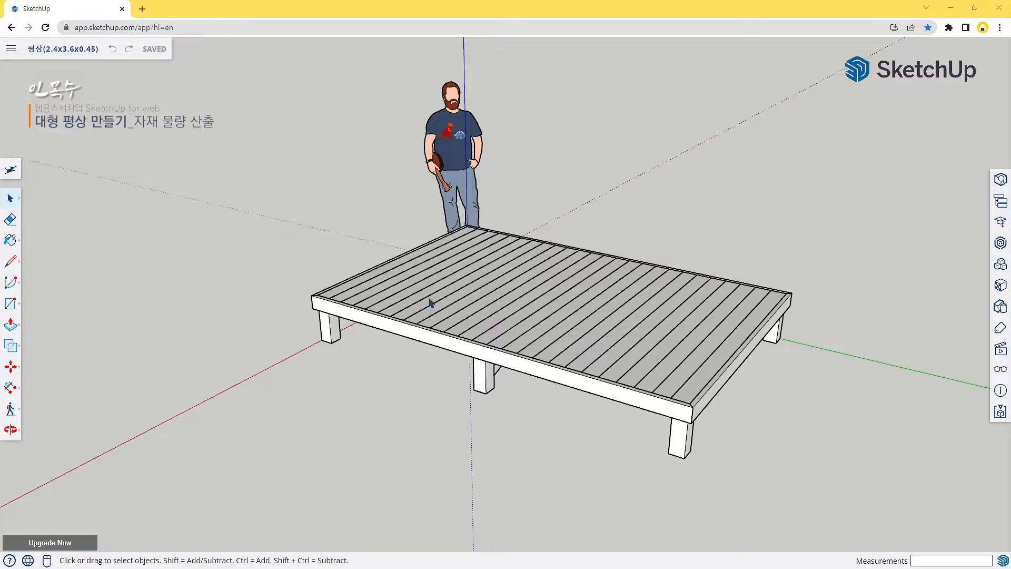
key("d")
left_click(311, 295)
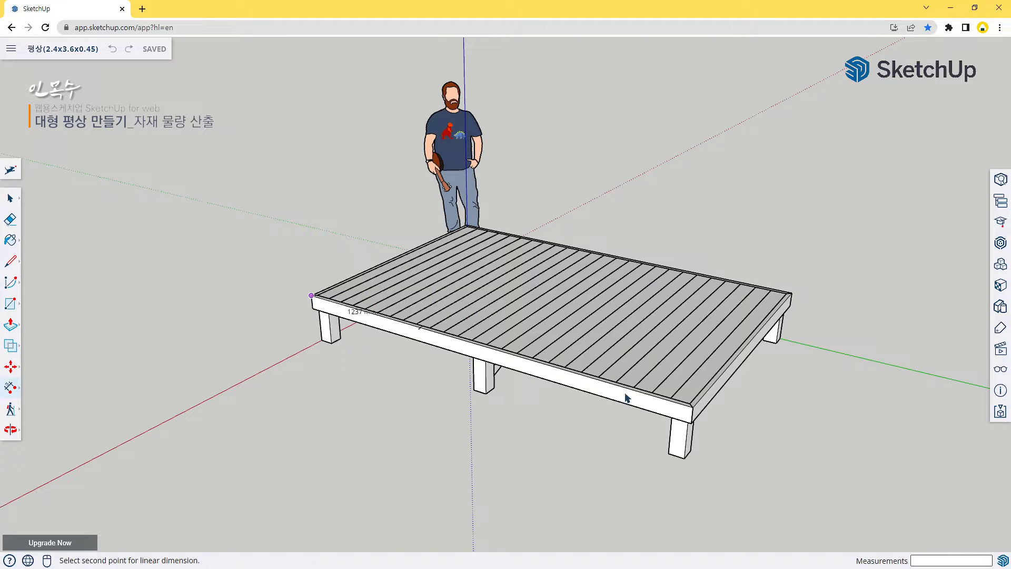
left_click(693, 413)
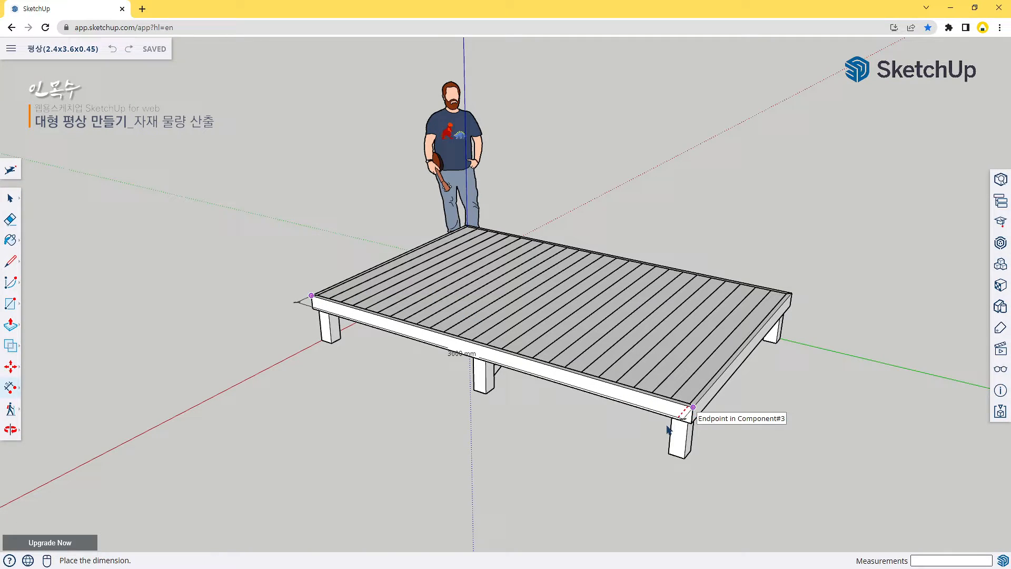
left_click(631, 463)
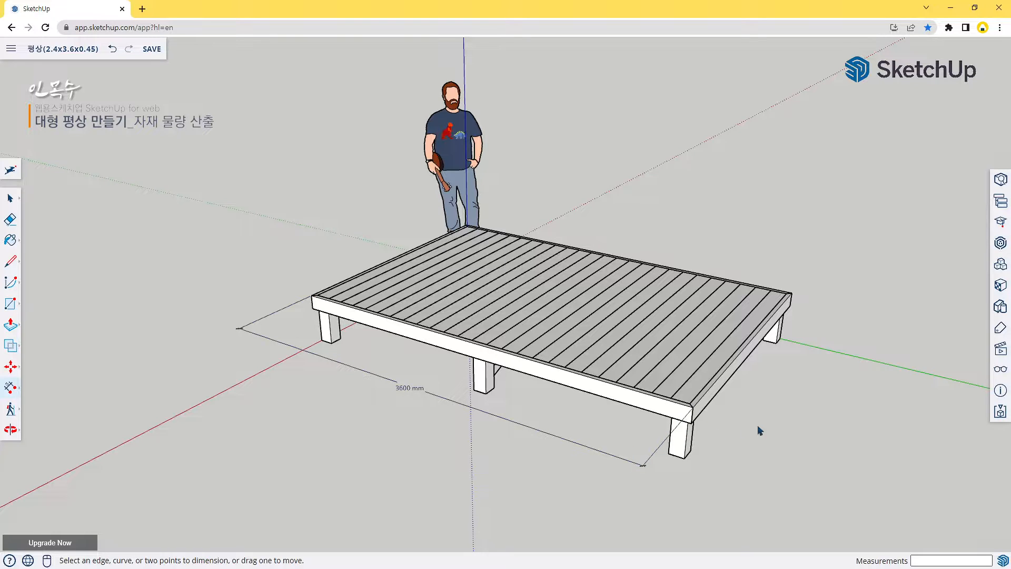
left_click(786, 306)
left_click(693, 409)
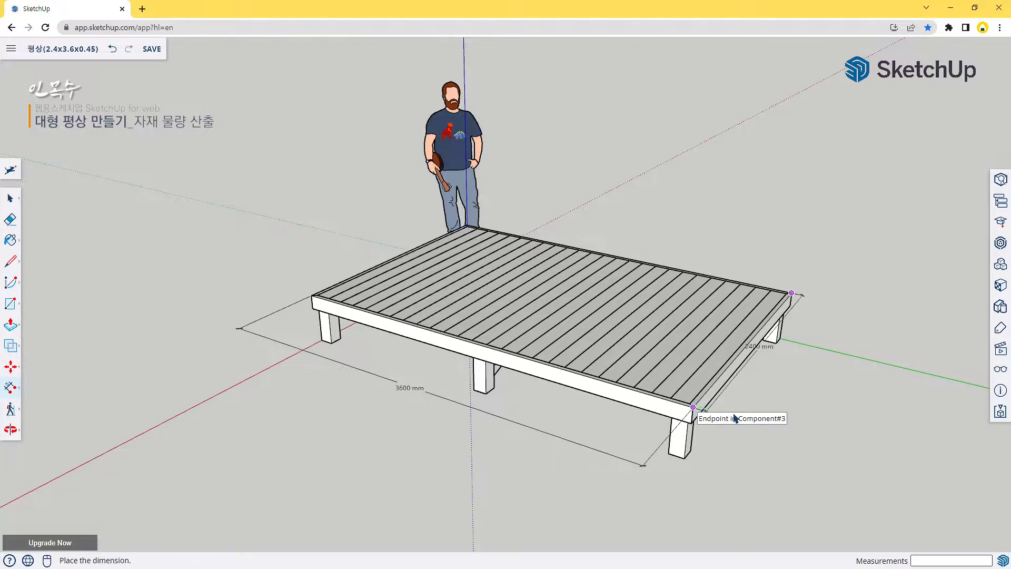
left_click(755, 424)
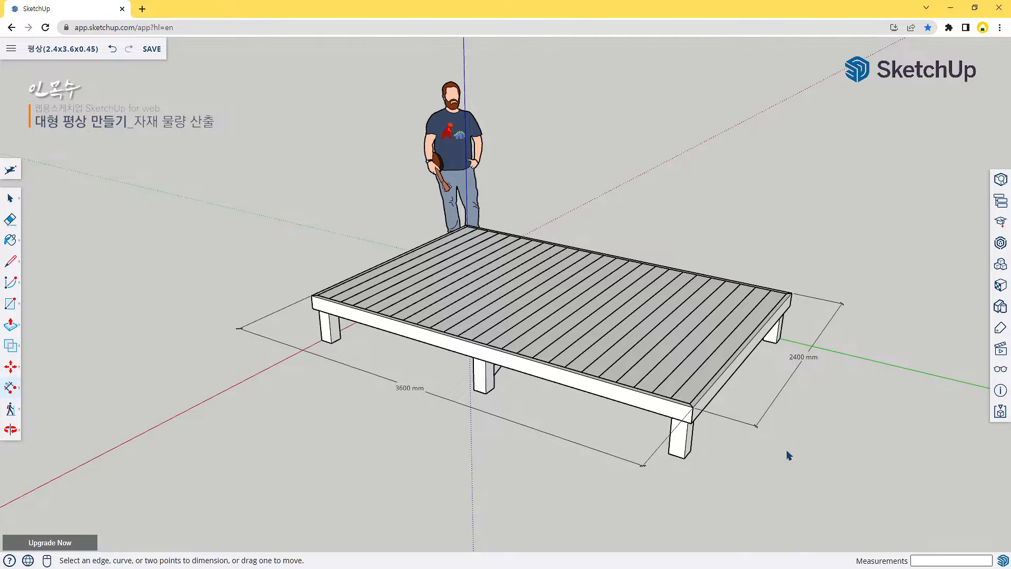
Dimension the platform's overall height from the frame's top corner to the foot of the corner leg.
middle_click_drag(728, 490, 706, 368)
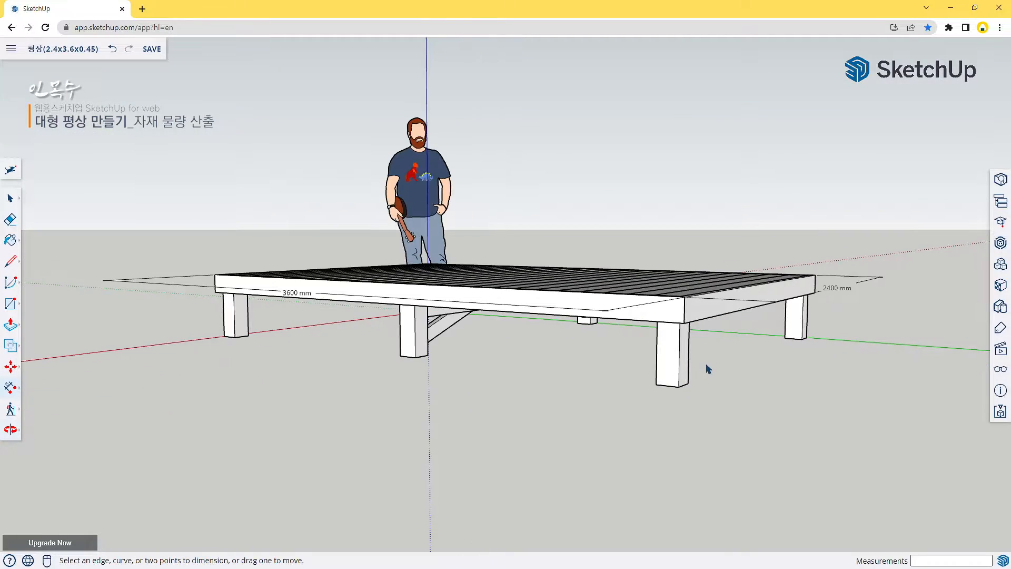
left_click(684, 297)
left_click(678, 387)
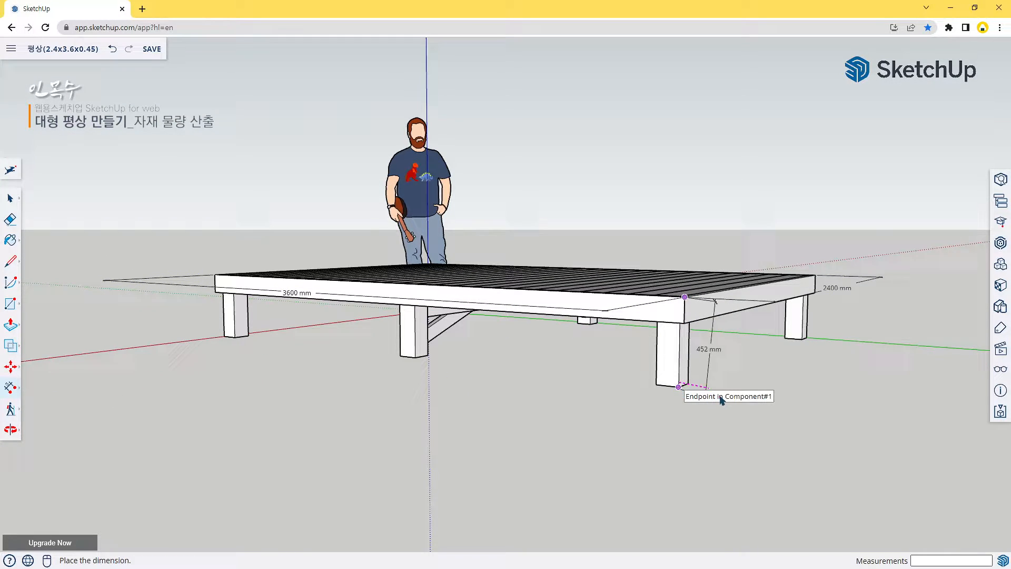
left_click(751, 388)
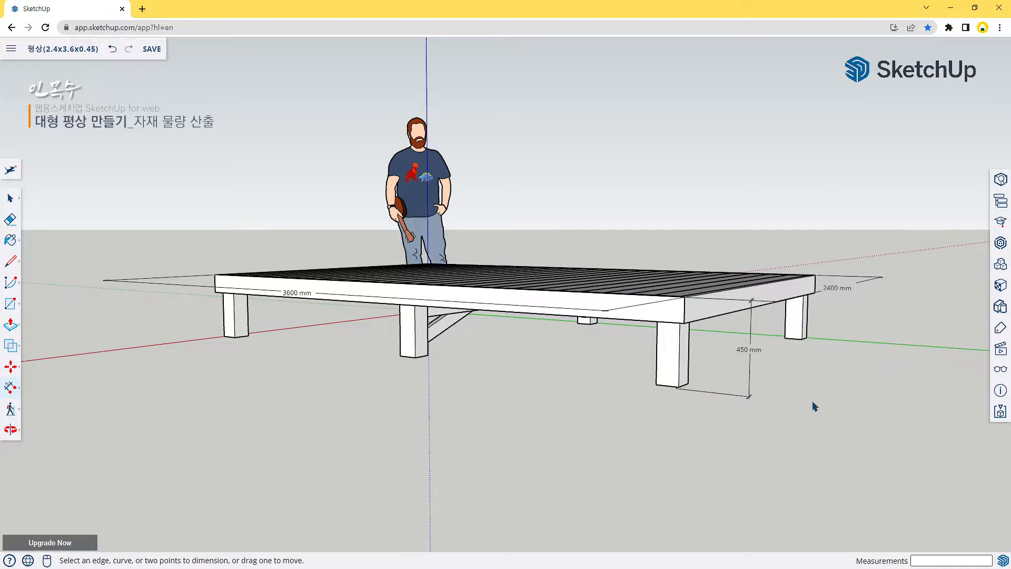
Examine the platform from all sides, including the joists, legs and diagonal braces on its underside.
middle_click_drag(813, 406, 839, 451)
scroll(821, 416, "down", 1)
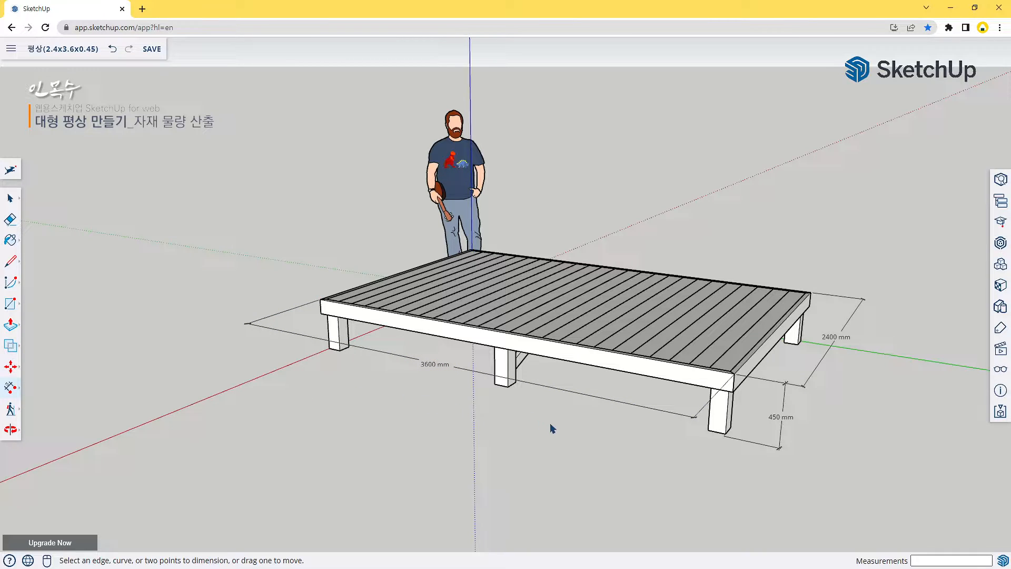
middle_click_drag(542, 421, 650, 467)
key("o")
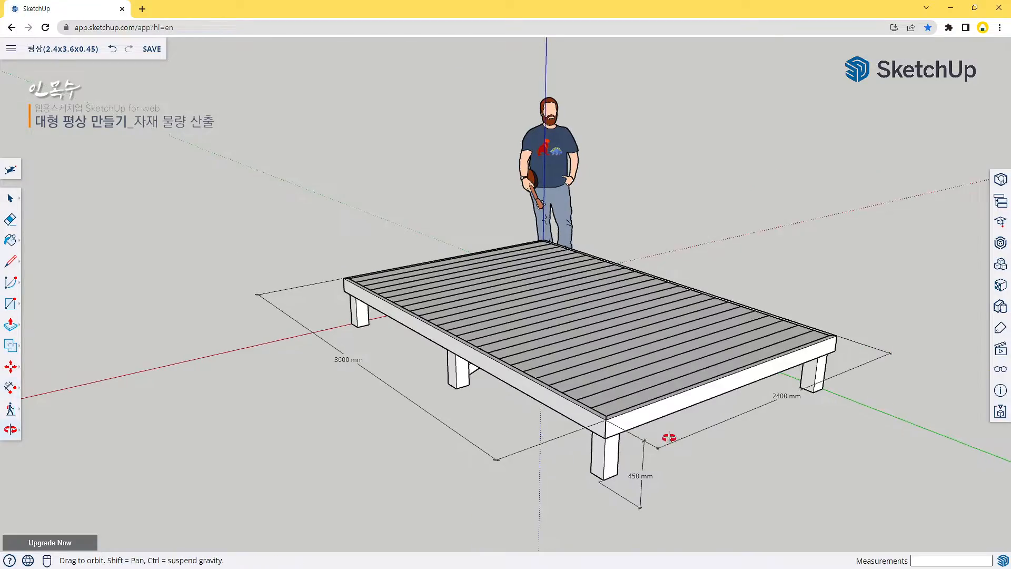
left_click_drag(668, 440, 740, 257)
middle_click_drag(741, 257, 506, 390)
middle_click_drag(514, 355, 305, 388)
scroll(466, 337, "up", 5)
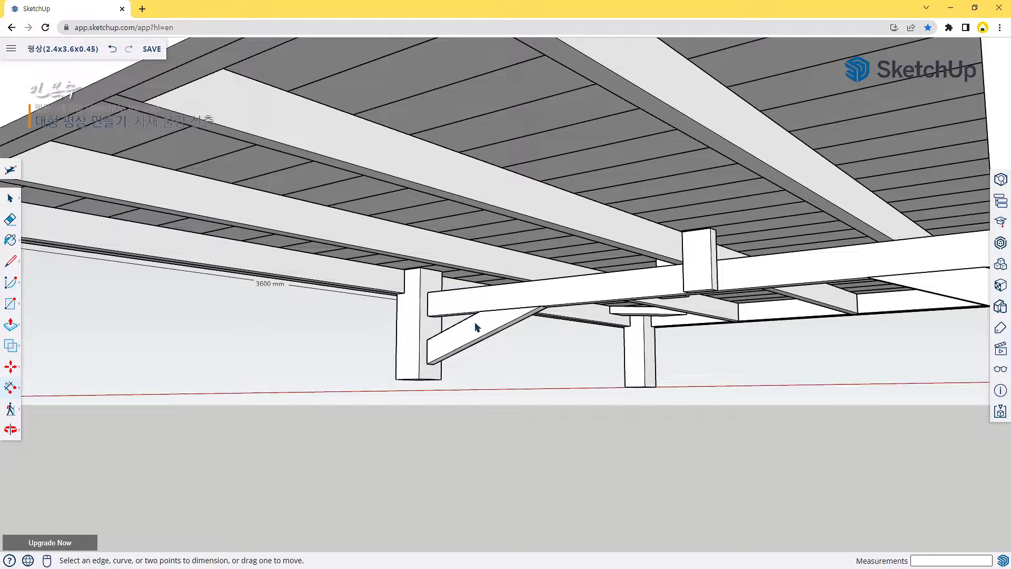
key("space")
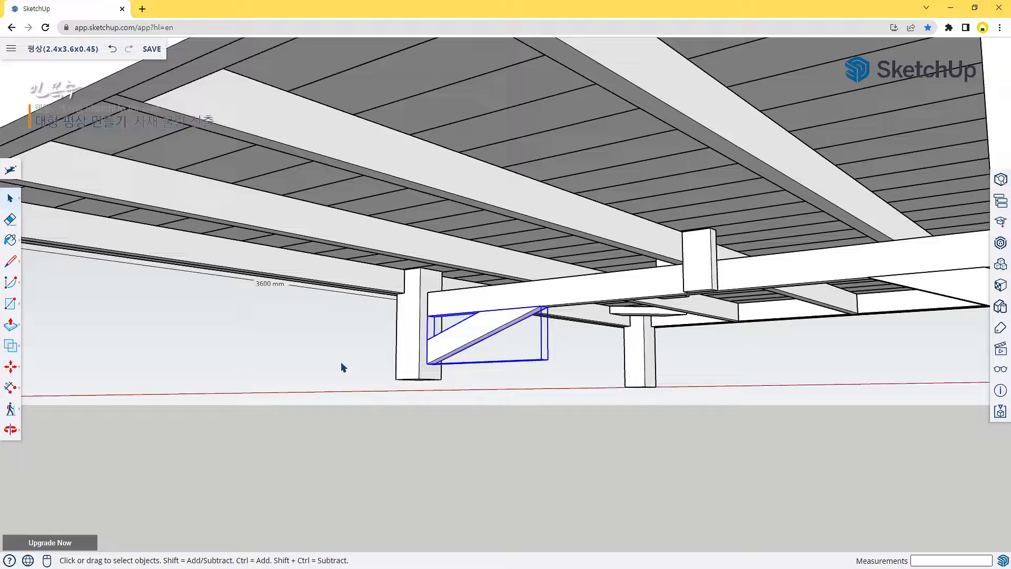
middle_click_drag(343, 365, 413, 203)
scroll(531, 242, "down", 5)
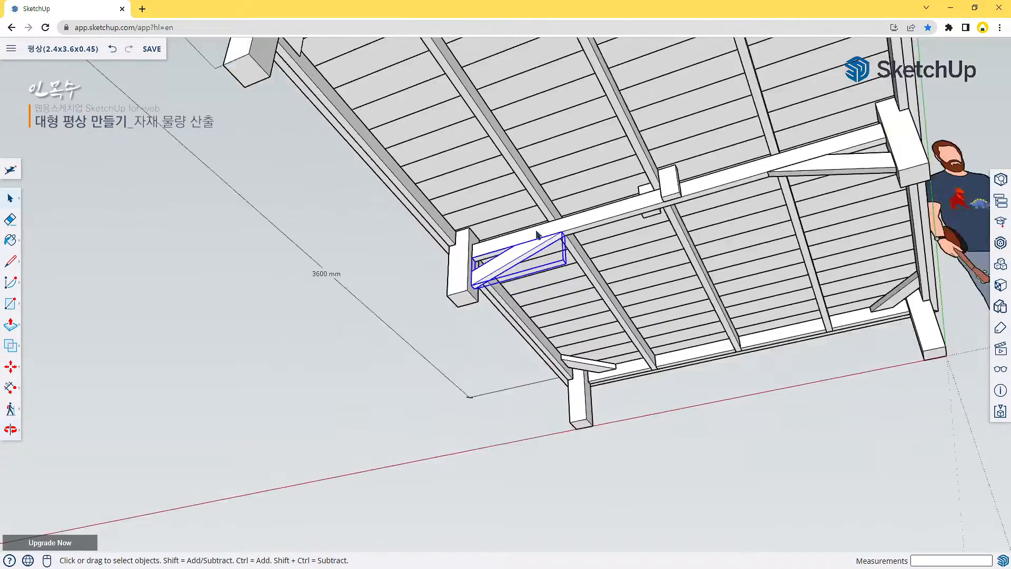
scroll(530, 245, "down", 2)
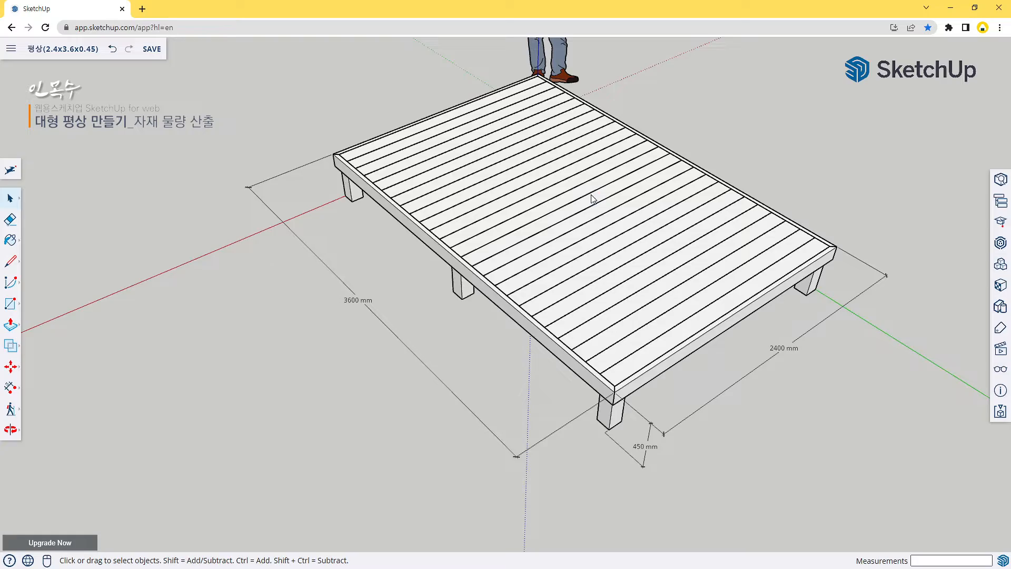
middle_click_drag(593, 199, 509, 324)
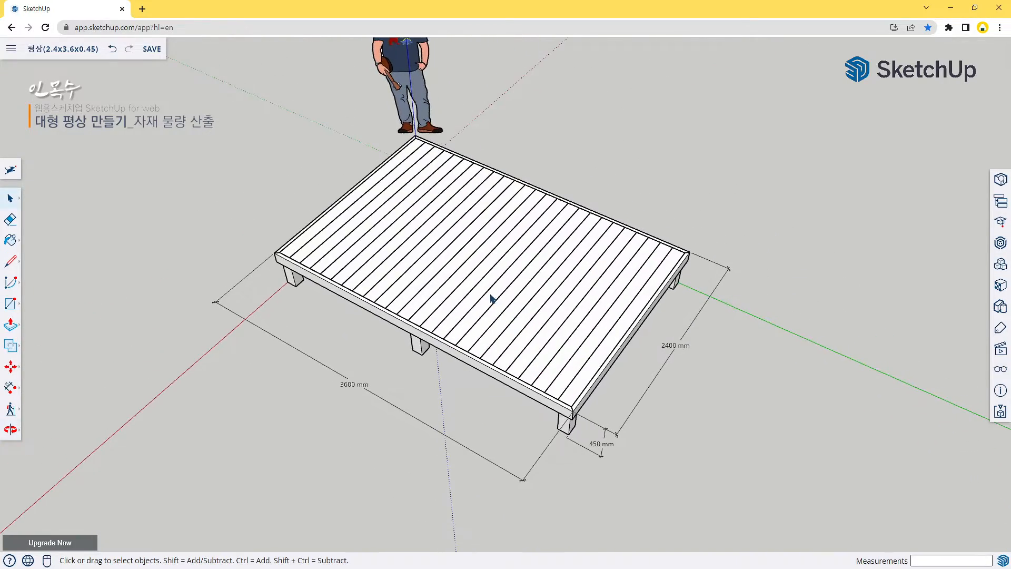
scroll(491, 292, "up", 2)
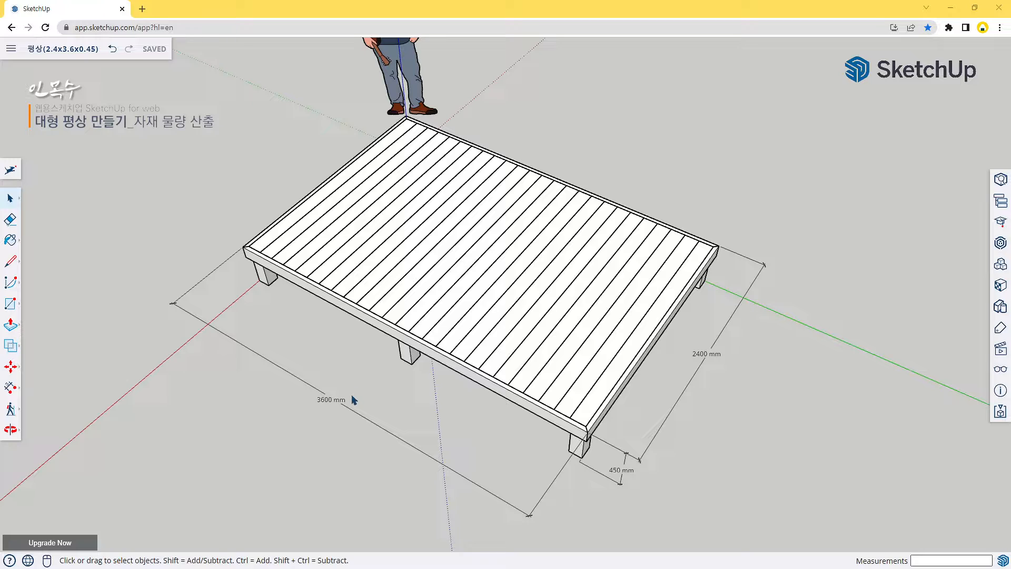
Draw a 10000 mm line along the red axis, starting at the outer bottom corner of the leg on that axis.
middle_click_drag(264, 388, 323, 355)
key("l")
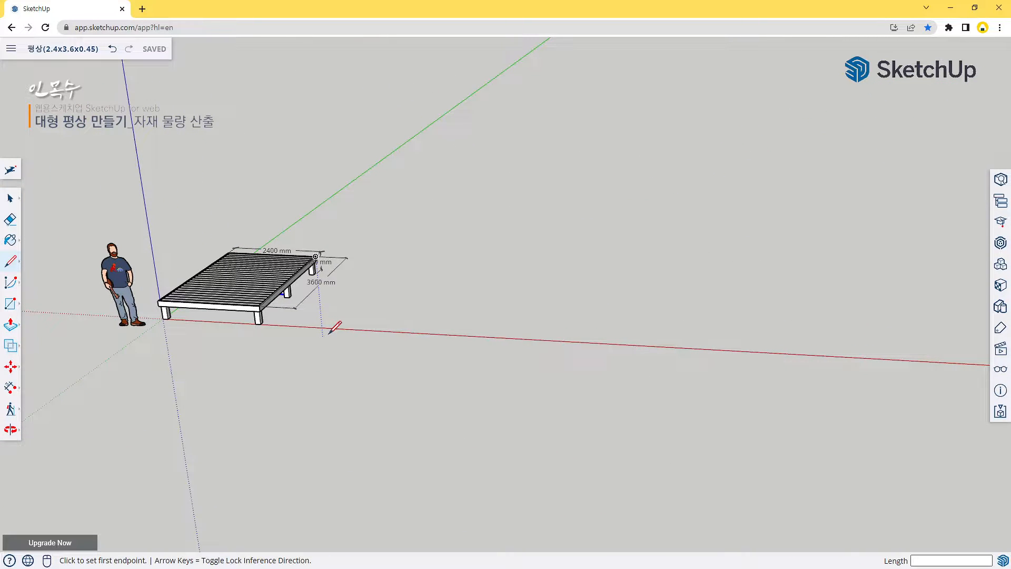
scroll(363, 336, "up", 6)
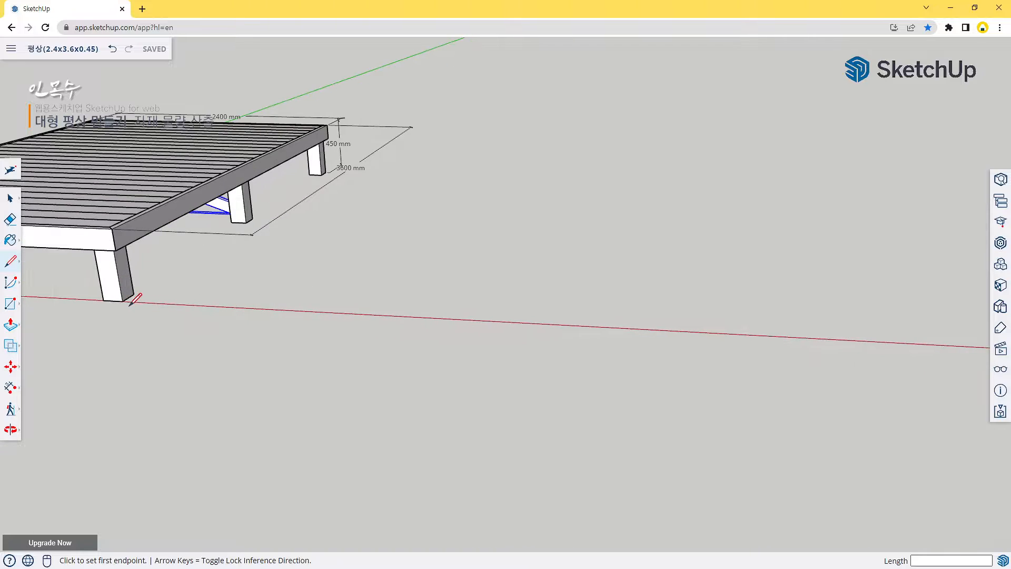
left_click(121, 298)
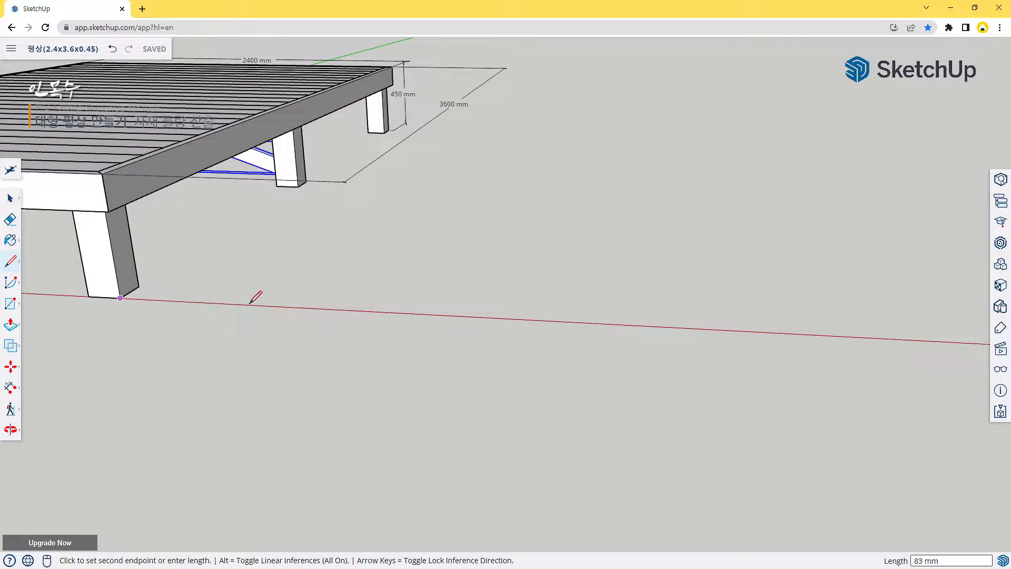
scroll(830, 316, "down", 8)
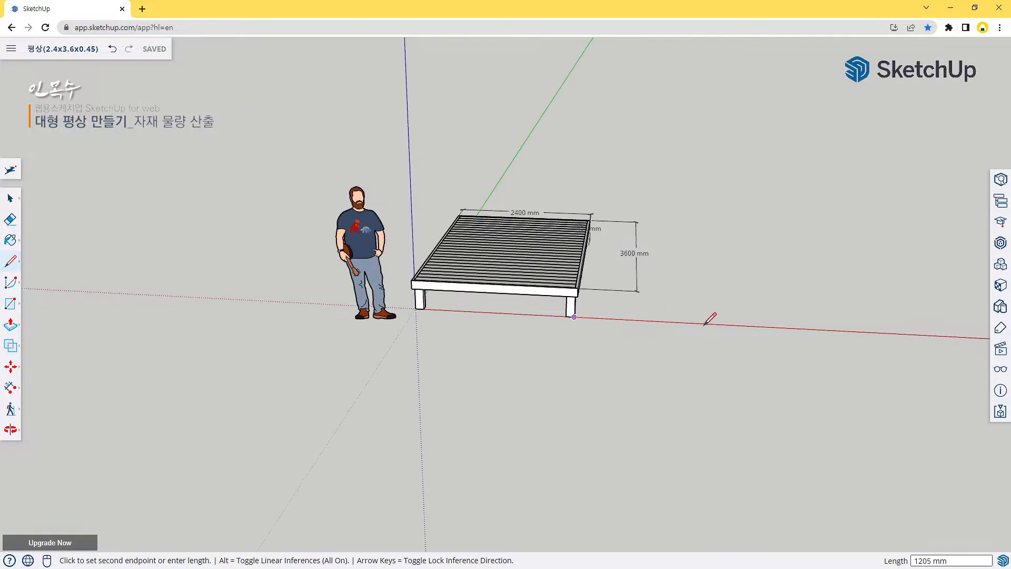
middle_click_drag(708, 318, 337, 308)
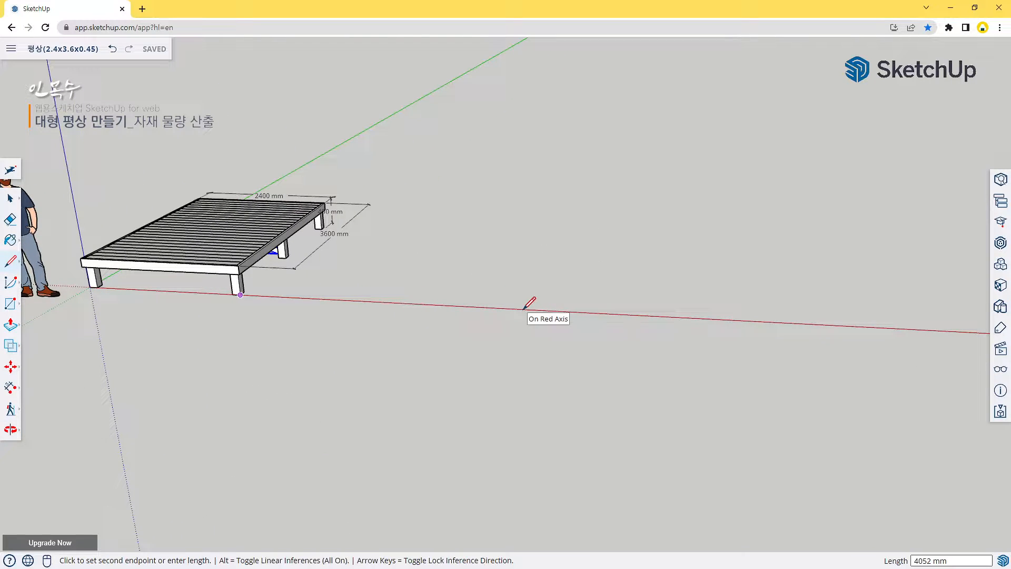
type("10000")
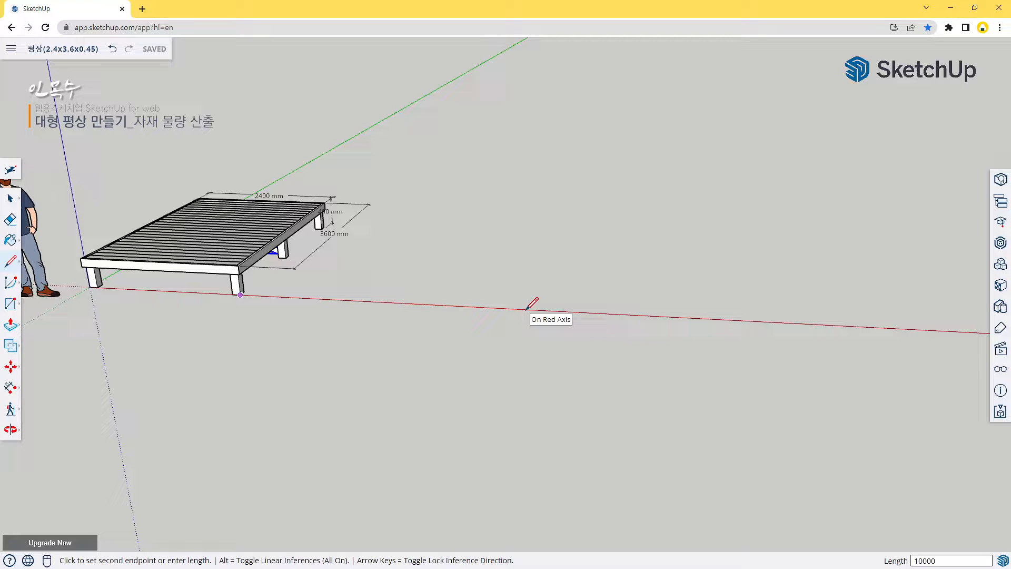
key("Return")
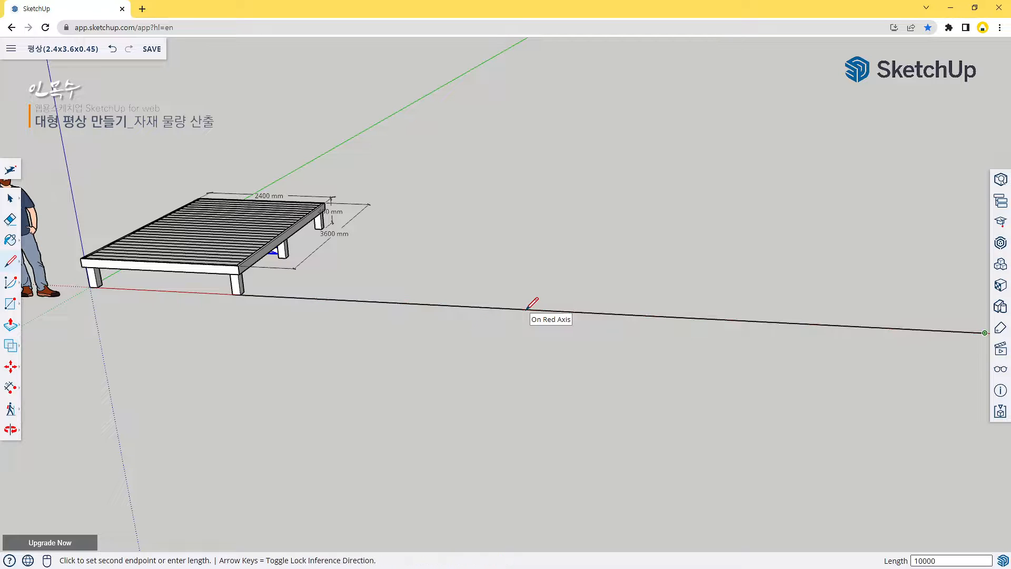
scroll(546, 343, "down", 5)
key("space")
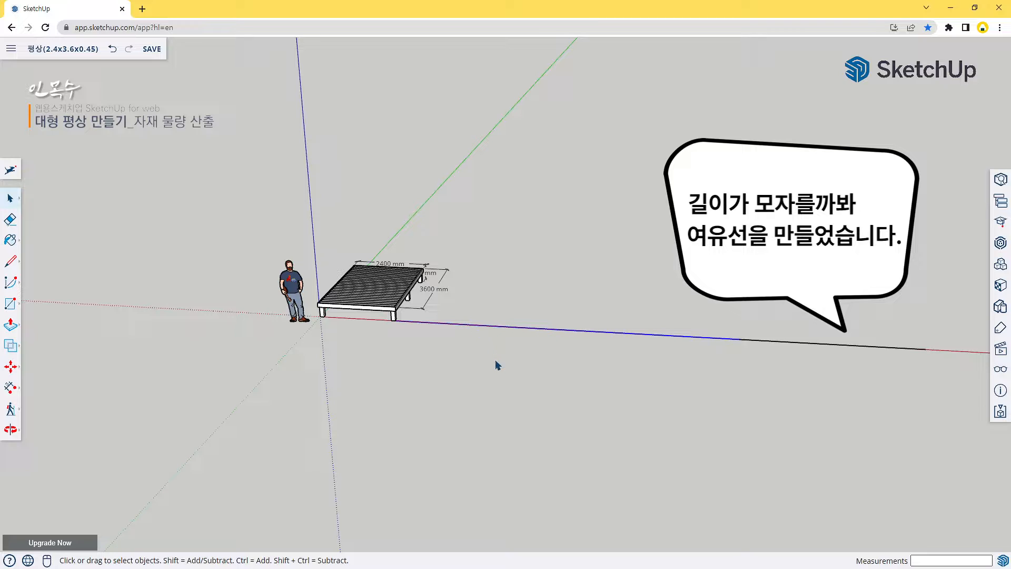
Select the entire line extending from the platform's leg along the red axis.
left_click(497, 334)
left_click(498, 326)
double_click(497, 327)
left_click(515, 380)
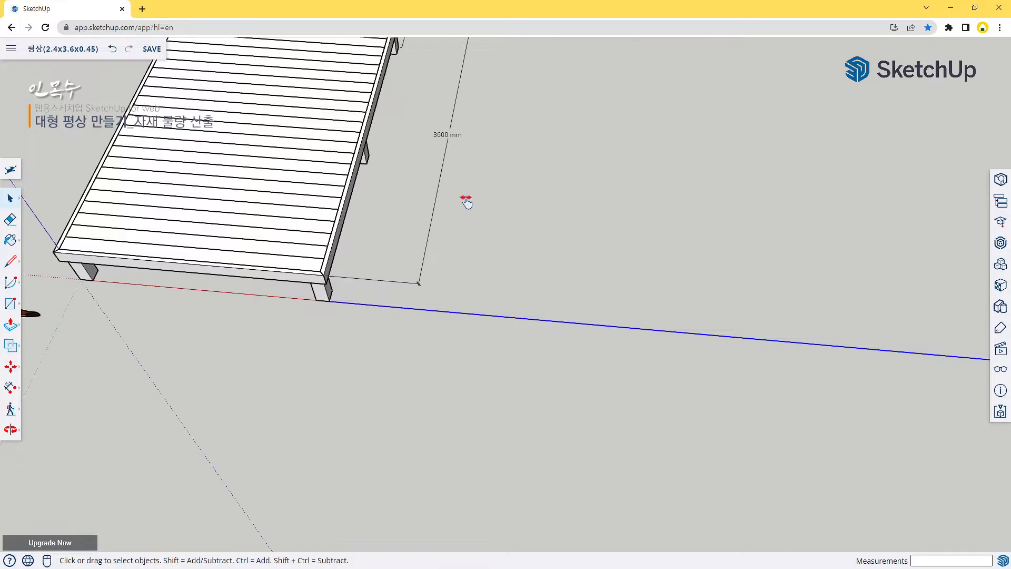
Delete the length, width and height dimensions around the platform.
middle_click_drag(467, 200, 488, 336)
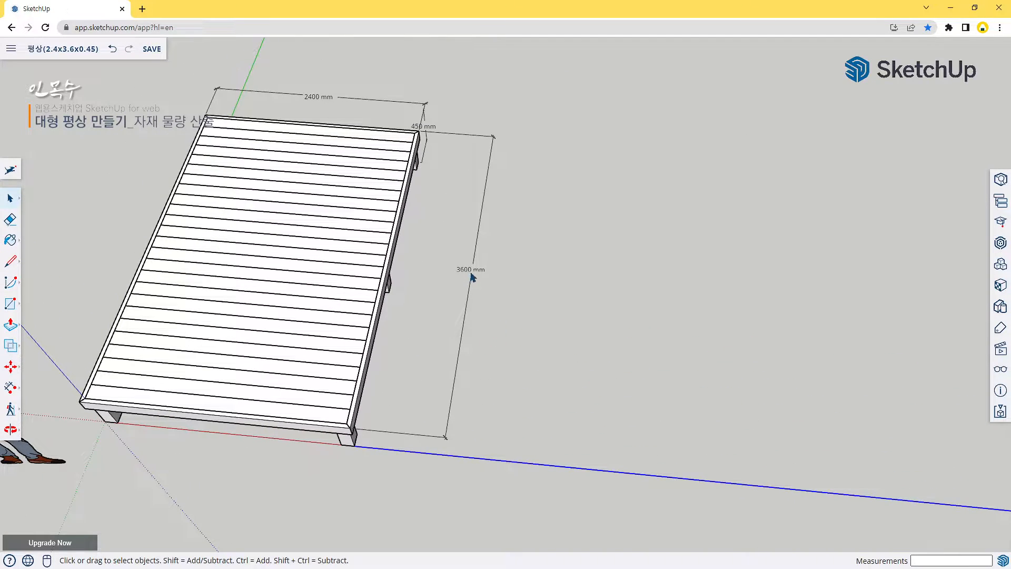
key("Delete")
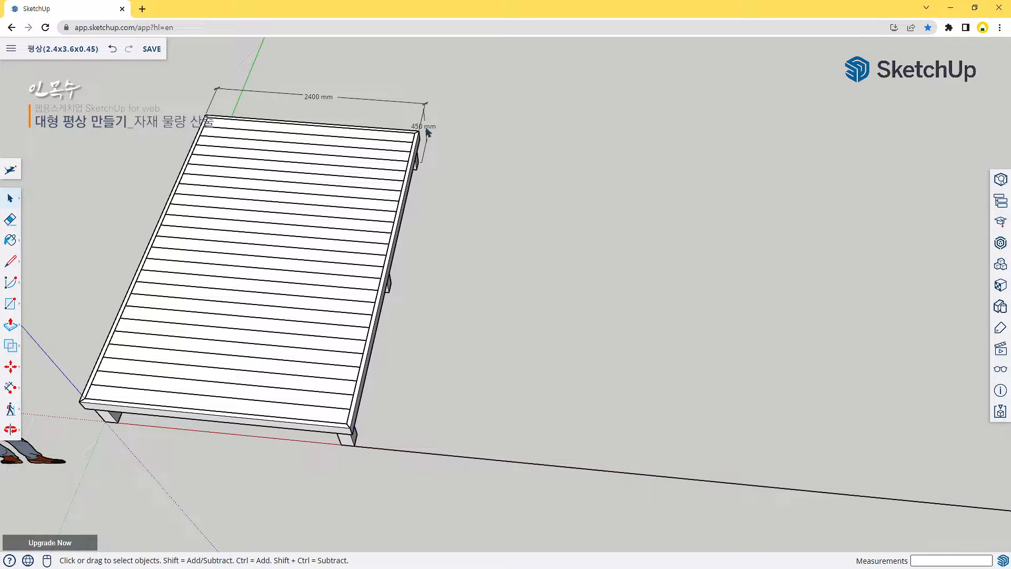
key("Delete")
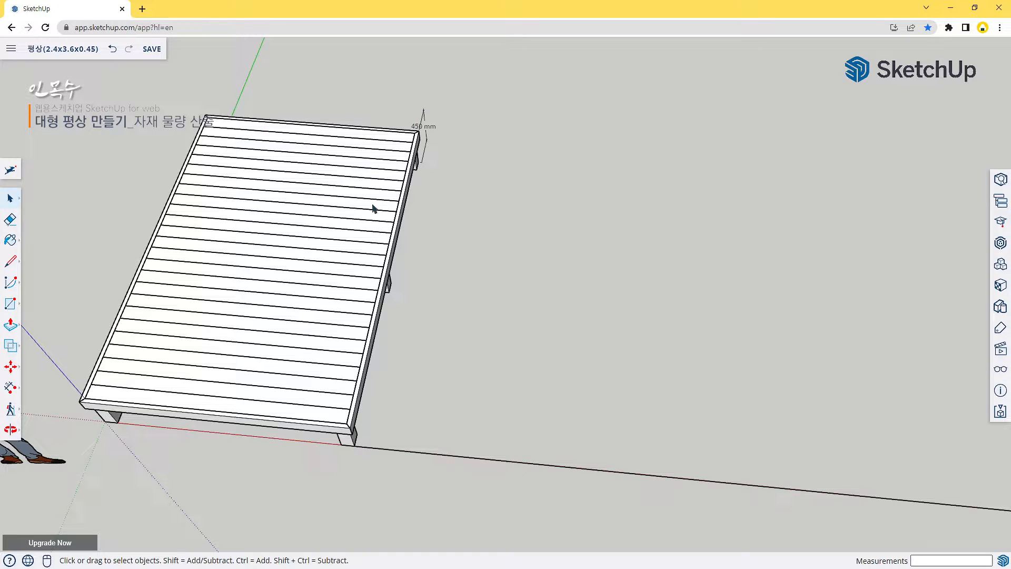
left_click(426, 128)
key("Delete")
Move the platform's long side board nearest the extended line down to the leg's outer bottom corner on the red axis.
middle_click_drag(546, 436, 567, 378)
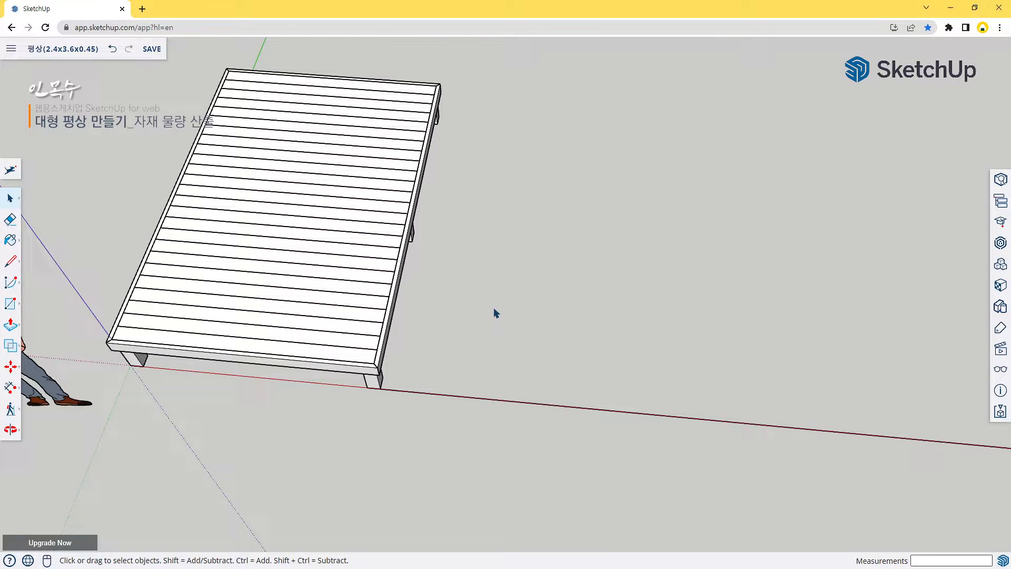
left_click(388, 340)
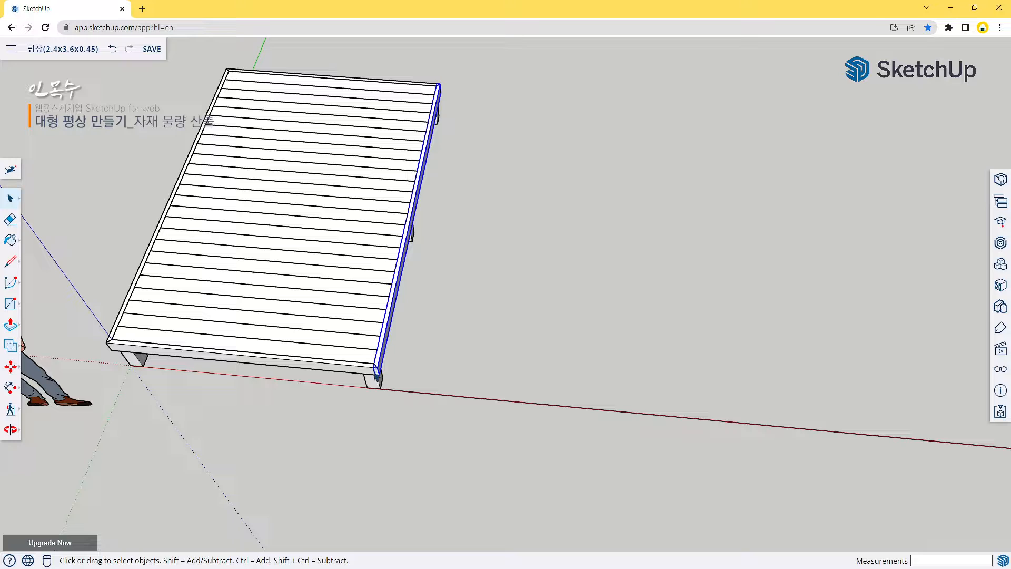
key("m")
scroll(376, 374, "up", 5)
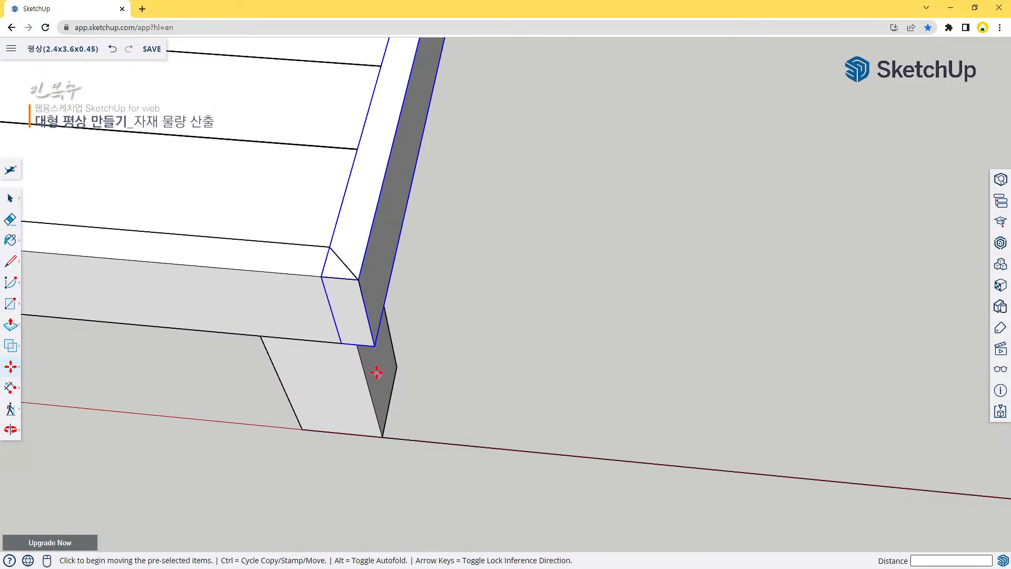
left_click(340, 345)
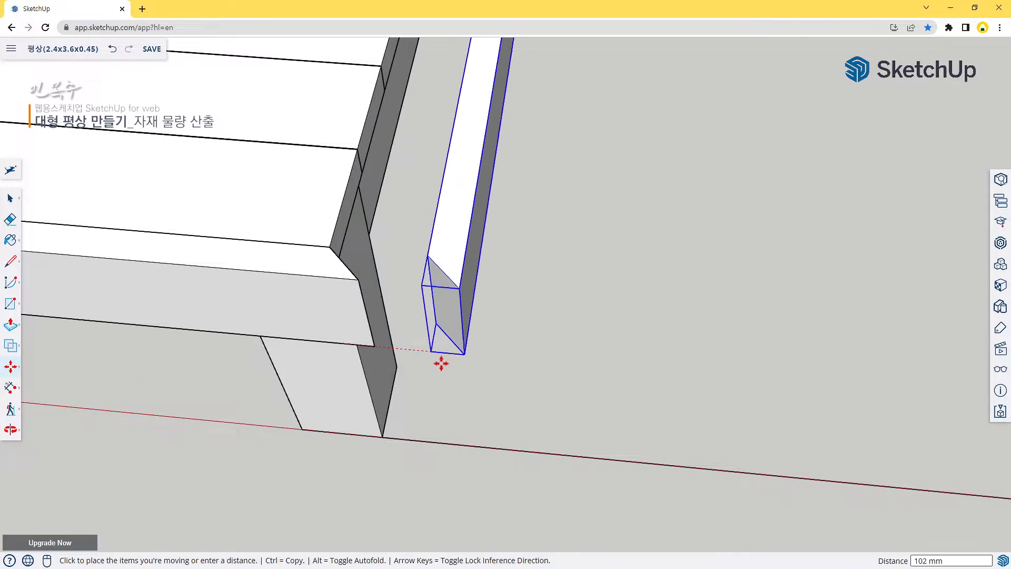
left_click(381, 435)
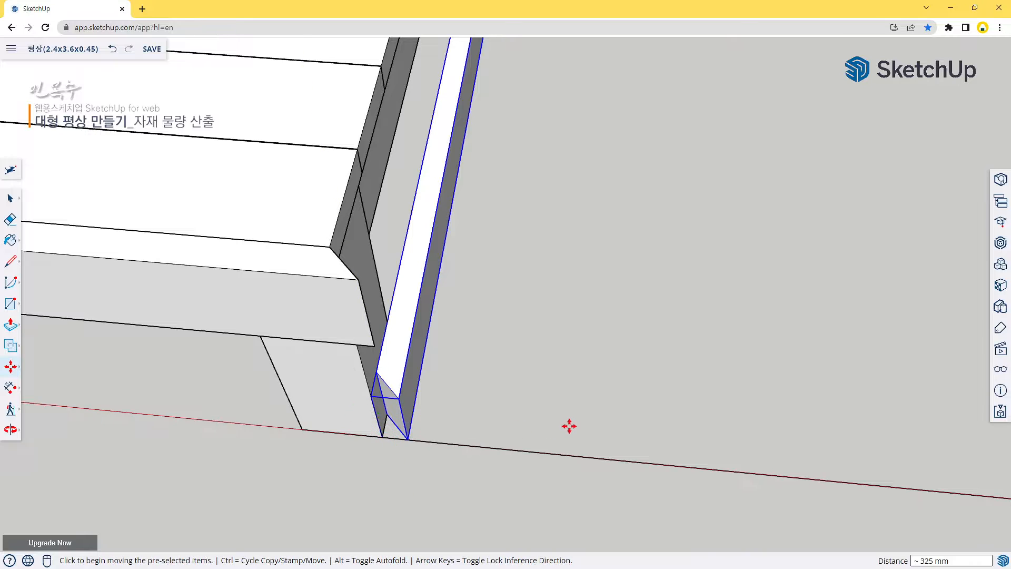
Move the detached side board 1000 mm away from the platform's leg along the red axis line.
scroll(568, 426, "down", 4)
scroll(567, 421, "up", 3)
middle_click_drag(566, 400, 508, 308, "shift")
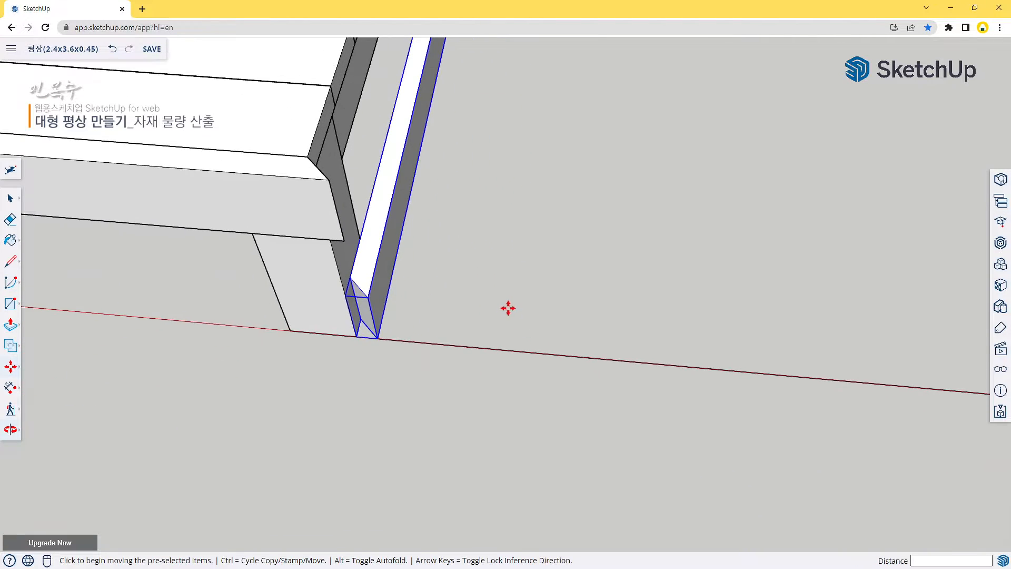
left_click(355, 336)
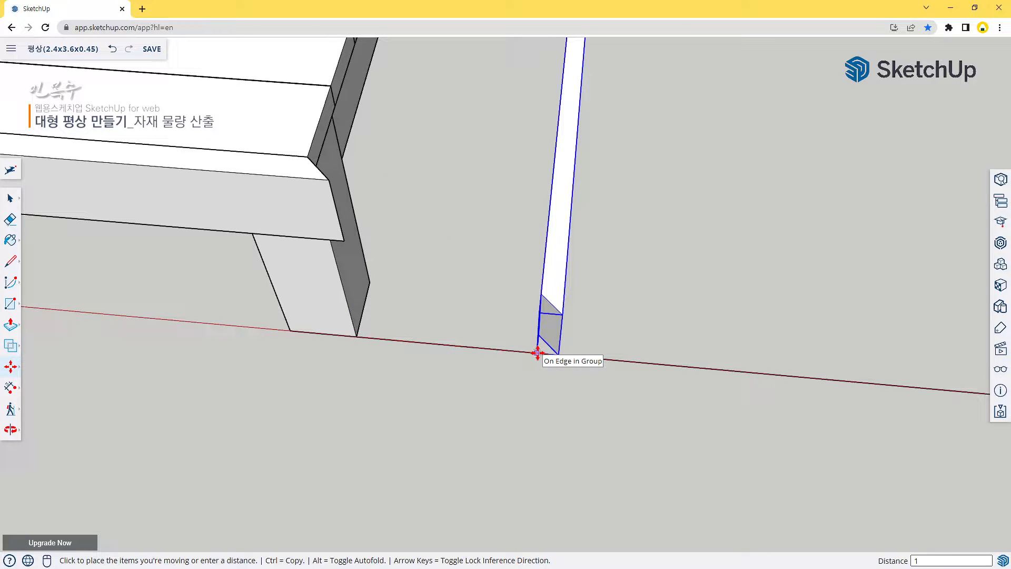
key("Return")
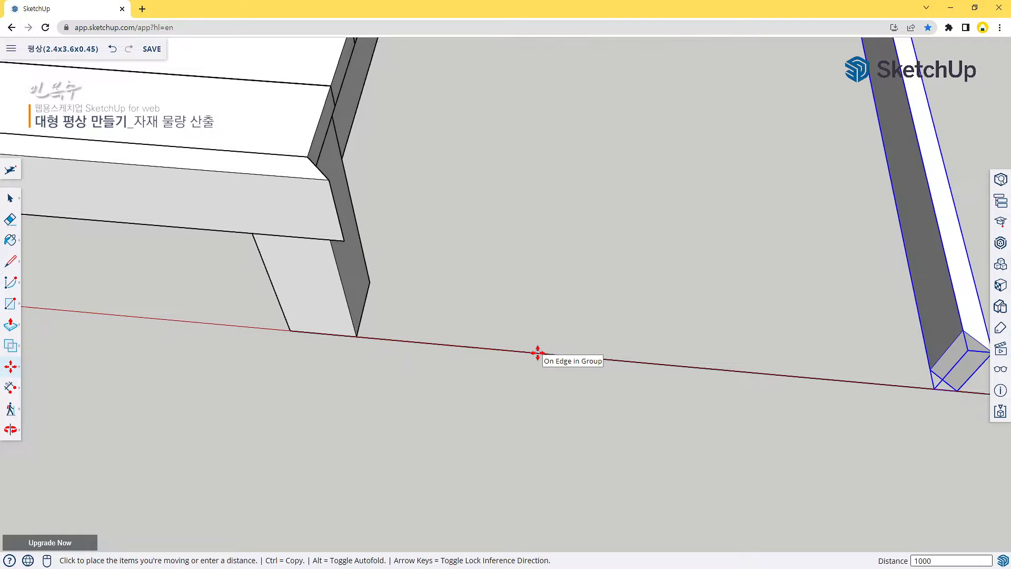
scroll(545, 360, "down", 4)
middle_click_drag(727, 349, 523, 343)
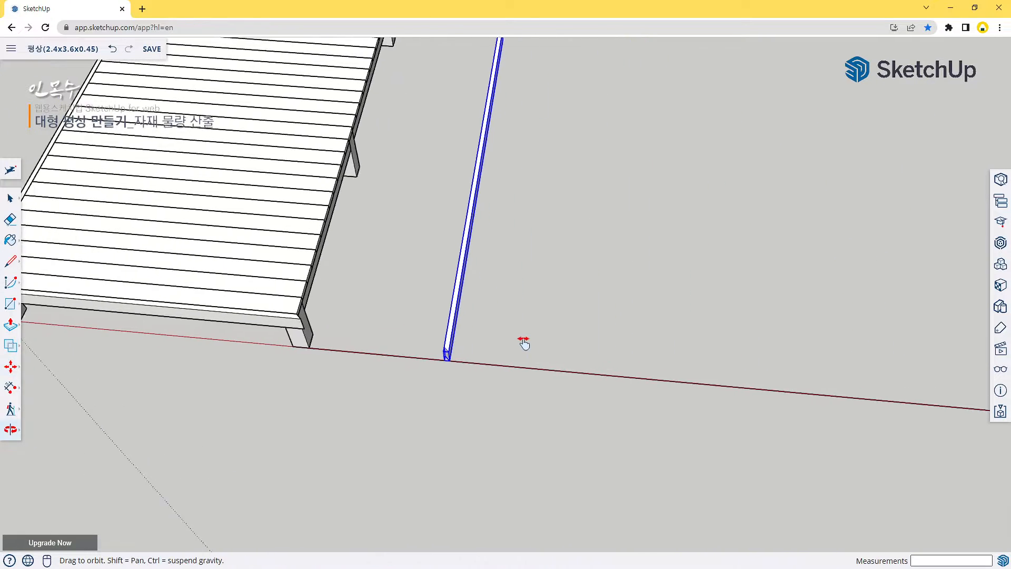
scroll(522, 341, "down", 3)
middle_click_drag(447, 296, 415, 275)
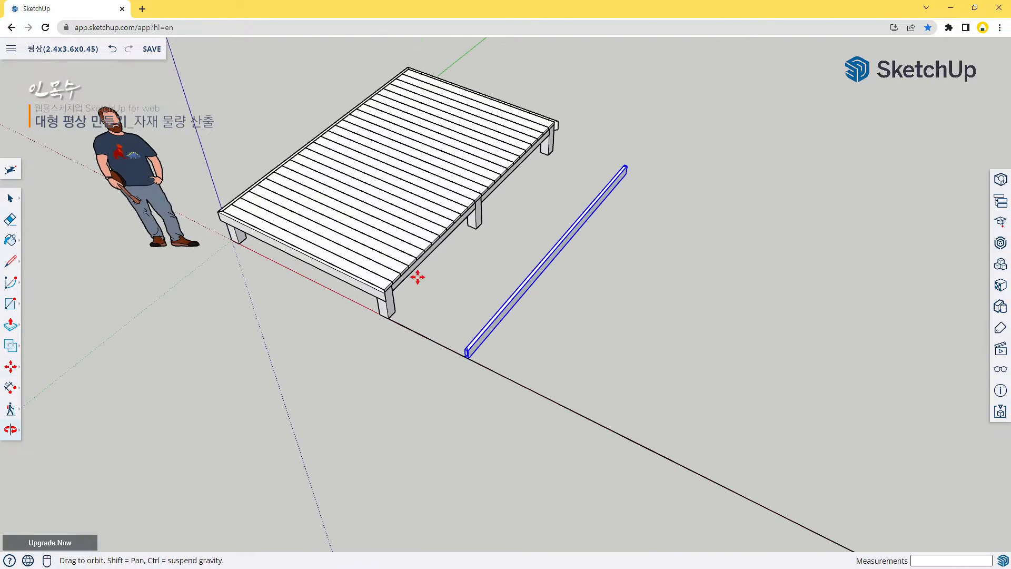
Copy the detached side board 38 mm along the red axis so the copy sits flush against the original.
key("m")
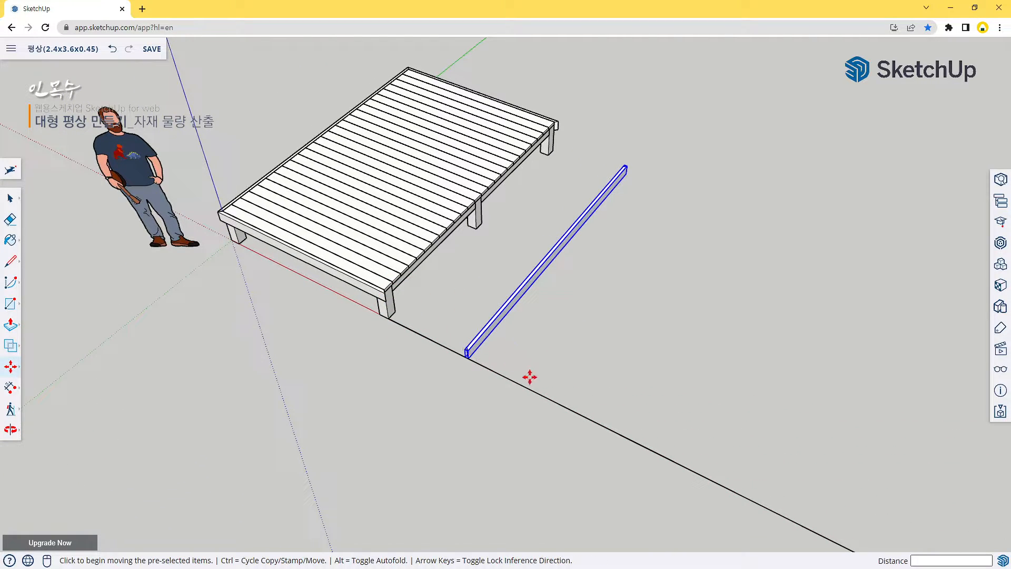
scroll(522, 362, "up", 2)
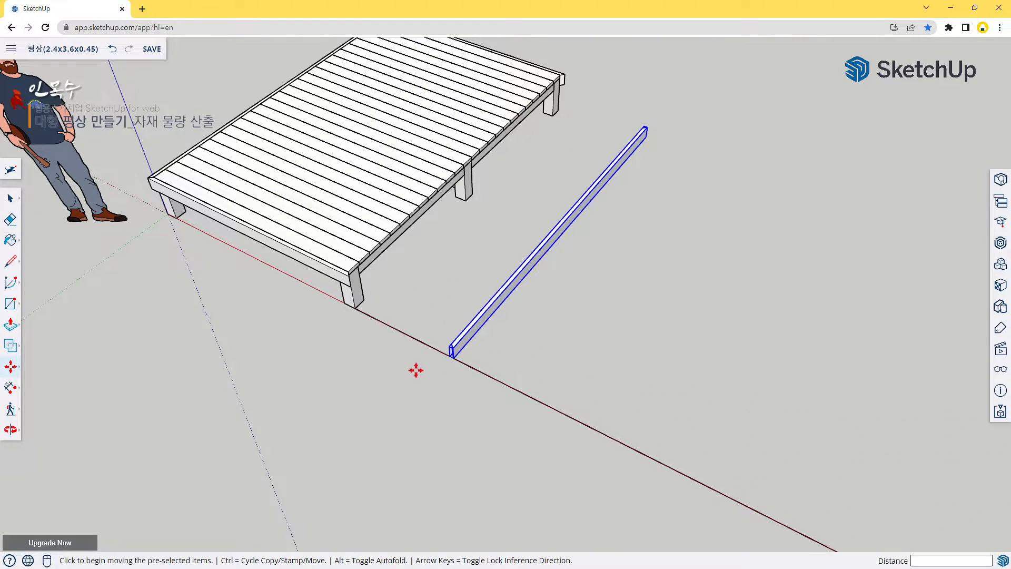
middle_click_drag(416, 368, 537, 374)
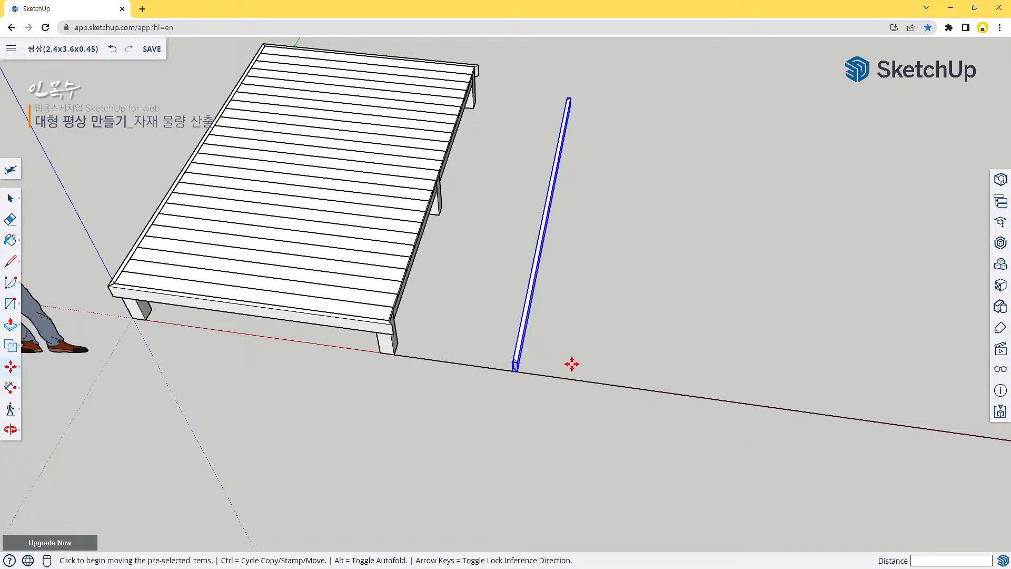
middle_click_drag(596, 361, 395, 296)
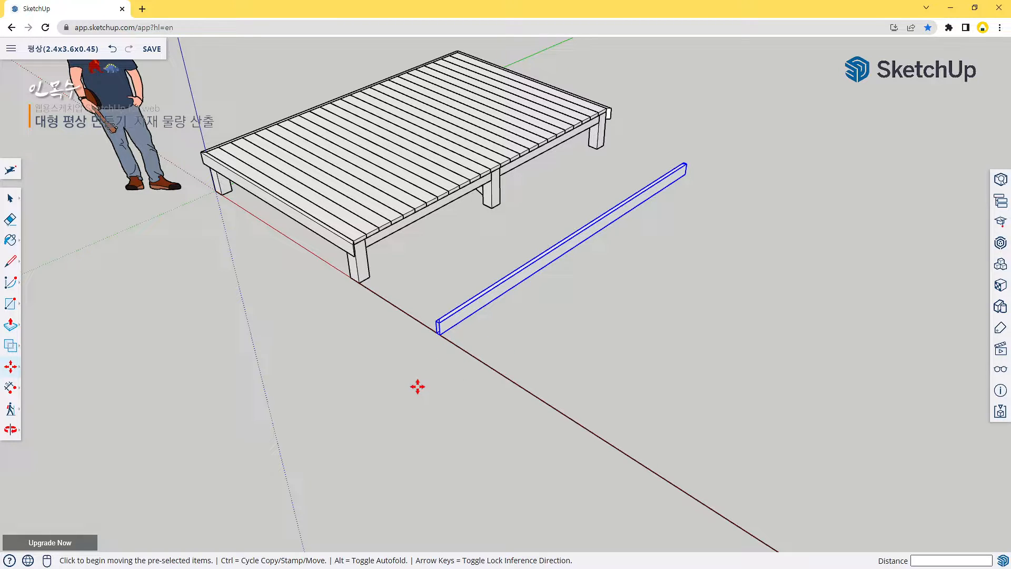
middle_click_drag(420, 386, 544, 377)
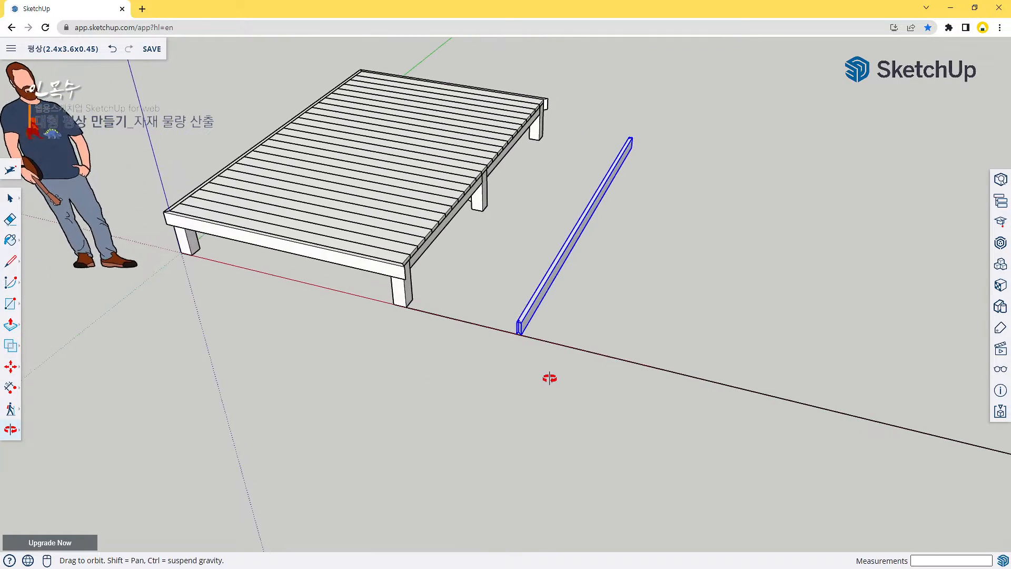
scroll(536, 353, "up", 5)
scroll(535, 351, "down", 3)
scroll(525, 330, "up", 2)
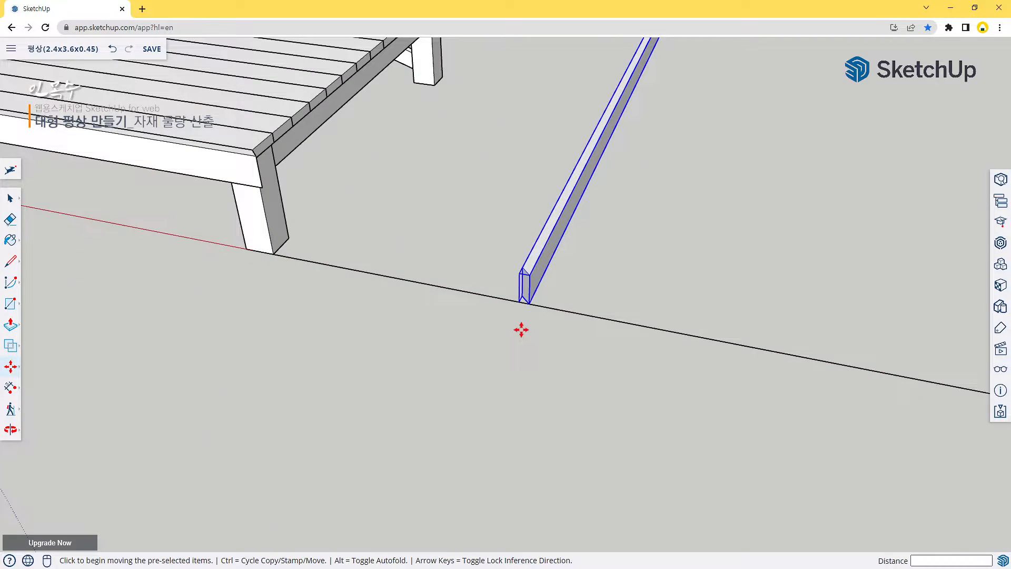
key("ctrl")
left_click(519, 304)
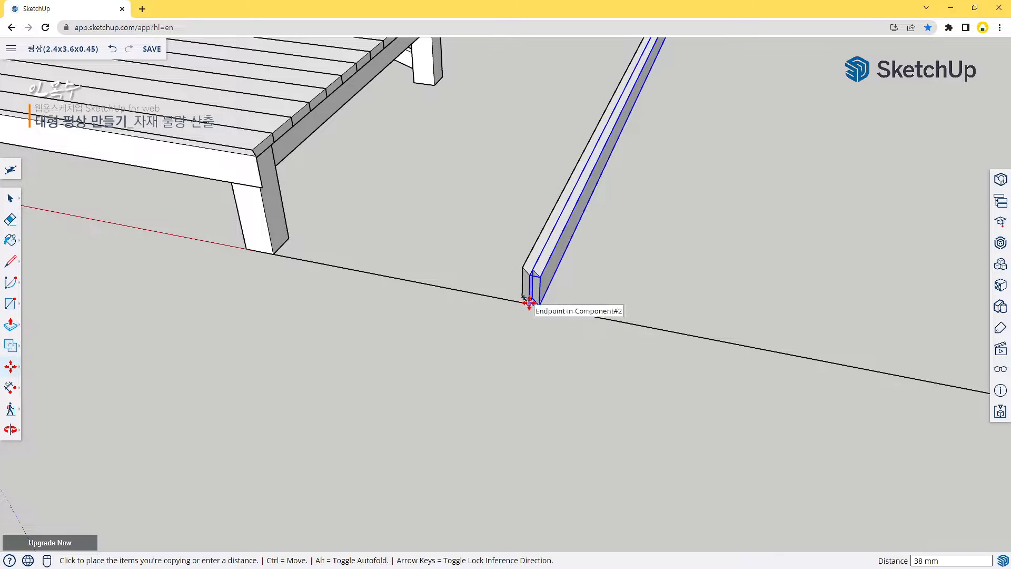
left_click(529, 303)
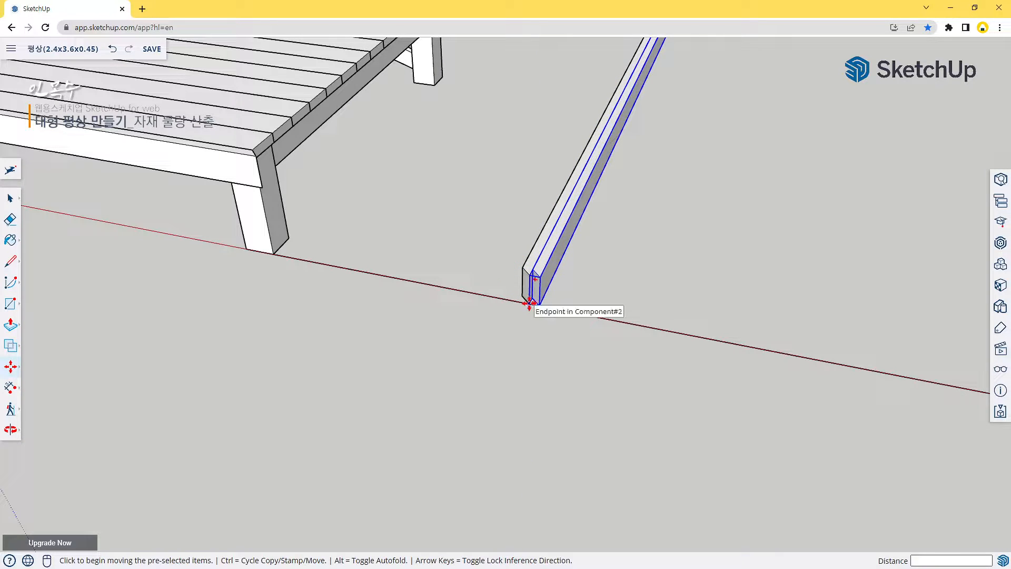
Move the copied side board another 50 mm along the red axis to leave a gap between the two boards.
left_click(530, 304)
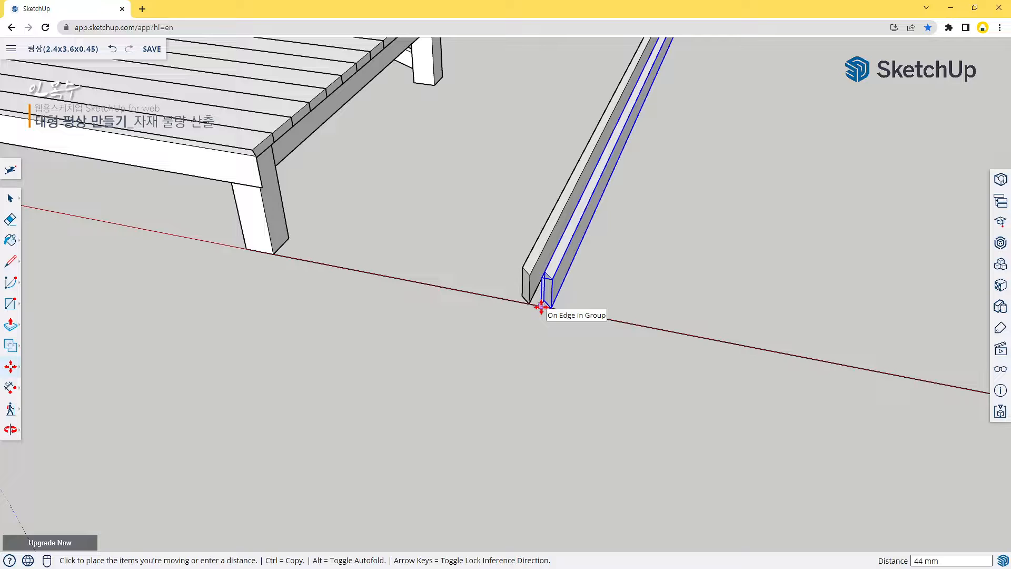
left_click(541, 306)
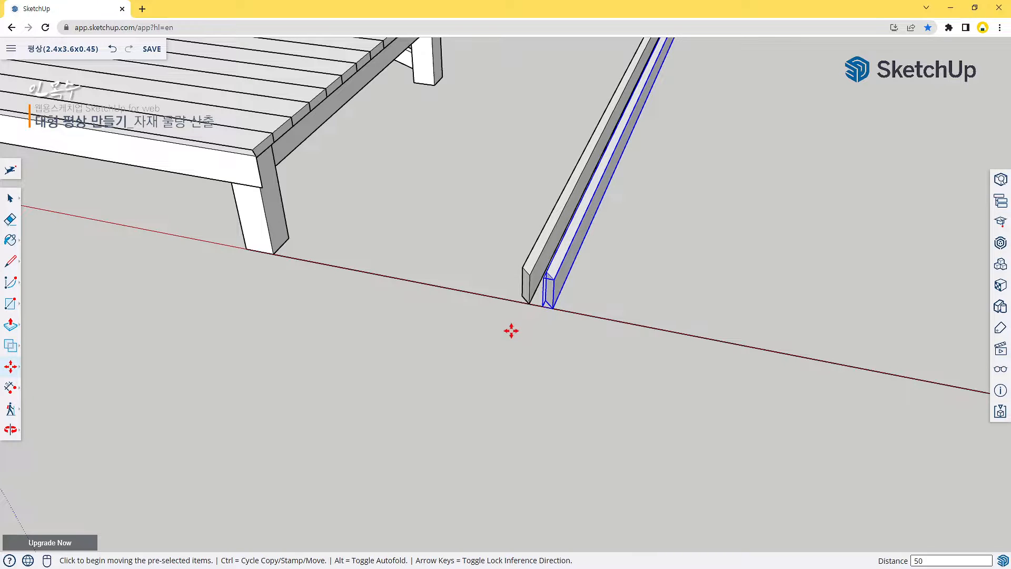
middle_click_drag(516, 334, 561, 330)
scroll(511, 308, "down", 5)
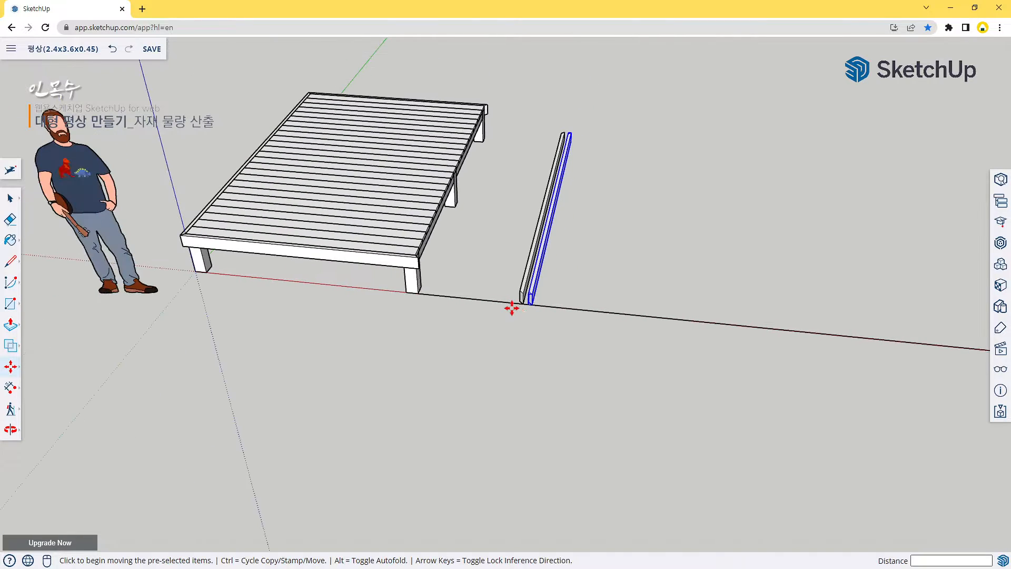
Delete the remaining long side board on the platform's opposite edge.
key("space")
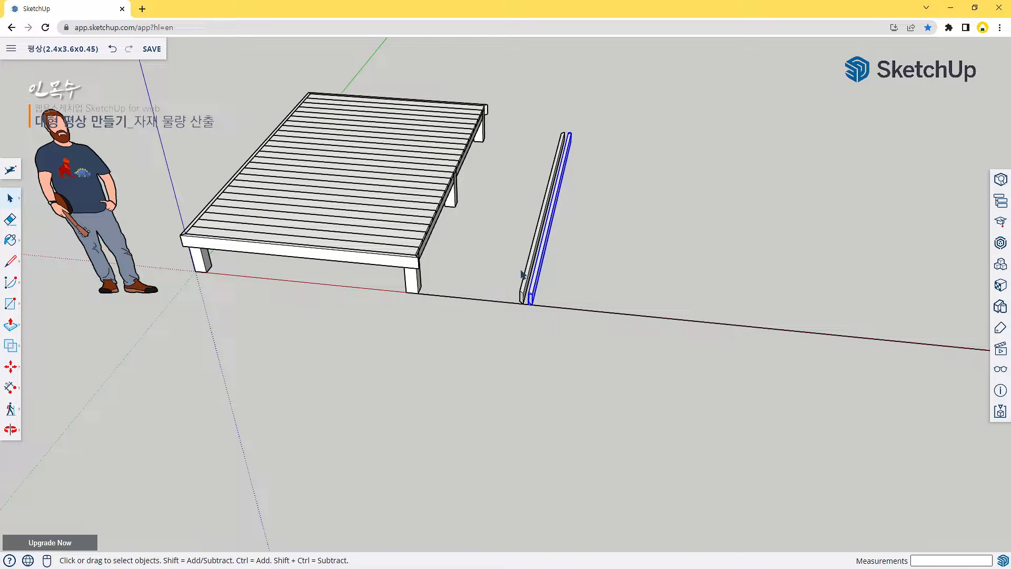
left_click(217, 202)
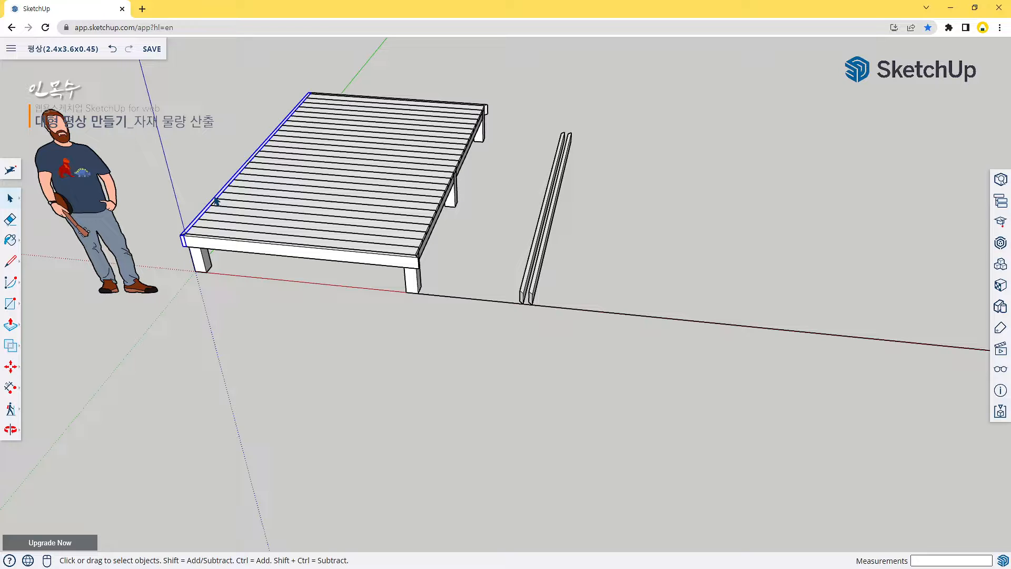
key("Delete")
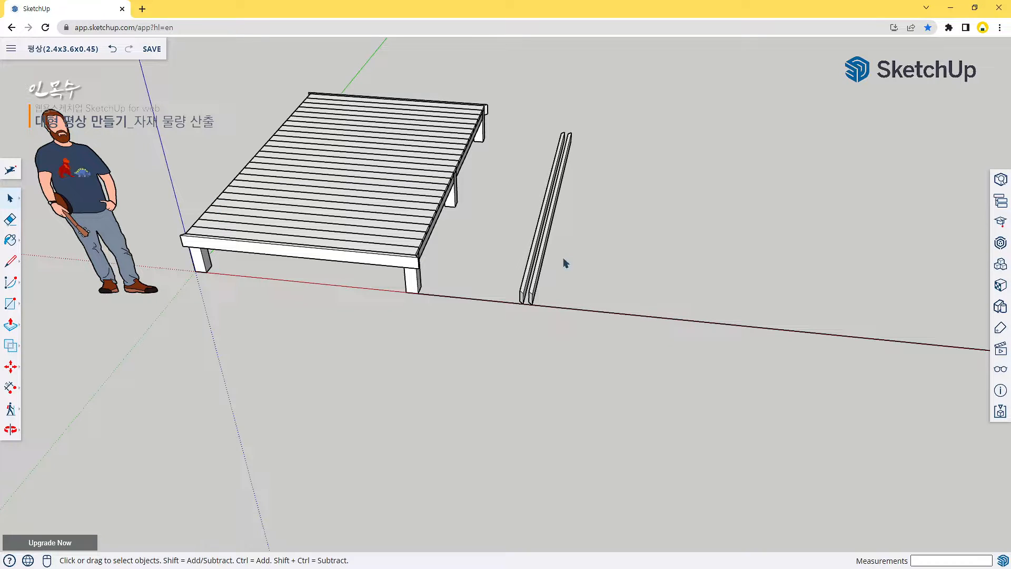
Paint both laid-out side boards with the olive-brown plank texture from the Wood materials.
left_click_drag(574, 265, 510, 210)
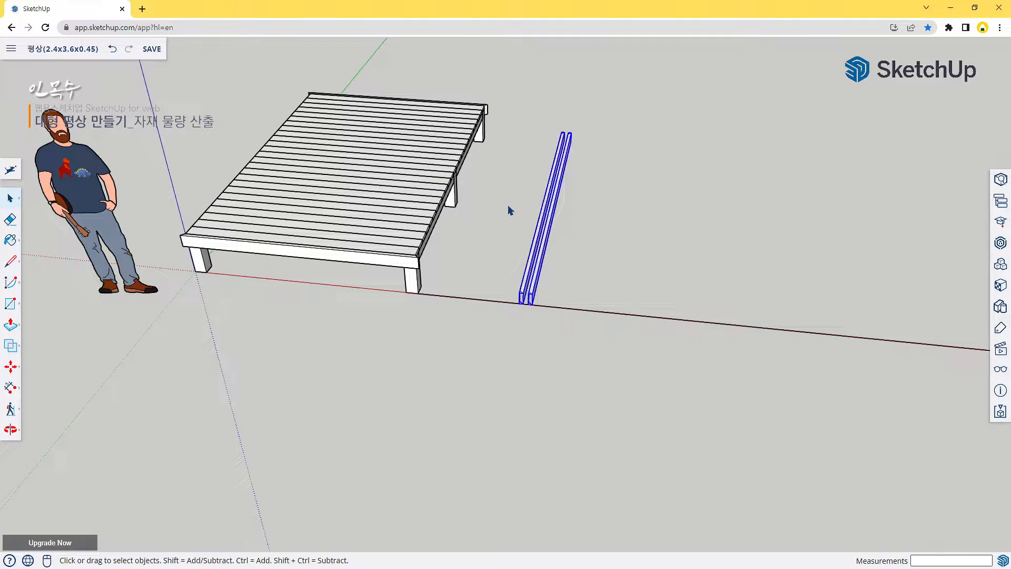
key("b")
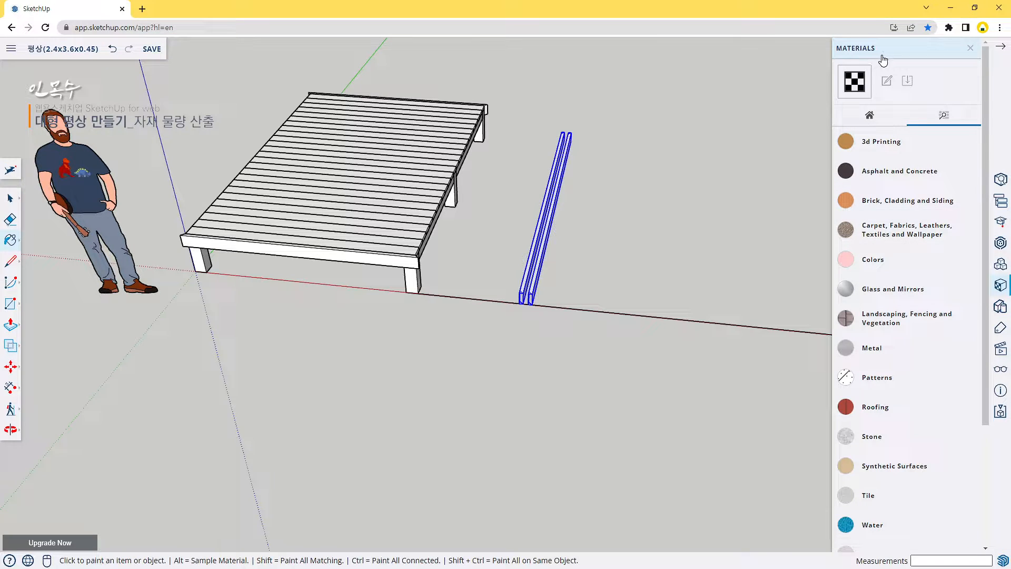
scroll(882, 331, "down", 3)
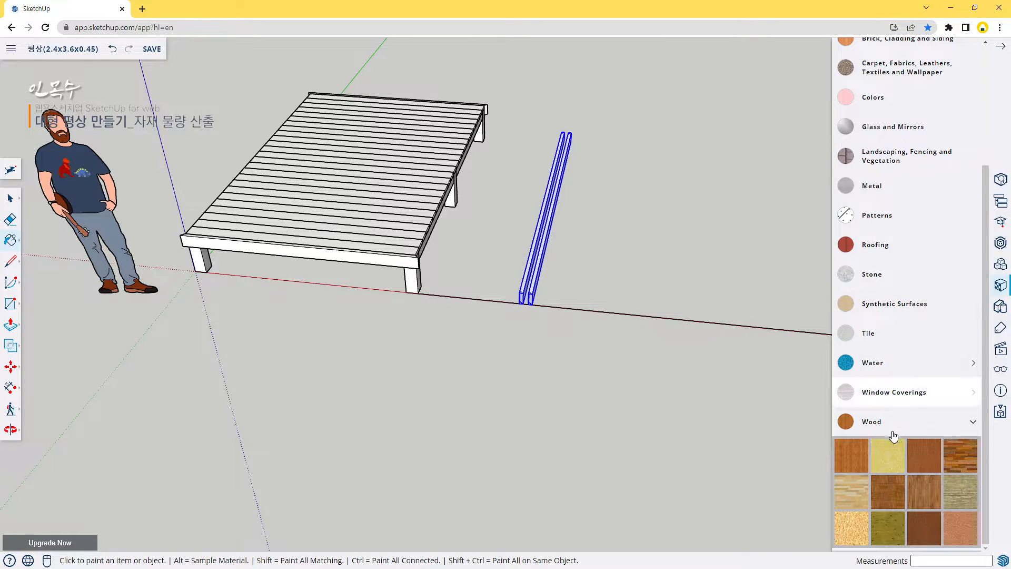
left_click(957, 499)
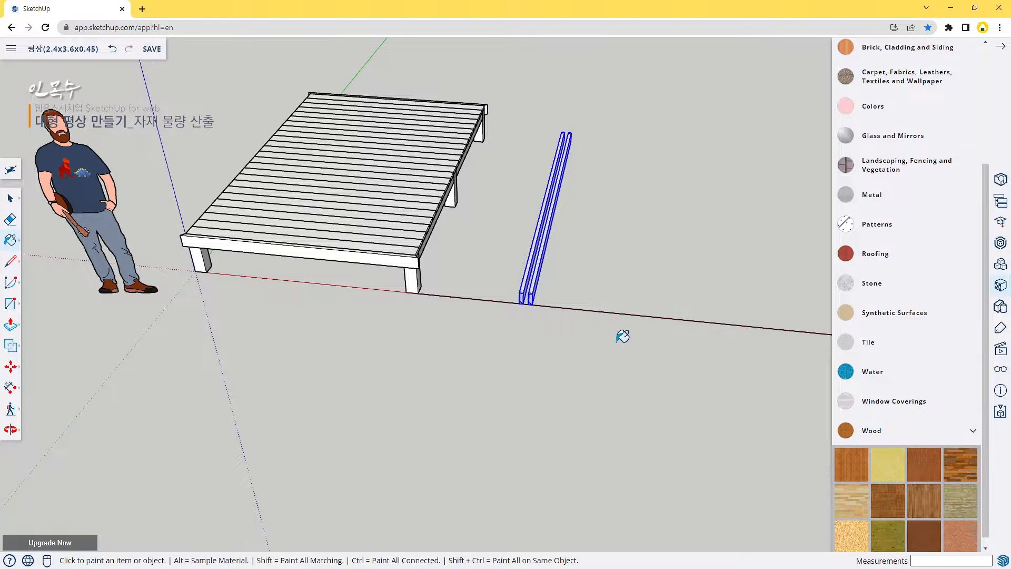
left_click(550, 232)
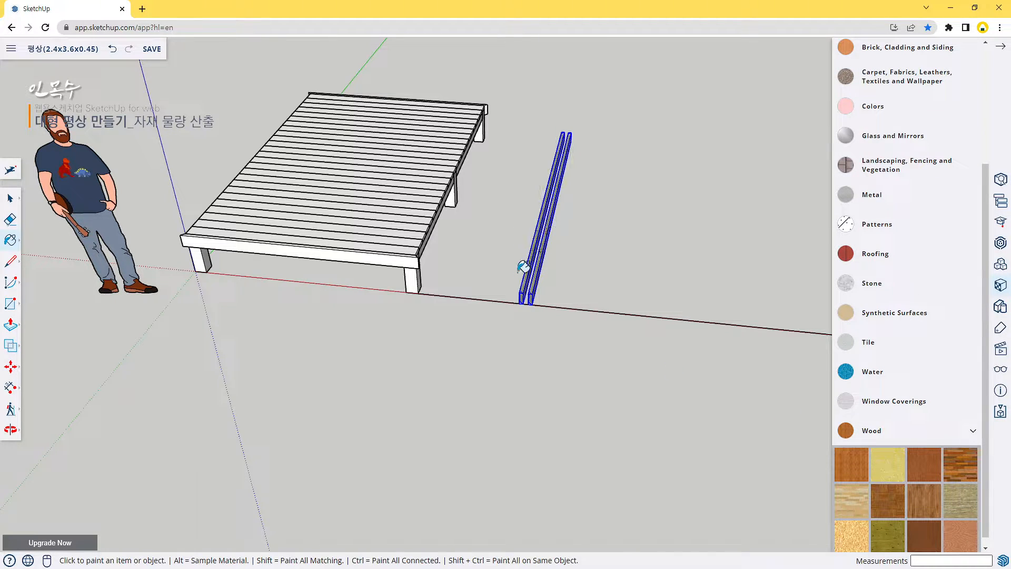
key("space")
scroll(602, 287, "up", 10)
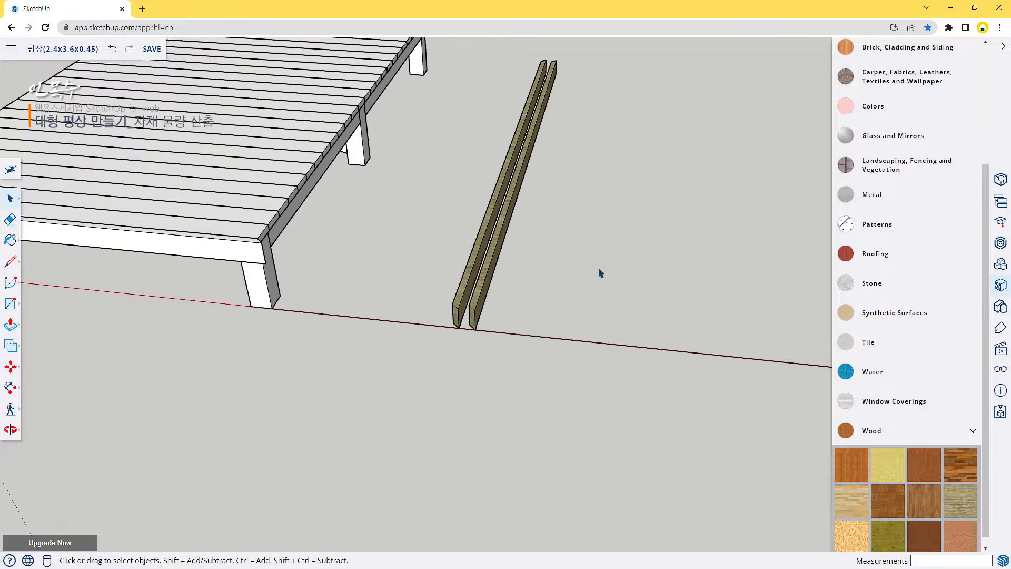
scroll(452, 247, "down", 2)
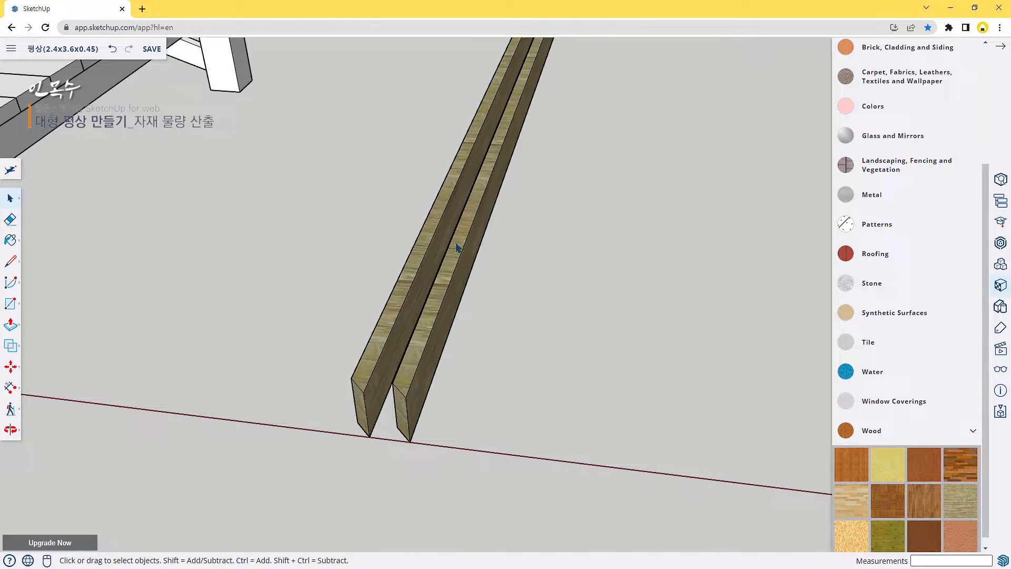
scroll(457, 247, "down", 5)
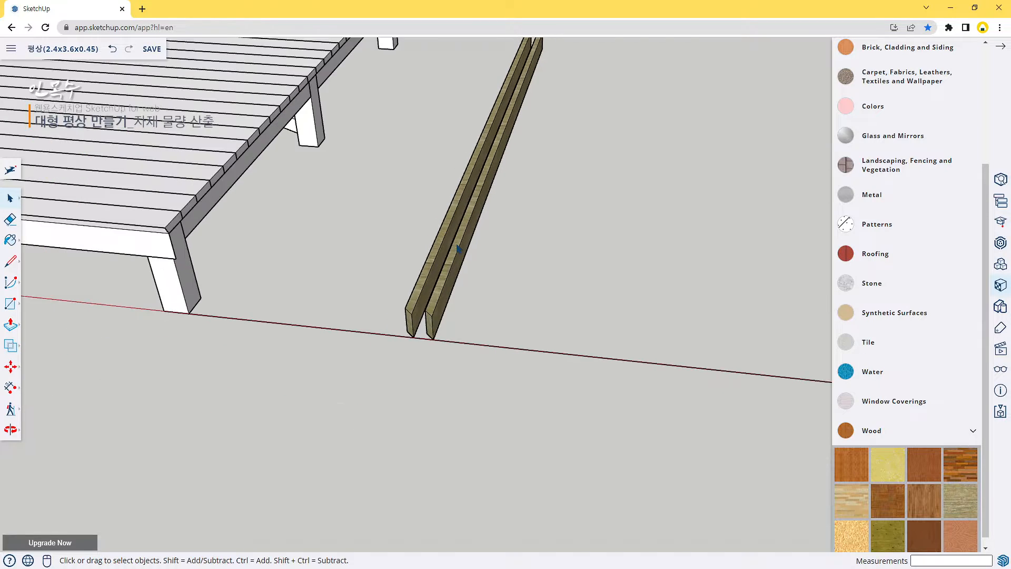
scroll(421, 234, "up", 3)
scroll(424, 237, "down", 5)
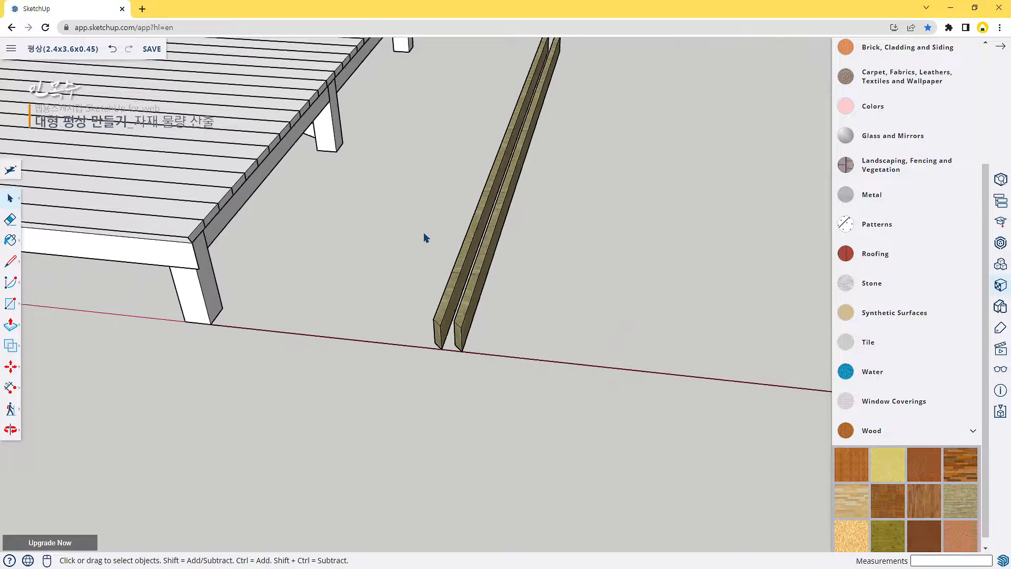
Move the short front board off the platform so its lower corner meets the bottom corner of the outer laid-out side board on the red axis.
middle_click_drag(413, 246, 436, 279)
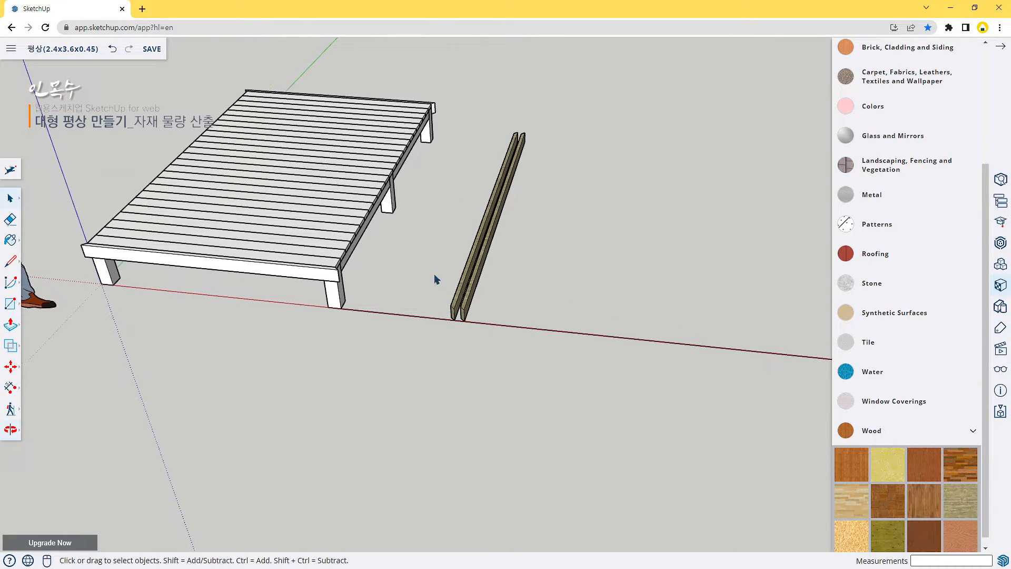
left_click(308, 278)
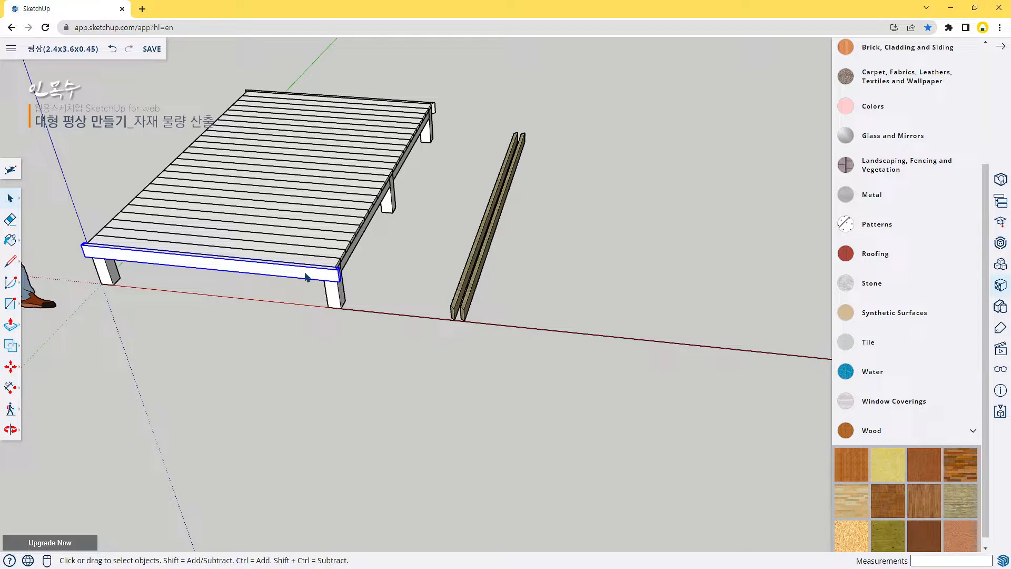
key("m")
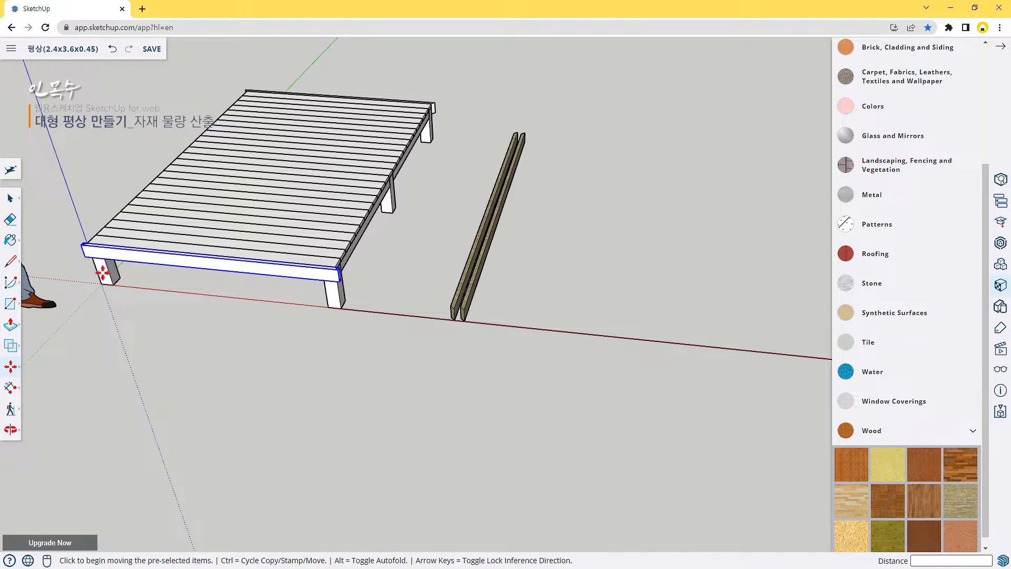
left_click(87, 255)
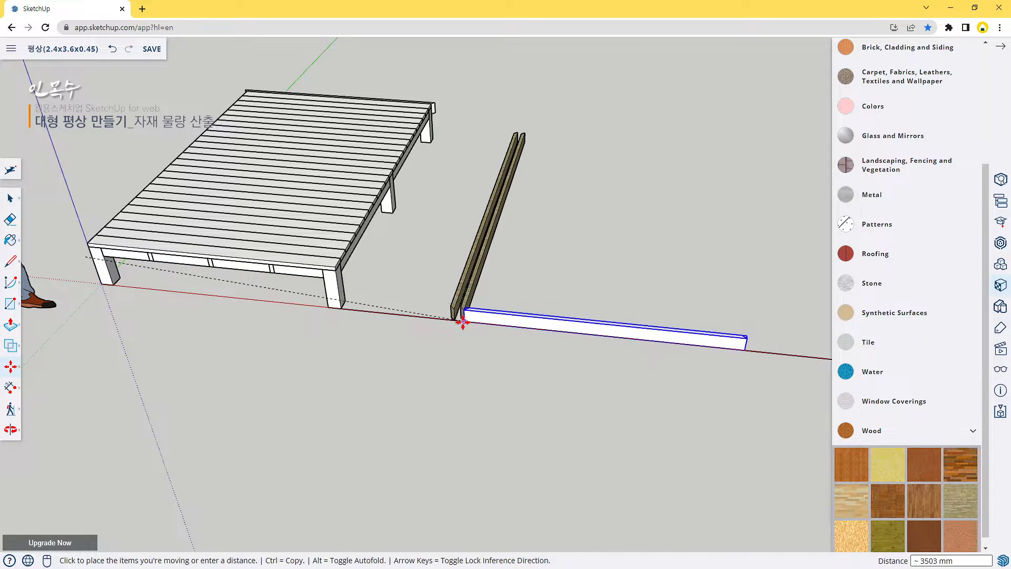
scroll(475, 314, "up", 5)
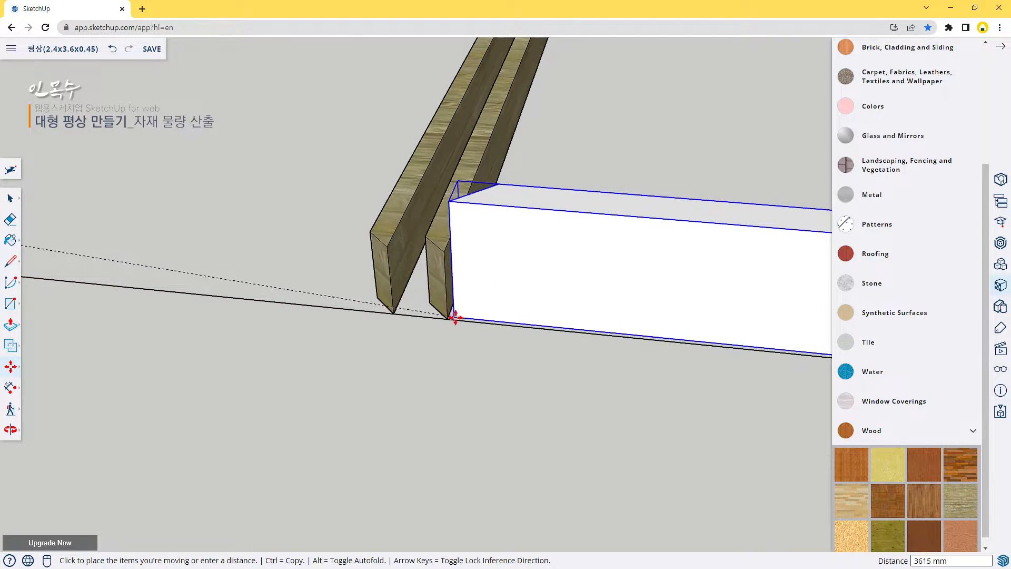
scroll(445, 318, "up", 4)
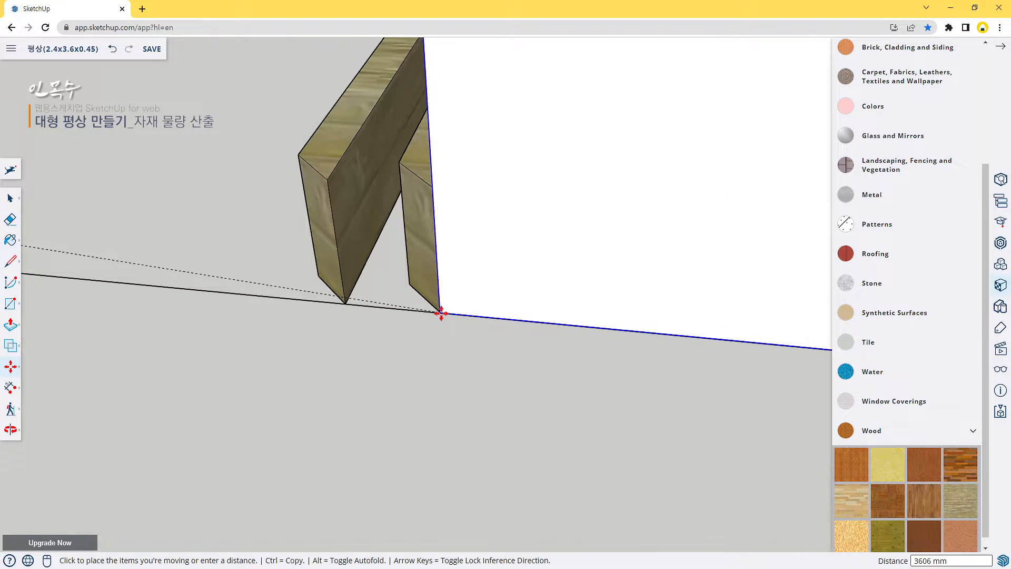
left_click(507, 266)
middle_click_drag(532, 326, 571, 293)
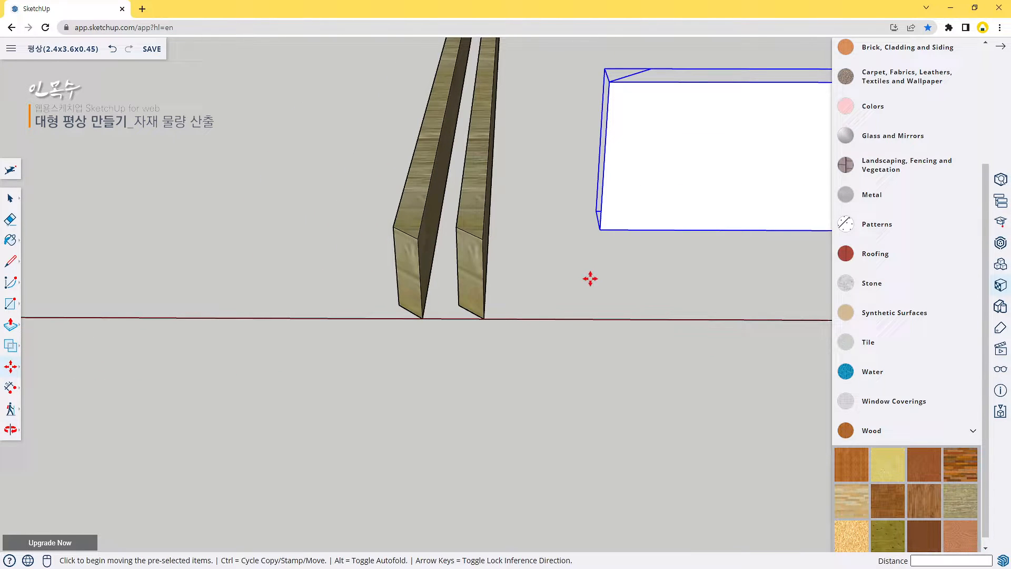
left_click(600, 229)
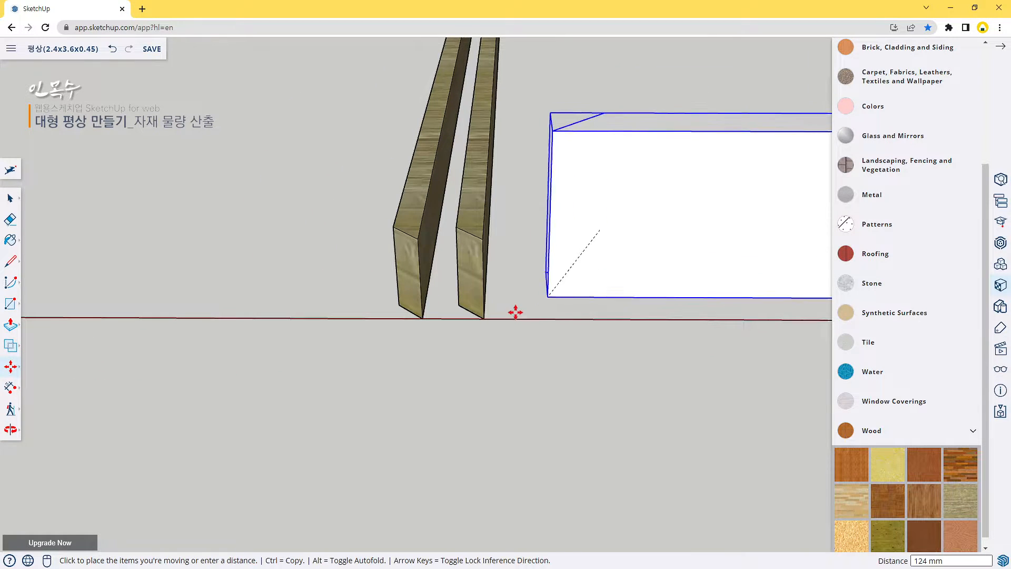
left_click(483, 319)
Rotate the moved front board 90 degrees about its upper corner so it lies parallel to the two laid-out side boards.
scroll(575, 309, "down", 2)
scroll(575, 310, "down", 2)
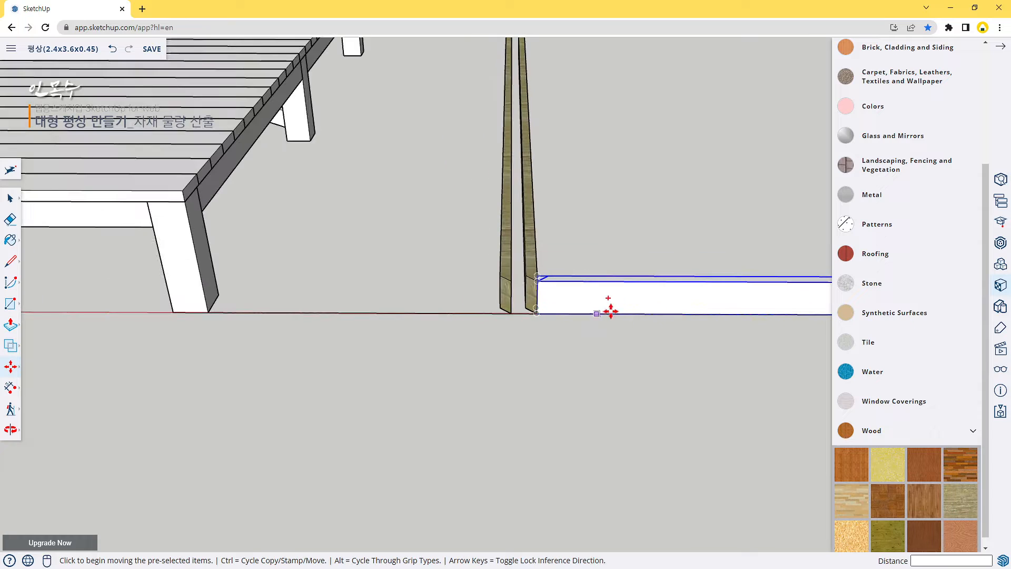
middle_click_drag(605, 309, 305, 307)
scroll(318, 326, "down", 2)
scroll(271, 294, "up", 4)
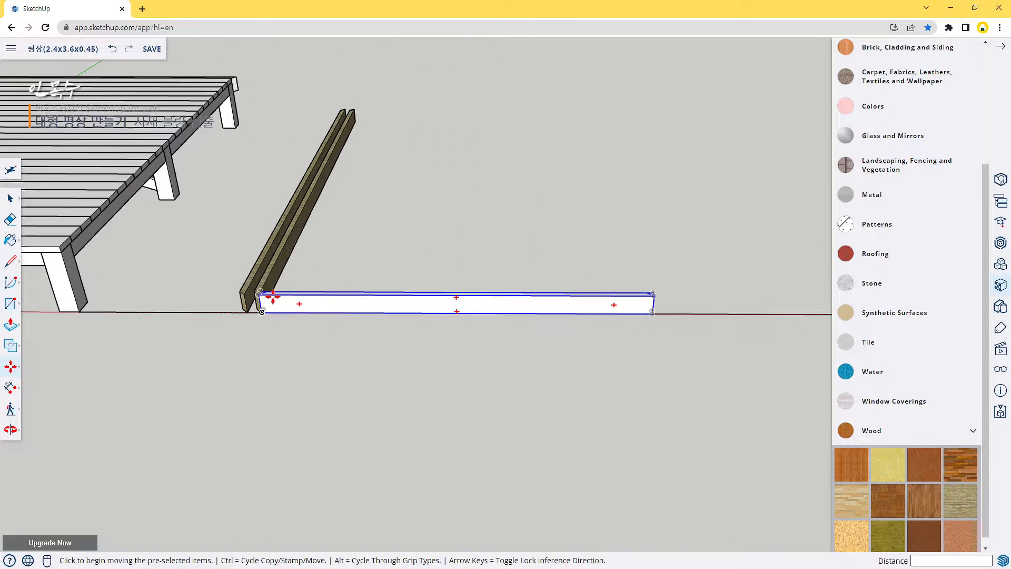
key("q")
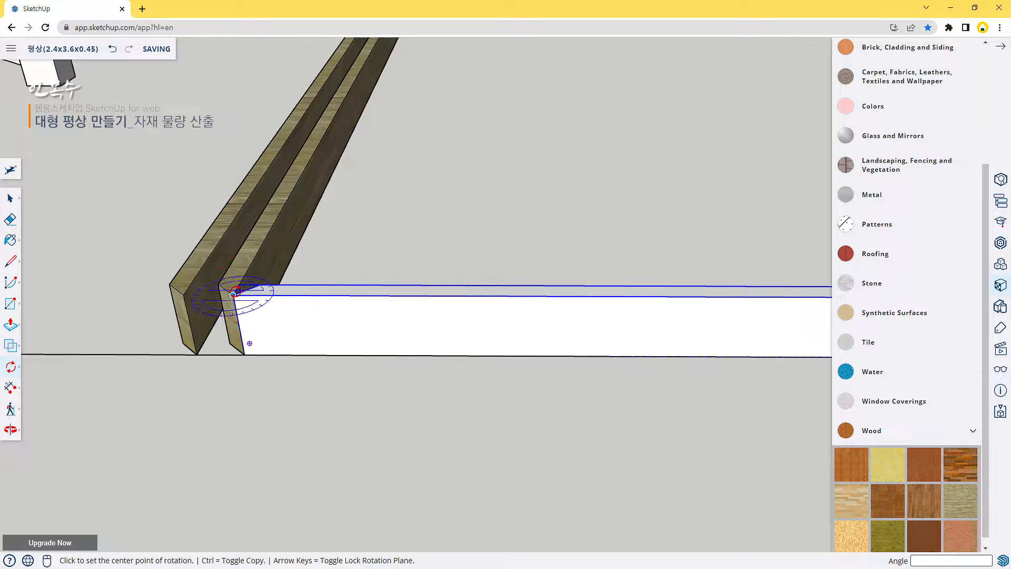
left_click(233, 295)
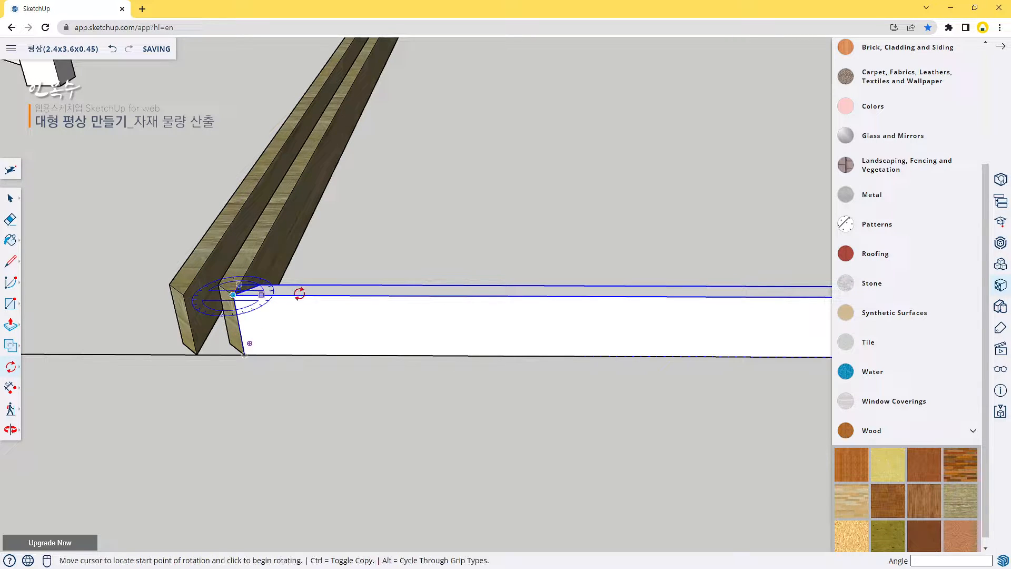
left_click(361, 293)
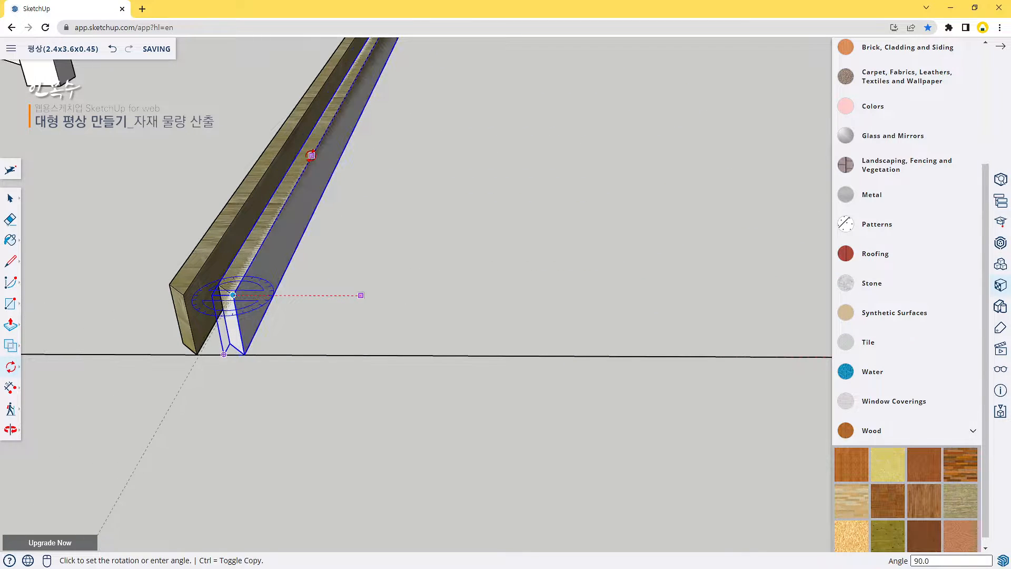
left_click(312, 157)
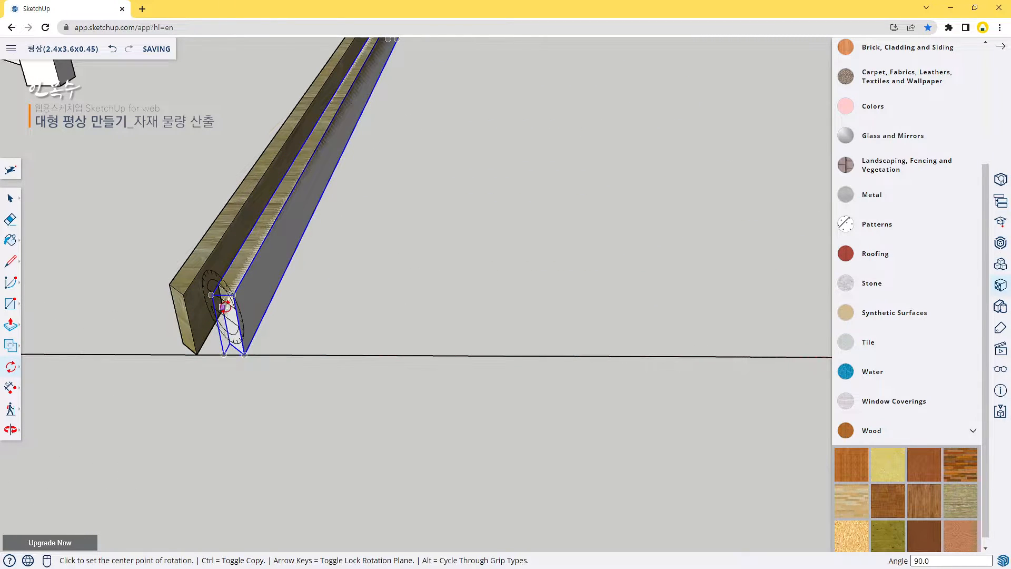
Move the rotated board 38 mm along the red axis flush with the neighbouring side board, and another 50 mm to leave a gap.
key("m")
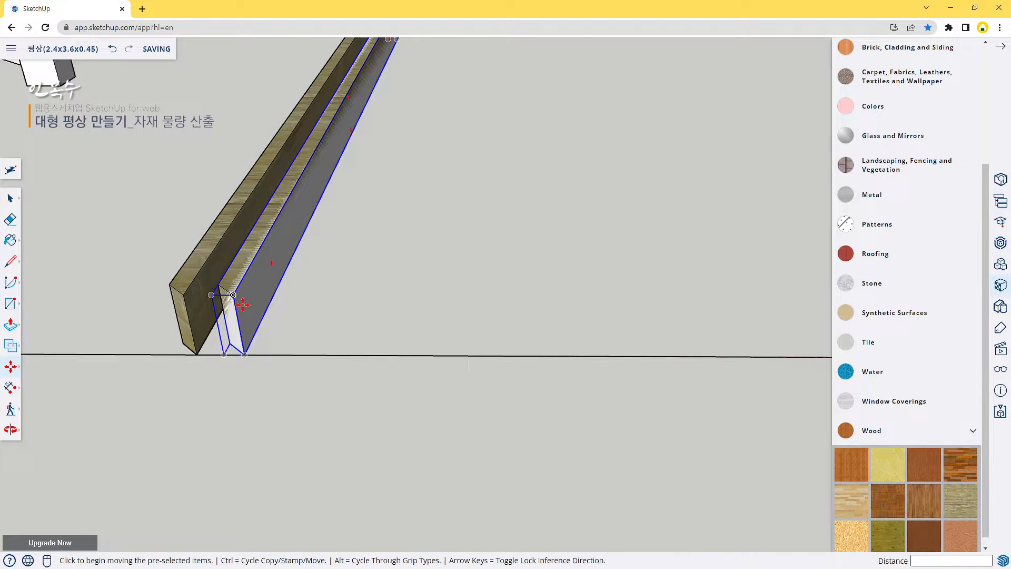
left_click(224, 354)
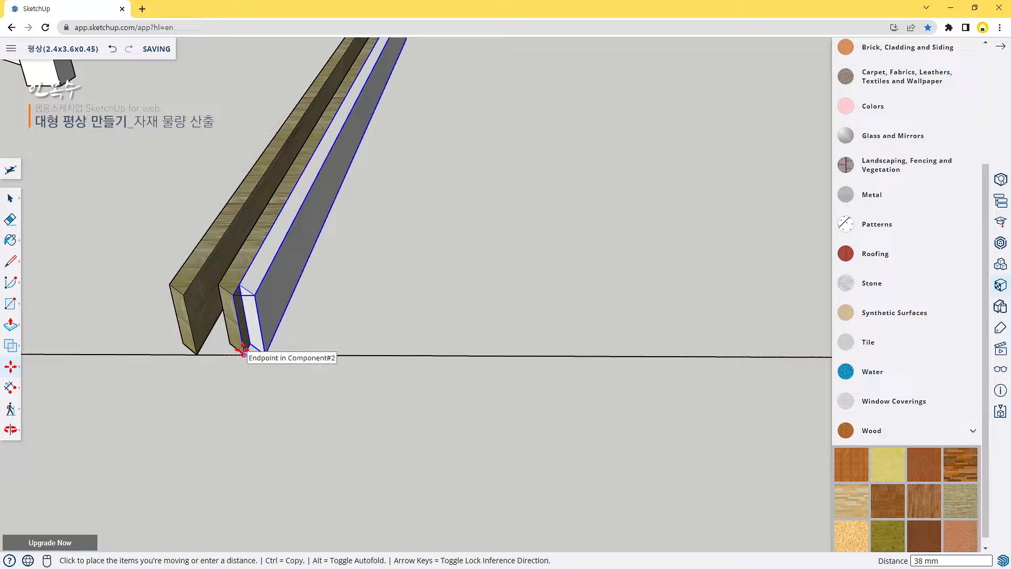
left_click(243, 350)
left_click(244, 349)
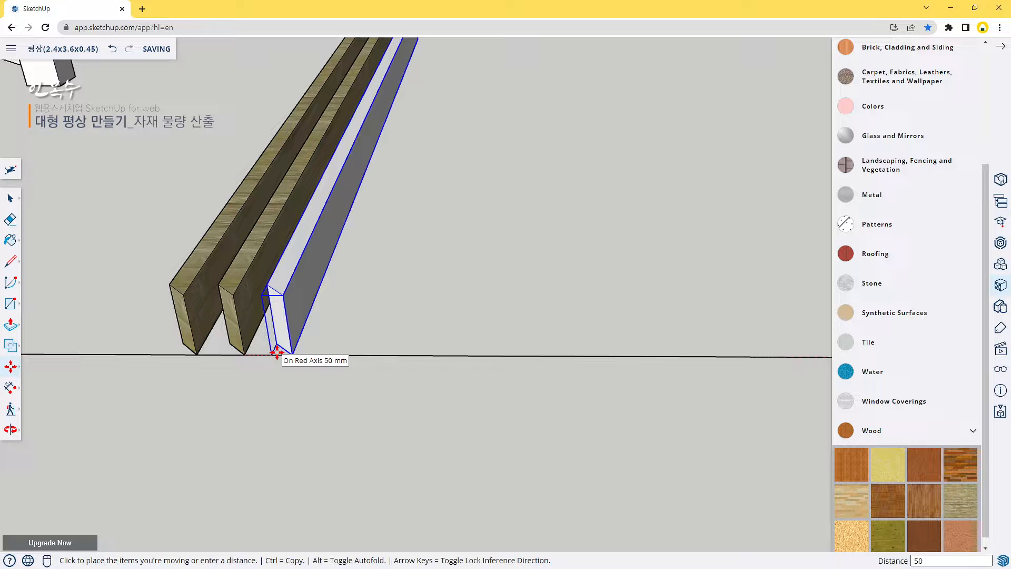
key("Return")
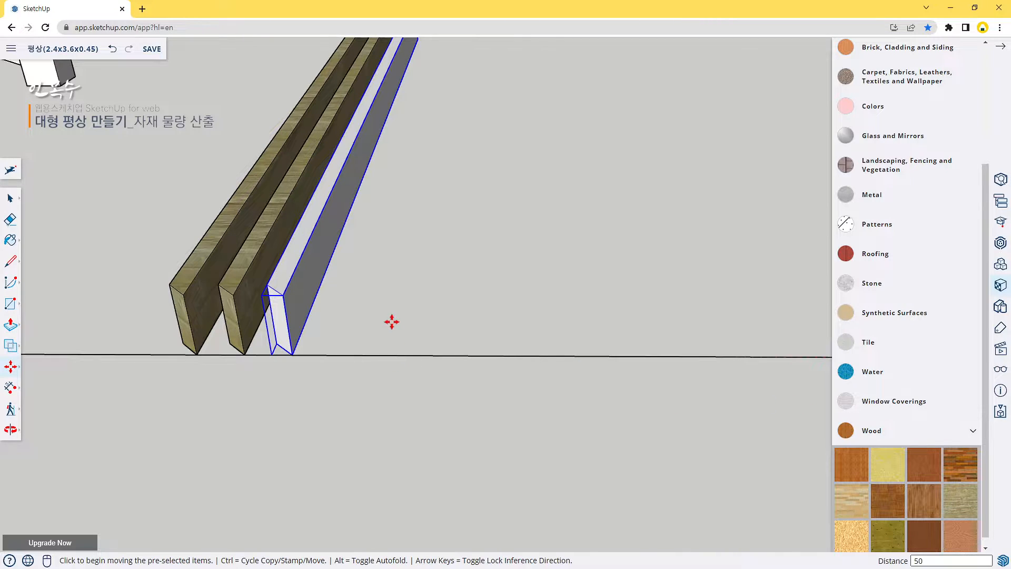
Copy the unpainted short board 38 mm along the red axis against the original, and move the copy another 50 mm to leave a gap.
scroll(374, 223, "down", 2)
scroll(375, 223, "down", 2)
scroll(232, 167, "up", 4)
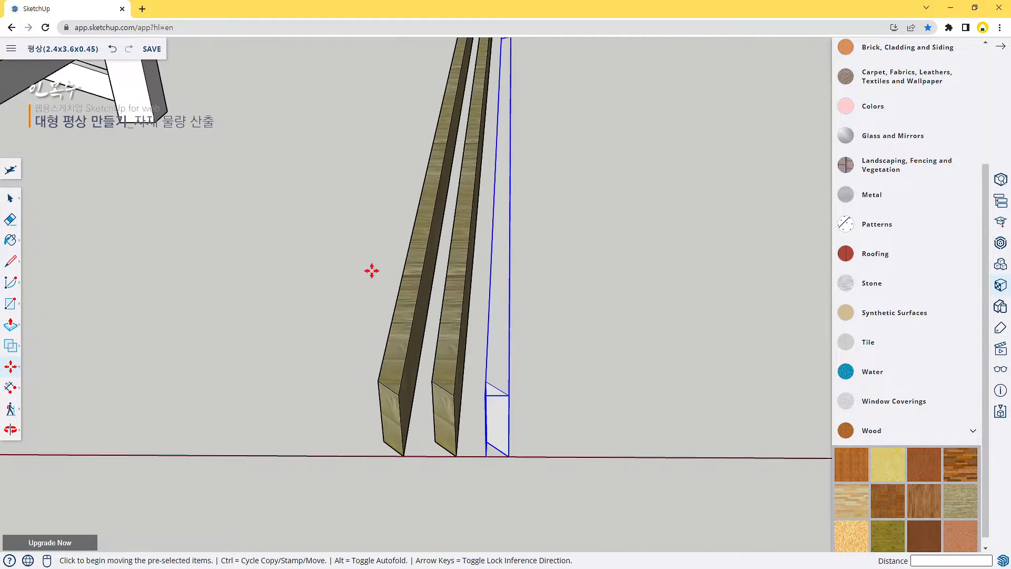
scroll(480, 397, "down", 1)
middle_click_drag(466, 376, 440, 318)
key("ctrl")
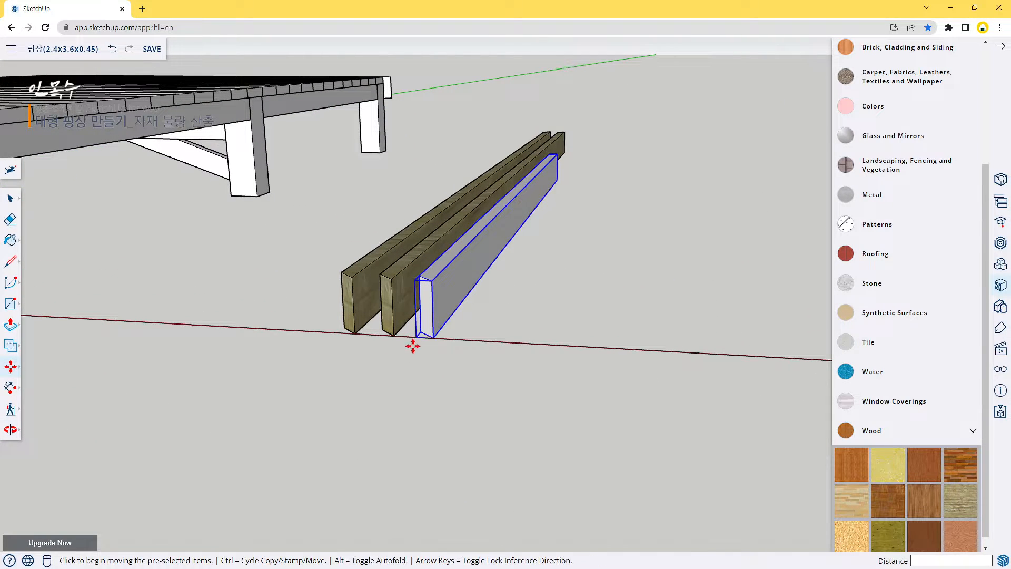
left_click(416, 335)
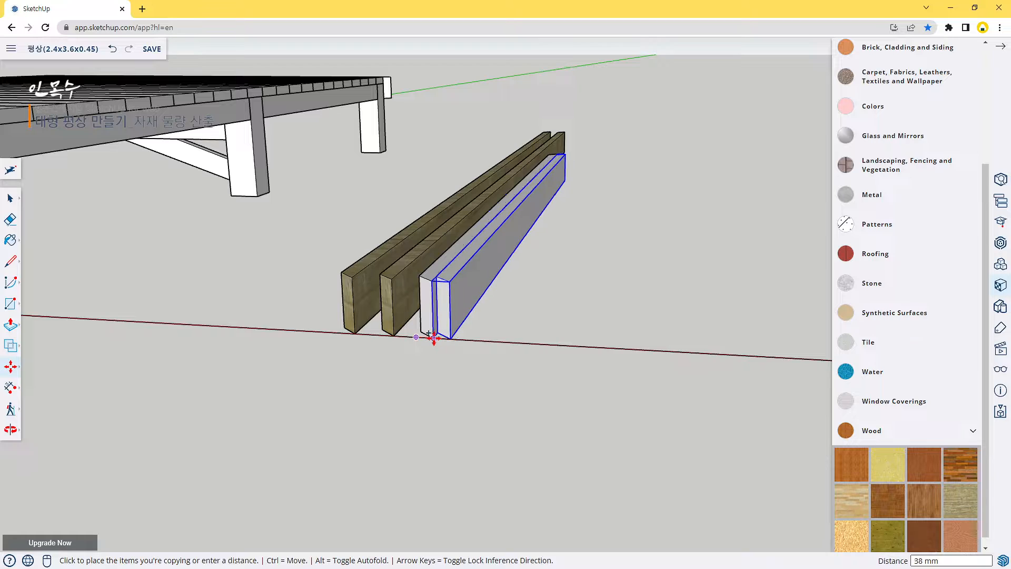
left_click(433, 337)
left_click(433, 336)
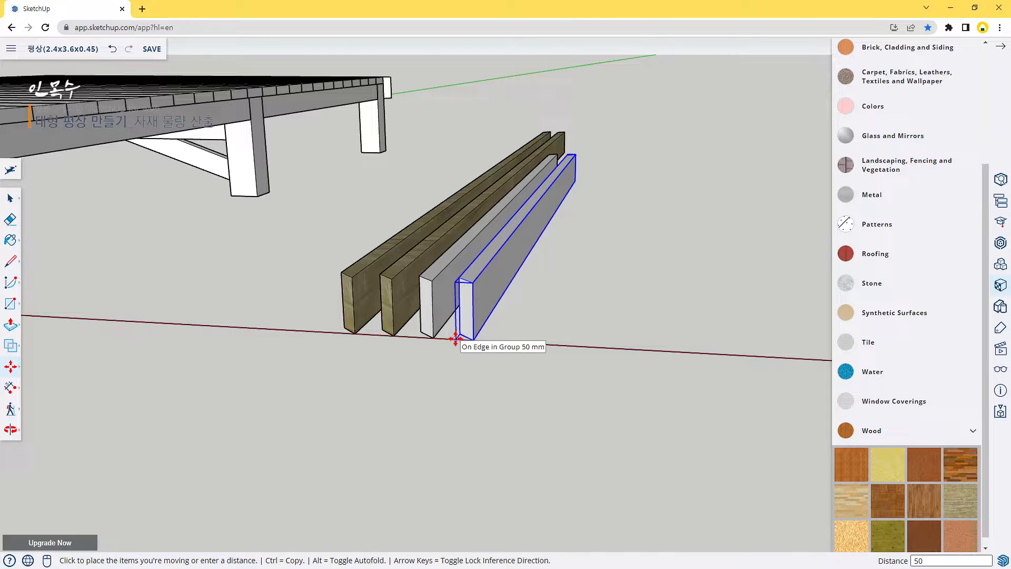
left_click(456, 338)
key("space")
left_click(464, 389)
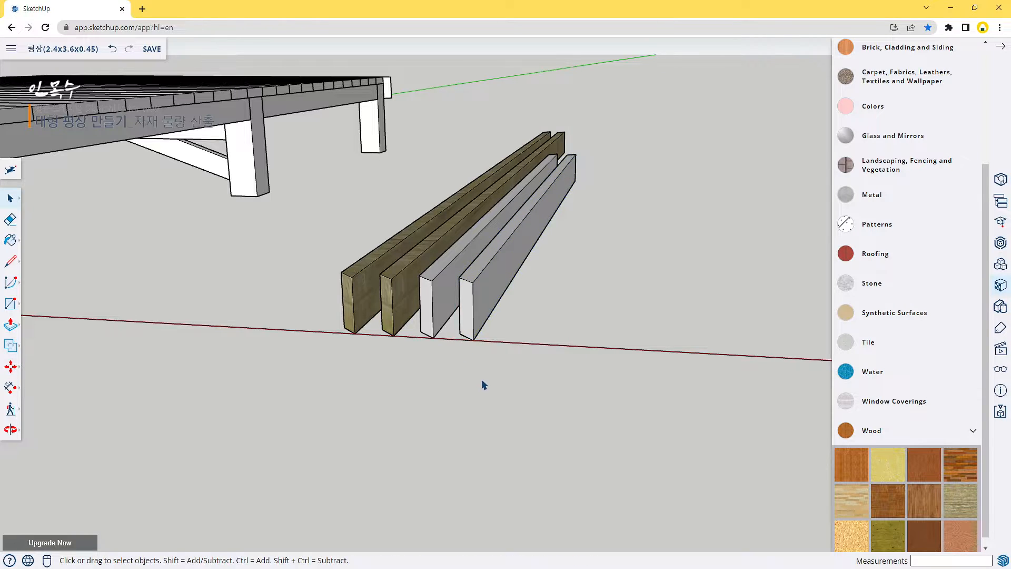
Paint both laid-out short boards with the same olive-brown plank texture from the Wood materials.
scroll(481, 382, "down", 3)
middle_click_drag(365, 364, 481, 281)
left_click(470, 276)
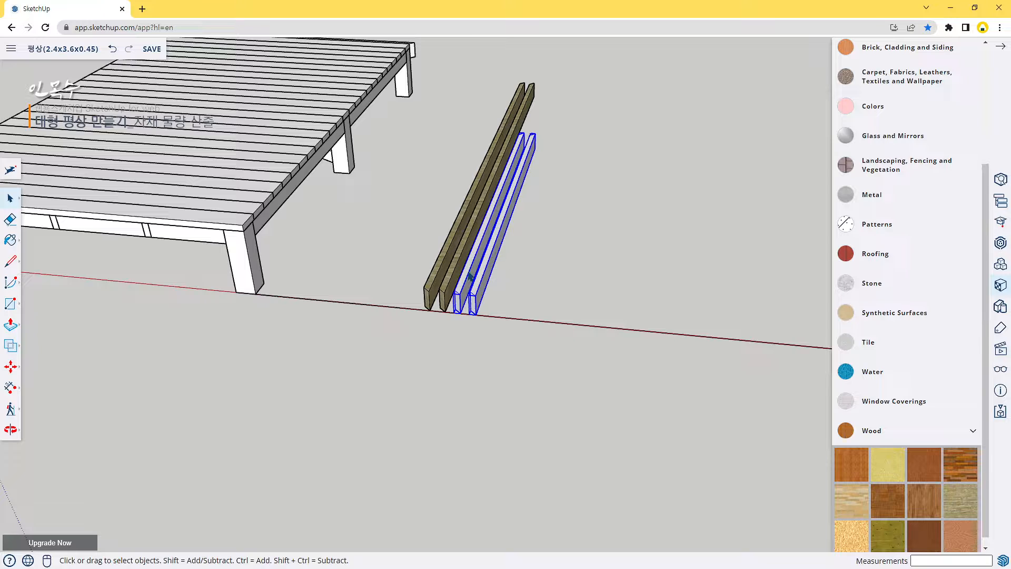
left_click(958, 503)
left_click(492, 261)
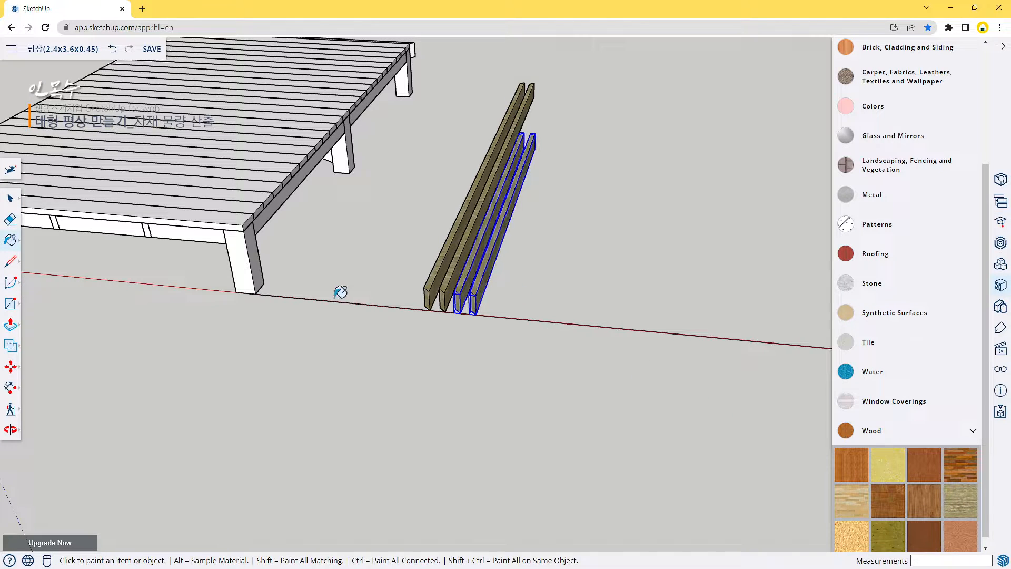
mouse_move(348, 284)
middle_mouse_down()
mouse_move(357, 280)
mouse_move(284, 293)
mouse_move(469, 330)
mouse_move(338, 318)
middle_mouse_up()
key("space")
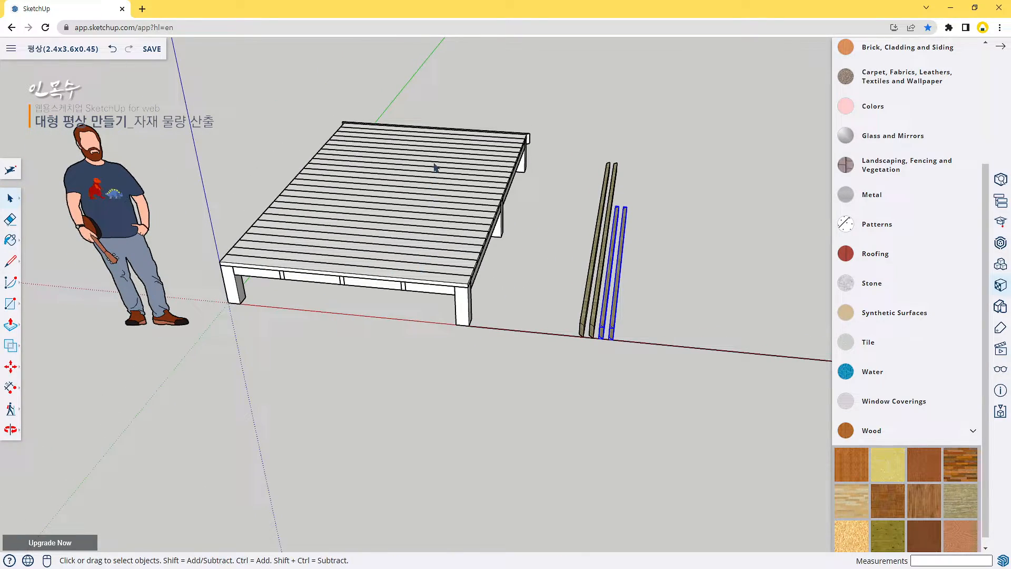
Select all the deck boards on the platform's top surface, from the front edge to the back edge.
middle_click_drag(435, 168, 598, 160)
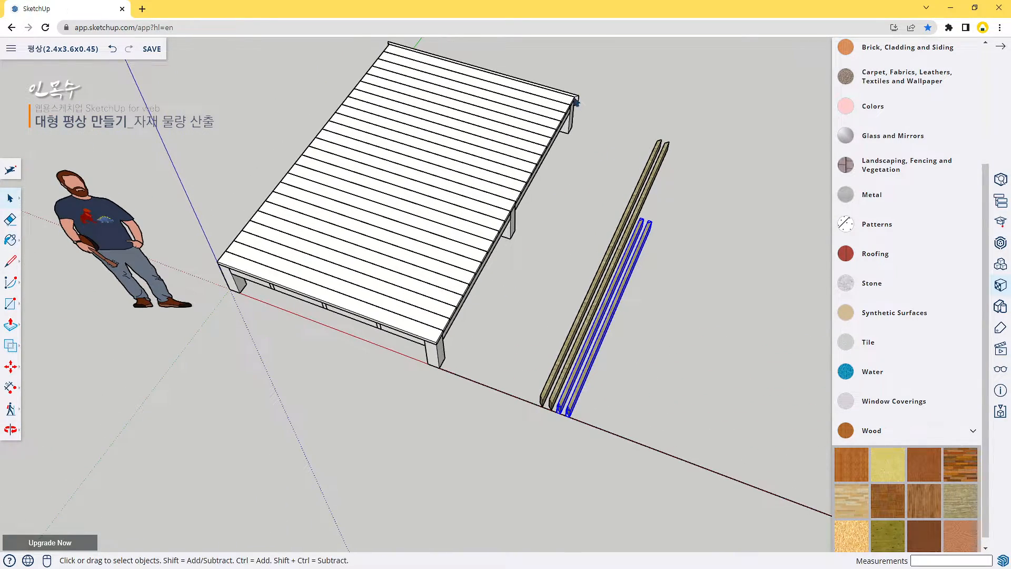
scroll(576, 103, "up", 5)
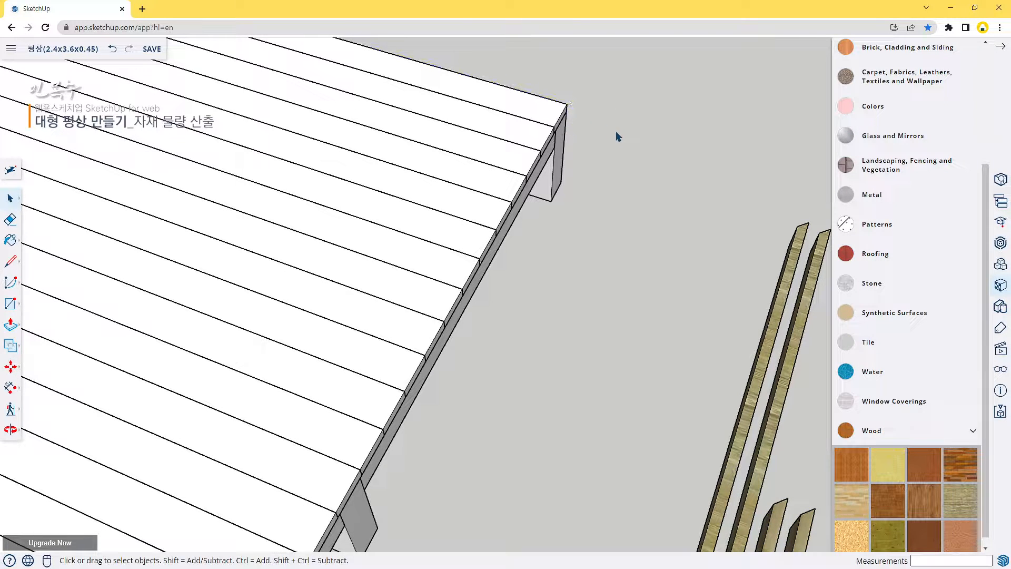
scroll(621, 153, "down", 5)
middle_click_drag(546, 315, 482, 337, "shift")
scroll(617, 306, "up", 1)
scroll(504, 286, "down", 1)
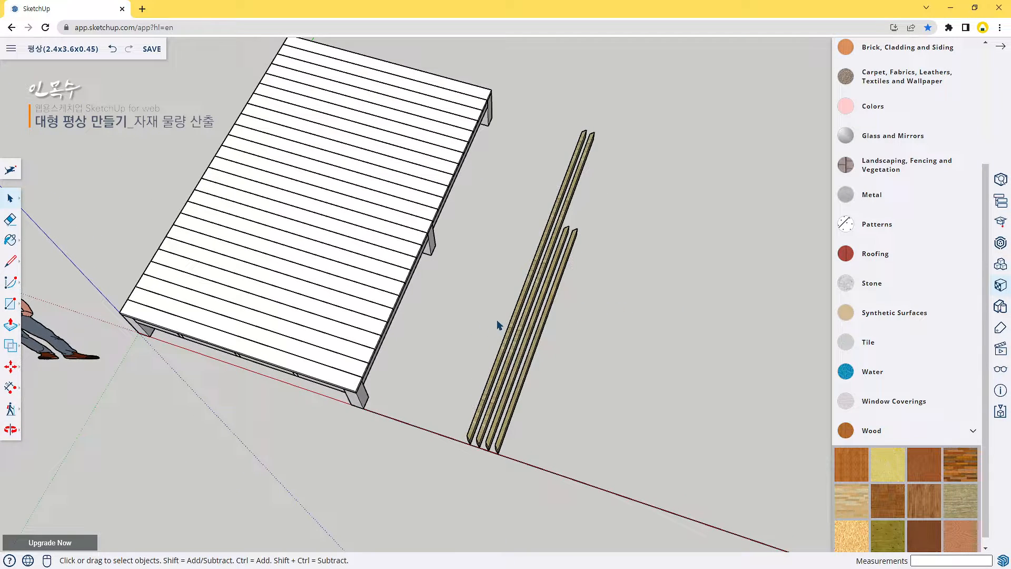
middle_click_drag(477, 277, 510, 341, "shift")
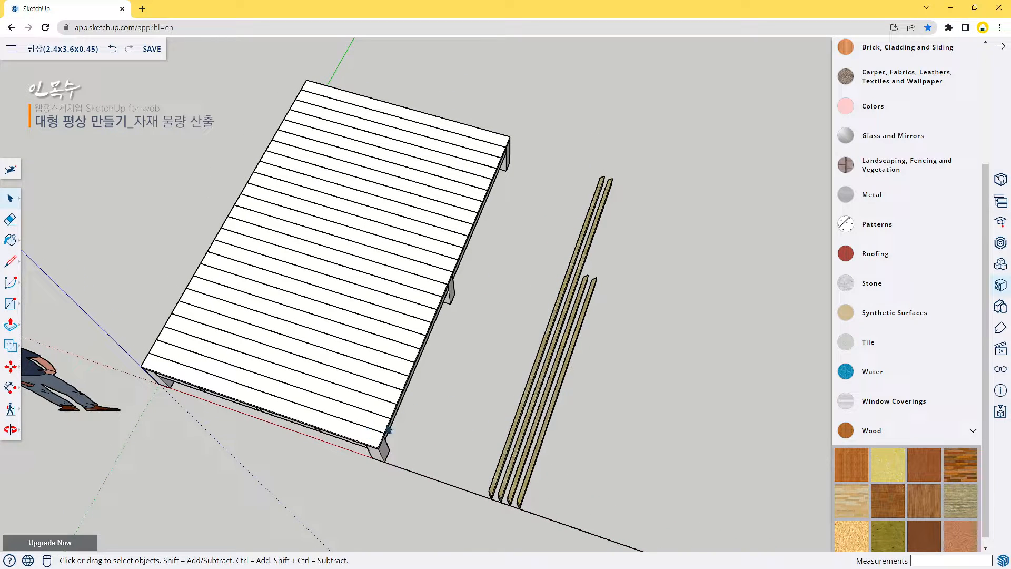
left_click(358, 429)
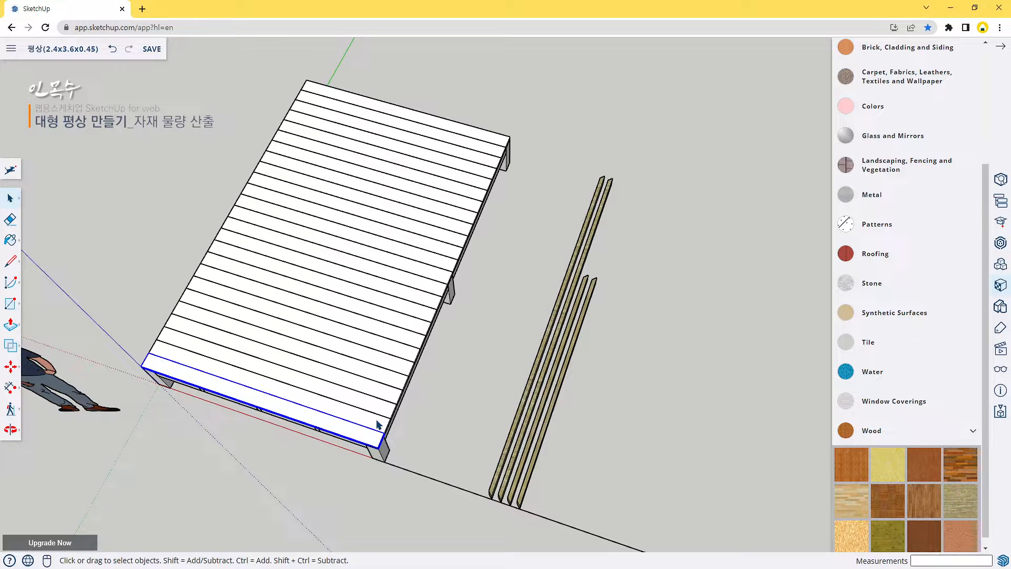
left_click(371, 407, "shift")
left_click(371, 404, "shift")
left_click(384, 392, "shift")
left_click(390, 379, "shift")
left_click(397, 363, "shift")
left_click(409, 333, "ctrl")
left_click(421, 308, "shift")
left_click(424, 301, "shift")
left_click(434, 289, "shift")
left_click(447, 253, "shift")
left_click(458, 242, "shift")
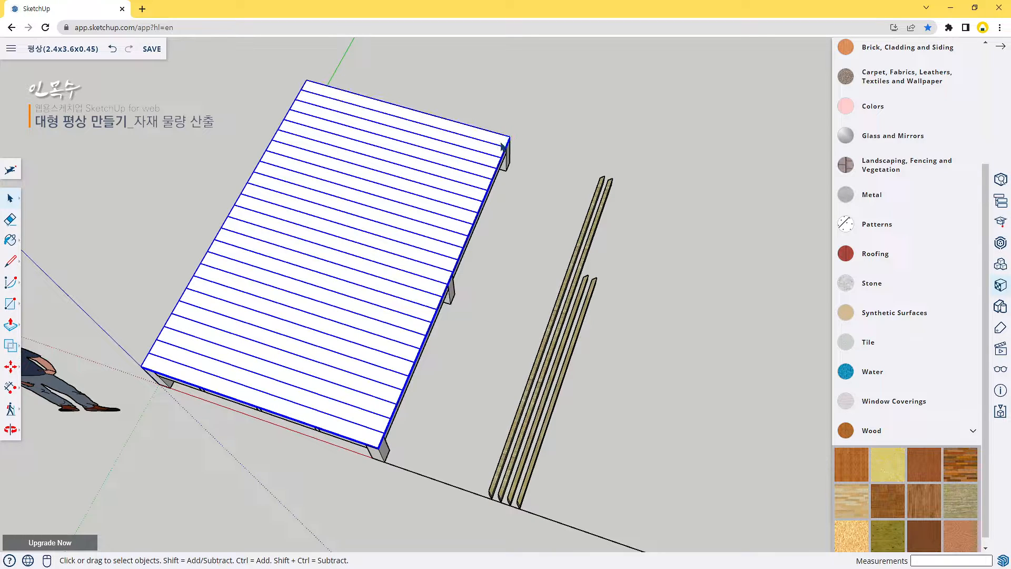
Move the selected deck boards about 3744 mm off the frame to just beyond the laid-out short boards.
middle_click_drag(195, 446, 238, 299)
key("m")
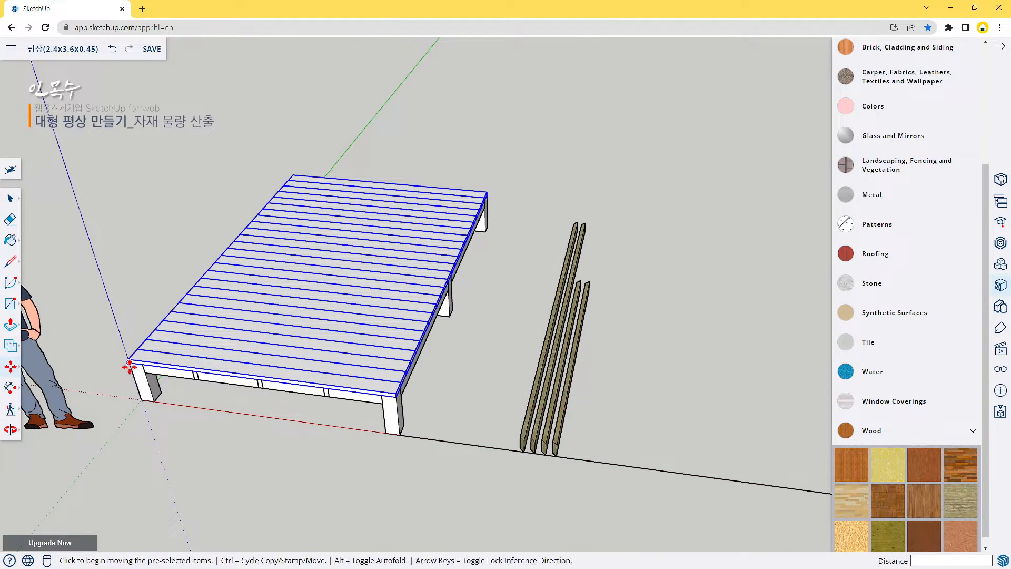
left_click(130, 362)
scroll(519, 408, "up", 5)
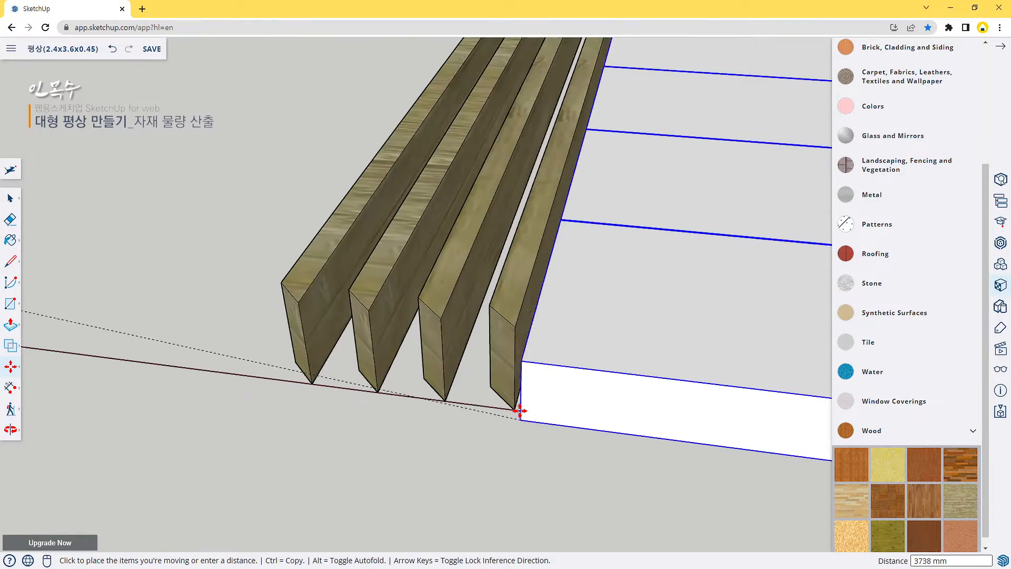
left_click(555, 397)
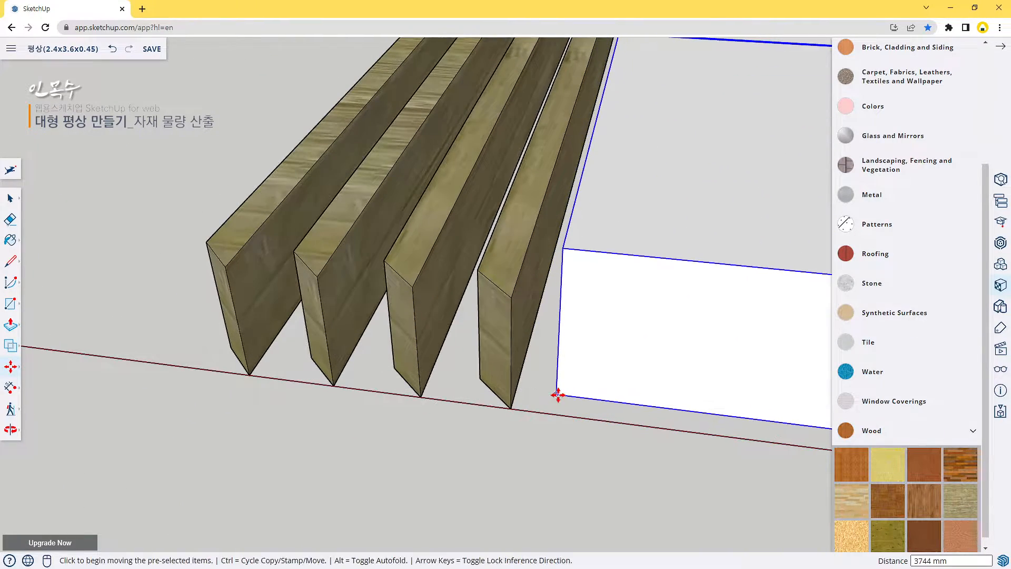
Align the deck boards' lower front corner with the outermost short board's lower corner, and move them another 50 mm along the red axis.
middle_click_drag(556, 398, 568, 412)
scroll(574, 405, "down", 3)
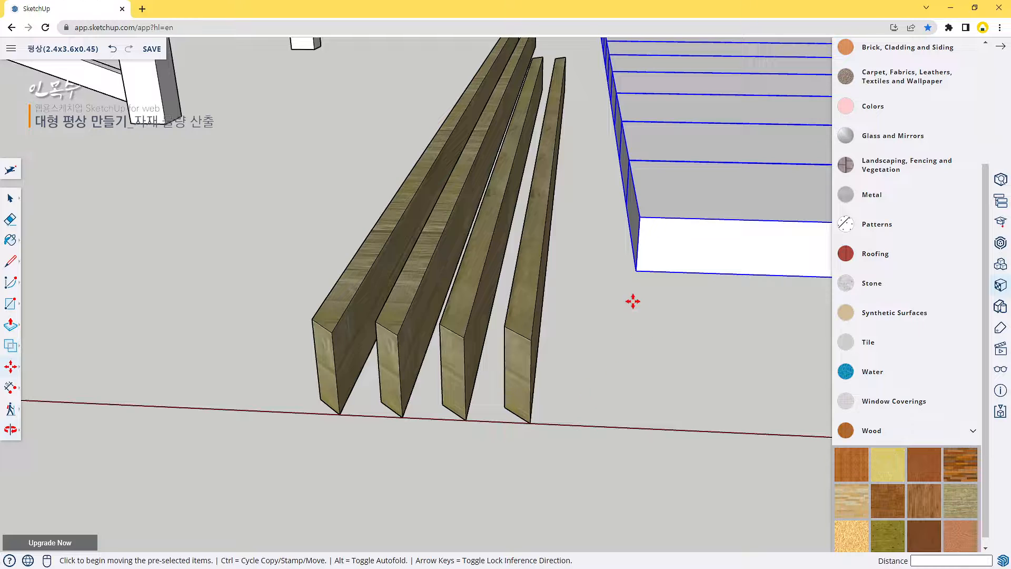
left_click(639, 272)
scroll(530, 419, "up", 5)
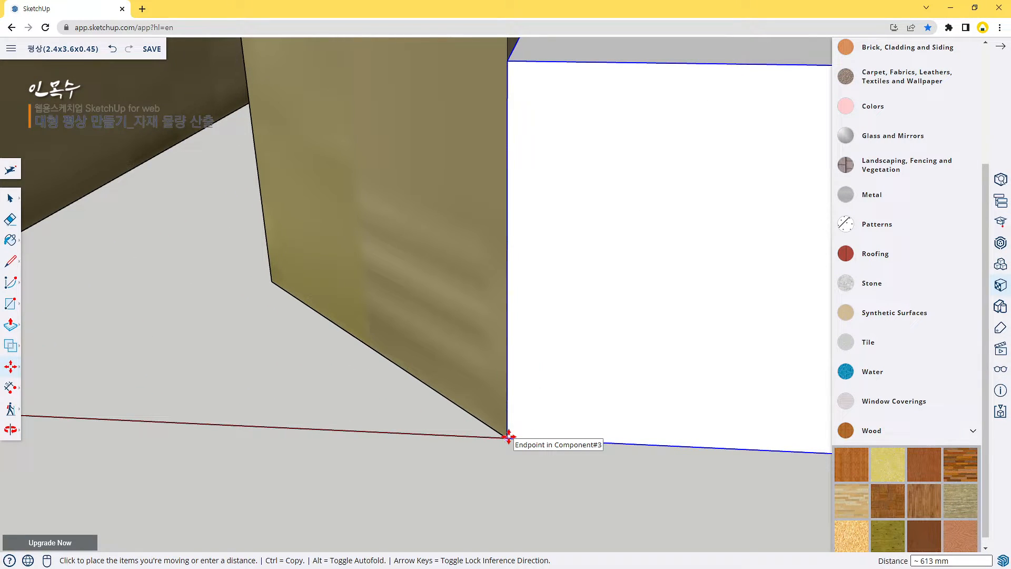
left_click(508, 436)
scroll(647, 386, "down", 3)
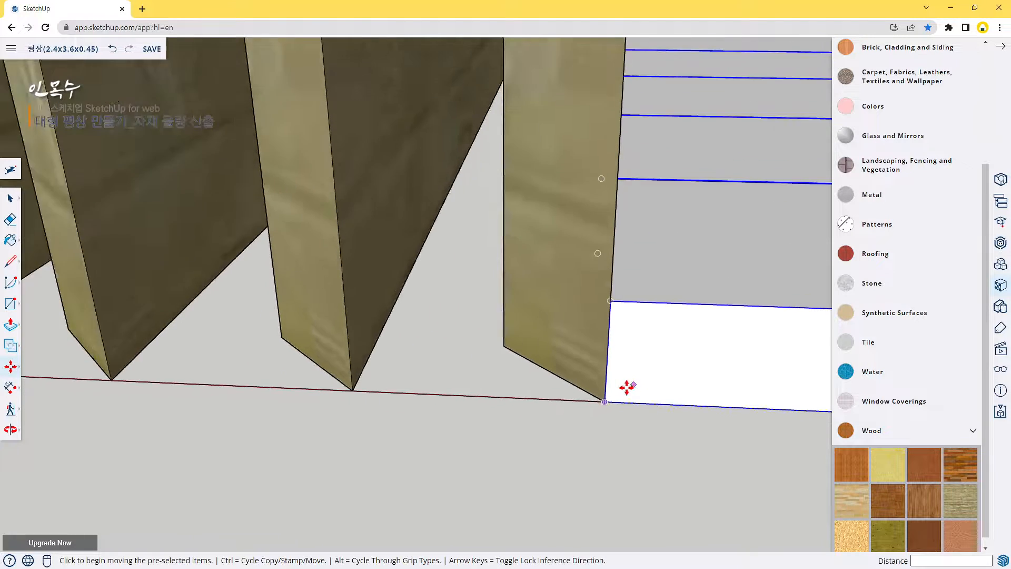
scroll(627, 387, "down", 5)
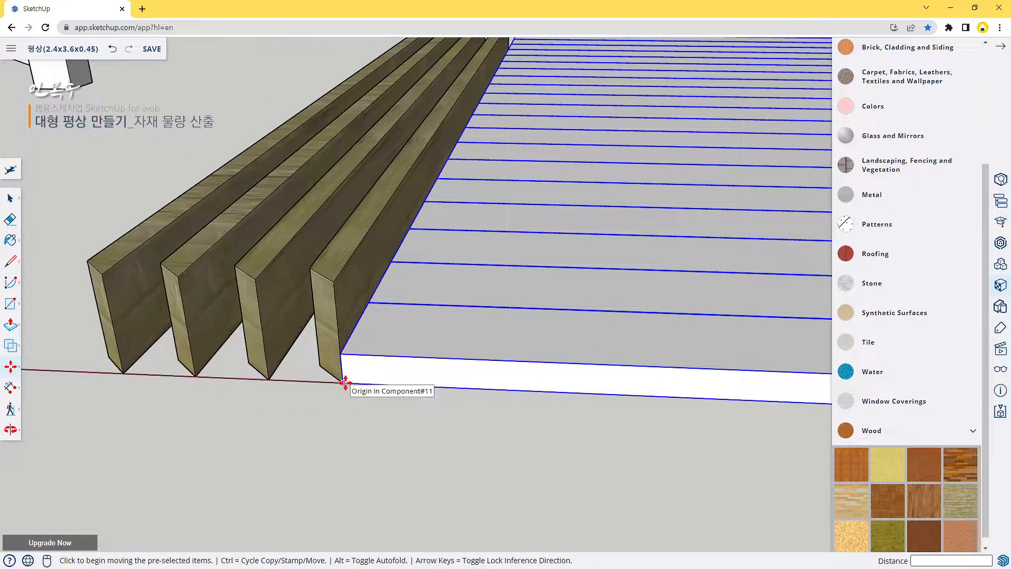
left_click(344, 382)
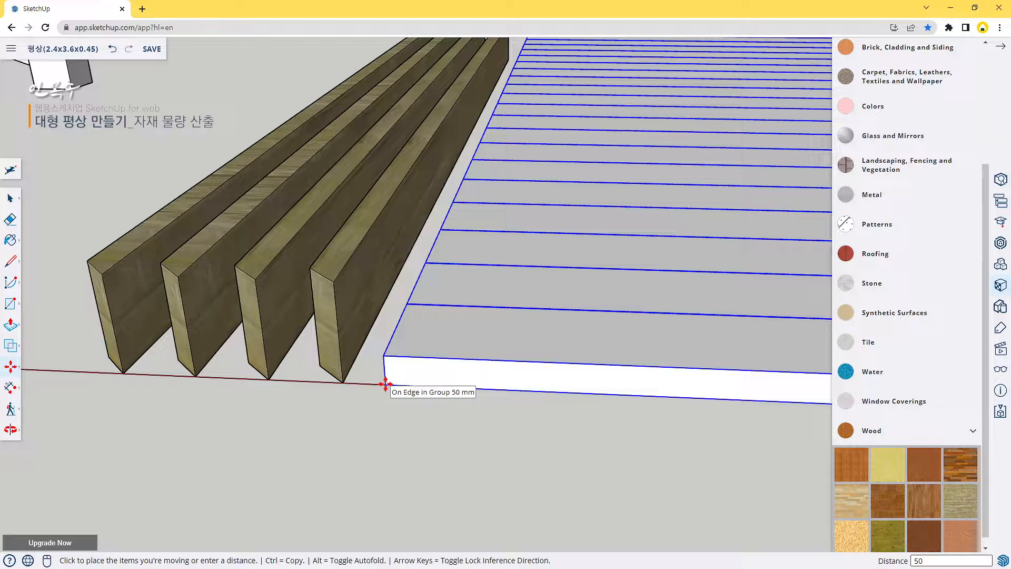
left_click(385, 384)
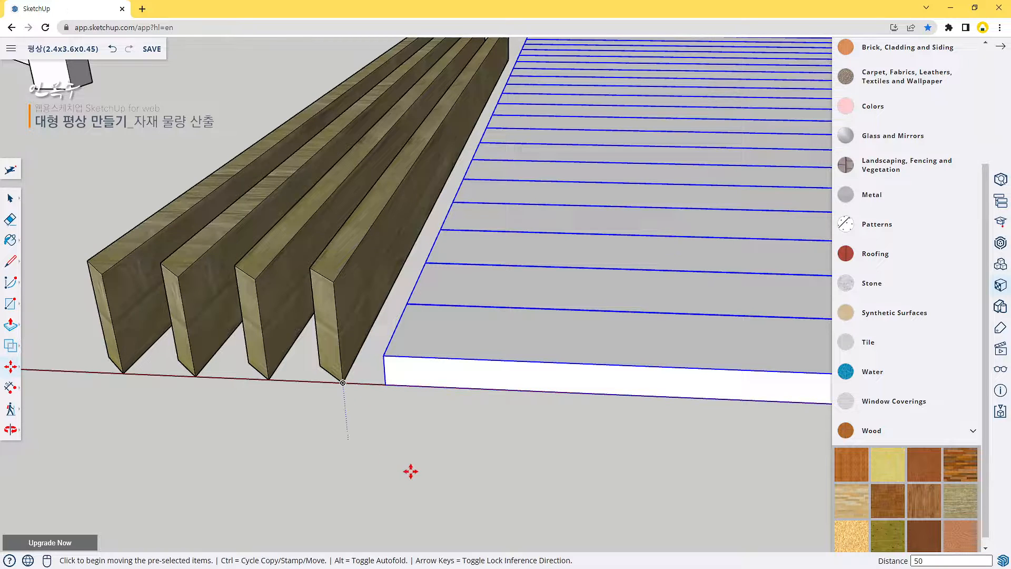
Rotate the deck boards 90 degrees about their front corner beside the short boards so they run parallel to the laid-out boards.
scroll(451, 327, "down", 5)
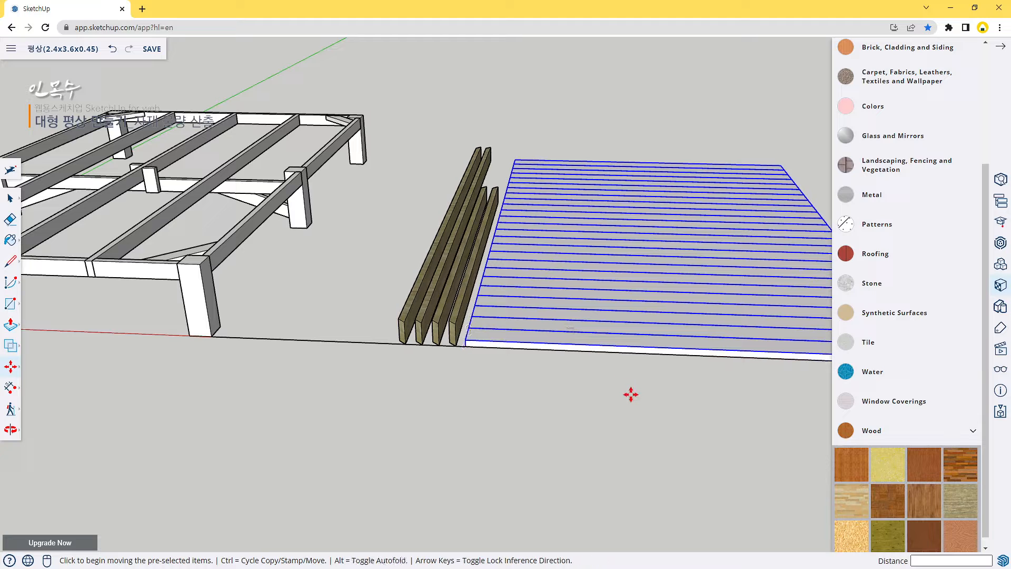
middle_click_drag(630, 394, 604, 345)
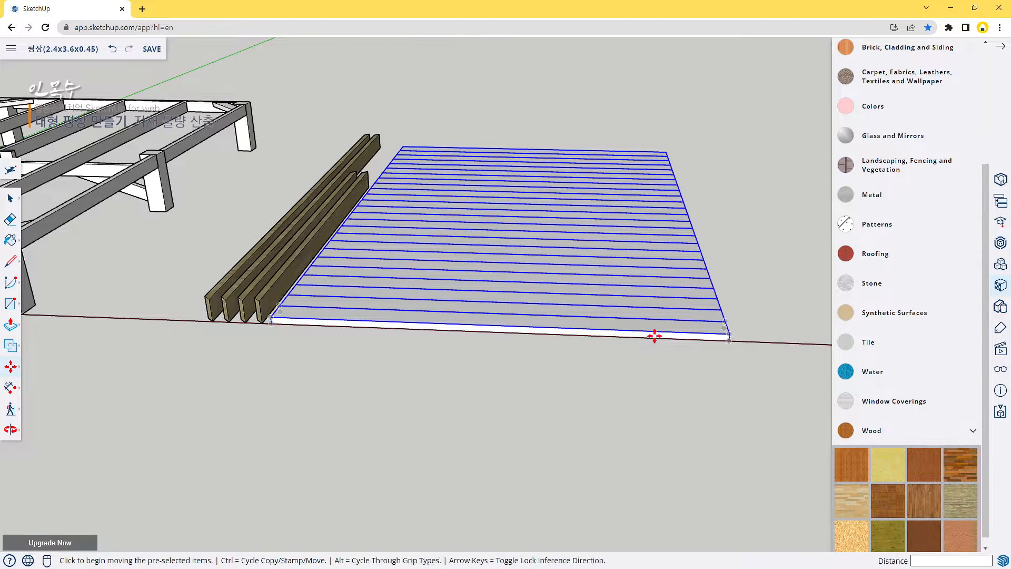
key("q")
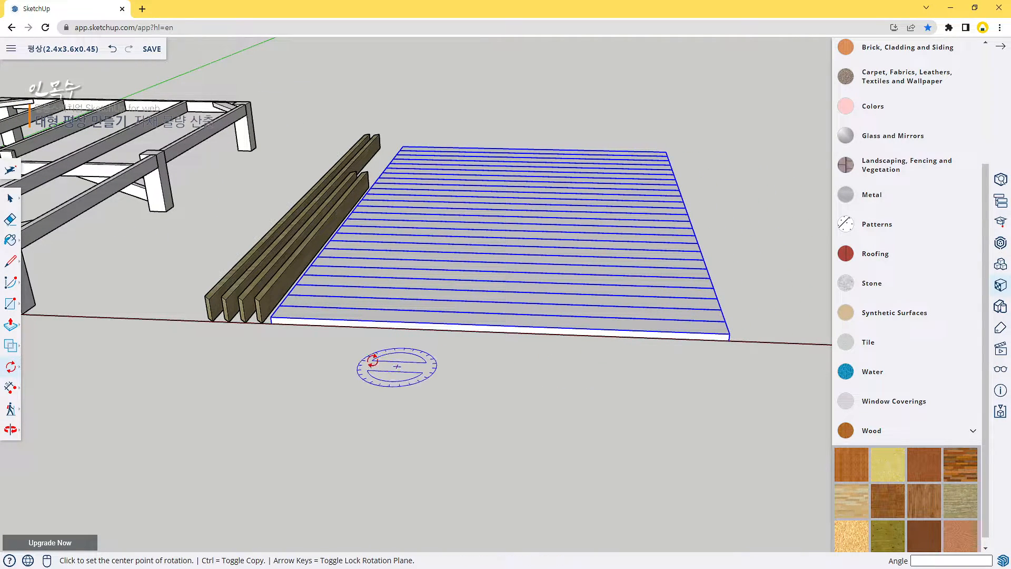
left_click(270, 317)
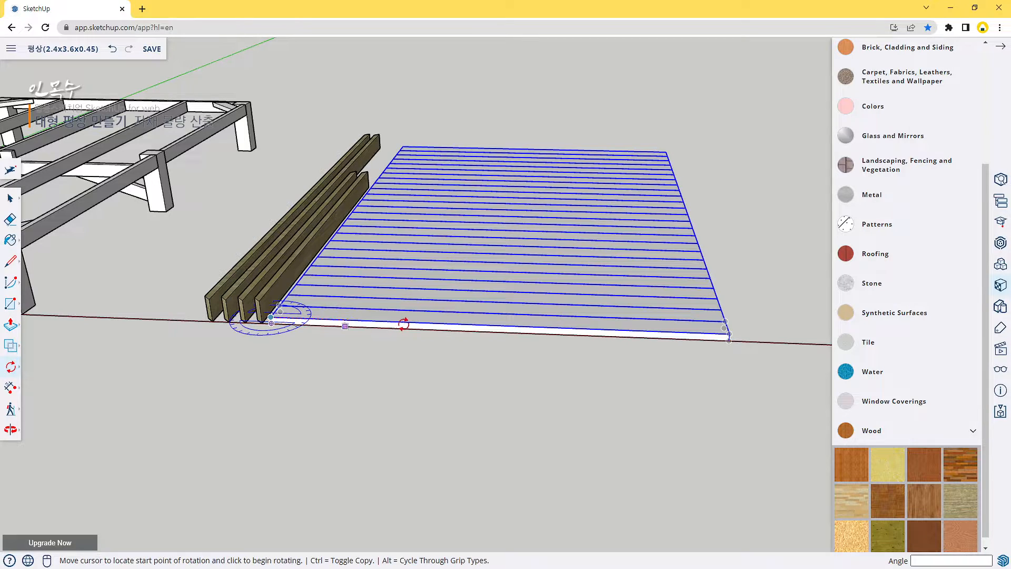
left_click(419, 322)
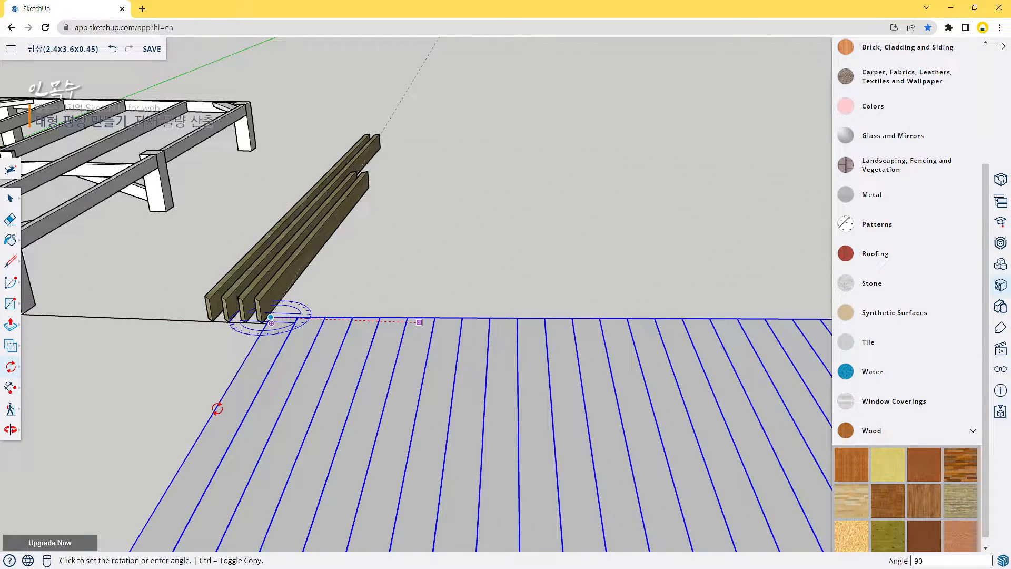
key("Return")
scroll(244, 414, "down", 5)
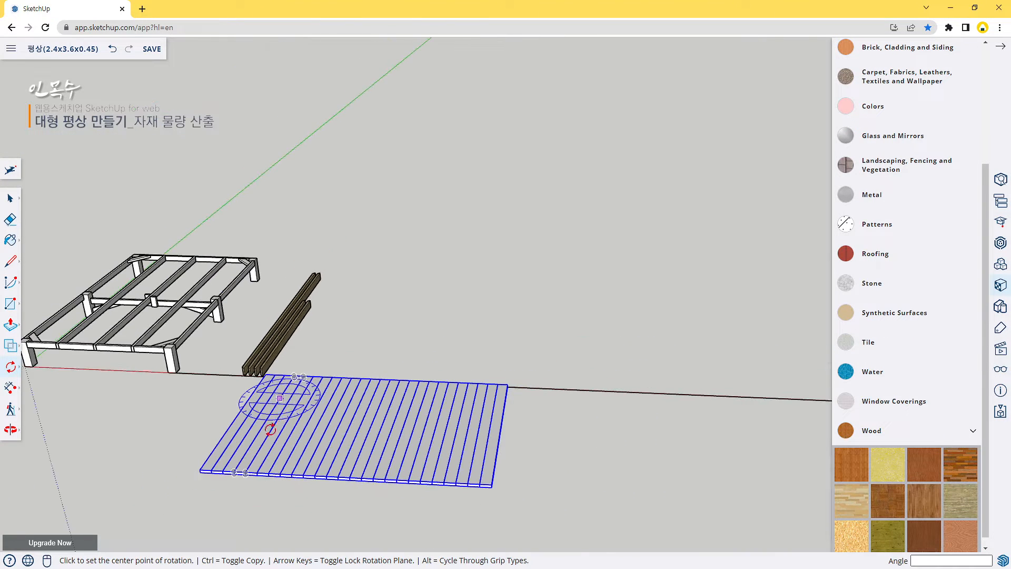
Move the rotated deck boards' lower front corner onto the last short board's lower corner, and another 50 mm along the red axis as a gap.
scroll(213, 477, "up", 3)
key("m")
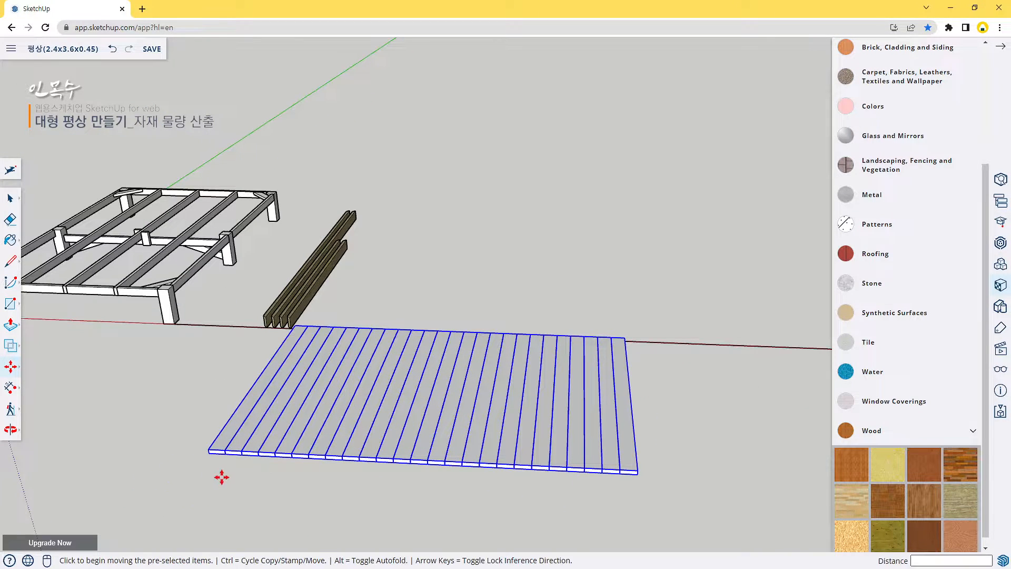
left_click(209, 456)
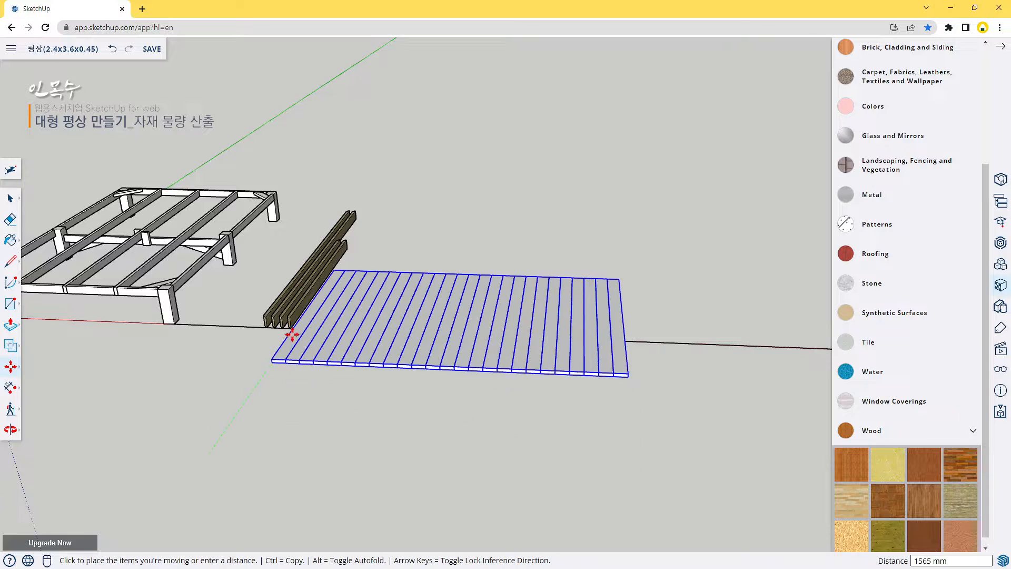
scroll(292, 334, "up", 5)
scroll(267, 350, "up", 3)
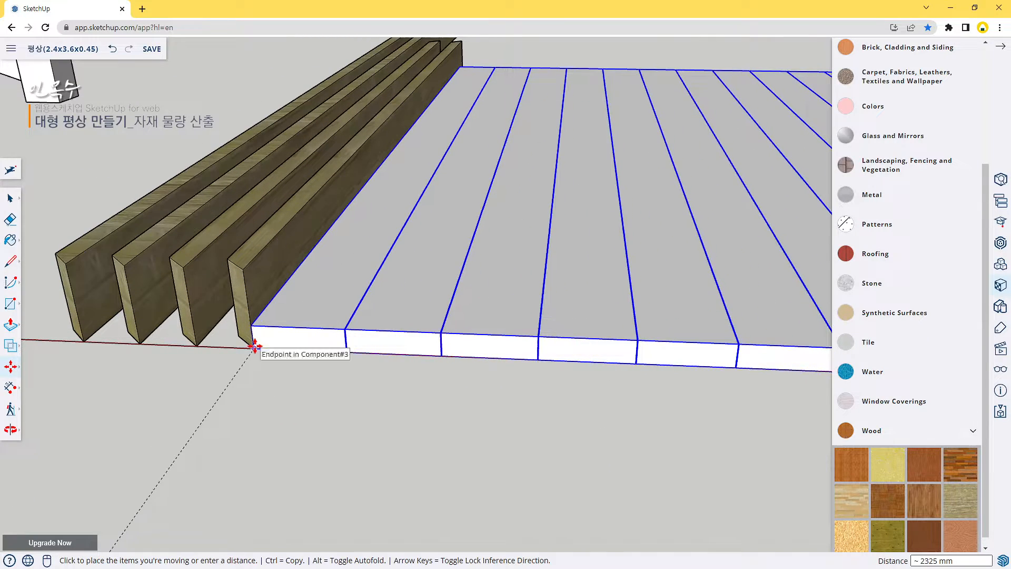
left_click(256, 344)
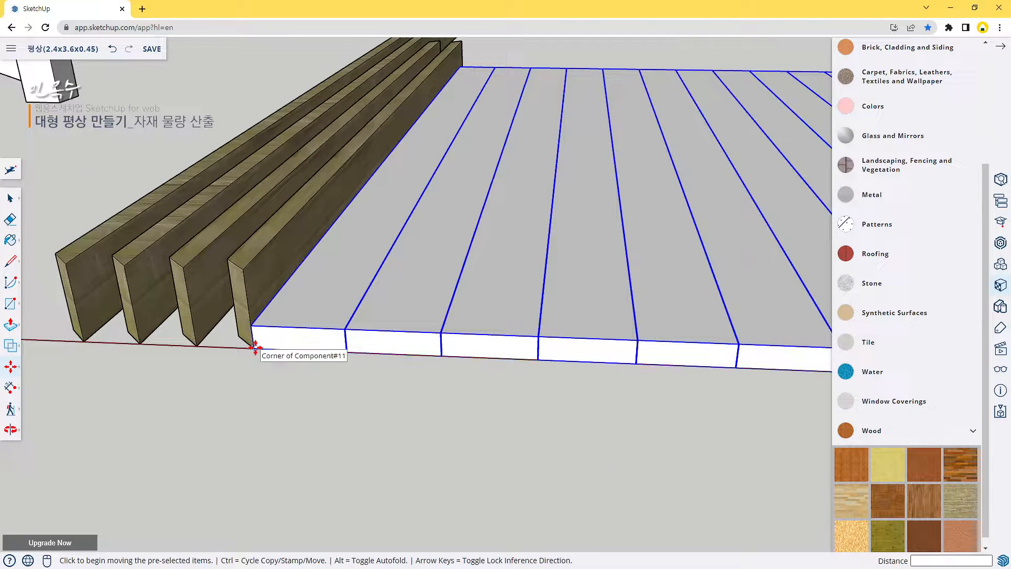
left_click(256, 347)
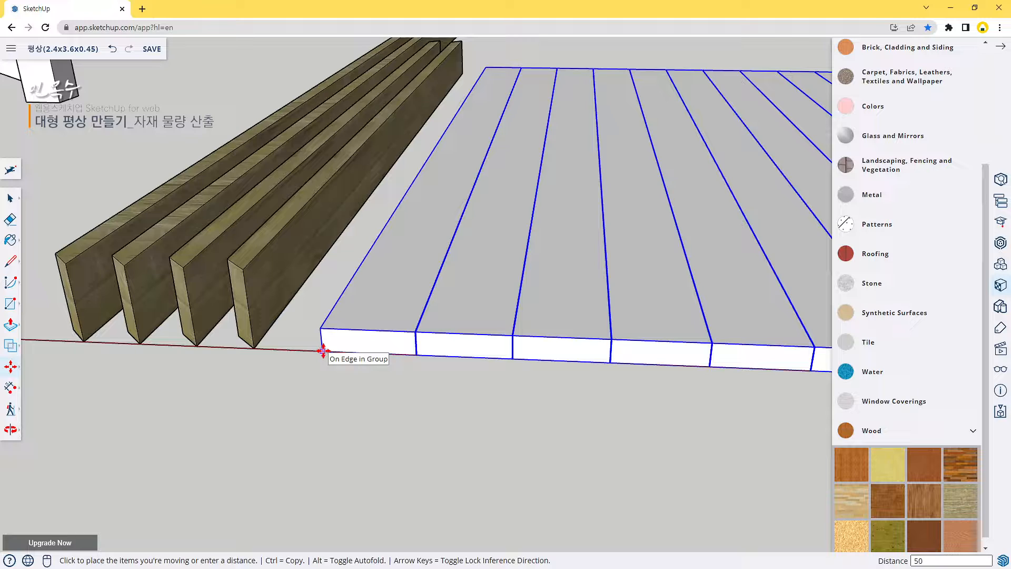
left_click(323, 350)
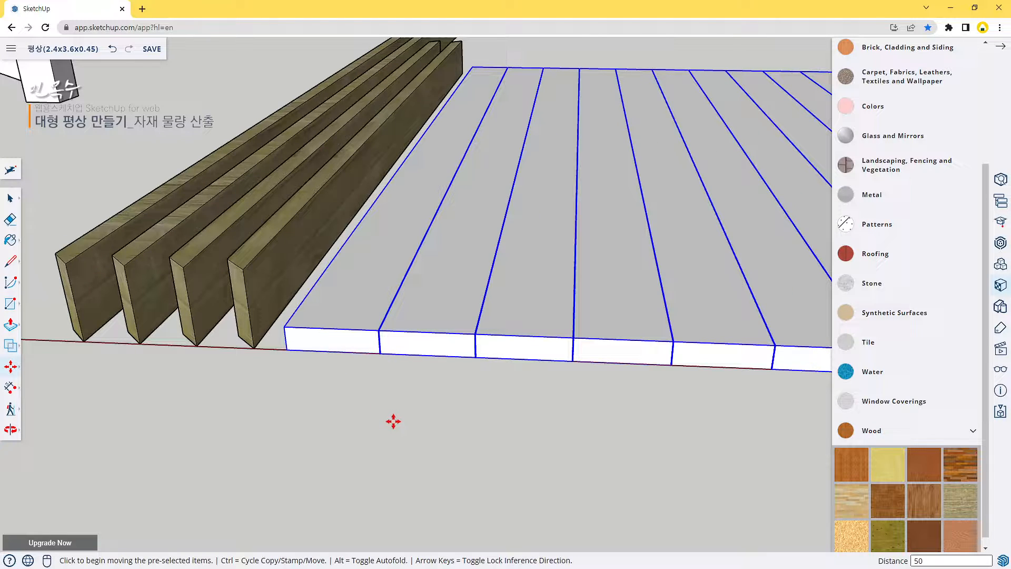
Paint all the laid-out deck boards with the same olive-brown plank texture from the Wood materials, and clear the selection.
scroll(420, 405, "down", 8)
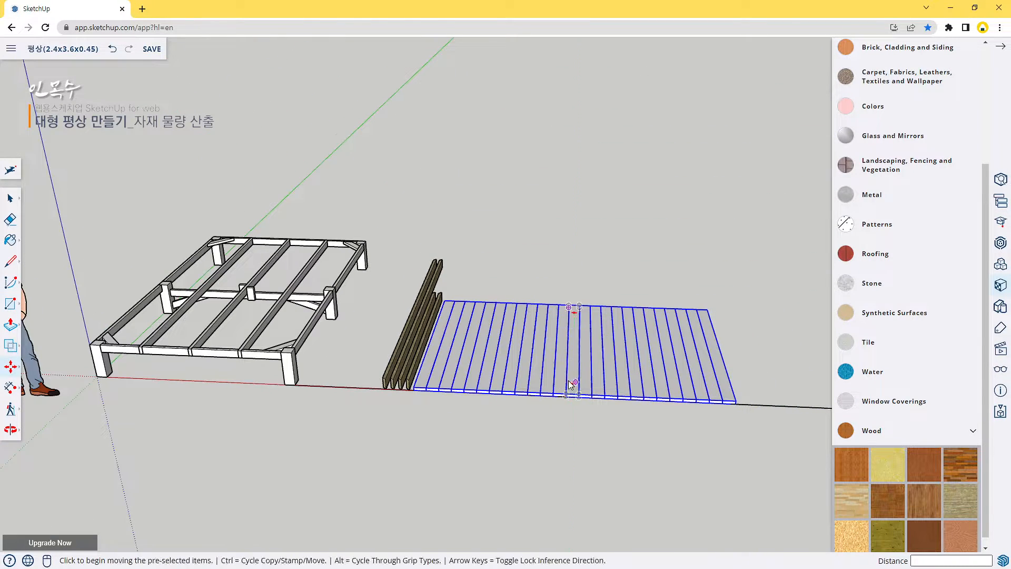
middle_click_drag(496, 388, 449, 351)
left_click(967, 542)
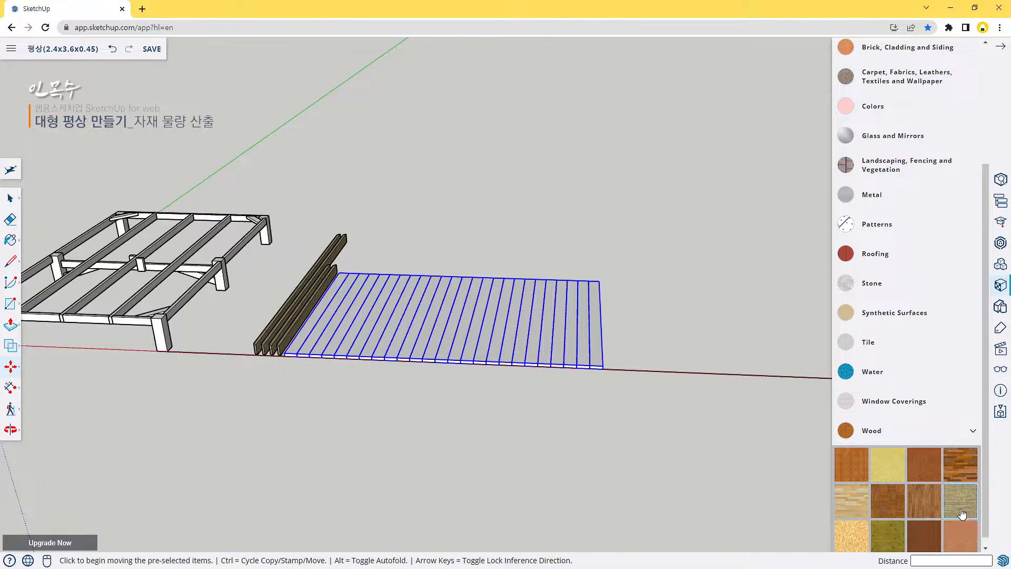
left_click(573, 347)
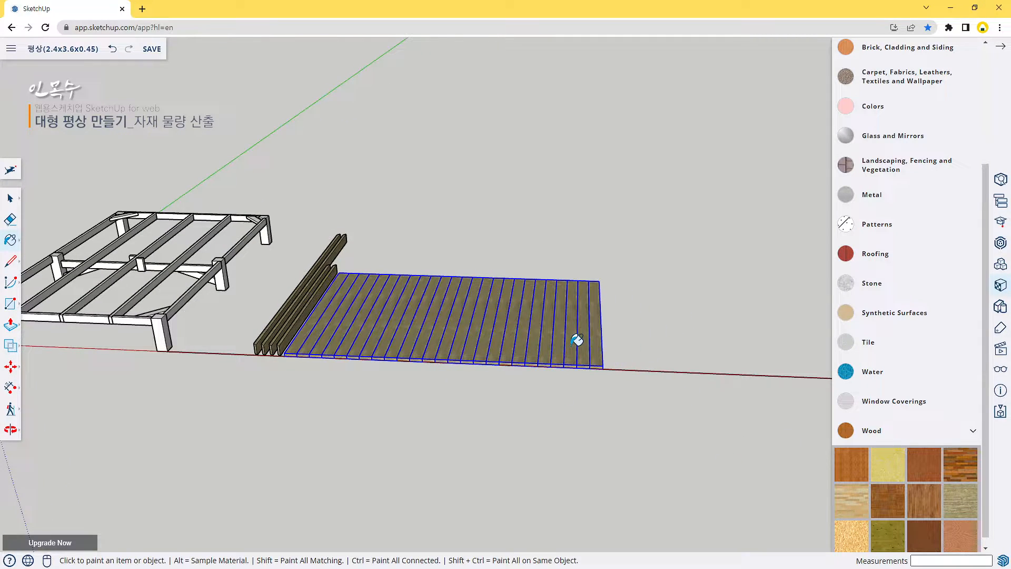
key("space")
left_click(536, 409)
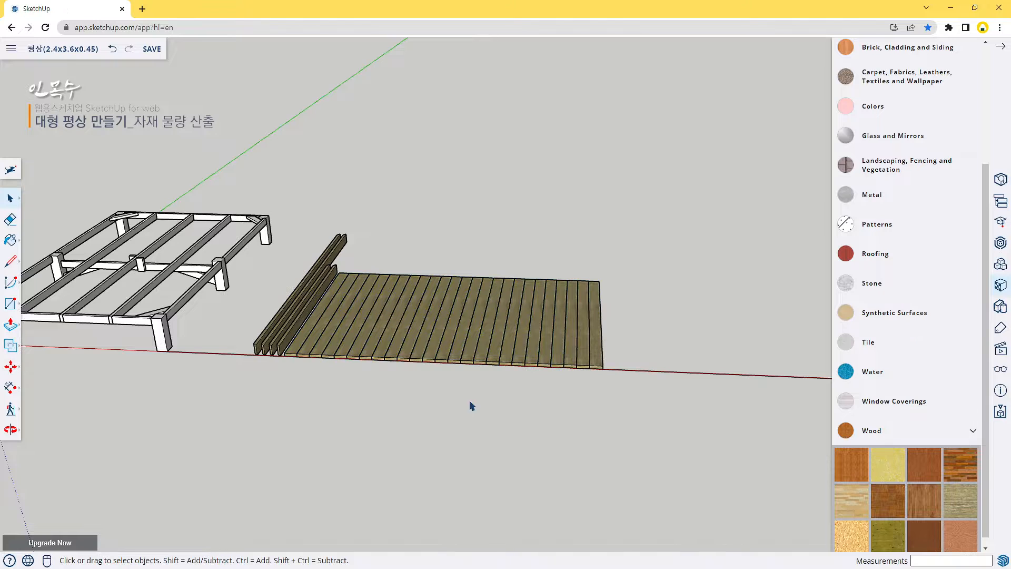
Cut the joist nearest the laid-out boards out of the frame's joist group and paste it on the red axis beyond the deck boards.
middle_click_drag(309, 435, 421, 397)
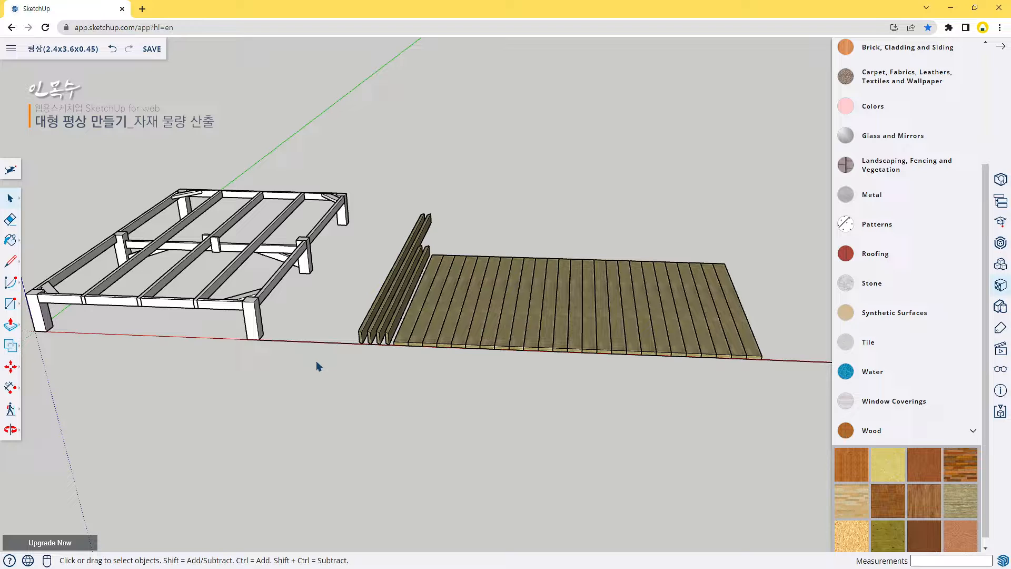
left_click(235, 268)
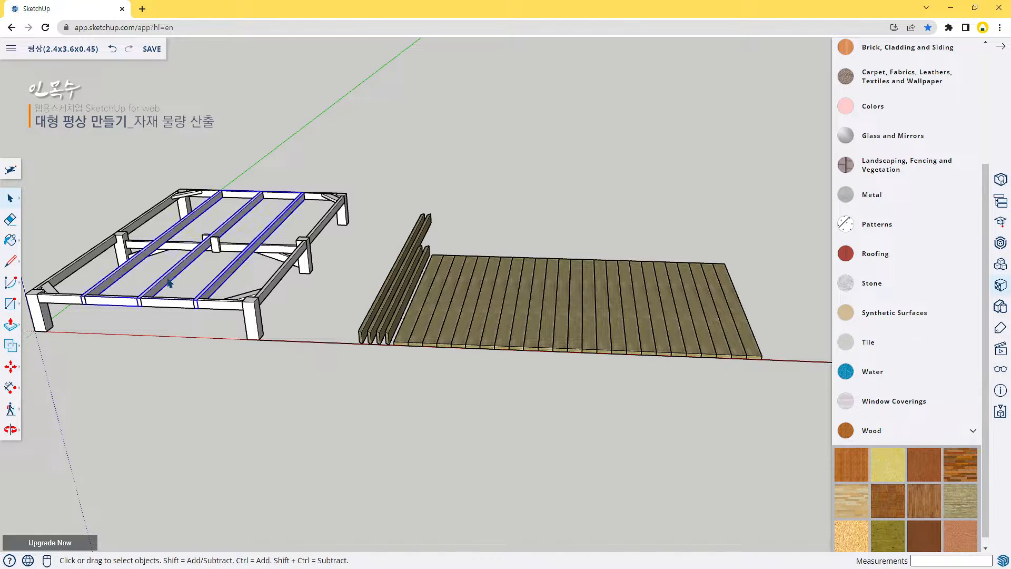
double_click(235, 269)
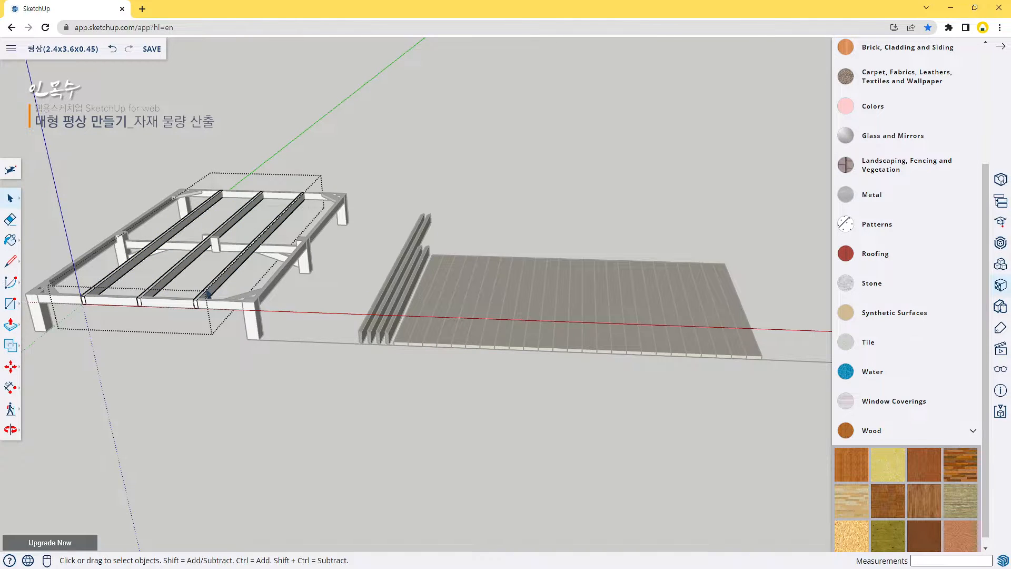
left_click(221, 287)
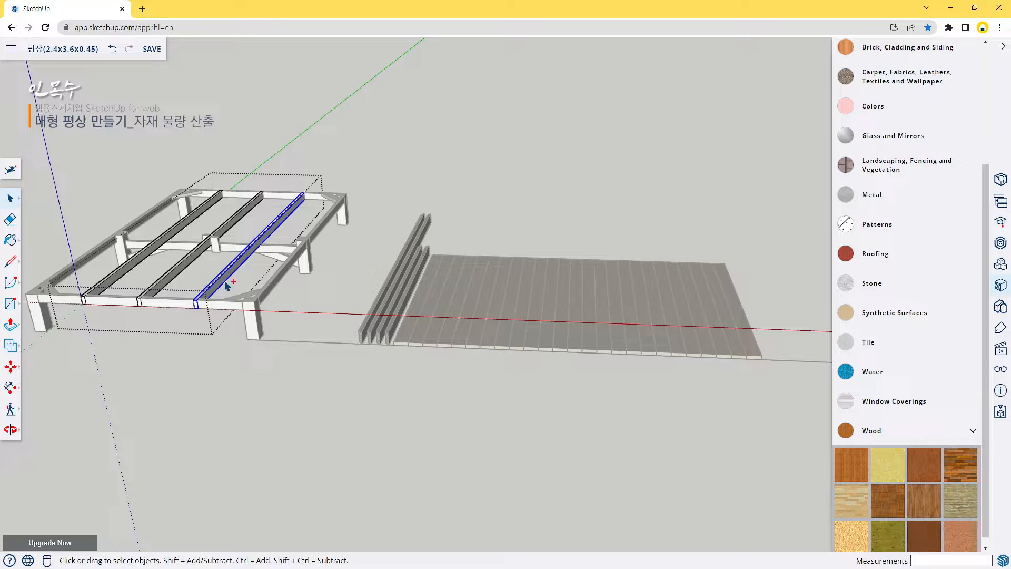
key("Delete")
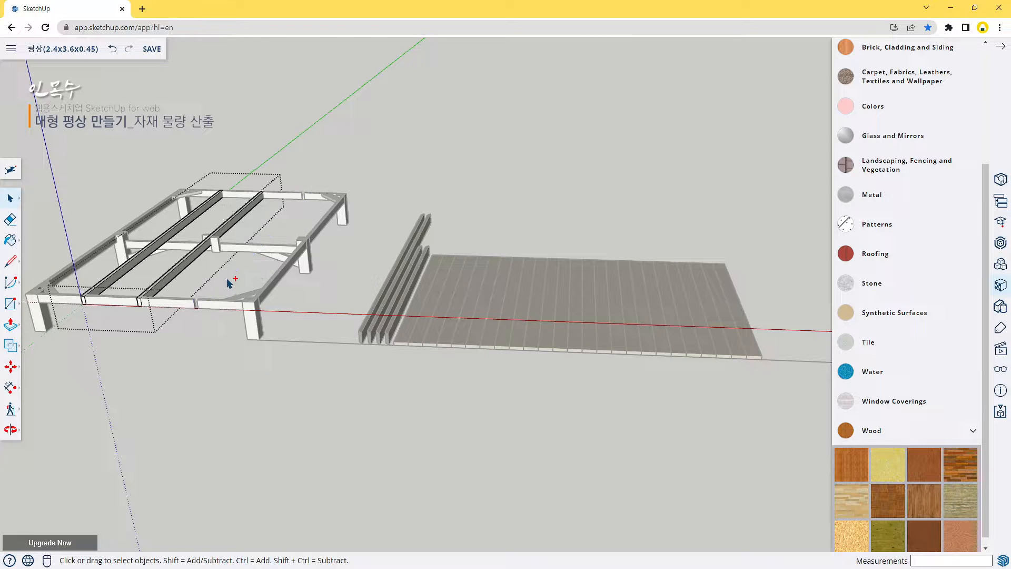
left_click(719, 379)
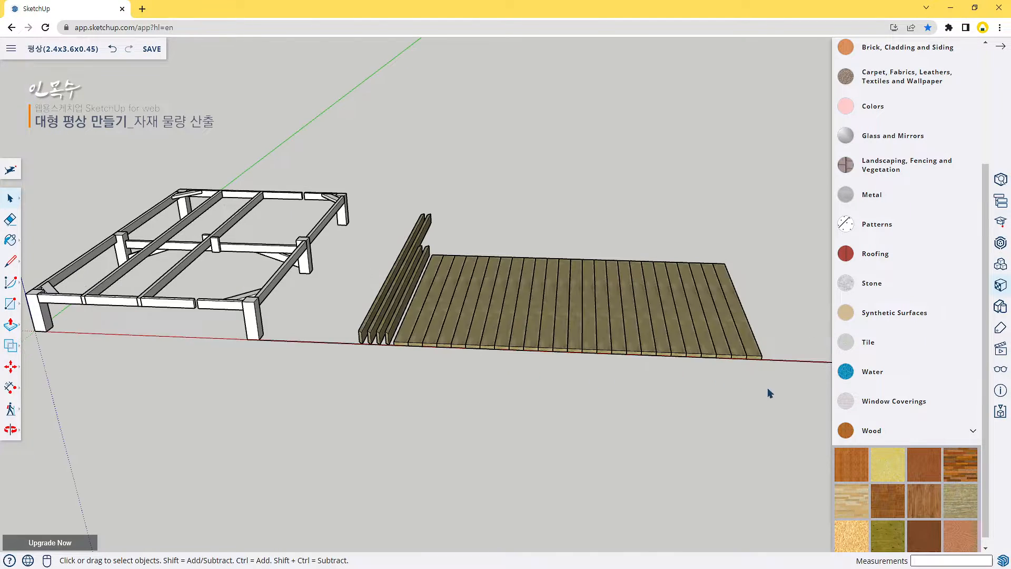
middle_click_drag(767, 387, 513, 351)
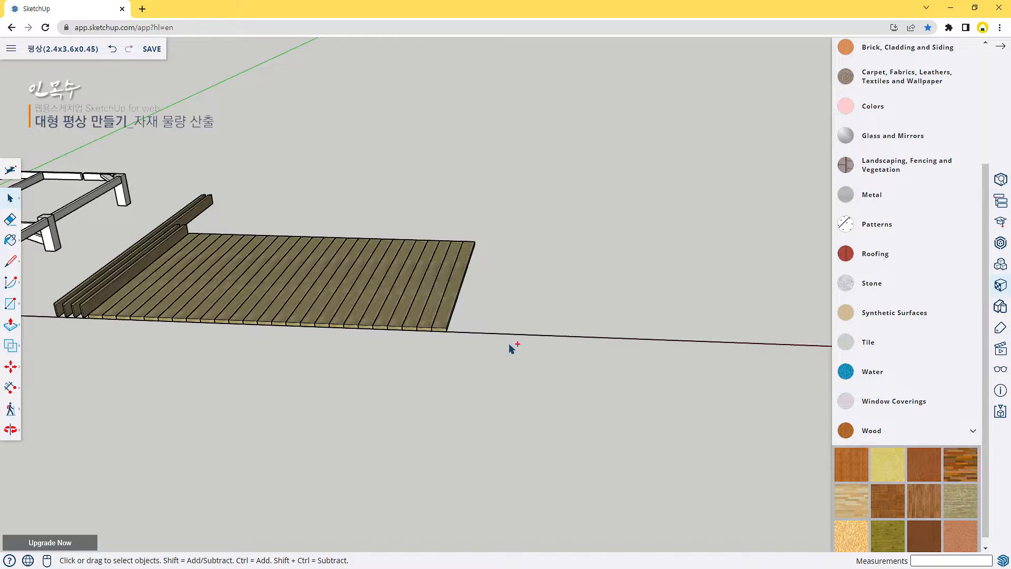
key("ctrl+v")
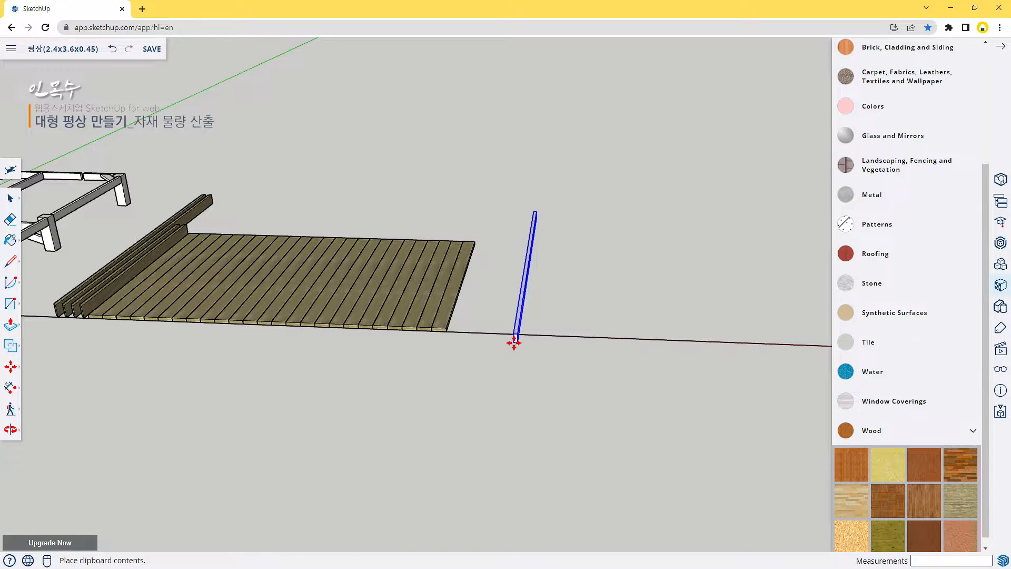
left_click(474, 331)
Move the joist's lower front corner onto the last deck board's lower corner, and another 50 mm along the red axis as a gap.
scroll(456, 364, "up", 10)
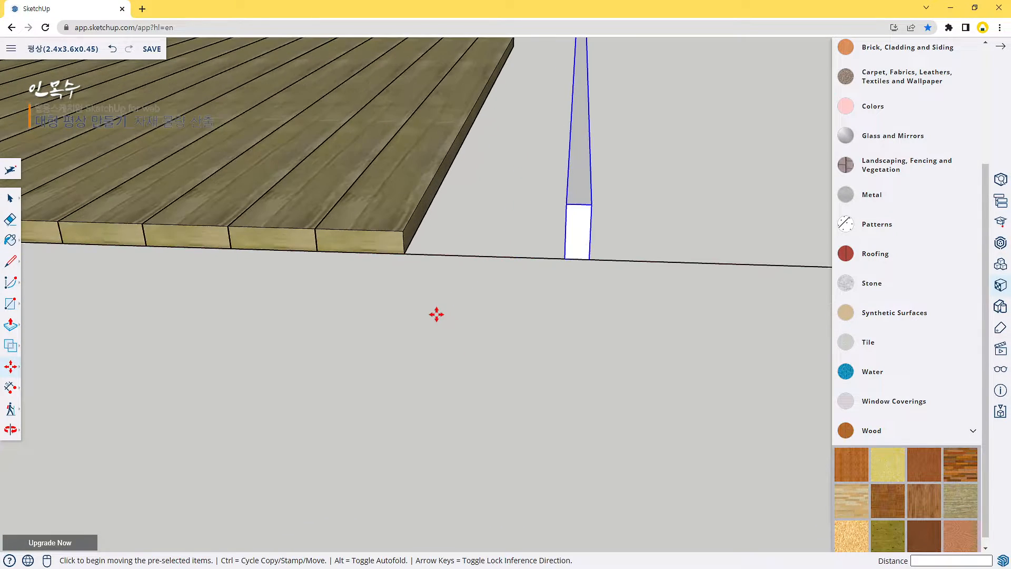
left_click(637, 228)
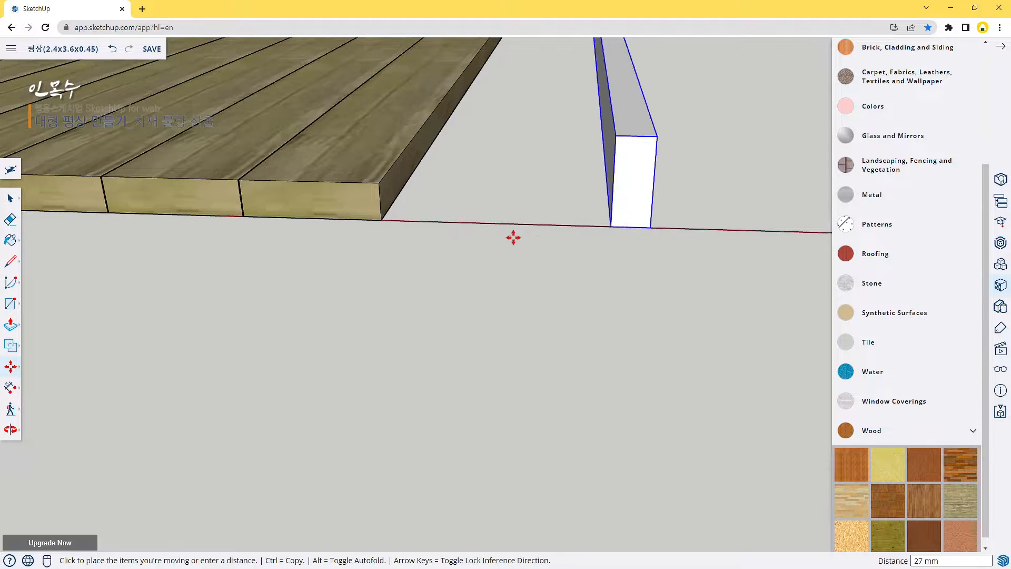
left_click(381, 220)
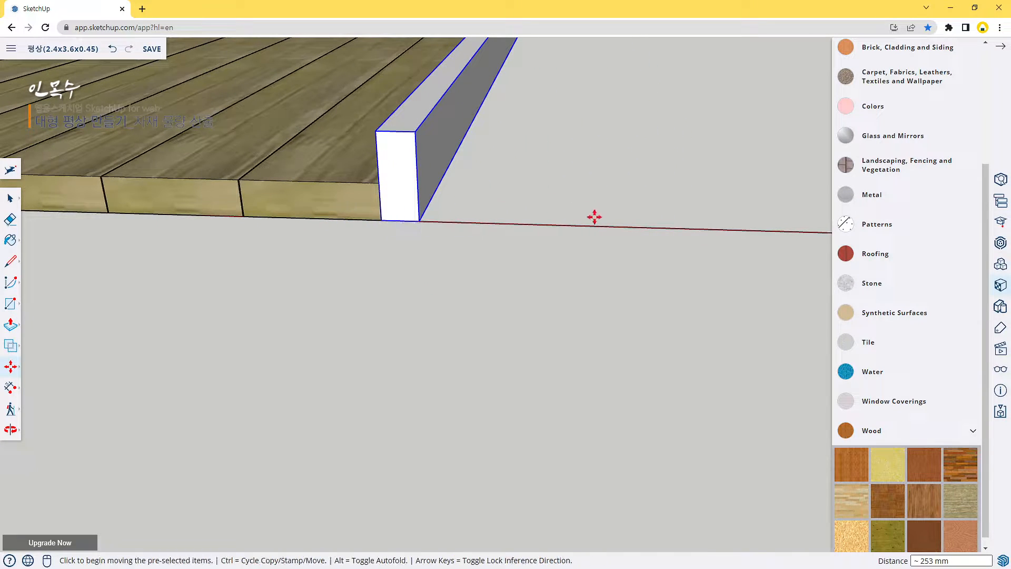
left_click(382, 220)
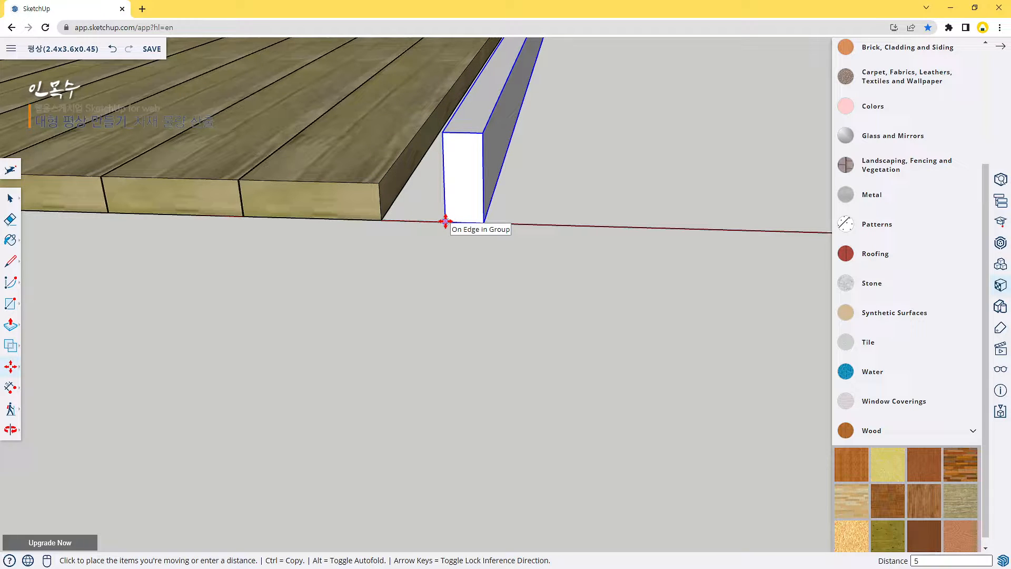
type("50")
key("Return")
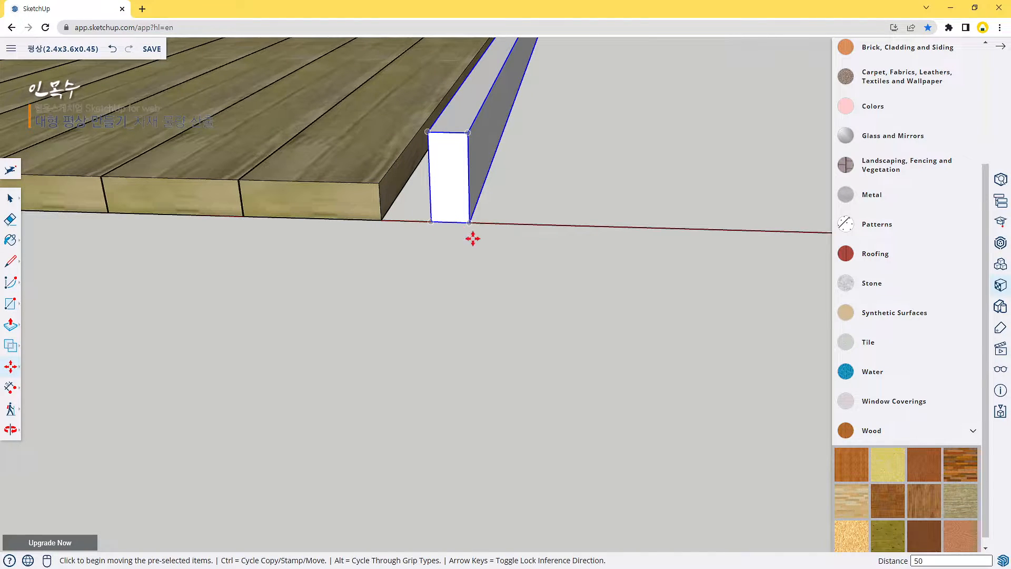
key("space")
Paint the laid-out joist with the same olive-brown plank texture from the Wood materials.
scroll(500, 259, "down", 5)
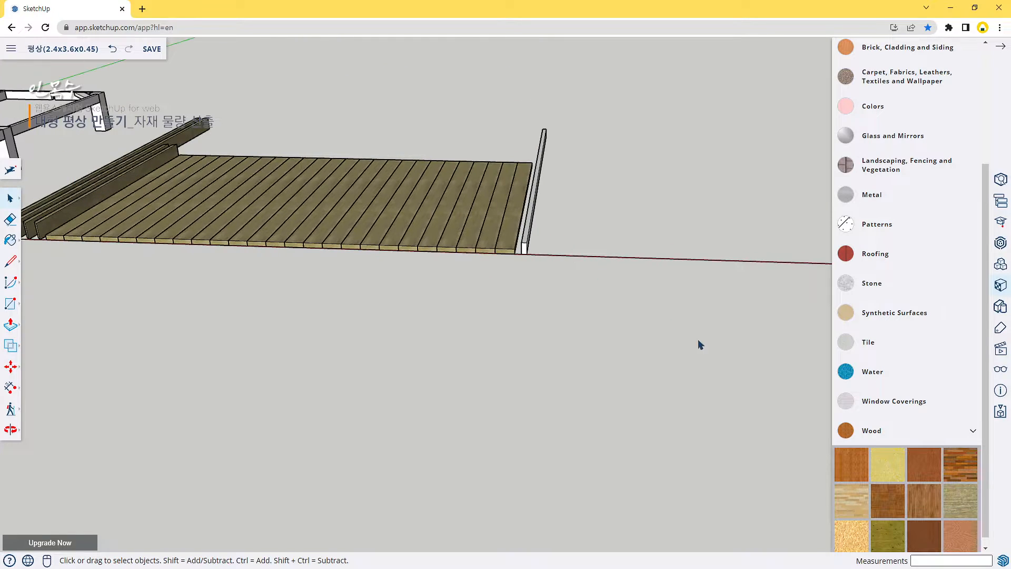
left_click(961, 501)
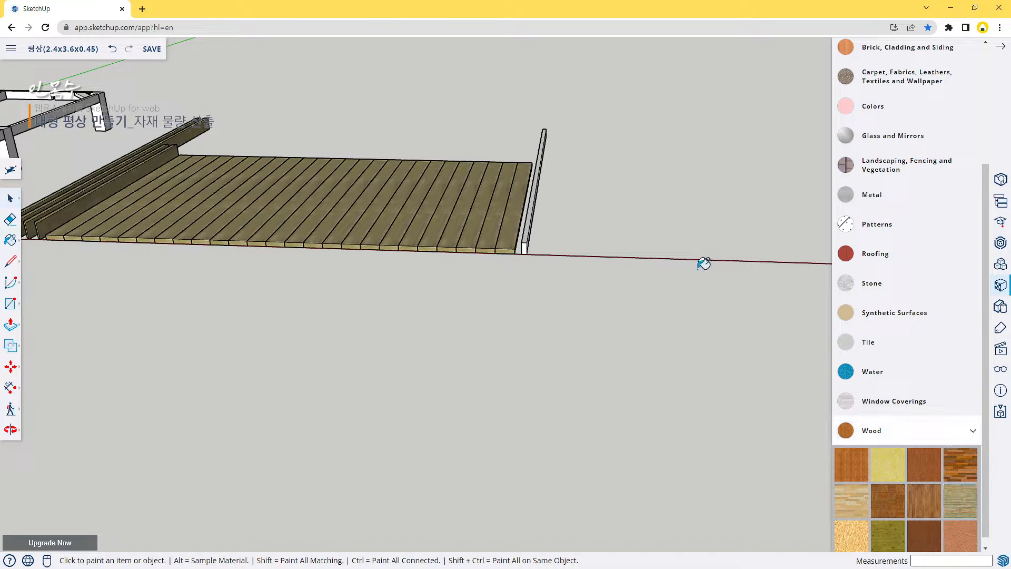
left_click(547, 144)
scroll(592, 237, "down", 4)
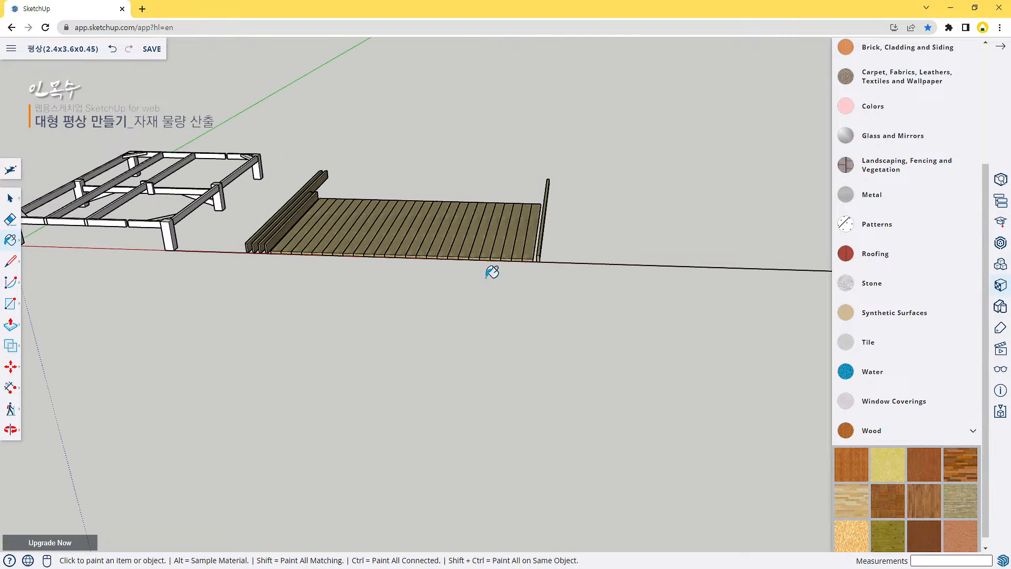
Copy the painted joist along the red axis from its lower front corner and multiply it into two evenly spaced copies (x2).
middle_click_drag(492, 271, 542, 243)
scroll(542, 243, "up", 5)
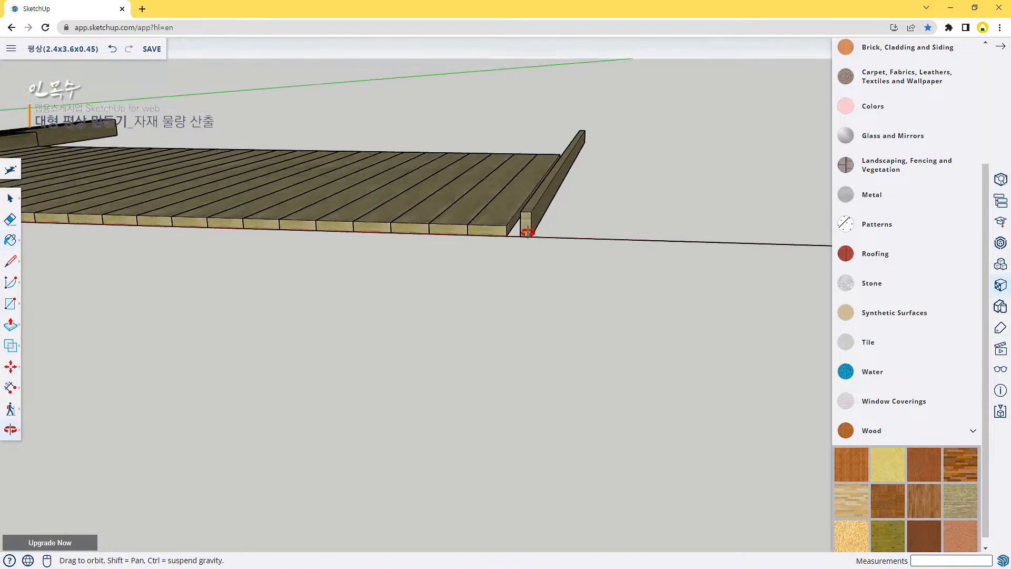
scroll(540, 241, "up", 2)
key("m")
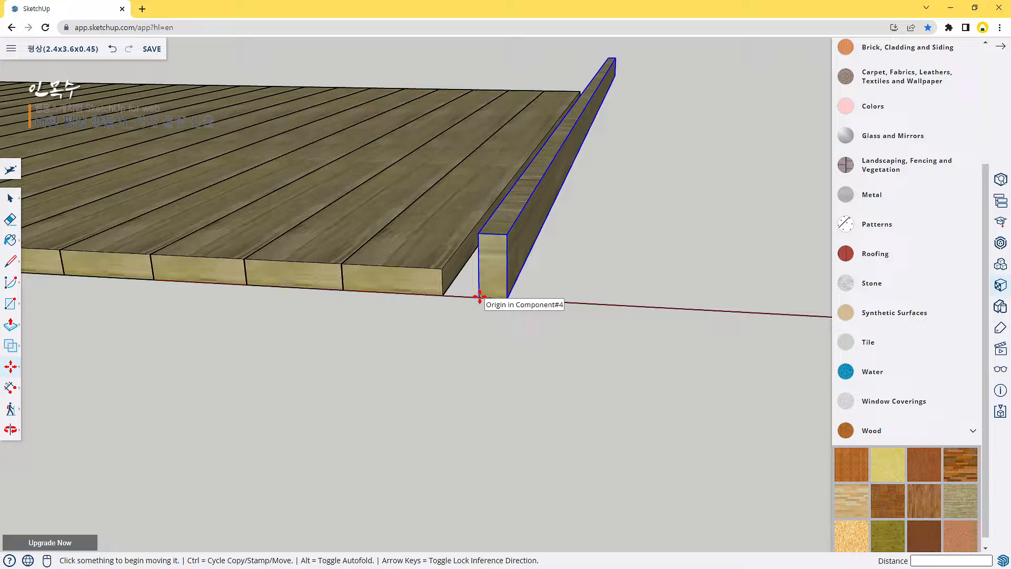
left_click(479, 297)
key("ctrl")
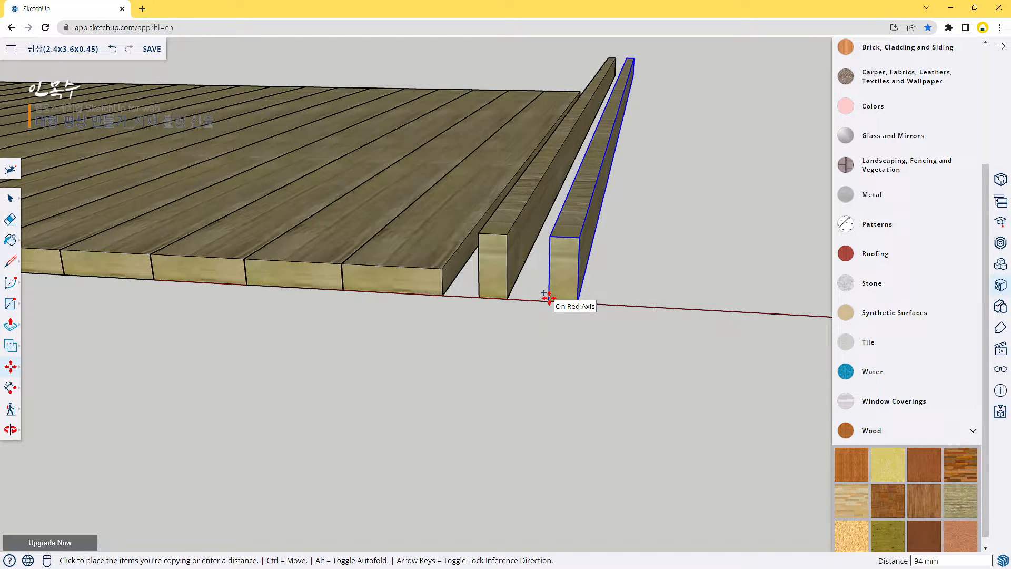
left_click(549, 298)
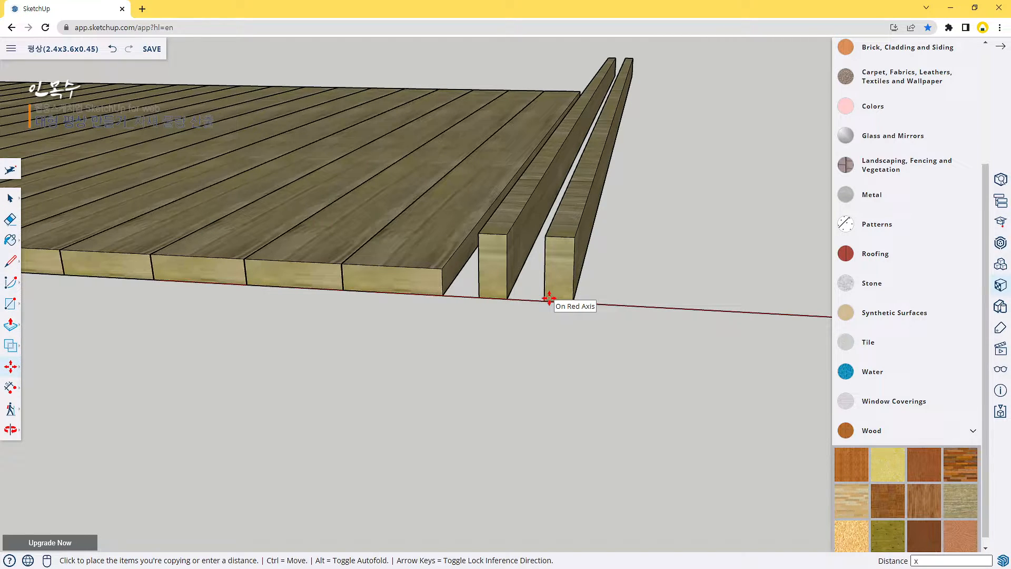
type("x2")
key("Return")
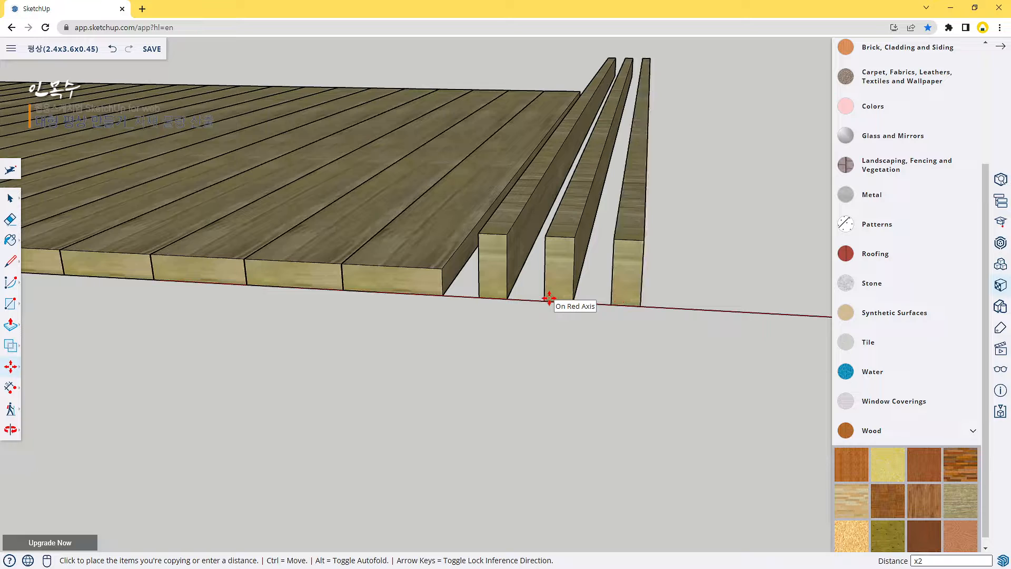
Delete the group with the two remaining joists from the platform frame.
scroll(549, 297, "down", 6)
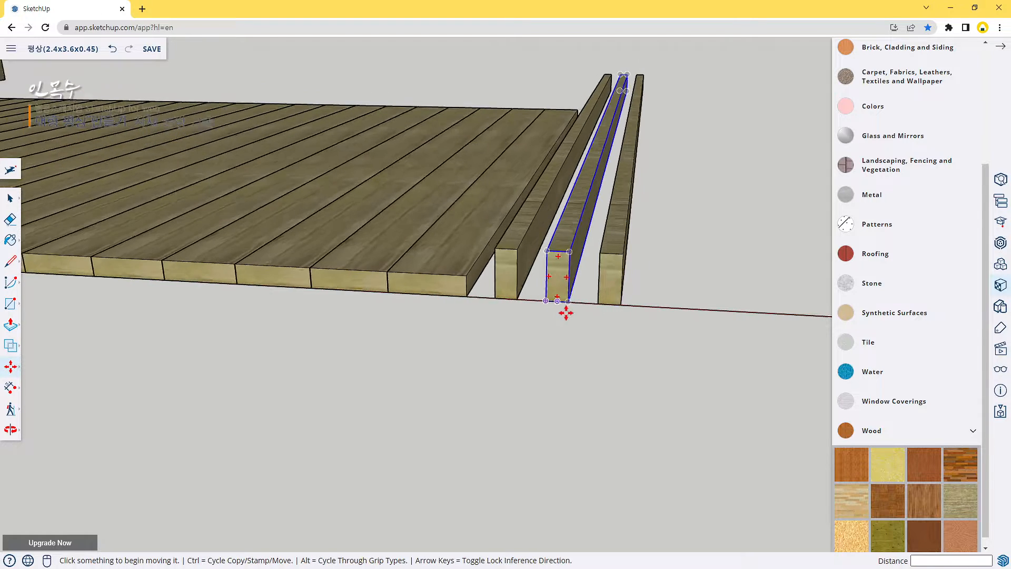
scroll(314, 335, "down", 3)
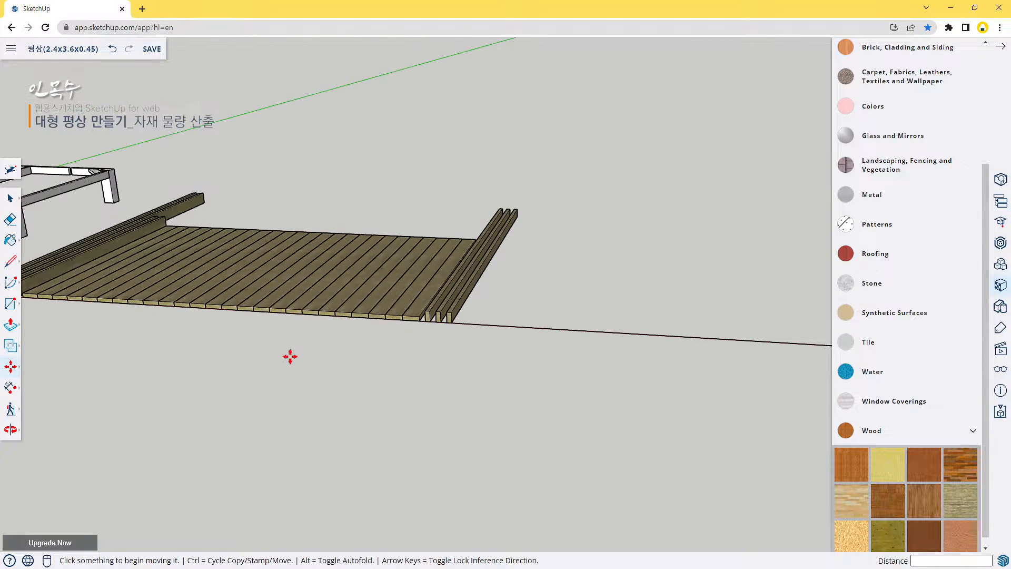
middle_click_drag(289, 354, 629, 354)
key("space")
scroll(166, 220, "up", 1)
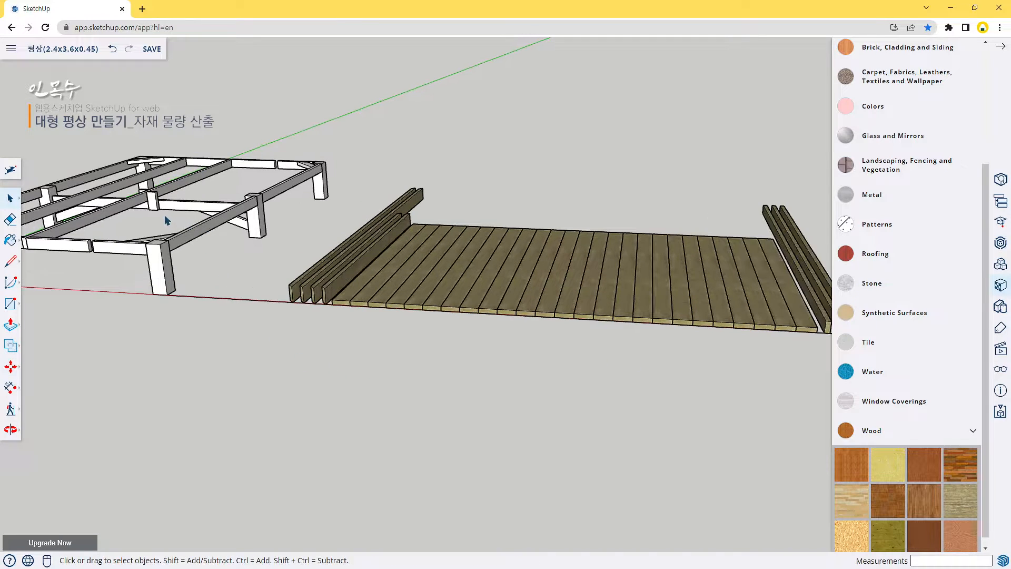
left_click(179, 186)
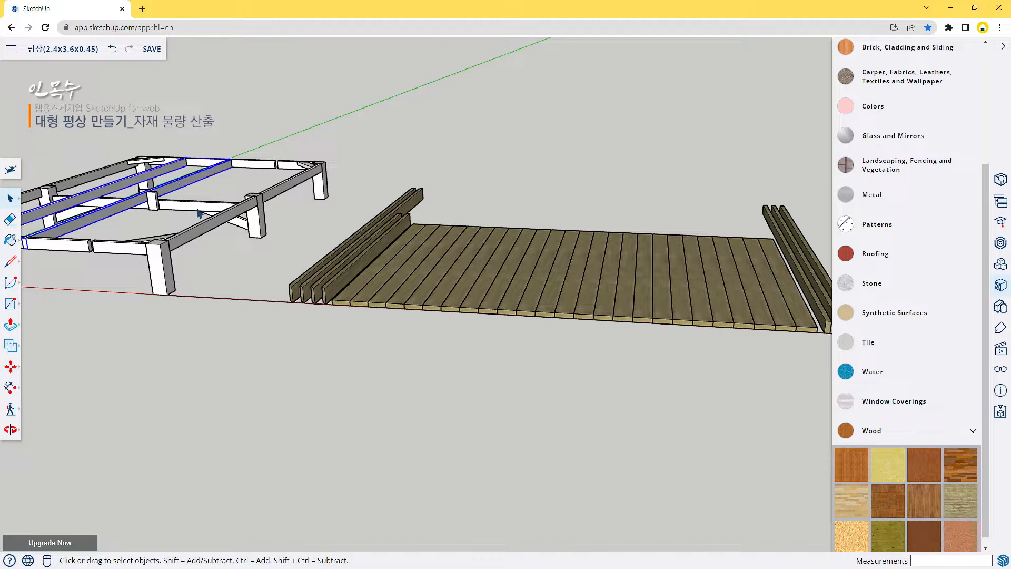
middle_click_drag(199, 213, 366, 322)
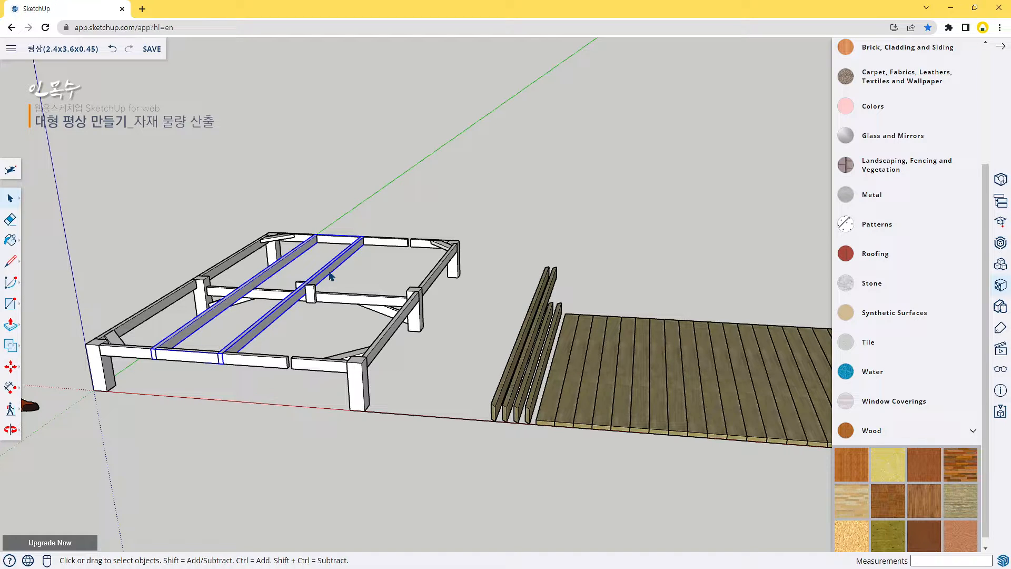
key("Delete")
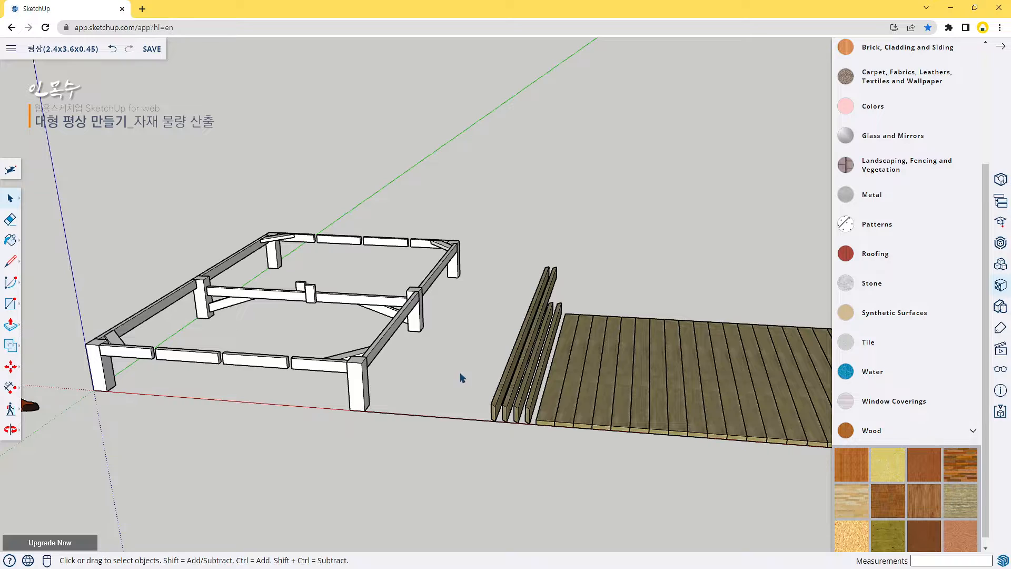
Move the frame's middle crossbeam by its lower end corner out of the frame to a spot beyond the last laid-out joist.
scroll(461, 378, "down", 3)
middle_click_drag(588, 392, 462, 373, "shift")
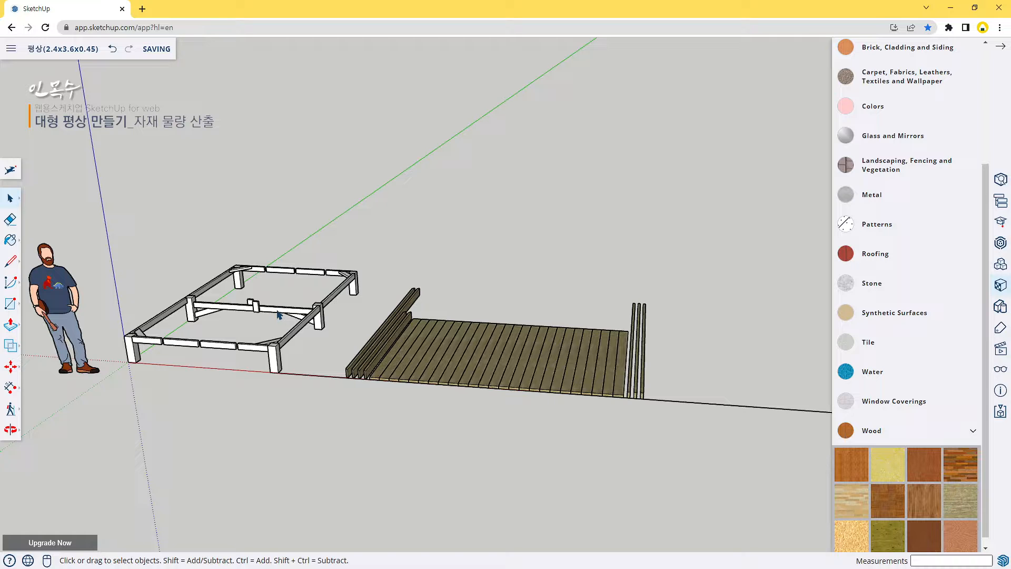
scroll(202, 317, "up", 4)
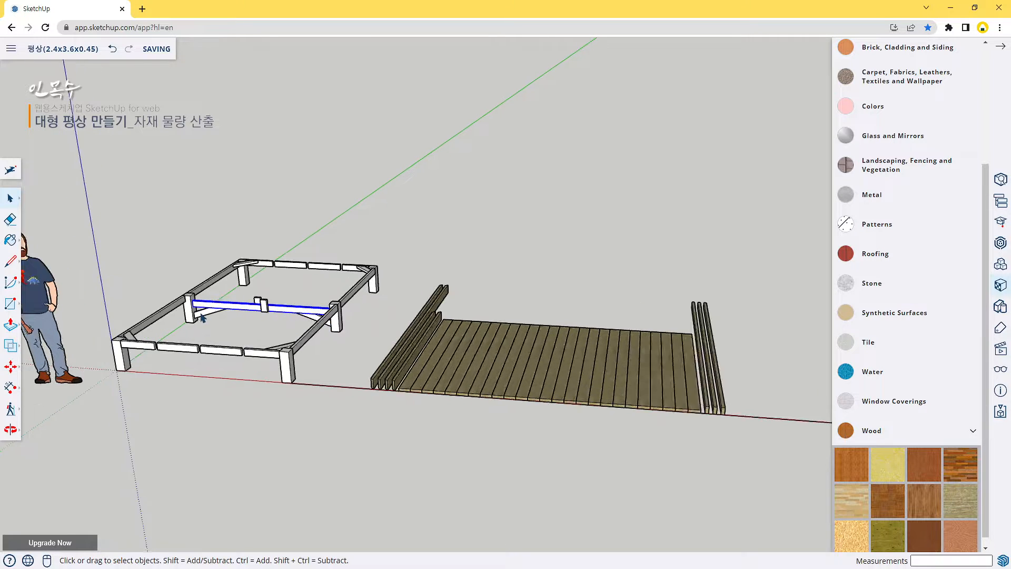
key("m")
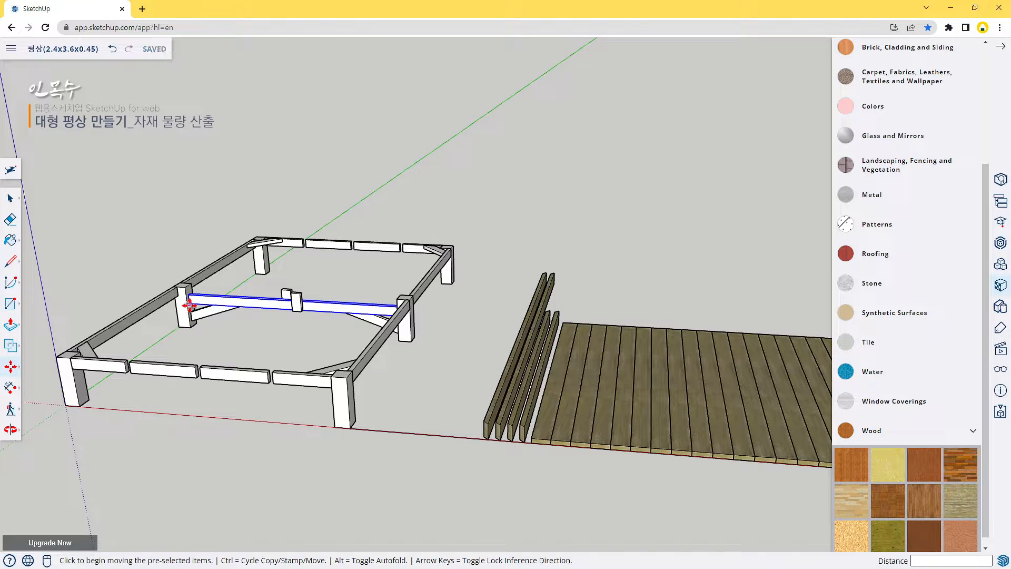
left_click(188, 304)
scroll(590, 419, "down", 4)
left_click(591, 426)
middle_click_drag(424, 380, 163, 329)
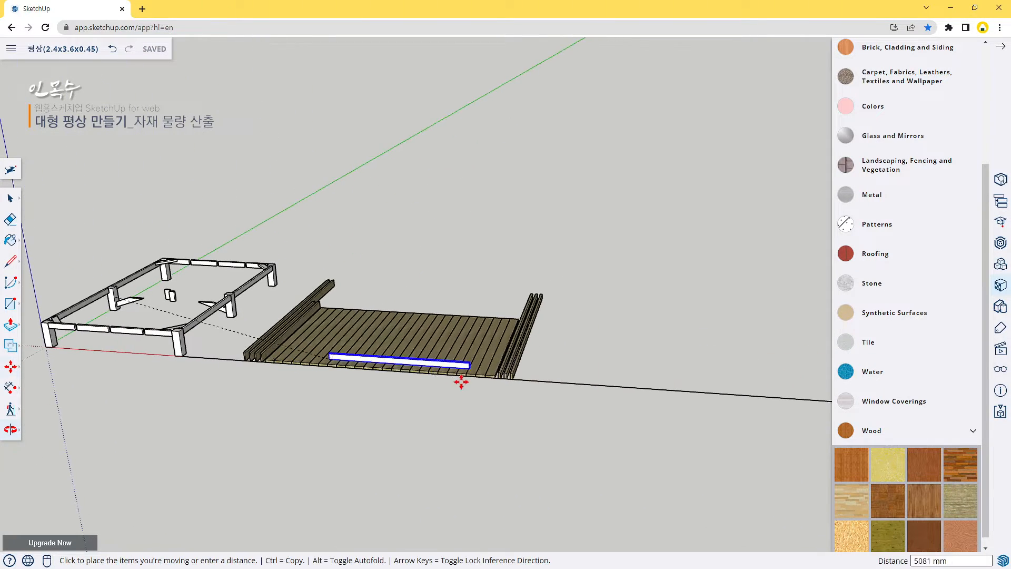
scroll(514, 378, "up", 8)
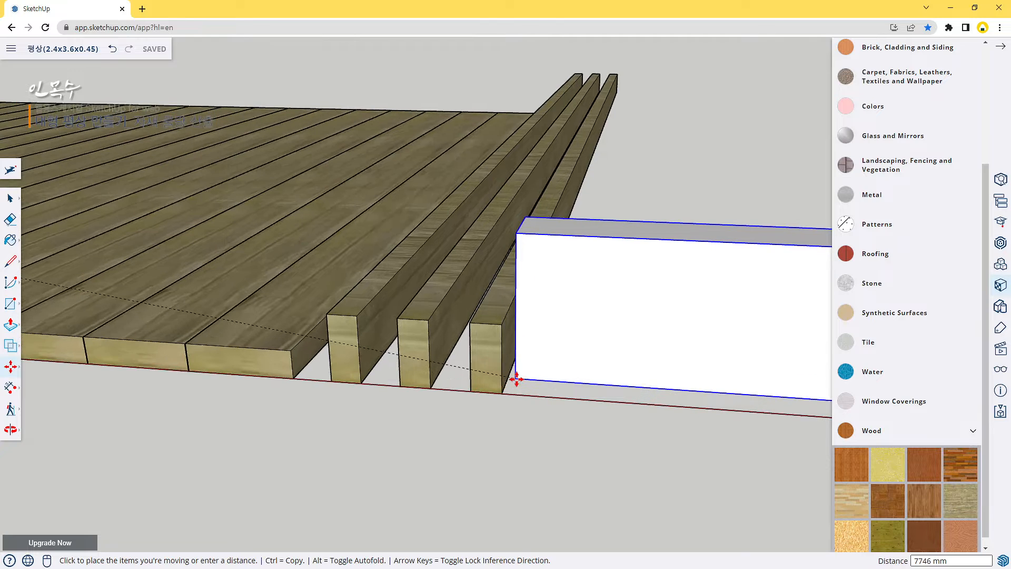
middle_click_drag(512, 373, 510, 314)
left_click(510, 311)
Move the extracted crossbeam by its lower end corner to the lower front corner of the last laid-out joist.
scroll(509, 351, "up", 5)
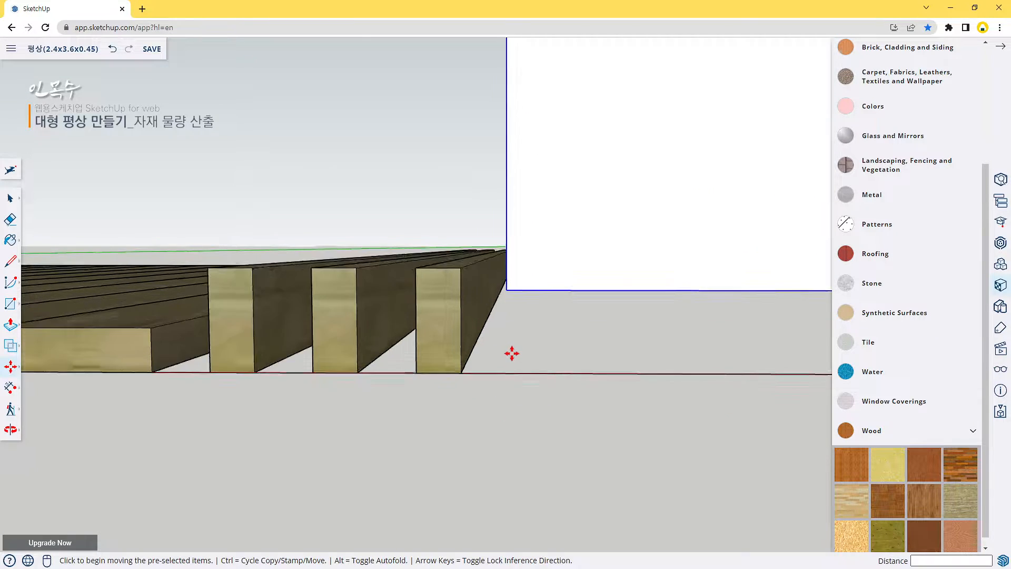
scroll(510, 349, "down", 3)
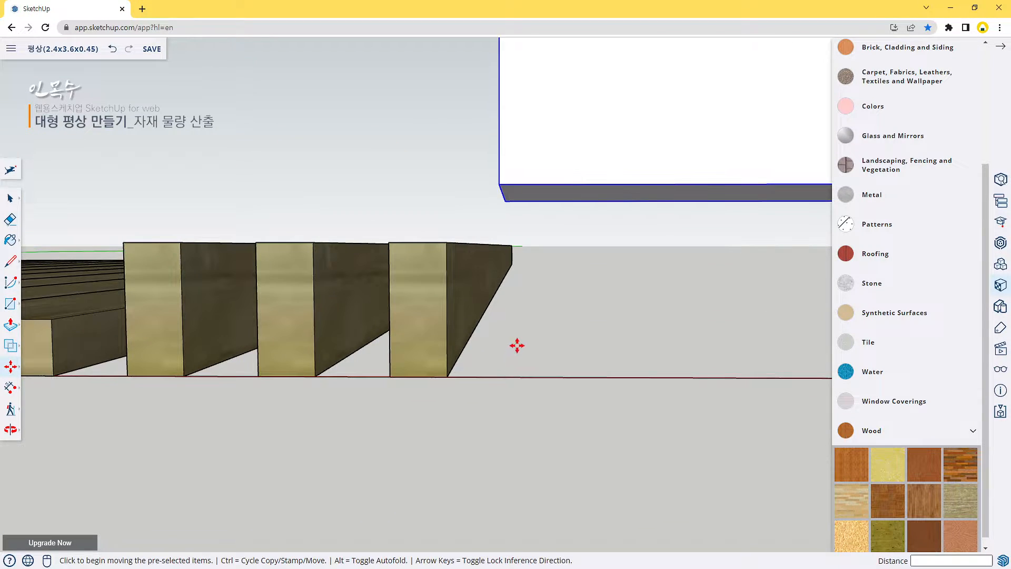
left_click(500, 184)
scroll(451, 372, "up", 4)
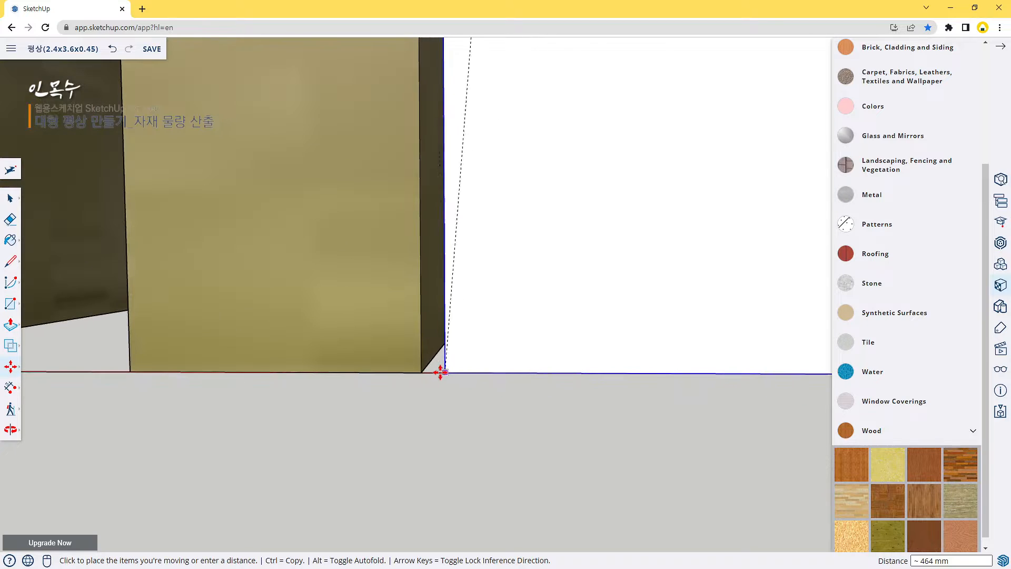
left_click(420, 373)
scroll(511, 355, "down", 3)
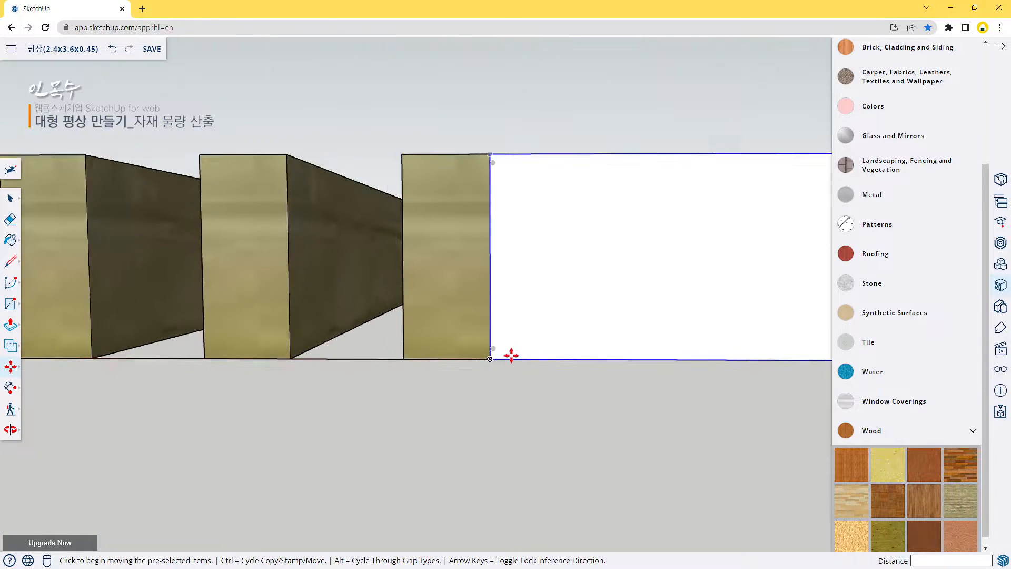
Rotate the crossbeam 90 degrees about its near end corner so it runs parallel to the laid-out joists.
scroll(510, 358, "down", 4)
middle_click_drag(550, 345, 363, 474)
scroll(296, 381, "down", 2)
scroll(352, 408, "up", 3)
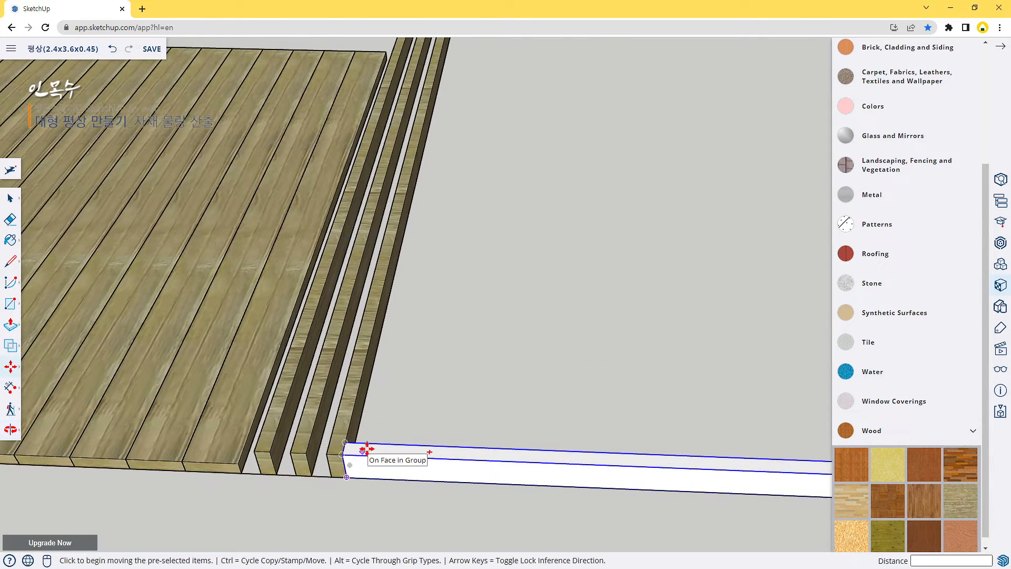
key("q")
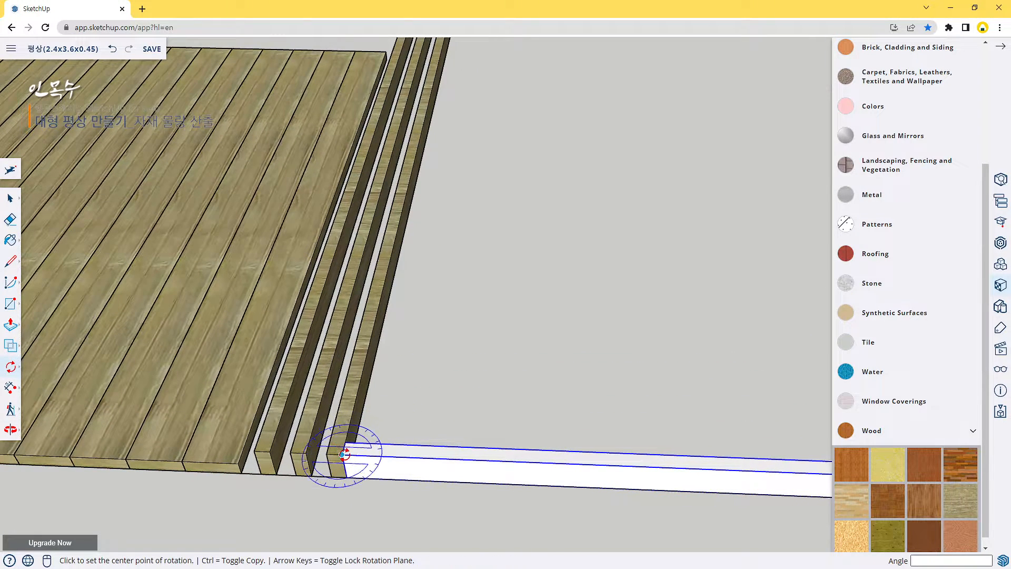
left_click(342, 454)
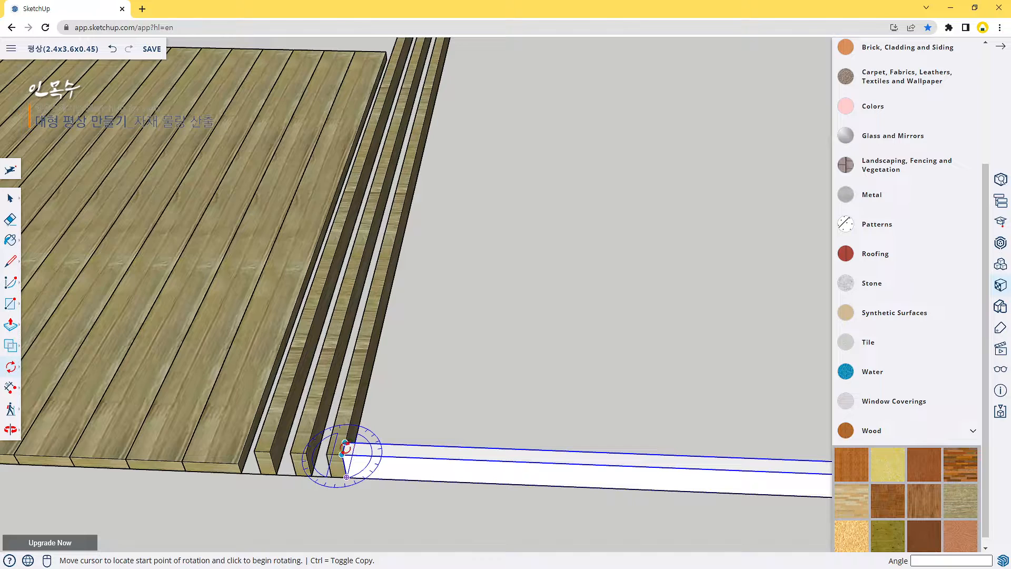
key("Escape")
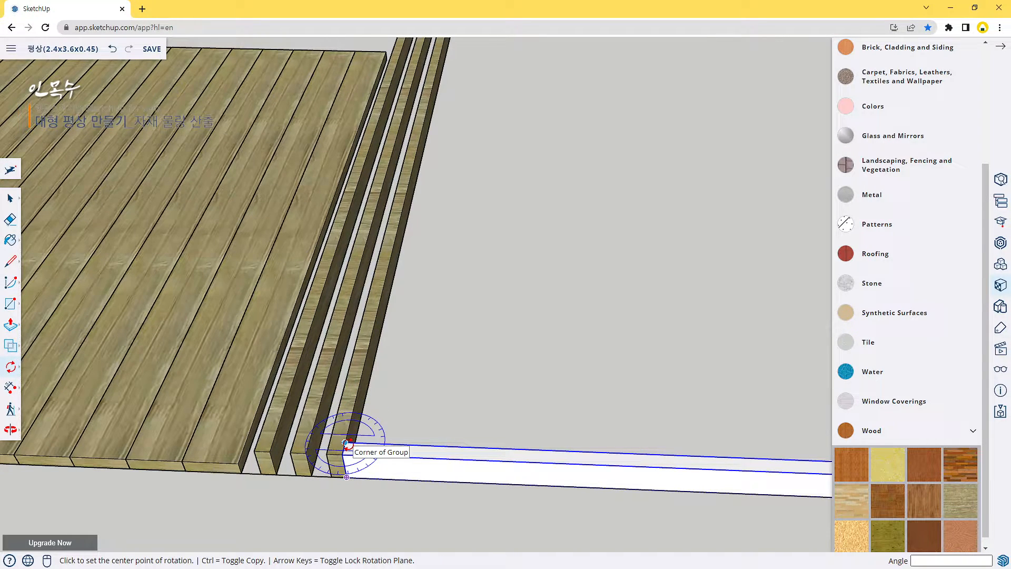
left_click(346, 444)
left_click(470, 446)
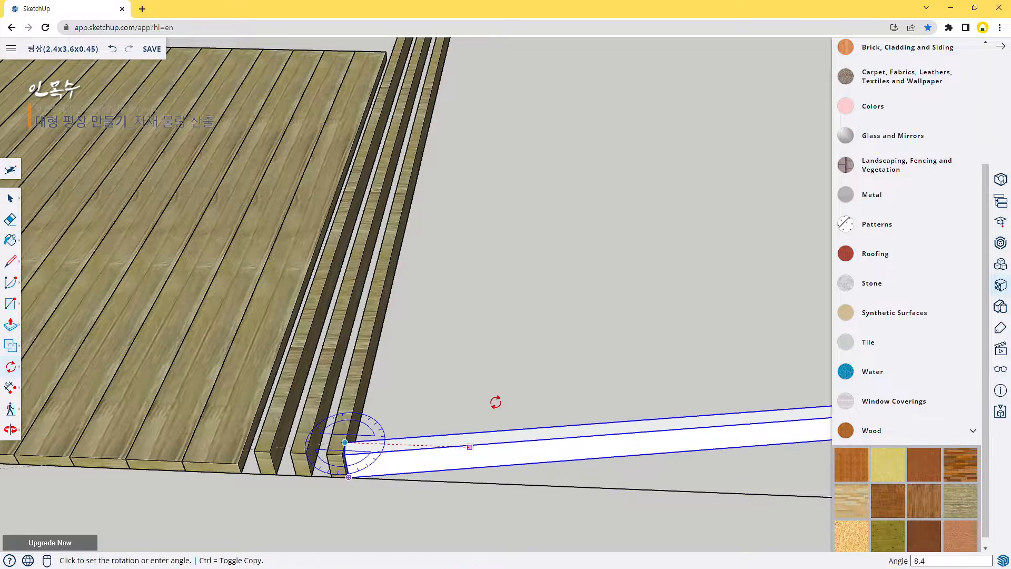
left_click(398, 237)
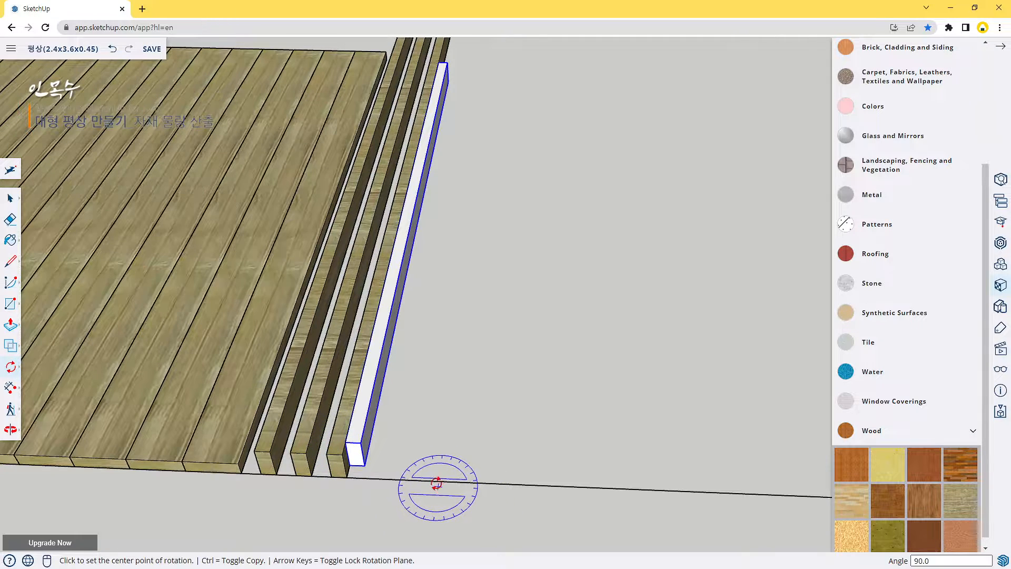
Move the rotated crossbeam 50 mm along the red axis, away from the last joist.
key("m")
left_click(347, 466)
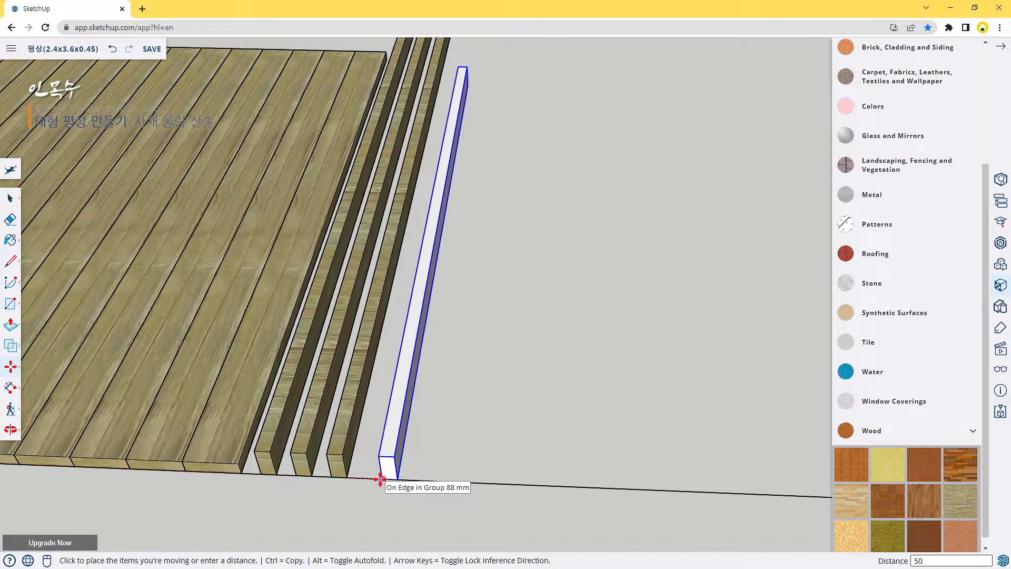
key("Return")
Paint the laid-out crossbeam with the same olive-brown plank texture from the Wood materials.
scroll(406, 418, "down", 5)
middle_click_drag(415, 395, 495, 261, "shift")
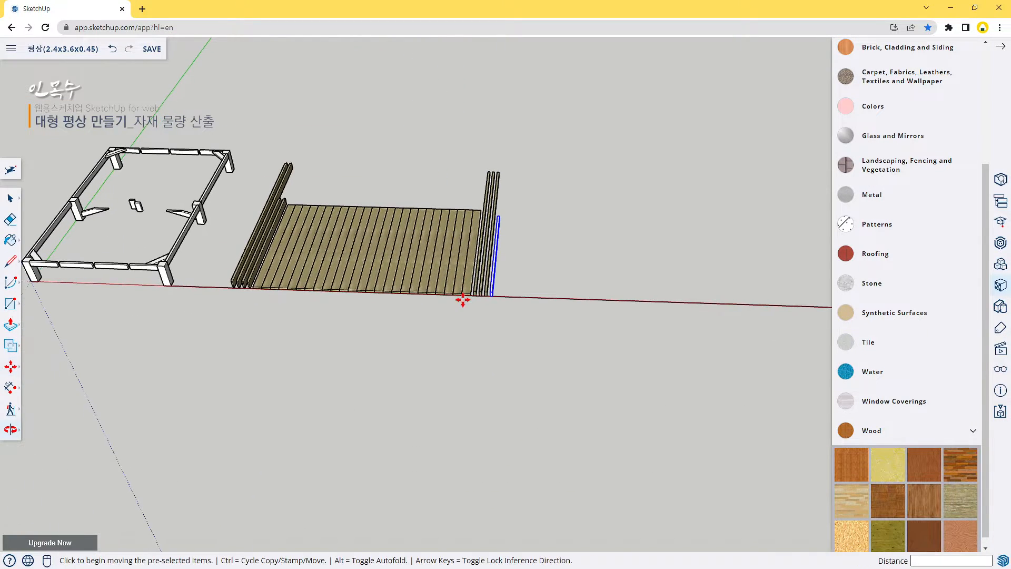
key("space")
scroll(270, 303, "up", 3)
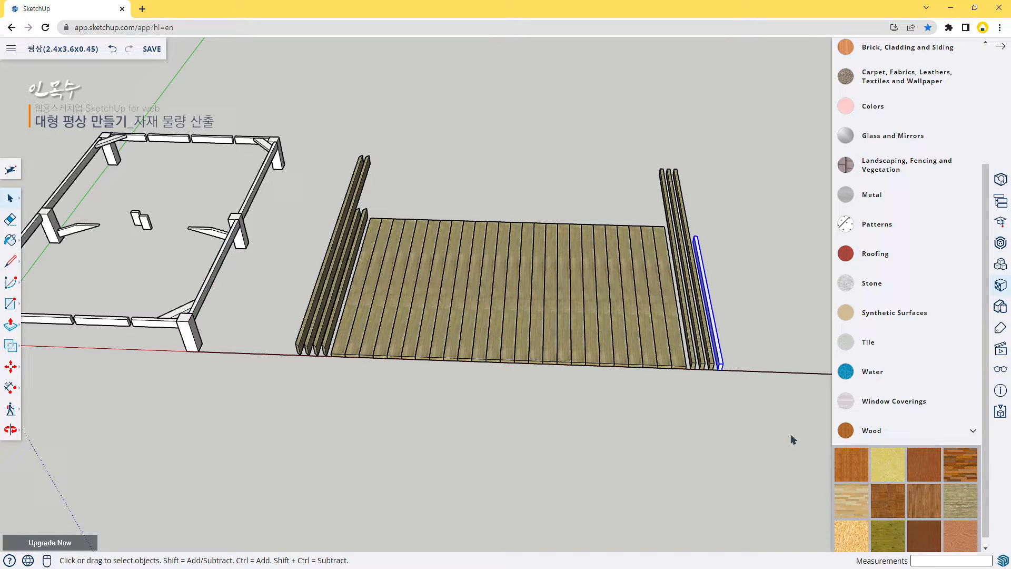
left_click(967, 504)
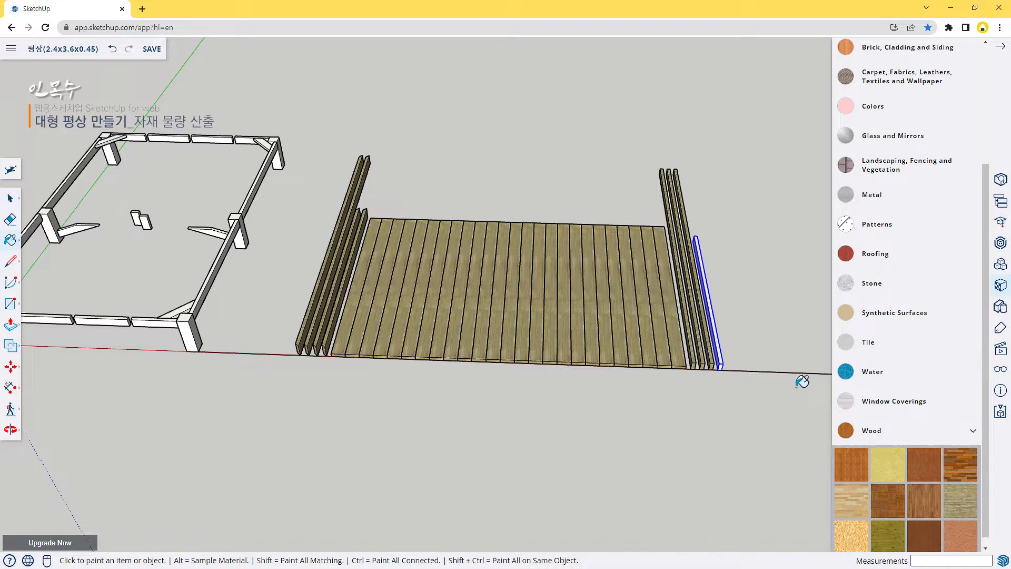
left_click(718, 337)
key("space")
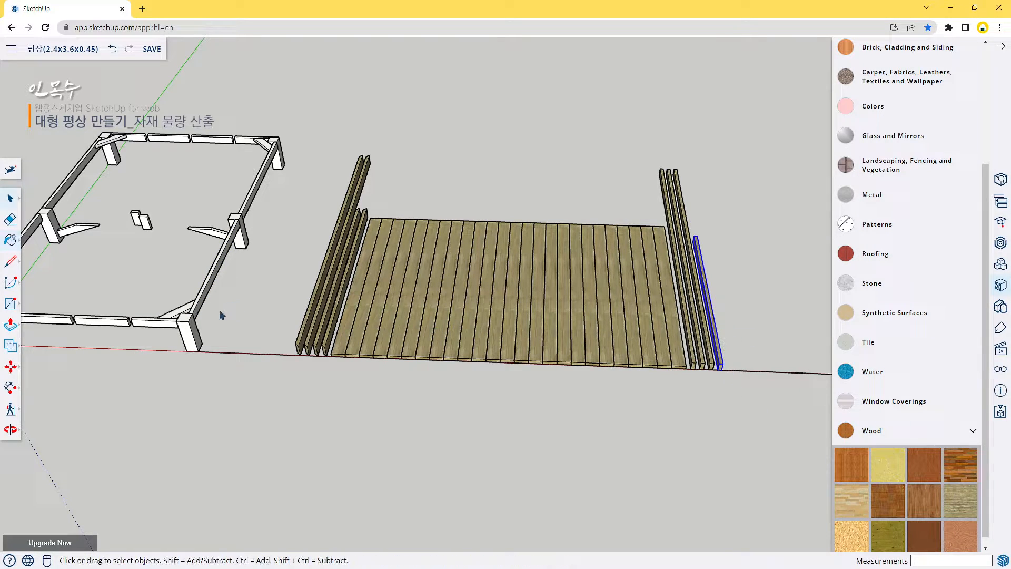
Move the frame's near side beam, between the corner leg and middle leg, out to a spot beyond the laid-out crossbeam.
left_click(218, 282)
scroll(194, 310, "up", 2)
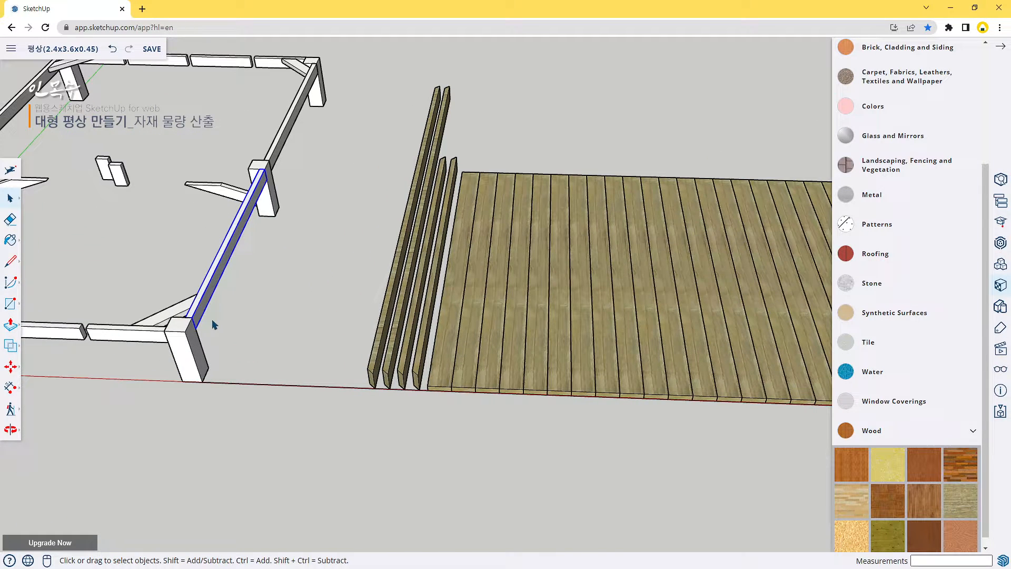
key("m")
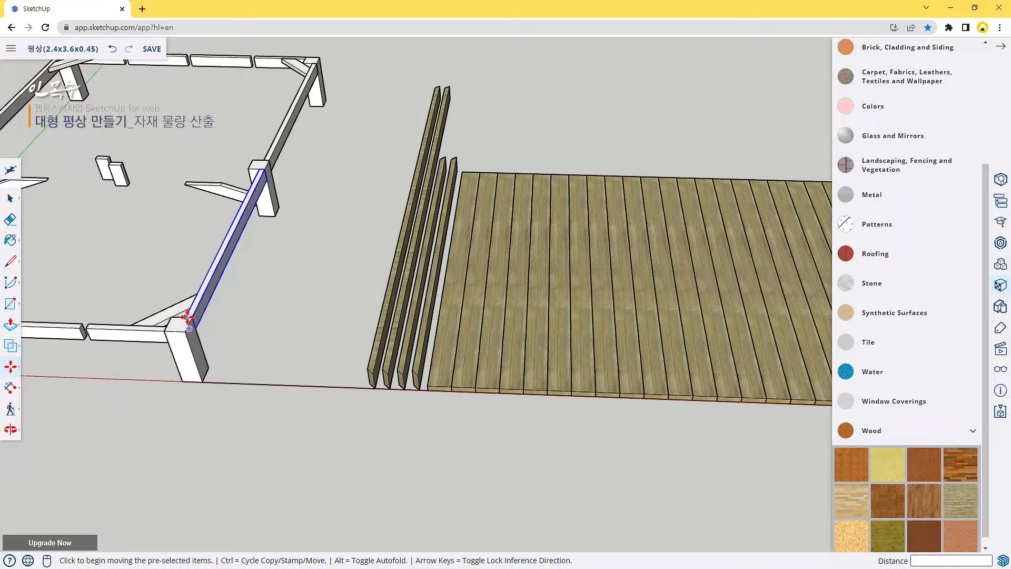
left_click(191, 319)
scroll(633, 368, "down", 2)
left_click(649, 433)
Move the side beam by its lower front corner onto the red axis, at the painted crossbeam's outer lower corner.
middle_click_drag(413, 403, 532, 253)
scroll(524, 260, "up", 5)
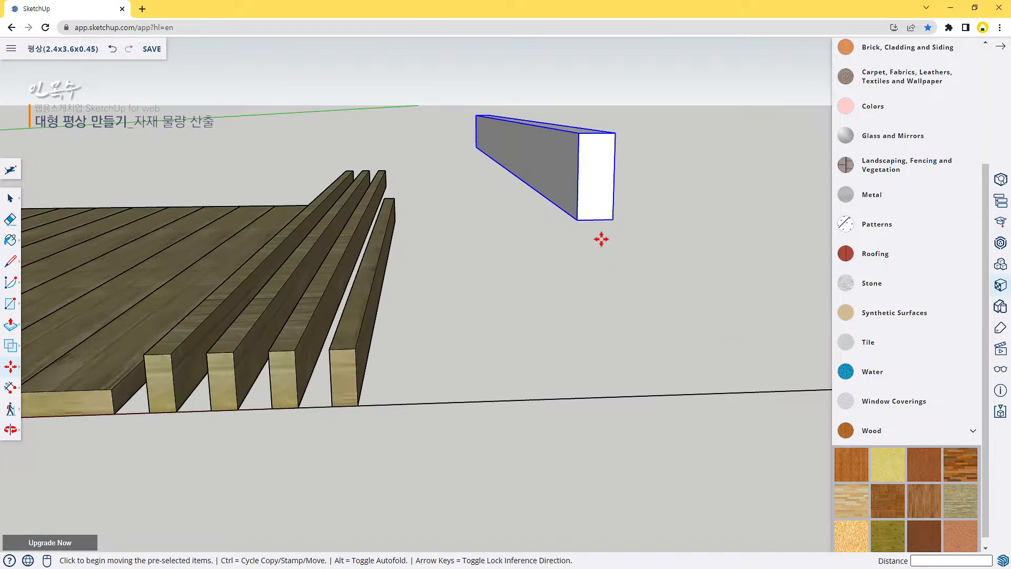
left_click(579, 219)
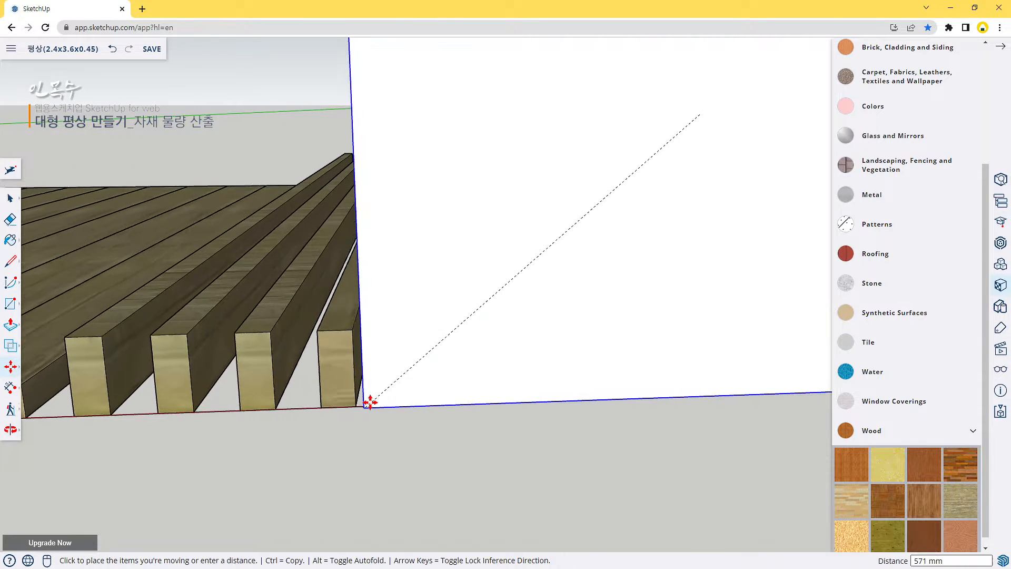
scroll(431, 365, "down", 3)
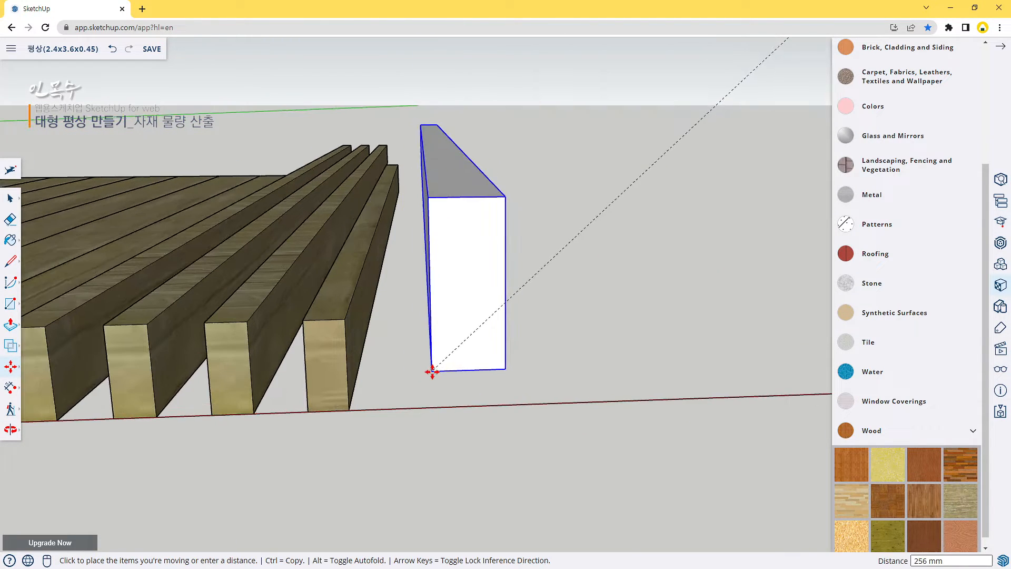
left_click(377, 395)
middle_click_drag(354, 455, 438, 363)
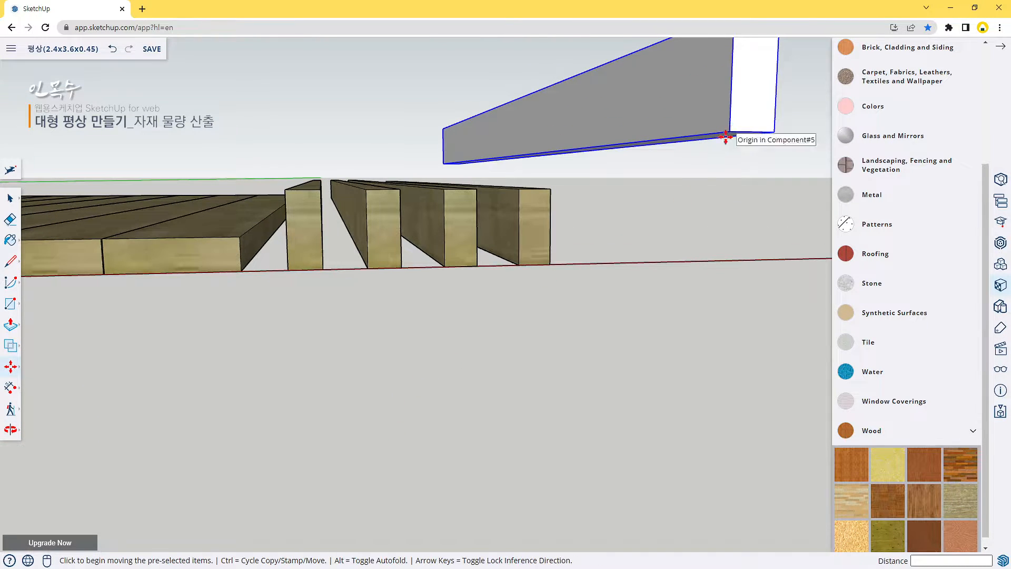
left_click(728, 132)
scroll(550, 266, "up", 5)
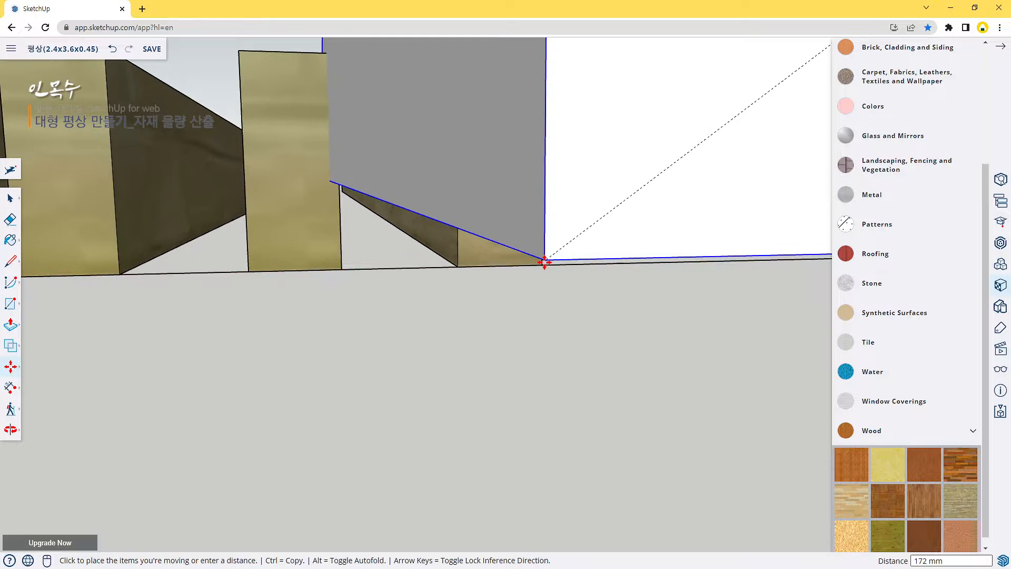
scroll(548, 263, "up", 3)
left_click(546, 271)
scroll(548, 271, "down", 6)
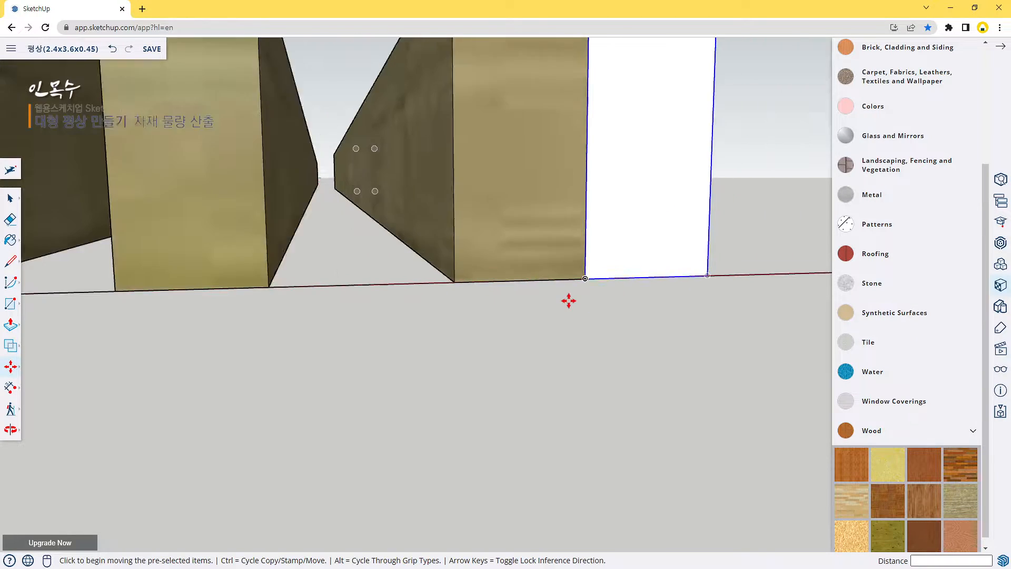
Move the side beam 50 mm along the red axis, away from the painted crossbeam.
middle_click_drag(553, 312, 352, 423)
scroll(374, 369, "down", 5)
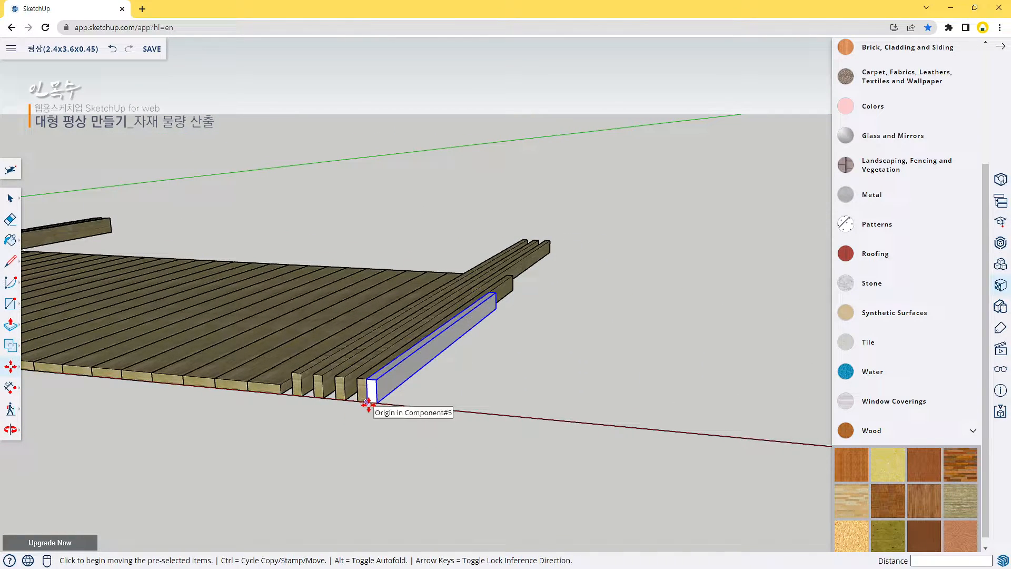
left_click(368, 402)
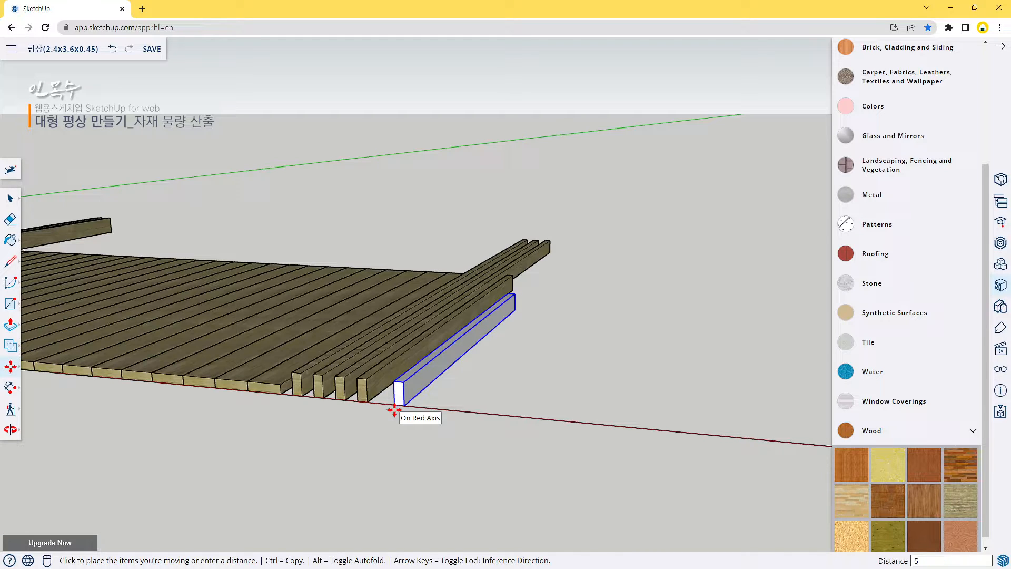
key("Return")
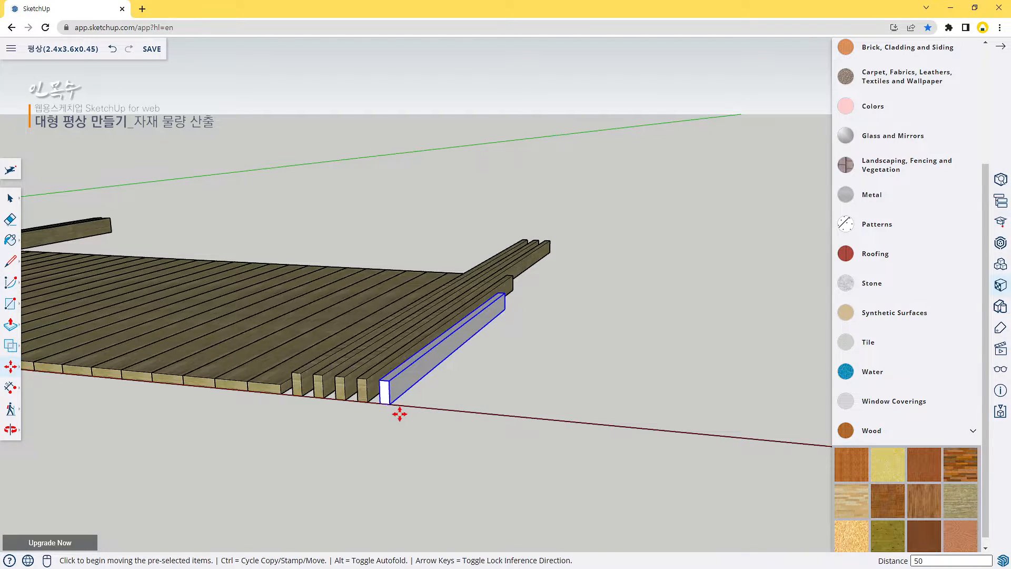
Copy the side beam along the red axis from its lower front corner and multiply it into three evenly spaced copies (x3).
middle_click_drag(397, 410, 435, 390)
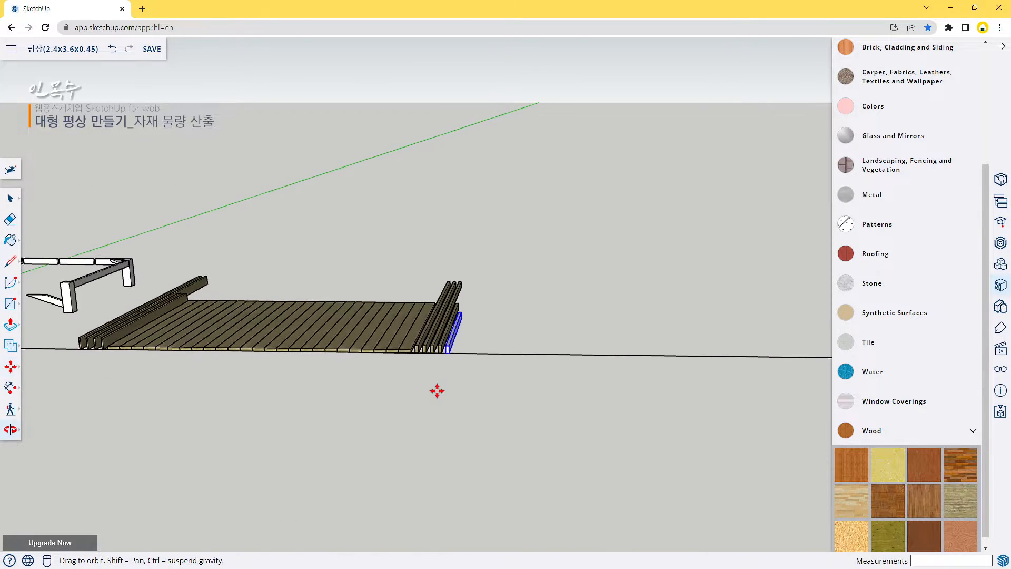
scroll(449, 357, "up", 10)
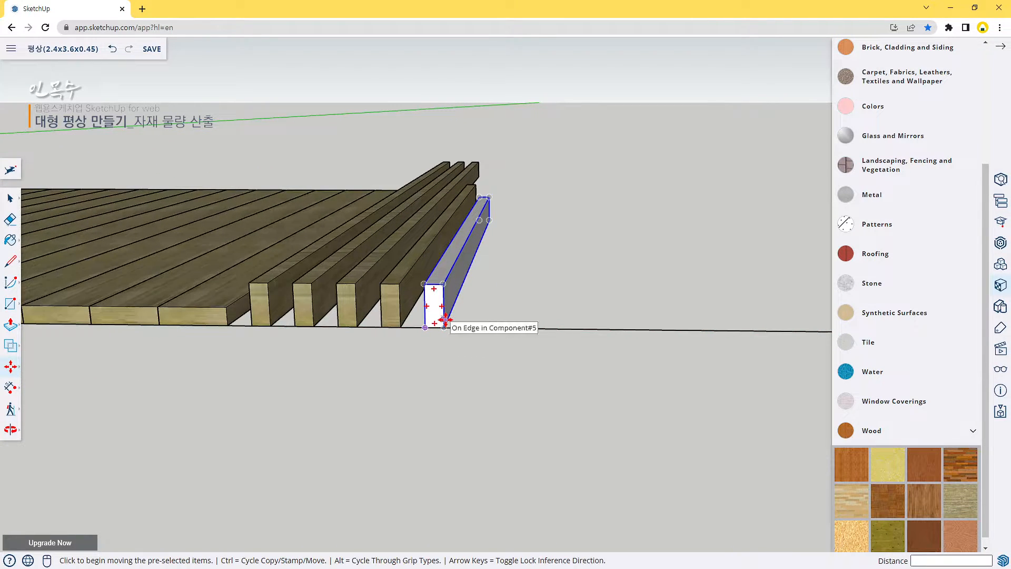
key("ctrl")
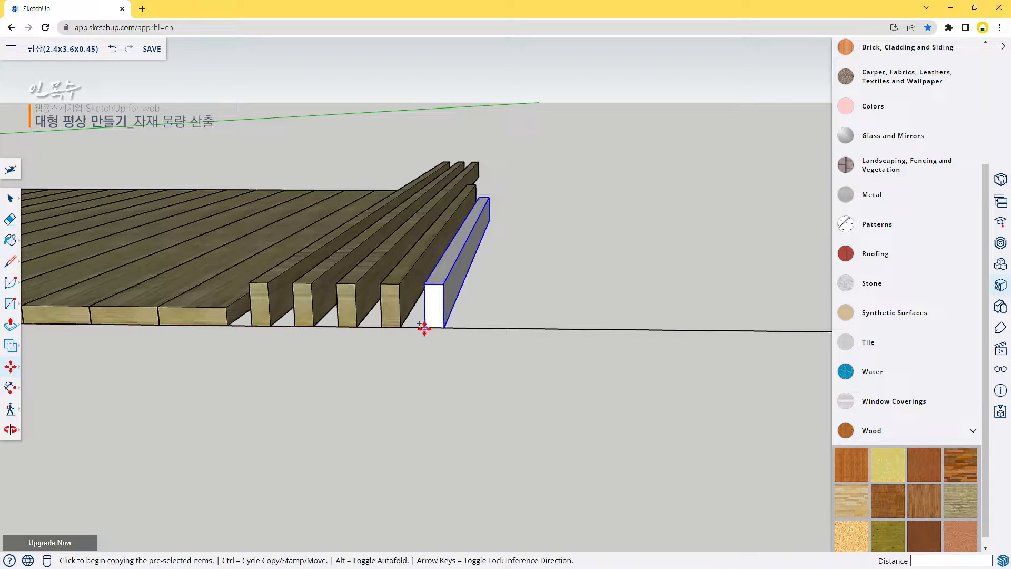
left_click(425, 328)
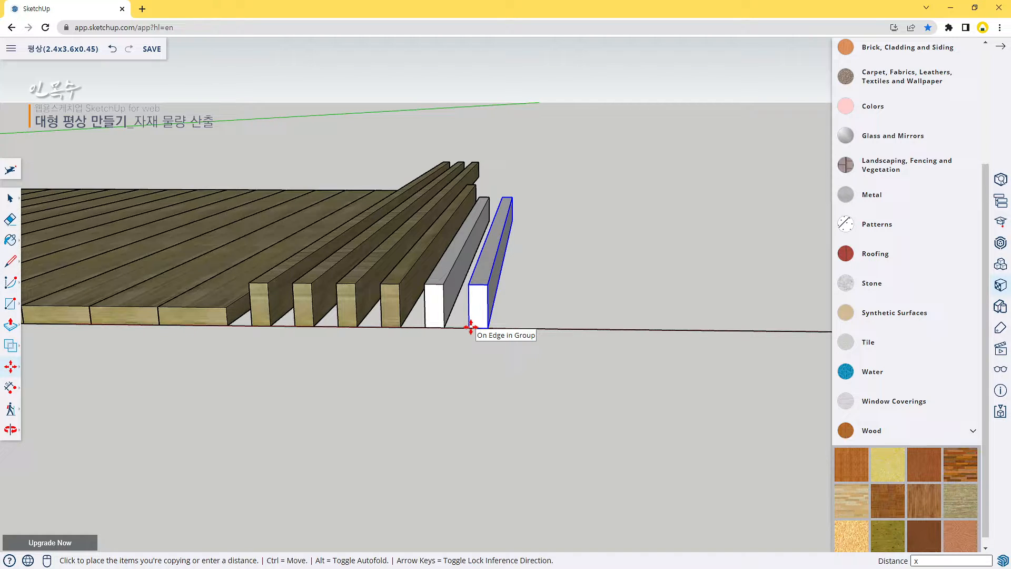
key("Return")
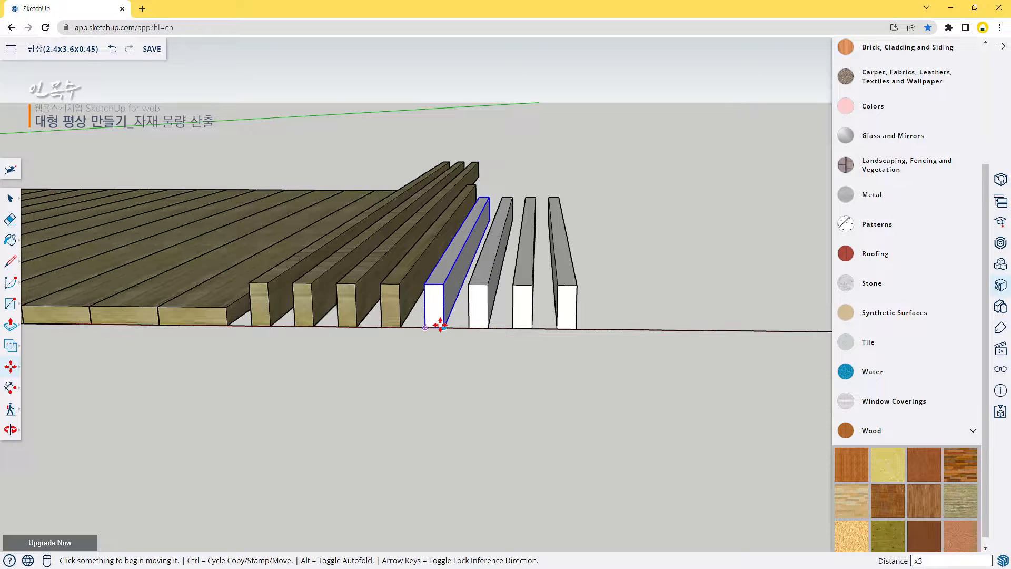
Paint all four laid-out side beams with the same olive-brown plank texture from the Wood materials.
middle_click_drag(440, 323, 501, 440)
left_click(959, 507)
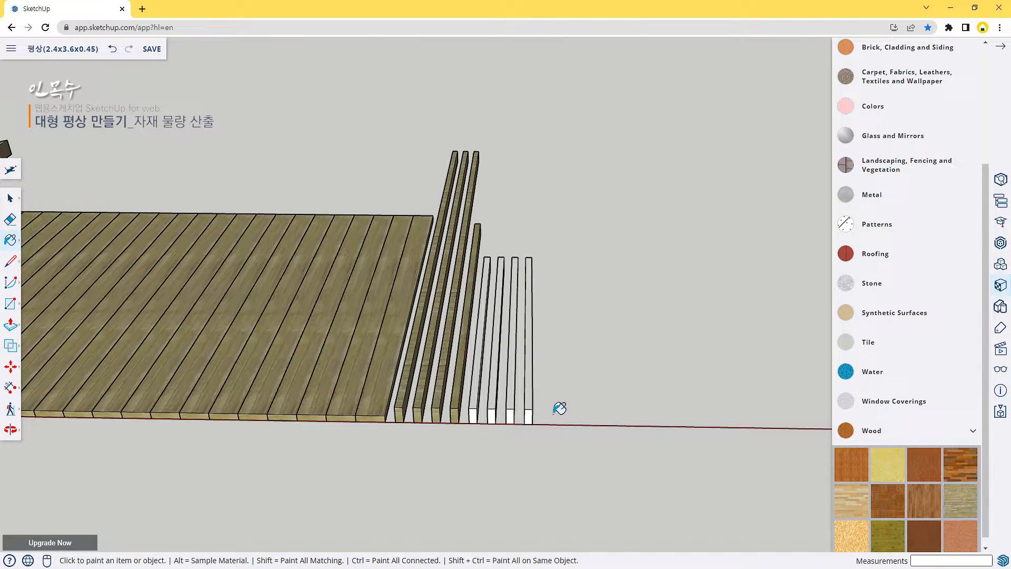
left_click(529, 399)
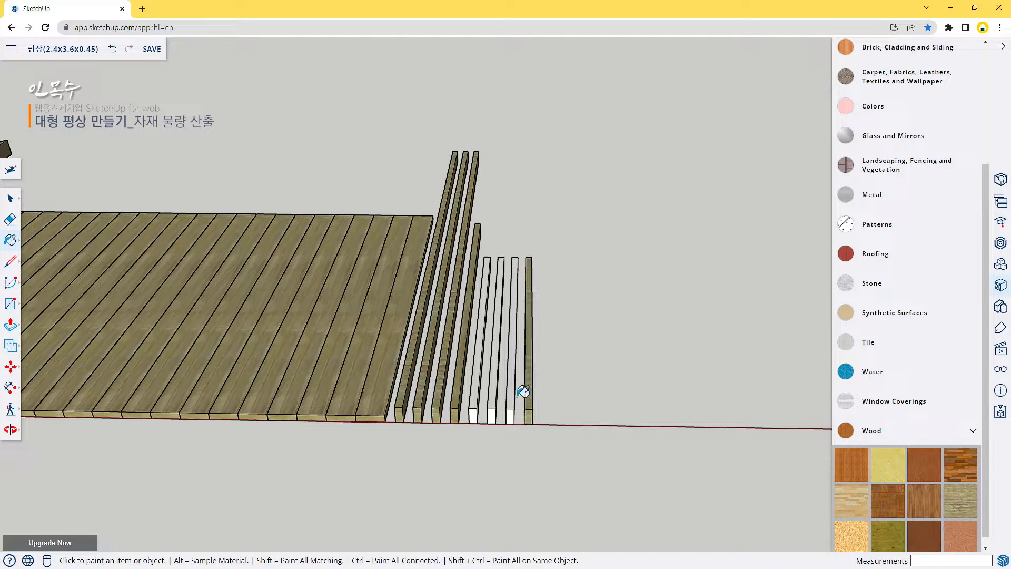
left_click(515, 391)
left_click(499, 388)
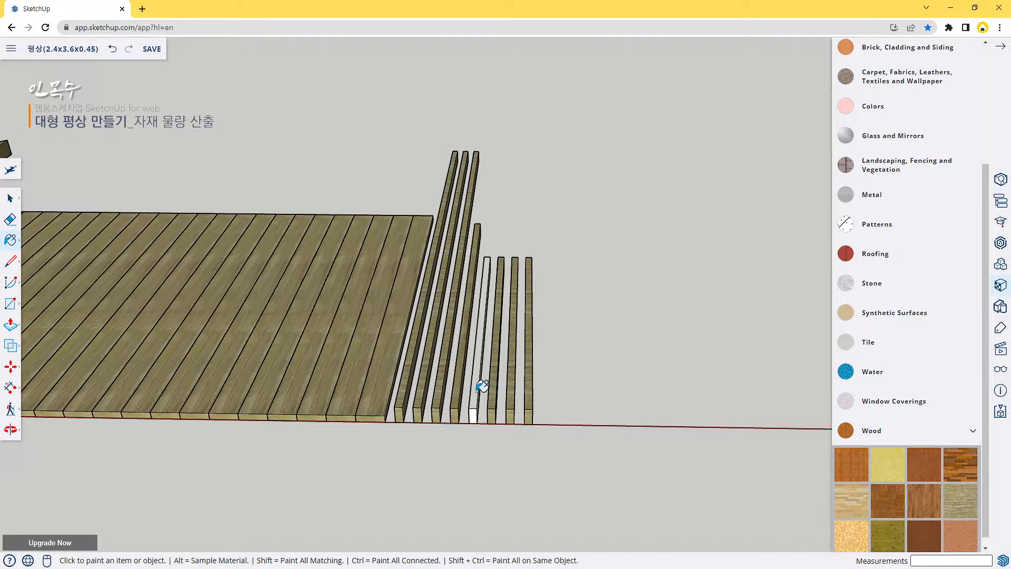
left_click(479, 390)
key("space")
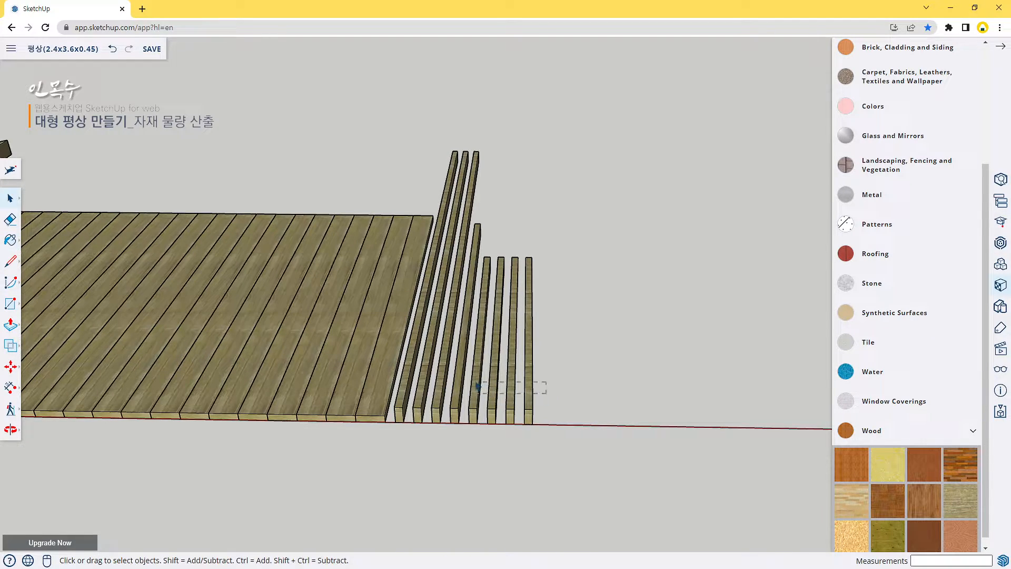
Delete the remaining side beams between the posts along both long sides of the original frame.
left_click_drag(475, 367, 476, 365)
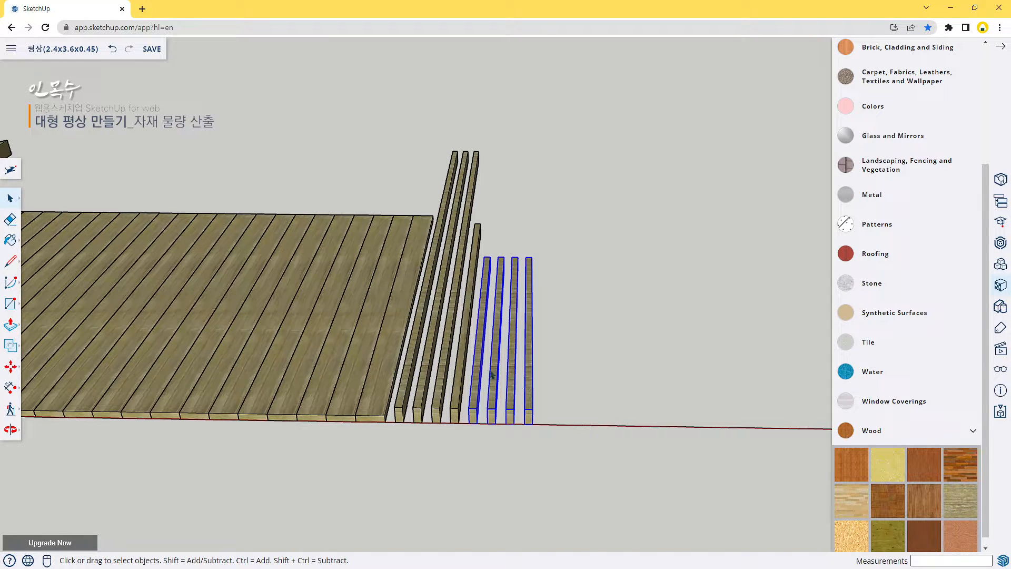
scroll(513, 364, "down", 3)
scroll(315, 352, "down", 1)
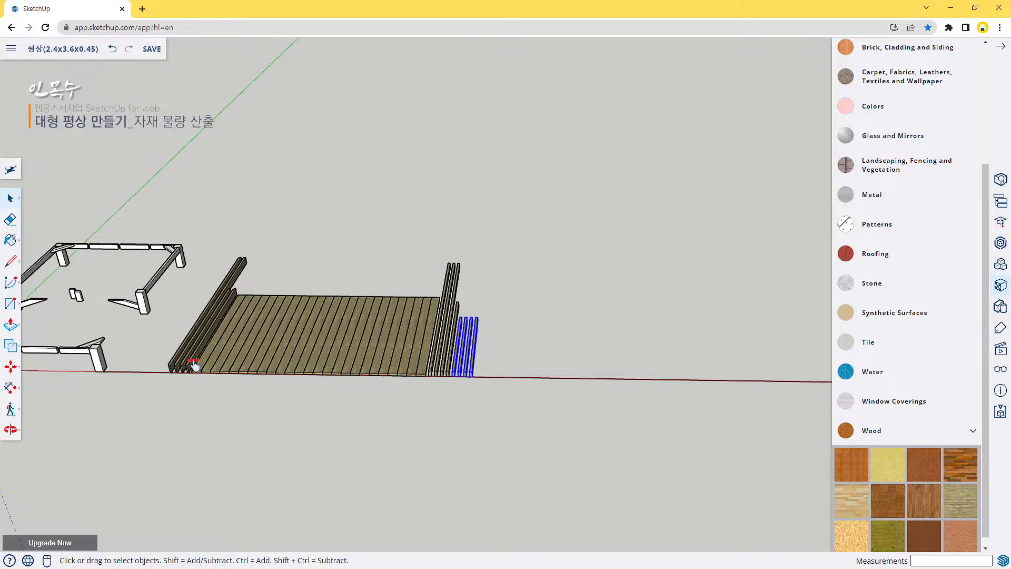
middle_click_drag(194, 364, 192, 337)
scroll(192, 337, "up", 3)
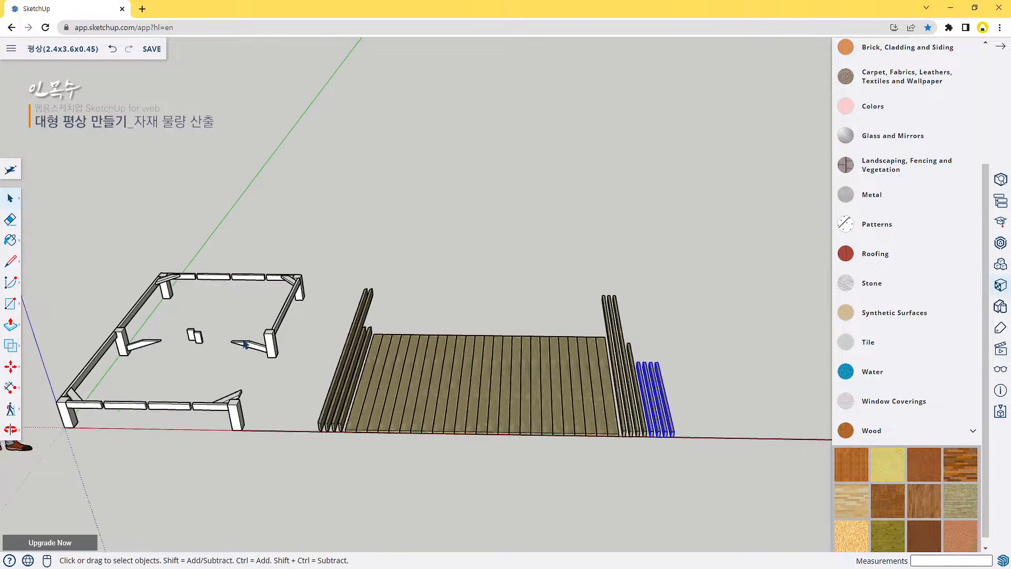
left_click(292, 308)
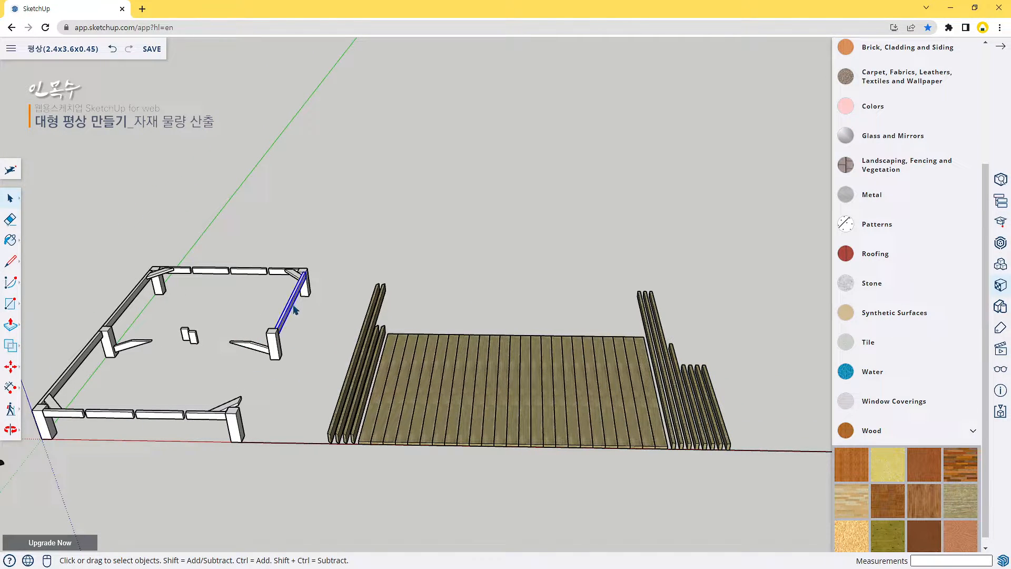
left_click(269, 293)
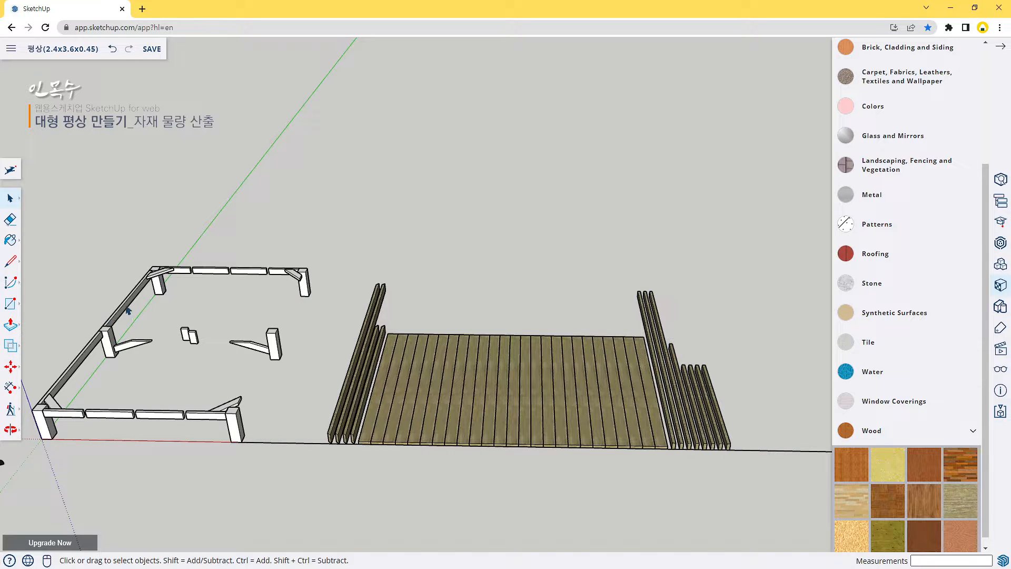
key("Delete")
key("Delete")
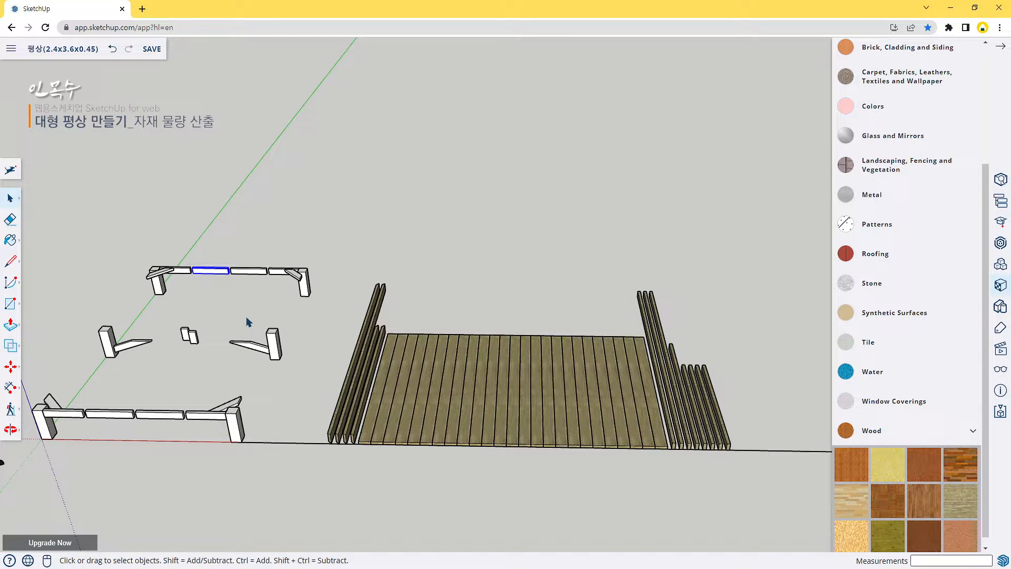
Move the second short rail of the original frame's rear row to the red axis, near the last painted side beam.
key("m")
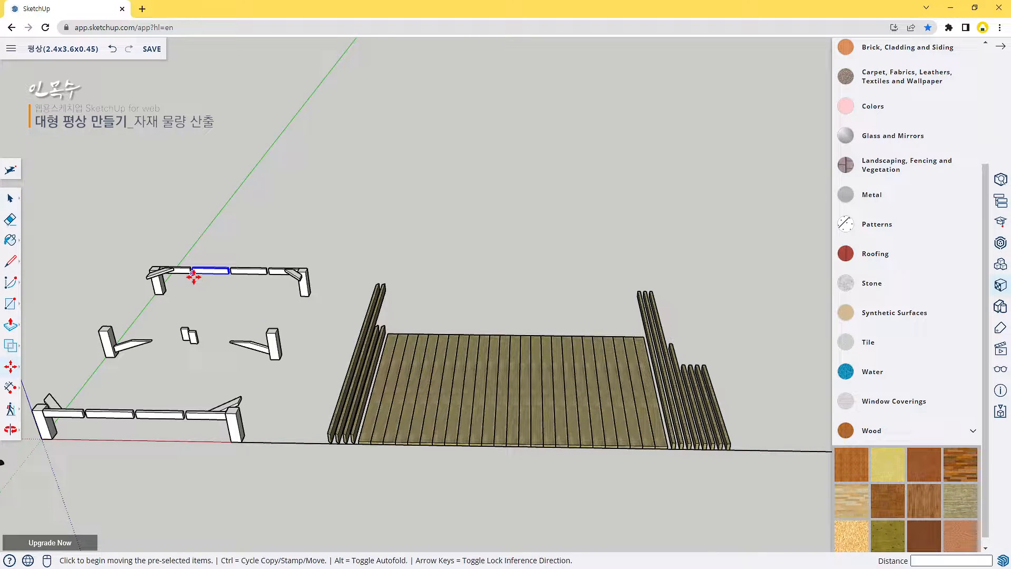
left_click(193, 276)
scroll(729, 460, "up", 5)
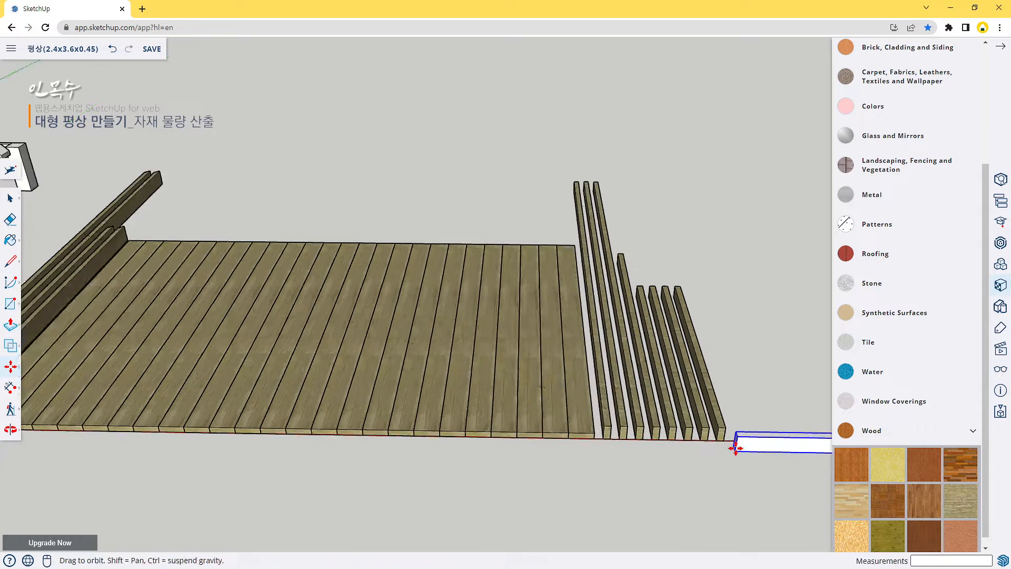
scroll(735, 448, "up", 1)
left_click(725, 440)
Move the short rail by its lower front corner onto the red axis, at the last painted side beam's outer lower corner.
middle_click_drag(709, 479, 647, 314)
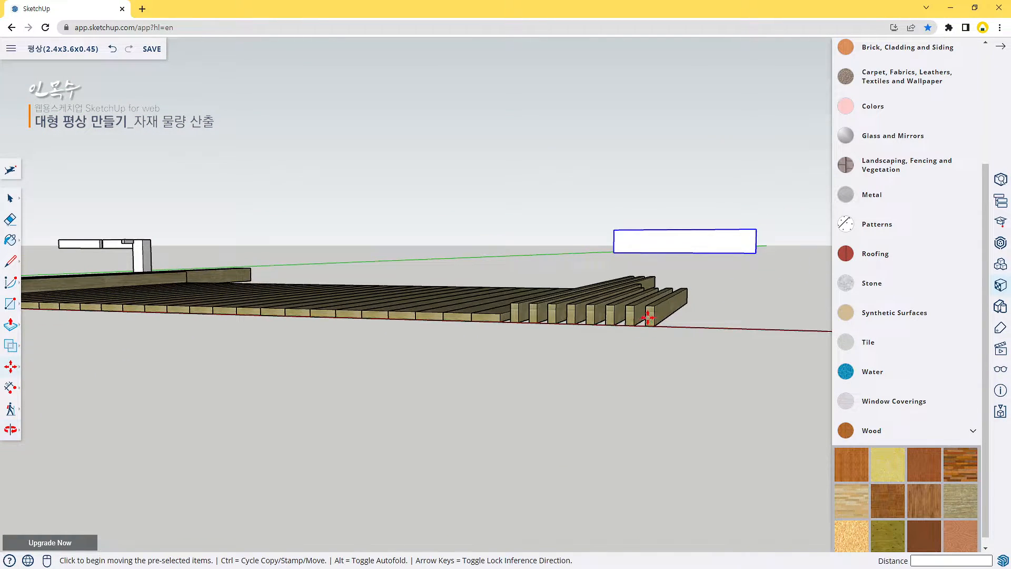
left_click(609, 243)
scroll(605, 323, "up", 5)
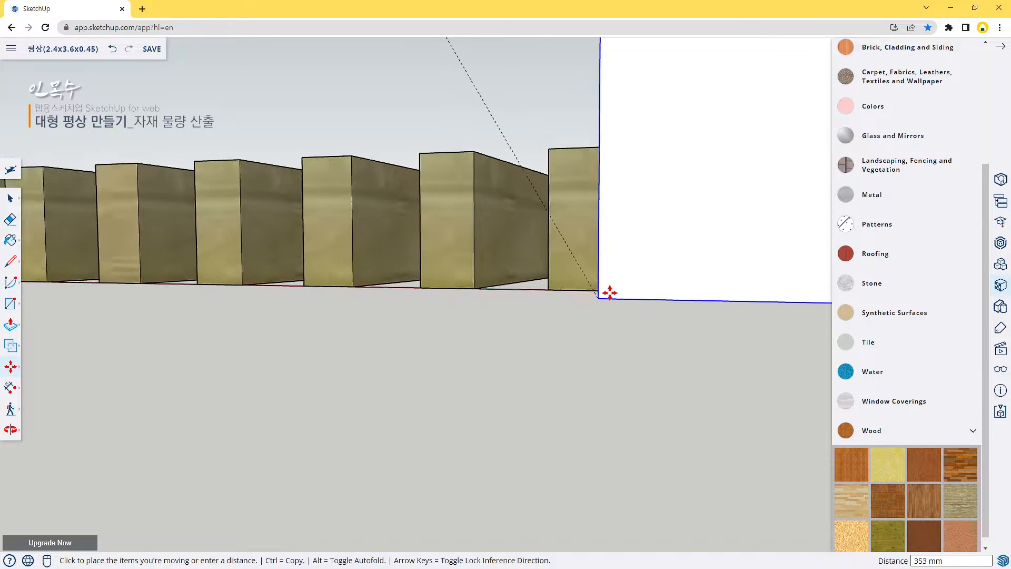
scroll(609, 292, "up", 5)
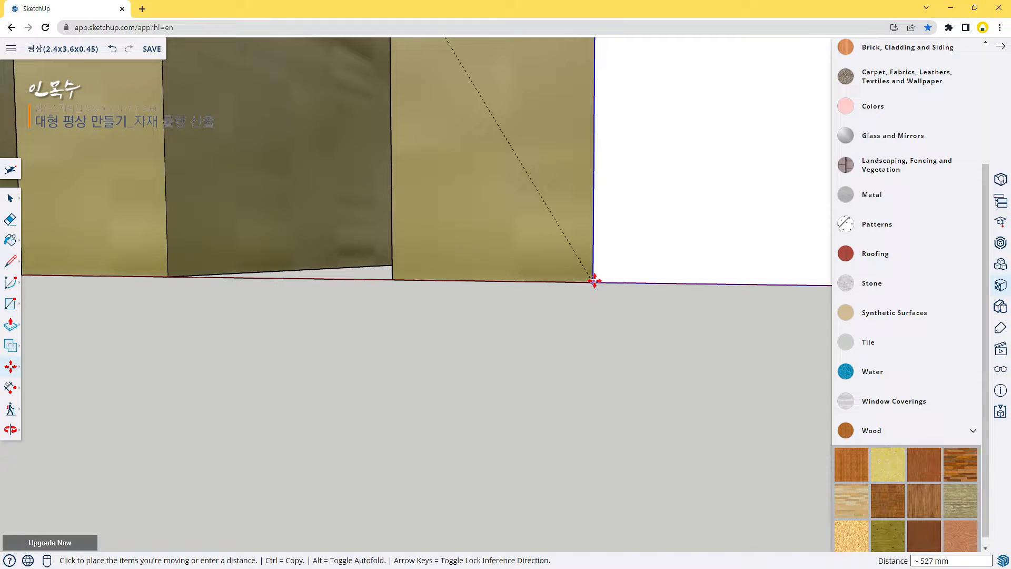
left_click(594, 281)
scroll(674, 260, "down", 5)
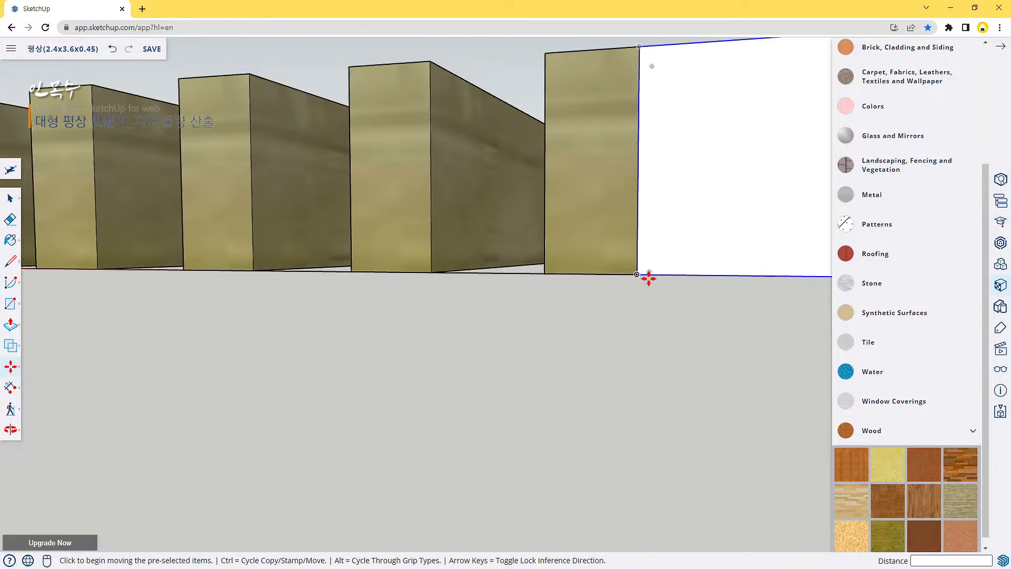
Rotate the short rail 90 degrees about its upper corner so it runs parallel to the laid-out side beams.
mouse_move(641, 291)
middle_mouse_down()
mouse_move(493, 350)
mouse_move(630, 478)
mouse_move(544, 356)
mouse_move(507, 254)
mouse_move(514, 367)
middle_mouse_up()
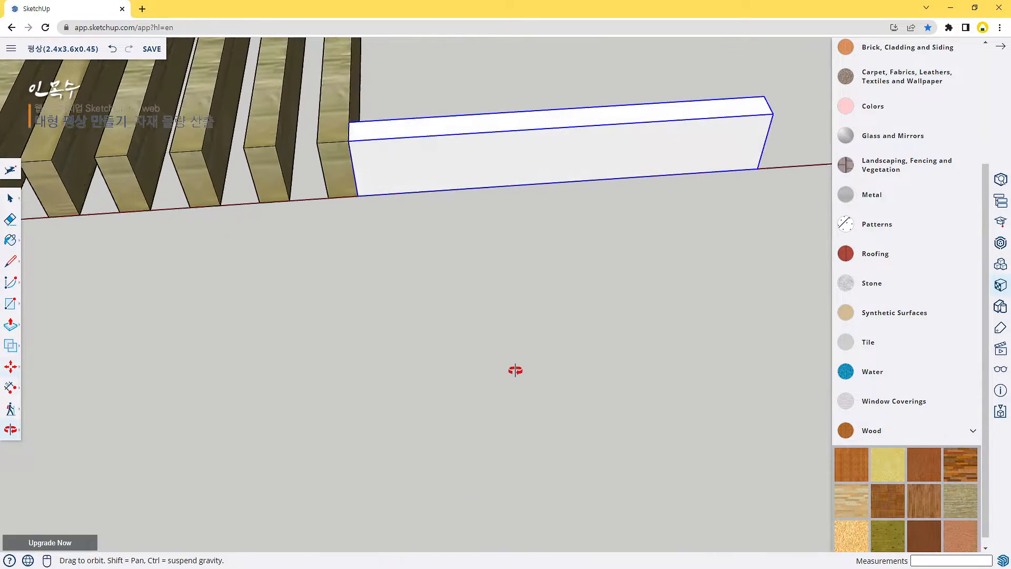
mouse_move(460, 239)
middle_mouse_down()
mouse_move(508, 386)
mouse_move(515, 371)
middle_mouse_up()
key("q")
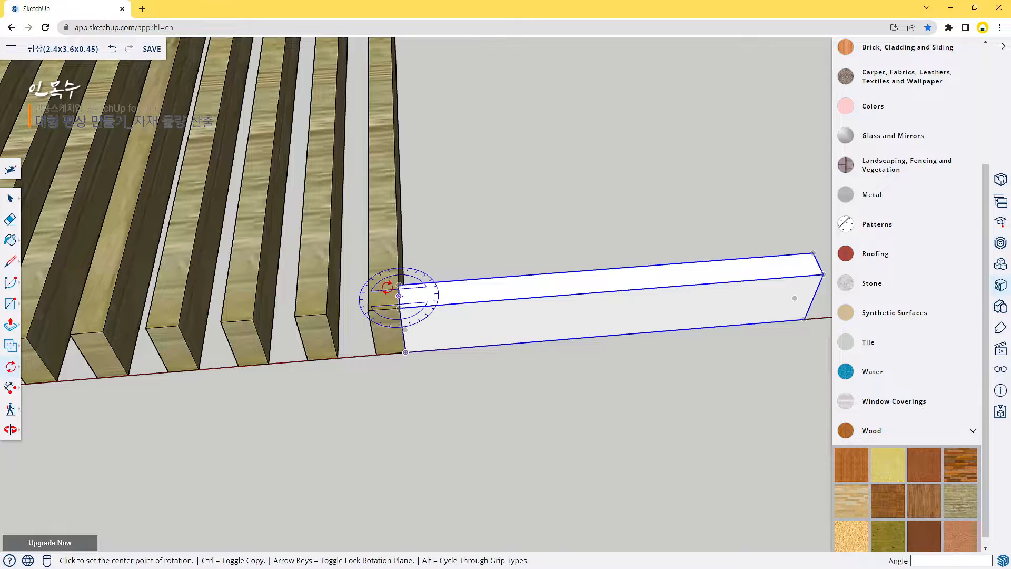
left_click(504, 276)
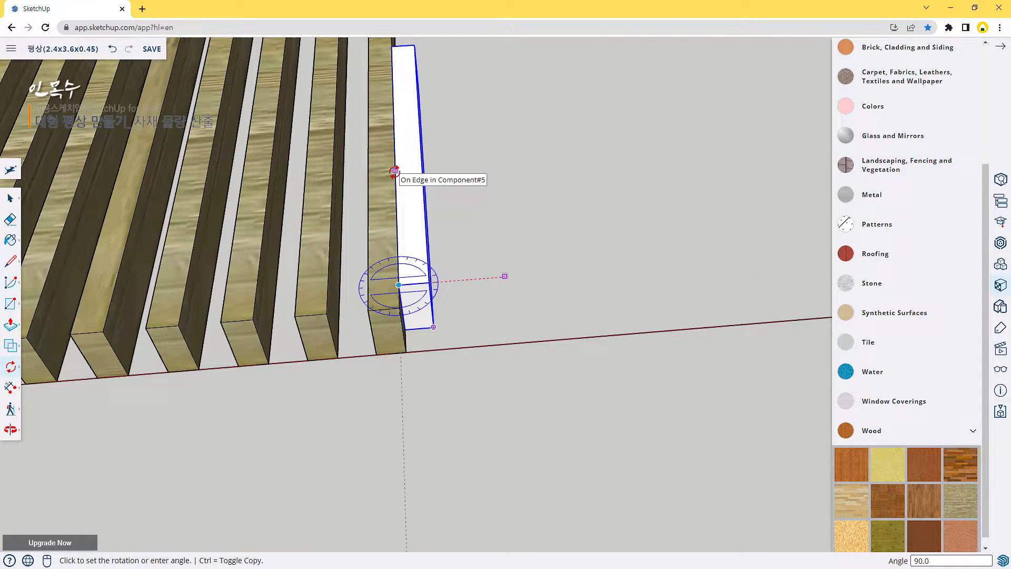
left_click(394, 171)
Move the rotated short rail down onto the red axis and space it 50 mm along the axis from the last side beam.
key("m")
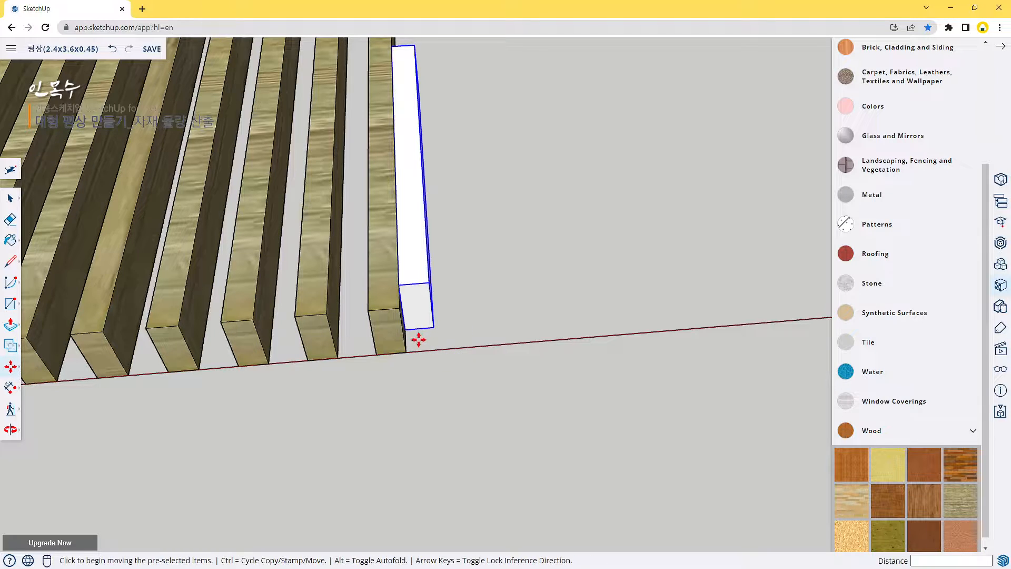
left_click(409, 330)
left_click(408, 351)
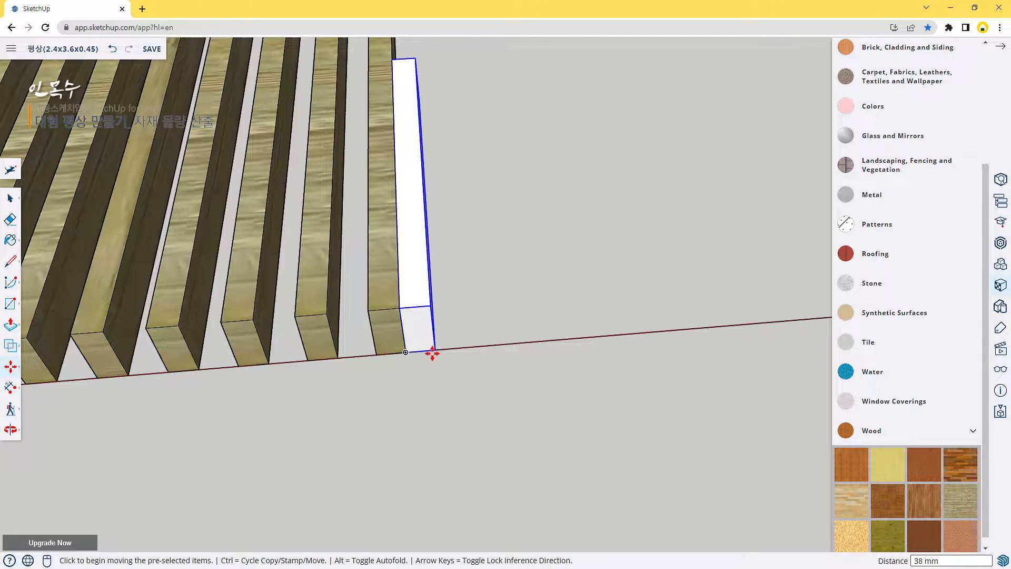
left_click(407, 351)
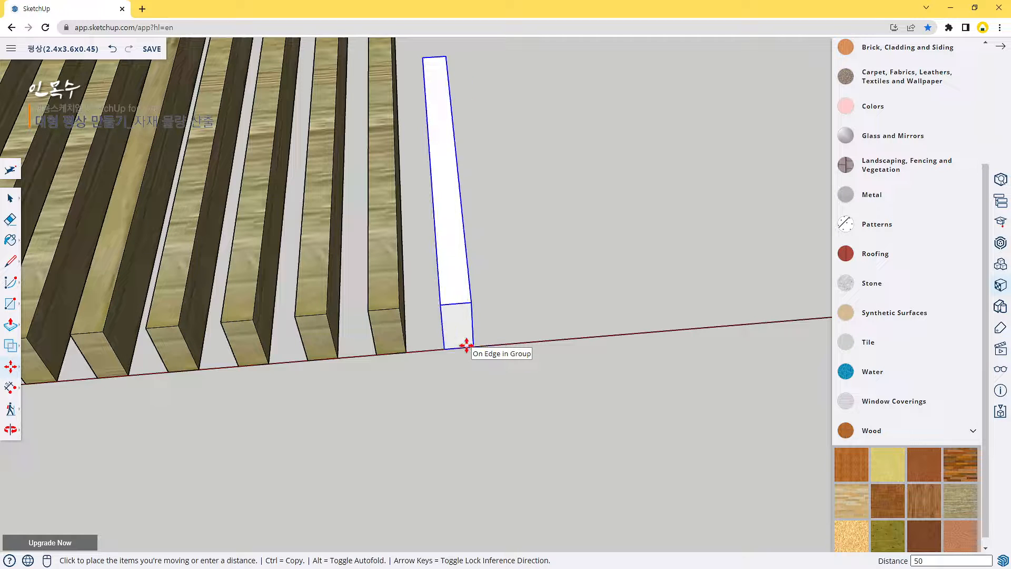
left_click(469, 351)
Copy the short rail 88 mm along the red axis from its lower front corner and multiply it into three copies (x3).
middle_click_drag(519, 349, 477, 347)
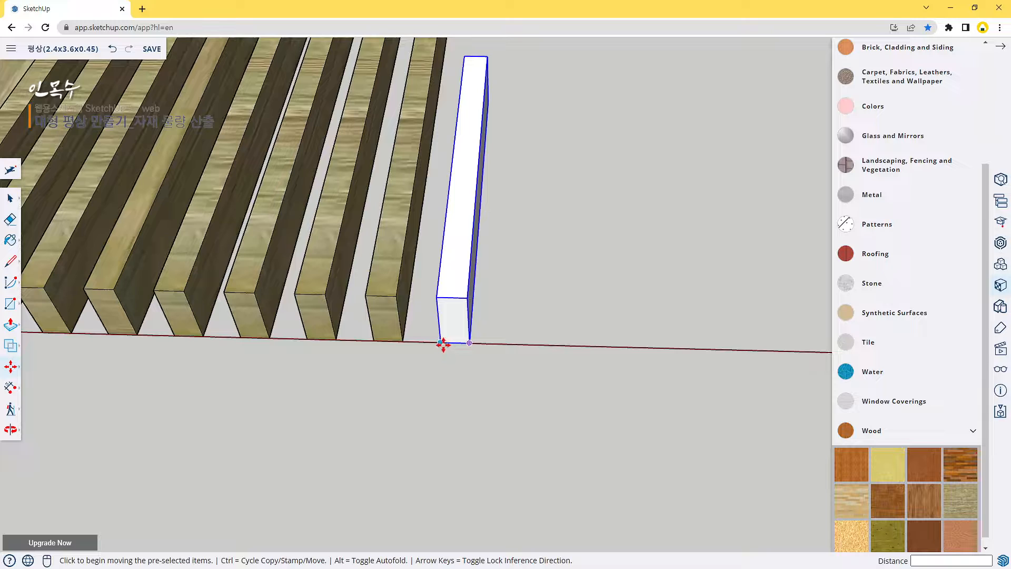
key("ctrl")
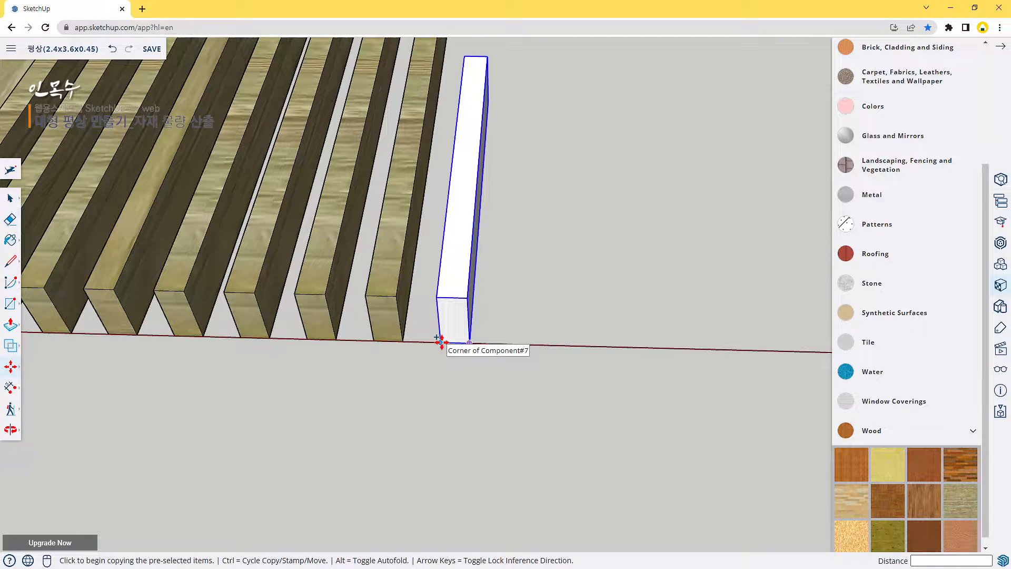
left_click(440, 343)
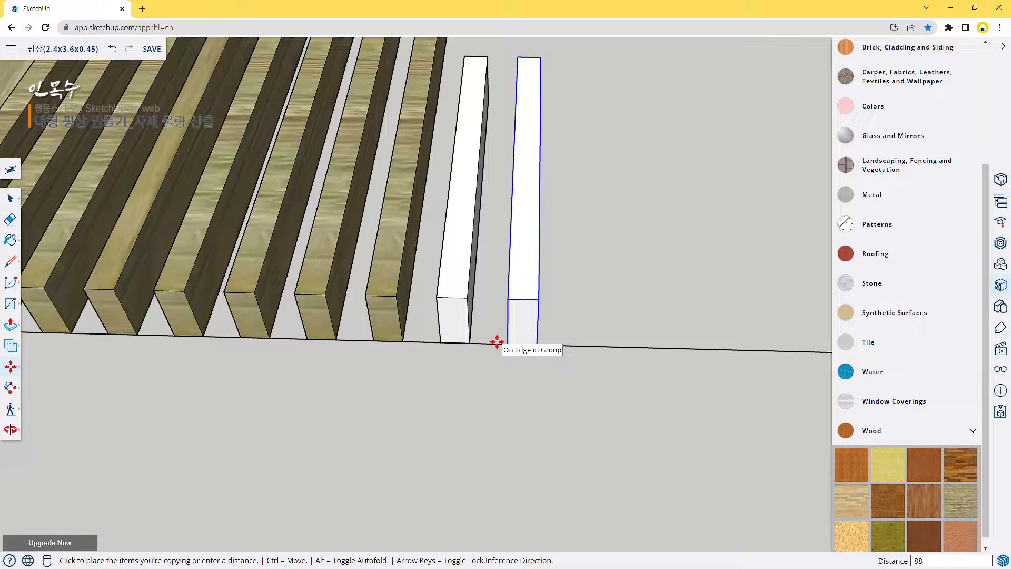
key("Return")
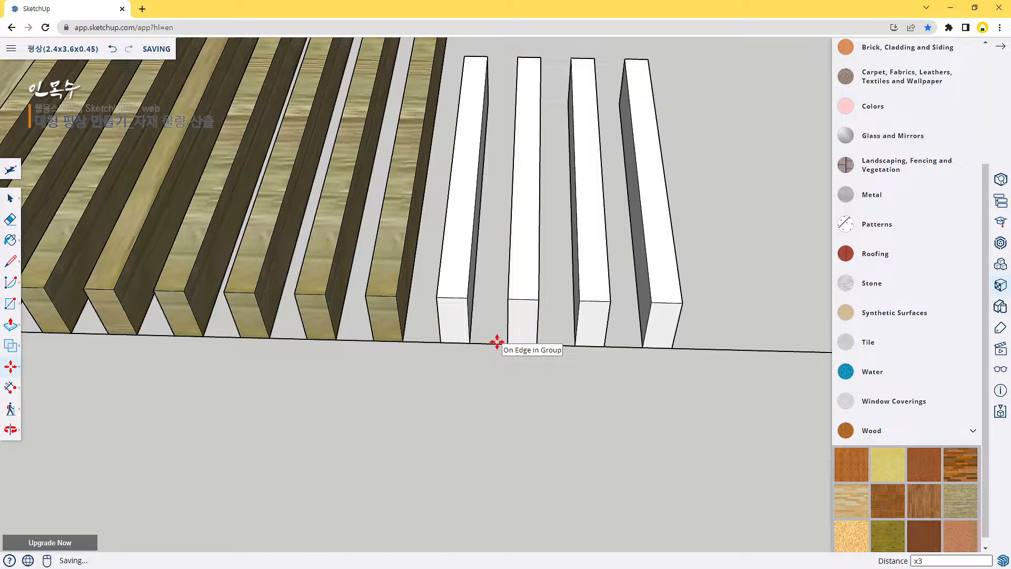
key("space")
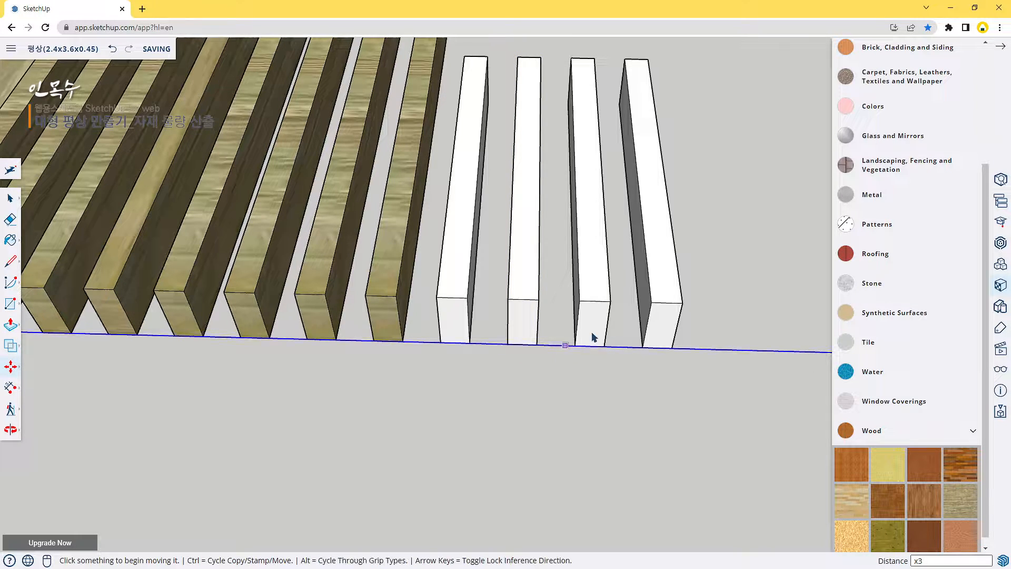
Paint all four laid-out short rails with the same olive-brown plank texture from the Wood materials.
left_click_drag(465, 219, 462, 213)
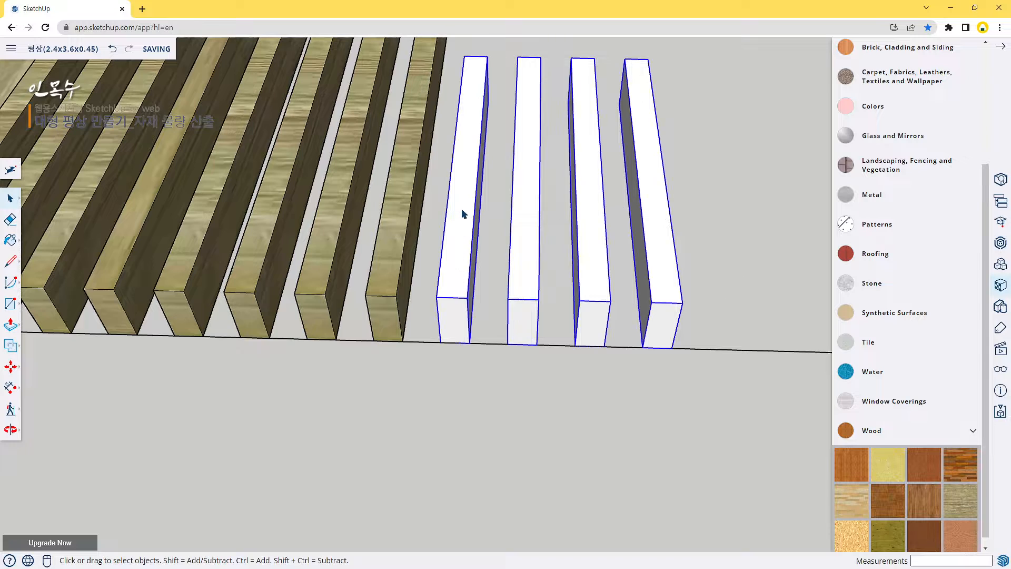
left_click(958, 502)
left_click(673, 265)
Delete the remaining middle short rails from the front and rear rows of the original frame.
scroll(685, 288, "down", 8)
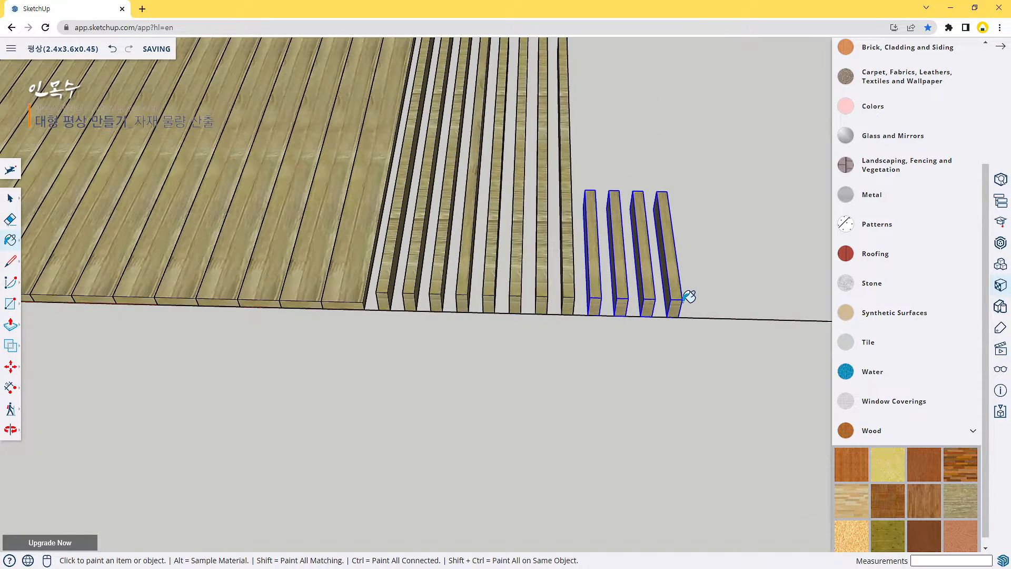
middle_click_drag(228, 280, 256, 238)
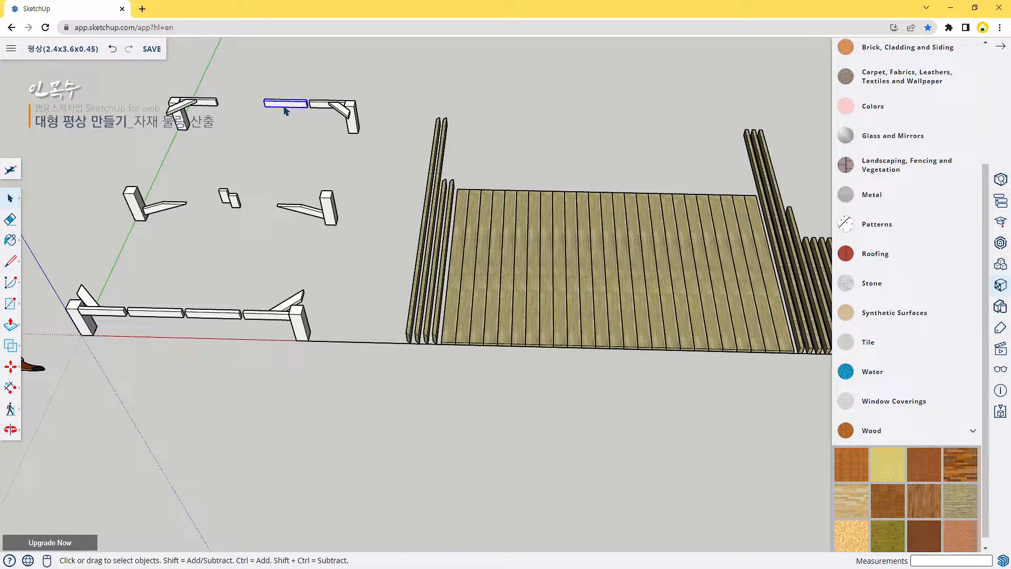
key("Delete")
key("Delete")
key("Delete")
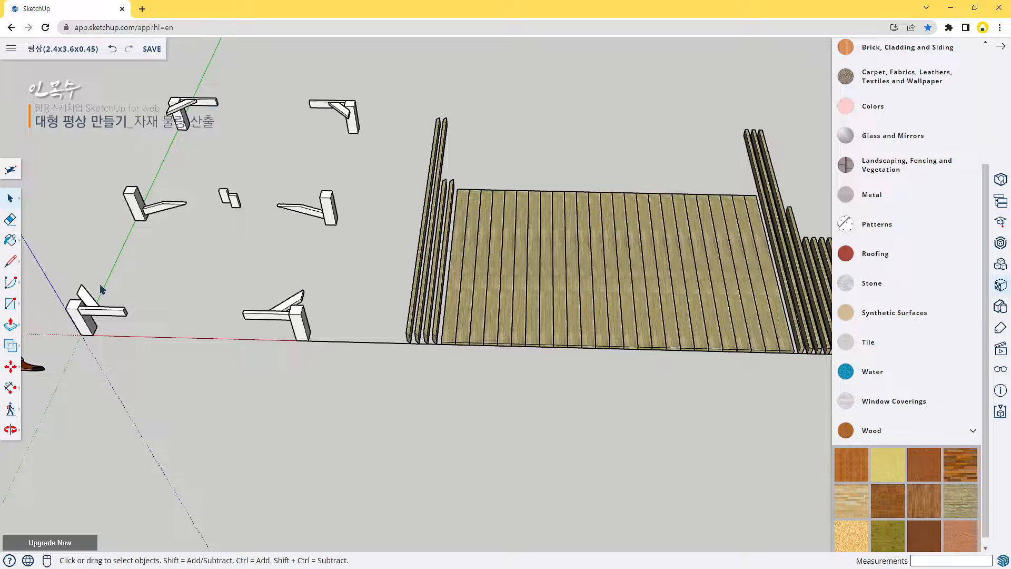
Move the short end rail beside the front post at the origin over to the last painted short rail near the red axis.
key("m")
left_click(82, 317)
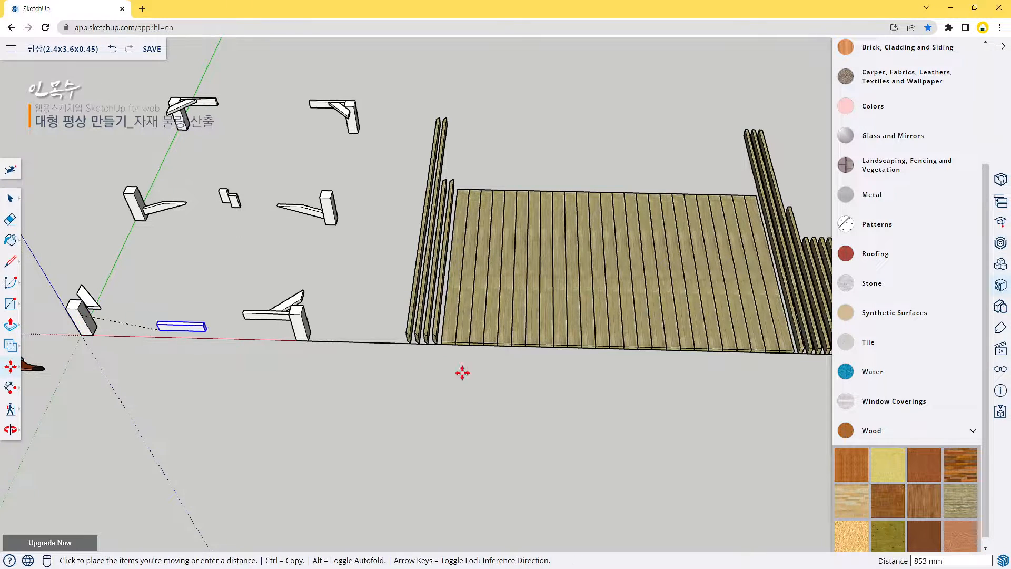
middle_click_drag(690, 419, 156, 360, "shift")
scroll(442, 318, "up", 10)
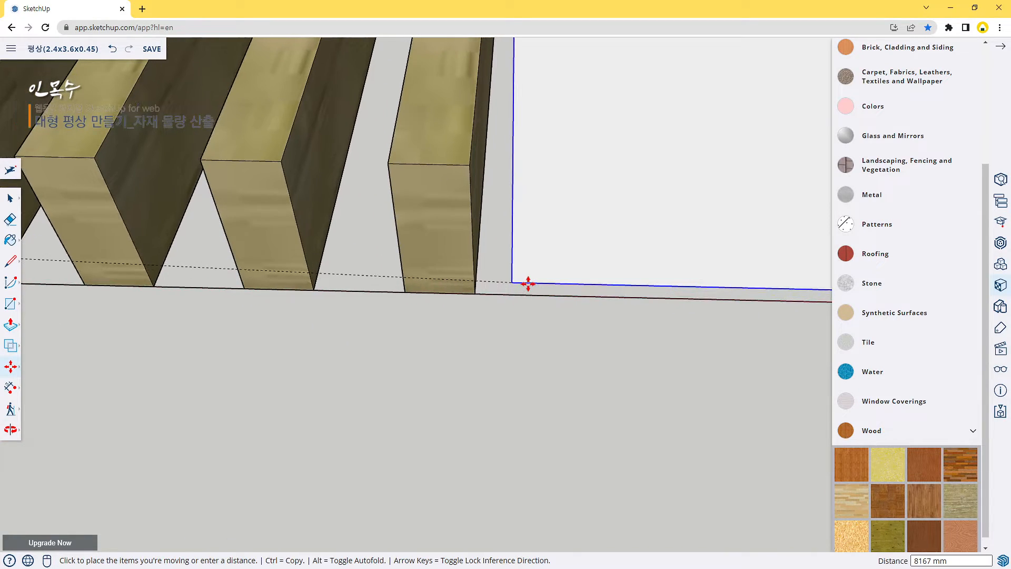
left_click(528, 287)
Move the end rail by its lower front corner onto the red axis, at the last painted short rail's outer lower corner.
middle_click_drag(524, 393, 611, 293)
scroll(571, 311, "down", 5)
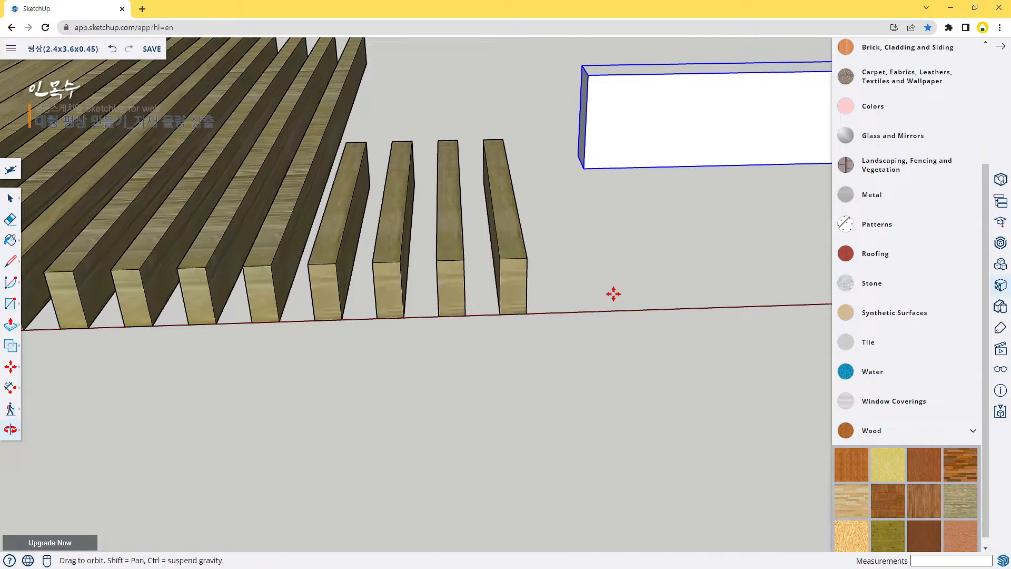
left_click(585, 169)
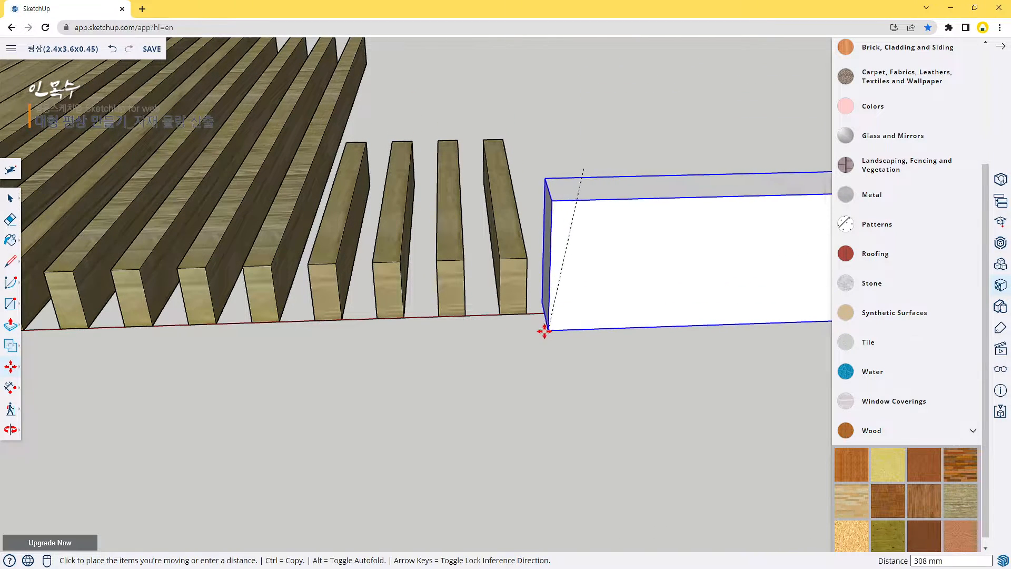
scroll(544, 331, "up", 4)
middle_click_drag(541, 330, 528, 258)
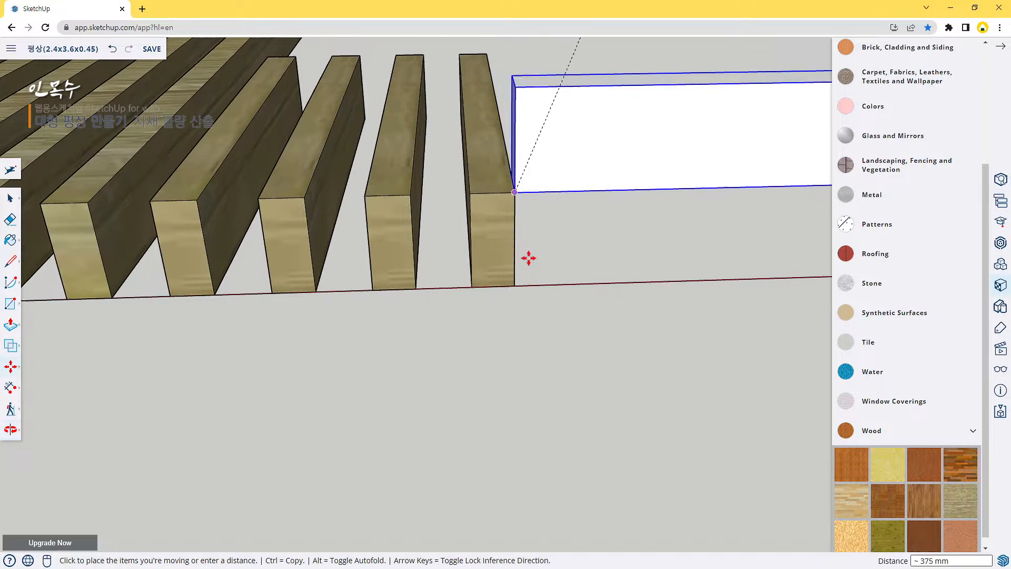
scroll(529, 284, "up", 3)
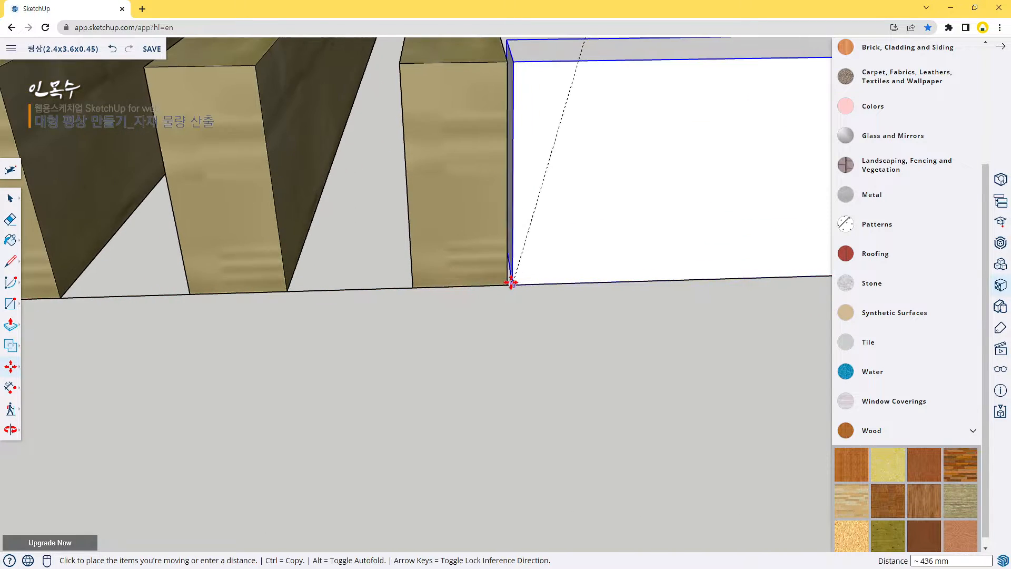
scroll(511, 283, "up", 2)
left_click(498, 294)
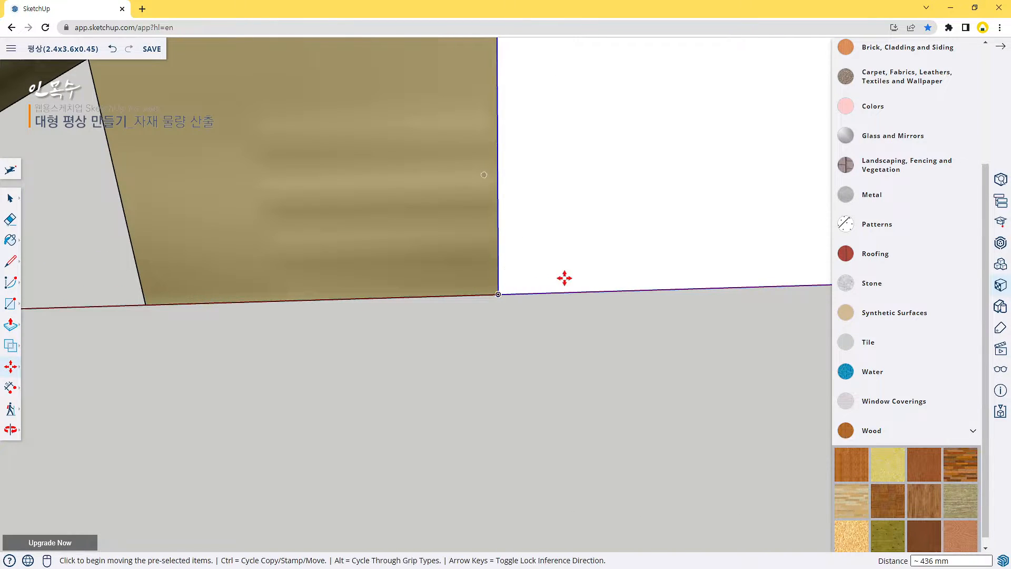
scroll(632, 274, "down", 5)
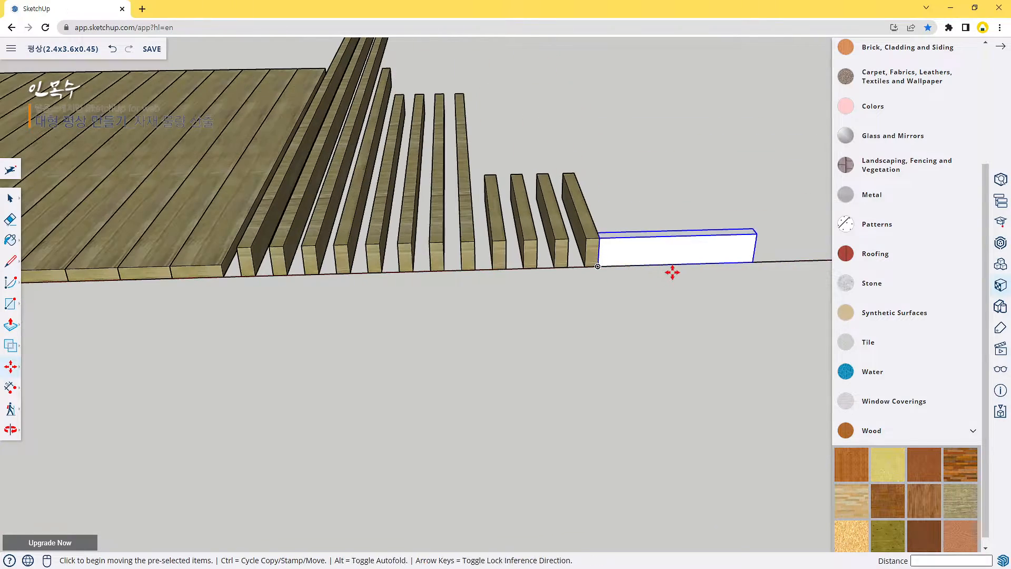
Rotate the end rail about its upper front corner so it runs parallel to the painted short rails.
middle_click_drag(670, 271, 490, 433)
key("q")
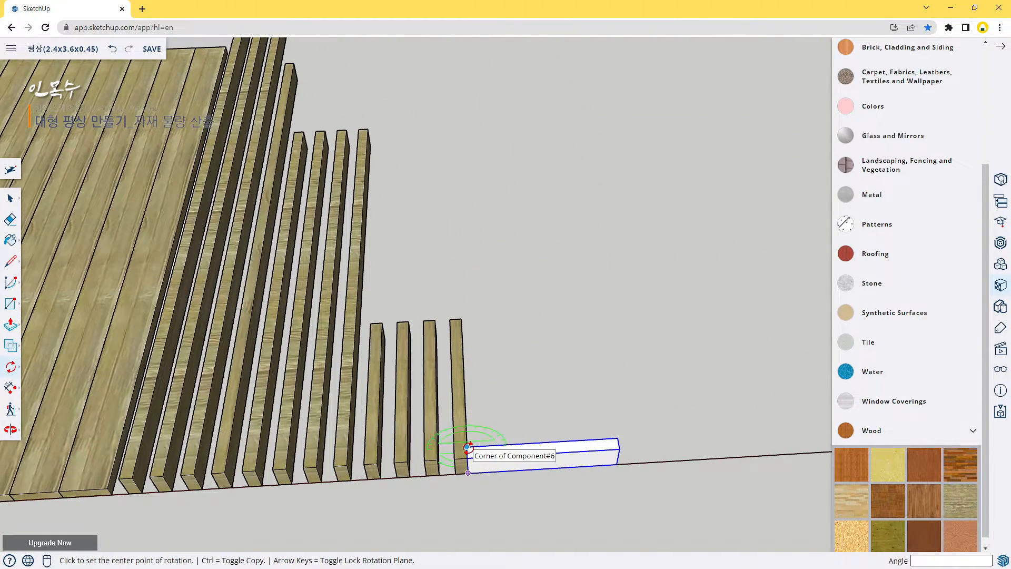
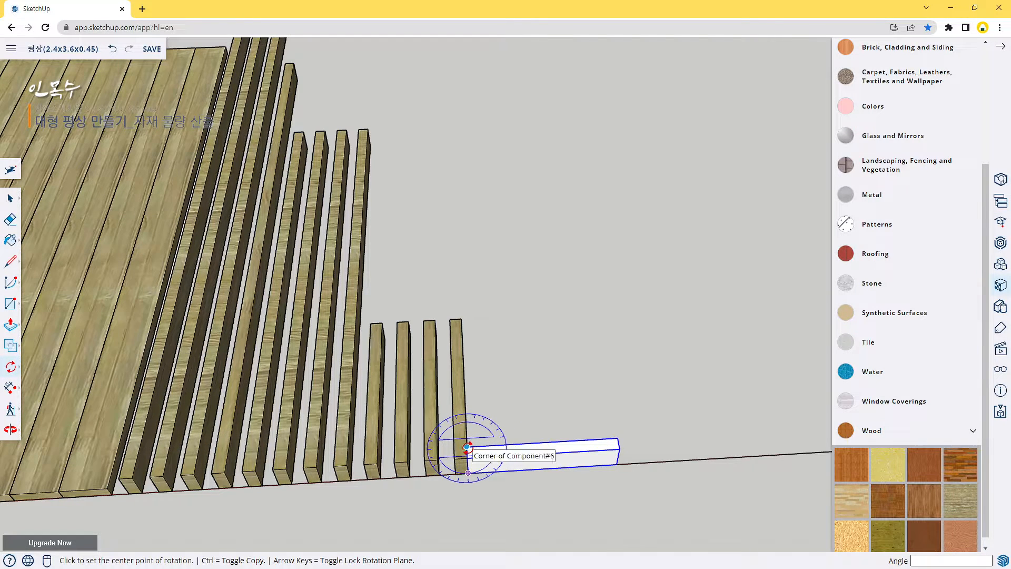
left_click(466, 446)
left_click(519, 443)
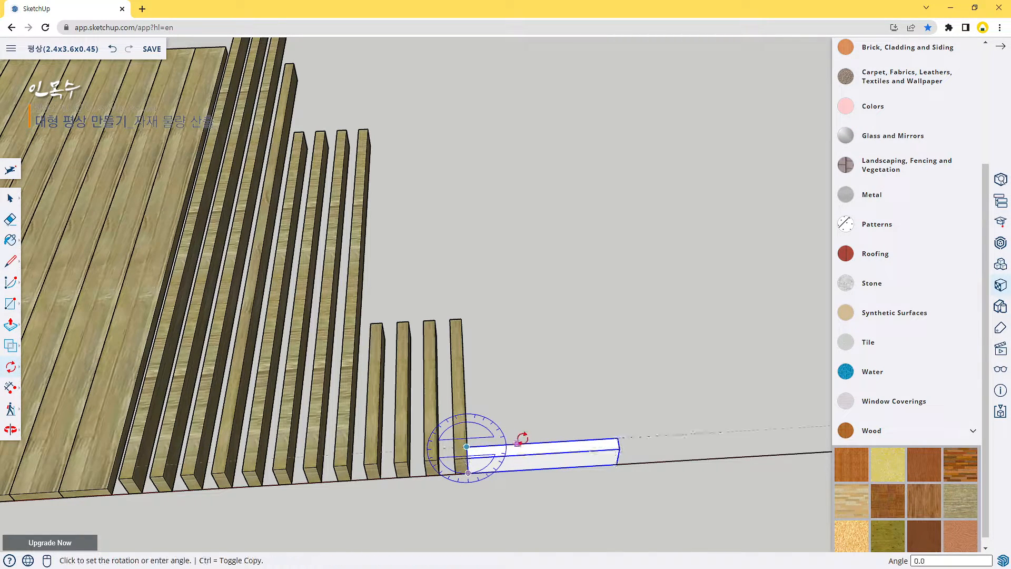
left_click(462, 356)
Move the rotated end rail by its lower front corner onto the last painted short rail's outer lower corner on the red axis.
middle_click_drag(465, 449, 406, 402)
key("m")
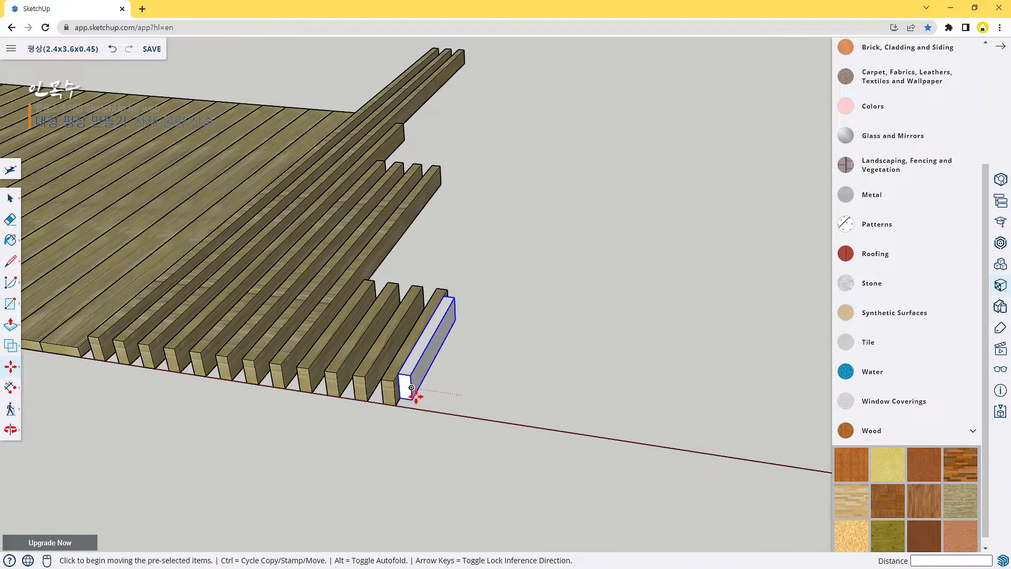
left_click(399, 399)
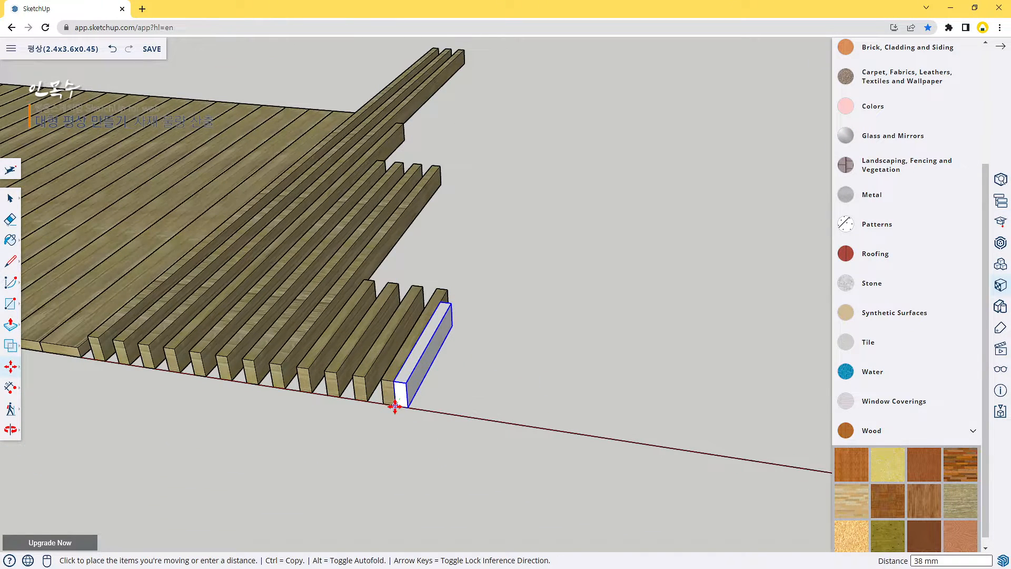
left_click(394, 406)
Shift the end rail 50 mm along the red axis and array three evenly spaced copies of it beyond.
left_click(396, 405)
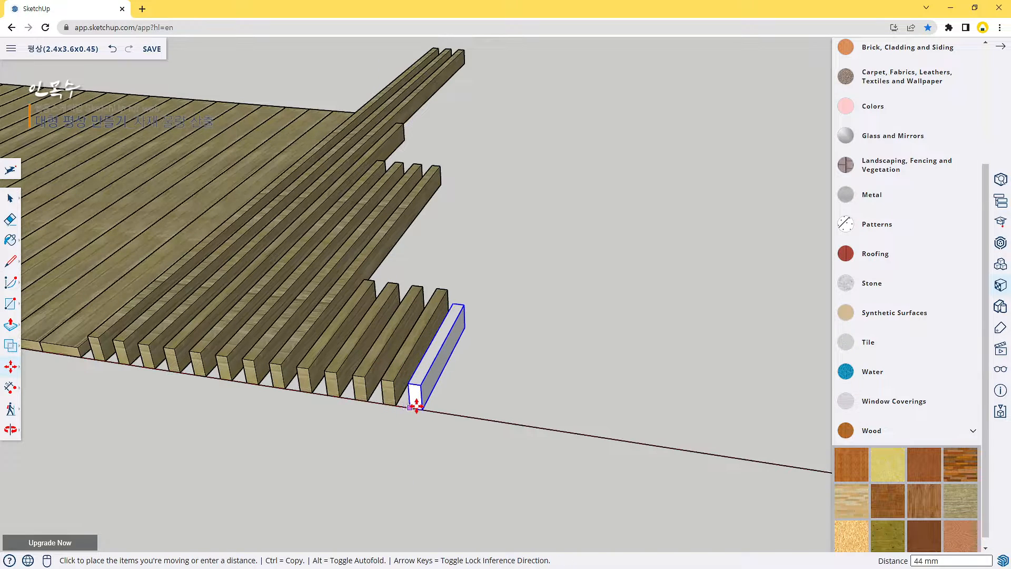
type("50")
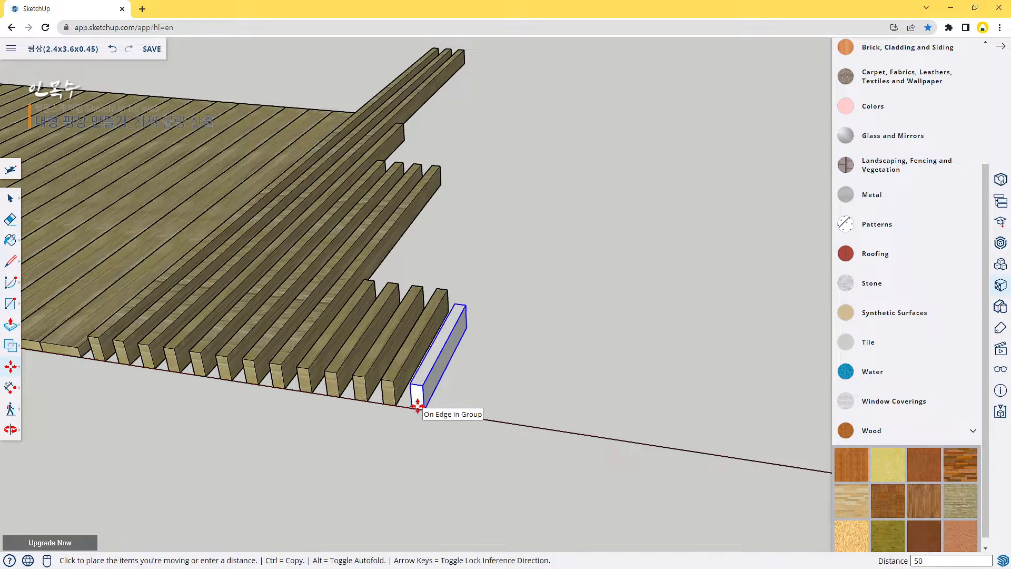
key("Return")
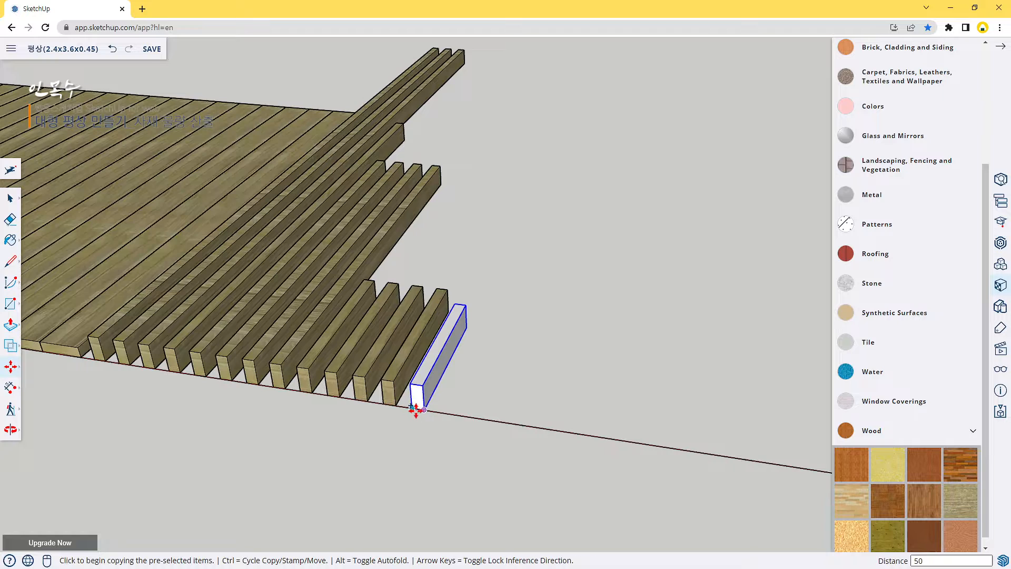
left_click(415, 408)
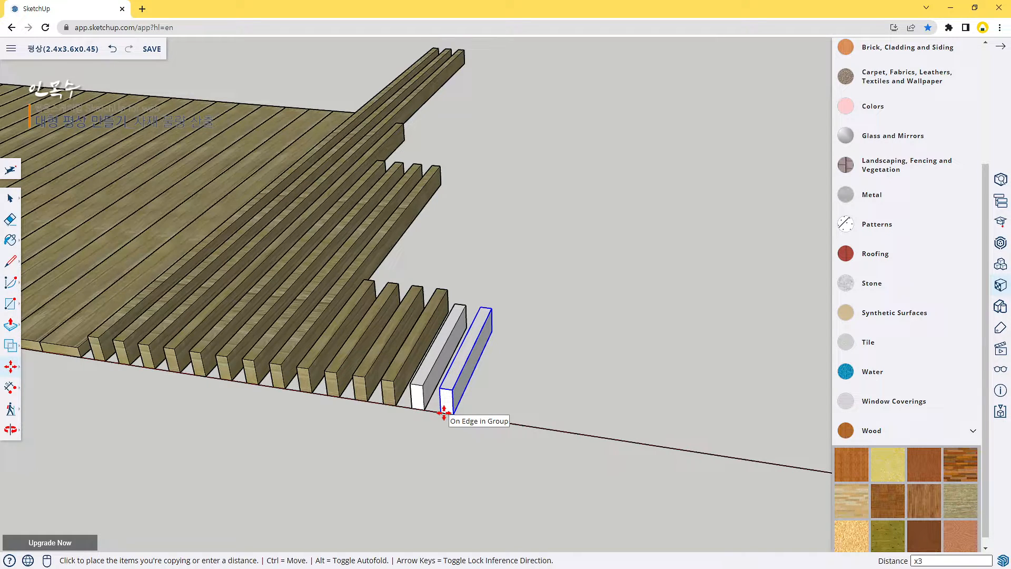
key("Return")
Paint all four laid-out end rails with the same olive-brown plank texture from the Wood materials.
middle_click_drag(469, 471, 510, 478)
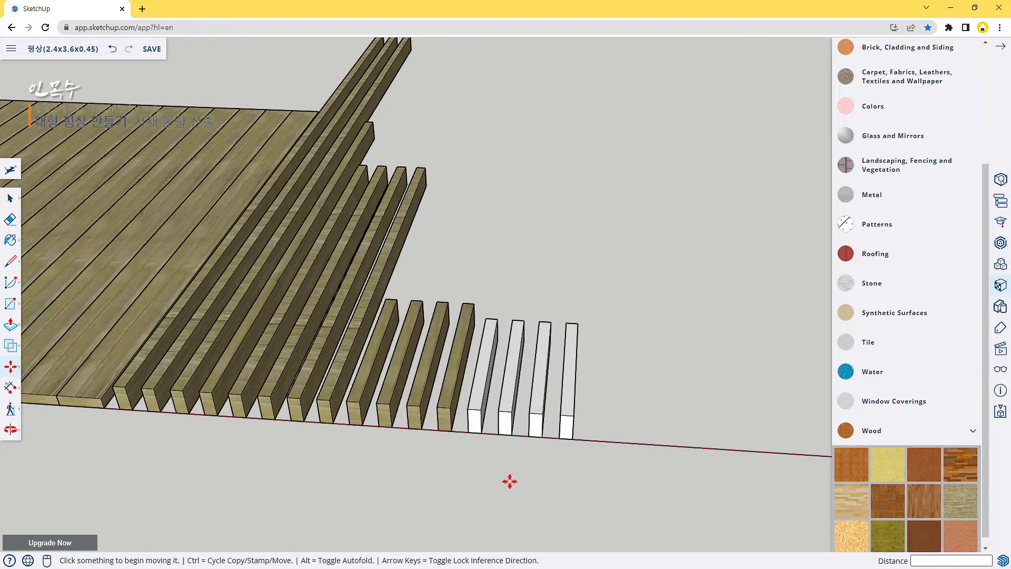
key("space")
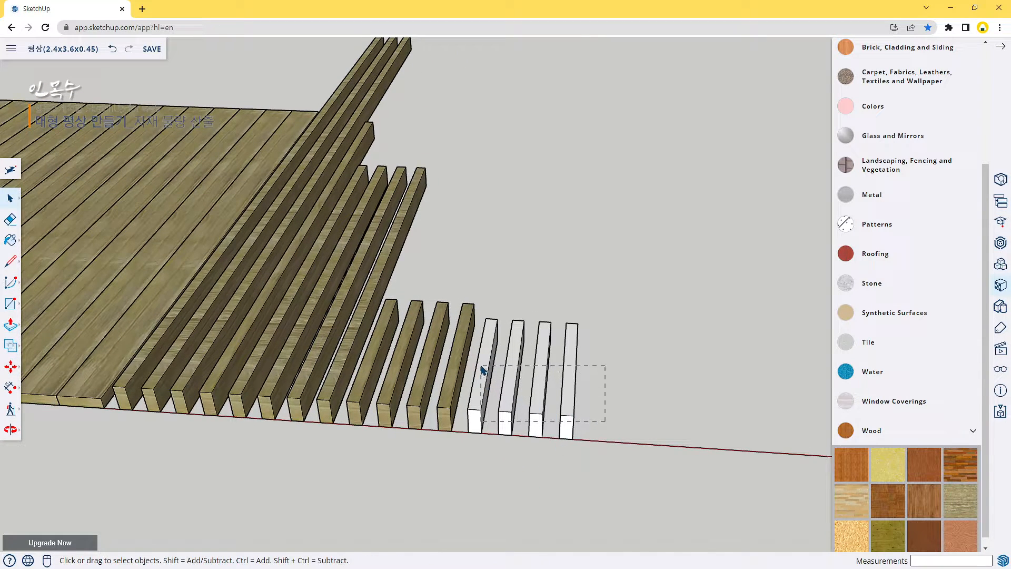
left_click_drag(481, 370, 483, 371)
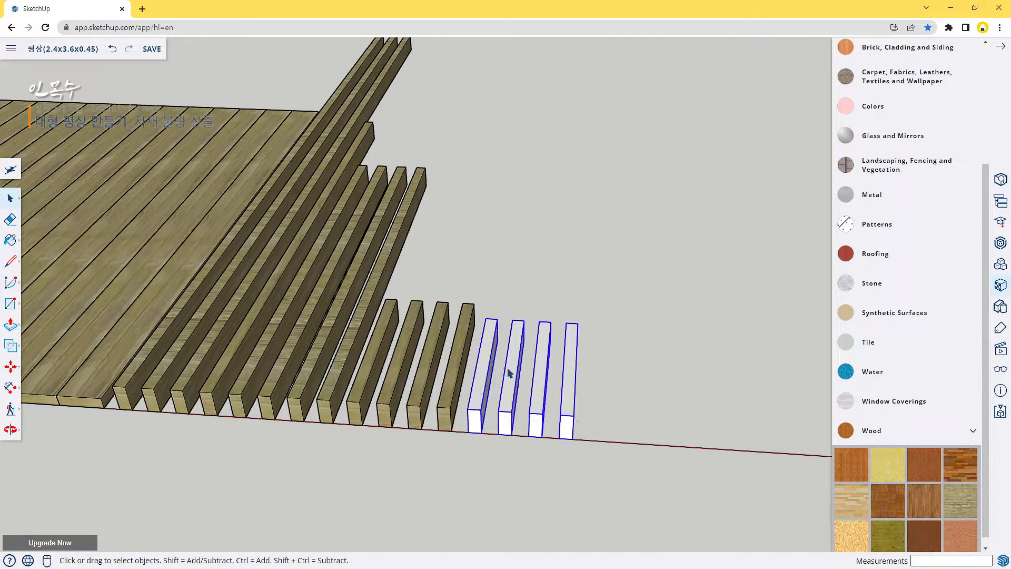
left_click(952, 500)
Delete the remaining end rails beside the front and rear posts of the original frame.
scroll(647, 406, "down", 5)
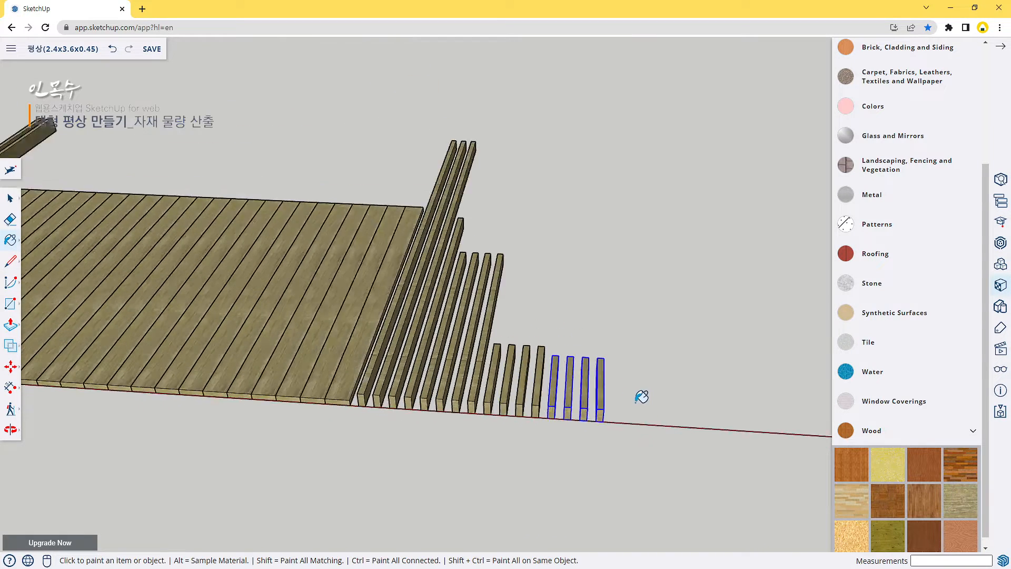
scroll(334, 398, "down", 4)
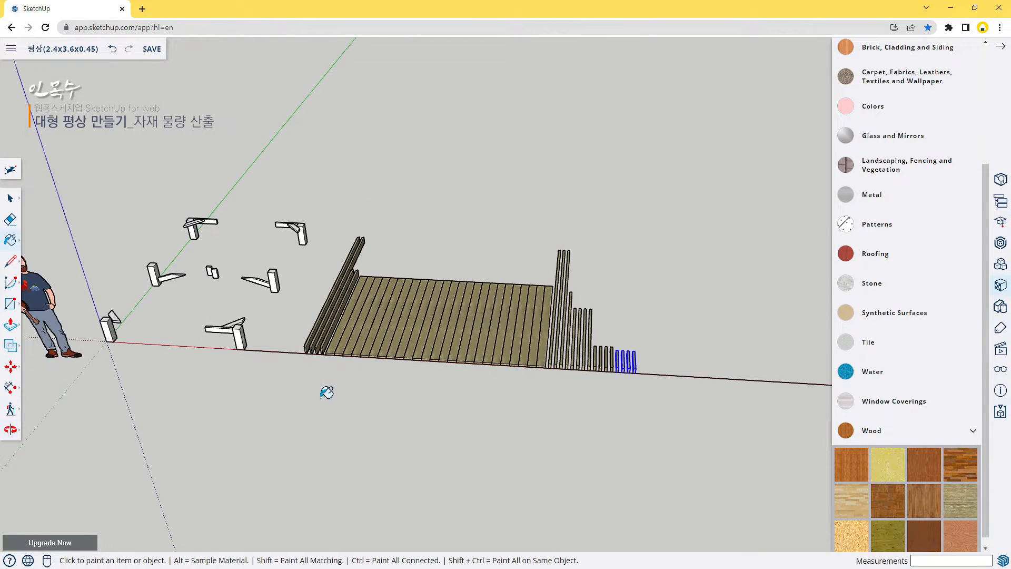
key("space")
scroll(213, 226, "up", 6)
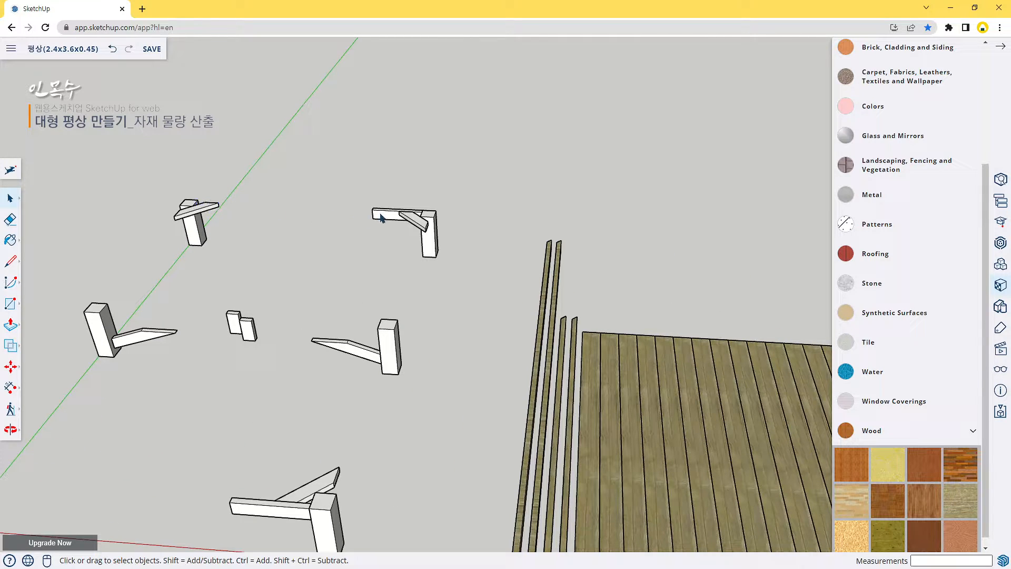
scroll(365, 408, "down", 5)
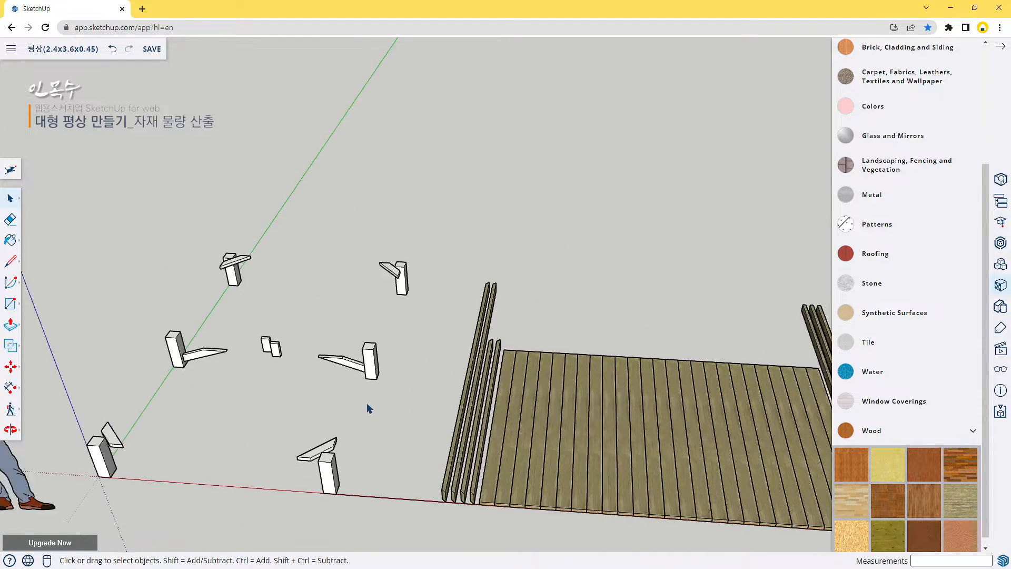
Move the diagonal brace from the middle post on the green axis over to the last painted end rail near the red axis.
middle_click_drag(409, 420, 334, 285)
scroll(336, 286, "up", 2)
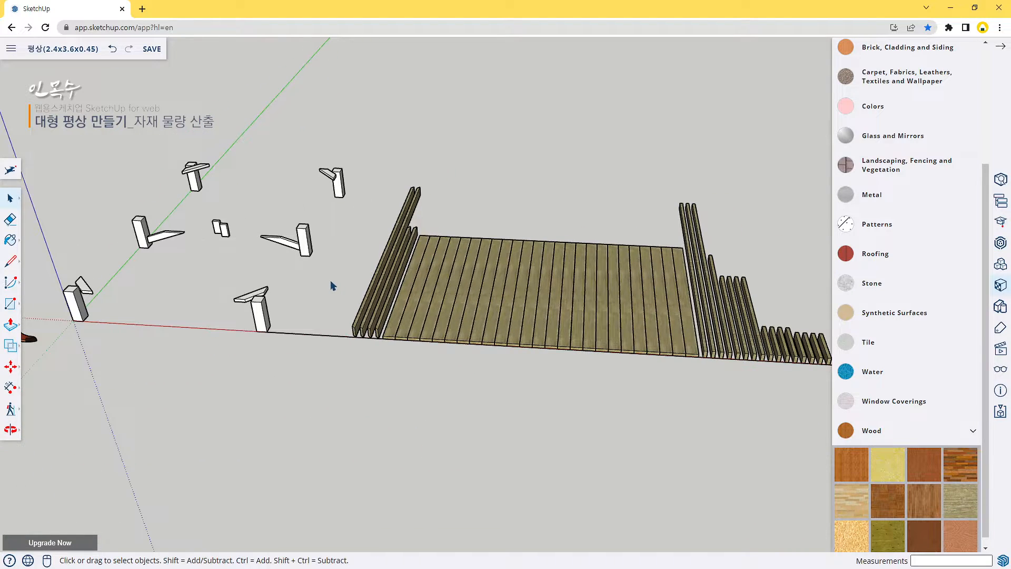
middle_click_drag(337, 279, 232, 294)
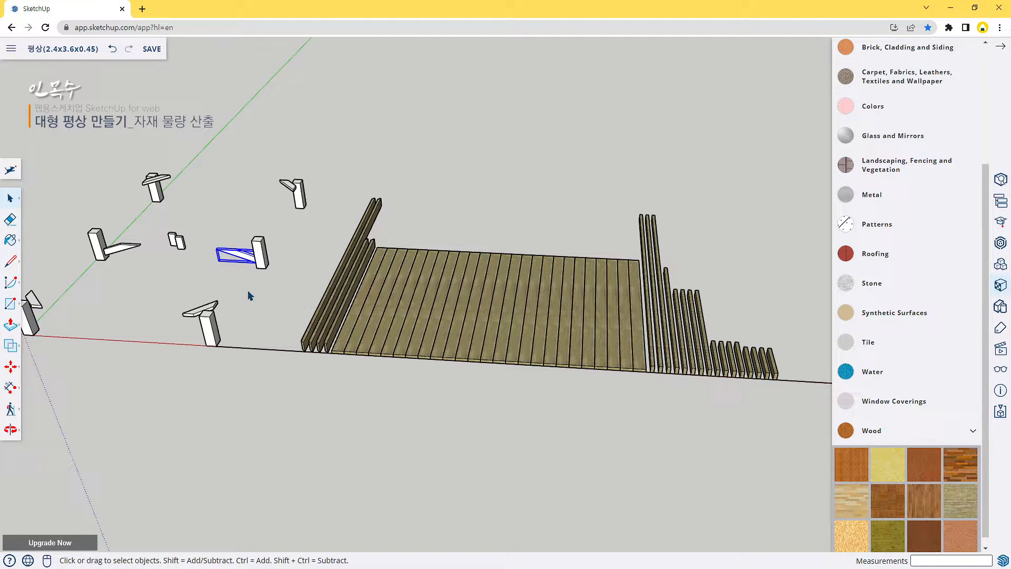
left_click(121, 256)
key("m")
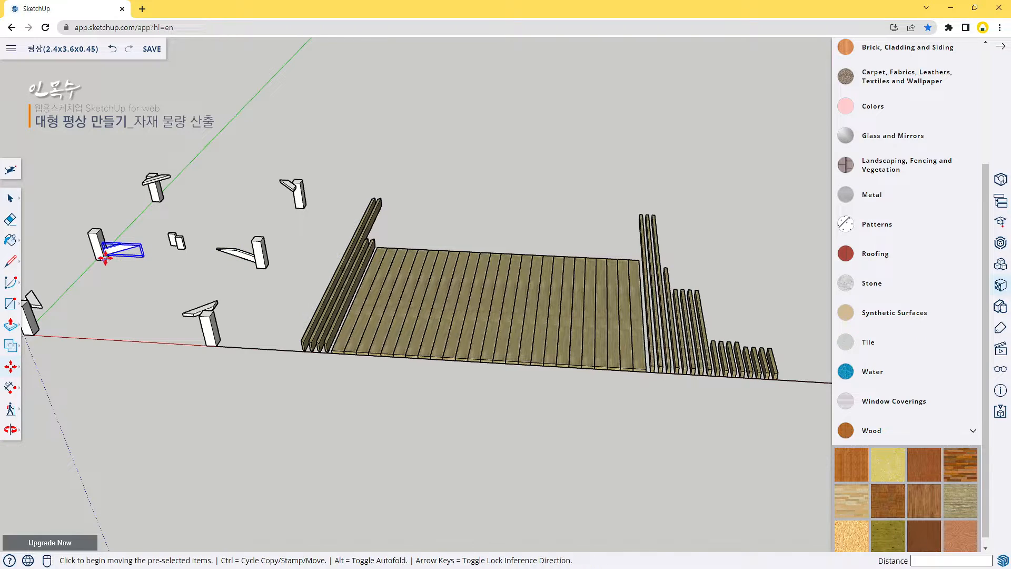
left_click(104, 259)
middle_click_drag(758, 408, 451, 388)
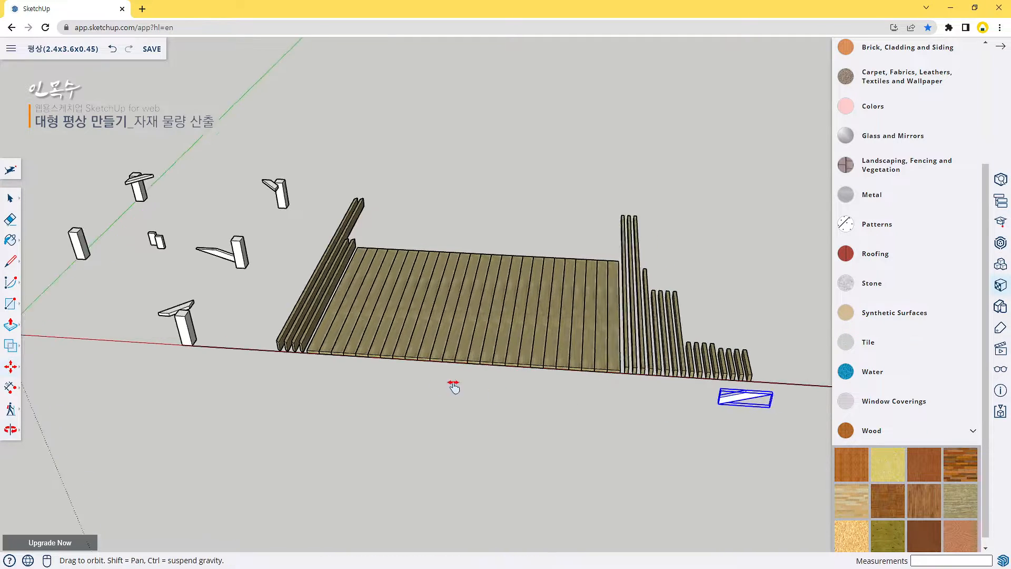
scroll(450, 363, "up", 5)
scroll(368, 332, "up", 8)
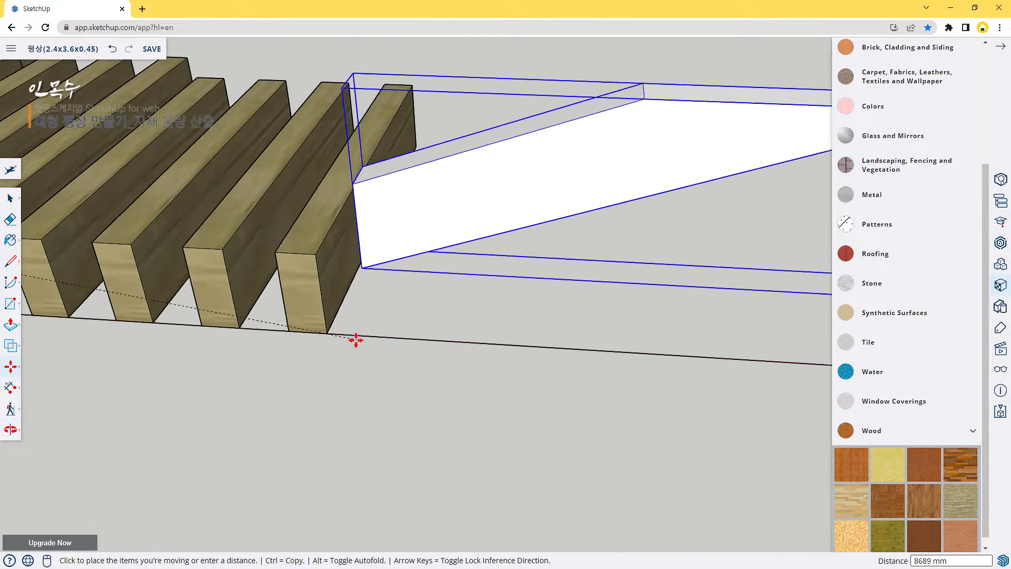
scroll(284, 323, "up", 4)
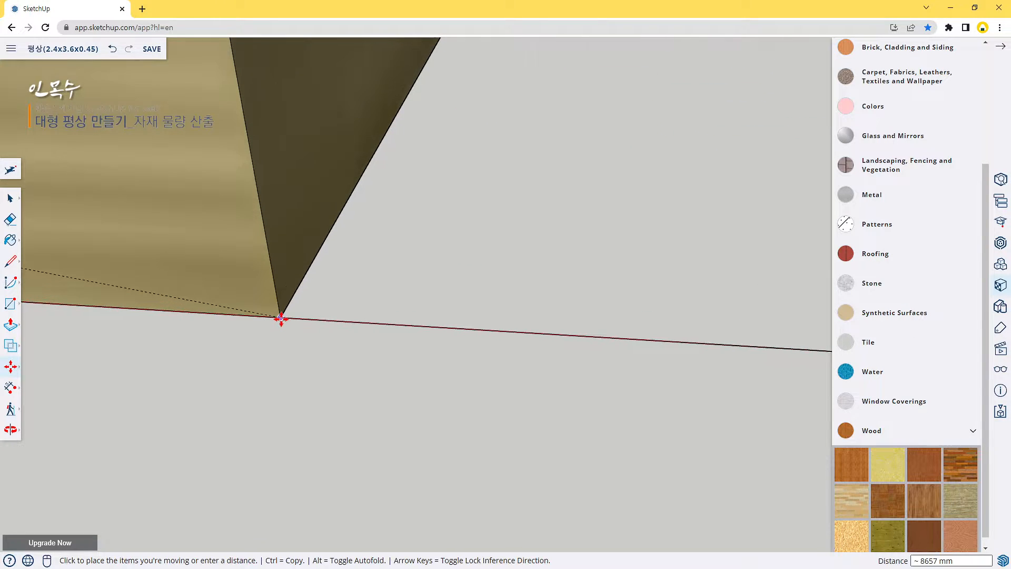
left_click(281, 319)
Move the brace by its lower front corner onto the last end rail's outer lower corner on the red axis.
scroll(453, 338, "down", 1)
scroll(452, 339, "down", 3)
scroll(542, 284, "up", 2)
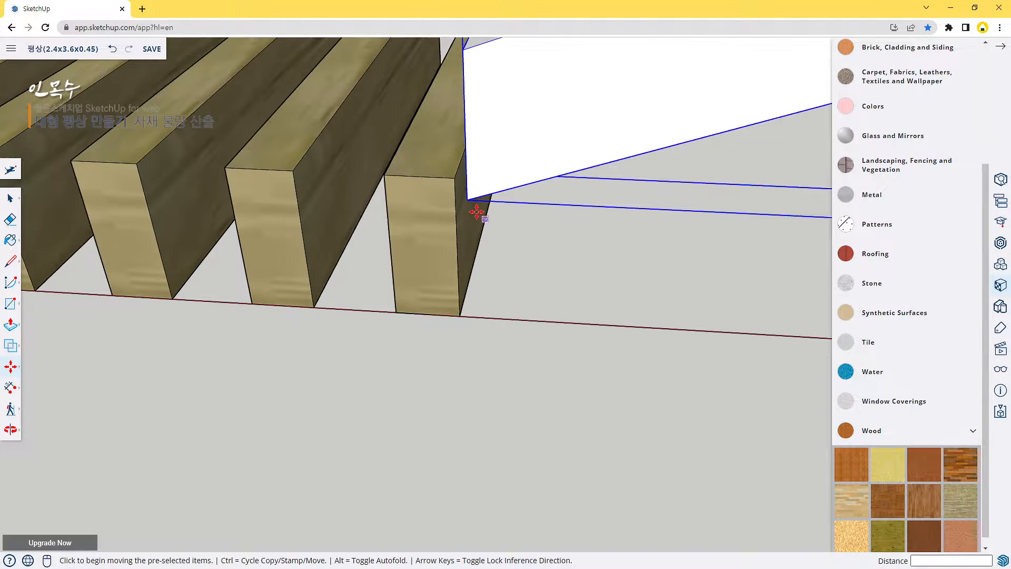
left_click(476, 202)
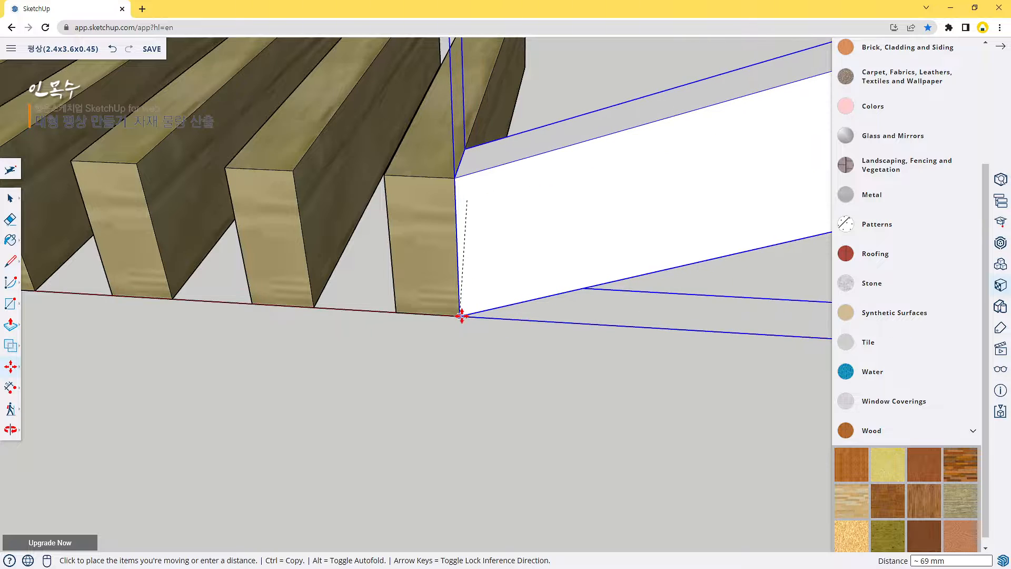
scroll(459, 315, "up", 4)
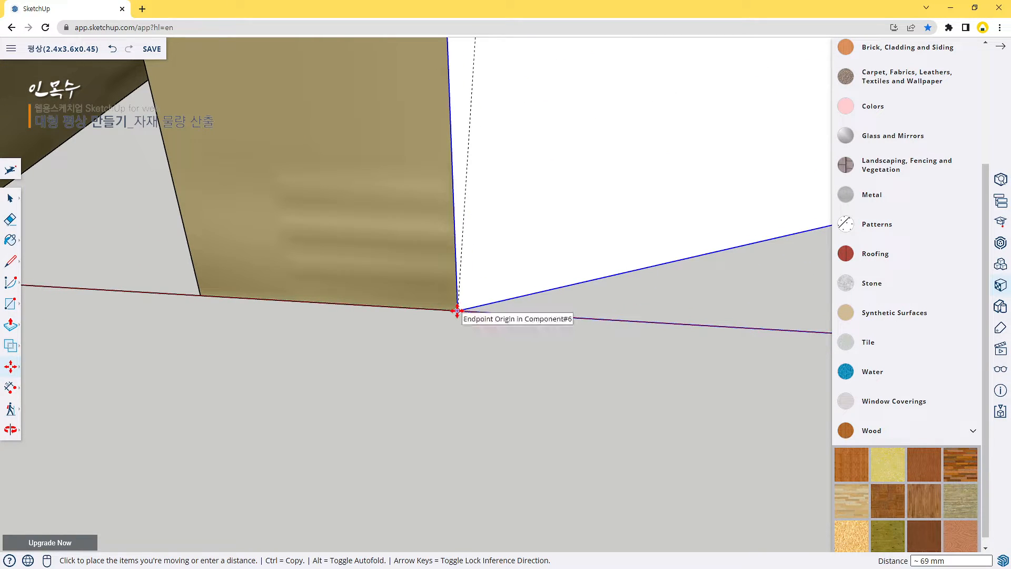
left_click(459, 310)
Rotate the diagonal brace about the red axis so that it lies flat.
scroll(586, 342, "down", 4)
scroll(646, 371, "down", 3)
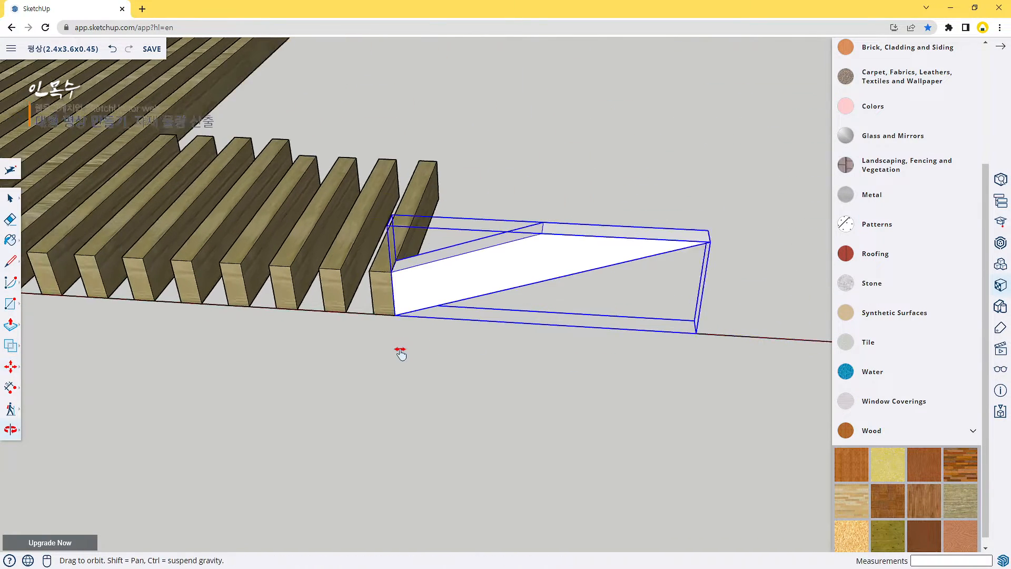
scroll(453, 348, "up", 1)
middle_click_drag(453, 347, 307, 404)
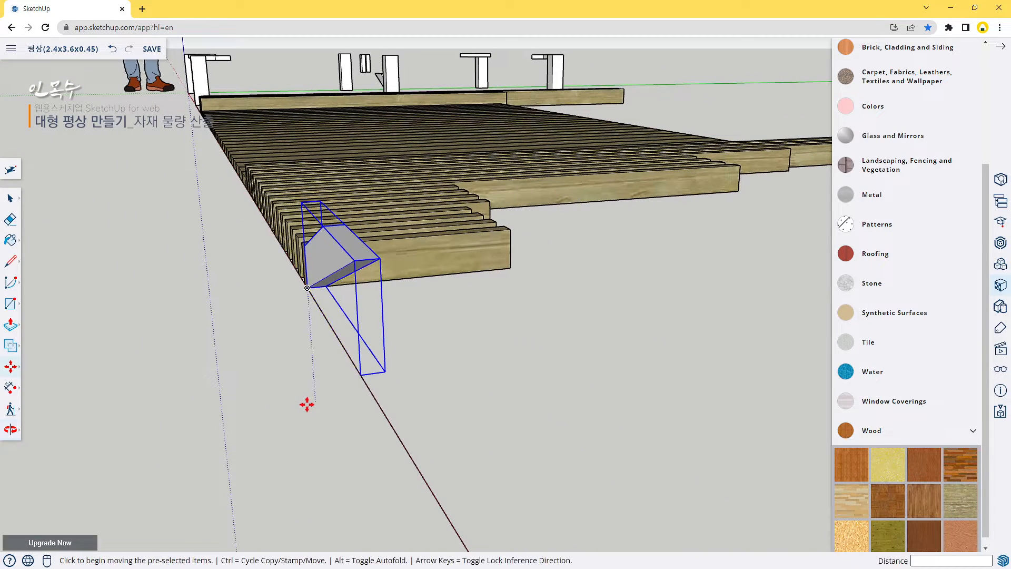
key("q")
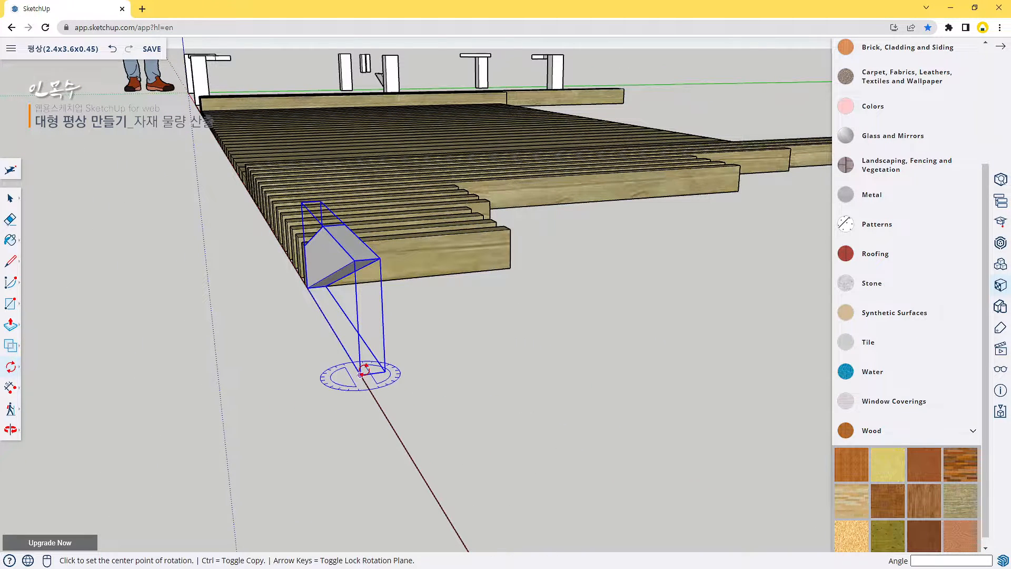
left_click(357, 301)
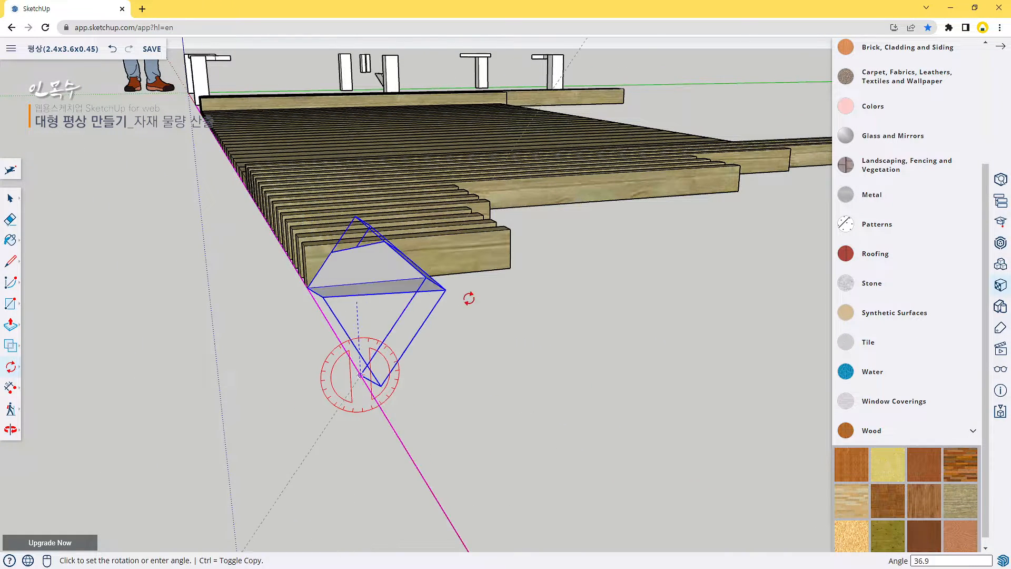
left_click(500, 355)
Raise the flat brace by its lower corner onto the last end rail's outer lower corner on the red axis.
middle_click_drag(287, 379, 442, 410)
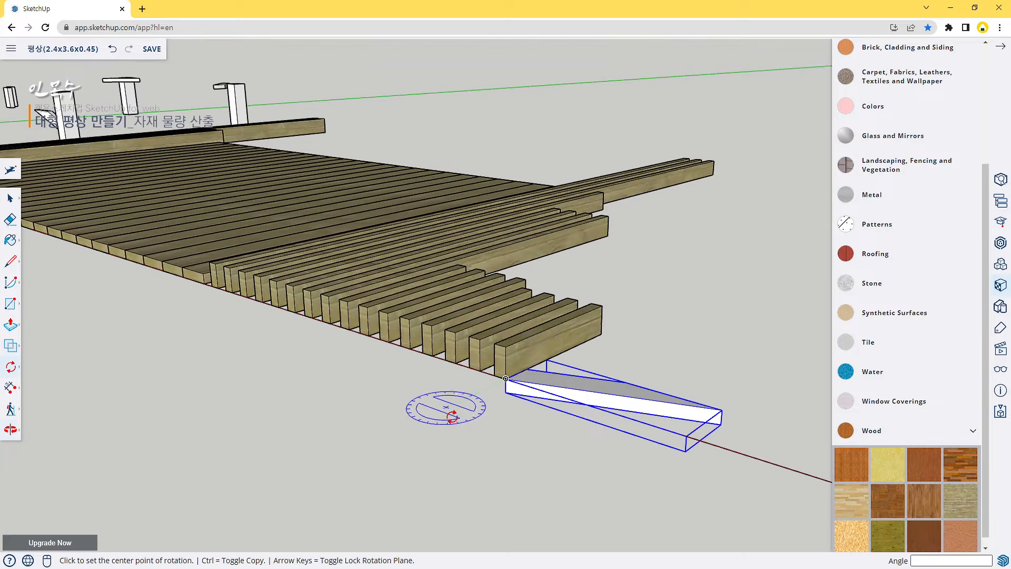
key("m")
left_click(505, 392)
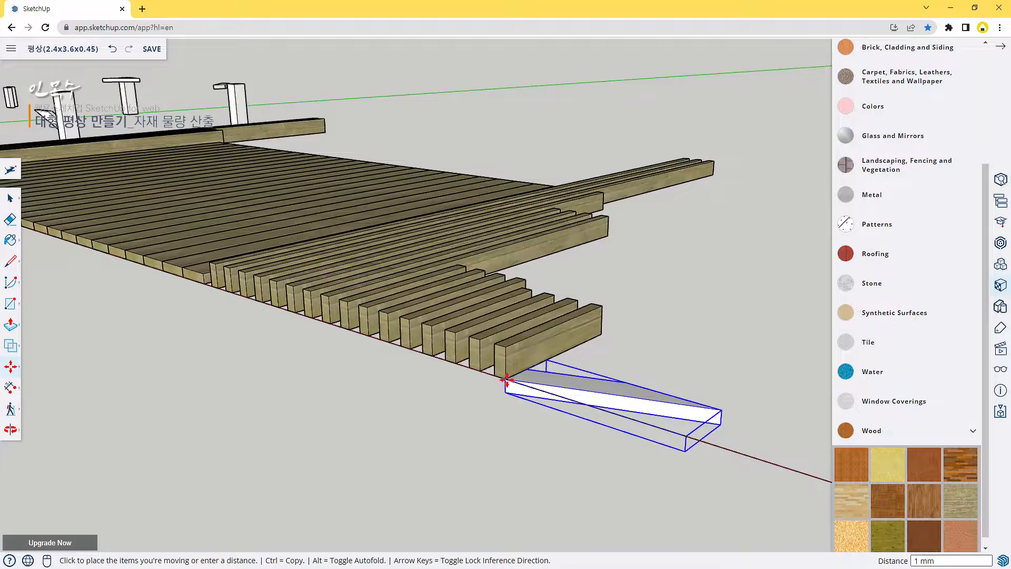
left_click(505, 379)
Rotate the flat brace 90° about its upper rear corner so its length runs along the green axis.
middle_click_drag(586, 438, 455, 466)
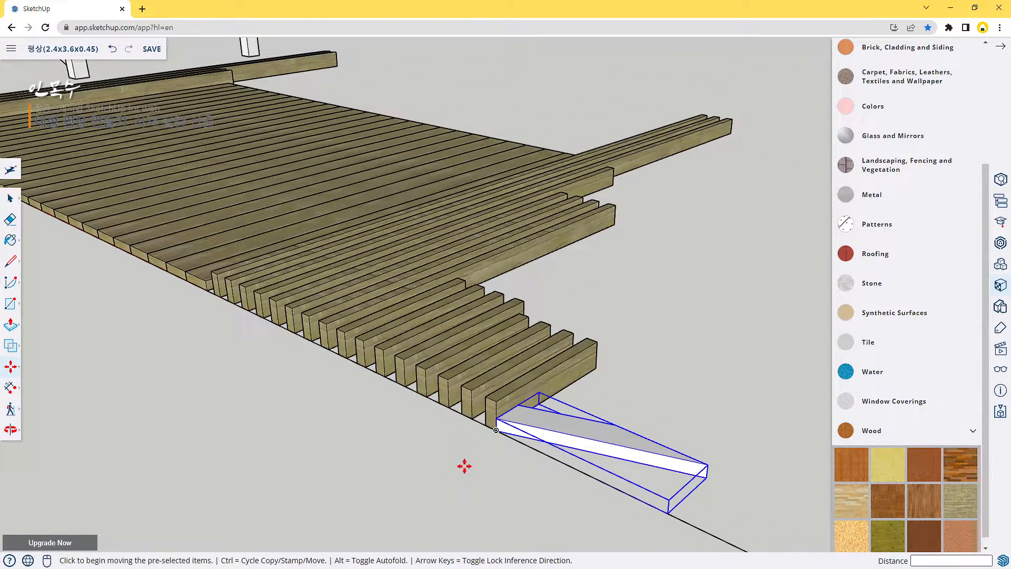
key("q")
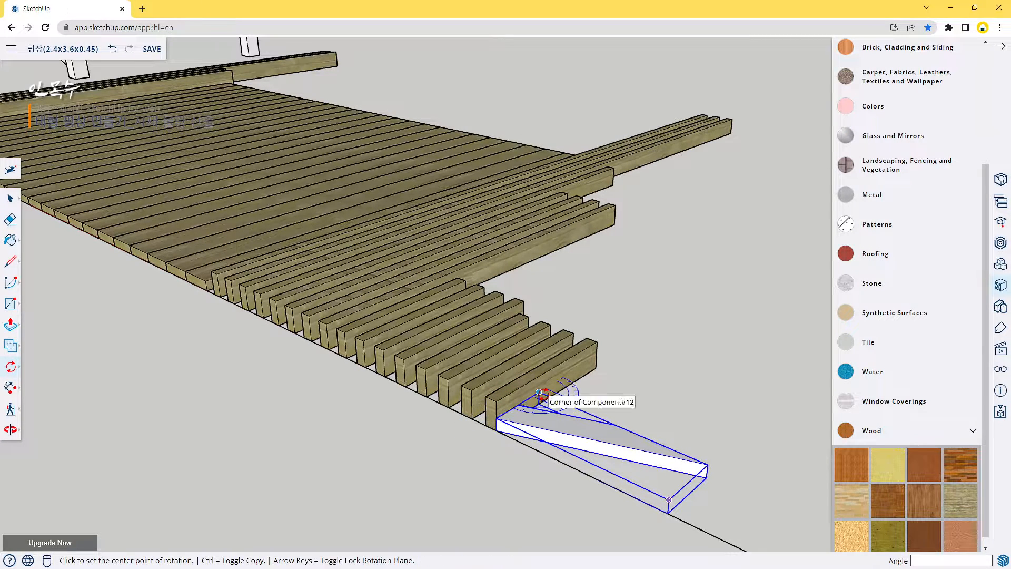
left_click(539, 392)
left_click(602, 418)
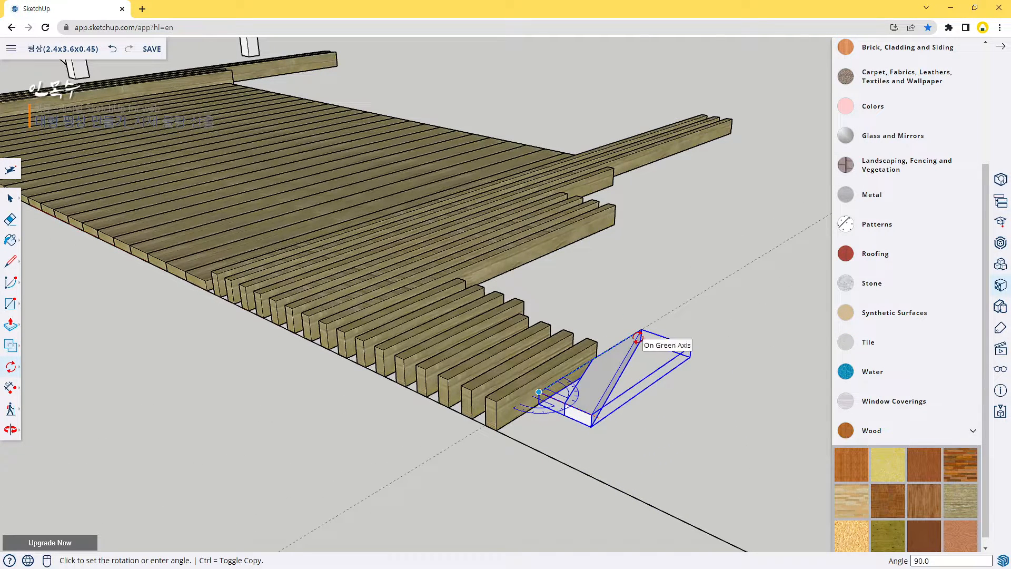
left_click(637, 337)
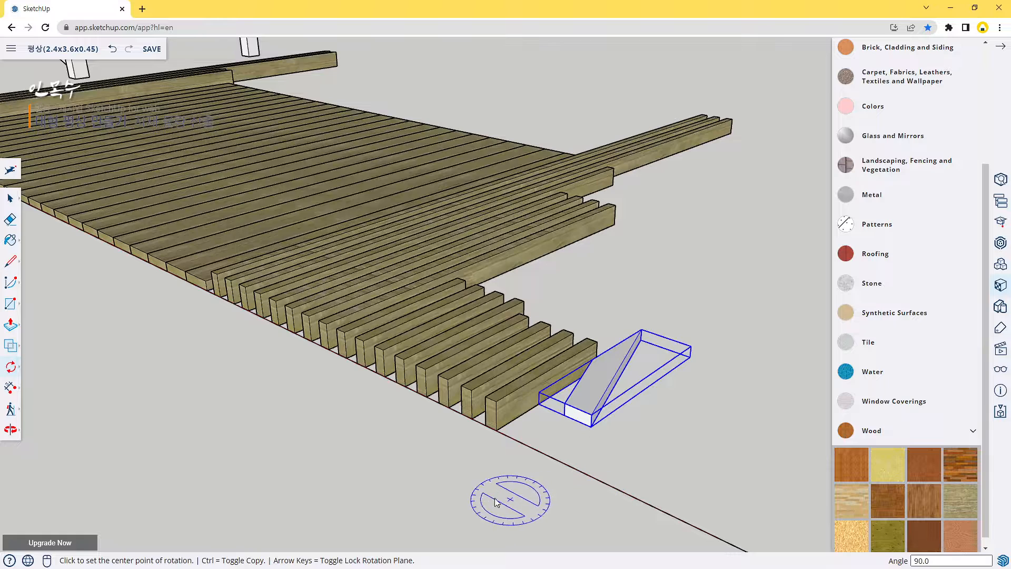
Move the flat diagonal brace by its lower front corner onto the last end rail's outer lower corner on the red axis.
middle_click_drag(521, 497, 606, 484)
key("m")
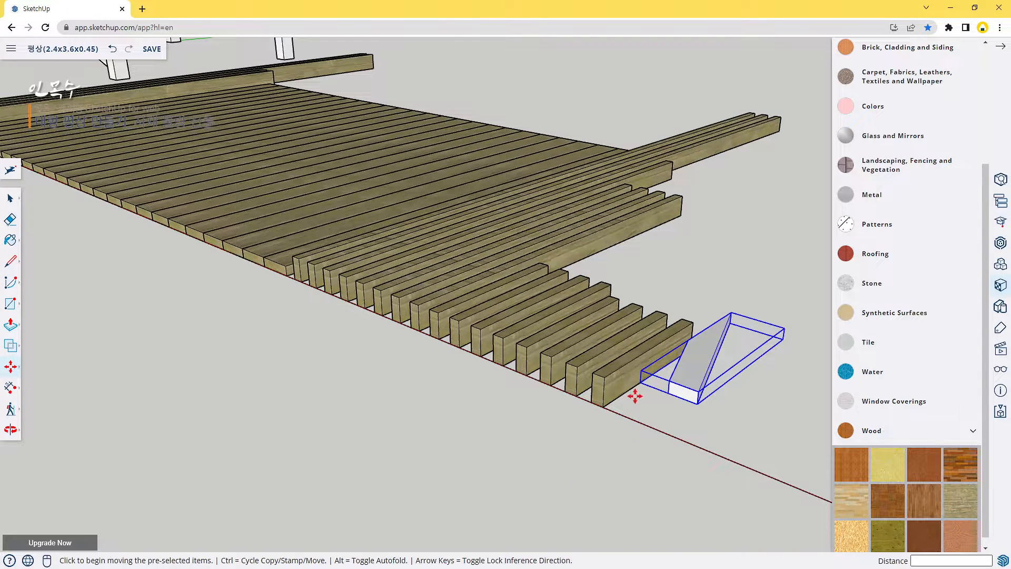
left_click(640, 380)
left_click(600, 406)
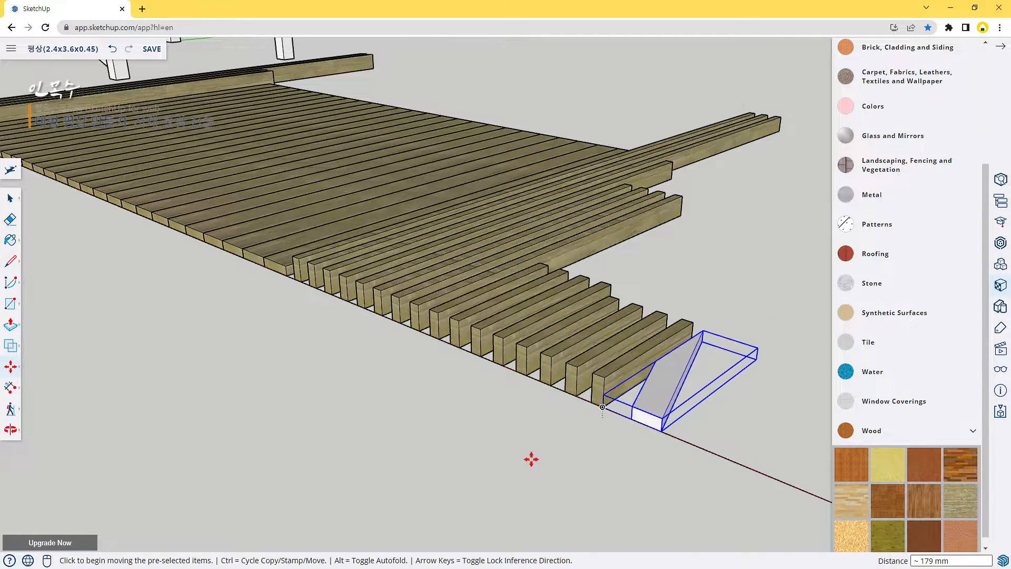
middle_click_drag(530, 458, 447, 453)
middle_click_drag(516, 440, 470, 461)
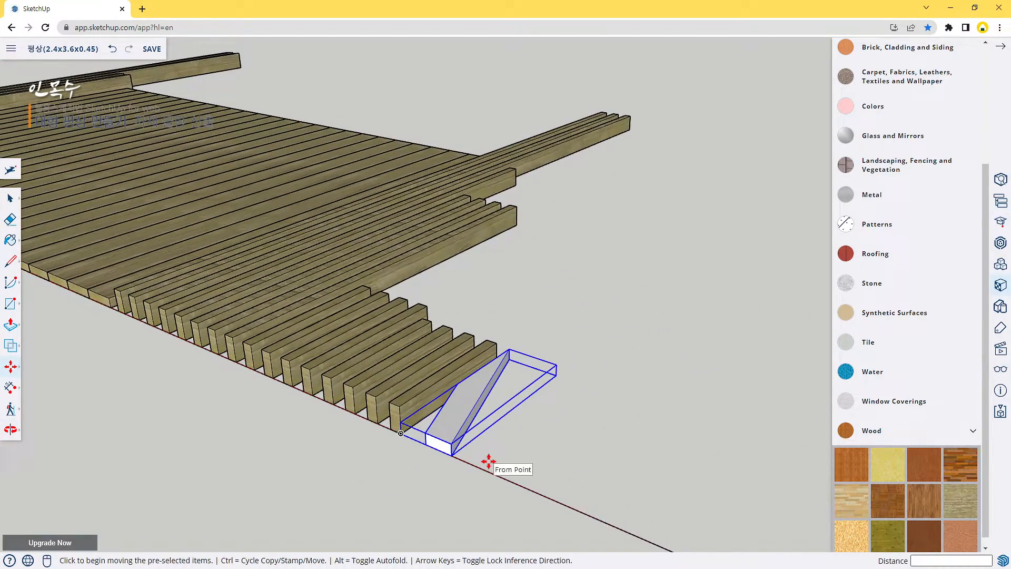
Rotate the flat brace about its outer upper front corner until its long slanted edge follows the green axis.
key("q")
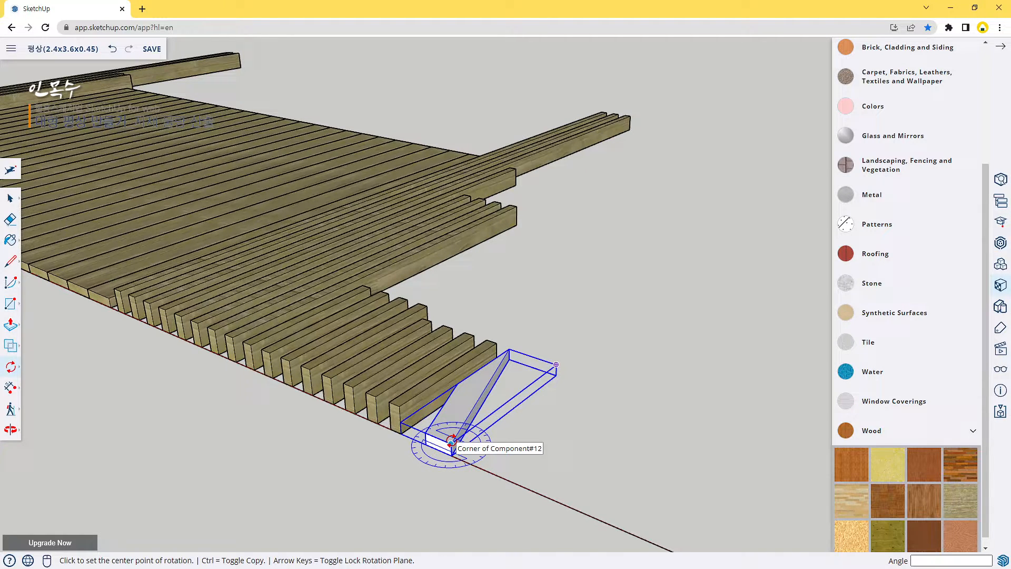
left_click(451, 441)
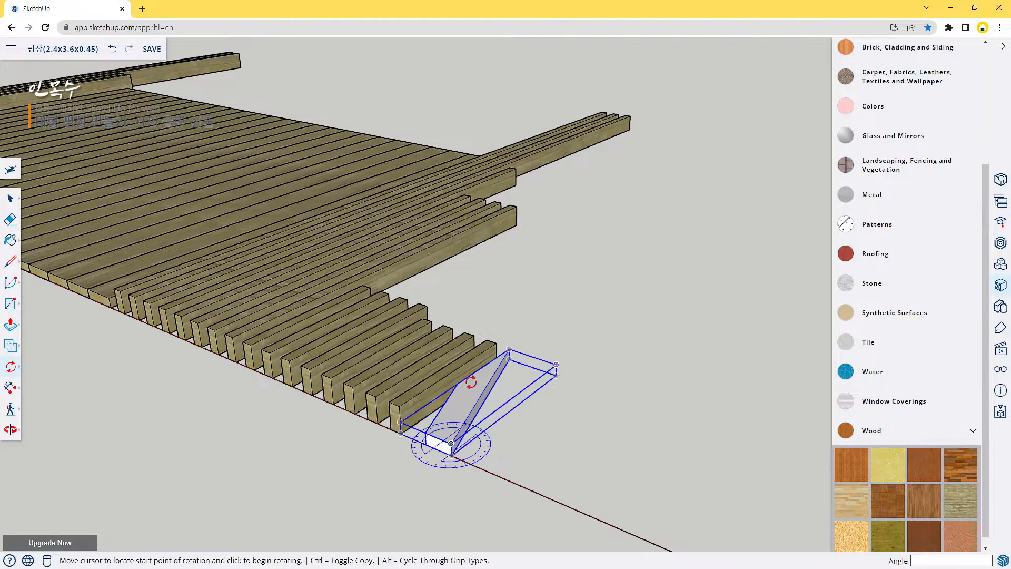
left_click(510, 348)
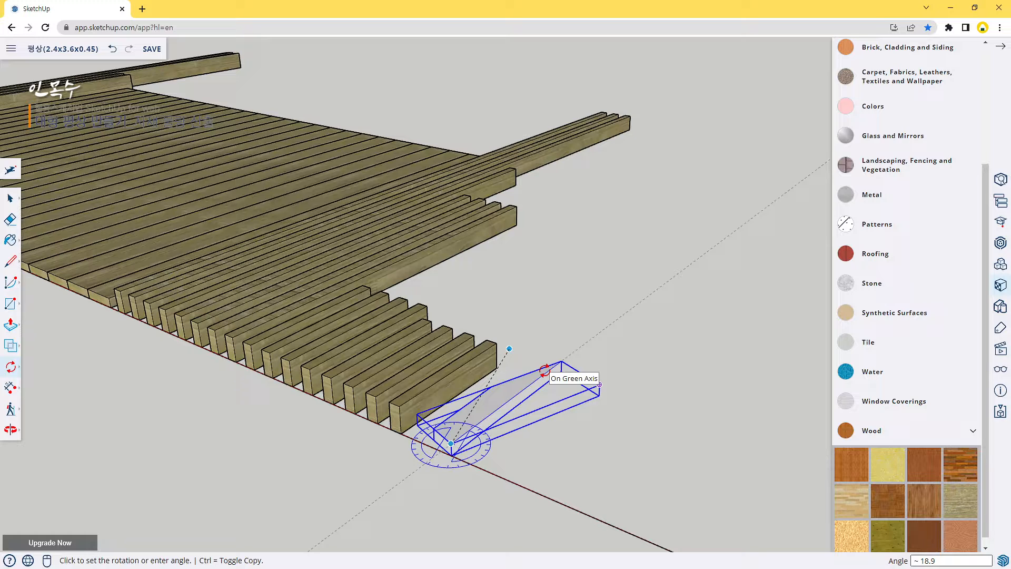
left_click(544, 370)
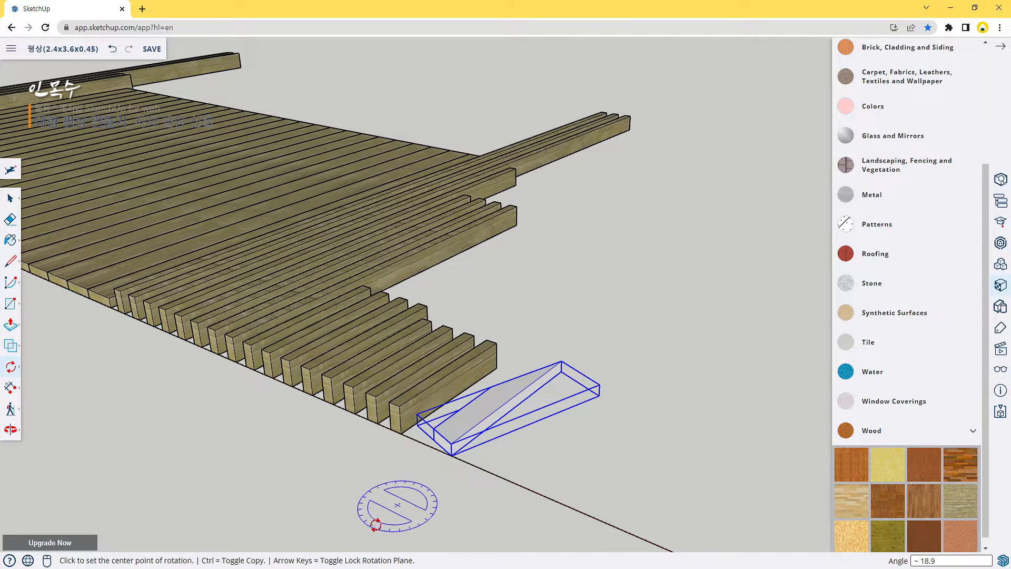
Bring the brace's front end against the last end rail's side and offset it 50 mm away along the red axis.
middle_click_drag(376, 524, 558, 482)
middle_click_drag(655, 418, 411, 422)
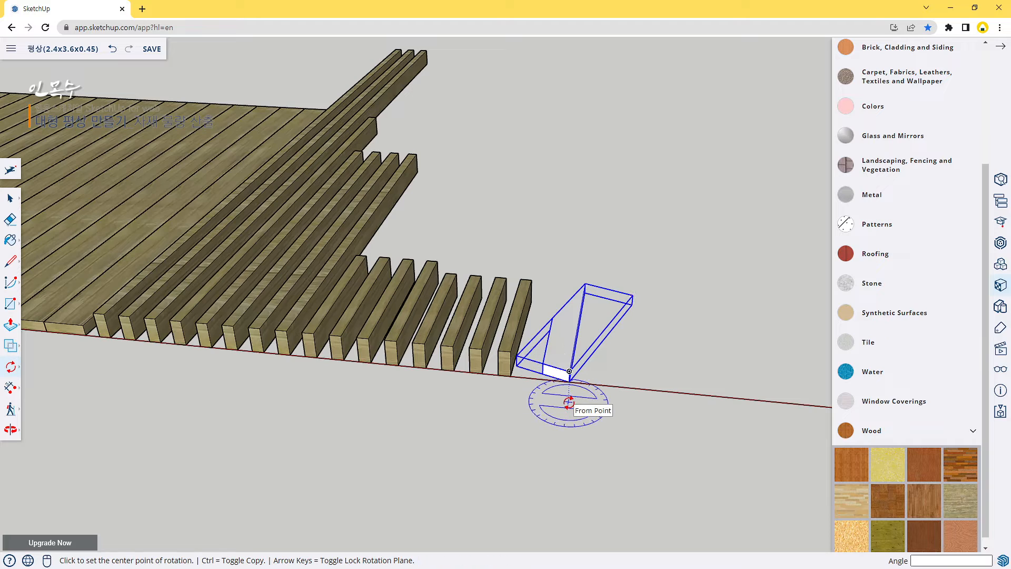
scroll(536, 395, "up", 4)
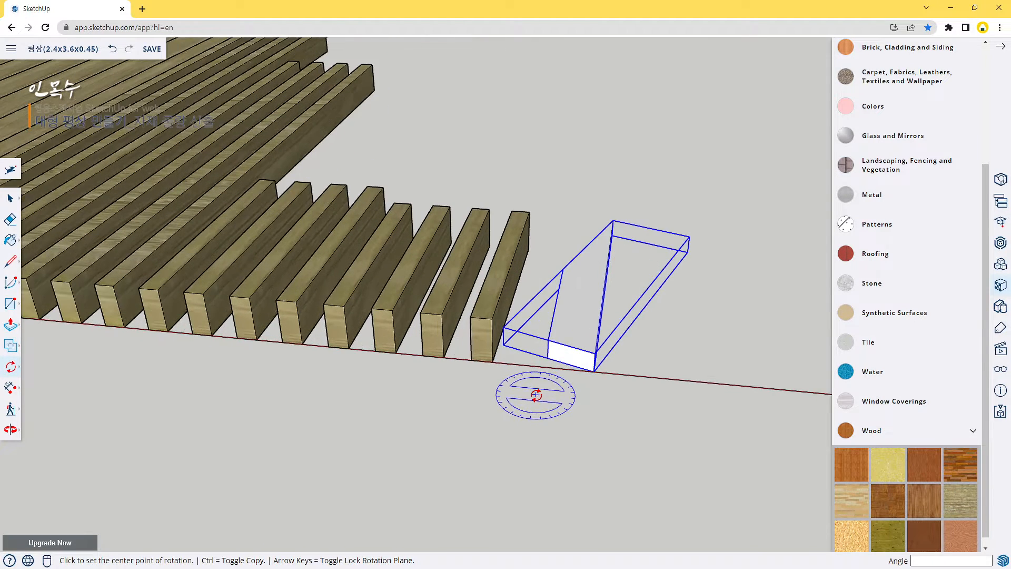
scroll(536, 395, "up", 4)
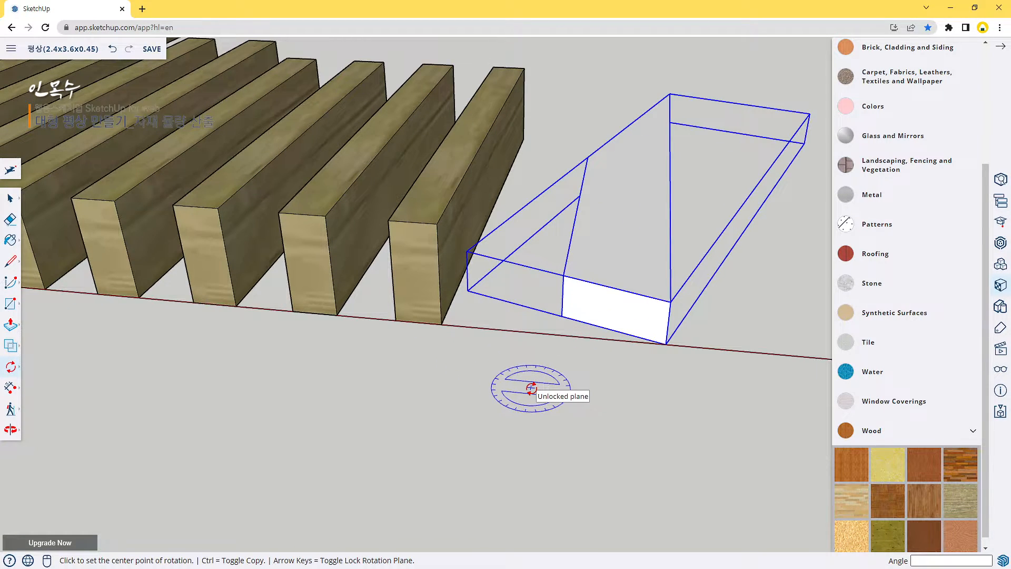
key("m")
left_click(561, 318)
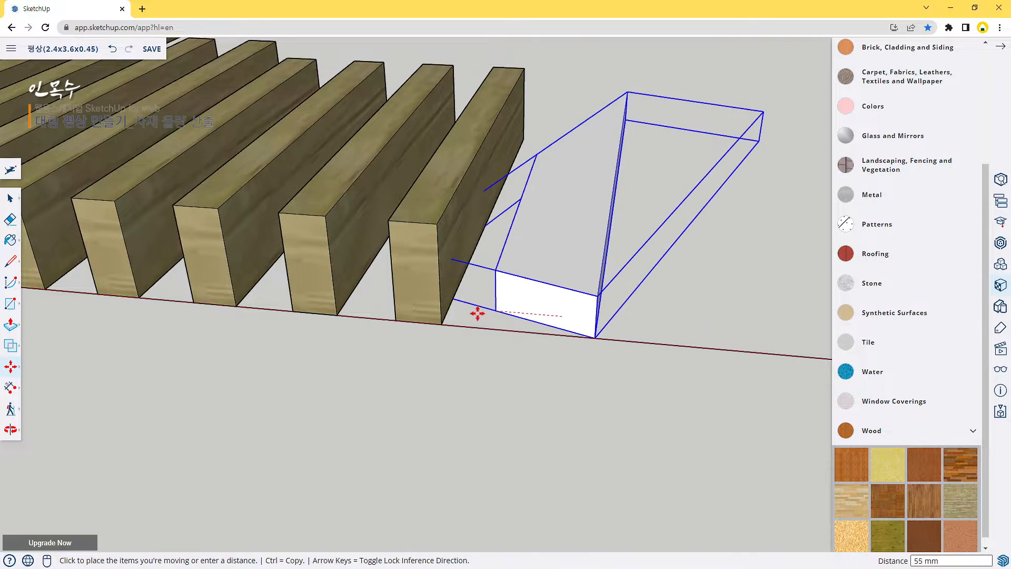
left_click(451, 305)
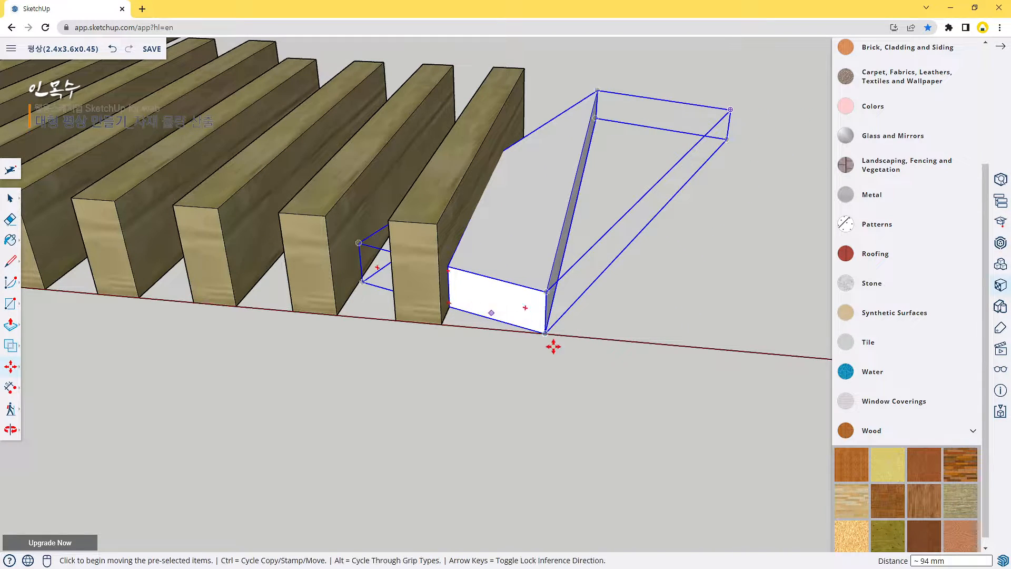
left_click(451, 308)
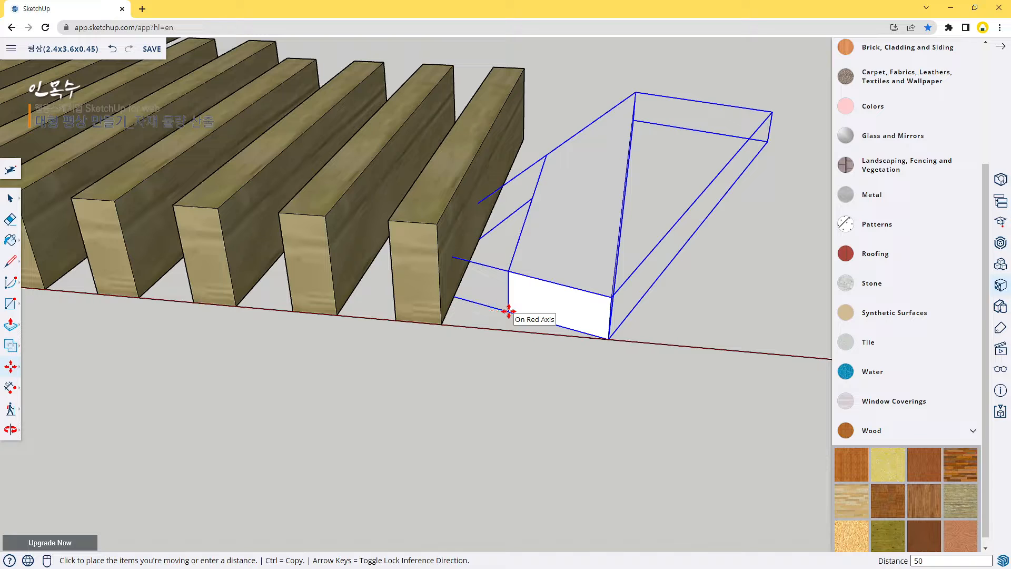
left_click(508, 311)
Copy the flat brace 139 mm along the red axis from its lower front corner.
scroll(558, 354, "down", 5)
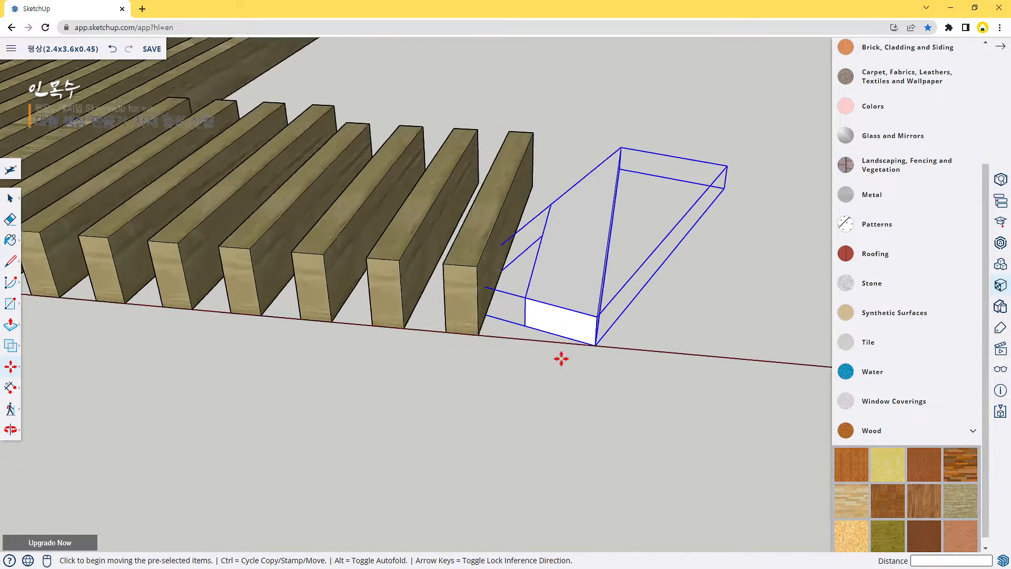
scroll(554, 358, "up", 2)
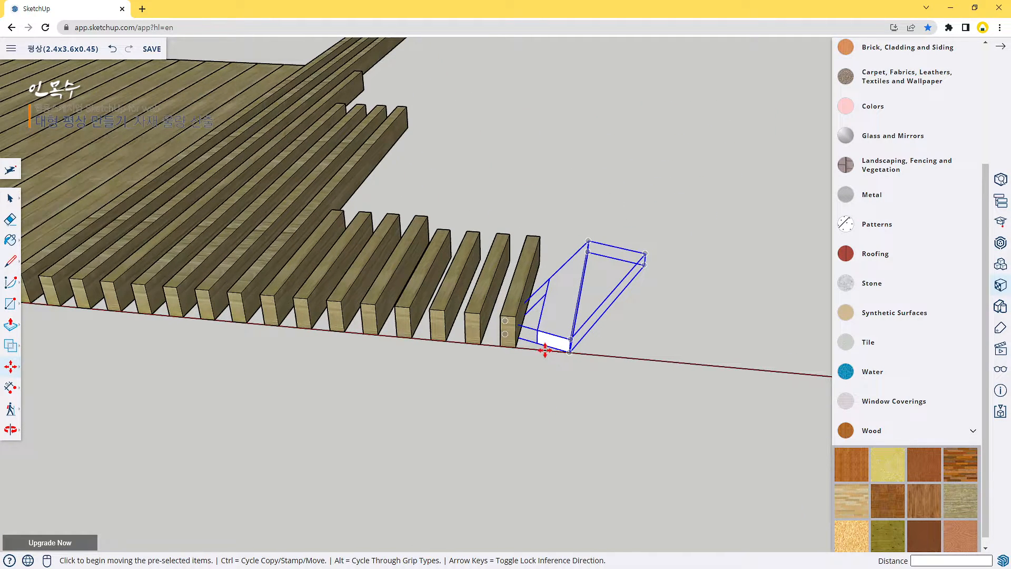
key("ctrl")
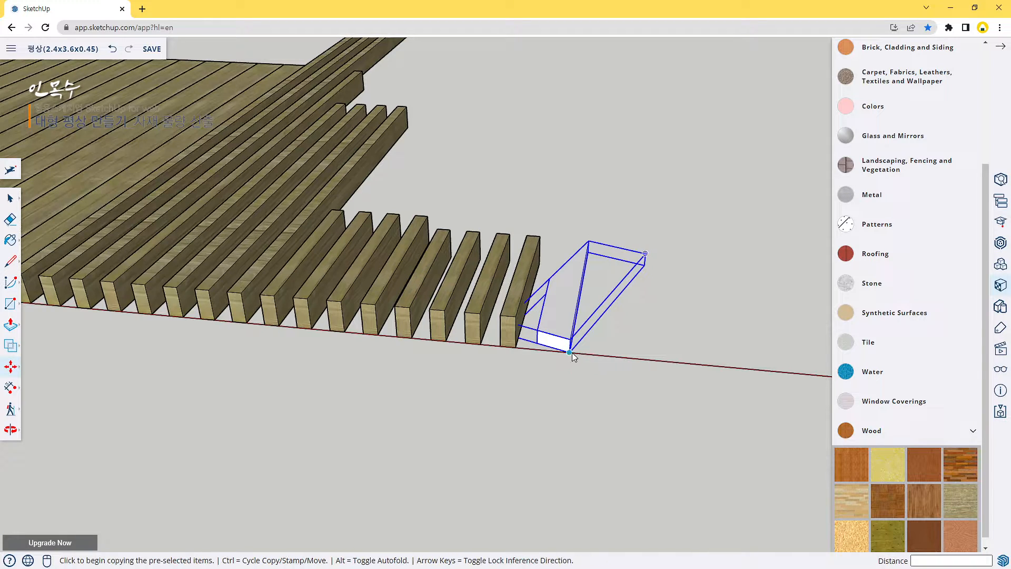
left_click(569, 351)
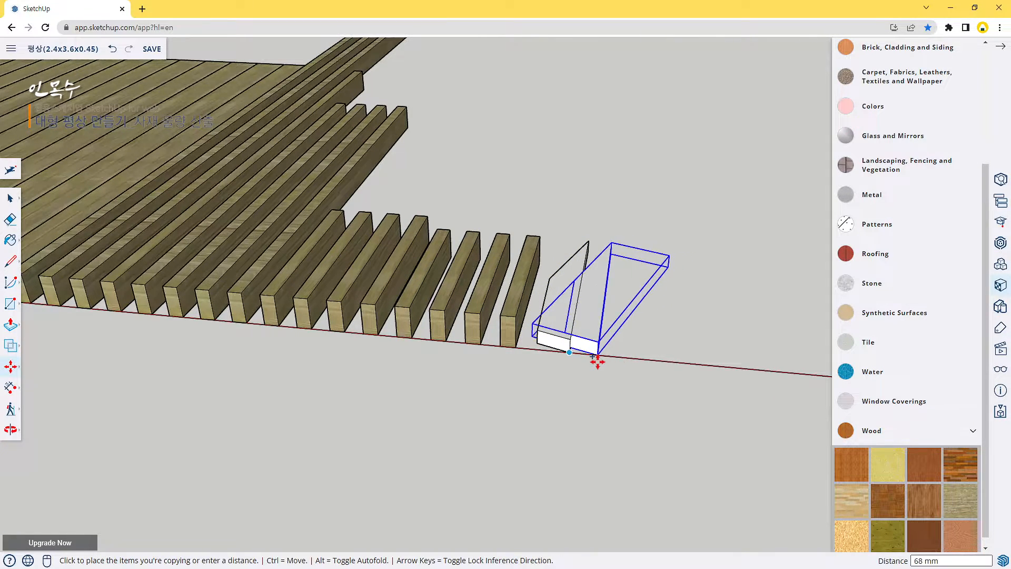
left_click(635, 359)
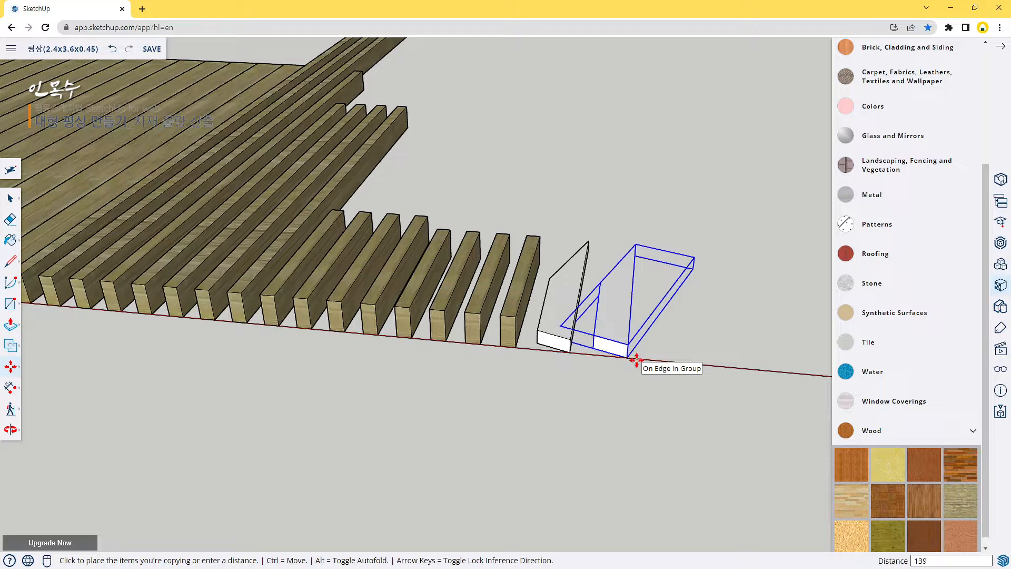
Paint both laid-out braces with the same weathered wood plank material as the other pieces.
middle_click_drag(635, 359, 605, 350)
key("space")
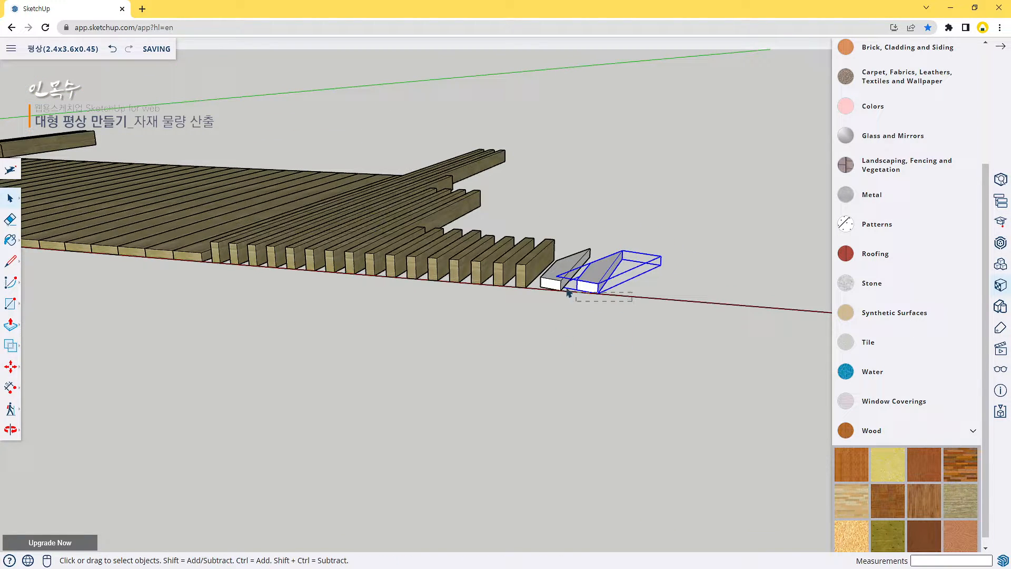
left_click(875, 496)
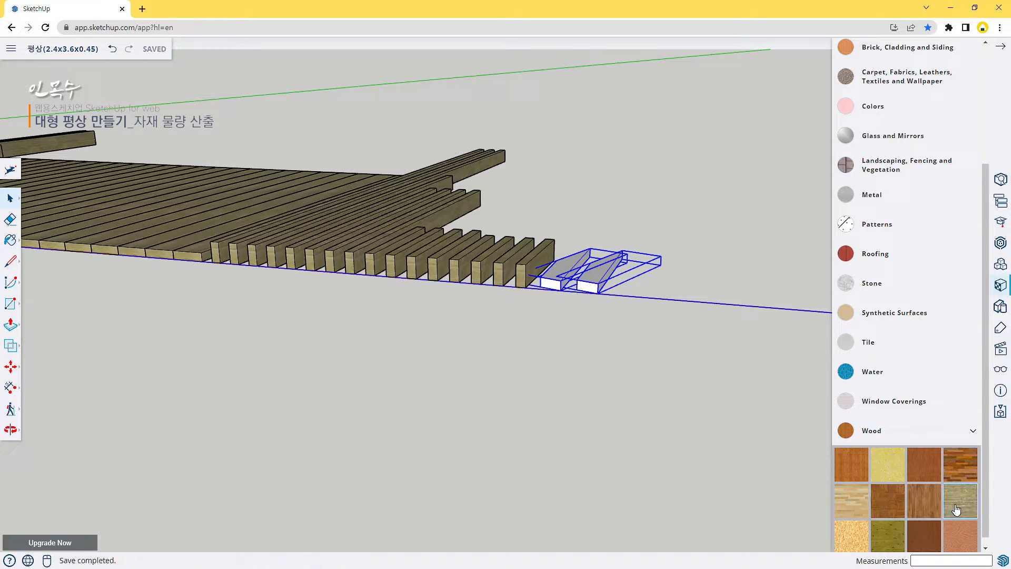
left_click(601, 273)
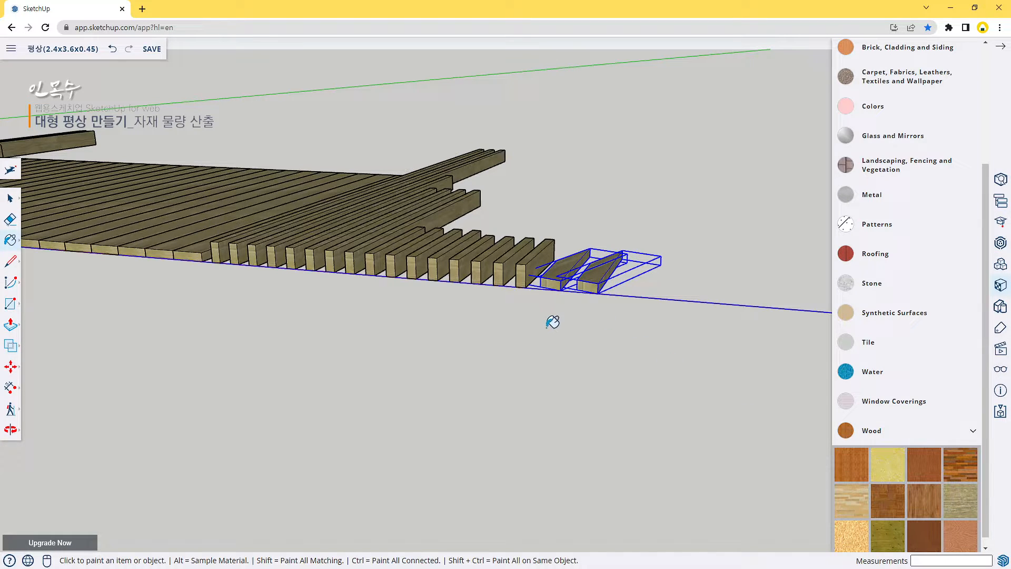
Delete the leftover diagonal brace attached to the middle post on the platform's side nearest the laid-out pieces.
mouse_move(552, 322)
middle_mouse_down()
mouse_move(548, 363)
mouse_move(623, 409)
mouse_move(590, 437)
mouse_move(735, 345)
mouse_move(715, 350)
middle_mouse_up()
middle_click_drag(461, 420, 465, 361)
middle_click_drag(297, 374, 495, 337)
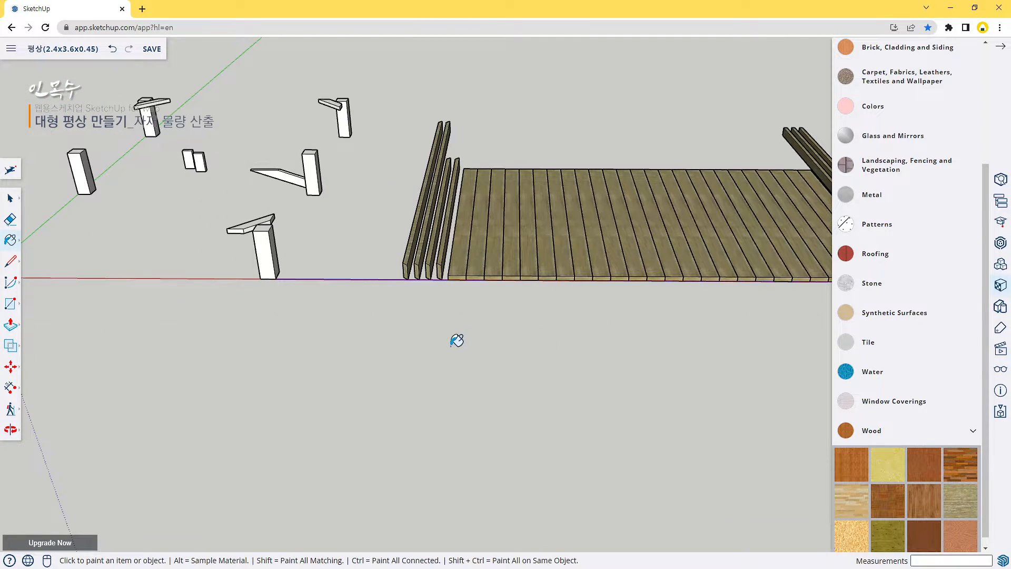
key("space")
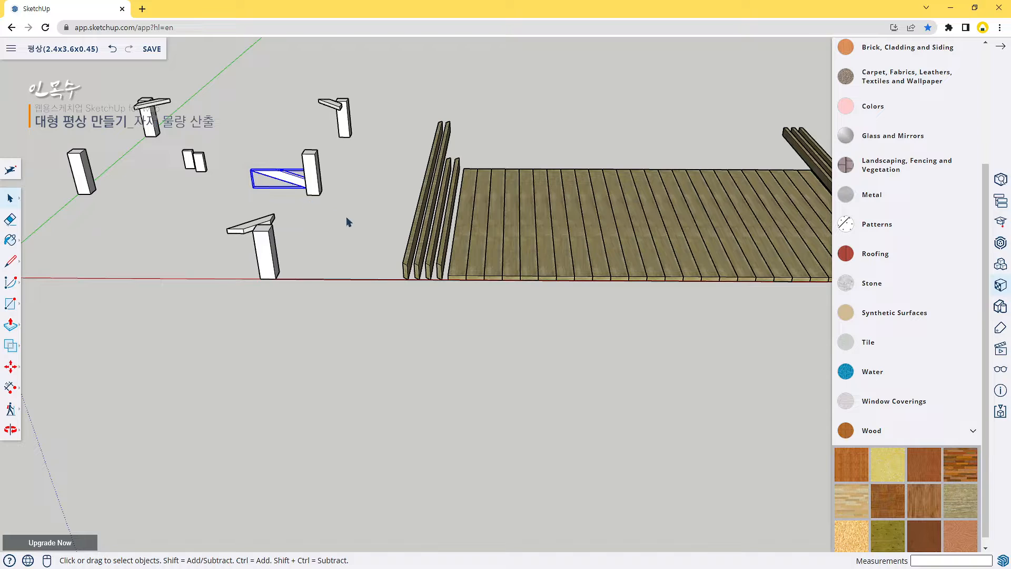
Move the front corner post's diagonal brace by its lower corner onto the second laid-out brace's outer lower corner on the red axis.
middle_click_drag(499, 393, 325, 341)
scroll(335, 338, "down", 2)
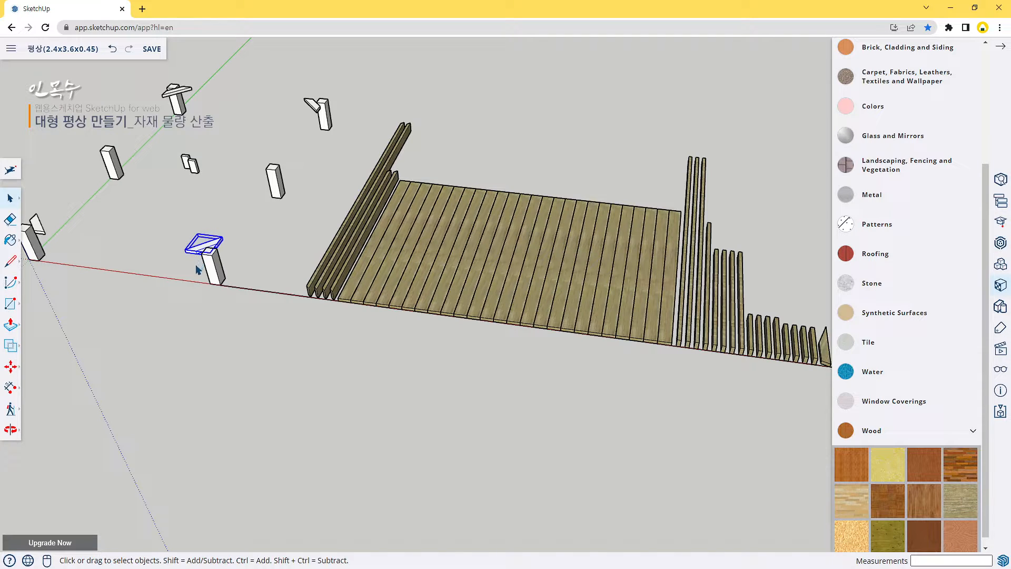
key("m")
left_click(186, 255)
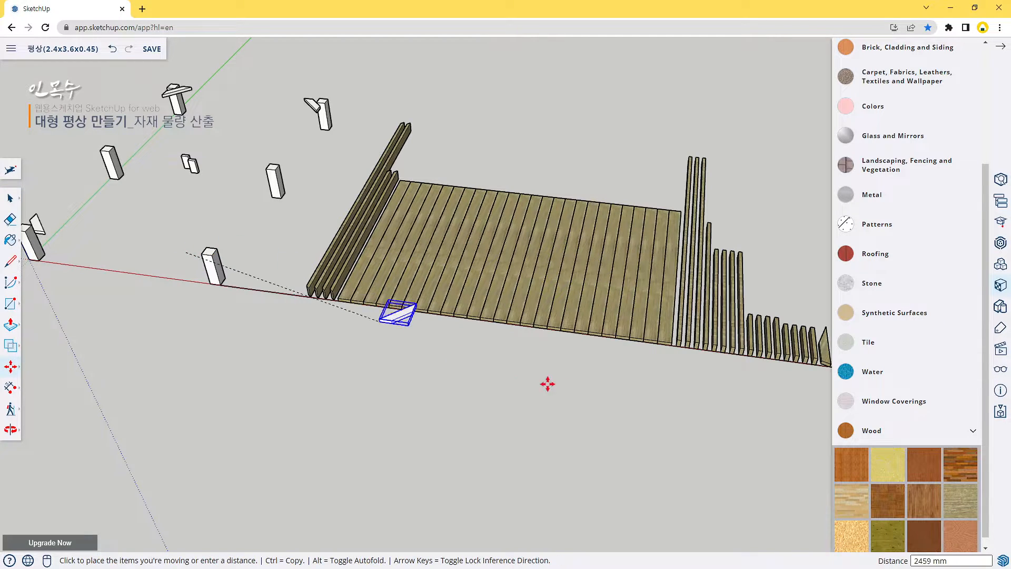
scroll(291, 352, "up", 4)
scroll(424, 315, "up", 6)
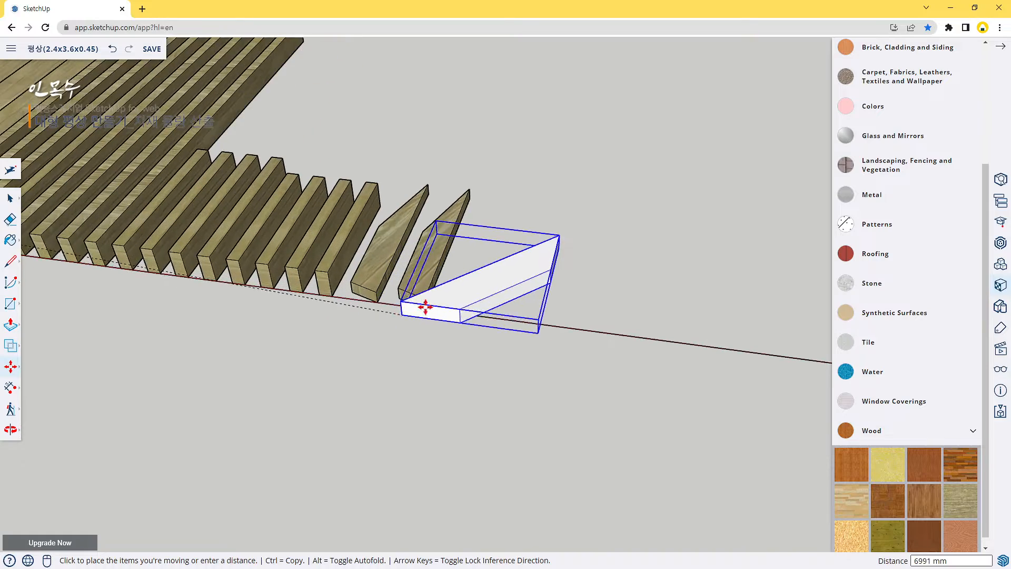
scroll(424, 316, "down", 3)
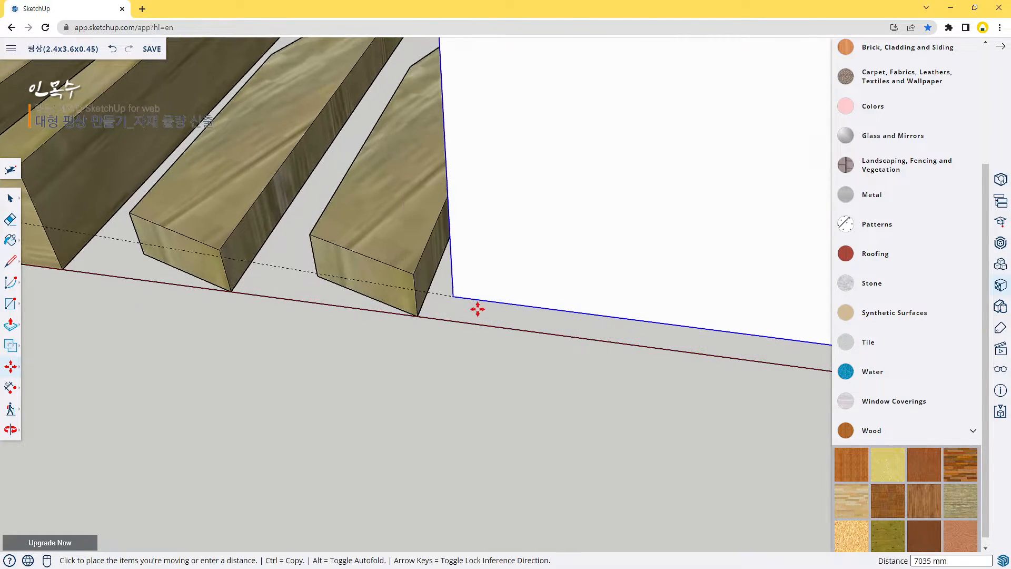
middle_click_drag(474, 350, 502, 257)
scroll(489, 373, "down", 2)
scroll(498, 342, "down", 2)
scroll(421, 407, "up", 4)
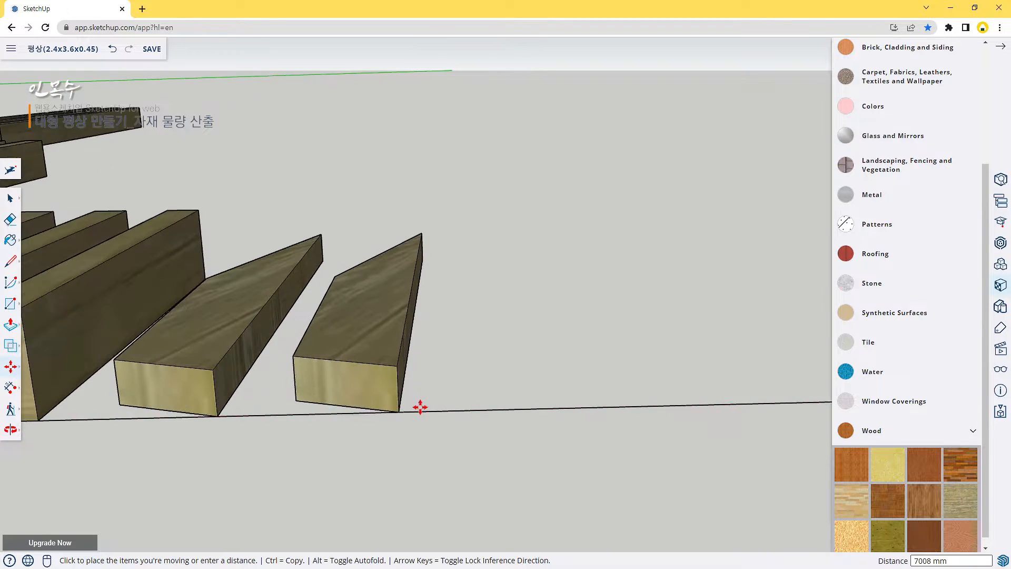
left_click(369, 417)
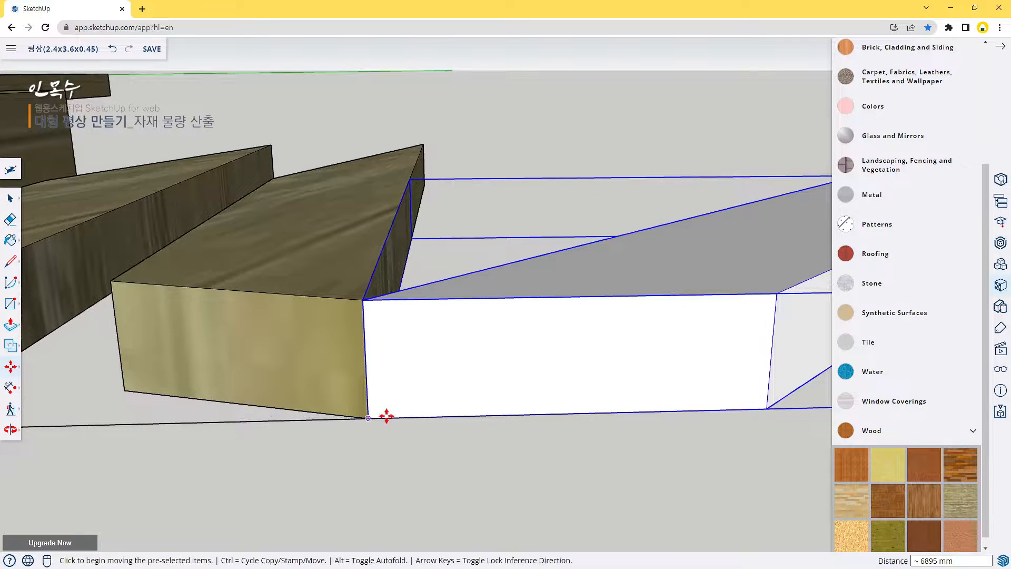
Rotate the corner brace 45° in the ground plane about its upper rear corner beside the second laid-out brace.
scroll(496, 413, "down", 4)
middle_click_drag(542, 445, 488, 488)
key("q")
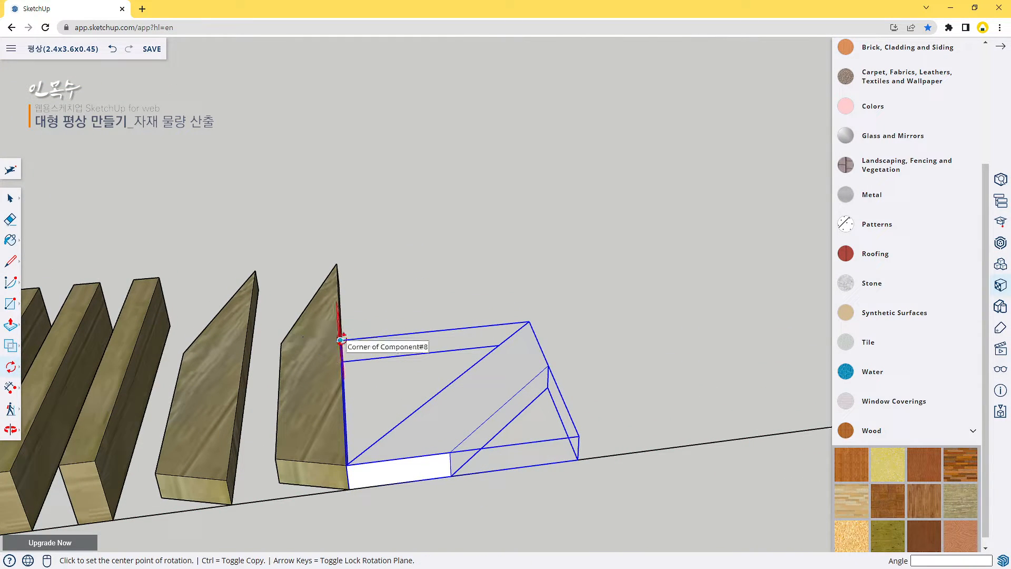
left_click(340, 345)
left_click(434, 329)
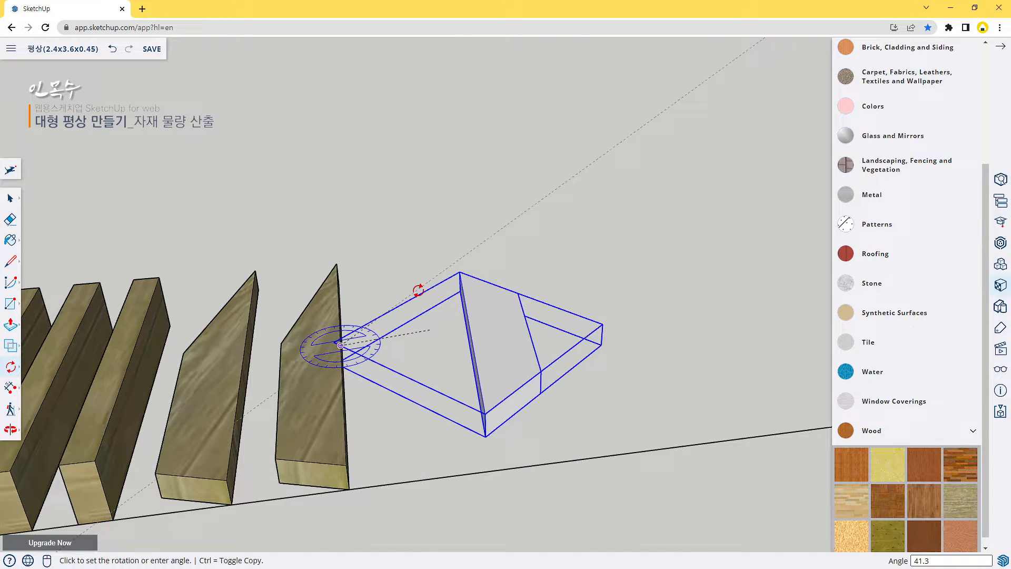
left_click(418, 290)
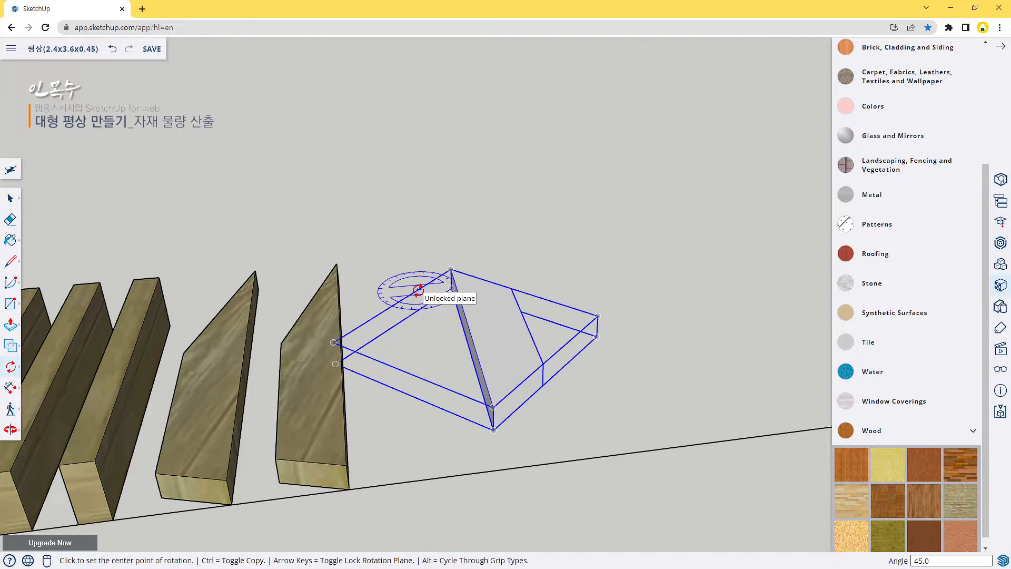
Move the rotated corner brace by its front lower corner onto the second laid-out brace's outer lower corner on the red axis.
scroll(540, 443, "down", 1)
scroll(540, 442, "up", 2)
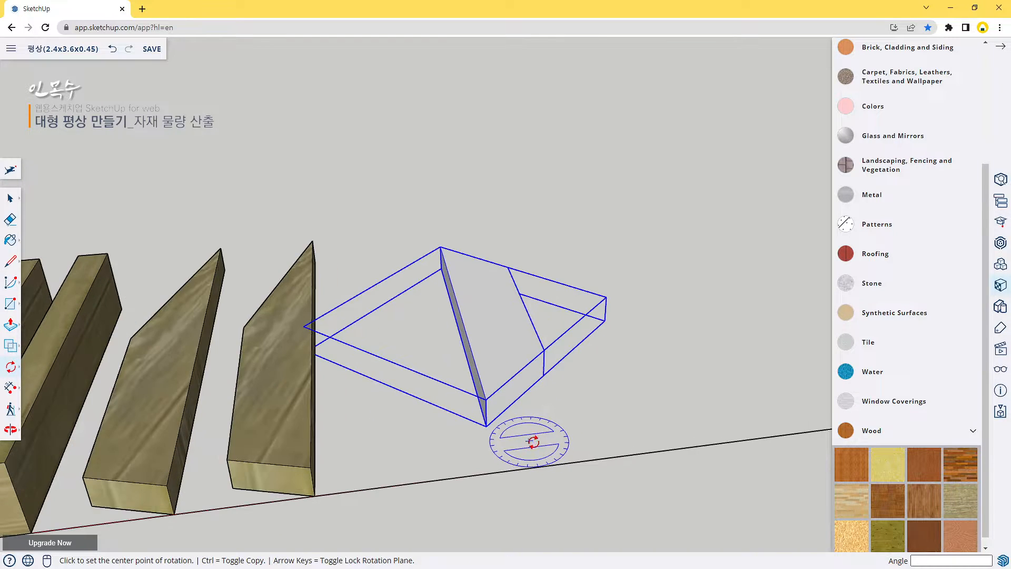
key("m")
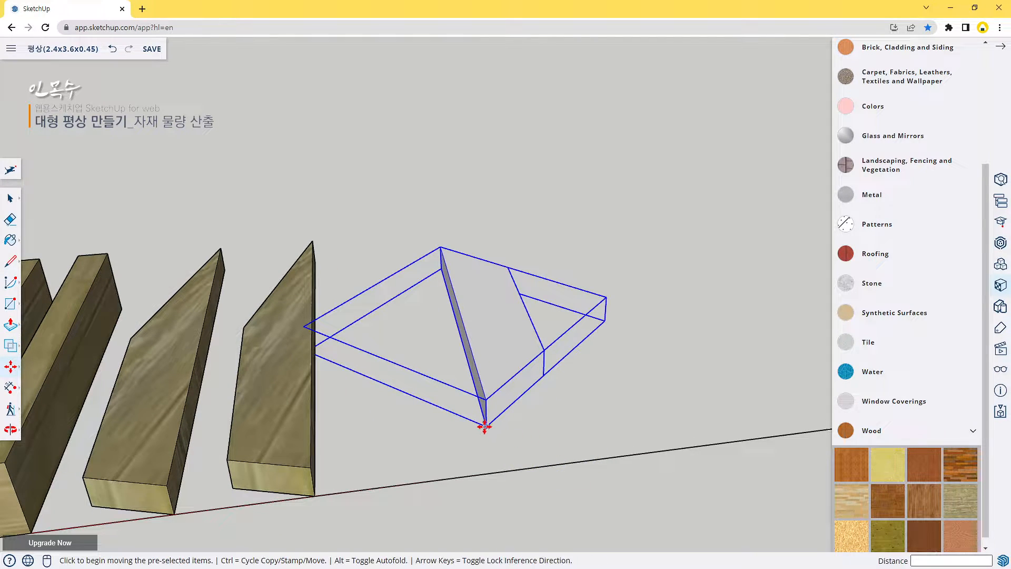
left_click(463, 430)
scroll(318, 492, "up", 5)
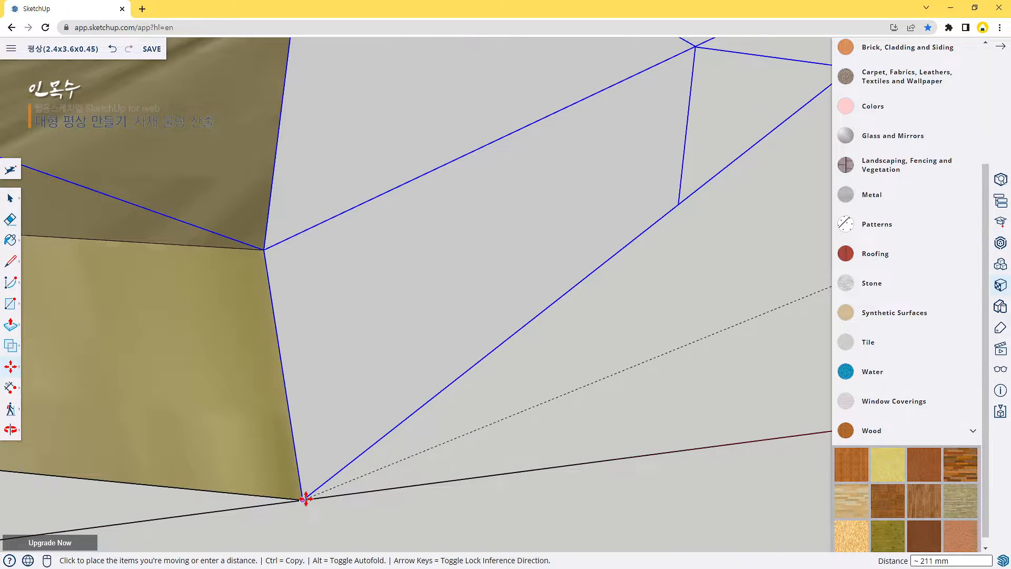
left_click(304, 497)
scroll(379, 494, "down", 3)
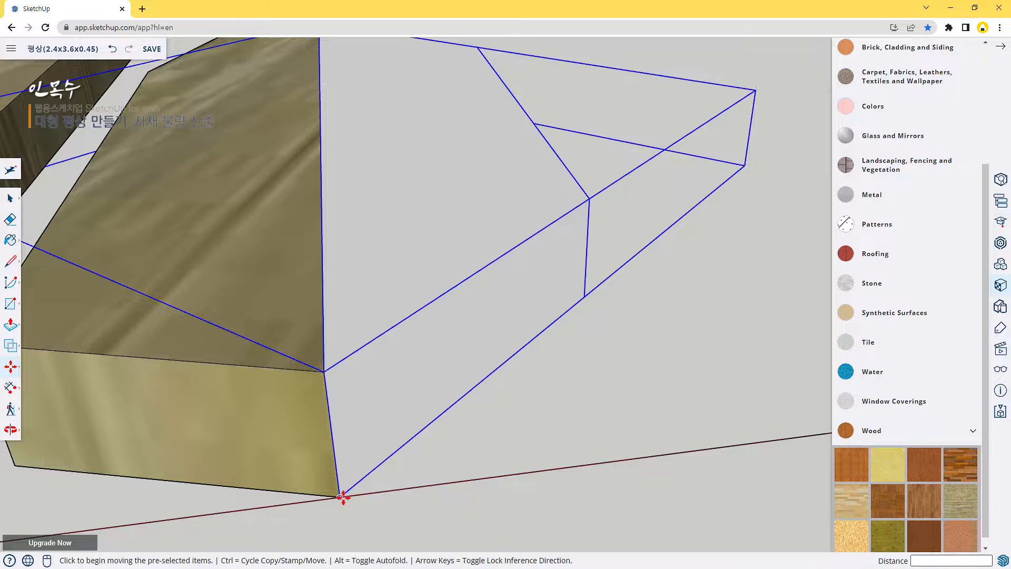
Move the corner brace 50 mm along the red axis, away from the second laid-out brace.
left_click(342, 496)
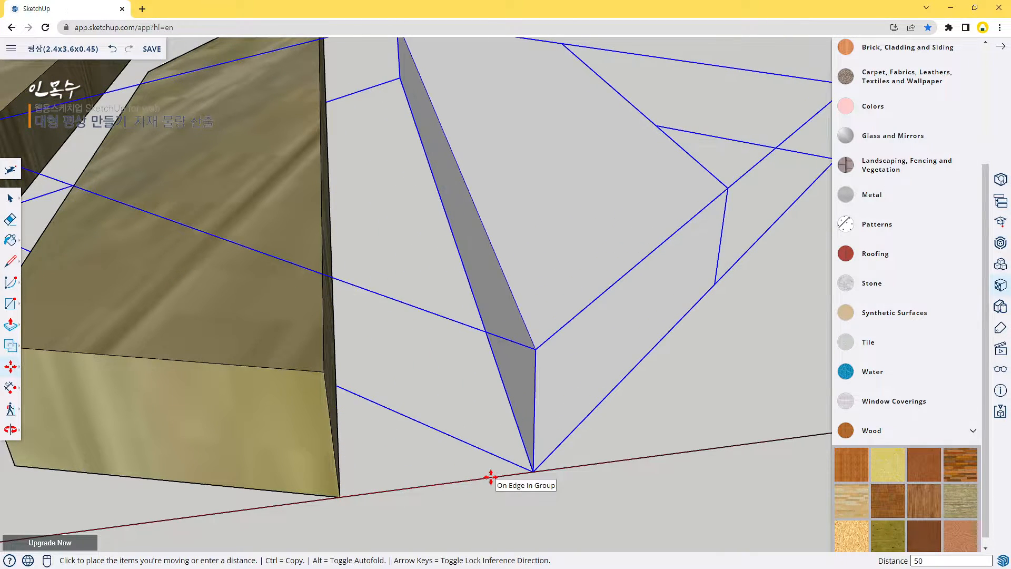
left_click(490, 477)
scroll(491, 477, "down", 5)
middle_click_drag(587, 466, 499, 476)
scroll(497, 473, "up", 2)
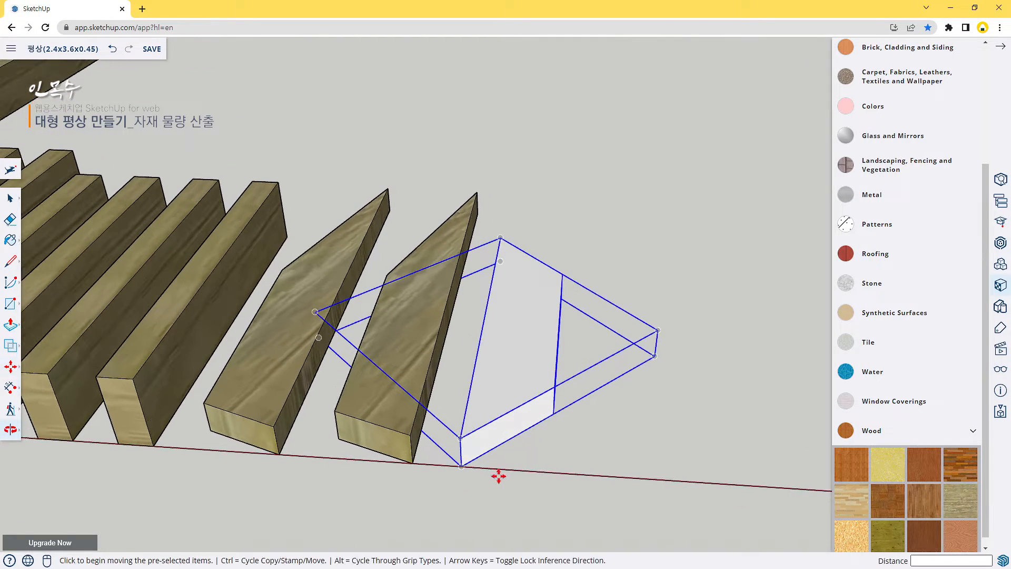
Copy the corner brace 139 mm along the red axis, beyond the original.
left_click(463, 465)
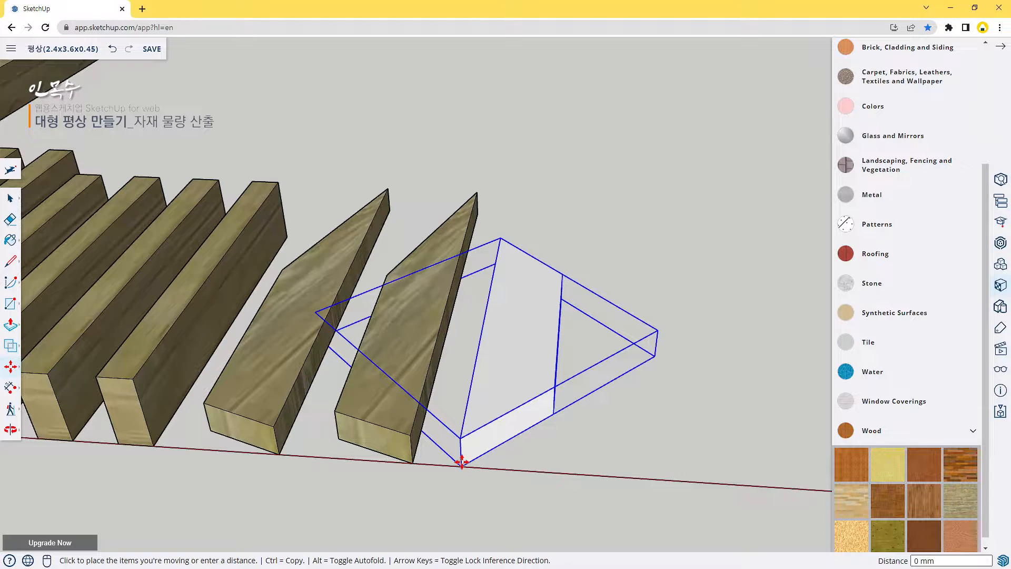
key("ctrl")
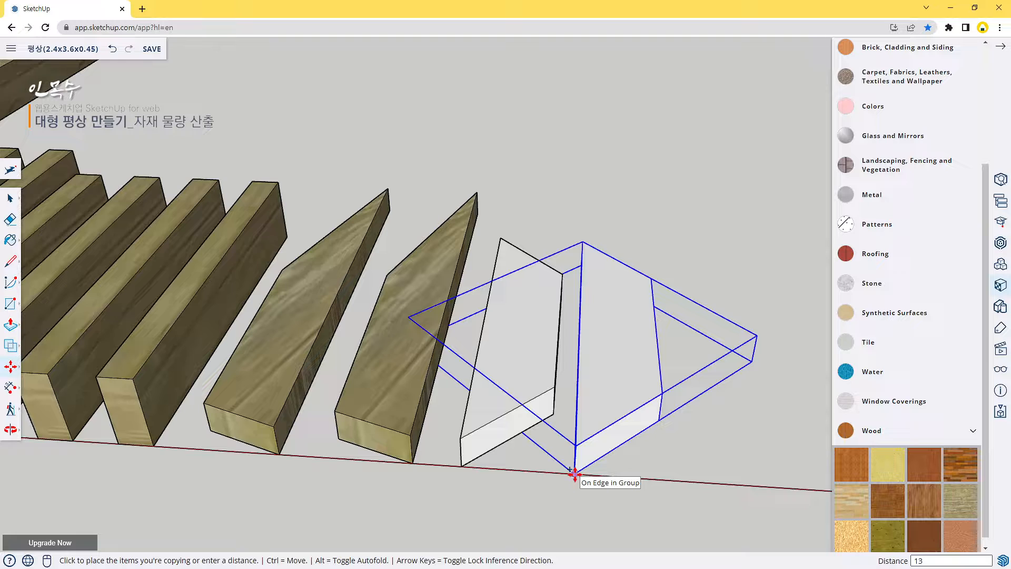
left_click(574, 474)
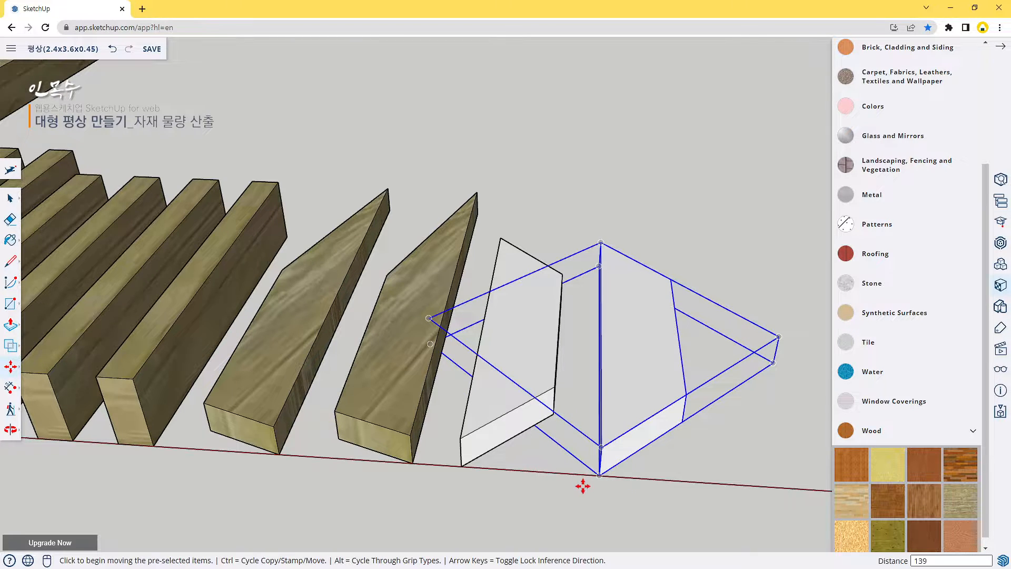
scroll(583, 485, "down", 1)
Paint both unpainted corner braces with the same weathered wood plank material as the other laid-out pieces.
key("space")
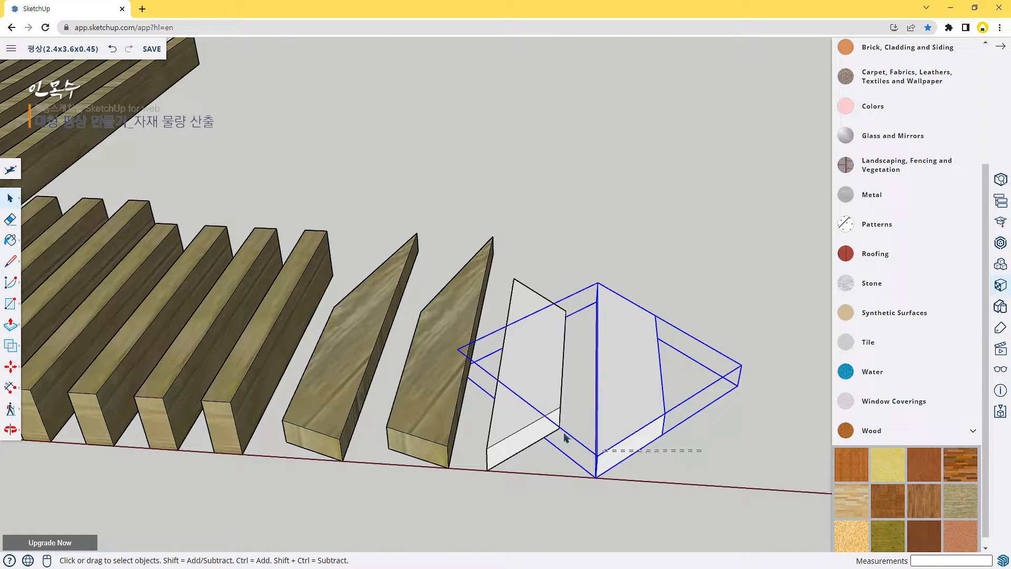
left_click_drag(521, 382, 521, 383)
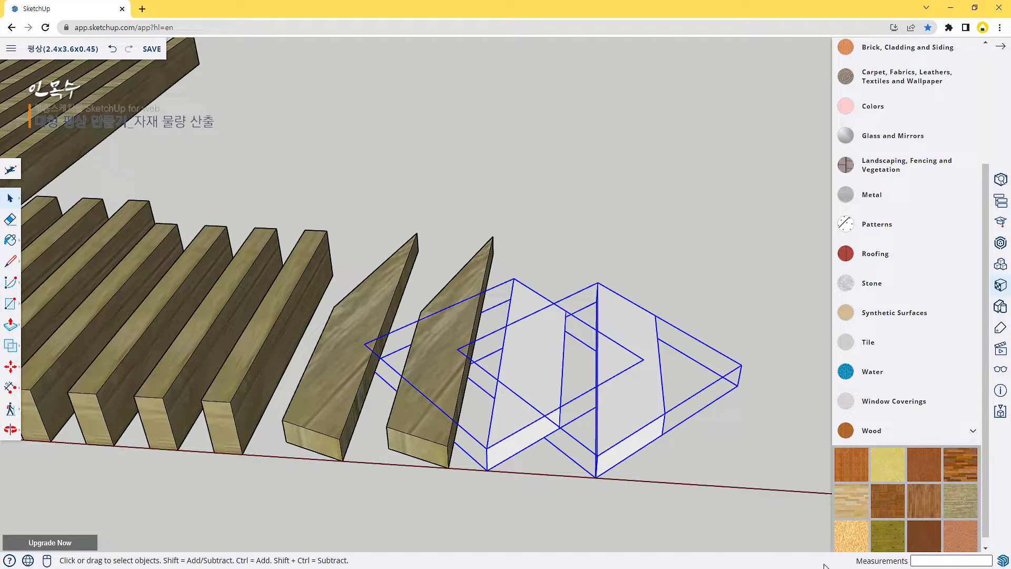
left_click(951, 516)
left_click(647, 398)
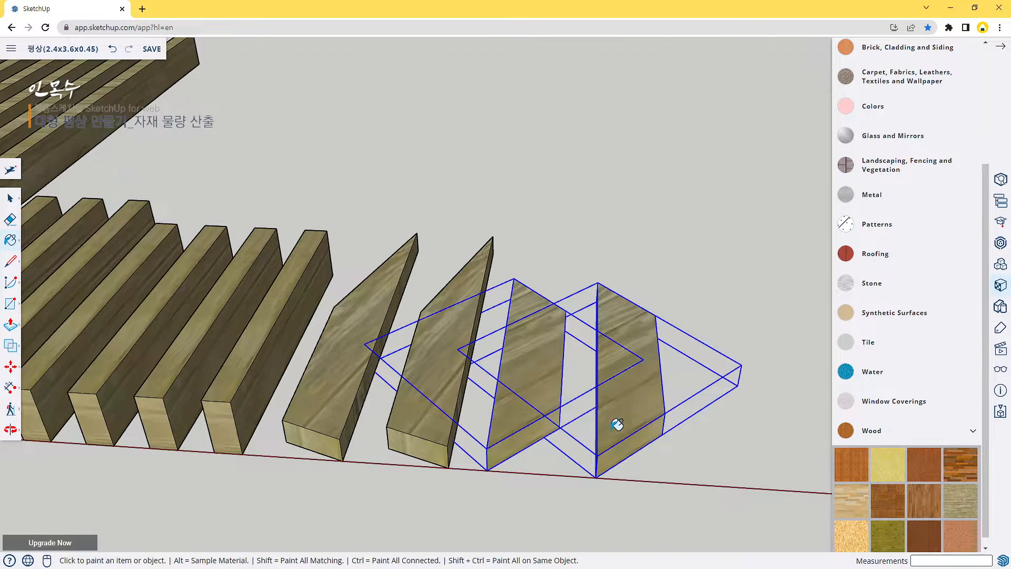
Delete the leftover diagonal braces attached to the platform's remaining corner posts.
scroll(574, 453, "down", 6)
scroll(390, 419, "down", 1)
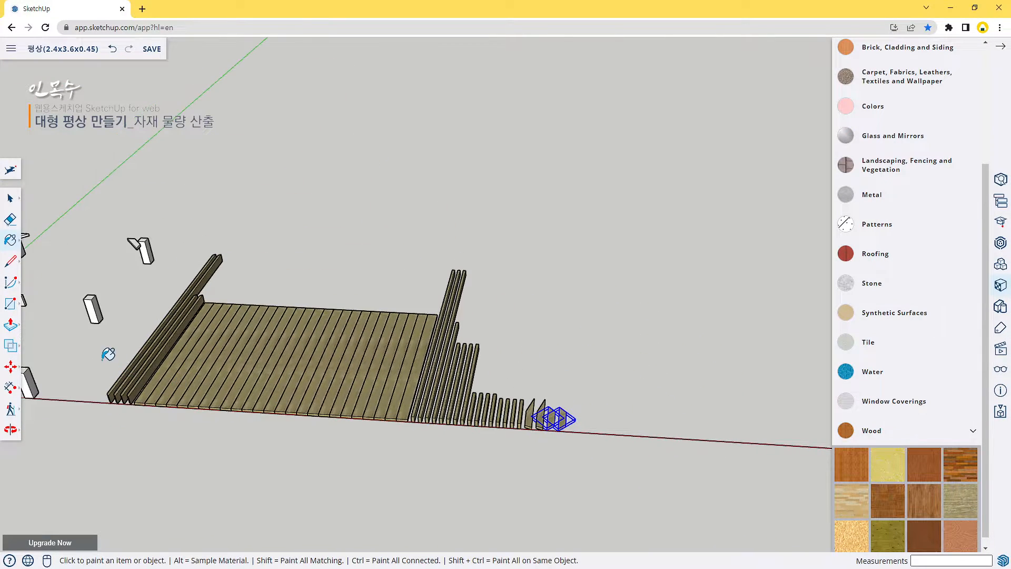
middle_click_drag(216, 362, 400, 357, "shift")
scroll(174, 258, "up", 1)
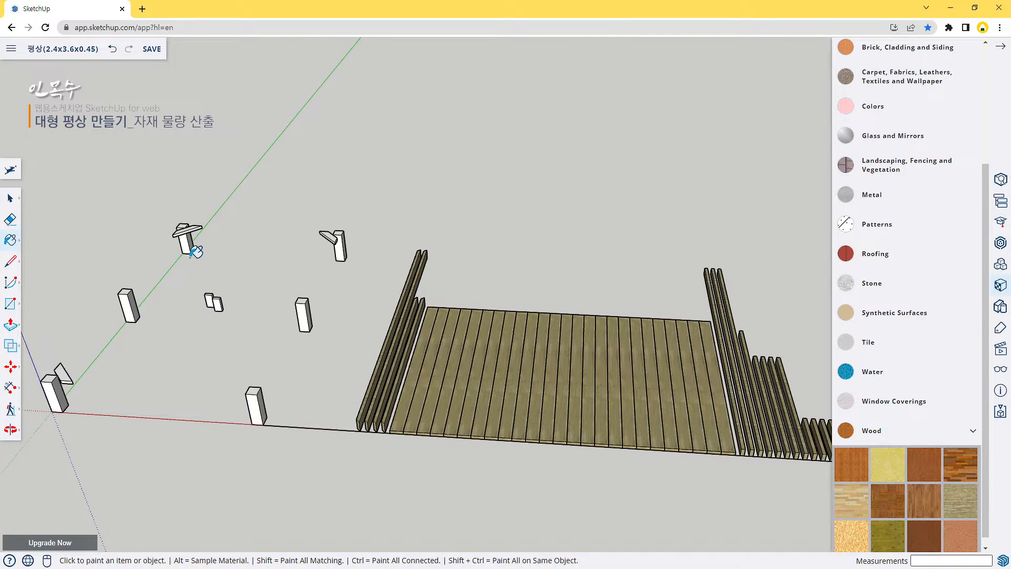
key("space")
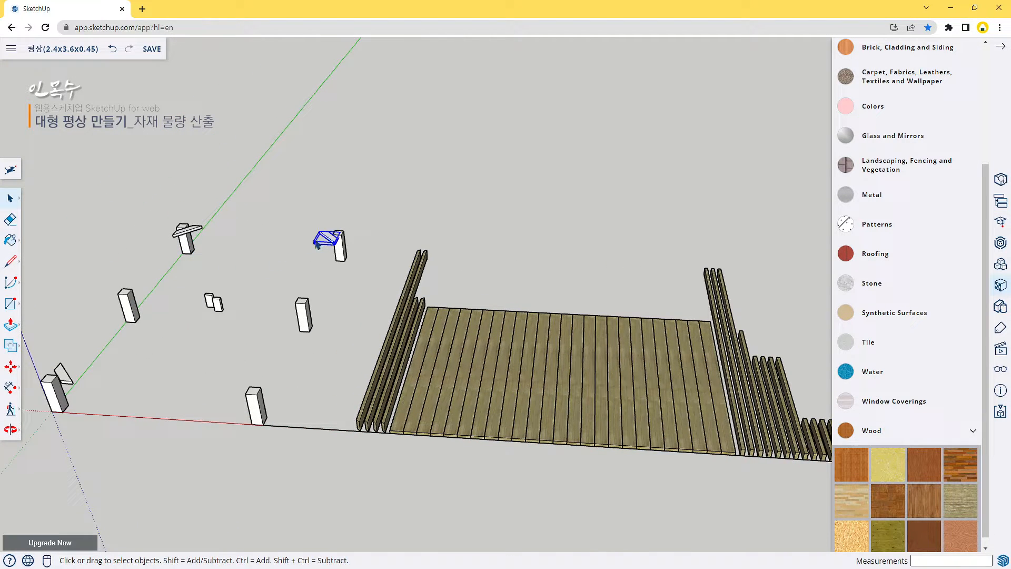
key("Delete")
left_click(69, 379)
key("Delete")
scroll(370, 414, "down", 3)
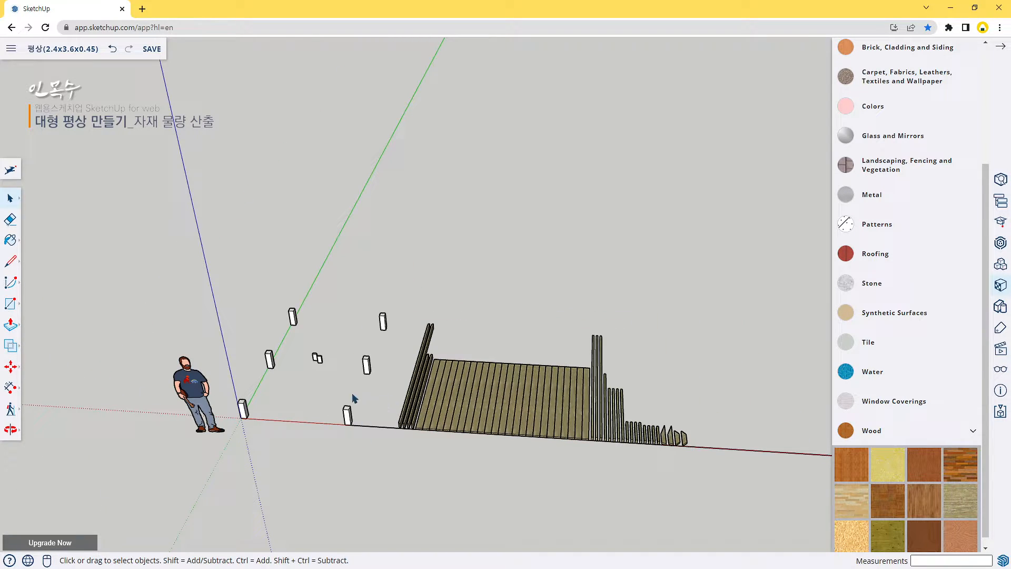
Move one of the two small blocks between the posts by its lower corner onto the red axis beyond the last laid-out brace.
scroll(354, 399, "up", 4)
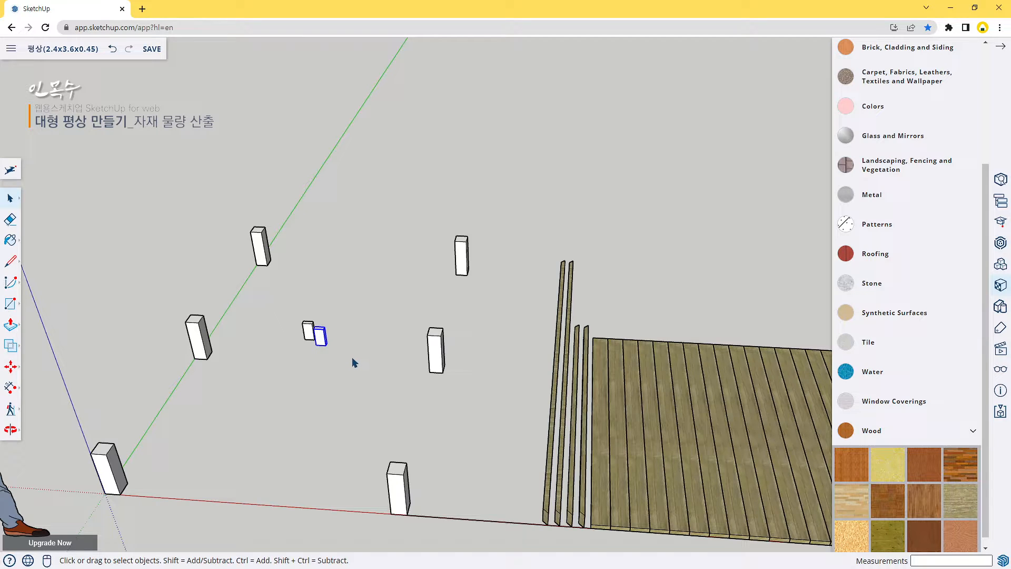
key("m")
key("q")
key("m")
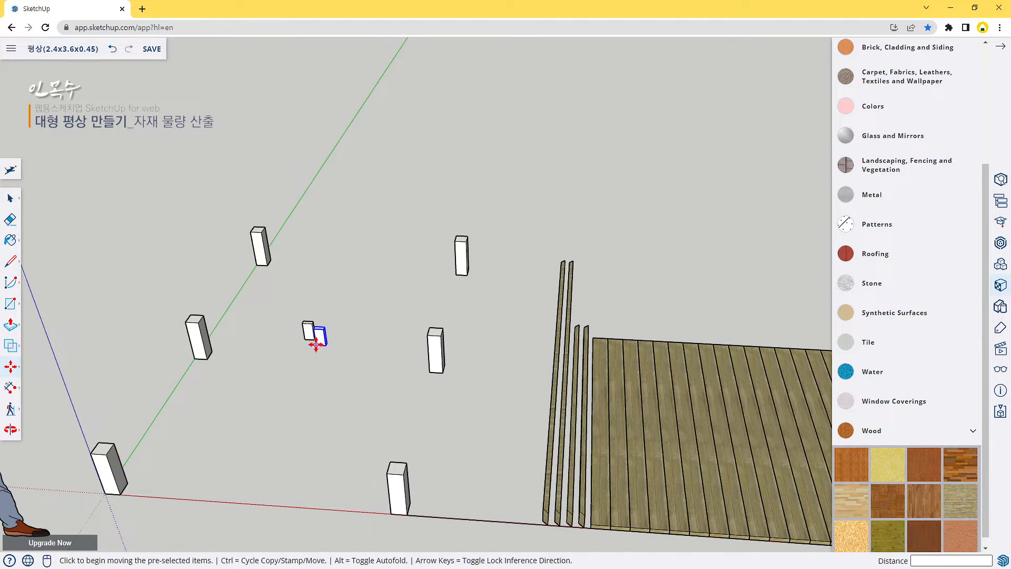
left_click(316, 345)
middle_click_drag(544, 420, 473, 451)
scroll(464, 436, "up", 5)
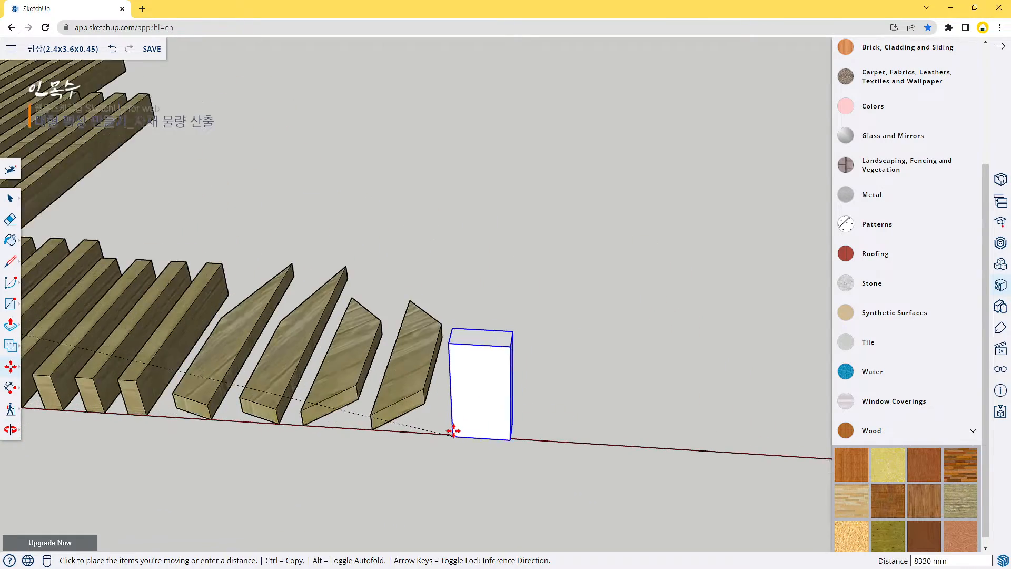
scroll(442, 424, "up", 3)
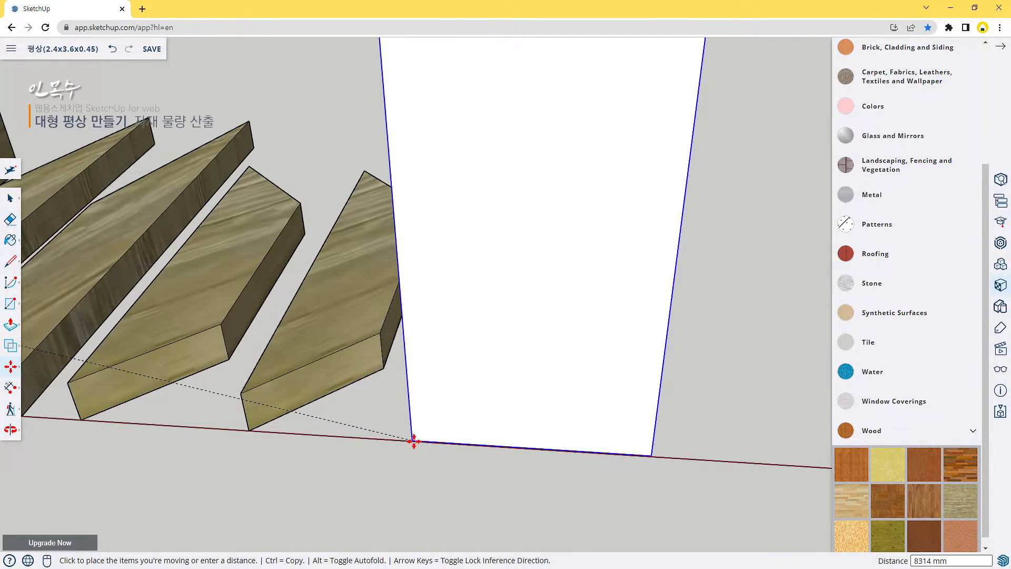
middle_click_drag(453, 443, 474, 309)
scroll(463, 390, "down", 10)
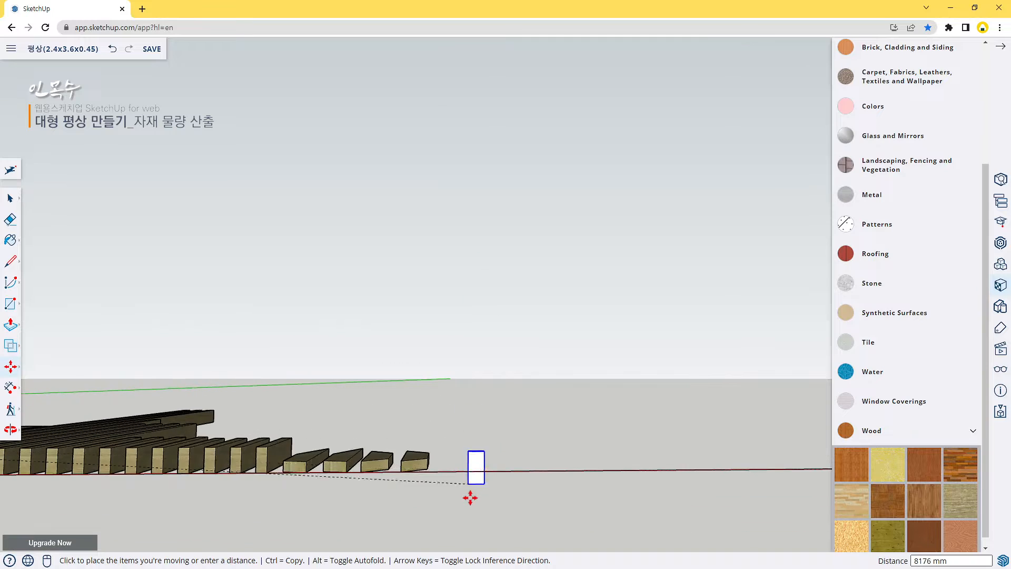
middle_click_drag(469, 497, 462, 300)
scroll(458, 361, "up", 6)
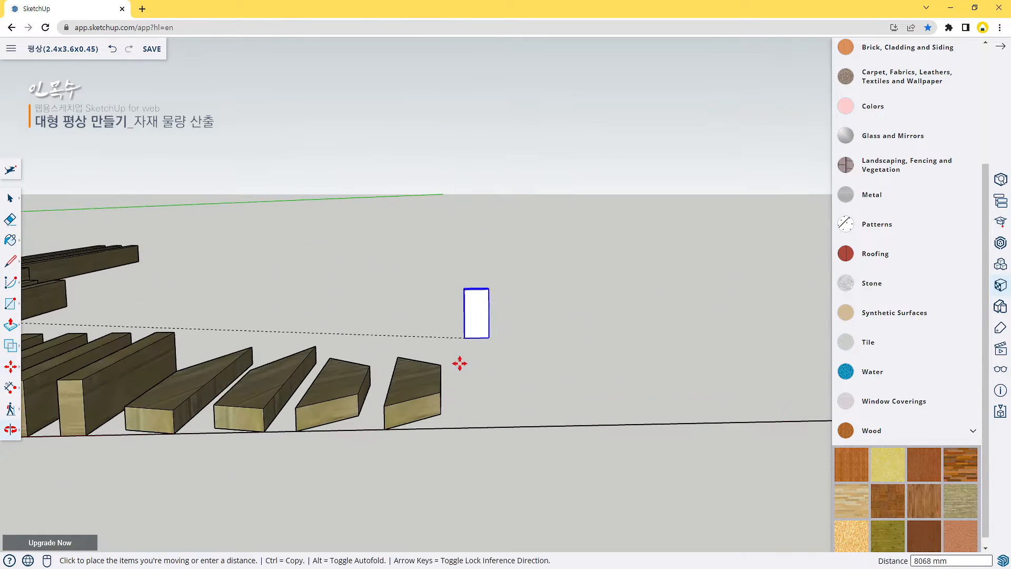
scroll(448, 429, "up", 2)
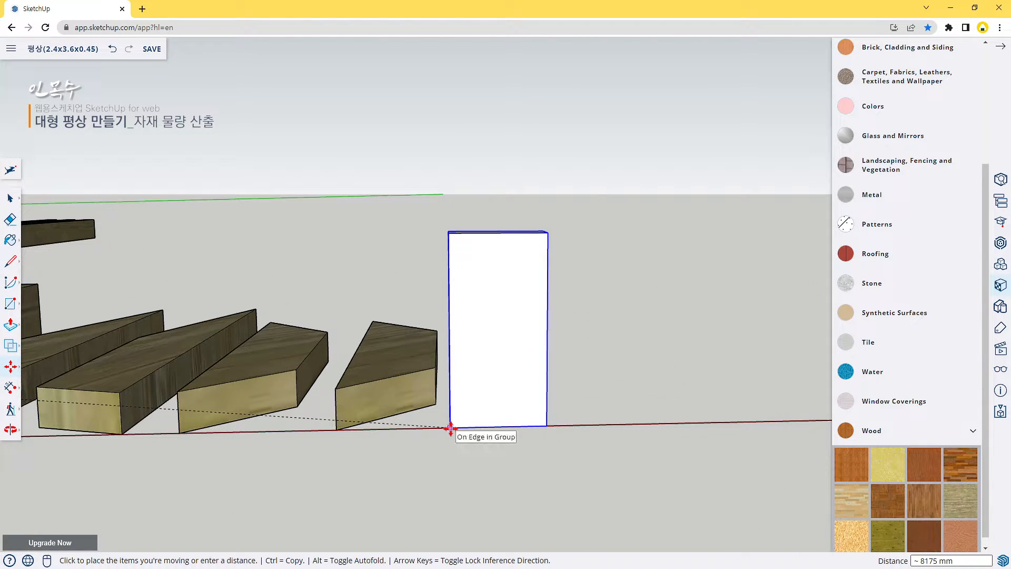
left_click(447, 429)
Rotate the upright small block 90° about its rear lower corner around the red axis, laying it flat along the green direction.
middle_click_drag(449, 465, 471, 419)
scroll(469, 420, "up", 3)
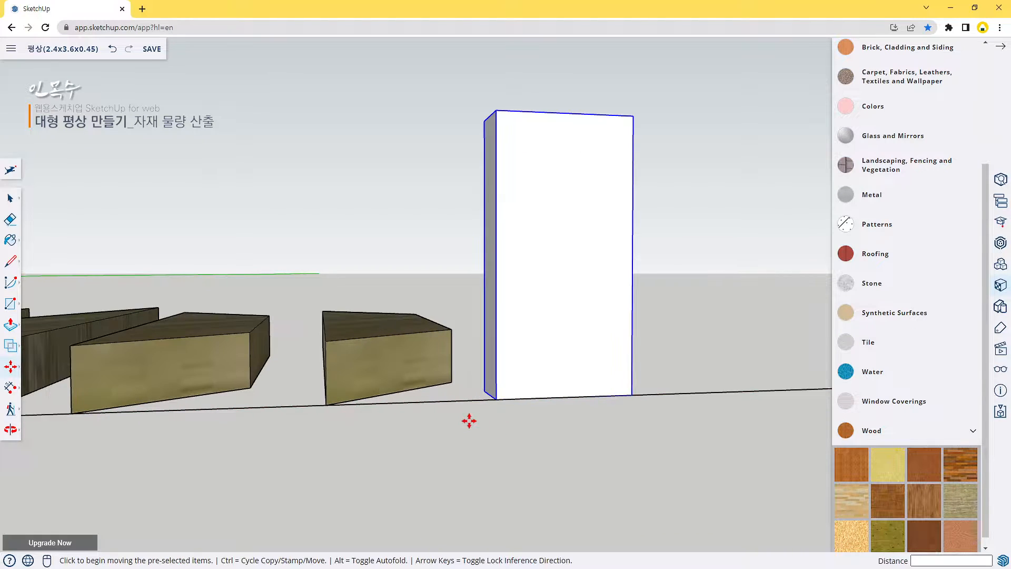
middle_click_drag(623, 418, 390, 418)
key("q")
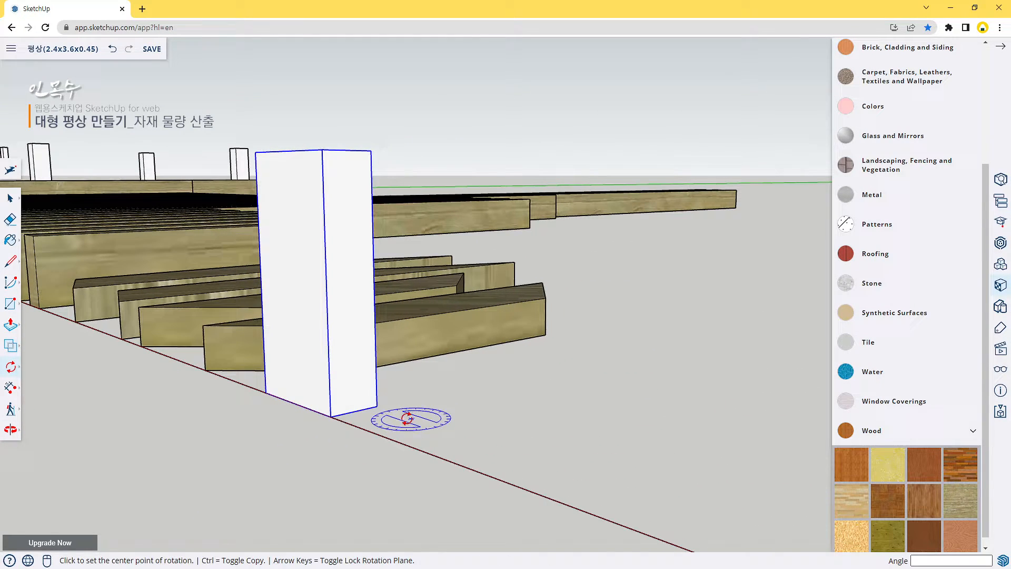
left_click(330, 416)
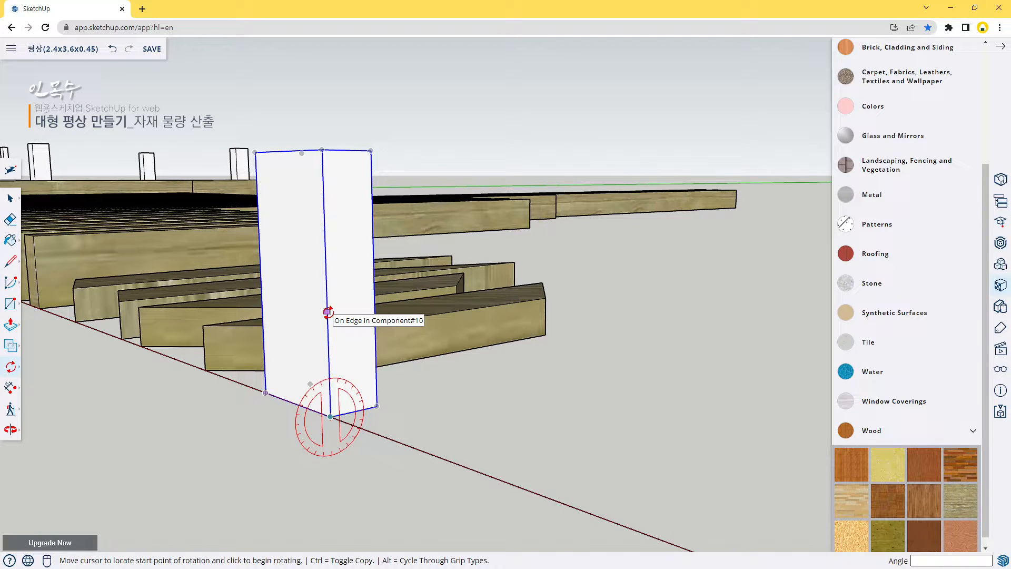
key("Escape")
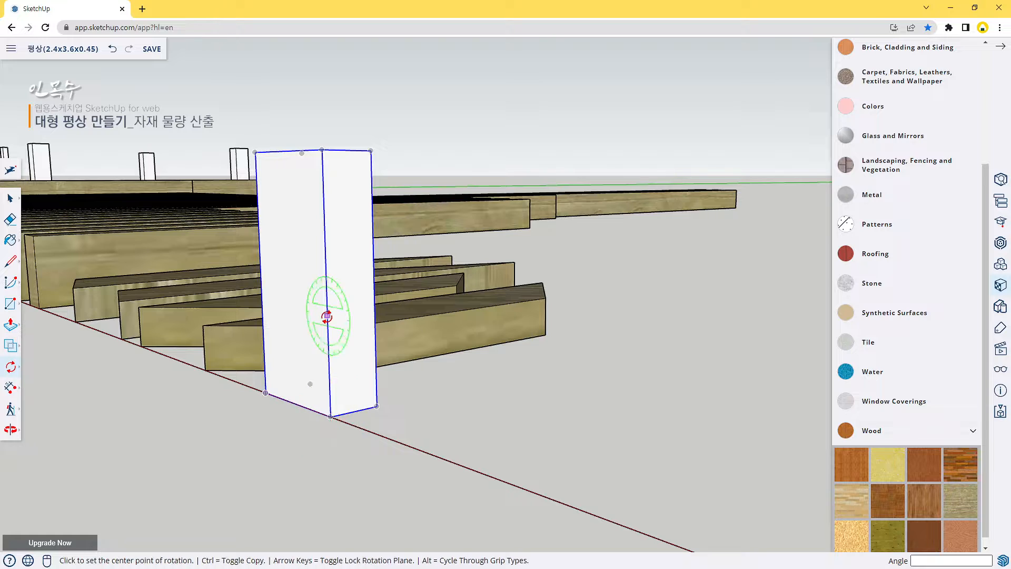
left_click(377, 406)
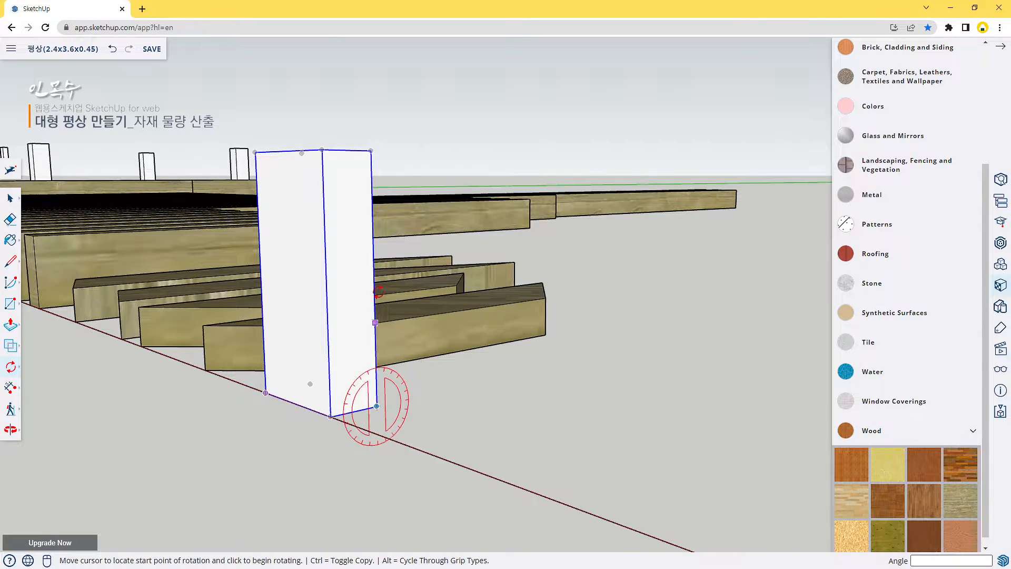
left_click(374, 294)
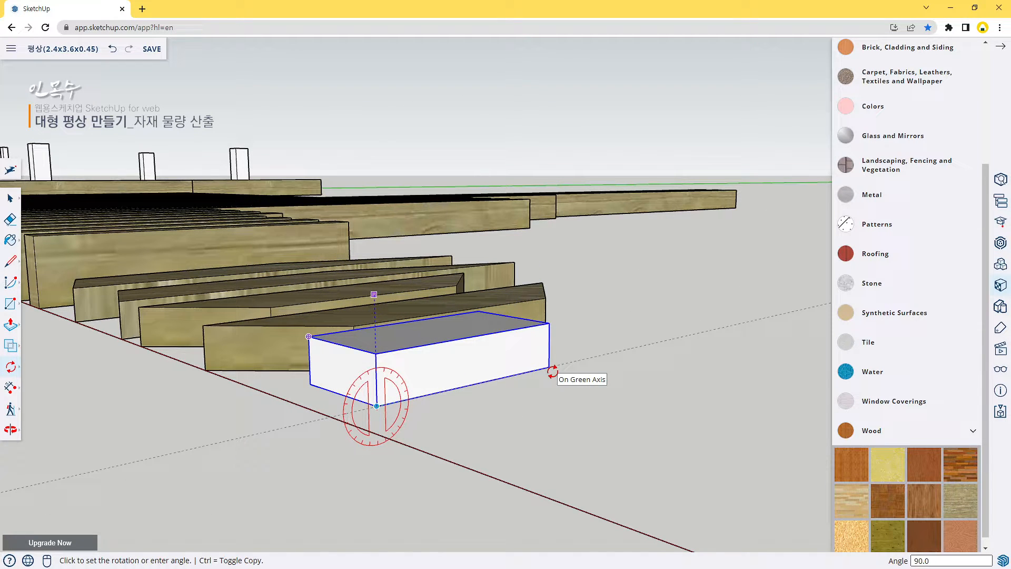
Rotate the unpainted white block 90° so it lies flat along the green axis.
left_click(552, 372)
middle_click_drag(263, 451, 472, 484)
scroll(619, 461, "up", 3)
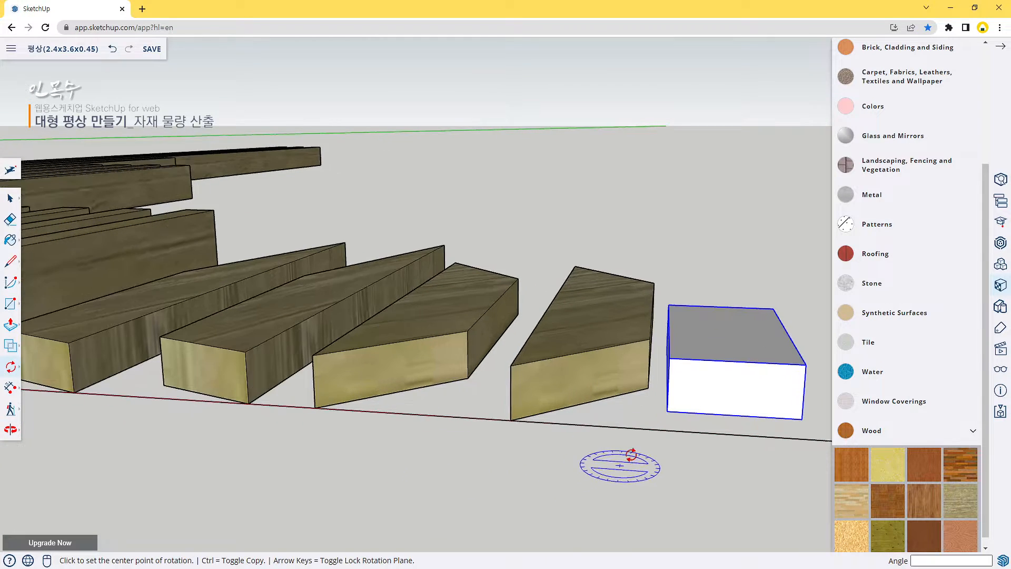
Move the white block so its lower front corner sits on the last board's front corner on the red axis.
key("m")
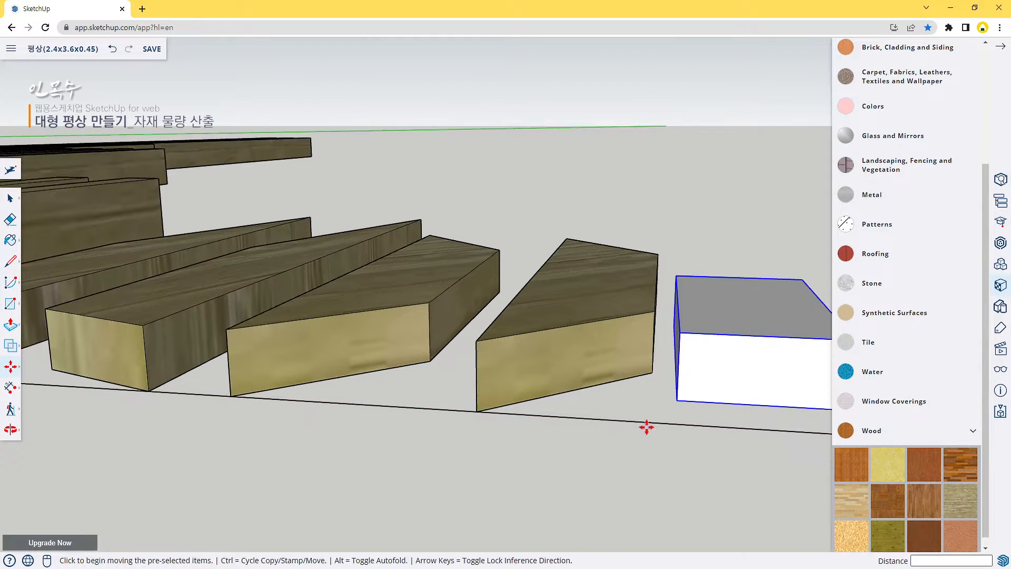
left_click(677, 351)
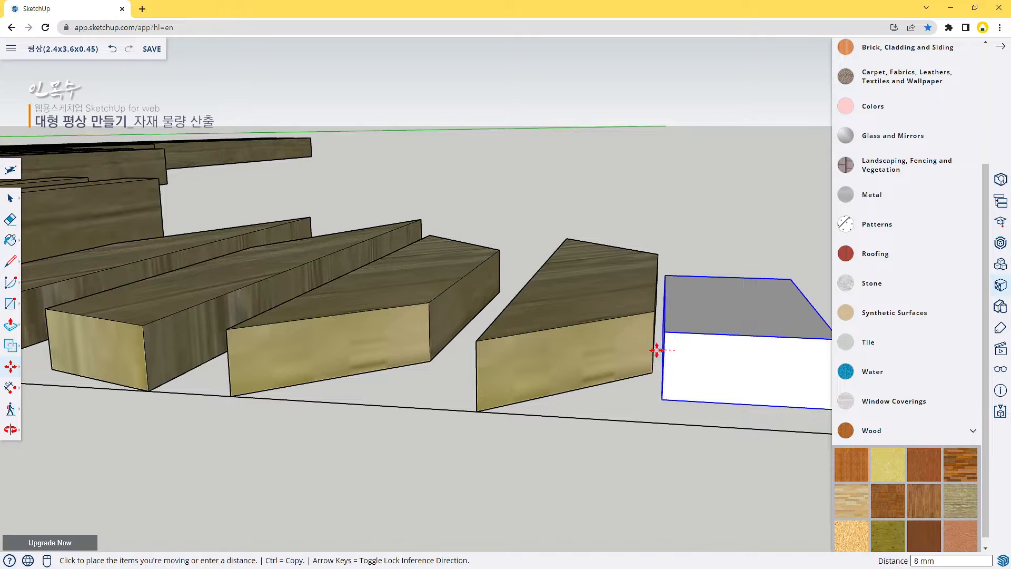
left_click(649, 413)
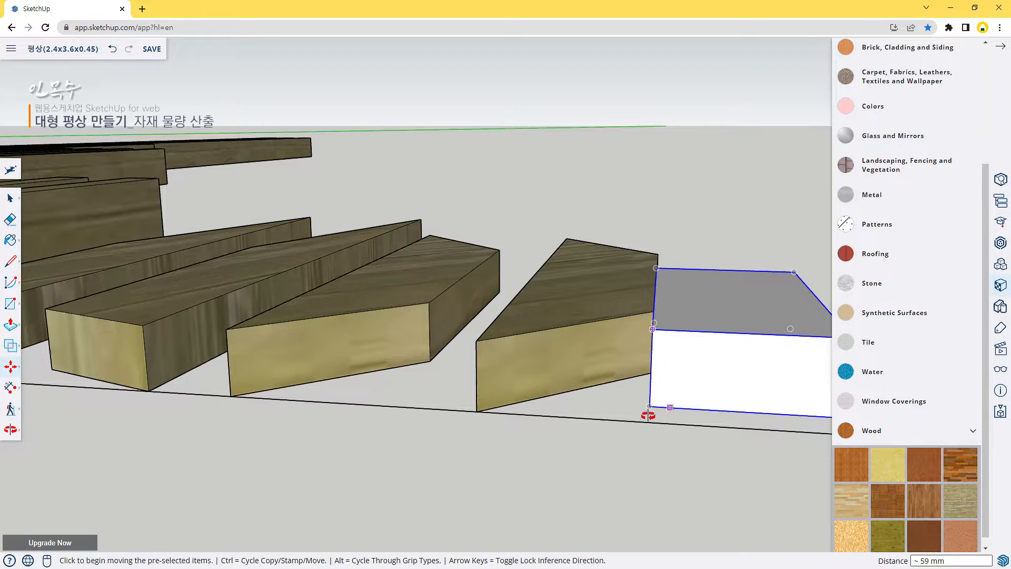
middle_click_drag(649, 414, 632, 387)
middle_click_drag(447, 271, 476, 271)
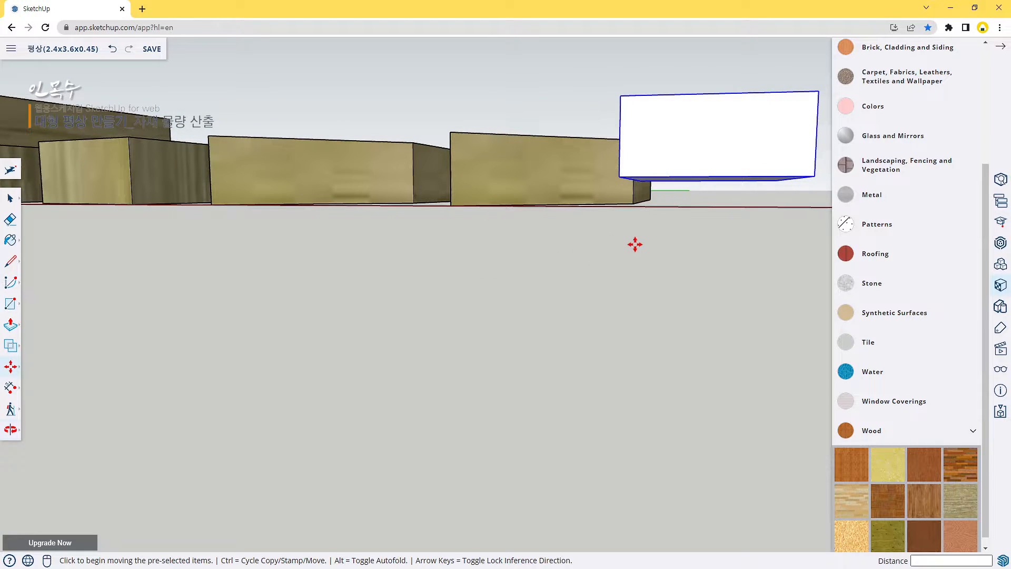
scroll(635, 244, "up", 1)
middle_click_drag(655, 194, 674, 246)
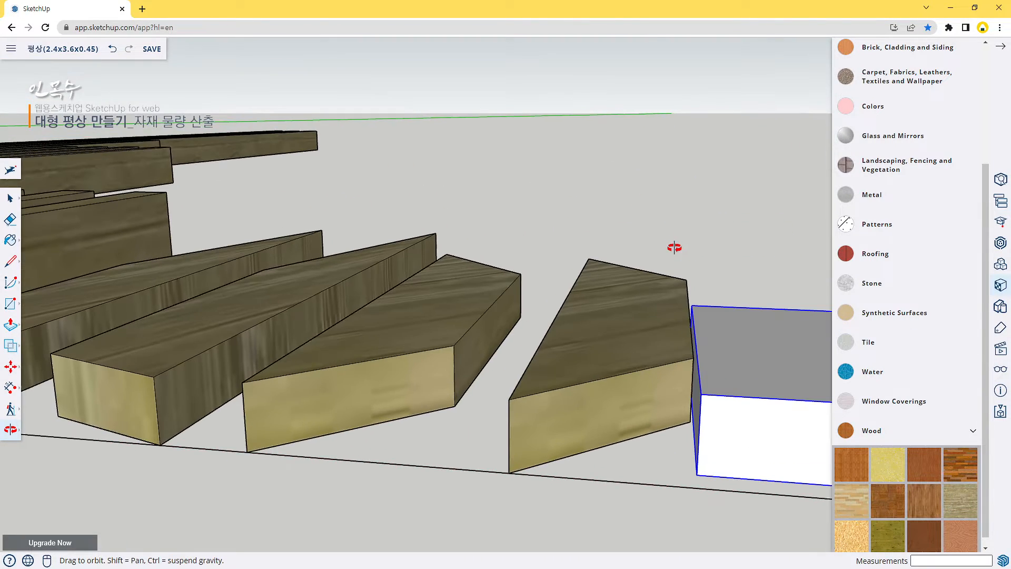
scroll(667, 280, "down", 3)
middle_click_drag(700, 388, 604, 362, "shift")
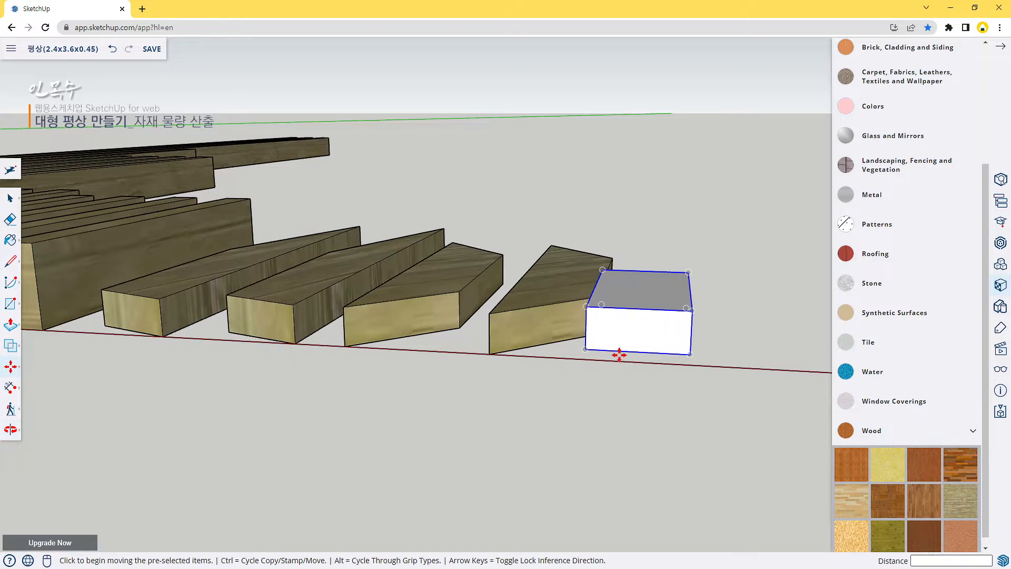
left_click(585, 353)
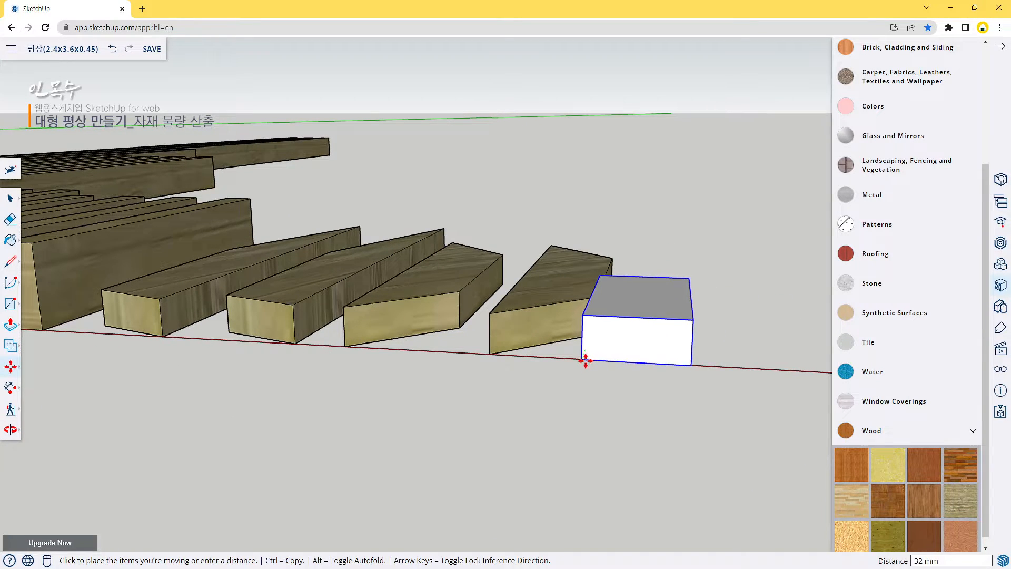
left_click(495, 353)
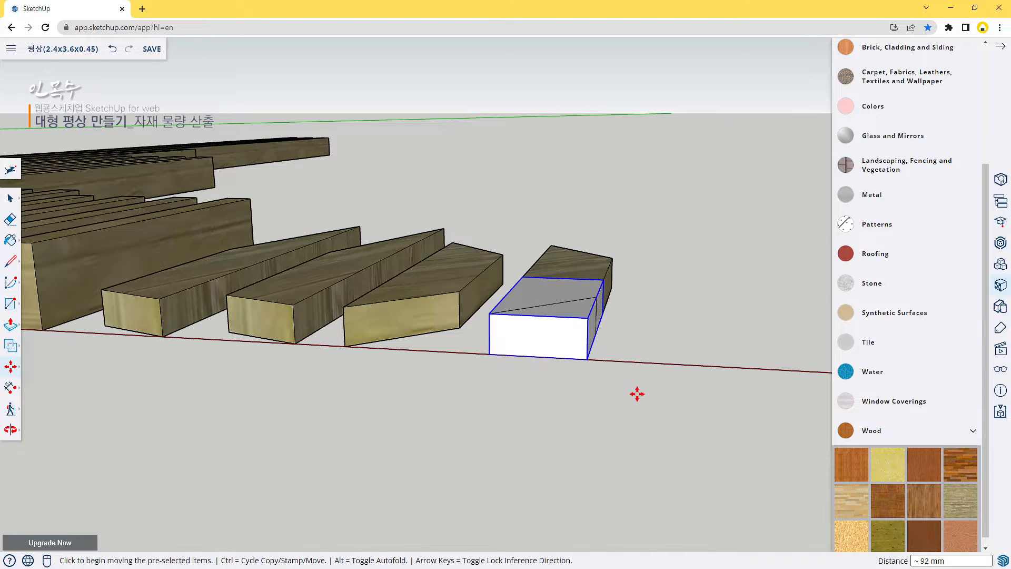
Move the white block 139 mm along the red axis away from the last board.
middle_click_drag(573, 401, 527, 397)
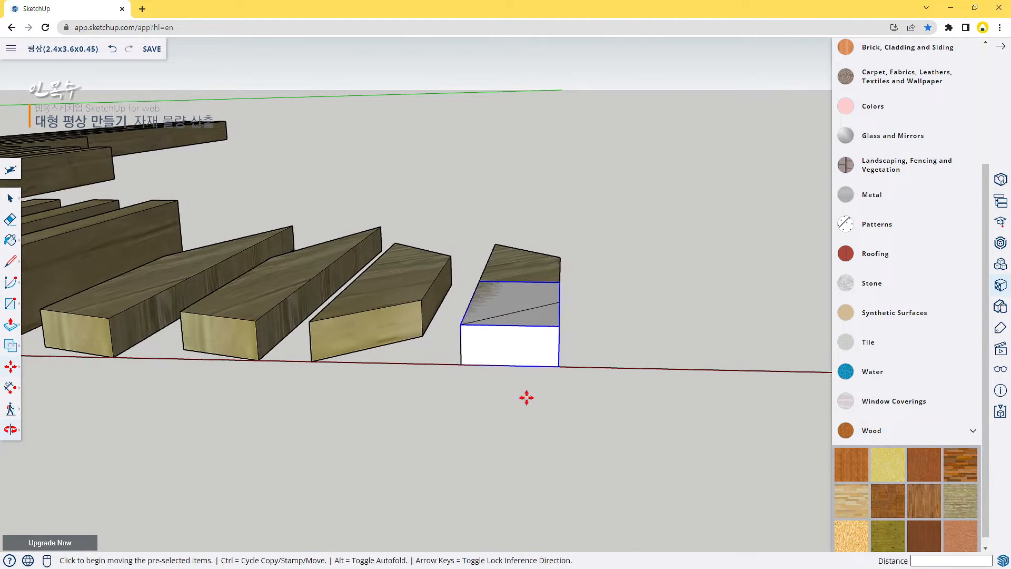
left_click(461, 365)
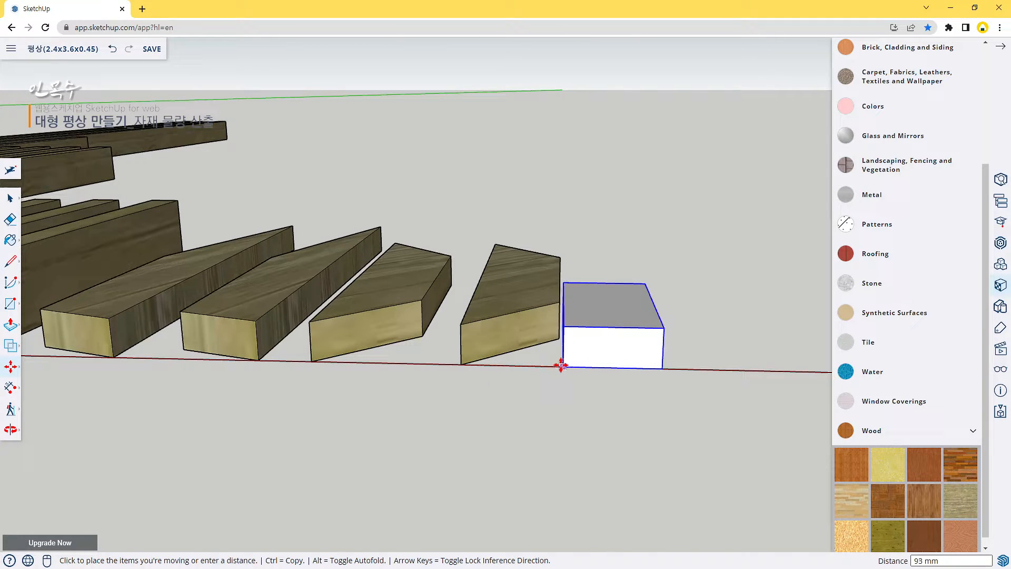
type("139")
key("Return")
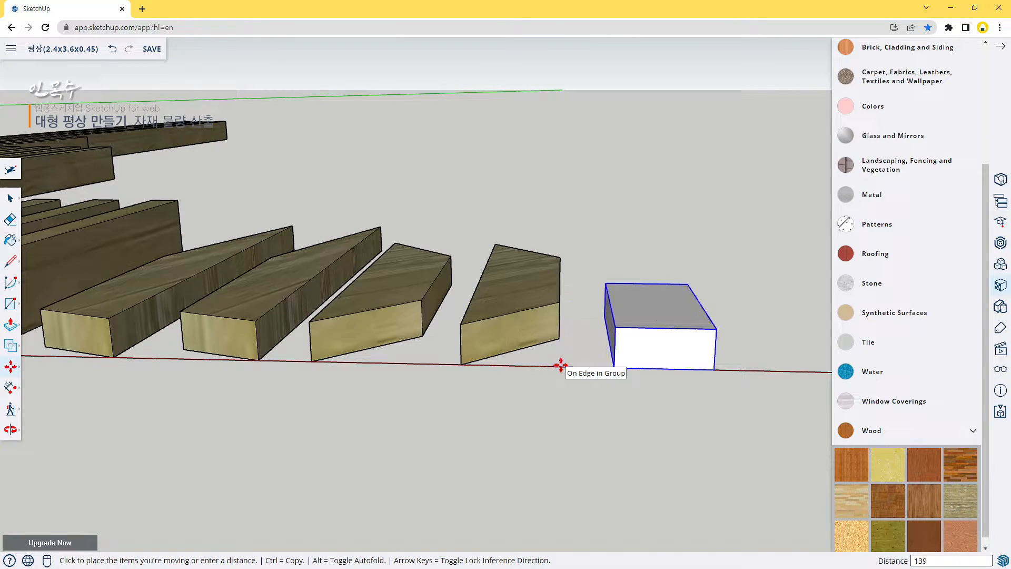
Copy the white block along the red axis next to the original, leaving a 50 mm gap between the two.
scroll(592, 380, "down", 2)
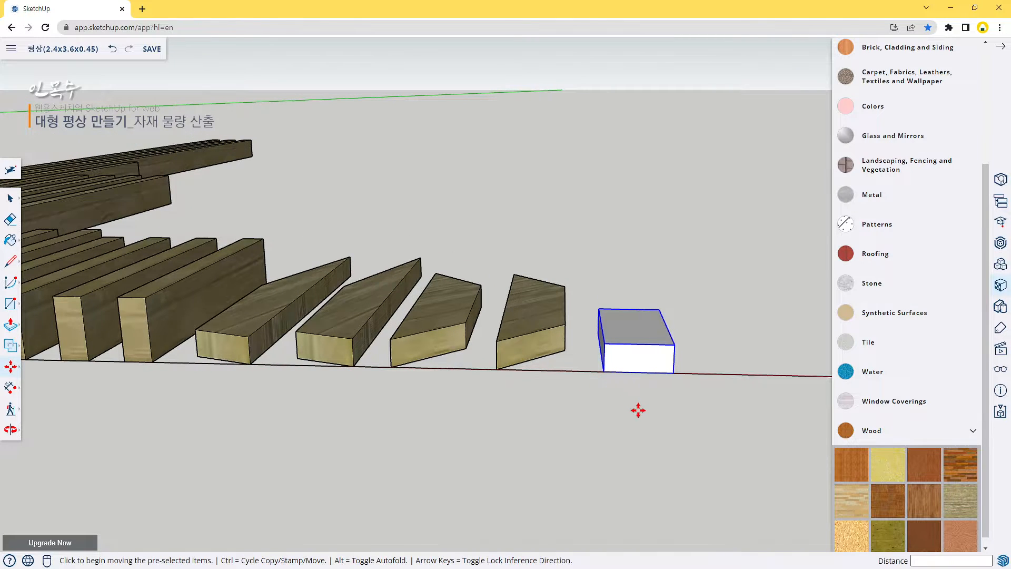
middle_click_drag(638, 410, 543, 410)
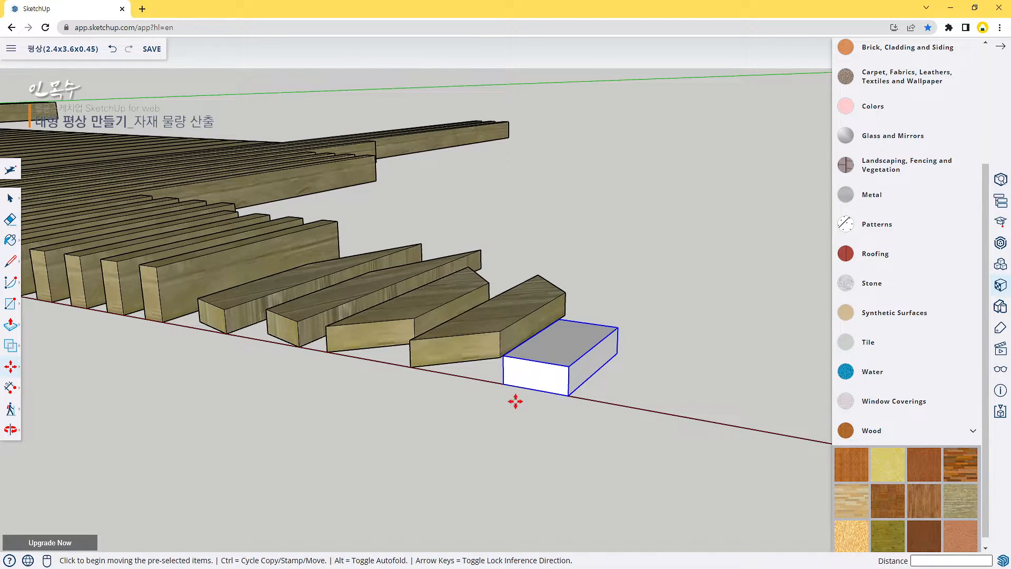
key("ctrl")
left_click(503, 384)
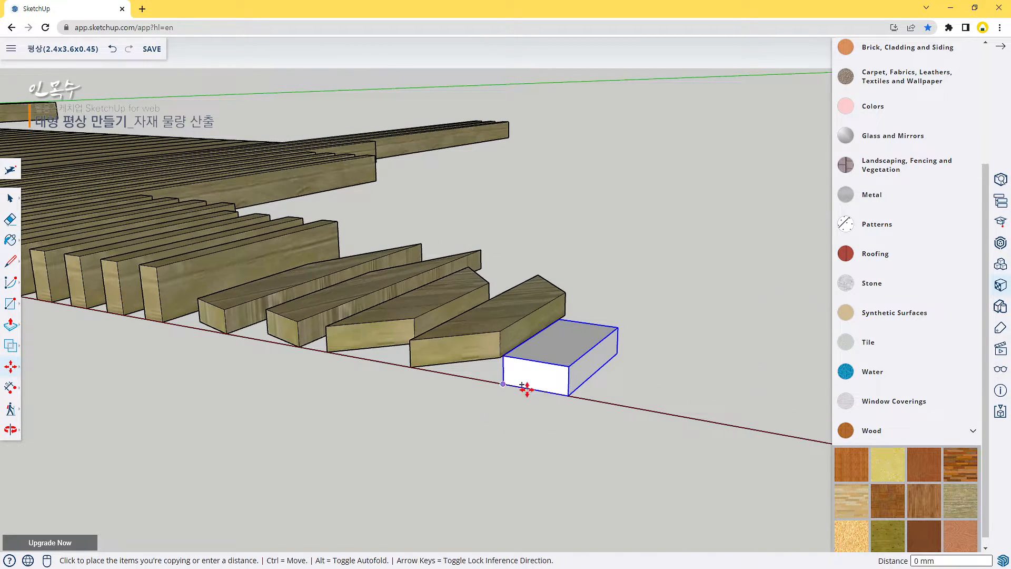
left_click(569, 396)
left_click(569, 396)
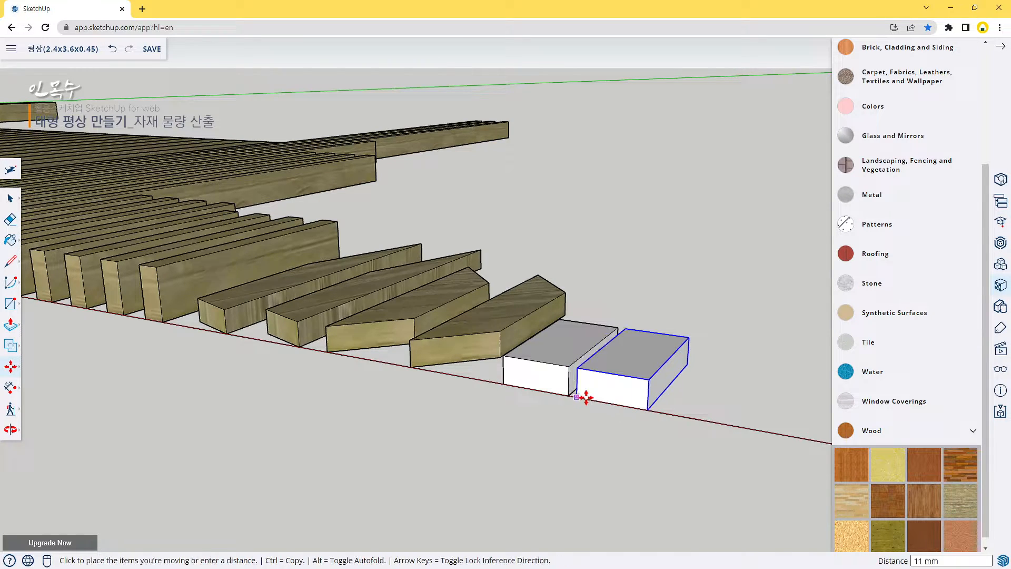
key("Return")
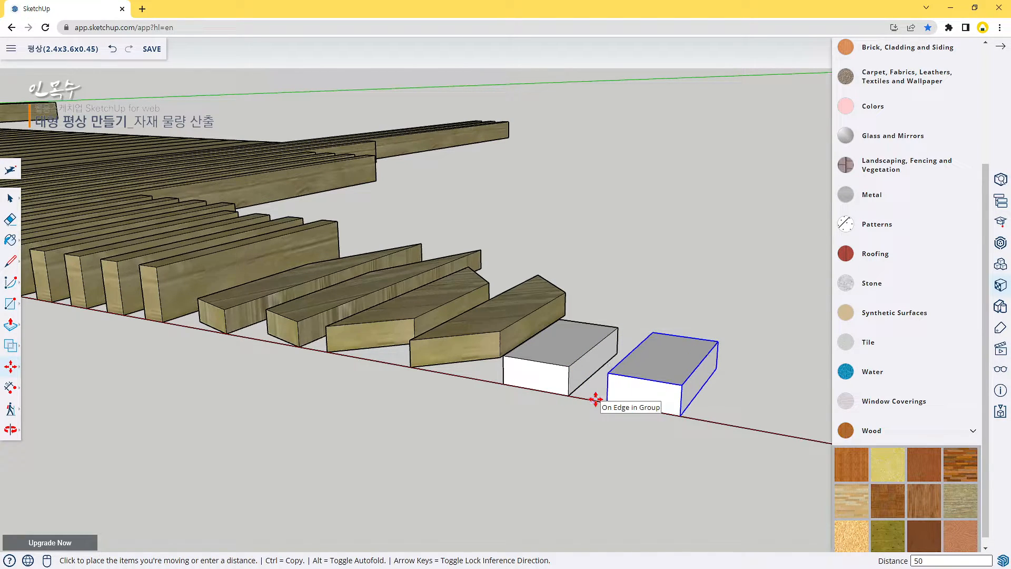
scroll(609, 423, "down", 1)
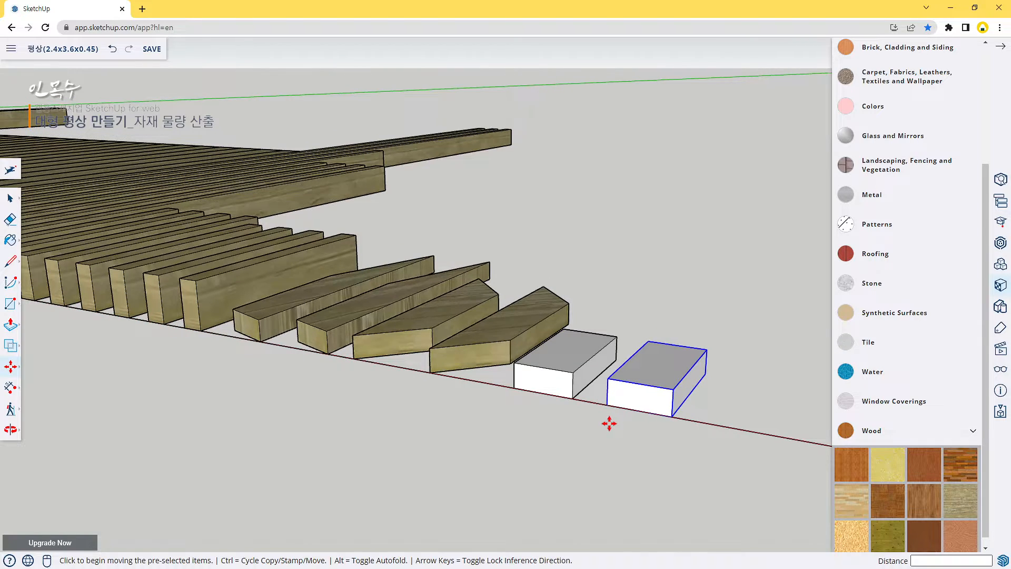
Select both white blocks and paint them with the same wood material as the other boards.
key("space")
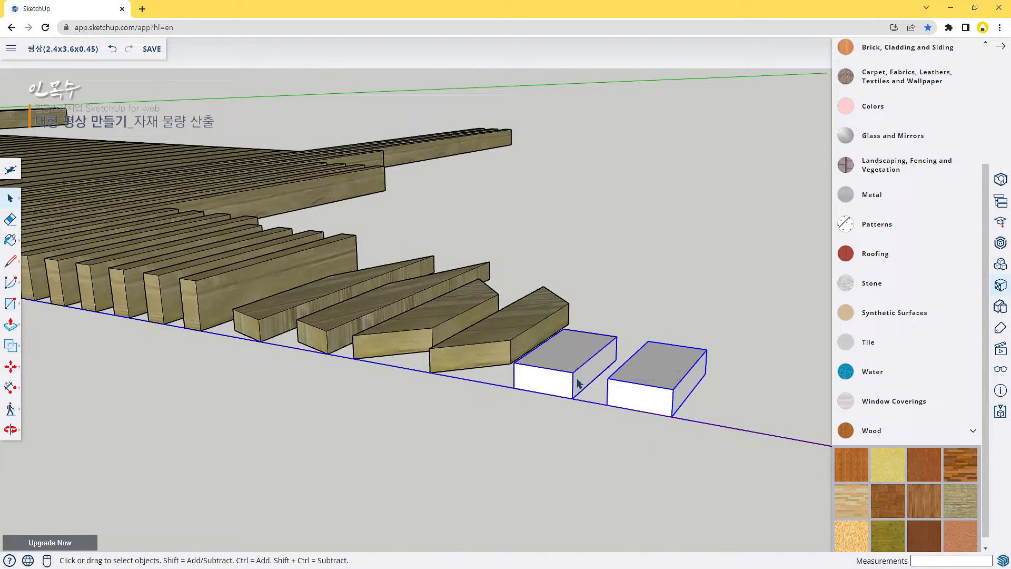
left_click(721, 386)
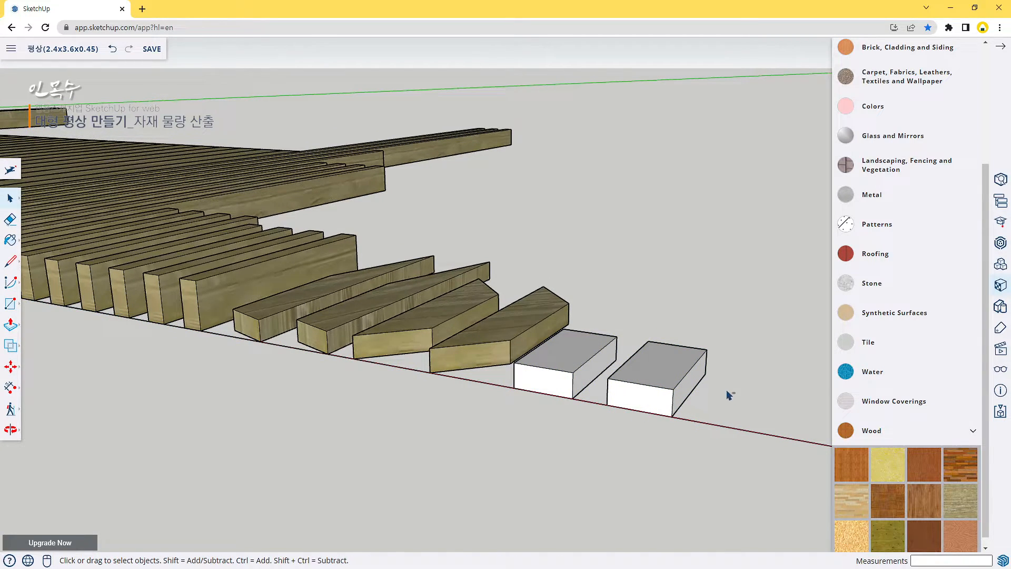
left_click_drag(598, 346, 611, 349)
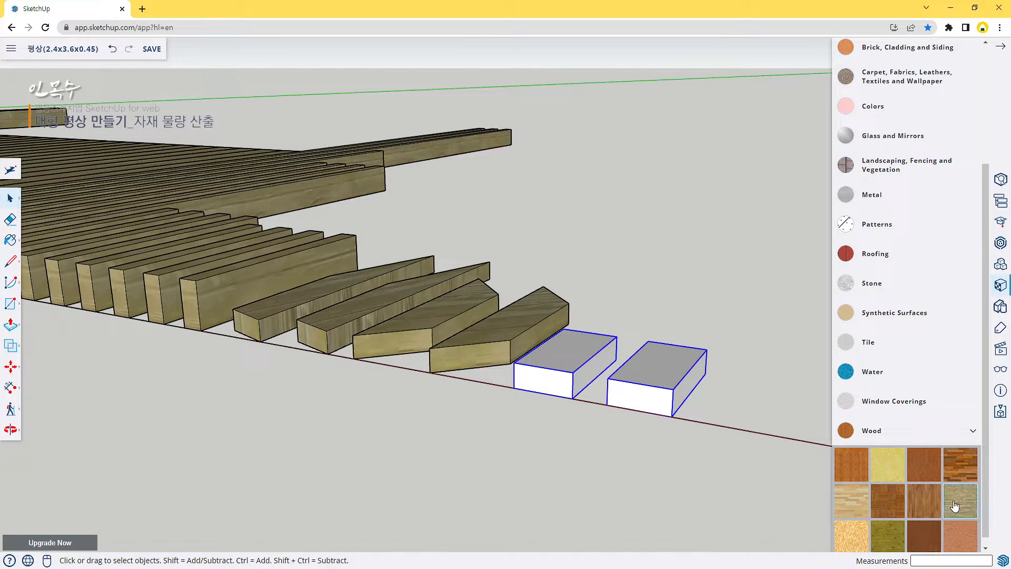
left_click(923, 494)
left_click(659, 368)
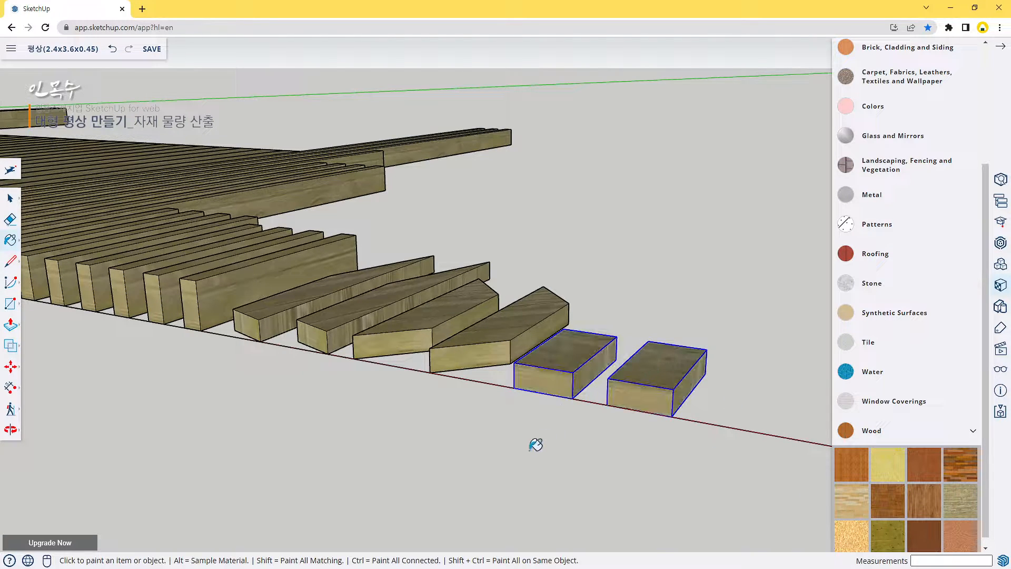
Delete the leftover small white block standing among the posts.
scroll(534, 449, "down", 3)
mouse_move(451, 463)
middle_mouse_down()
mouse_move(537, 474)
mouse_move(526, 466)
middle_mouse_up()
scroll(522, 464, "down", 2)
middle_click_drag(435, 481, 607, 406)
scroll(430, 410, "down", 3)
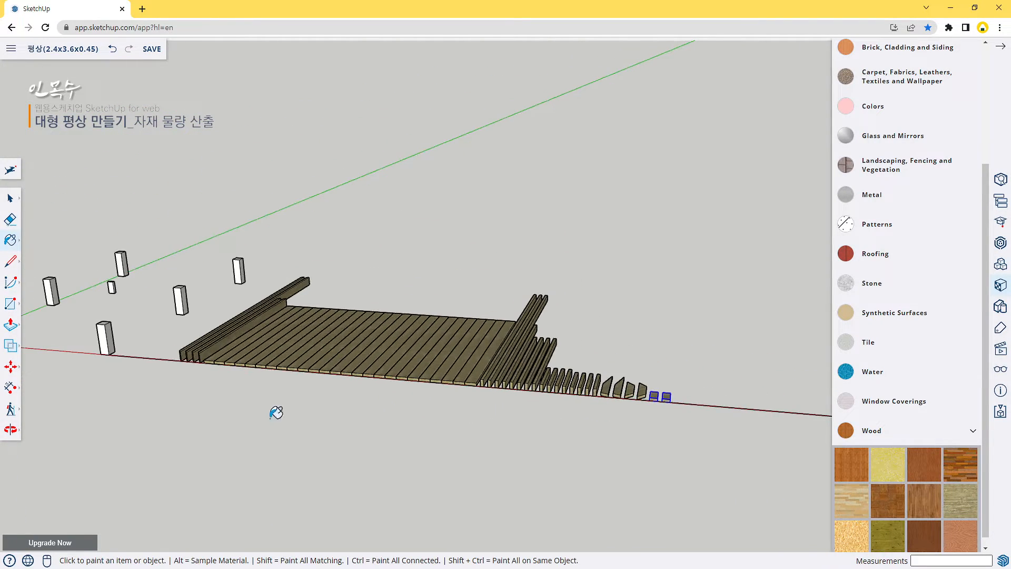
key("space")
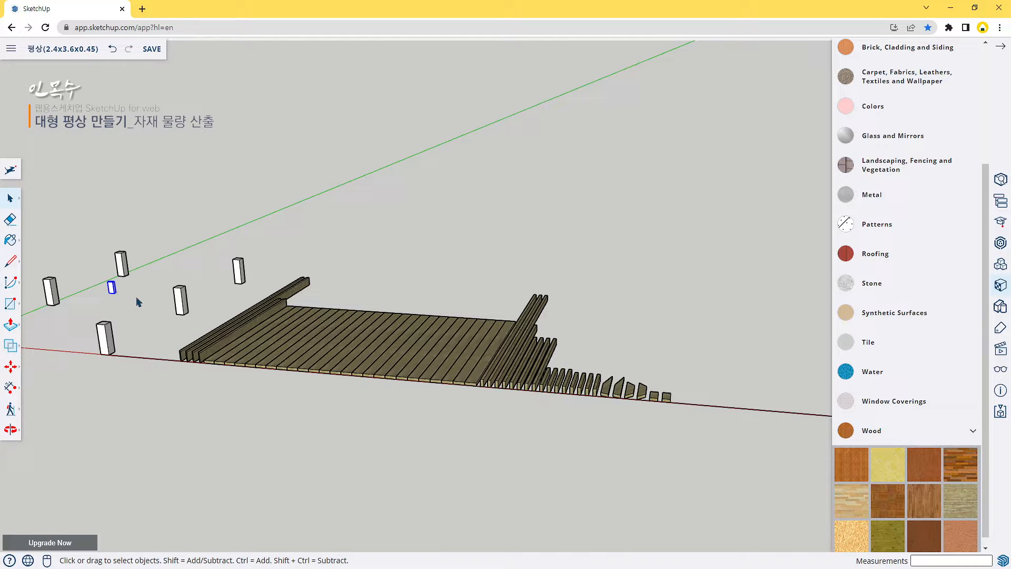
scroll(187, 320, "down", 3)
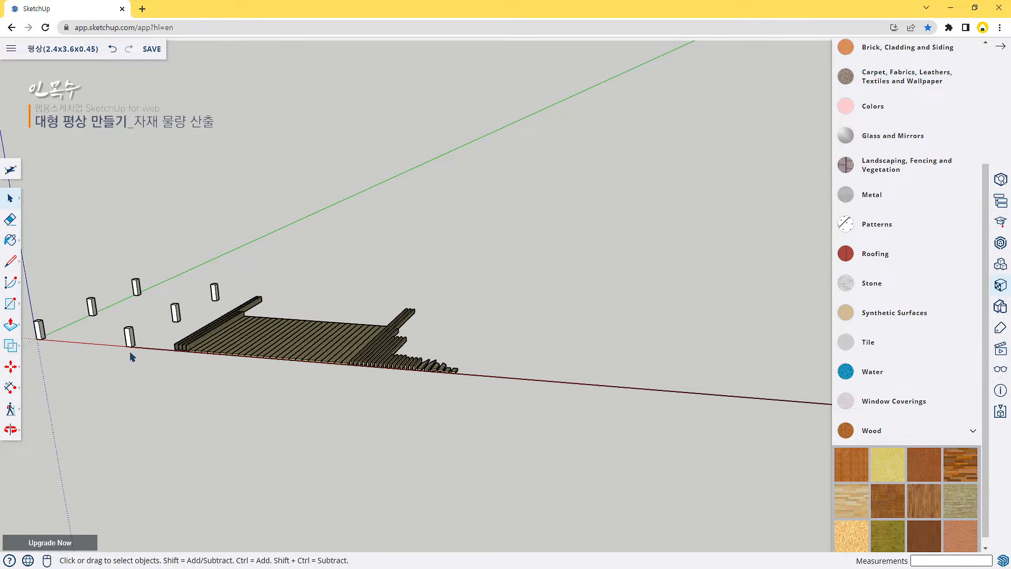
Move the white post on the red axis to the end of the row, against the last wood block's front corner.
scroll(132, 356, "up", 2)
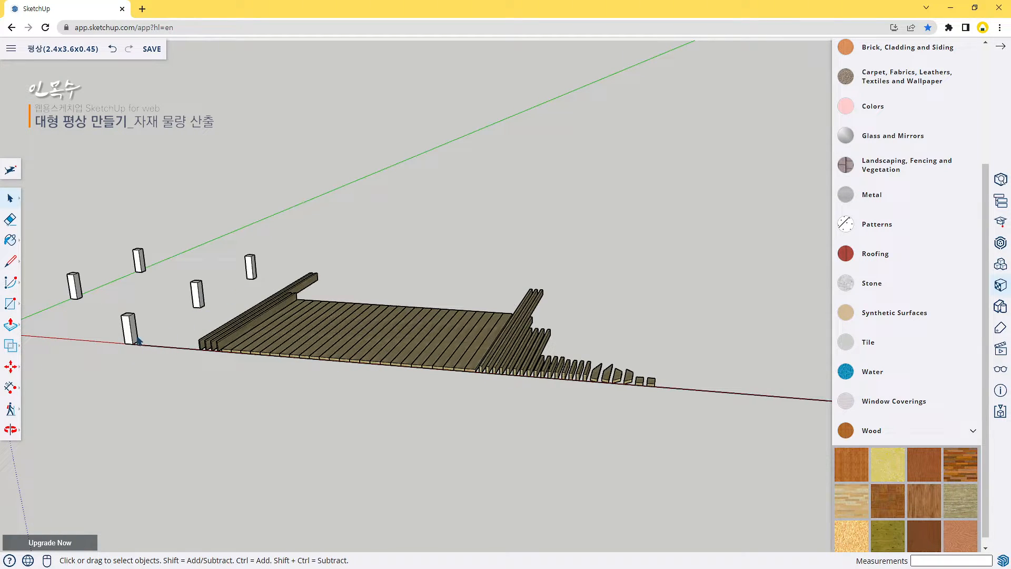
key("m")
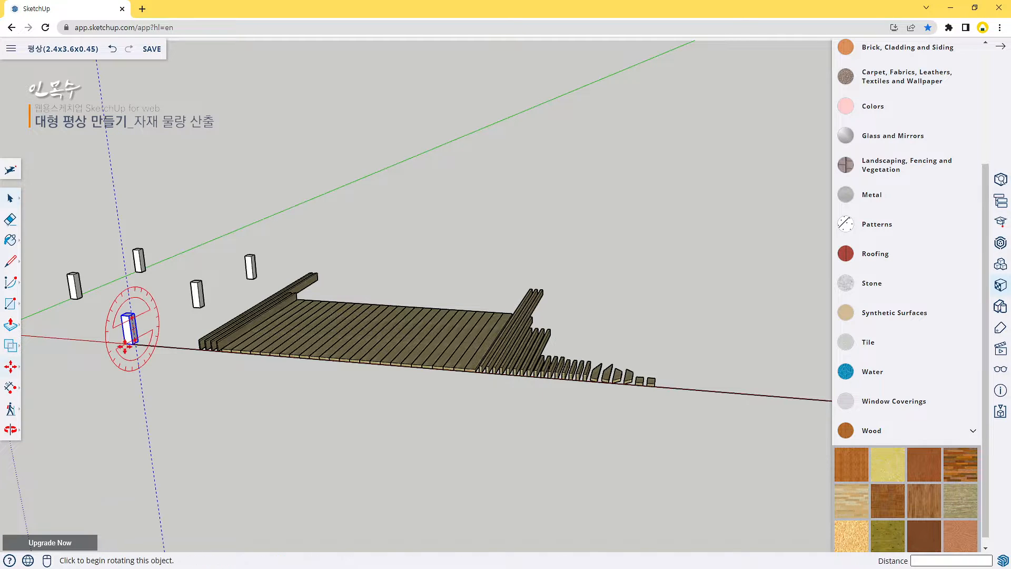
left_click(131, 344)
scroll(643, 391, "up", 6)
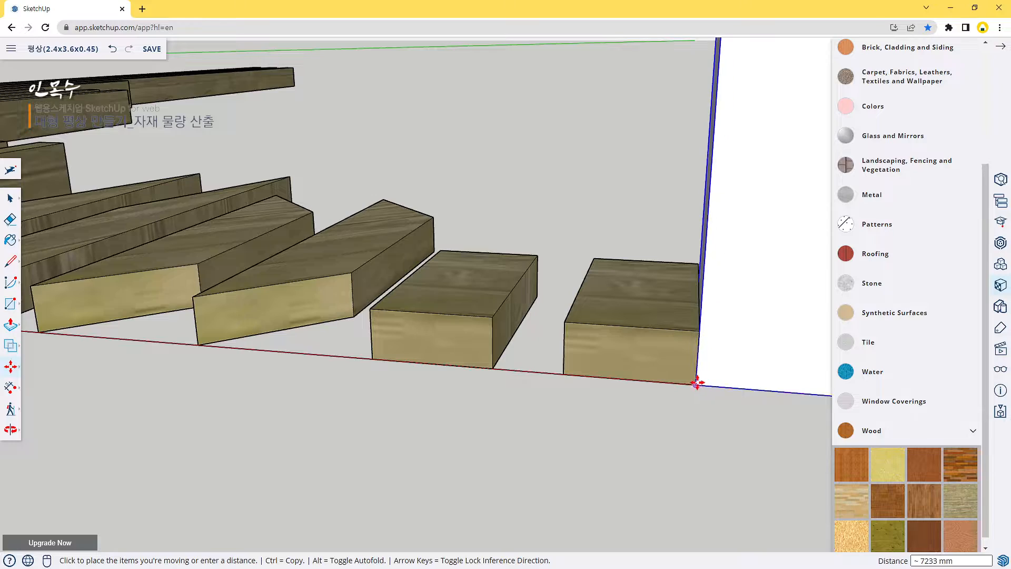
left_click(703, 383)
Rotate the moved post 90° about its rear bottom corner so it lies flat along the green axis.
scroll(725, 420, "down", 3)
scroll(745, 421, "down", 3)
middle_click_drag(745, 421, 474, 440)
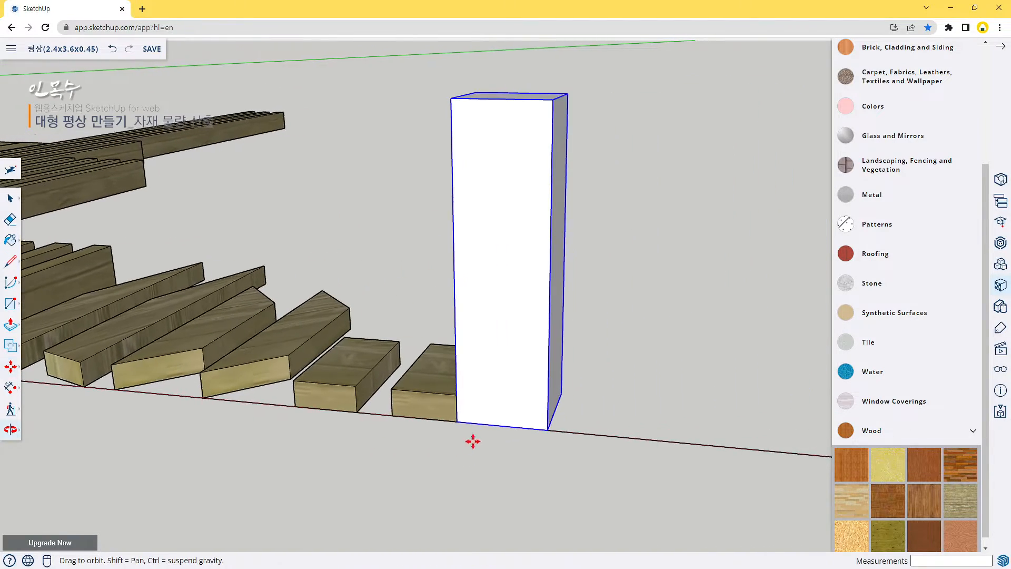
middle_click_drag(604, 431, 454, 454)
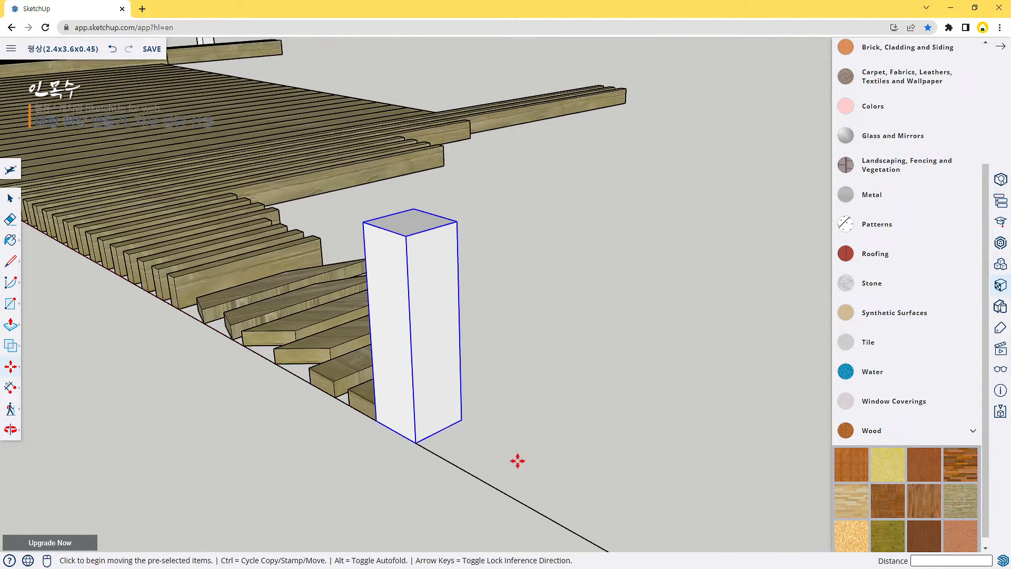
middle_click_drag(517, 460, 484, 461)
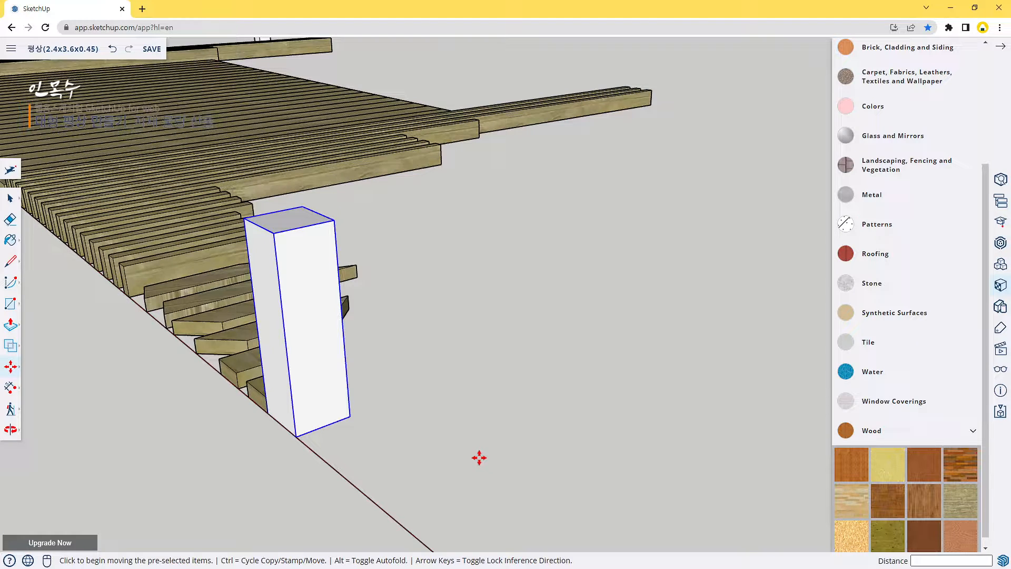
key("q")
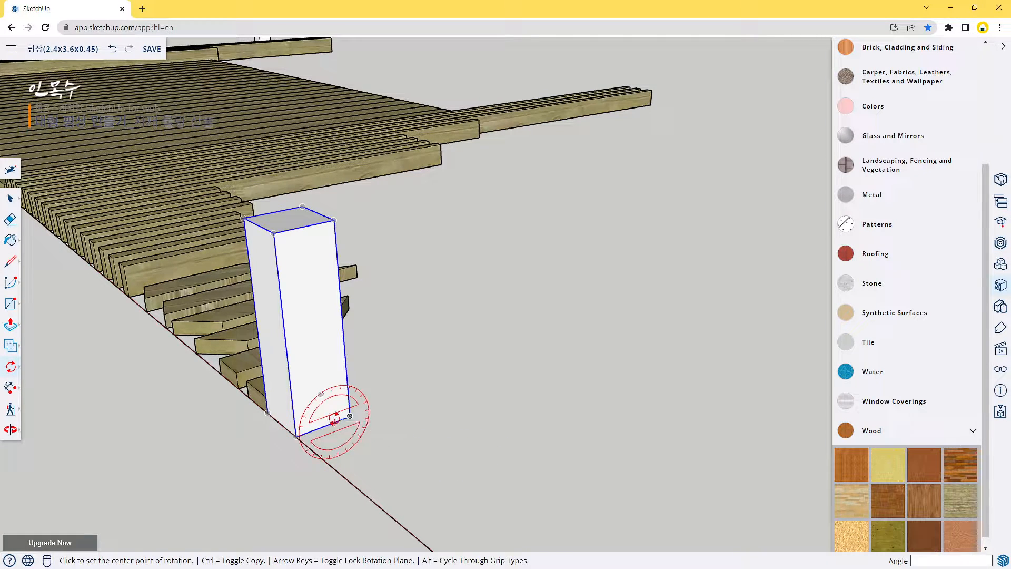
left_click(350, 416)
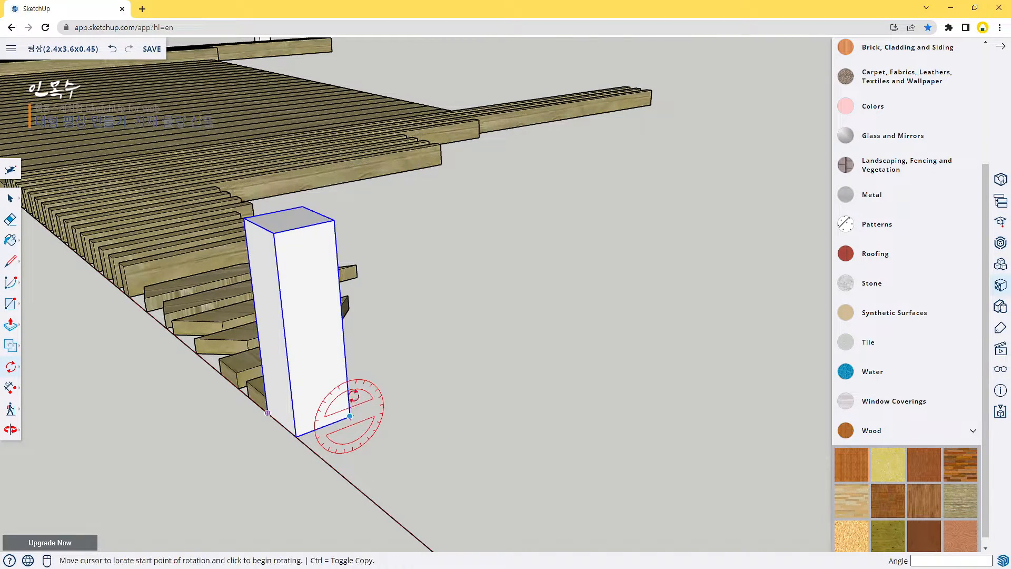
left_click(341, 313)
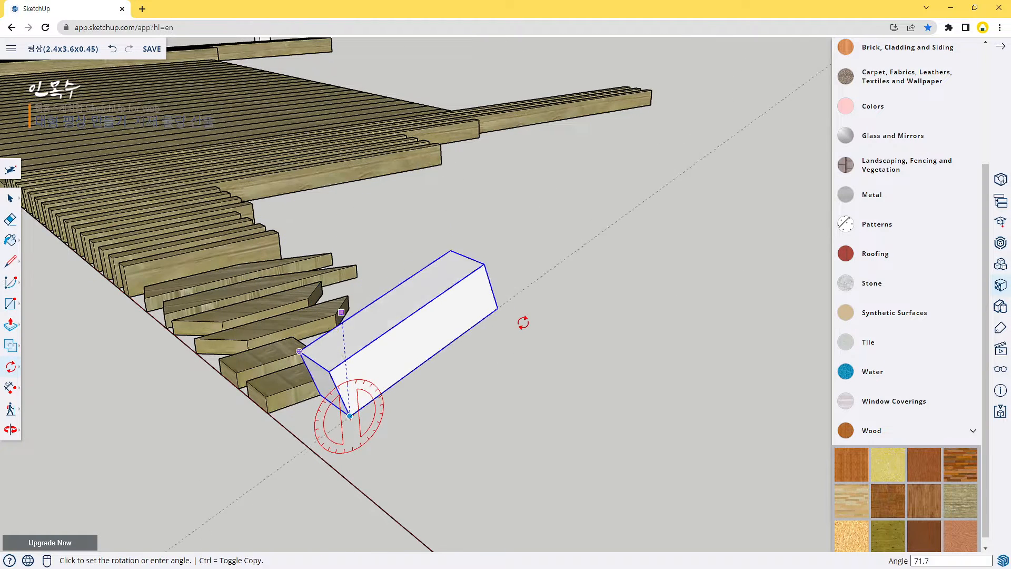
left_click(552, 366)
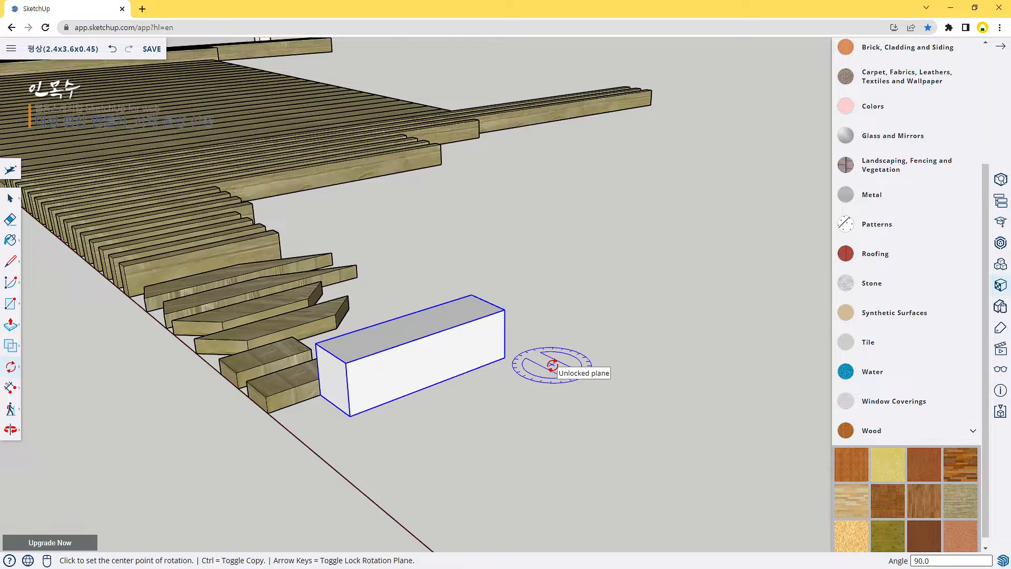
Move the white post by its rear bottom corner to the last wood block's front corner, so its end sits on the red axis.
key("m")
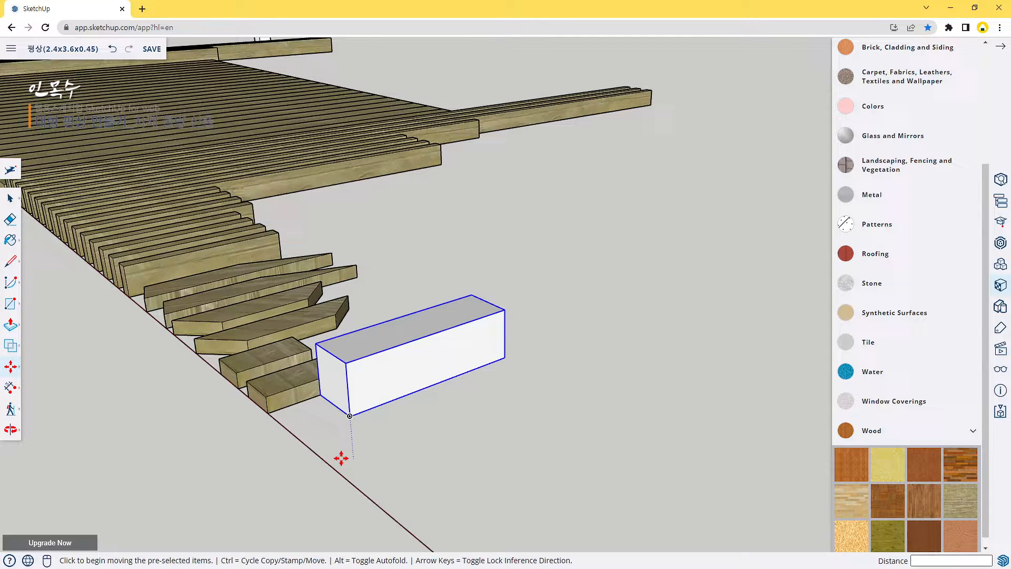
left_click(318, 404)
left_click(267, 413)
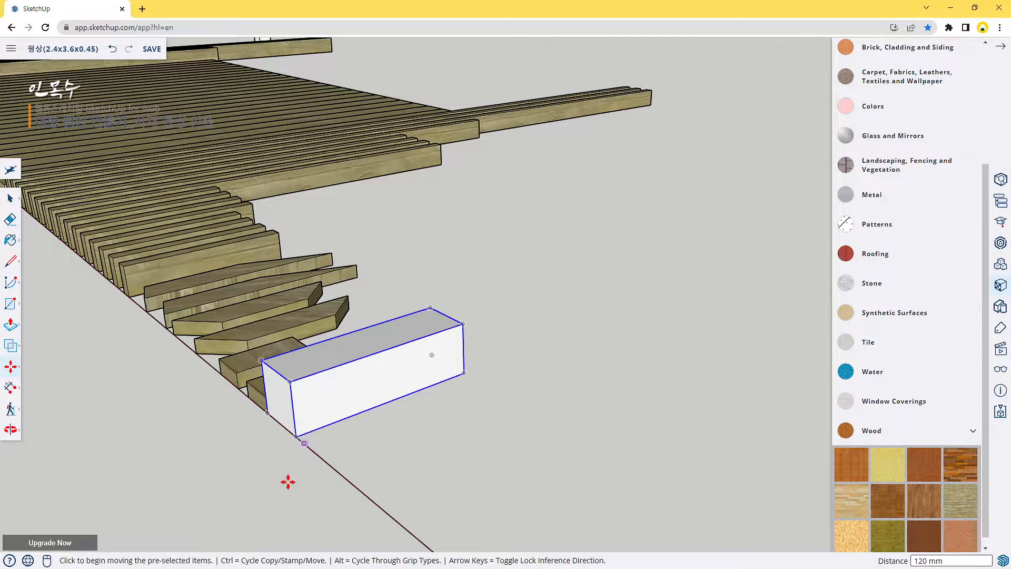
Shift the white post 50 mm along the red axis to leave a gap beside the last wood block.
middle_click_drag(288, 481, 516, 386)
scroll(574, 393, "down", 2)
scroll(525, 375, "up", 1)
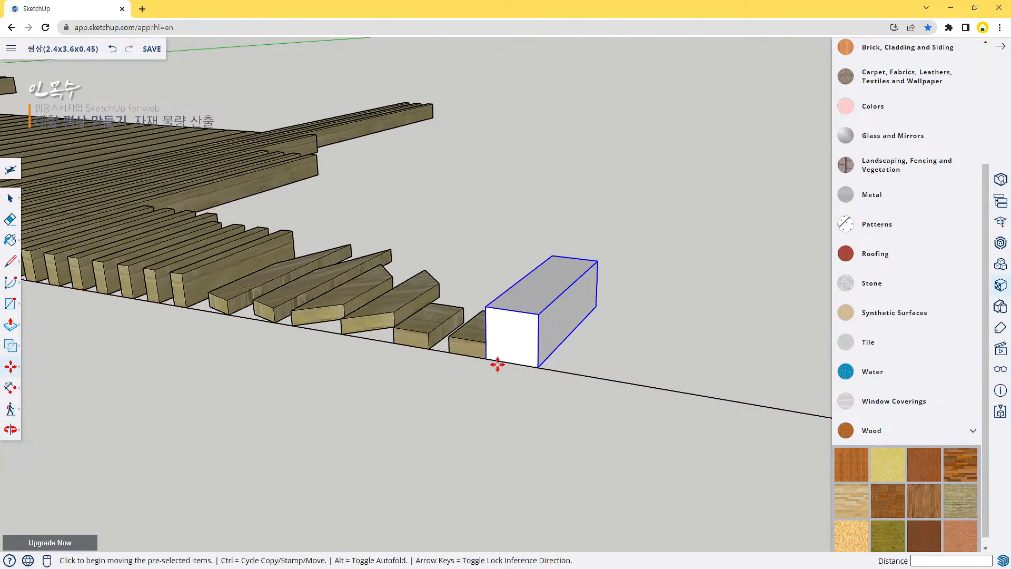
left_click(486, 357)
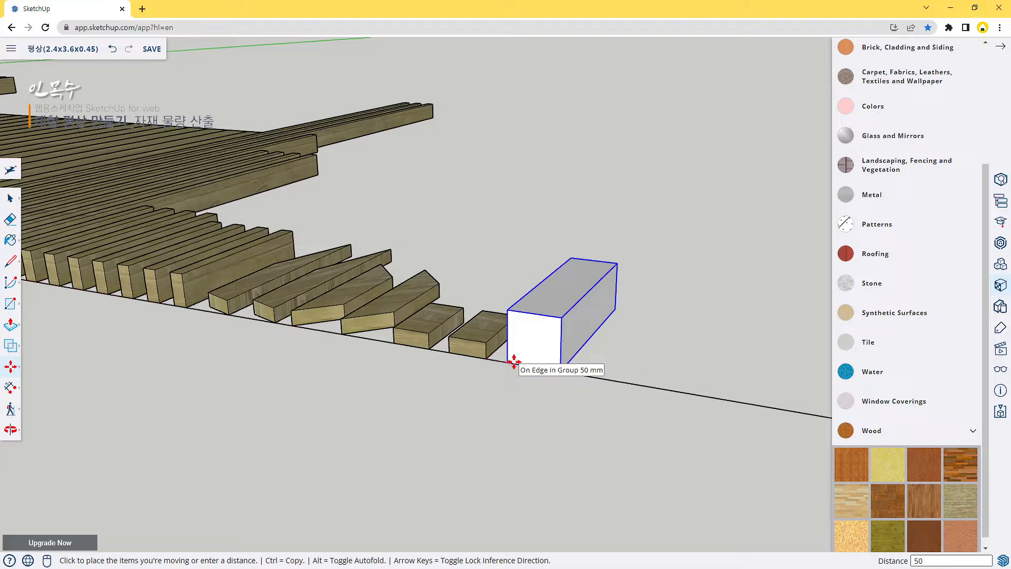
left_click(514, 361)
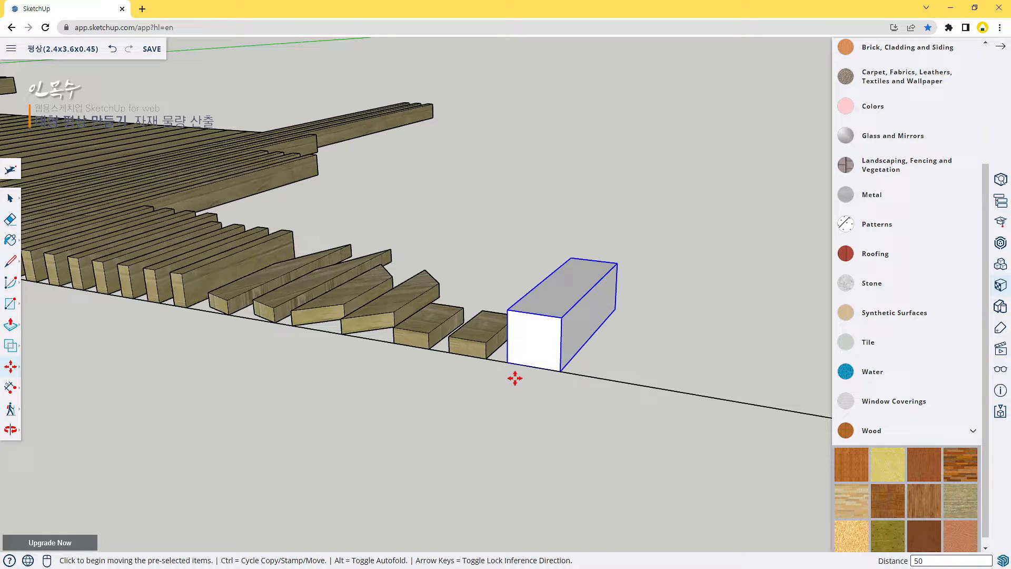
Copy the white post 170 mm along the red axis and repeat the copy five times.
key("ctrl")
left_click(507, 362)
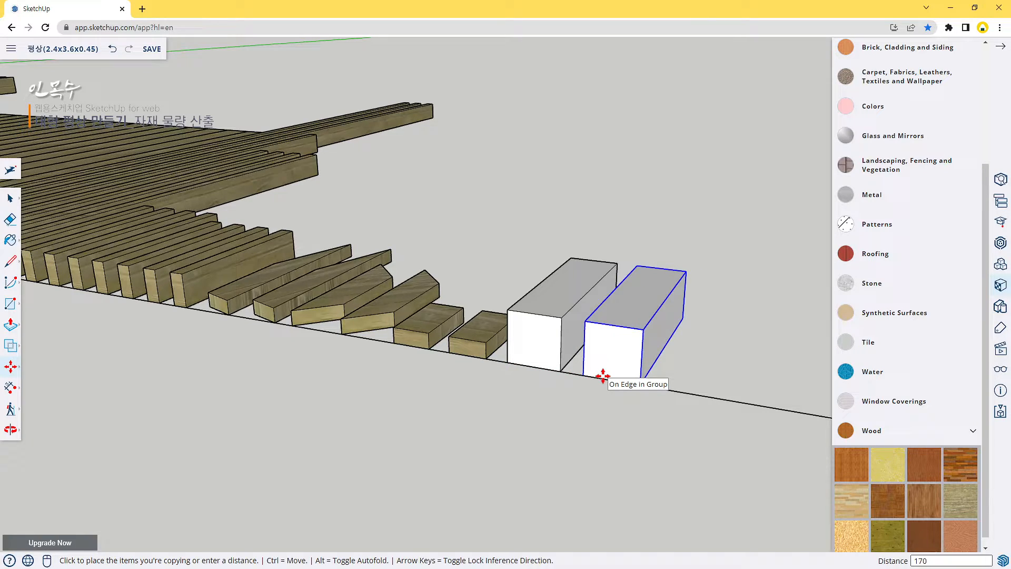
left_click(603, 375)
type("x")
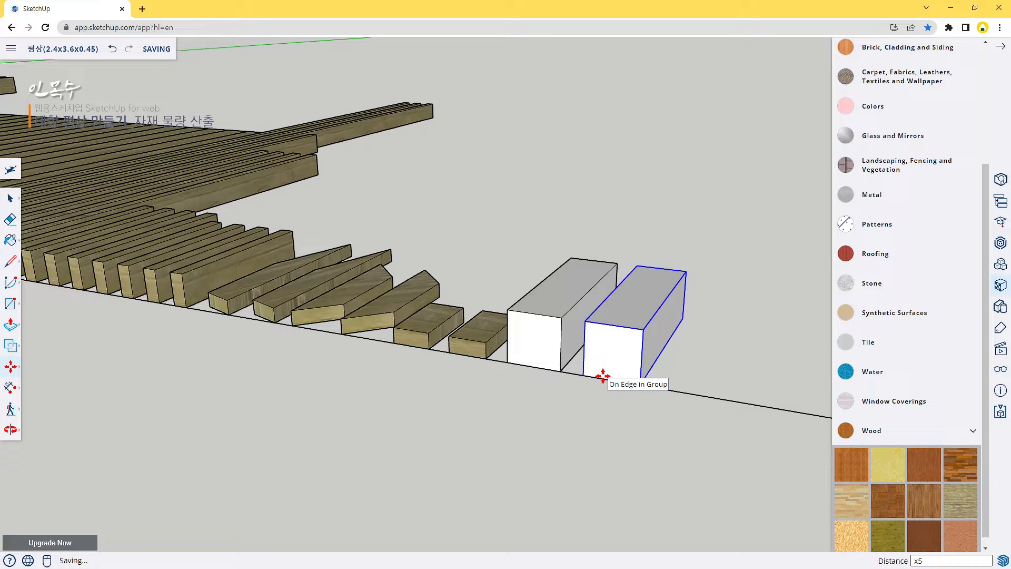
type("5")
key("Return")
scroll(602, 377, "down", 5)
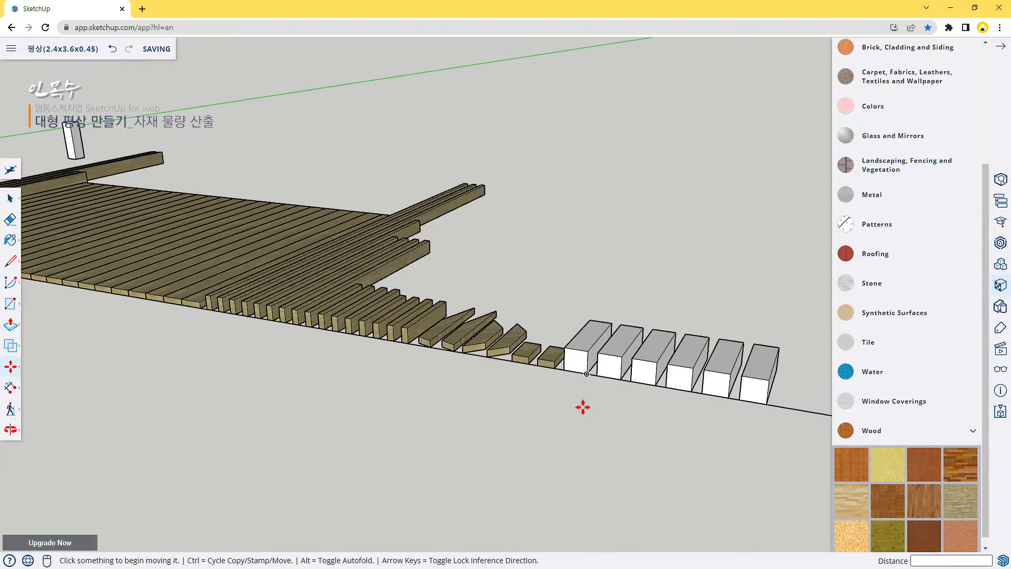
Select all six white posts lying in the row and paint them with the same wood material as the boards.
middle_click_drag(624, 423, 479, 406, "shift")
middle_click_drag(516, 452, 525, 453)
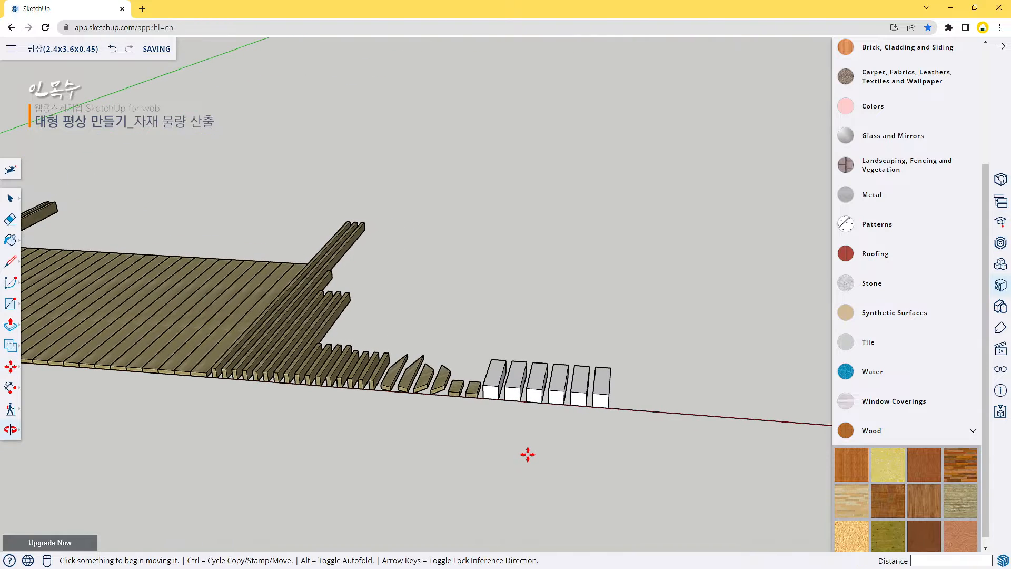
key("space")
left_click_drag(632, 390, 495, 347)
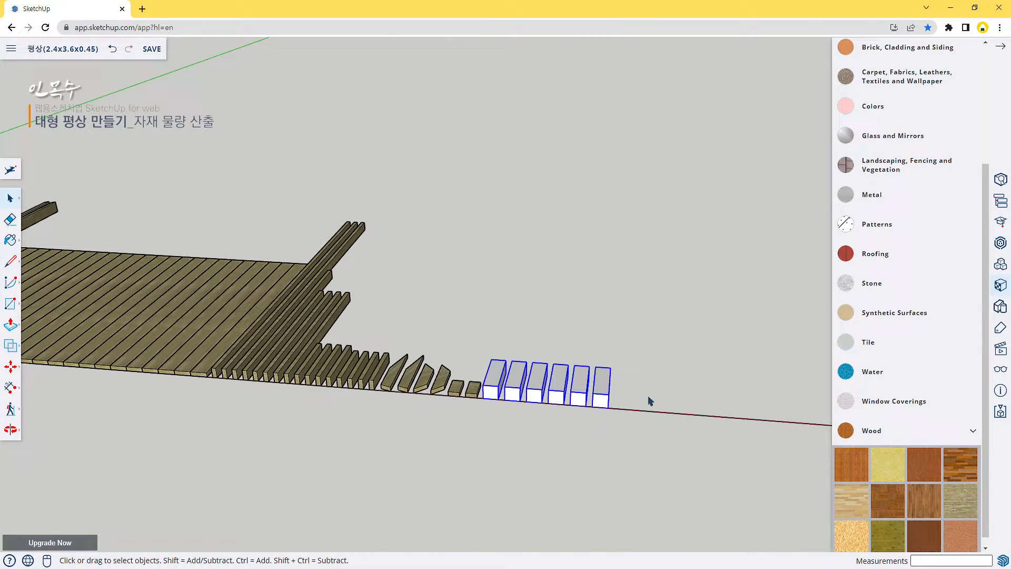
left_click(960, 501)
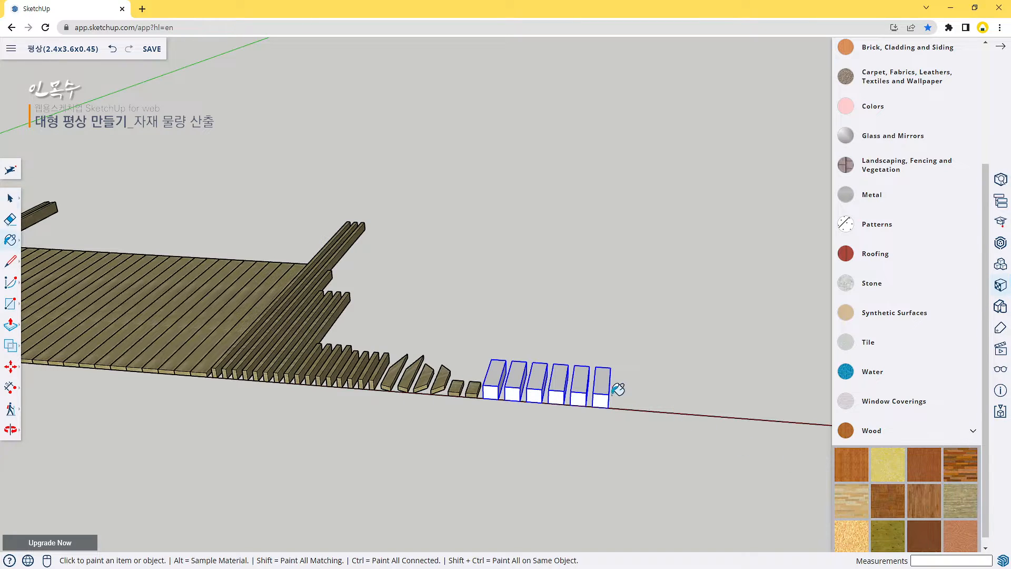
left_click(600, 380)
Delete the five leftover white posts standing upright near the origin.
scroll(514, 409, "down", 5)
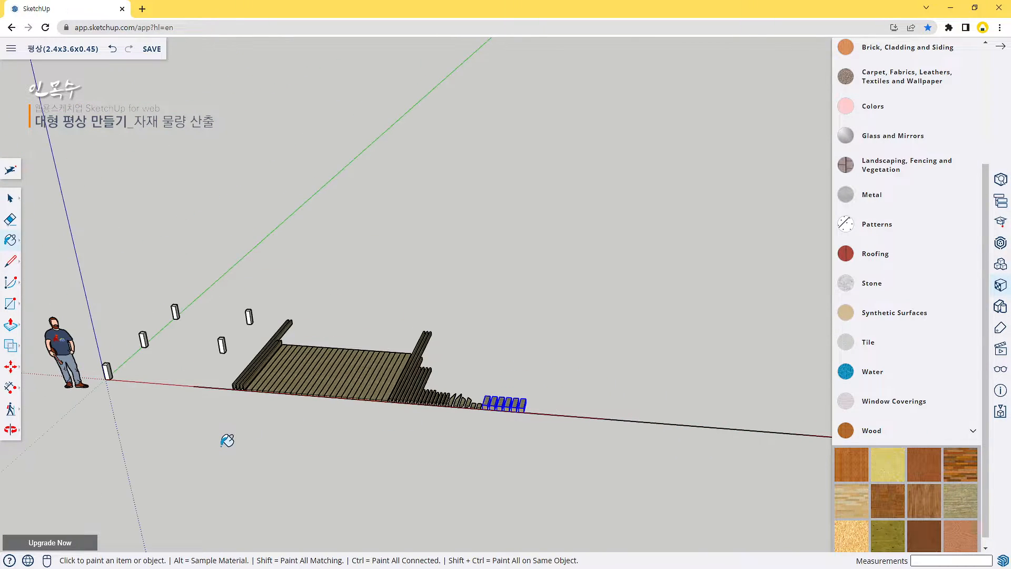
mouse_move(267, 437)
middle_mouse_down("shift")
mouse_move(348, 421)
mouse_move(354, 406)
middle_mouse_up("shift")
key("space")
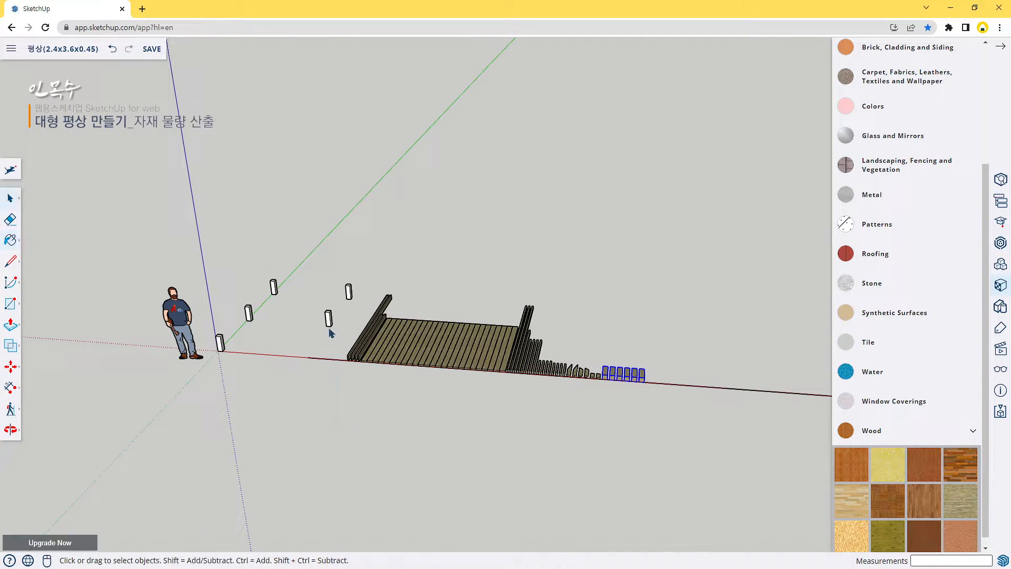
left_click_drag(334, 334, 268, 269)
key("Delete")
left_click(349, 291)
key("Delete")
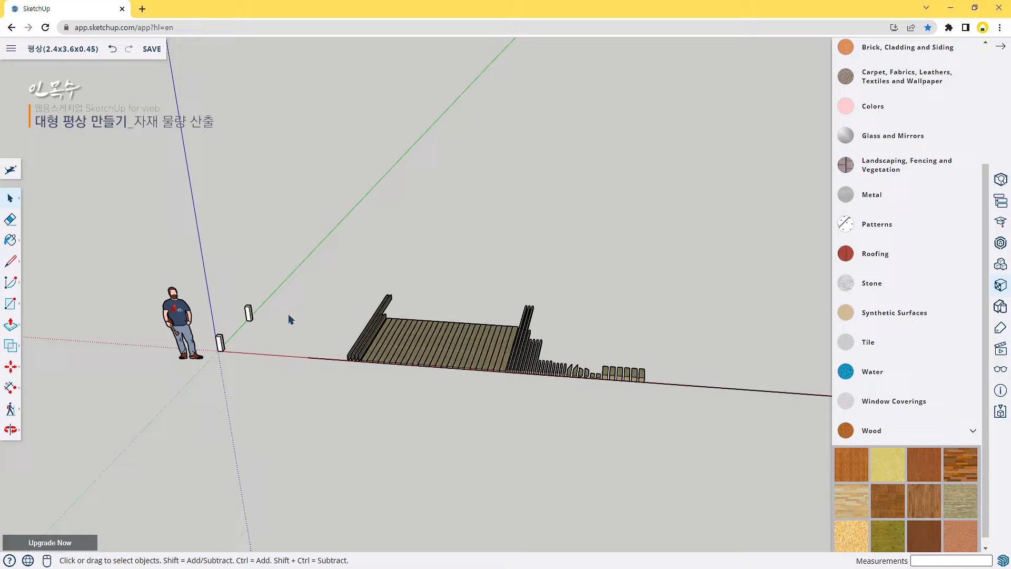
key("Delete")
left_click(221, 343)
key("Delete")
Select the whole row of lumber pieces and move it along the red axis until the first board's bottom corner meets the origin.
scroll(697, 433, "up", 2)
scroll(668, 414, "down", 2)
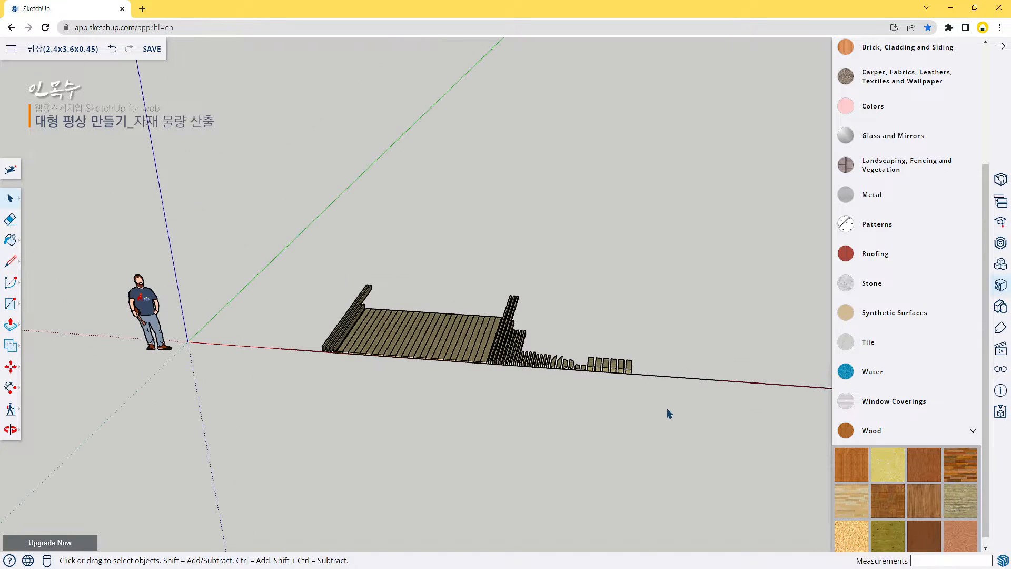
left_click(667, 379)
left_click(664, 423)
scroll(700, 400, "up", 3)
left_click_drag(684, 369, 176, 235)
scroll(174, 355, "down", 3)
middle_click_drag(173, 355, 390, 352)
scroll(261, 308, "up", 4)
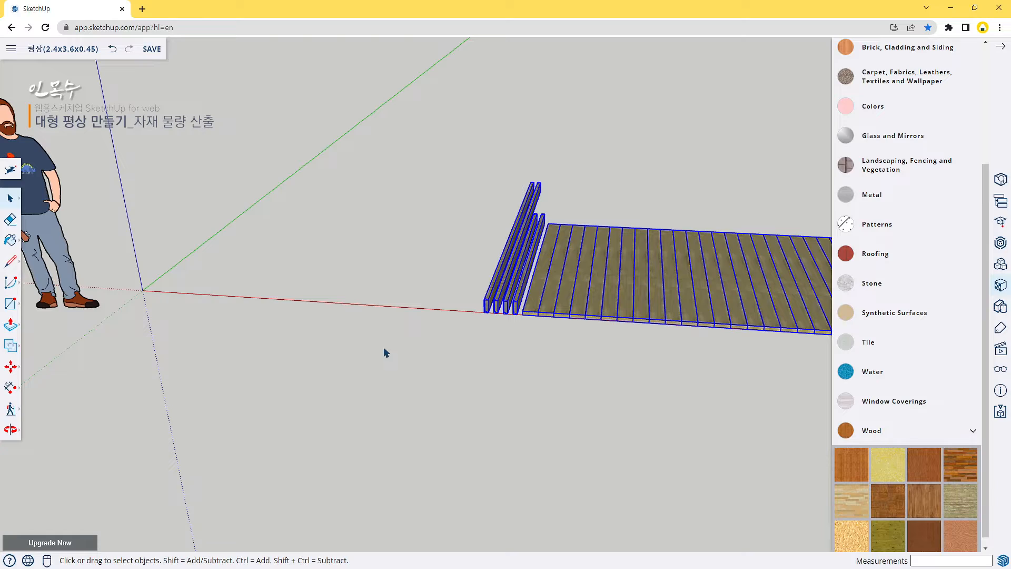
key("m")
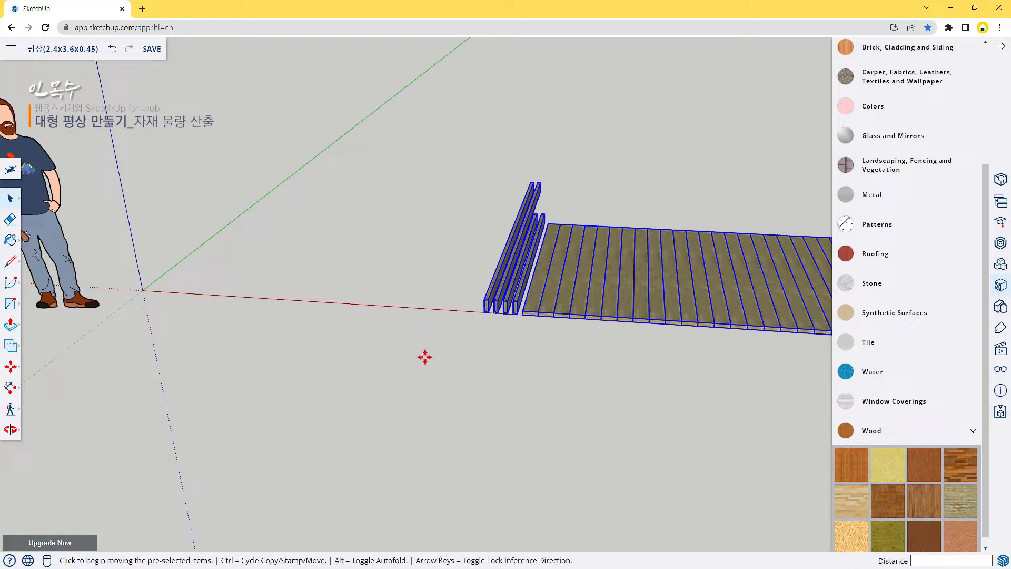
left_click(483, 315)
scroll(140, 293, "up", 5)
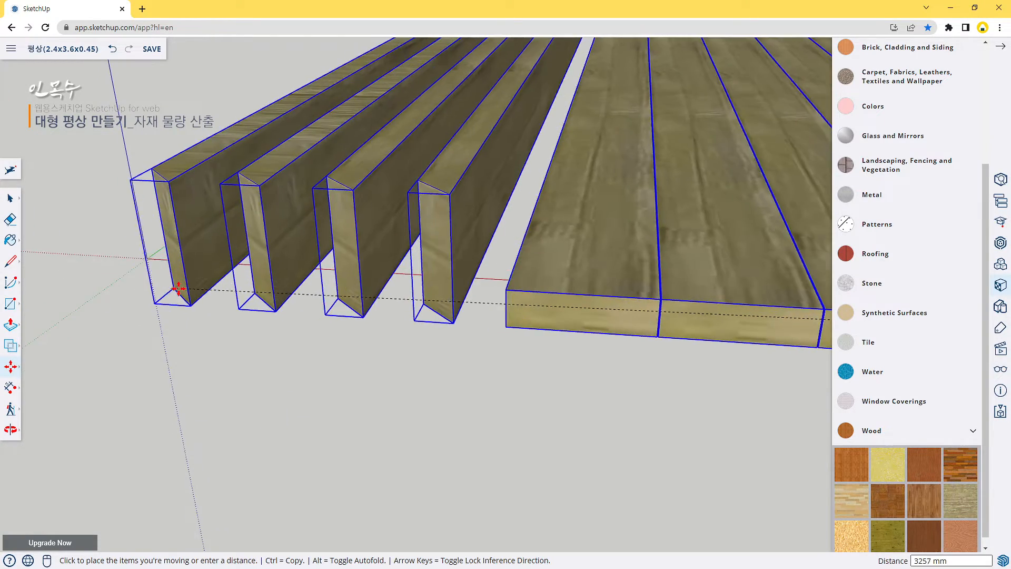
scroll(178, 288, "up", 6)
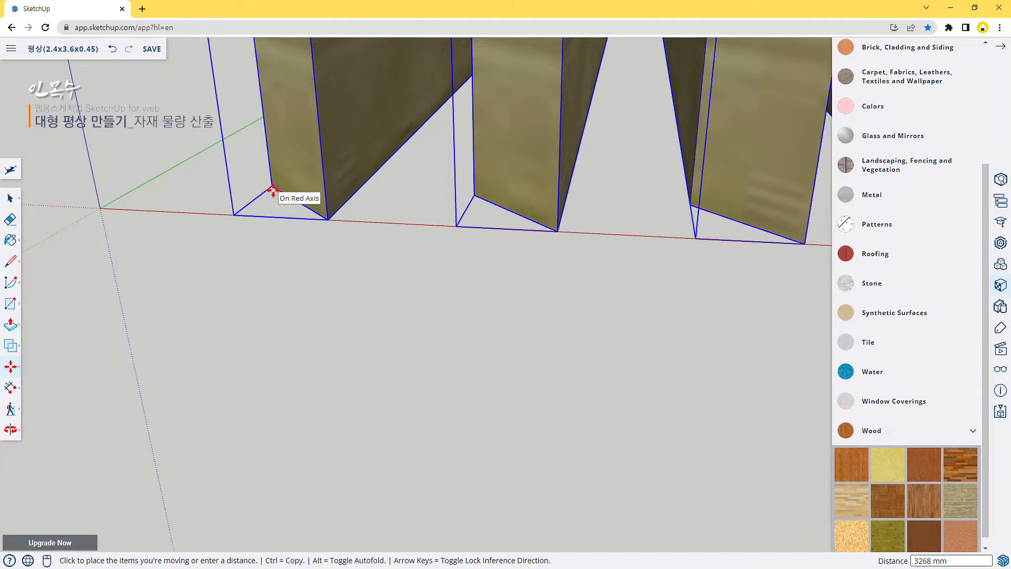
left_click(273, 191)
left_click(234, 215)
left_click(100, 208)
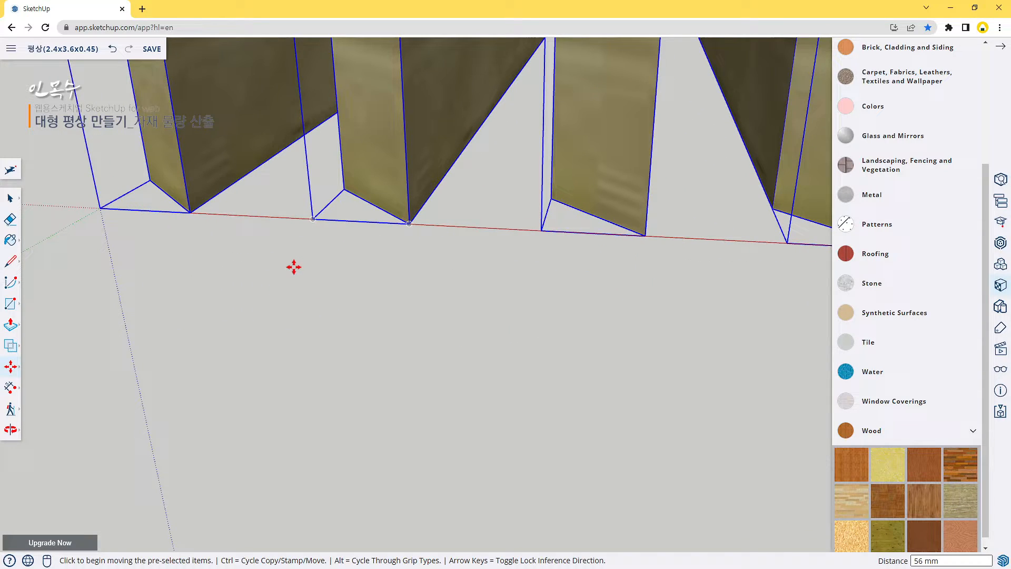
Move every lumber piece except the first two boards at the origin 500 mm along the red axis.
scroll(295, 268, "down", 10)
scroll(318, 298, "down", 8)
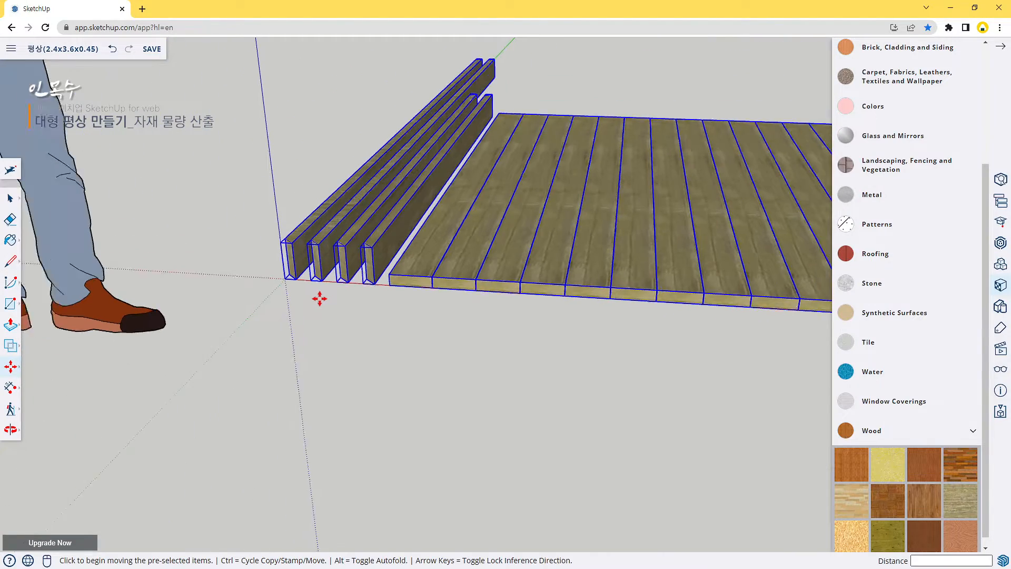
scroll(365, 356, "up", 8)
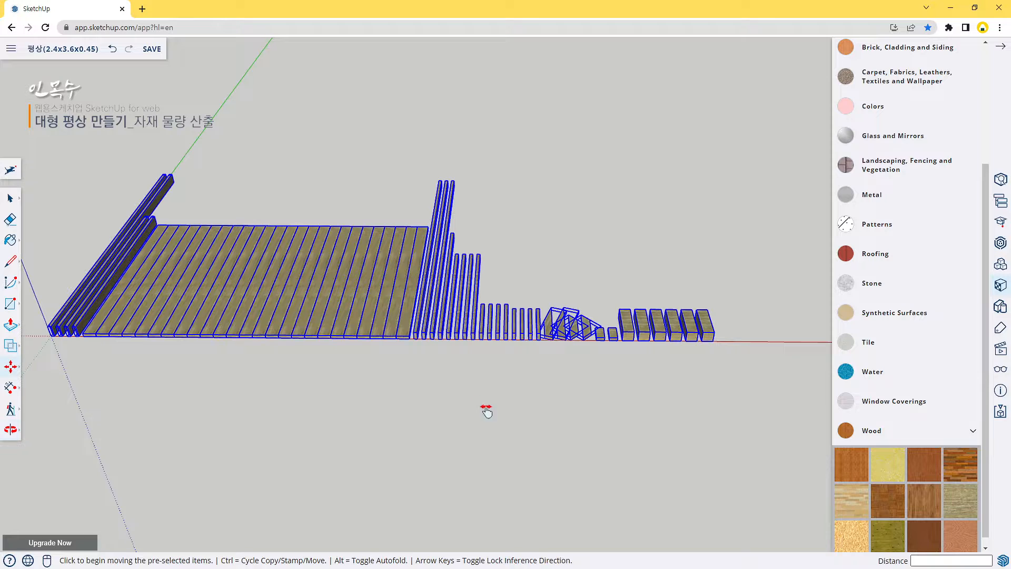
middle_click_drag(485, 408, 564, 402, "shift")
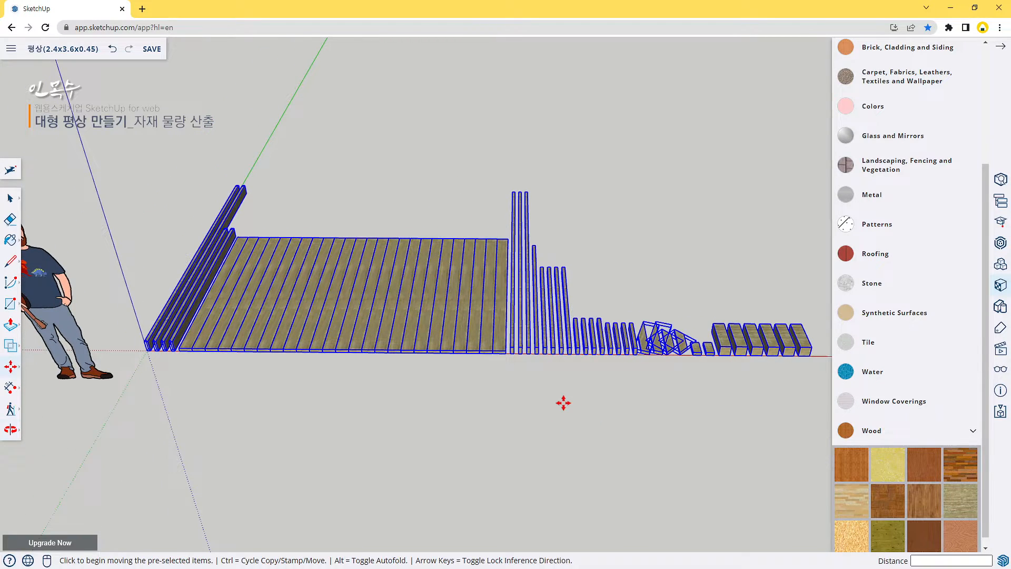
key("space")
left_click(446, 394)
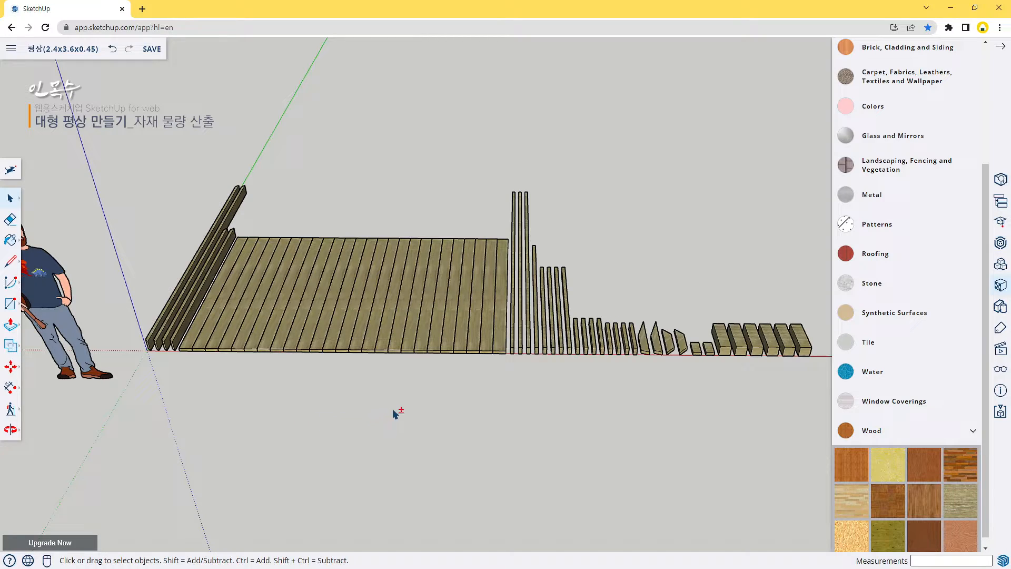
middle_click_drag(397, 412, 475, 427)
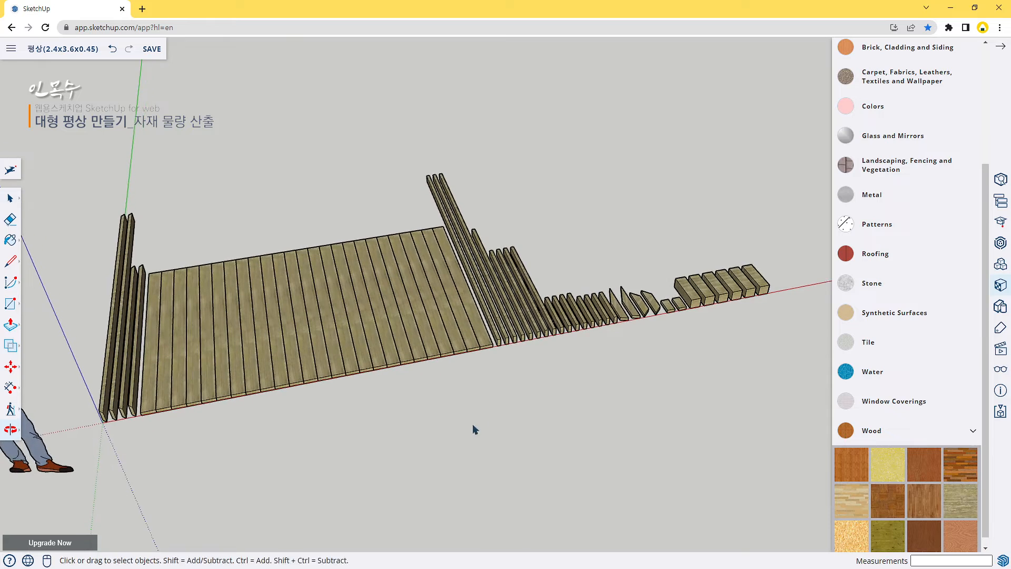
left_click_drag(791, 329, 714, 344)
left_click_drag(133, 298, 135, 299)
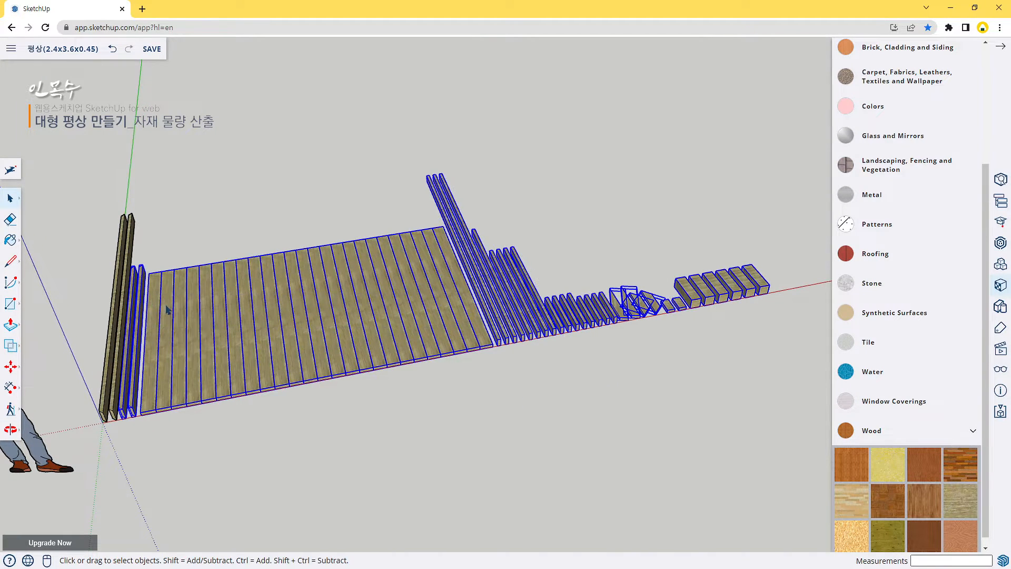
key("m")
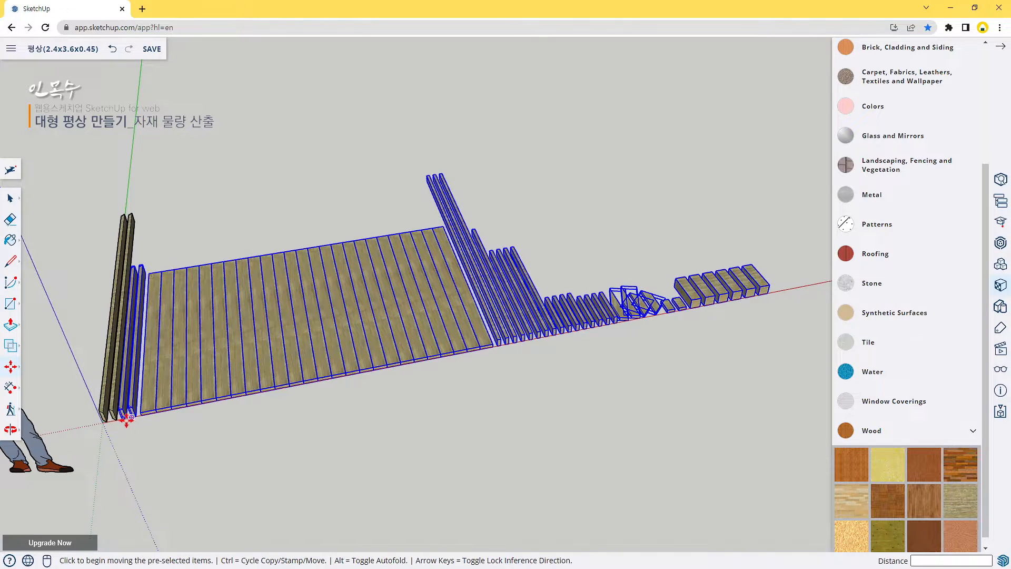
middle_click_drag(129, 419, 134, 430)
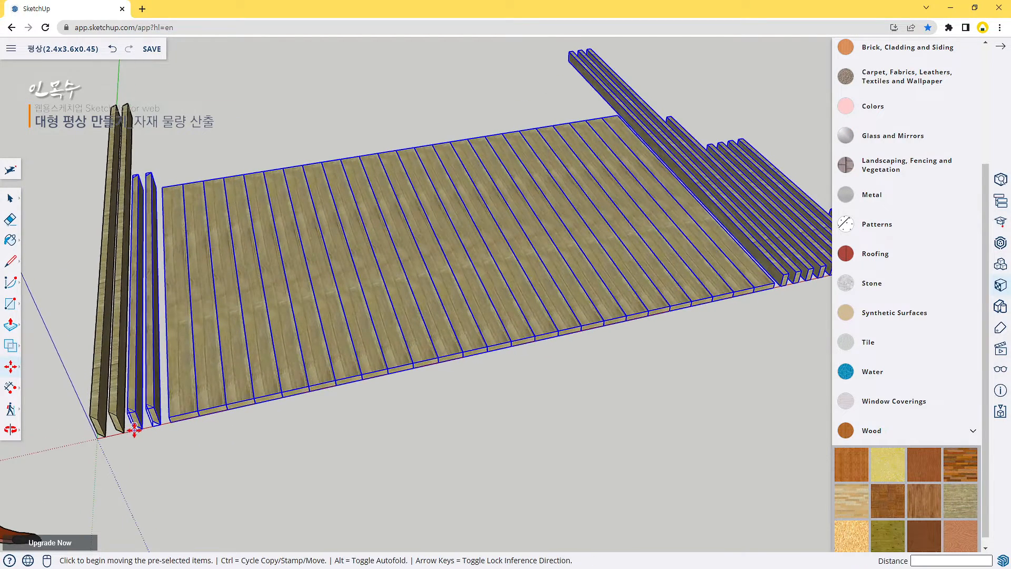
left_click(133, 430)
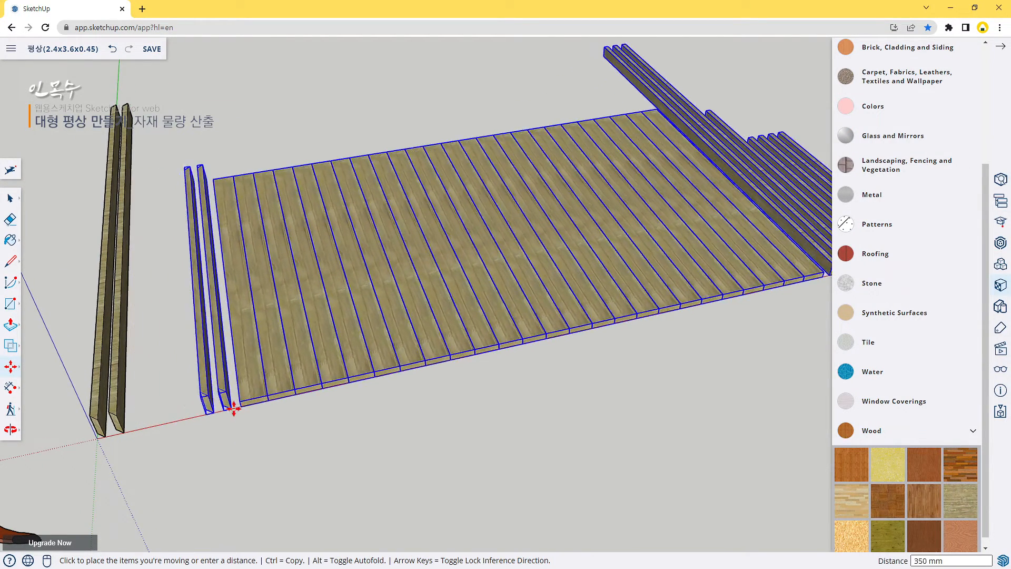
type("500")
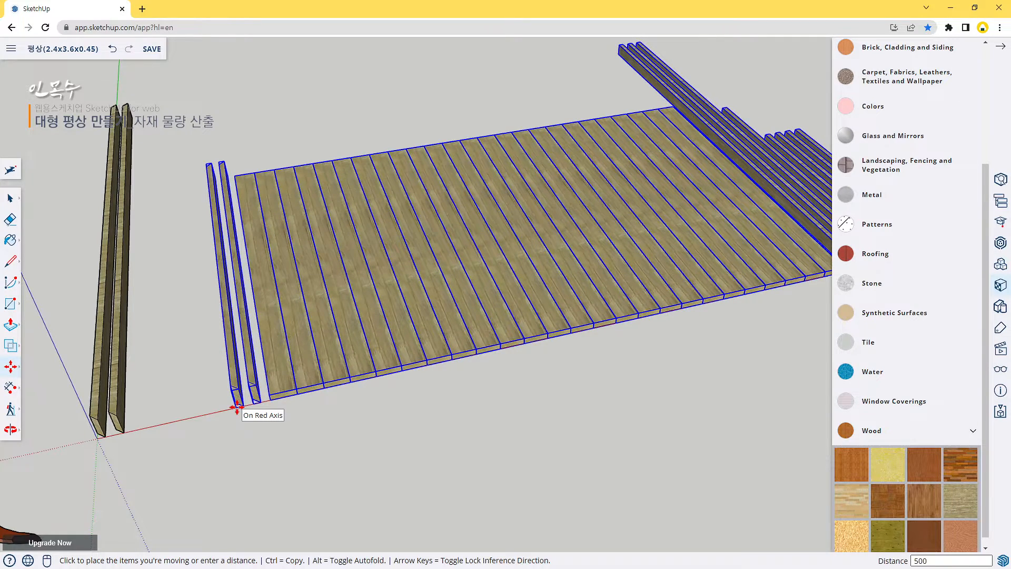
key("Return")
Move the wide deck boards and every lumber piece beyond them 500 mm along the red axis, away from the second pair of boards.
middle_click_drag(316, 454, 235, 460)
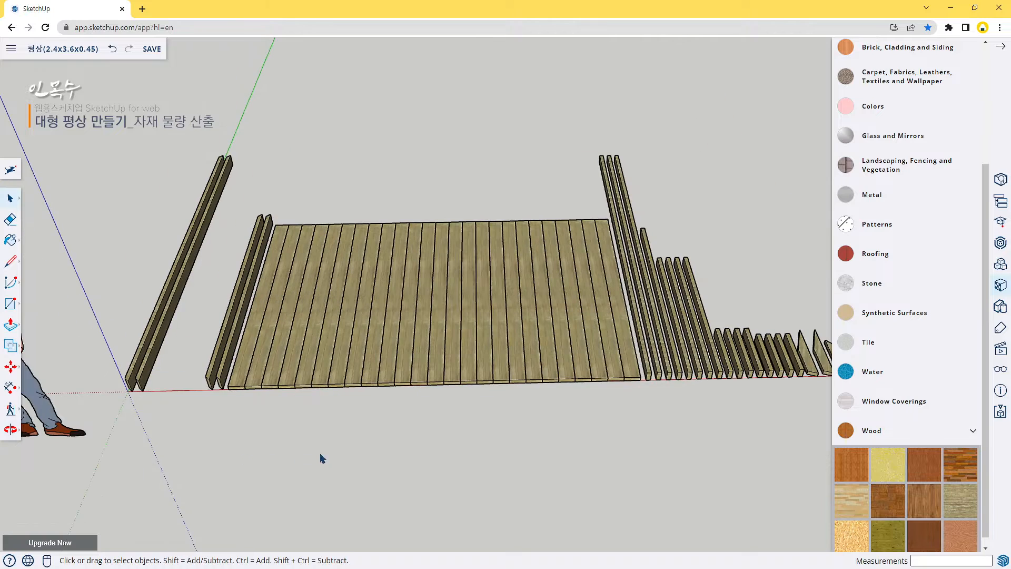
scroll(266, 403, "down", 4)
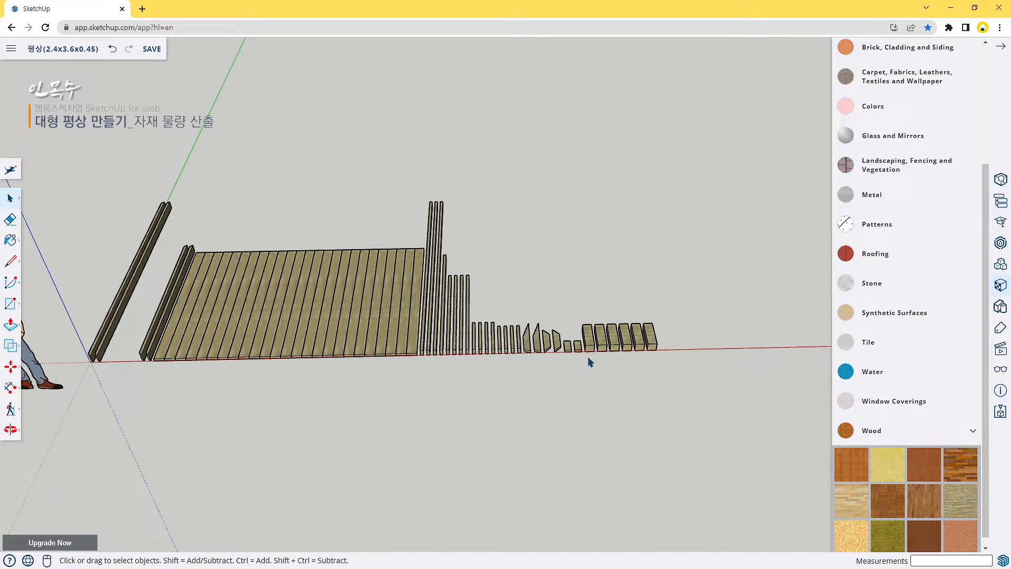
left_click_drag(684, 361, 310, 313)
left_click_drag(188, 297, 188, 296)
scroll(148, 367, "up", 5)
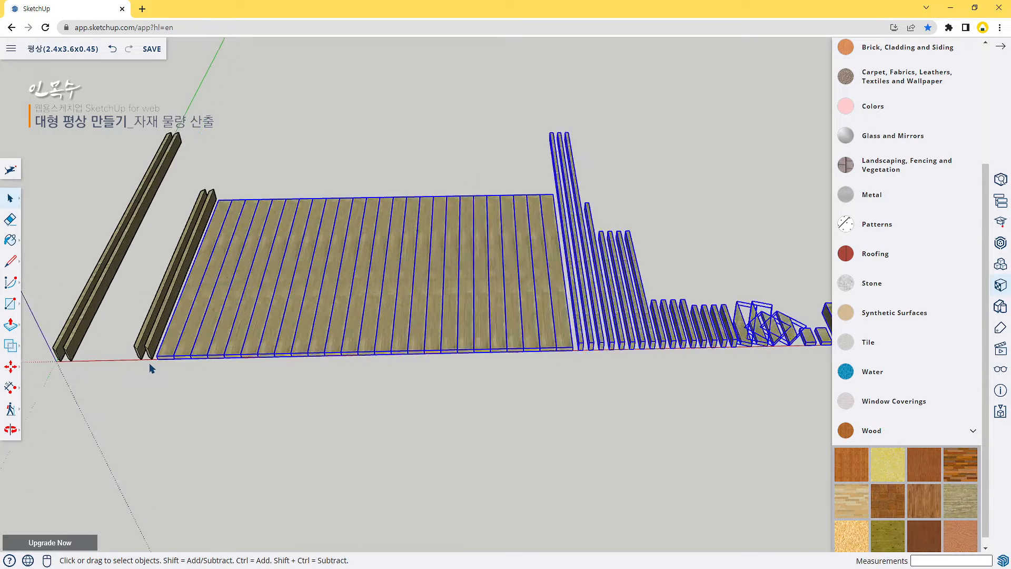
key("m")
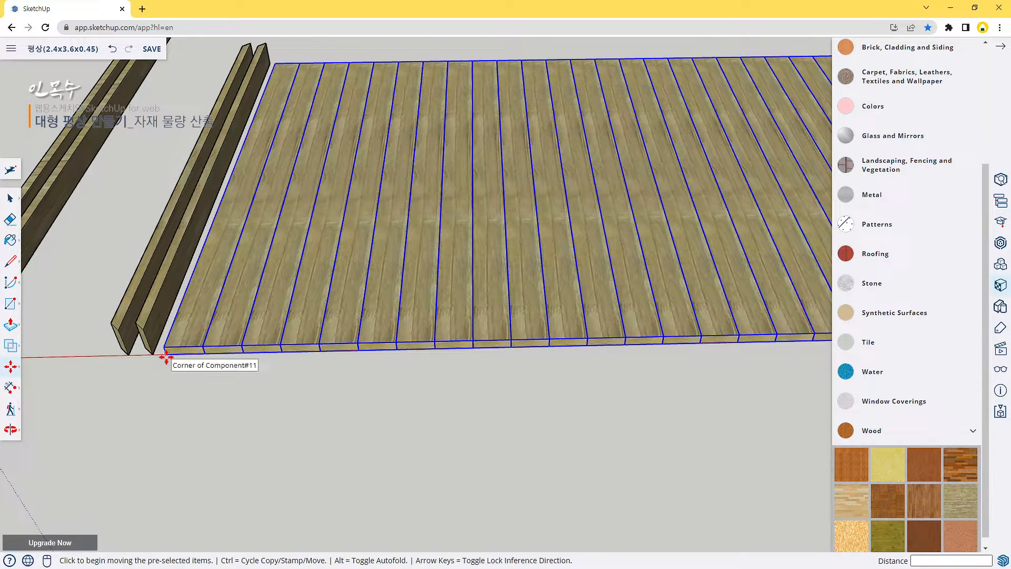
left_click(164, 353)
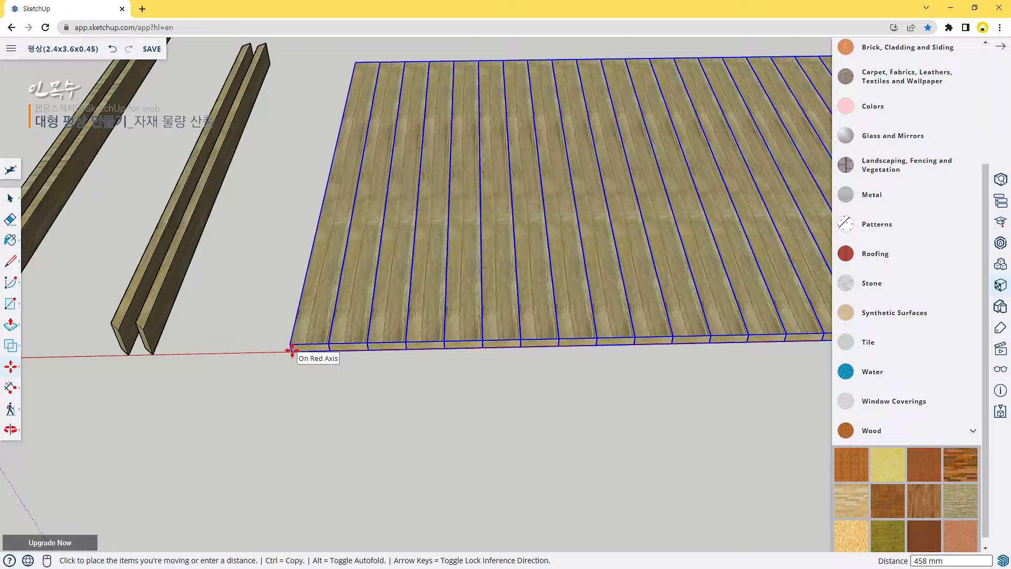
type("500")
key("Return")
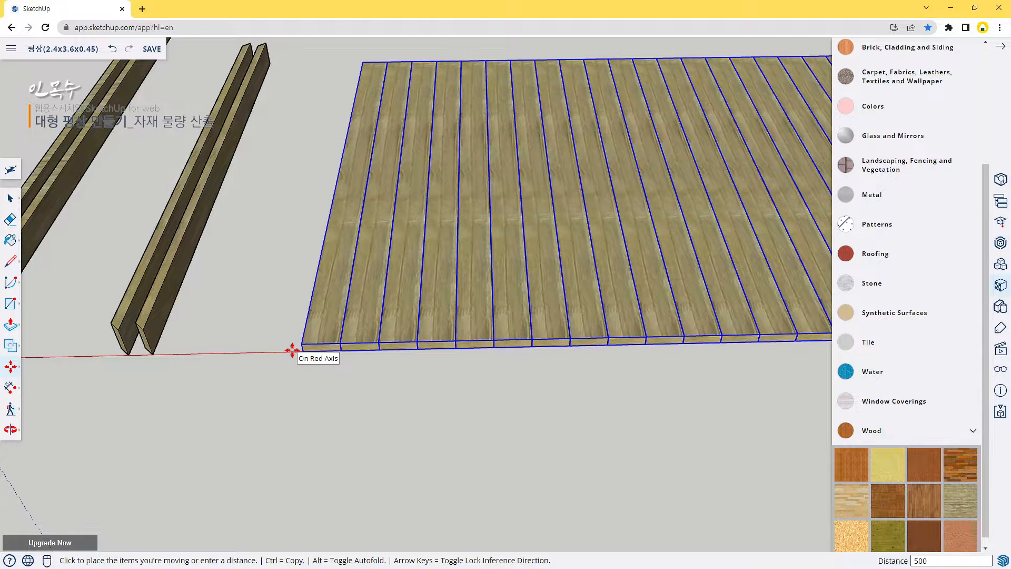
Move all the narrower lumber pieces beyond the wide deck boards 500 mm along the red axis, leaving the deck boards in place.
scroll(323, 366, "down", 5)
middle_click_drag(509, 412, 331, 389)
scroll(340, 376, "up", 6)
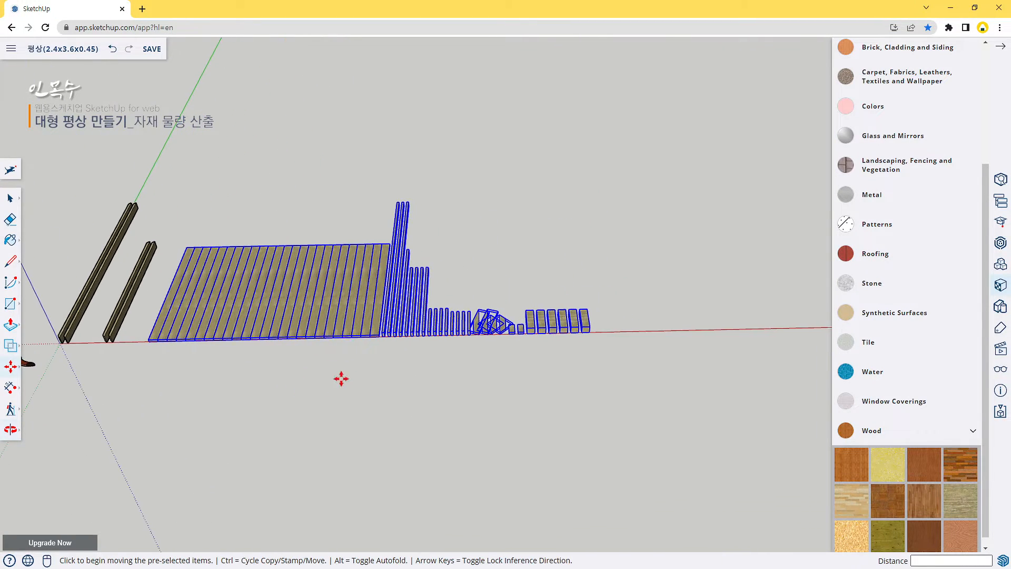
middle_click_drag(587, 388, 424, 391)
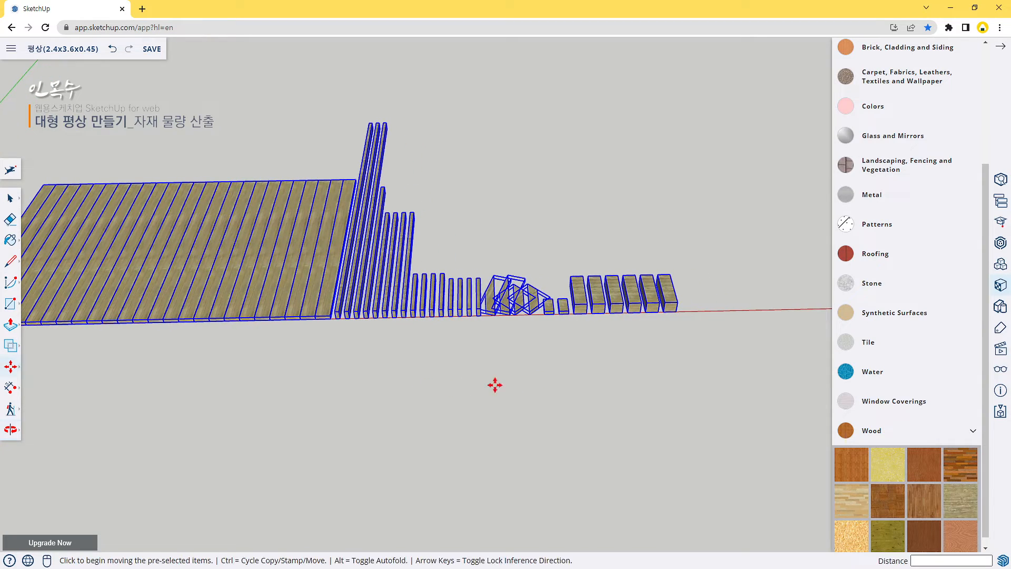
key("space")
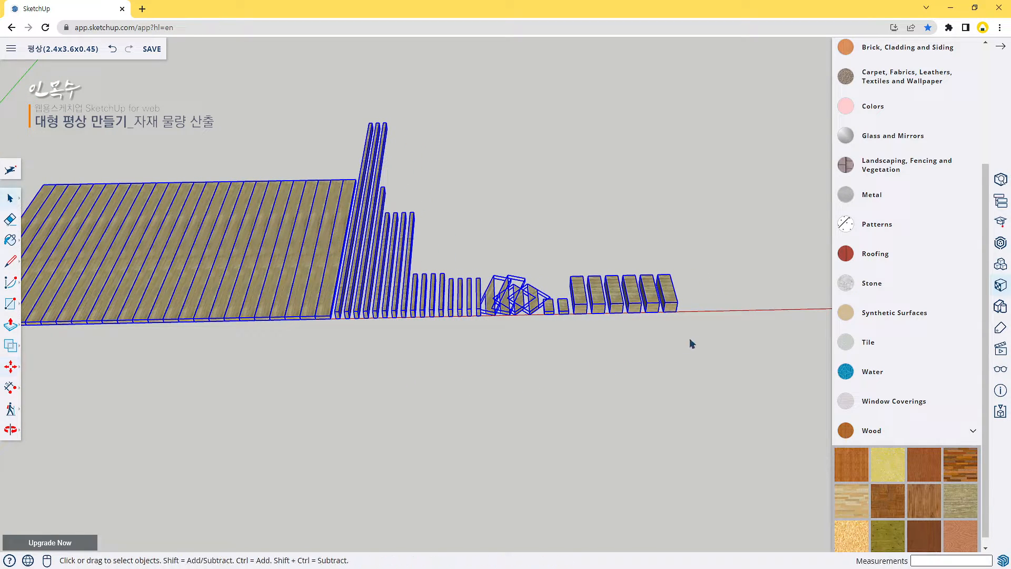
left_click(698, 343)
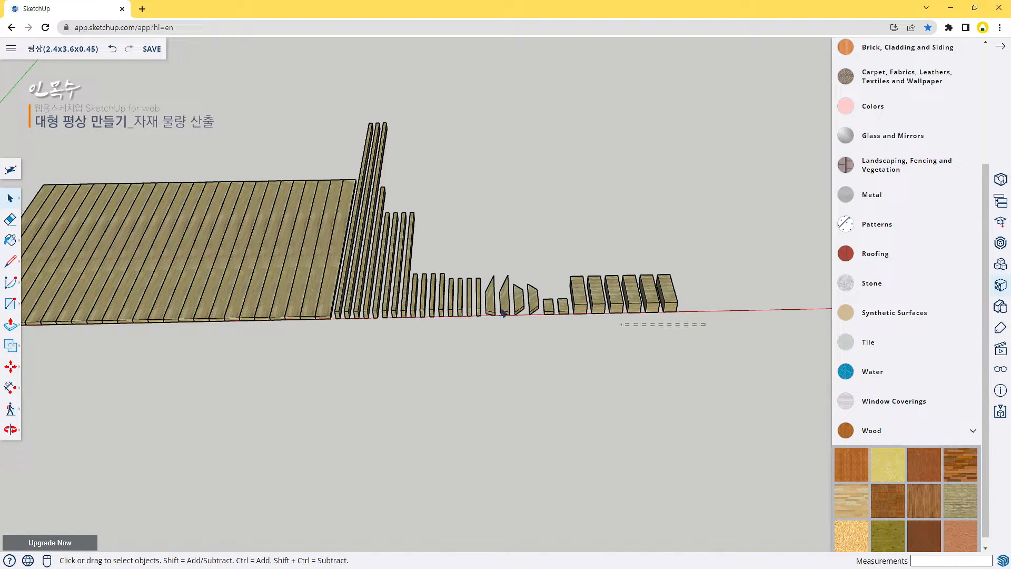
left_click_drag(348, 256, 351, 259)
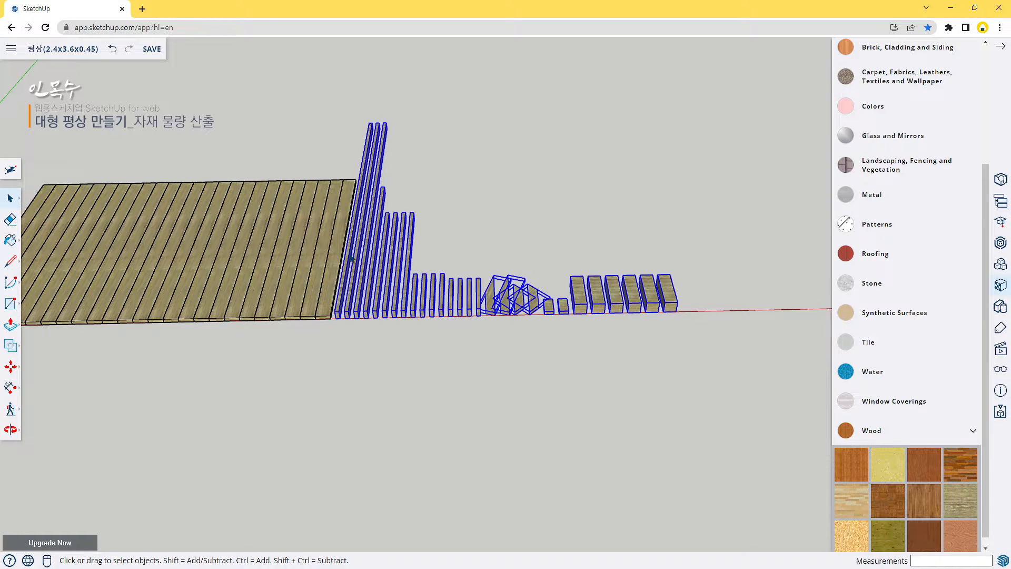
key("m")
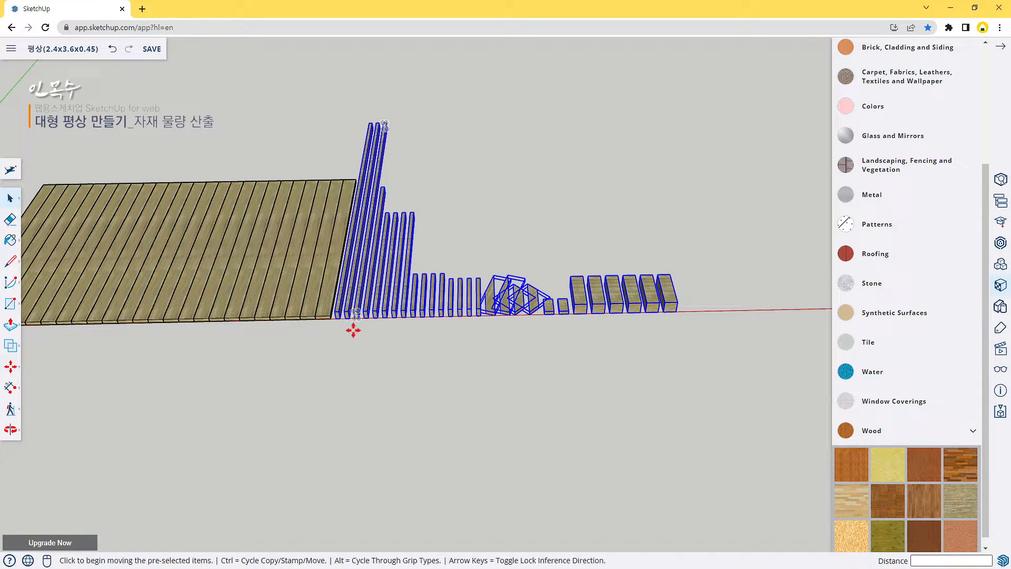
left_click(333, 321)
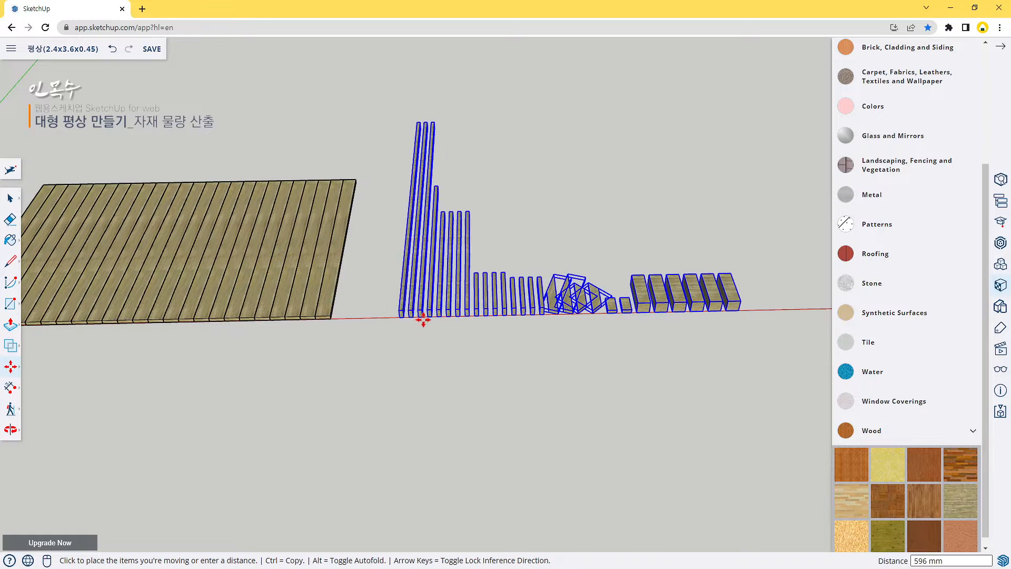
type("500")
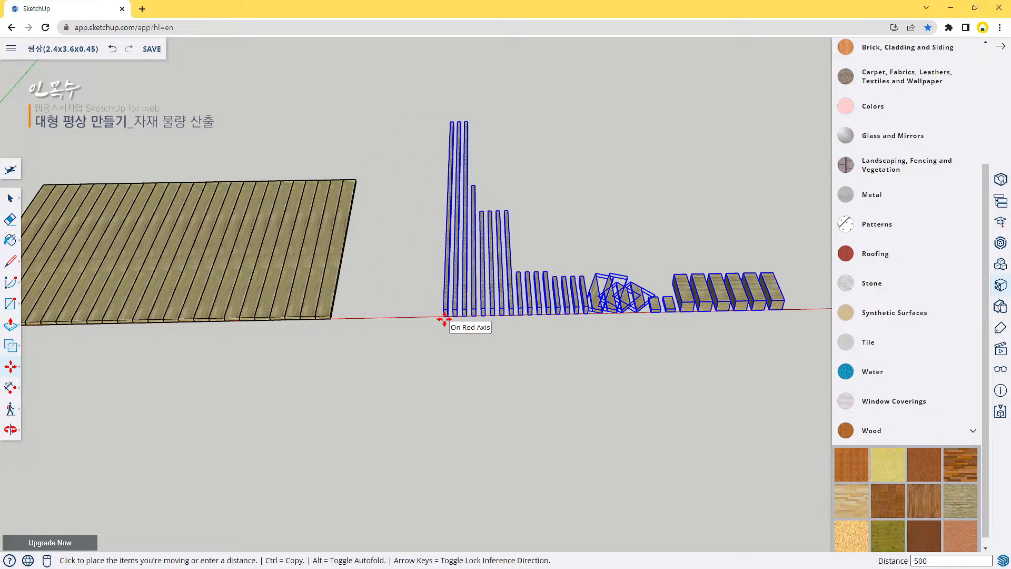
key("Return")
key("space")
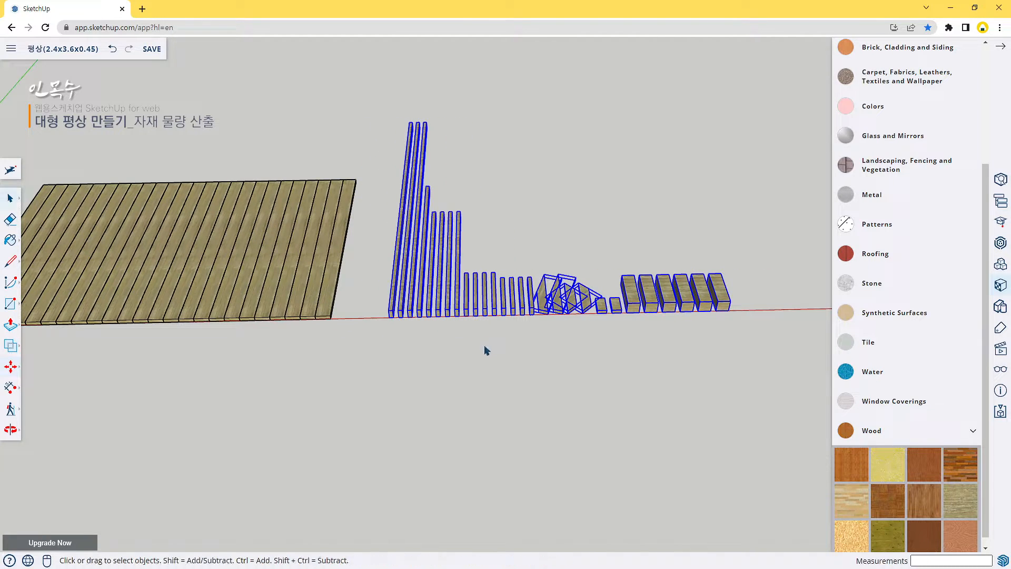
left_click(488, 350)
Move every piece beyond the three longest narrow boards 500 mm along the red axis, keeping those three boards out of the selection.
middle_click_drag(684, 367, 605, 372)
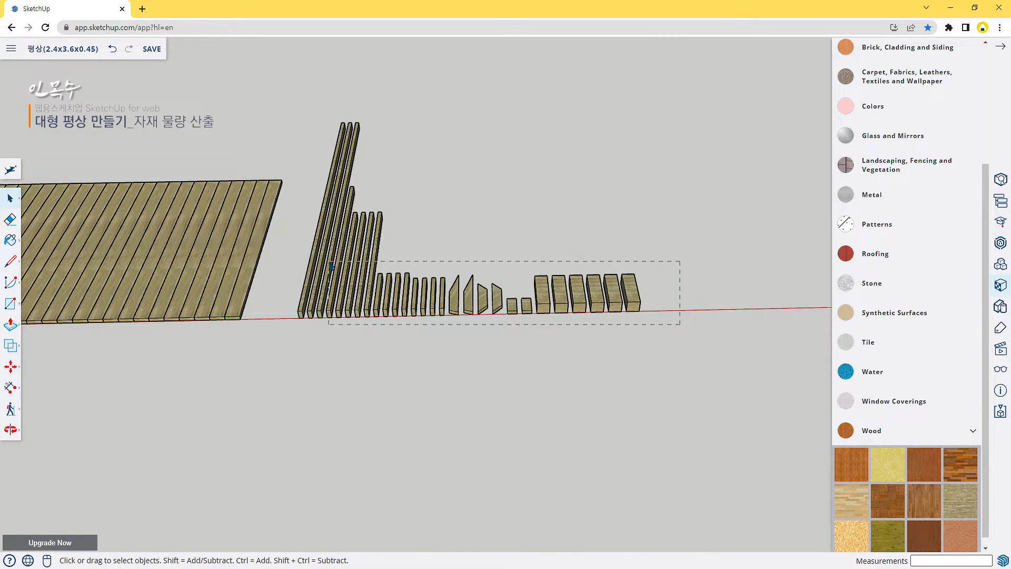
left_click_drag(679, 323, 329, 262)
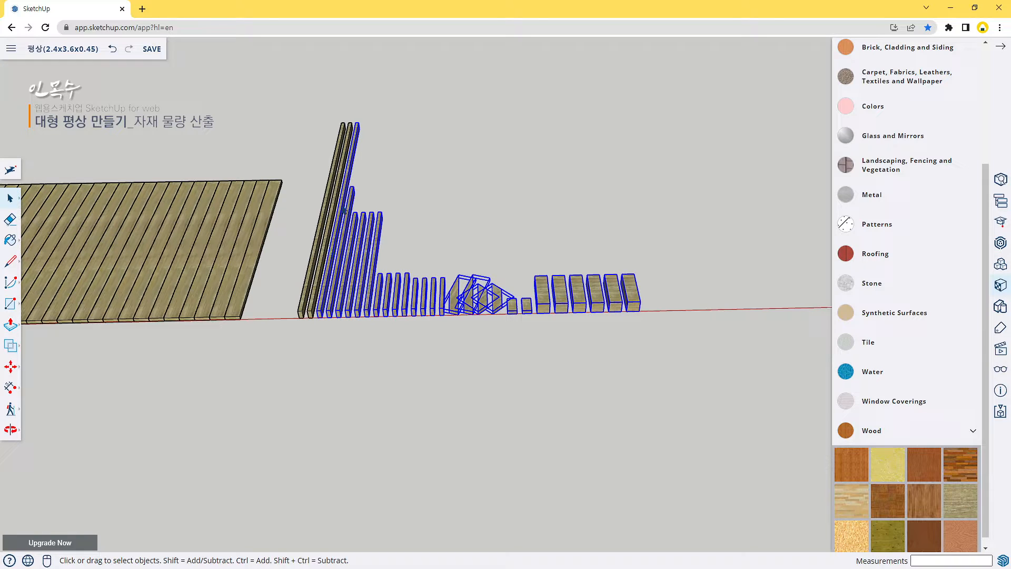
left_click(348, 177, "shift")
scroll(317, 330, "up", 3)
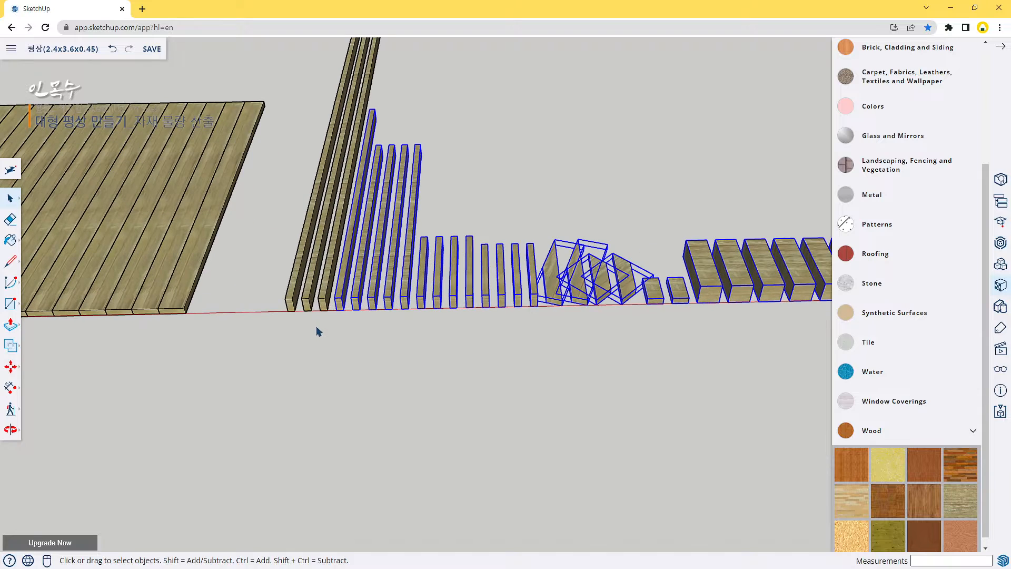
key("m")
left_click(340, 307)
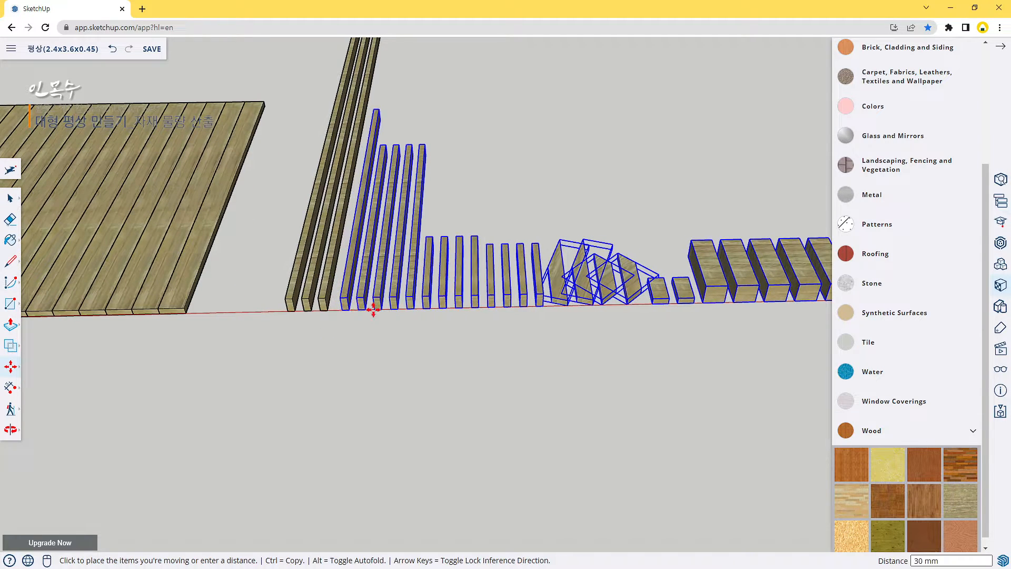
type("5")
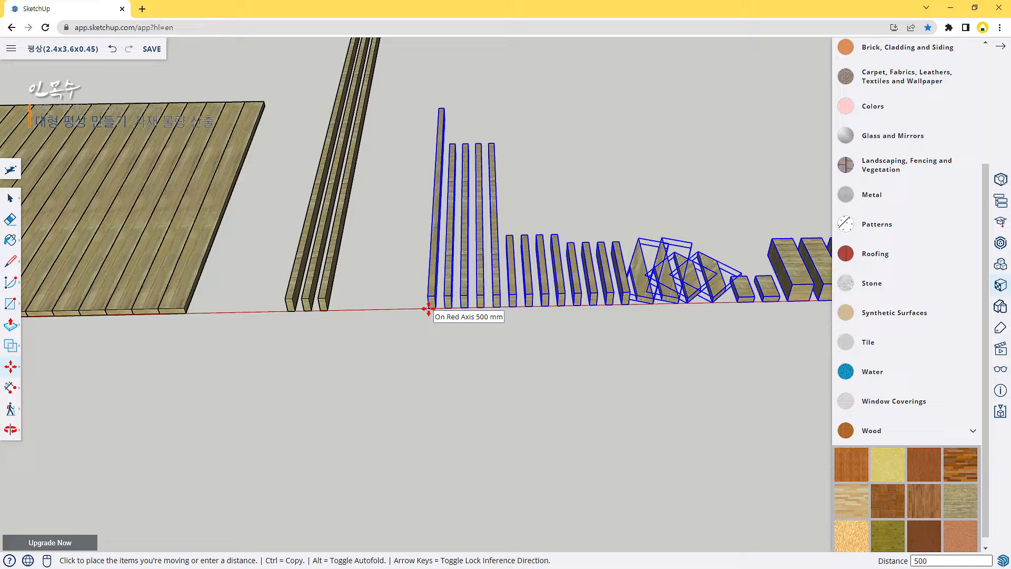
type("00")
key("Return")
key("space")
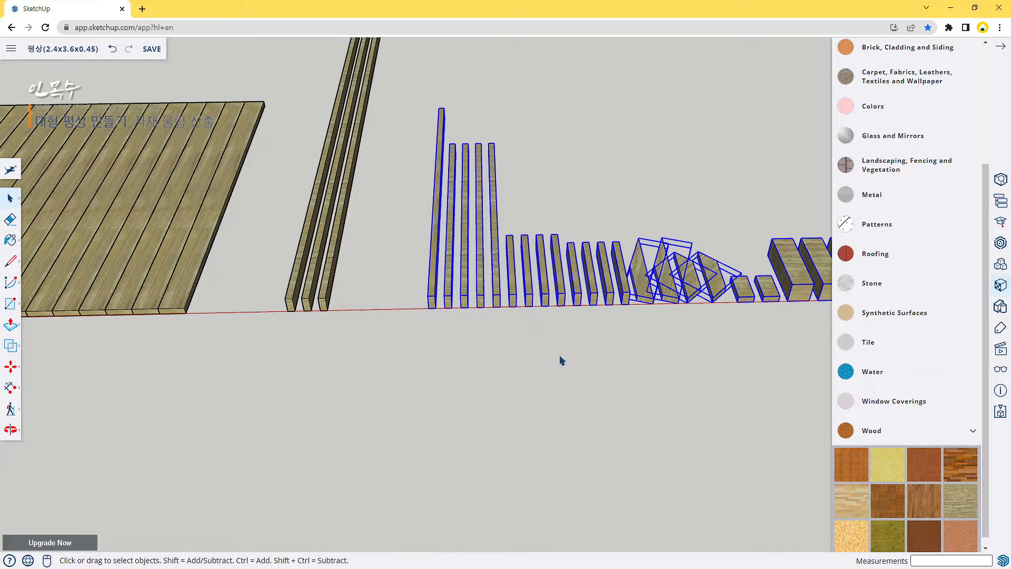
middle_click_drag(561, 360, 492, 350)
left_click(493, 350)
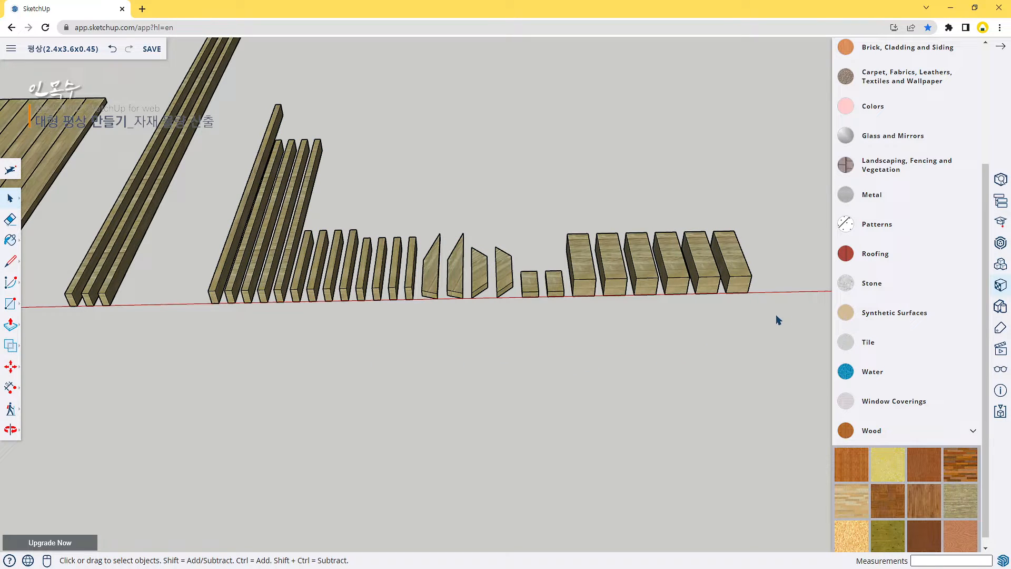
Separate the single long board by moving all the pieces beyond it 500 mm along the red axis.
left_click_drag(774, 314, 459, 301)
left_click_drag(251, 236, 255, 241)
key("m")
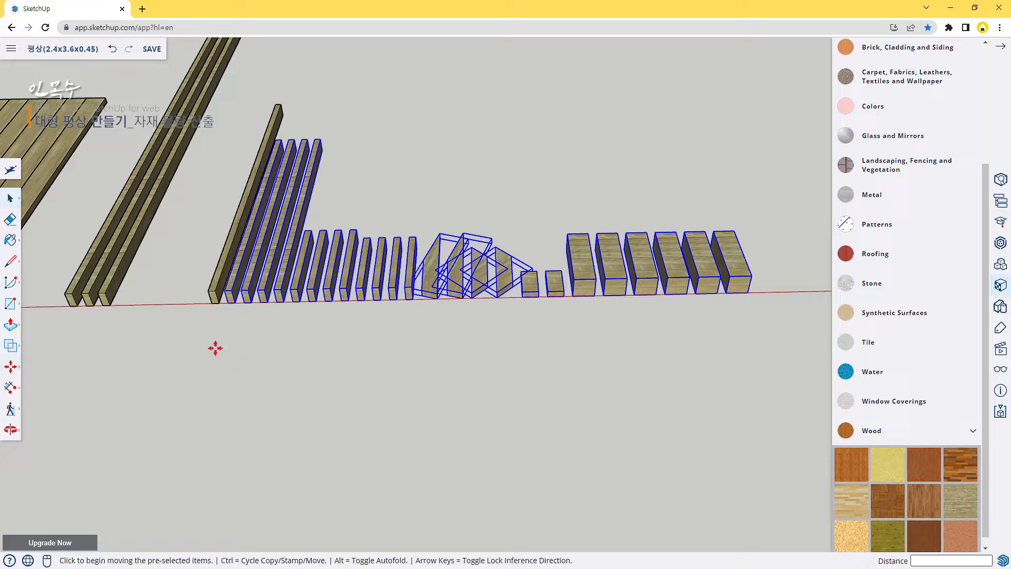
left_click(229, 305)
type("5")
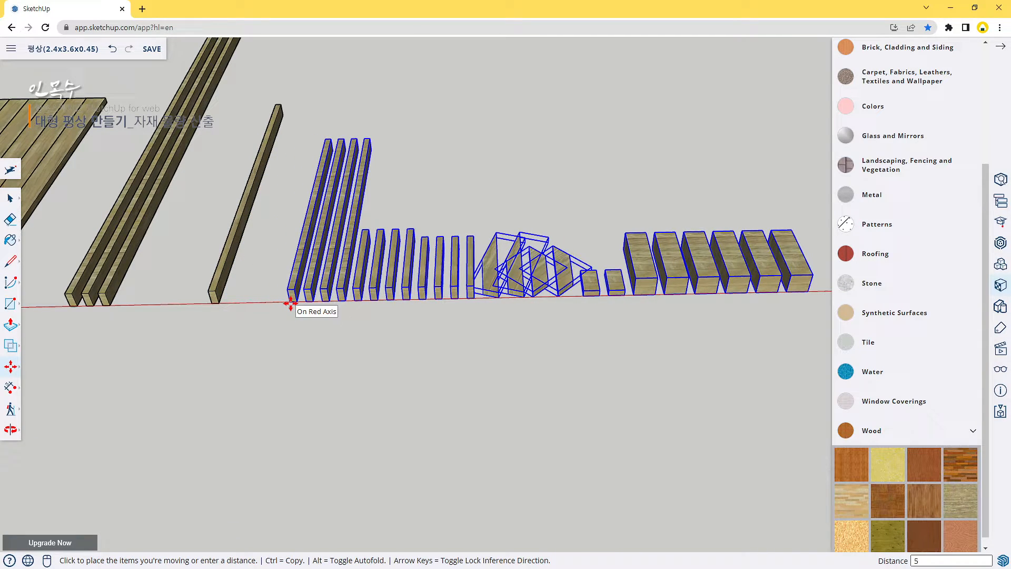
type("00")
key("Return")
scroll(305, 327, "down", 5)
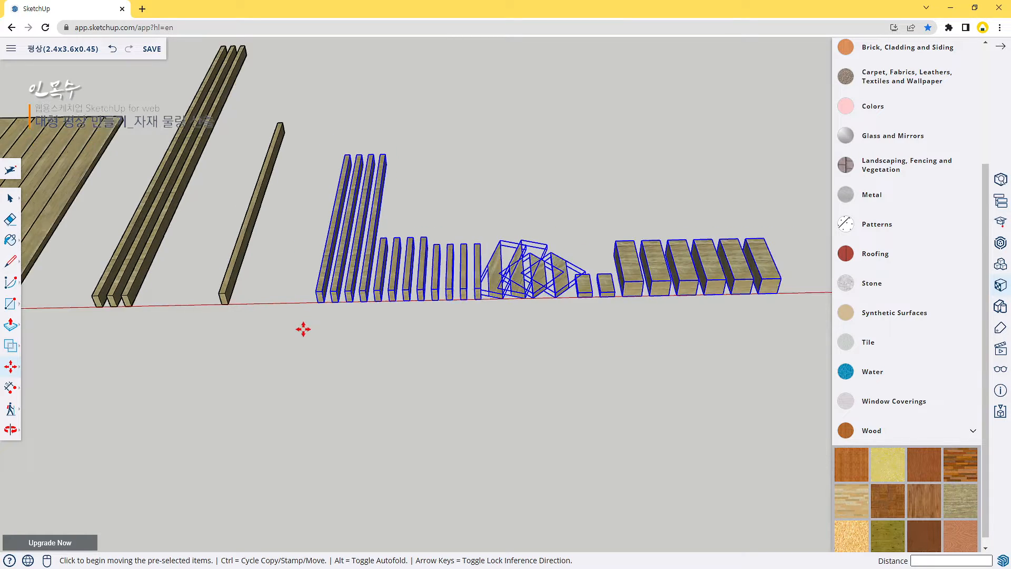
key("space")
left_click(559, 257)
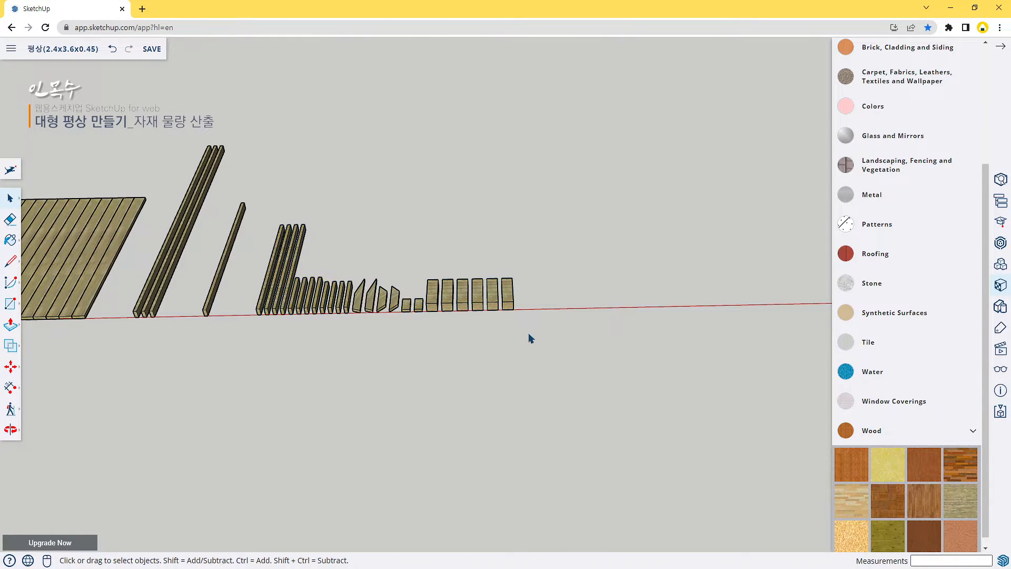
Move the short boards, angled pieces and blocks beyond the four medium-length boards 500 mm along the red axis.
left_click_drag(534, 322, 382, 306)
left_click_drag(304, 287, 297, 287)
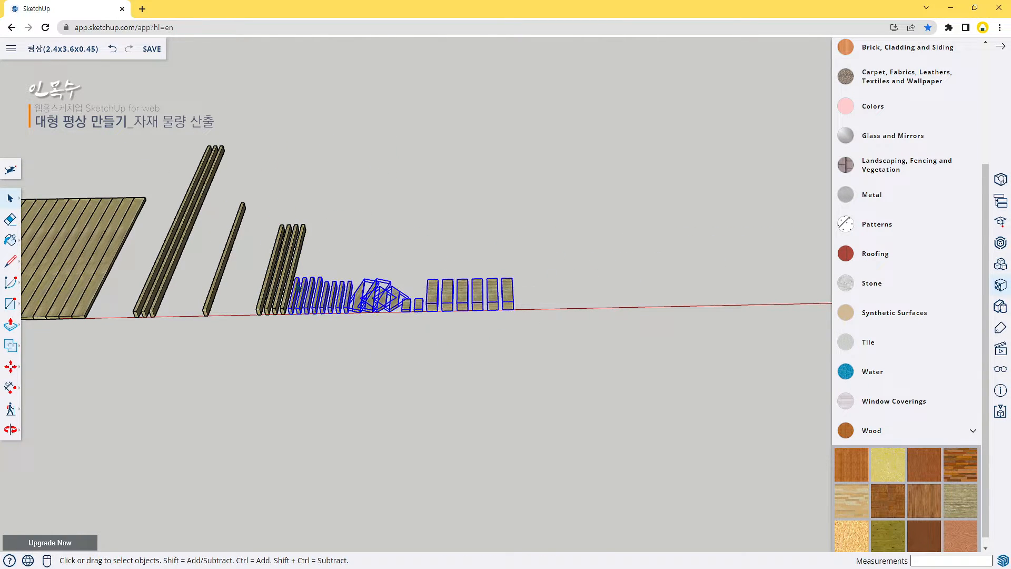
scroll(274, 333, "up", 2)
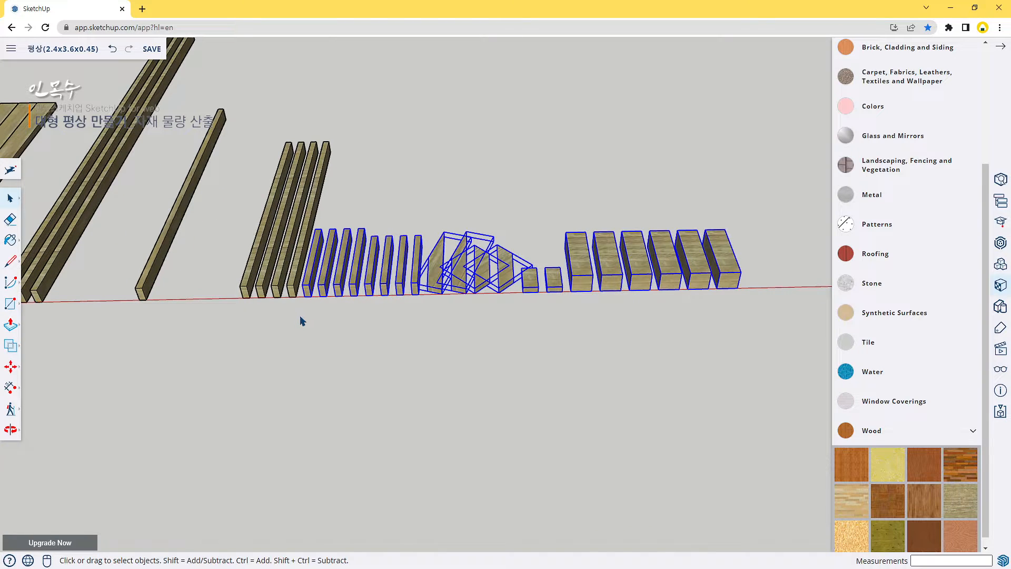
key("m")
left_click(303, 296)
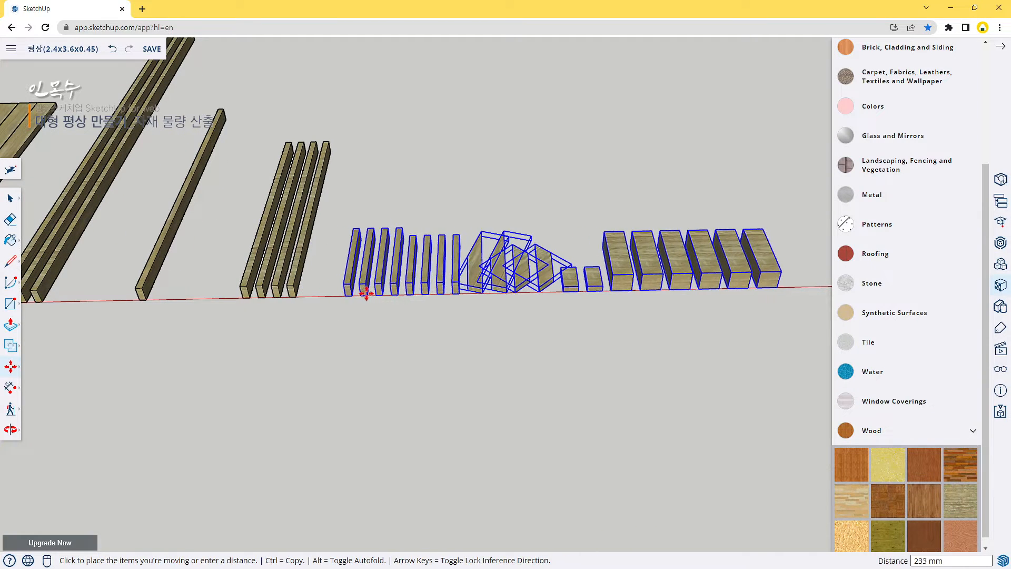
type("500")
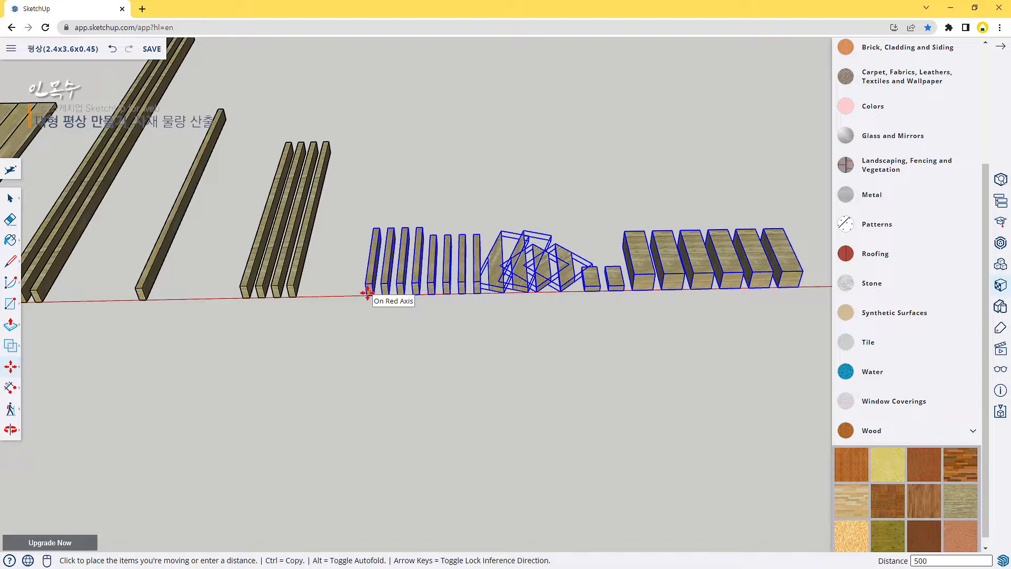
key("Return")
scroll(392, 352, "down", 5)
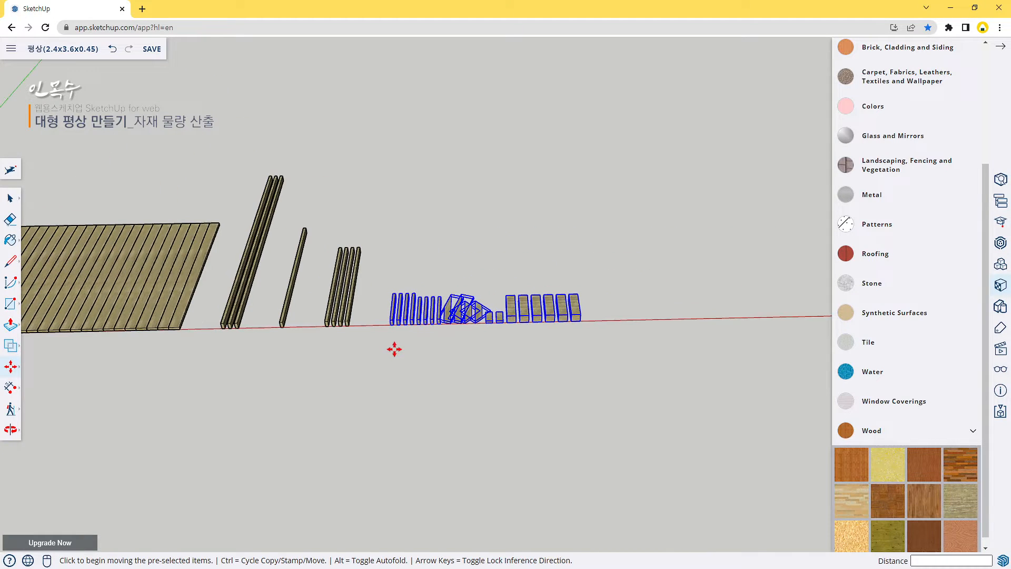
key("space")
left_click(426, 354)
Move the narrower short boards, angled pieces and blocks beyond the first four short boards 500 mm along the red axis.
scroll(596, 345, "up", 2)
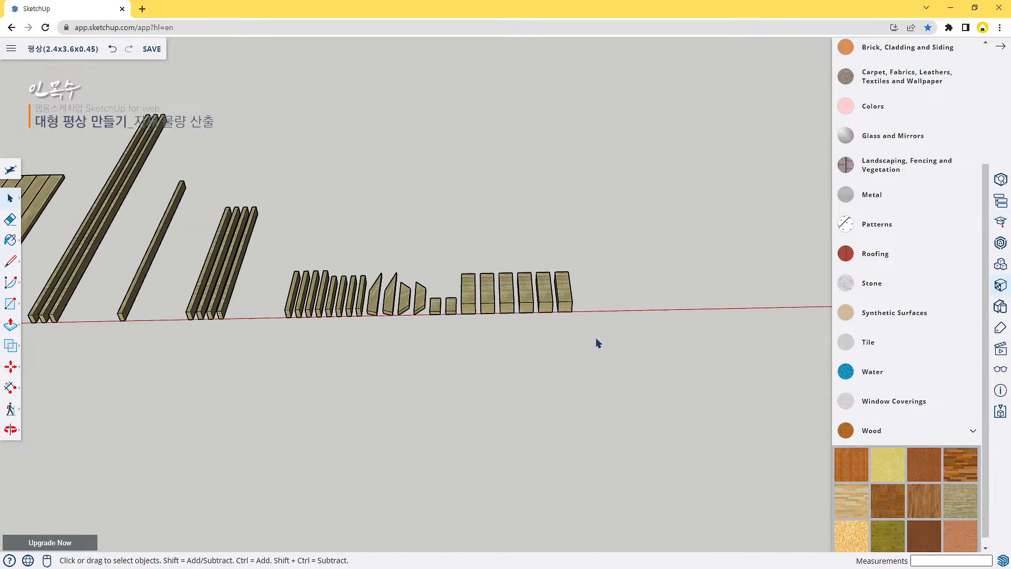
left_click_drag(596, 325, 332, 306)
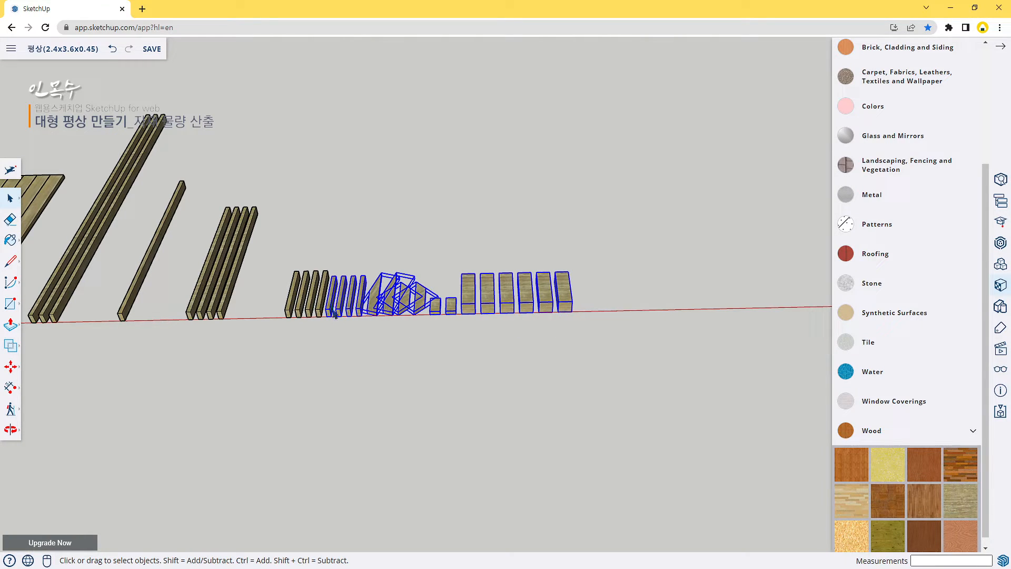
key("m")
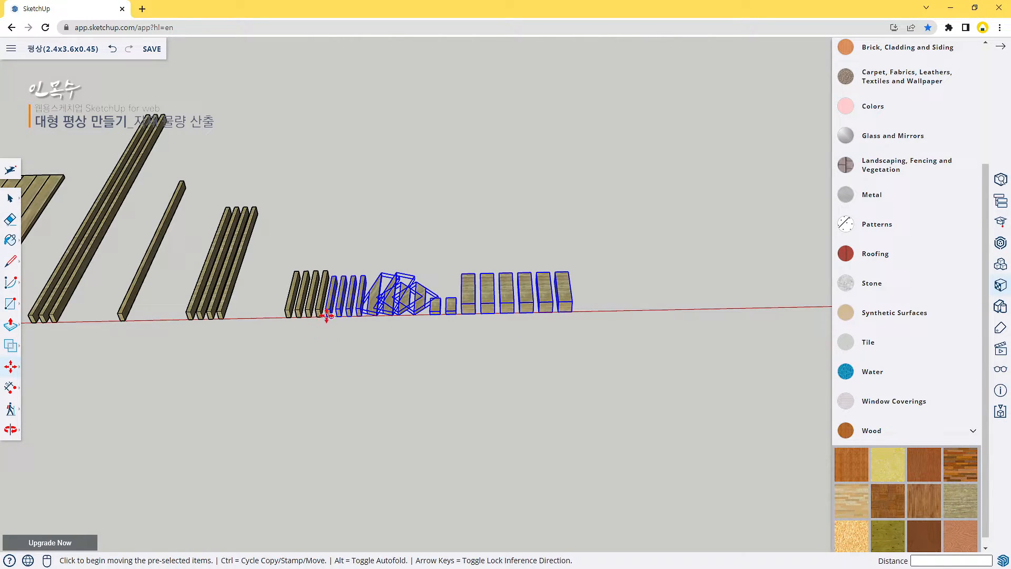
left_click(325, 315)
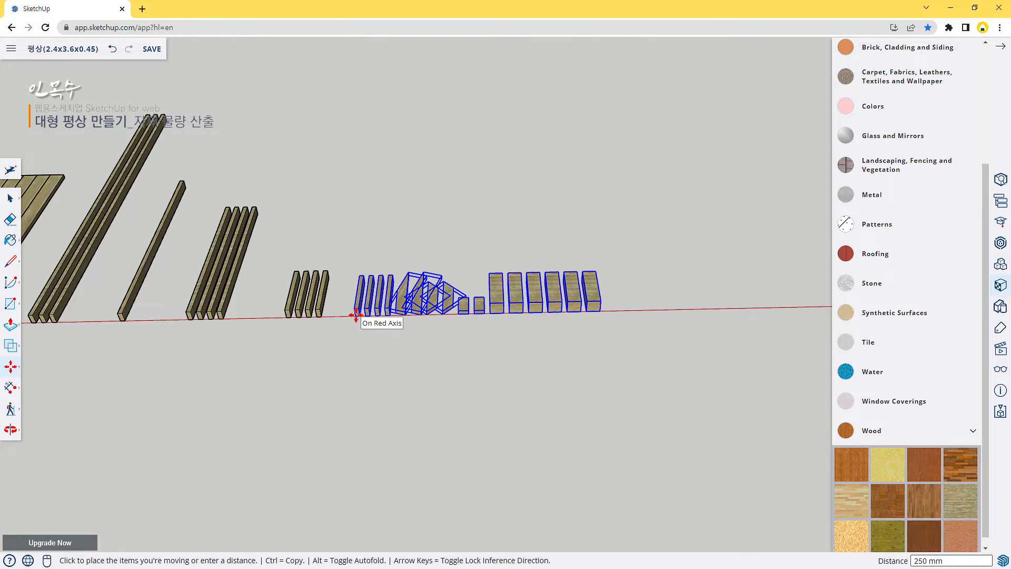
type("500")
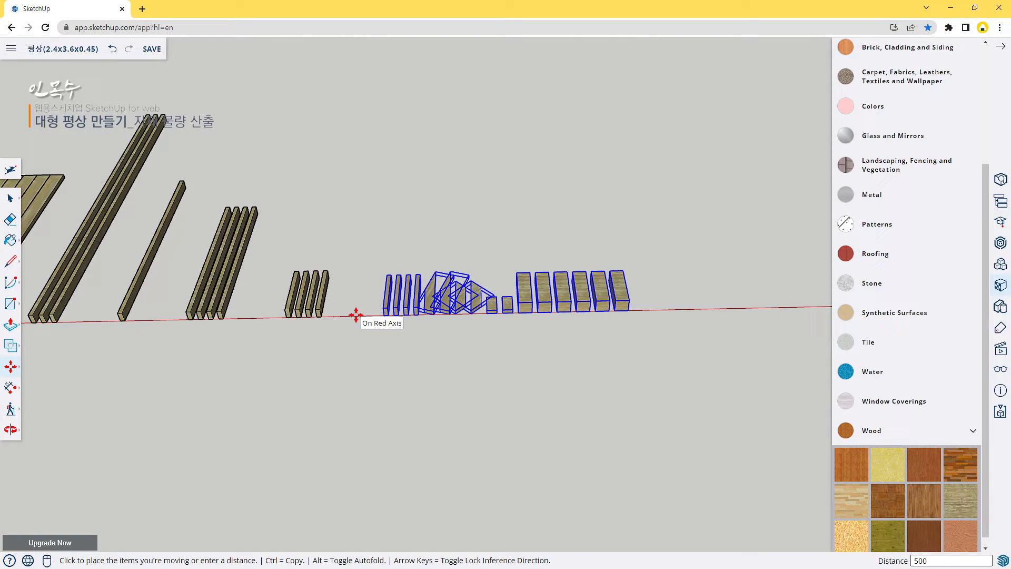
key("Return")
key("space")
left_click(464, 361)
Separate the second set of four short boards by moving the angled pieces and all blocks 500 mm along the red axis.
scroll(578, 350, "up", 2)
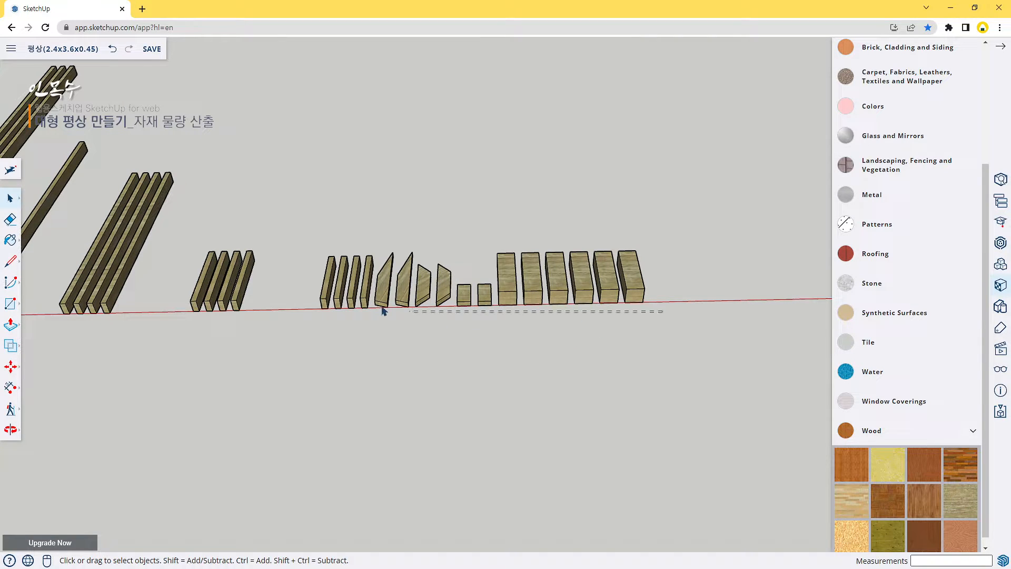
left_click_drag(378, 298, 379, 296)
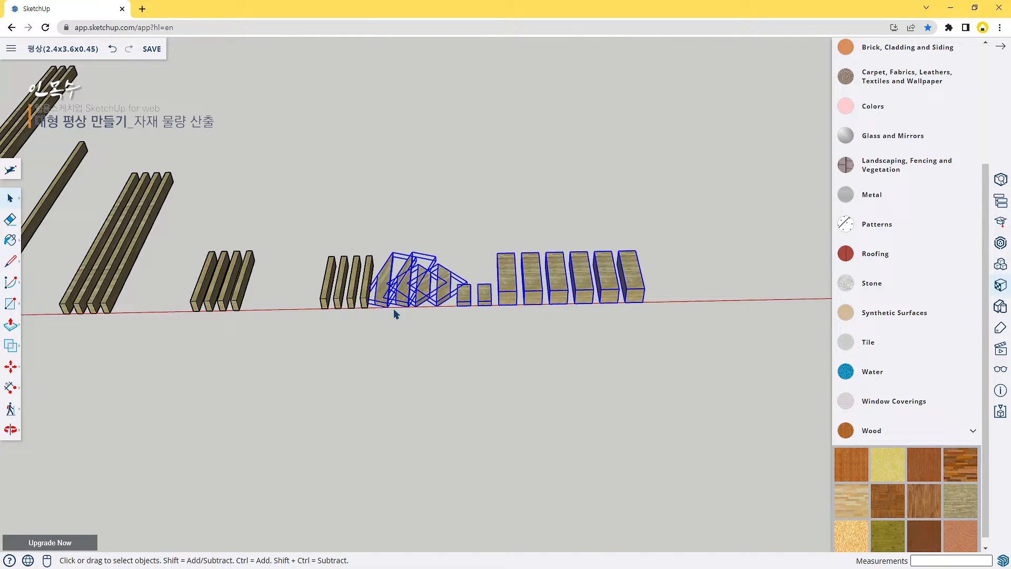
key("m")
left_click(390, 307)
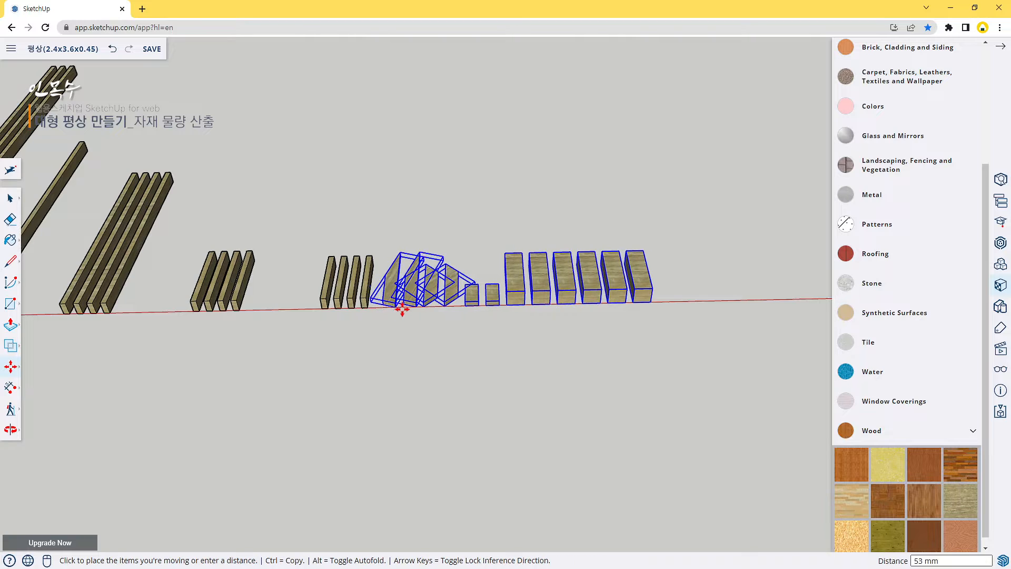
type("5")
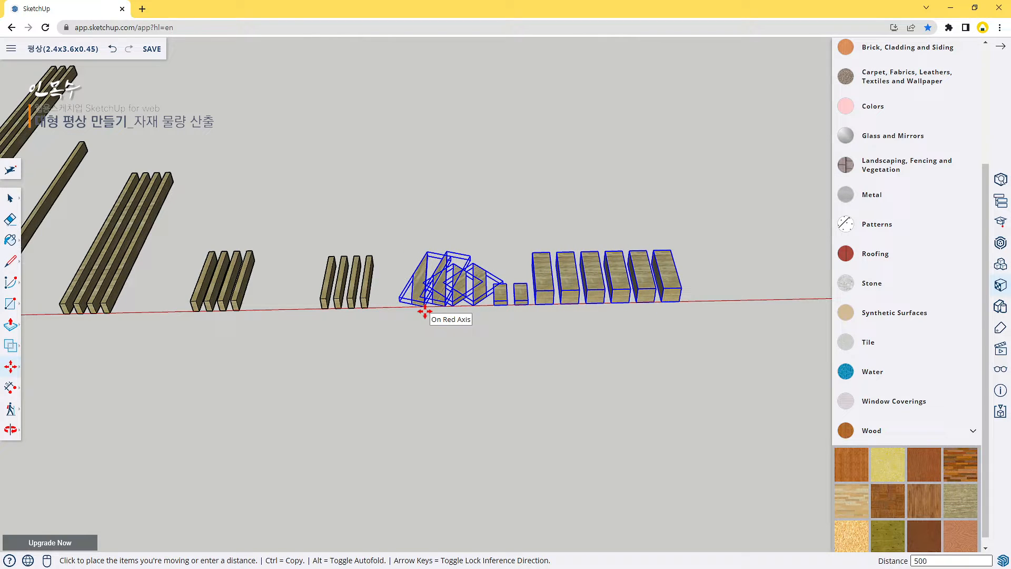
type("00")
key("Return")
key("space")
left_click(773, 386)
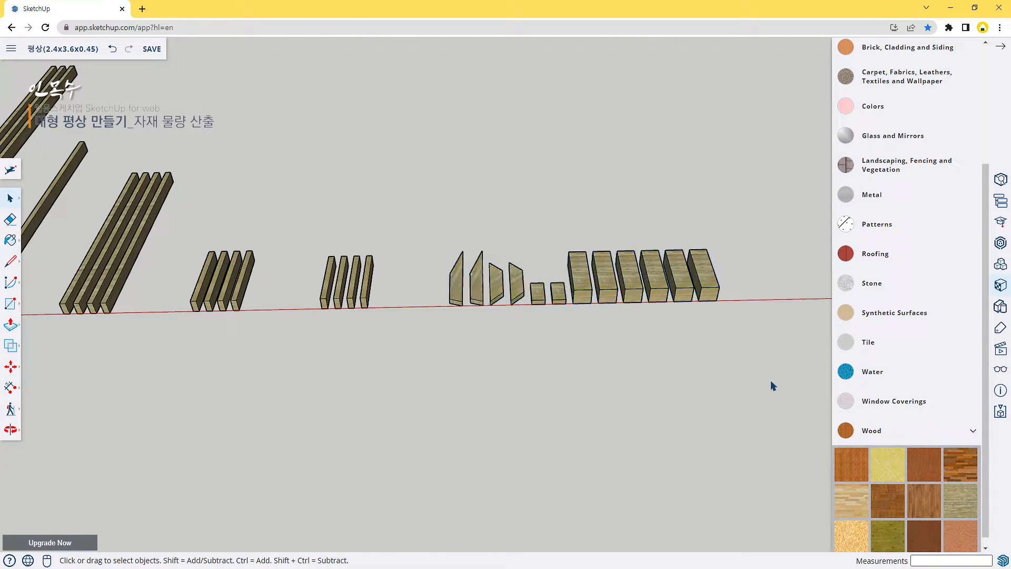
Move the two shorter angled pieces and all blocks 500 mm along the red axis, leaving the two longer angled pieces in place.
left_click_drag(757, 322, 495, 294)
key("m")
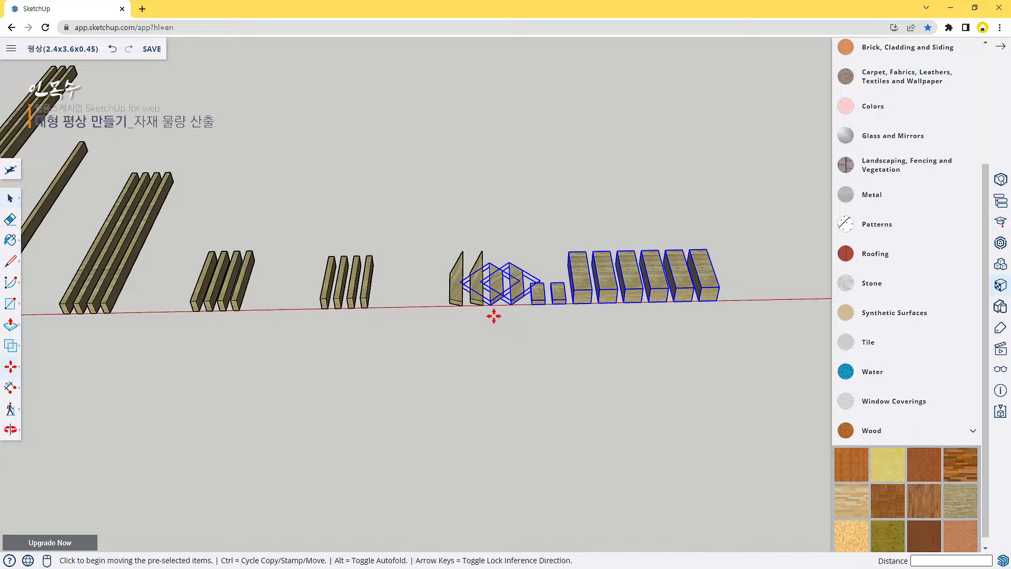
left_click(491, 303)
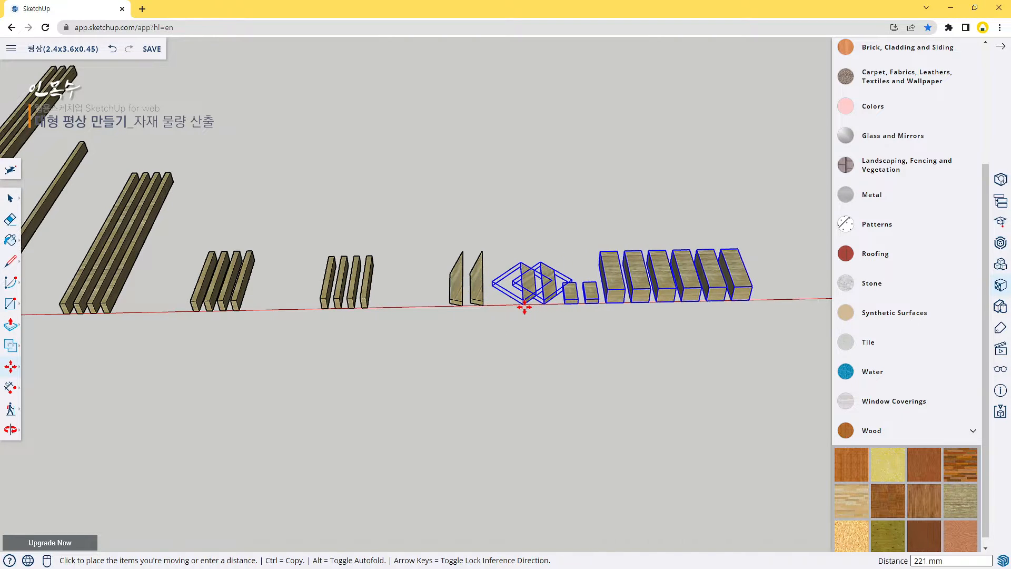
type("500")
key("Return")
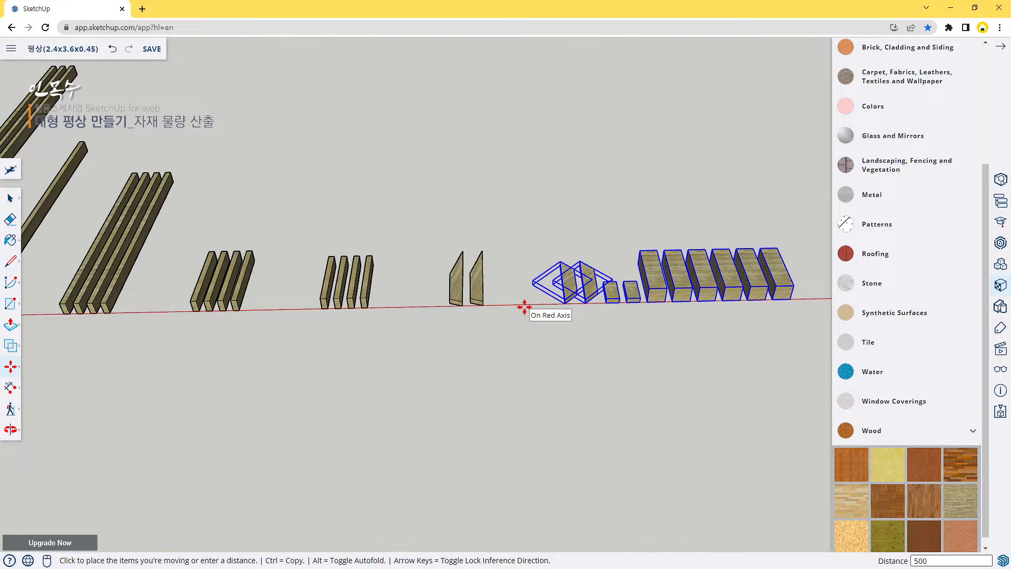
key("space")
left_click(573, 355)
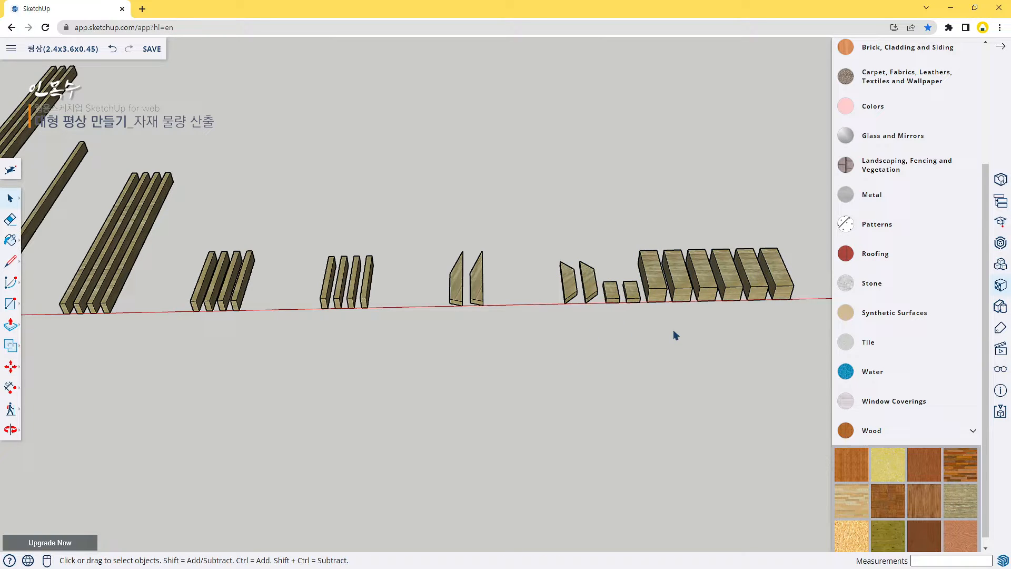
Move the two small blocks and six large blocks 500 mm along the red axis, away from the two shorter angled pieces.
middle_click_drag(672, 334, 441, 343)
scroll(343, 290, "up", 3)
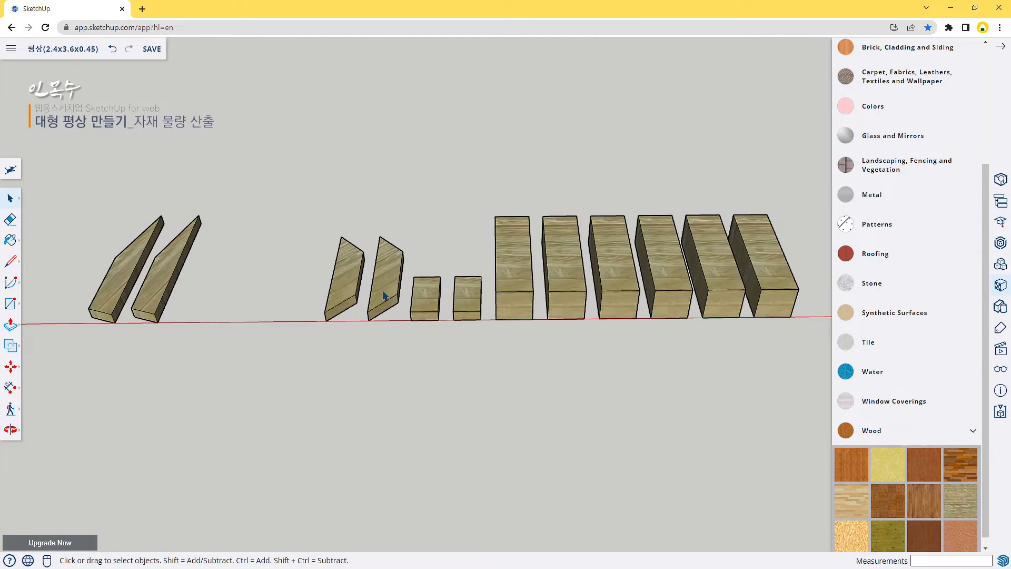
scroll(390, 318, "down", 2)
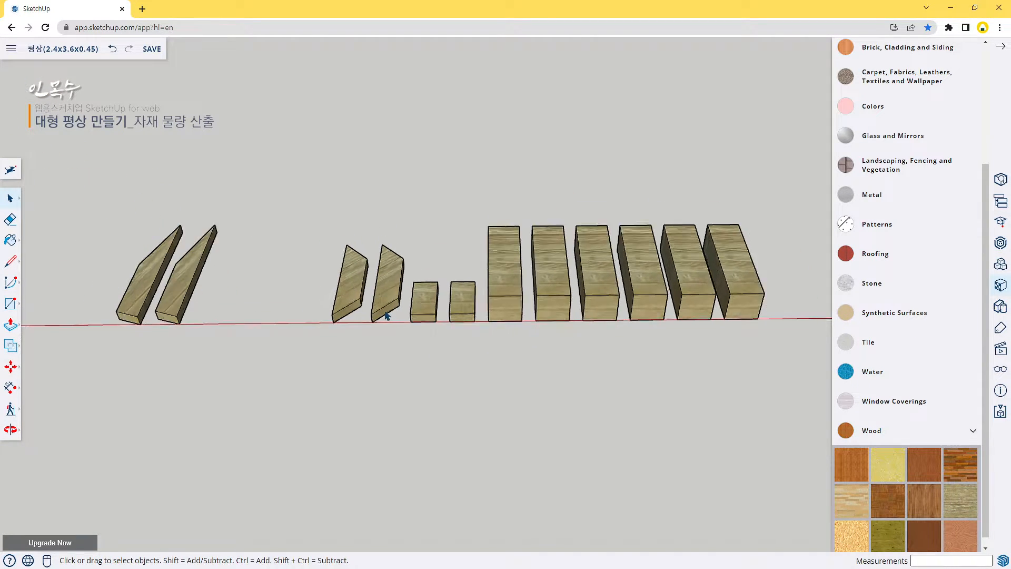
scroll(422, 330, "up", 2)
middle_click_drag(421, 330, 451, 332)
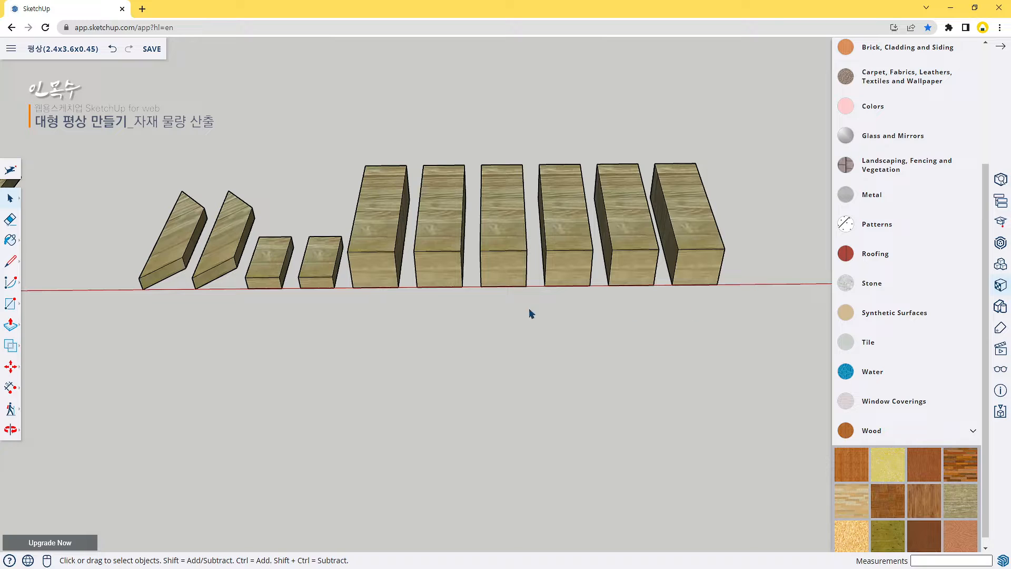
left_click_drag(269, 279, 270, 259)
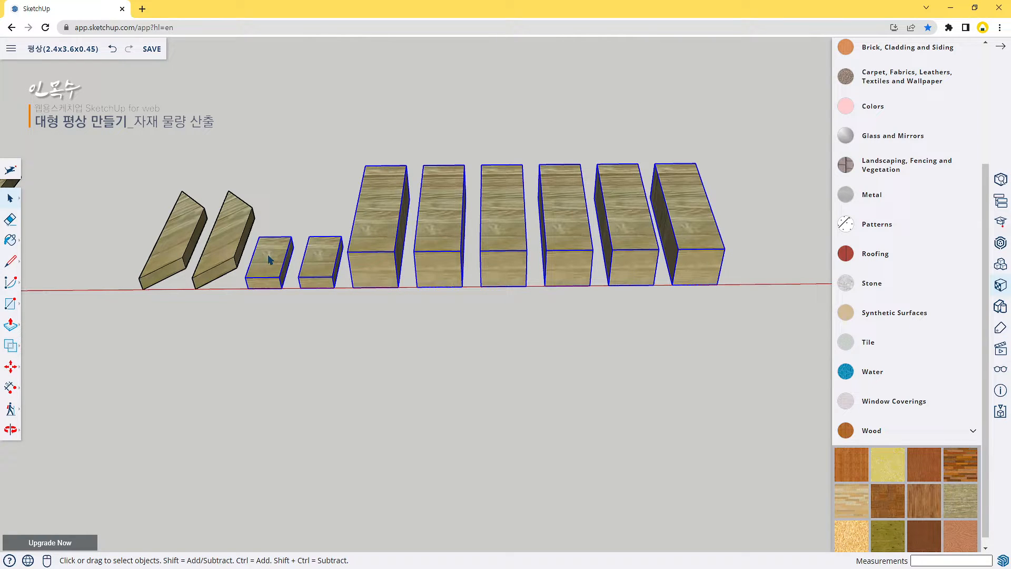
key("m")
left_click(247, 288)
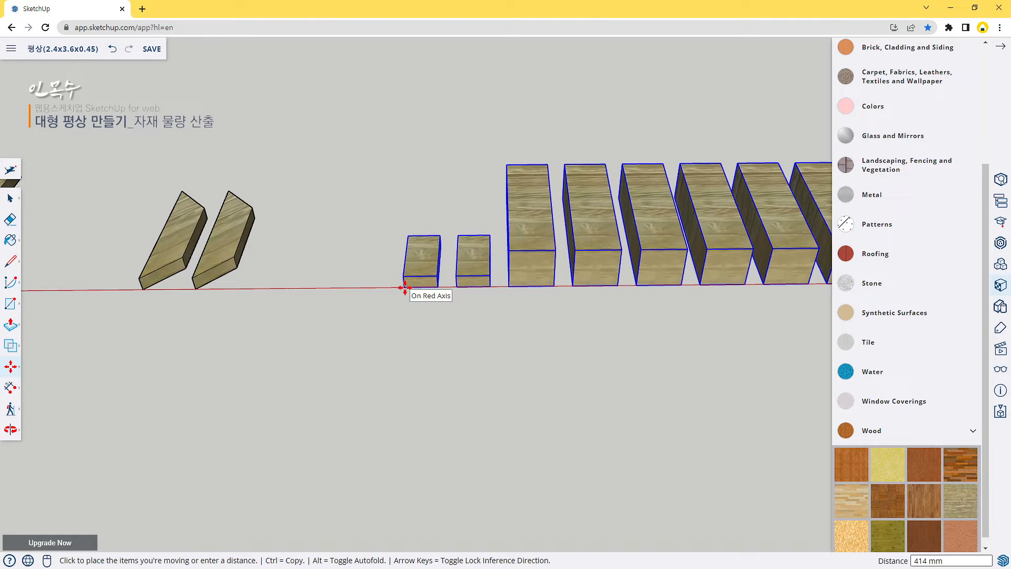
type("500")
key("Return")
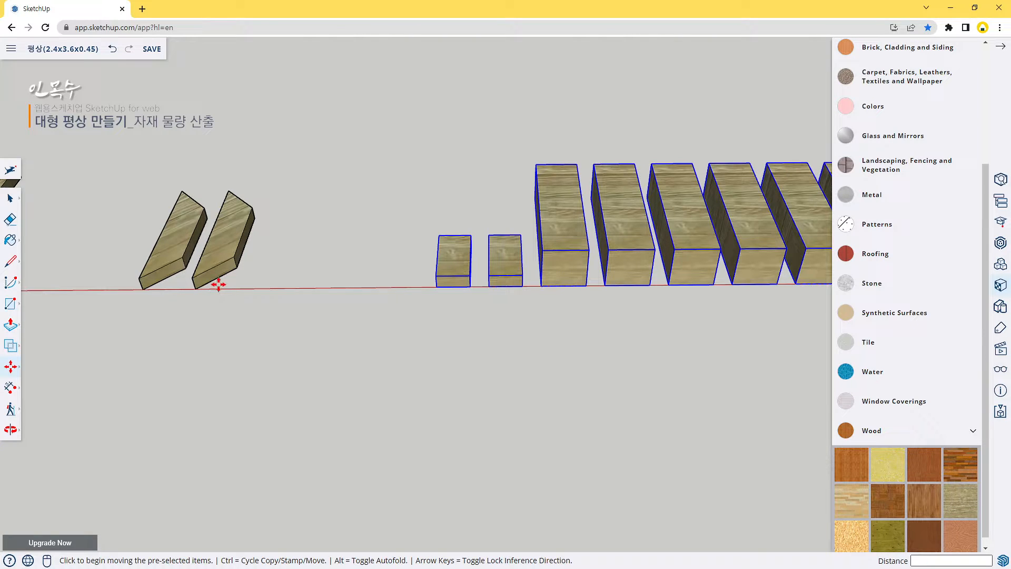
key("space")
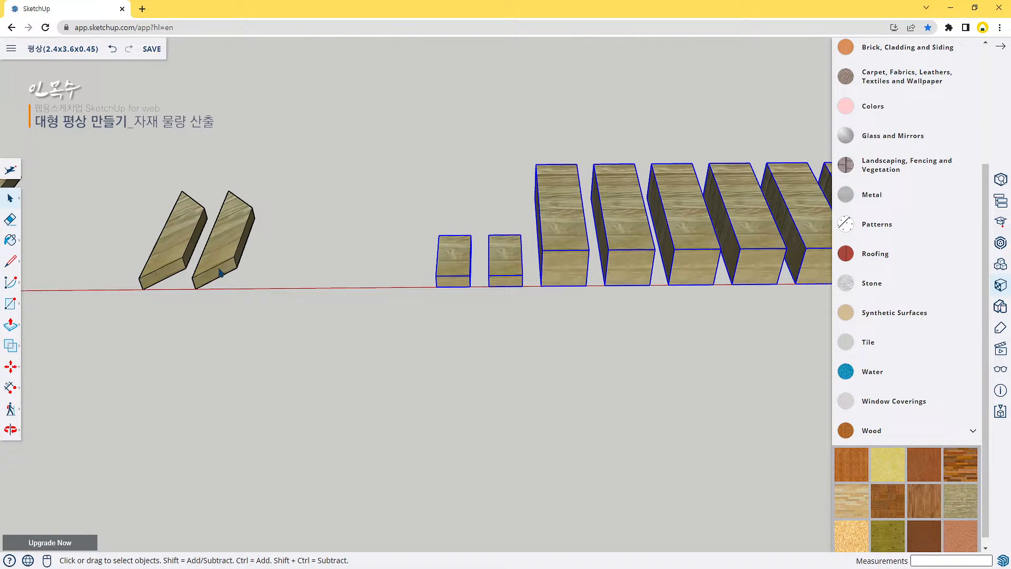
Copy the second shorter angled piece along the red axis and array it x2 at the same spacing as the existing pair.
left_click(219, 273)
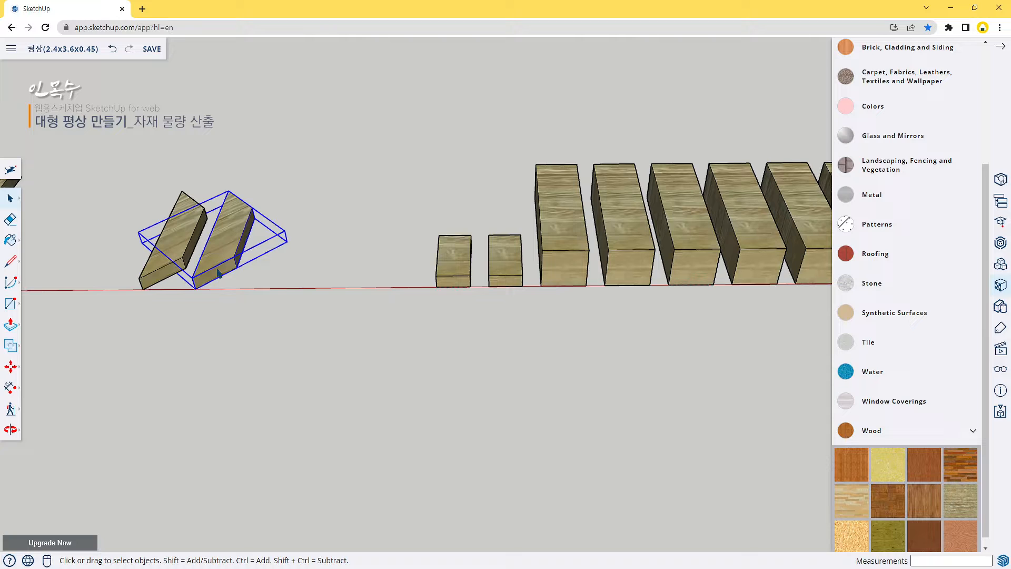
key("m")
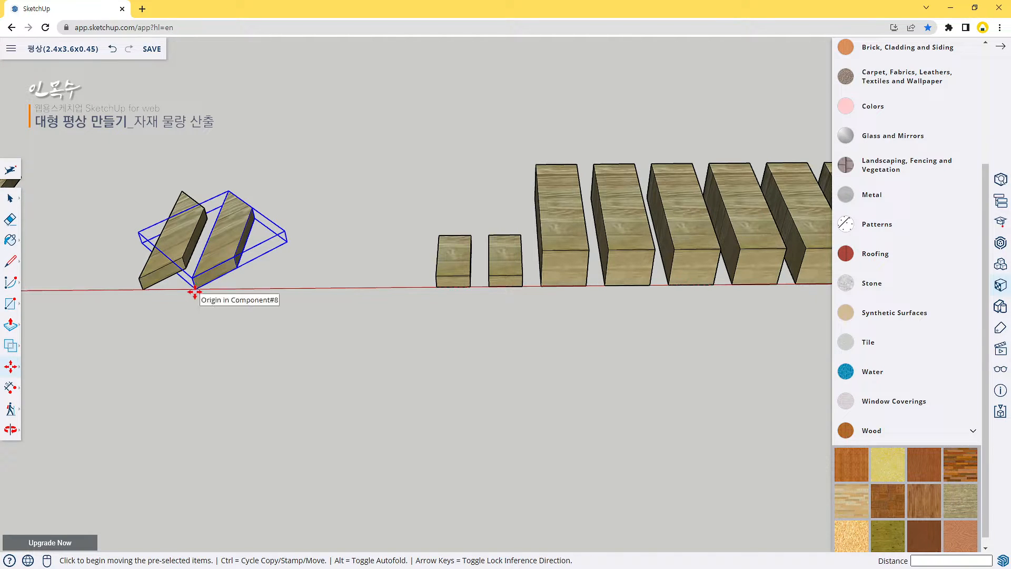
left_click(197, 290)
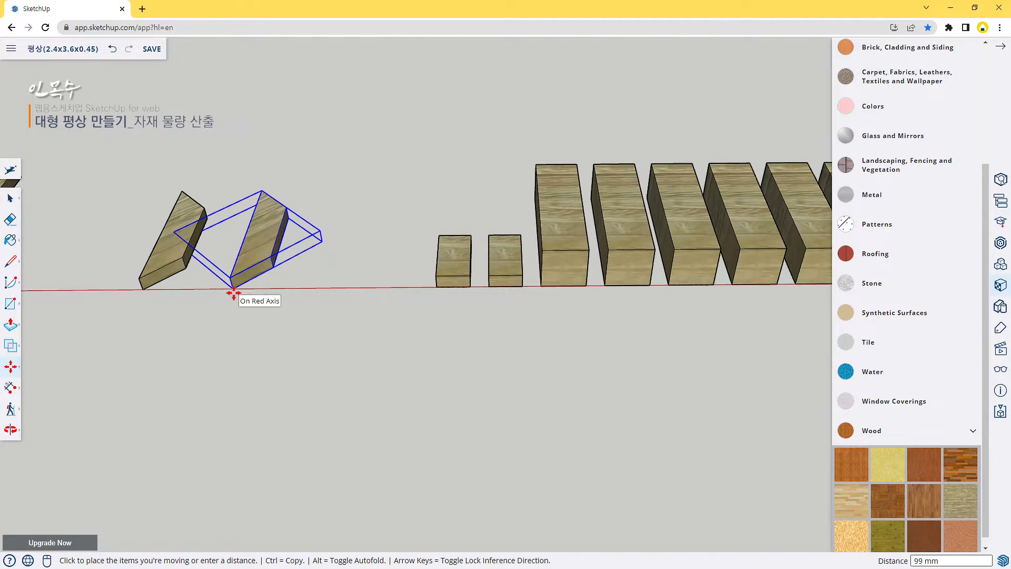
key("ctrl")
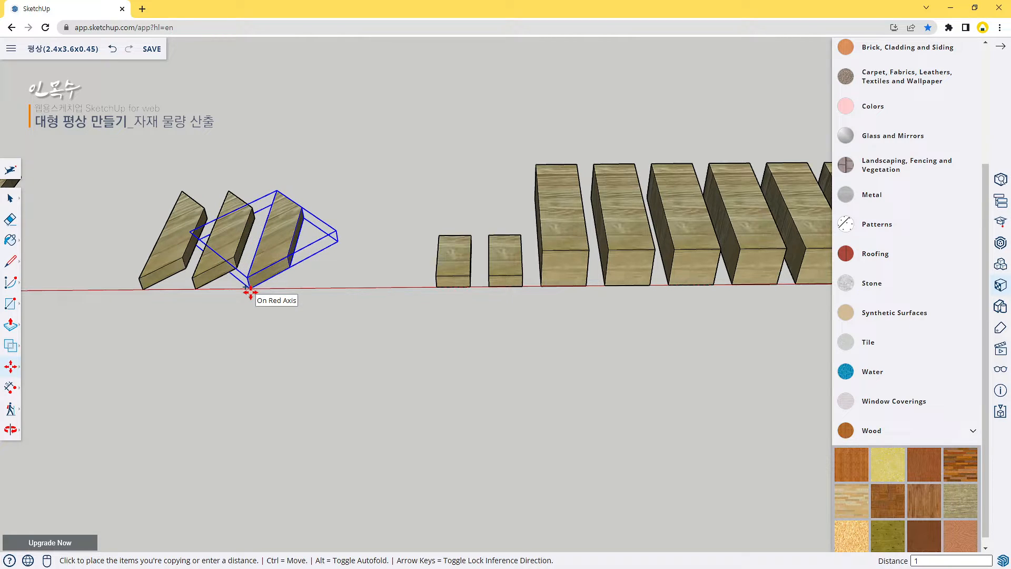
left_click(250, 291)
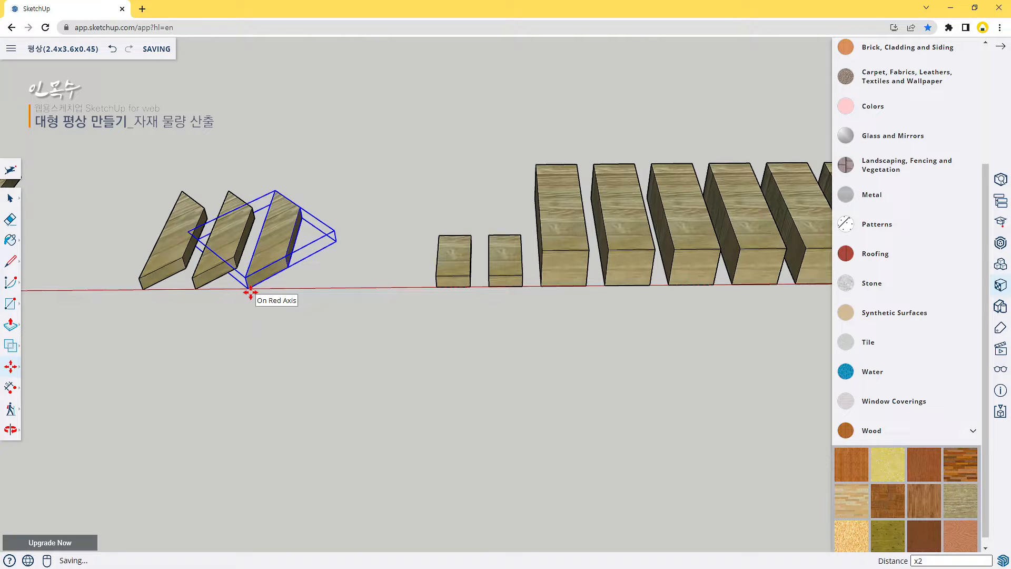
key("Return")
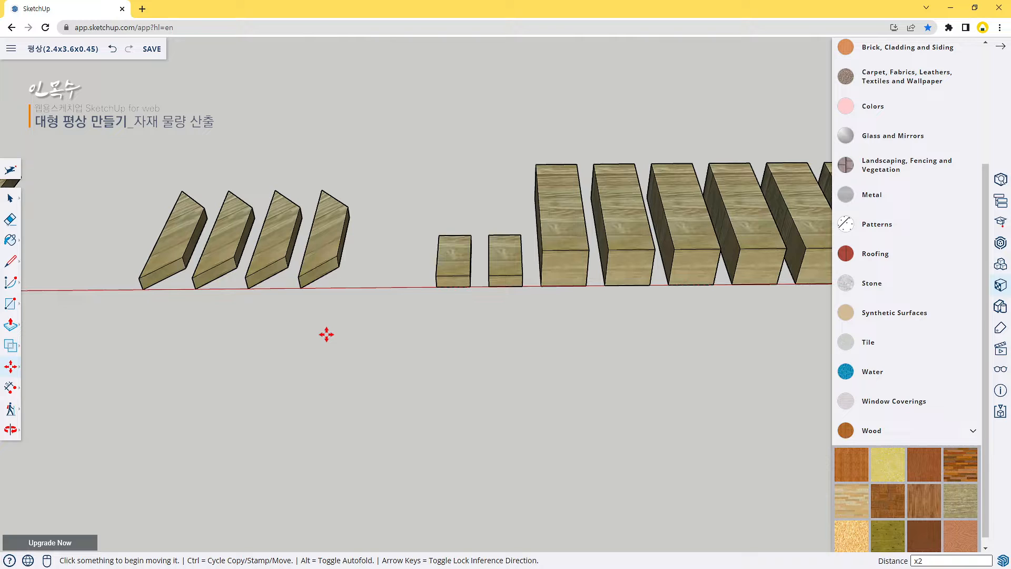
key("space")
Move the small and large blocks back along the red axis until the first block's corner meets the fourth angled piece's front corner.
scroll(539, 353, "down", 3)
middle_click_drag(519, 343, 472, 363)
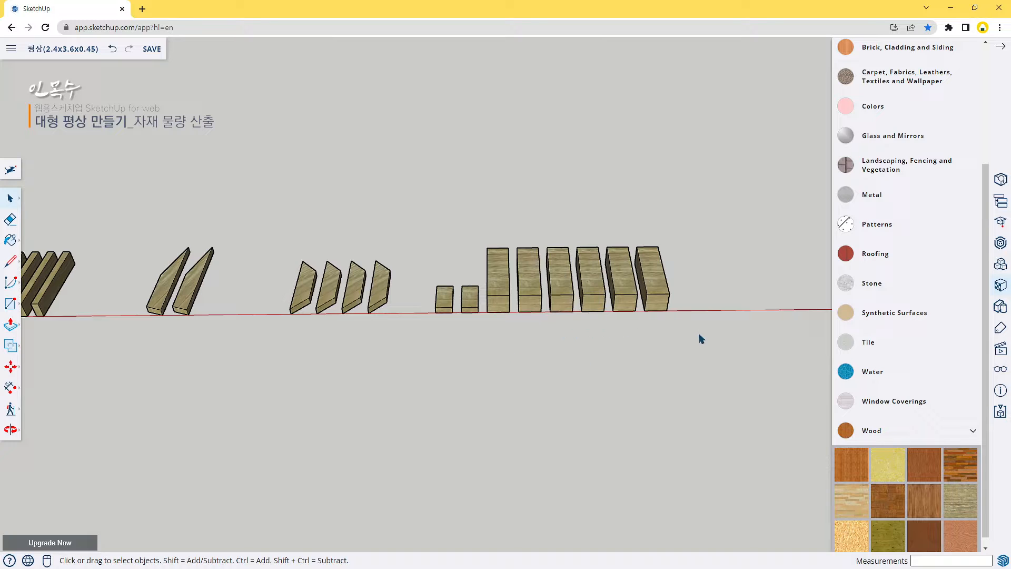
left_click_drag(700, 338, 444, 276)
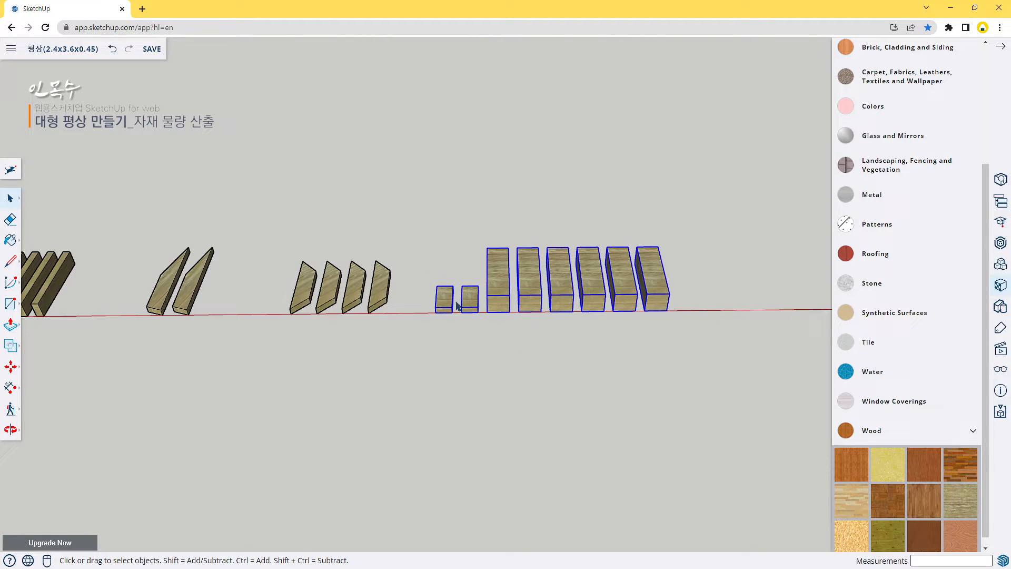
scroll(452, 311, "up", 3)
scroll(440, 316, "down", 1)
key("m")
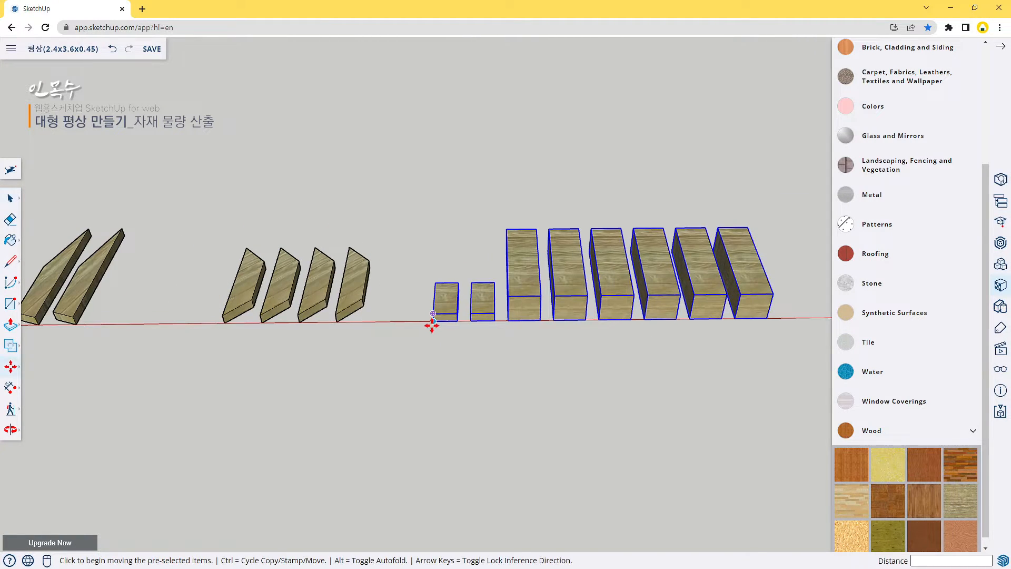
left_click(429, 323)
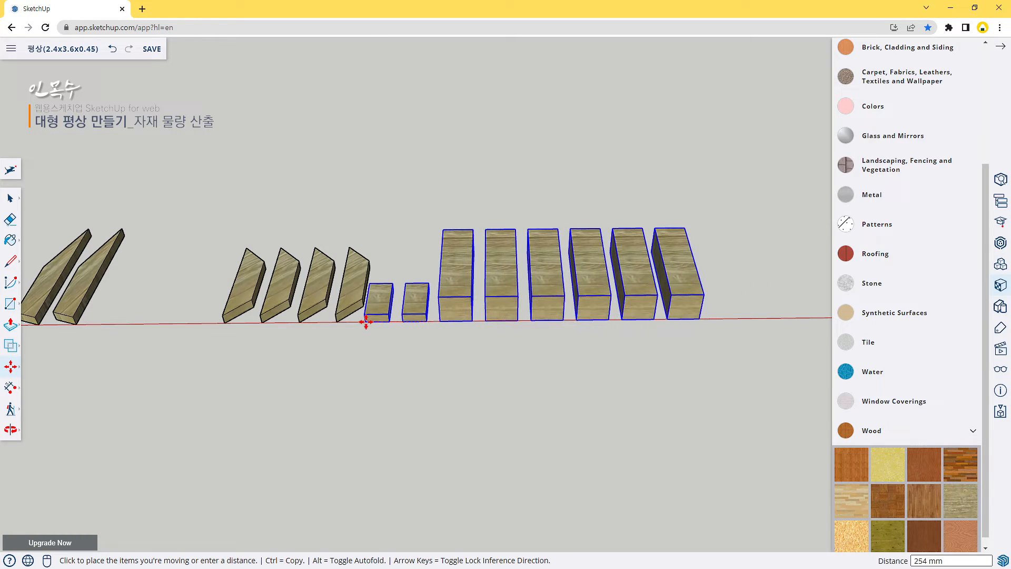
left_click(338, 322)
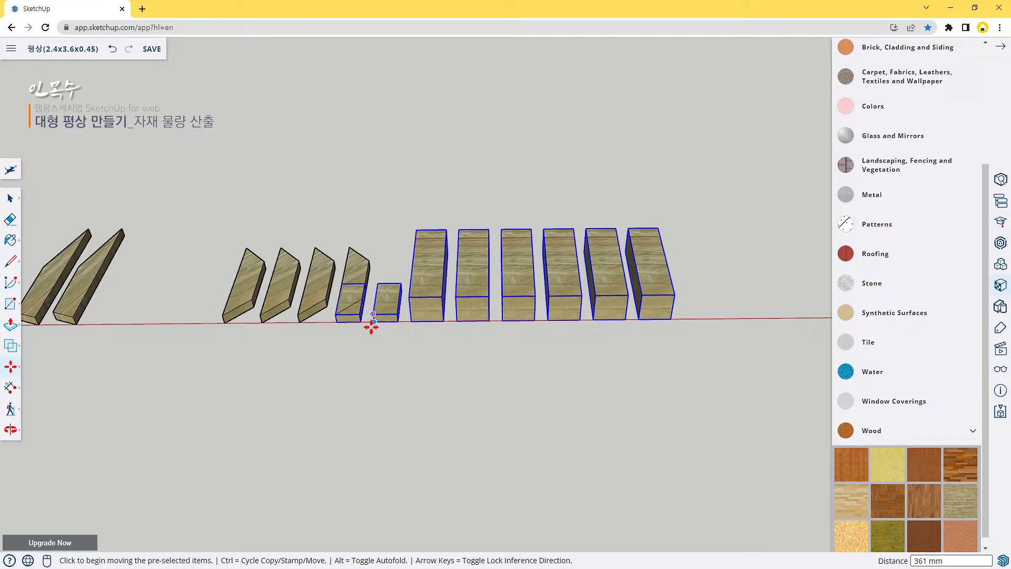
Shift the selected small and large blocks 139 mm forward along the red axis from the fourth angled piece's corner.
left_click(337, 321)
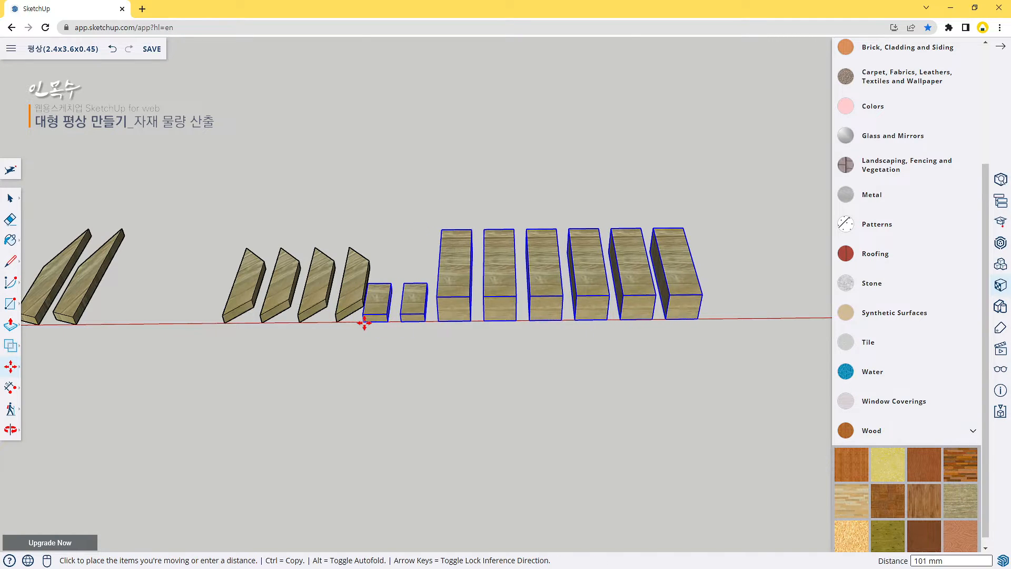
type("139")
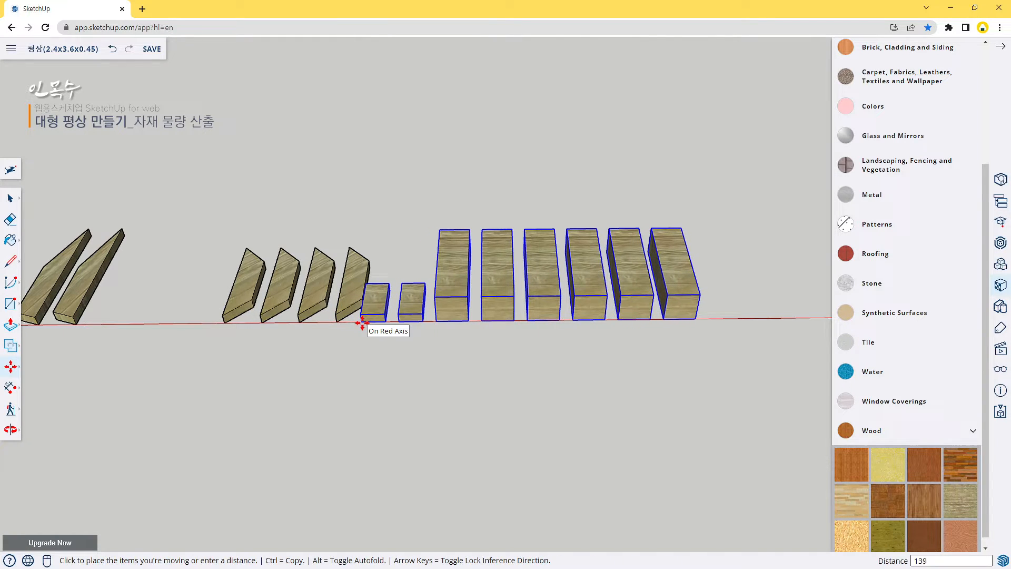
left_click(362, 323)
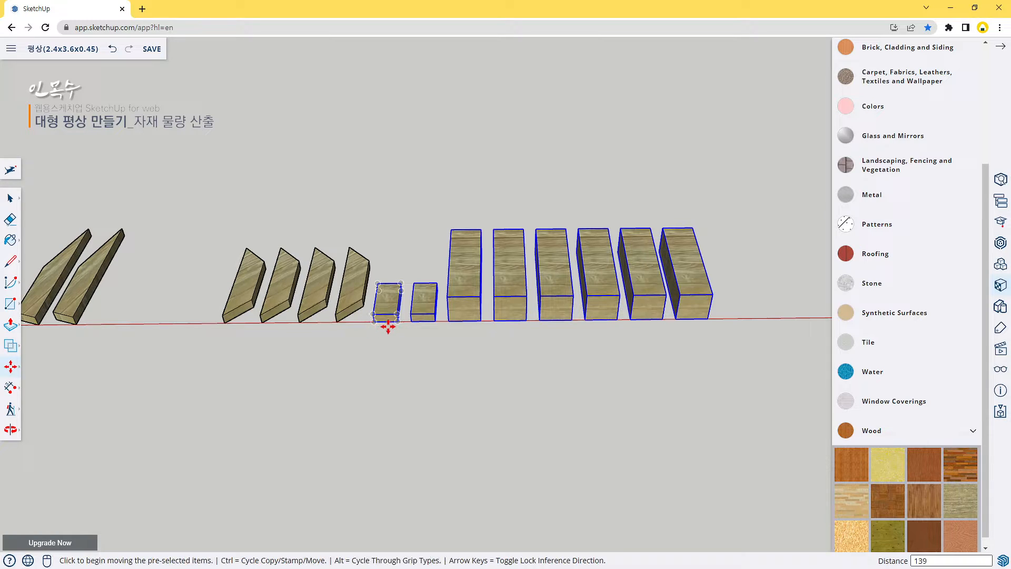
Move the selected two small blocks and six large blocks 500 mm further along the red axis, away from the angled pieces, and clear the selection.
left_click(374, 320)
type("500")
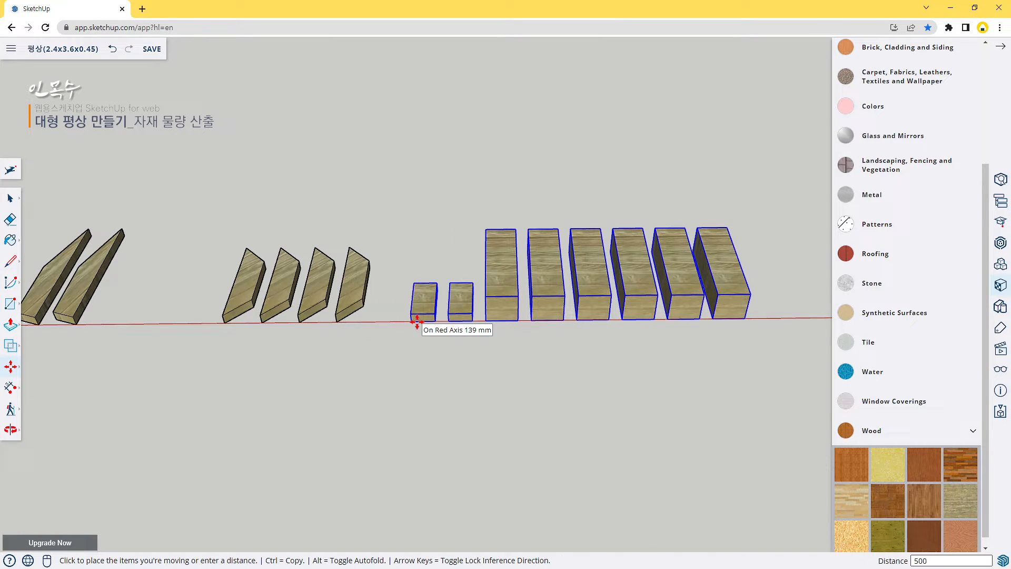
key("Return")
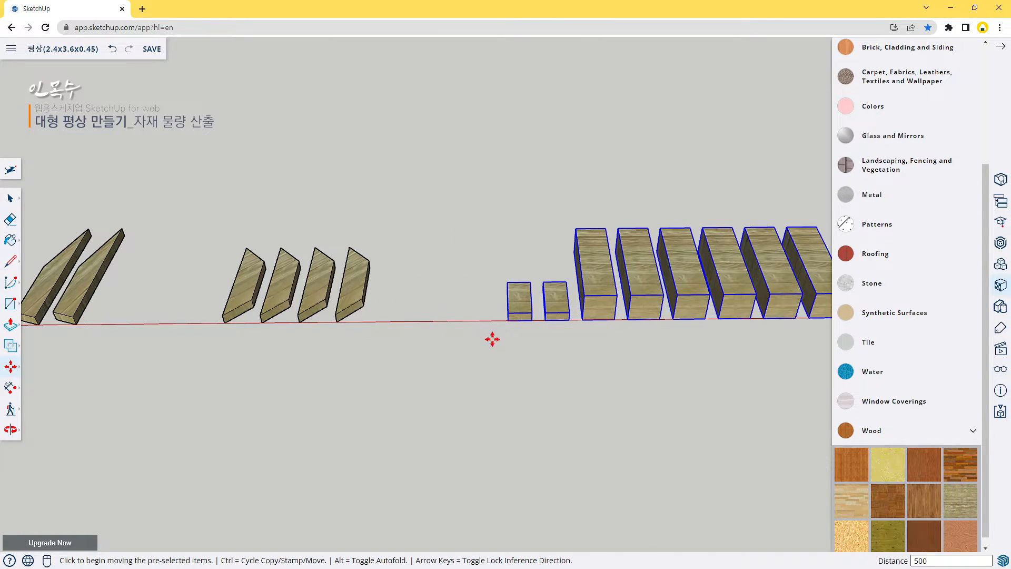
scroll(538, 351, "down", 2)
middle_click_drag(600, 361, 458, 356)
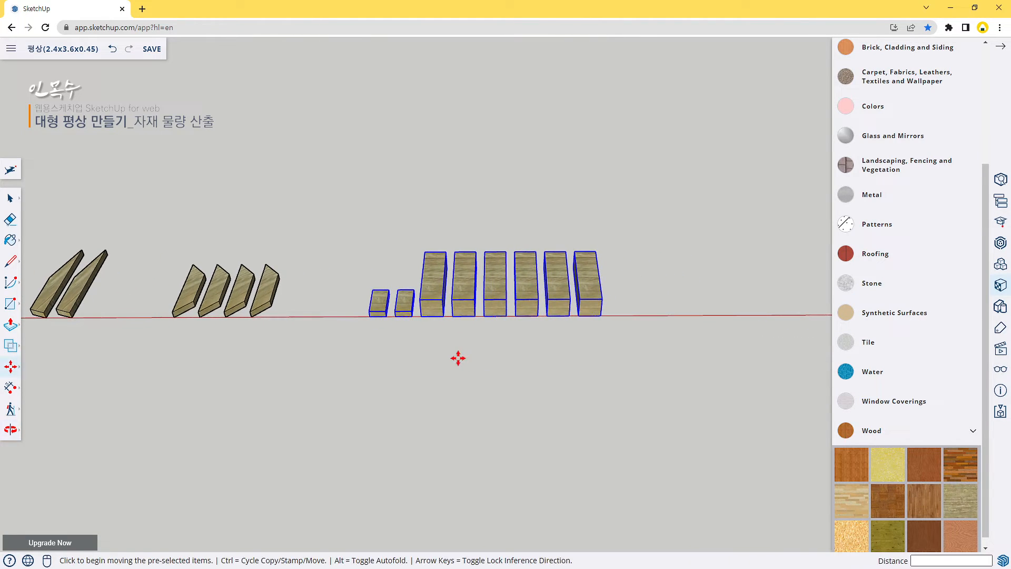
key("space")
left_click(660, 265)
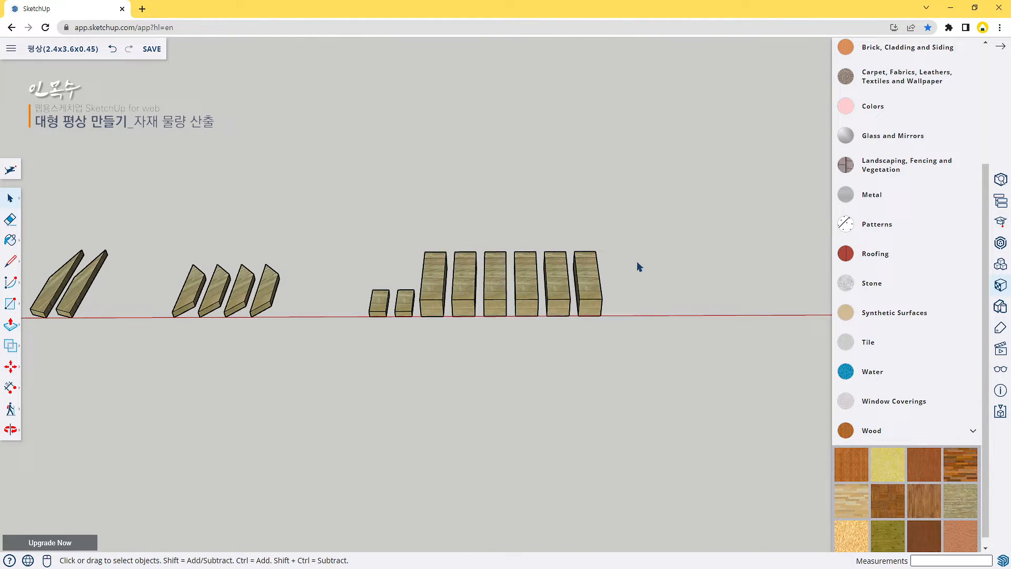
Move only the six large blocks 500 mm along the red axis, away from the two small blocks.
left_click_drag(641, 240, 508, 329)
left_click_drag(426, 340, 425, 346)
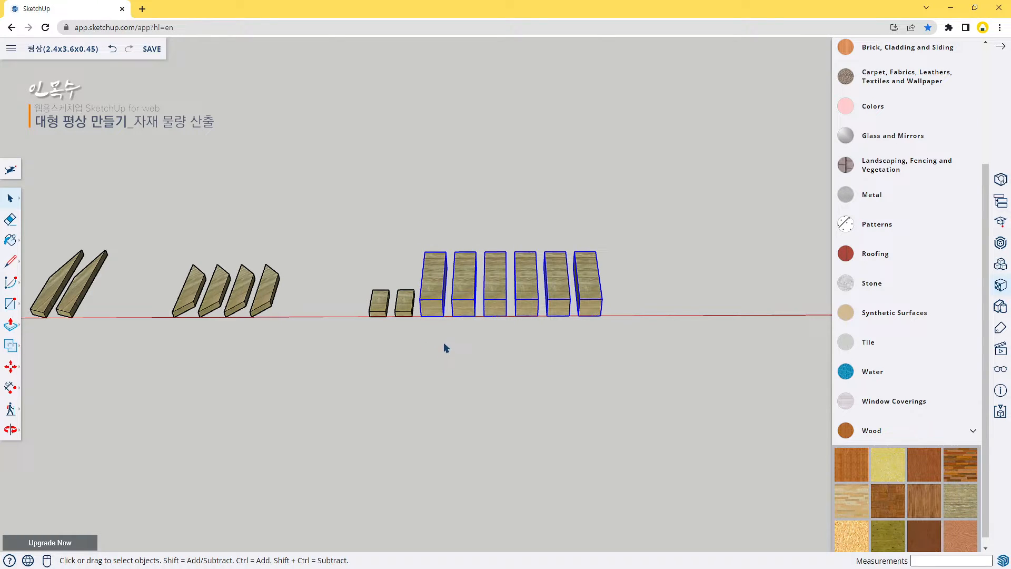
key("m")
left_click(420, 316)
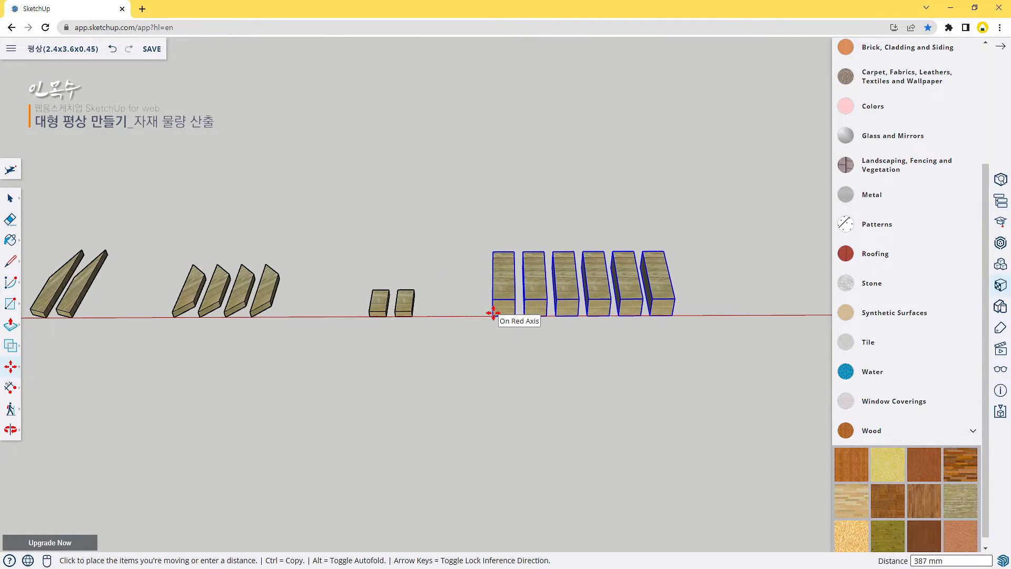
type("500")
key("Return")
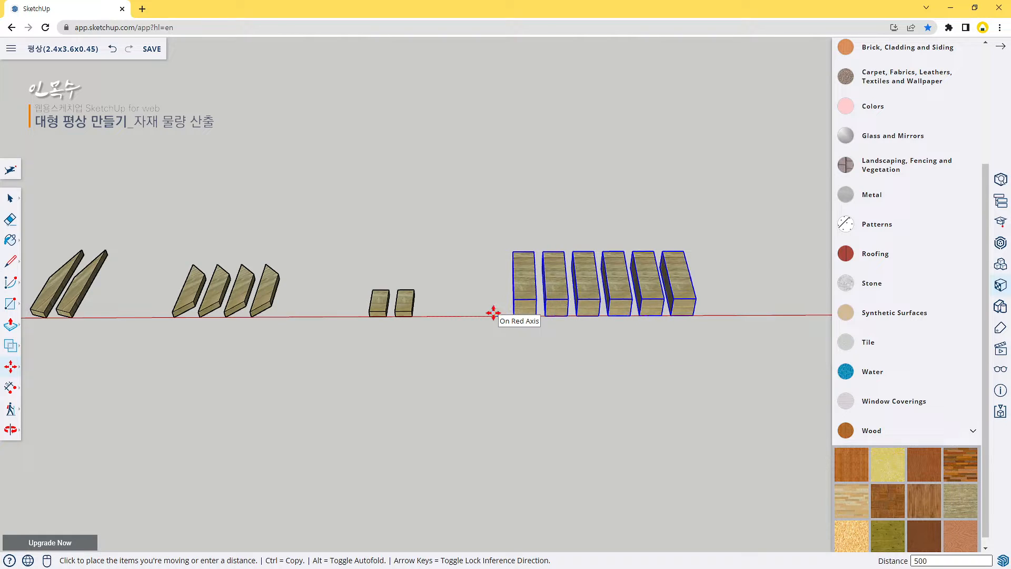
key("space")
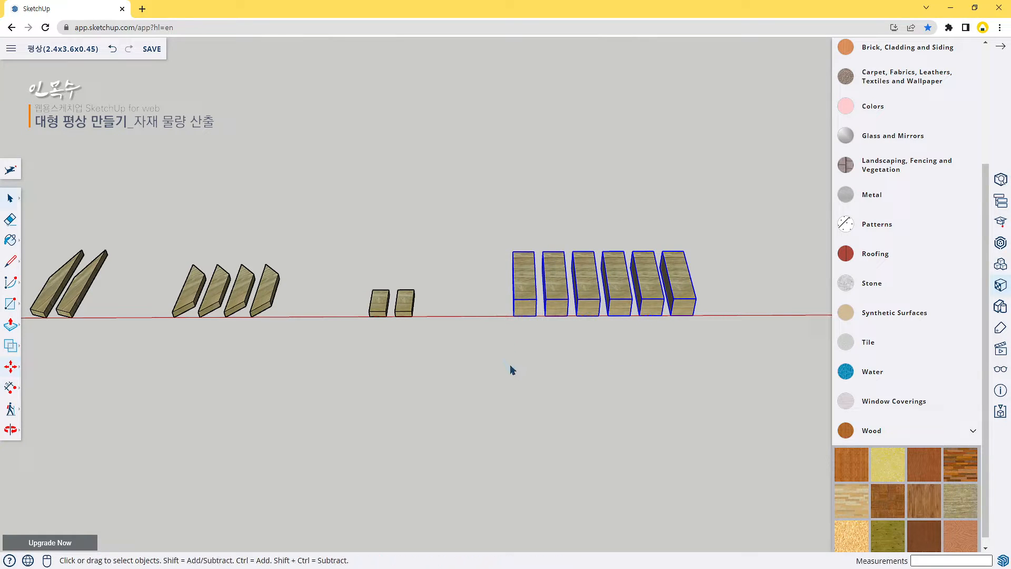
left_click(511, 369)
Flip the two long pieces nearest the origin along the red direction.
scroll(462, 357, "down", 8)
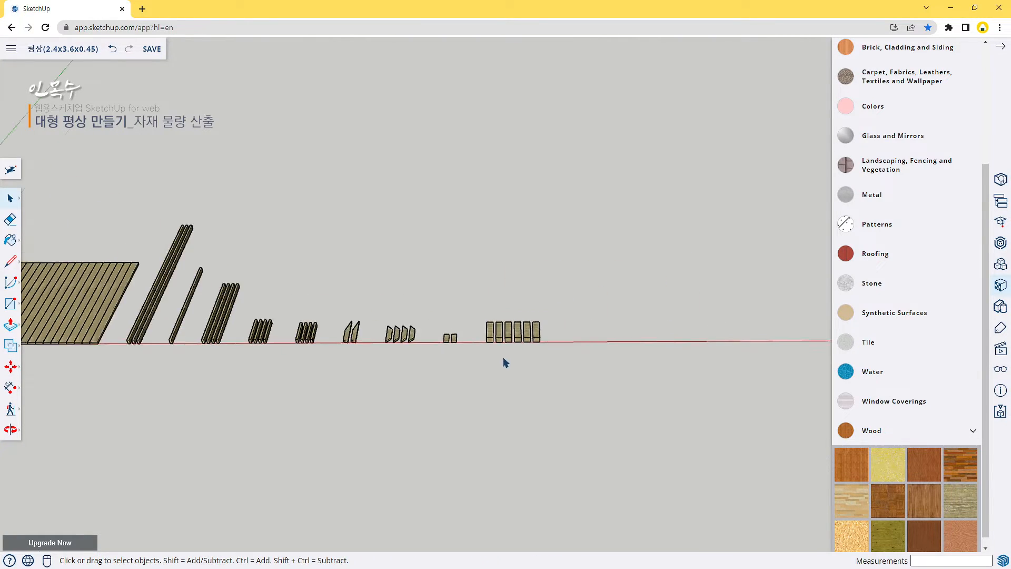
middle_click_drag(377, 425, 609, 420)
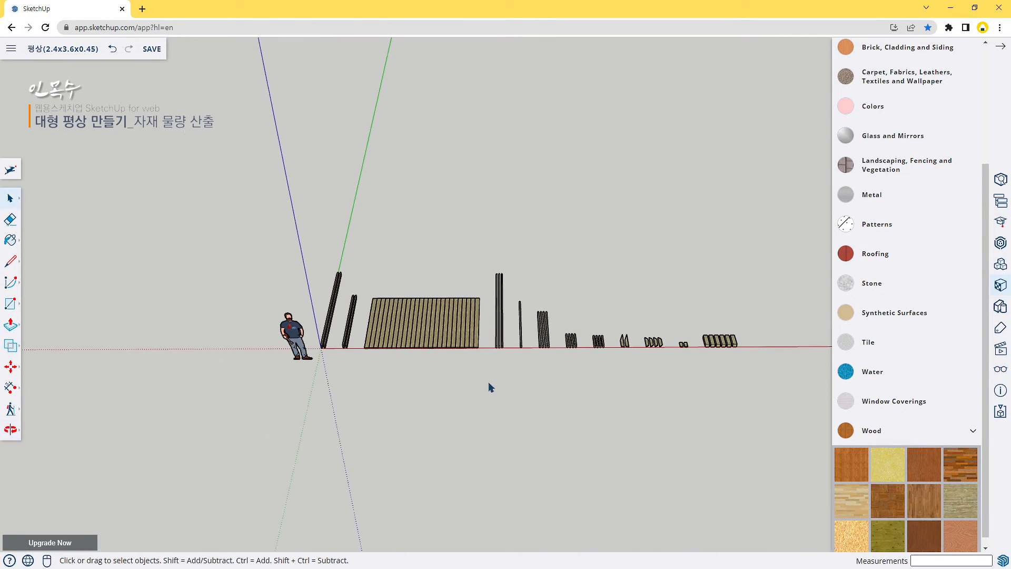
scroll(462, 368, "up", 2)
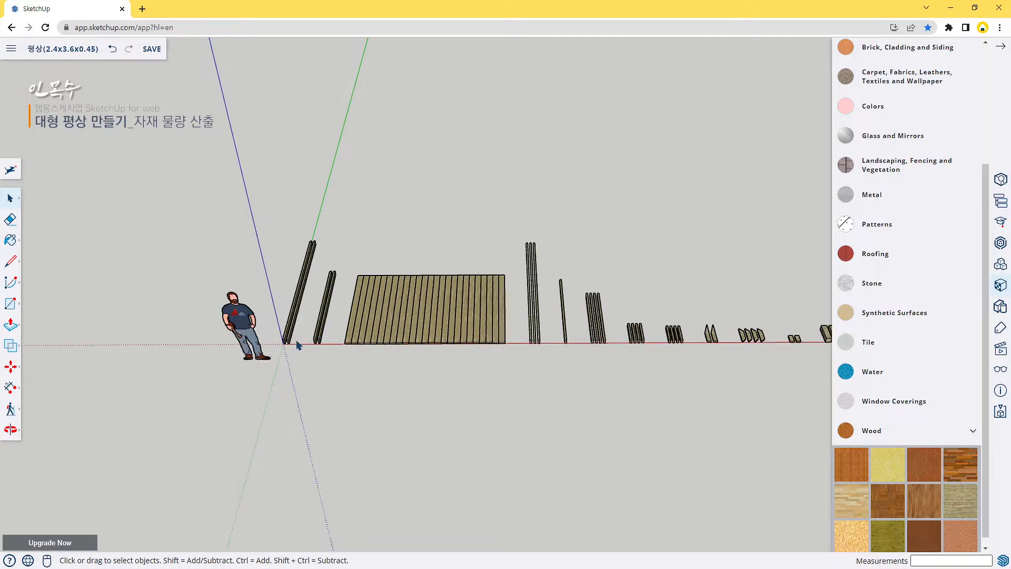
scroll(297, 353, "up", 5)
scroll(316, 321, "down", 2)
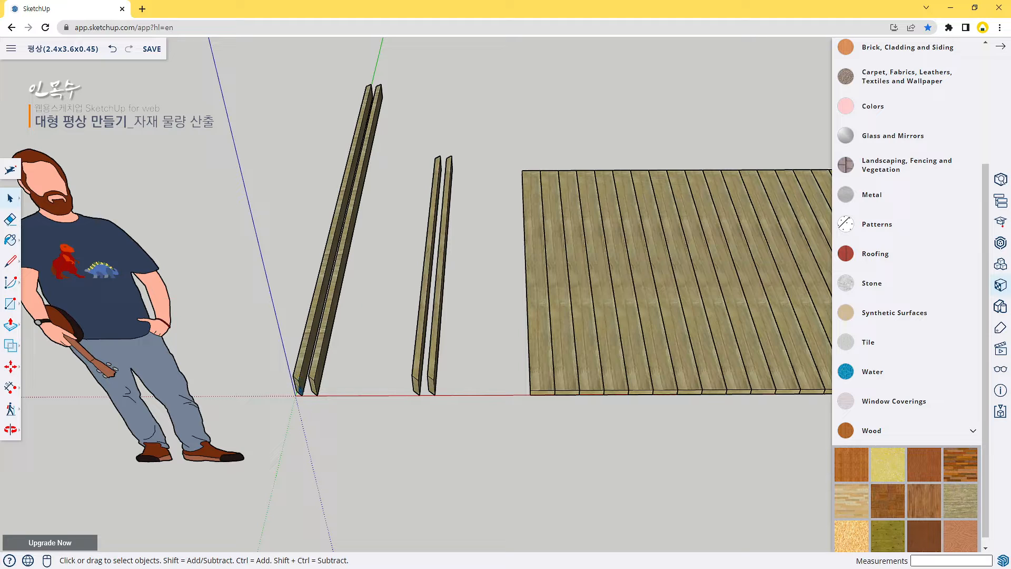
left_click(312, 389)
left_click_drag(336, 371, 276, 305)
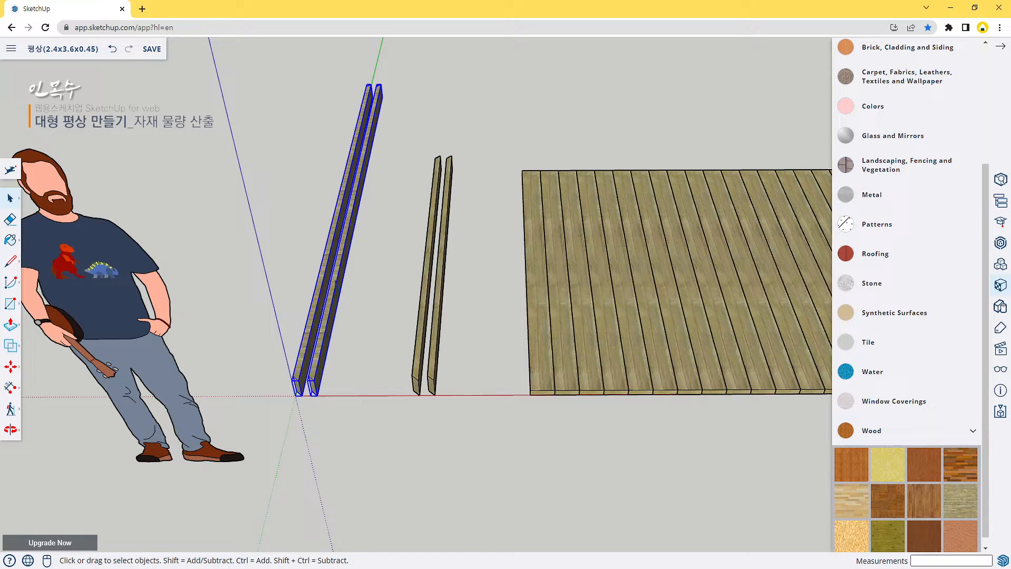
right_click(349, 226)
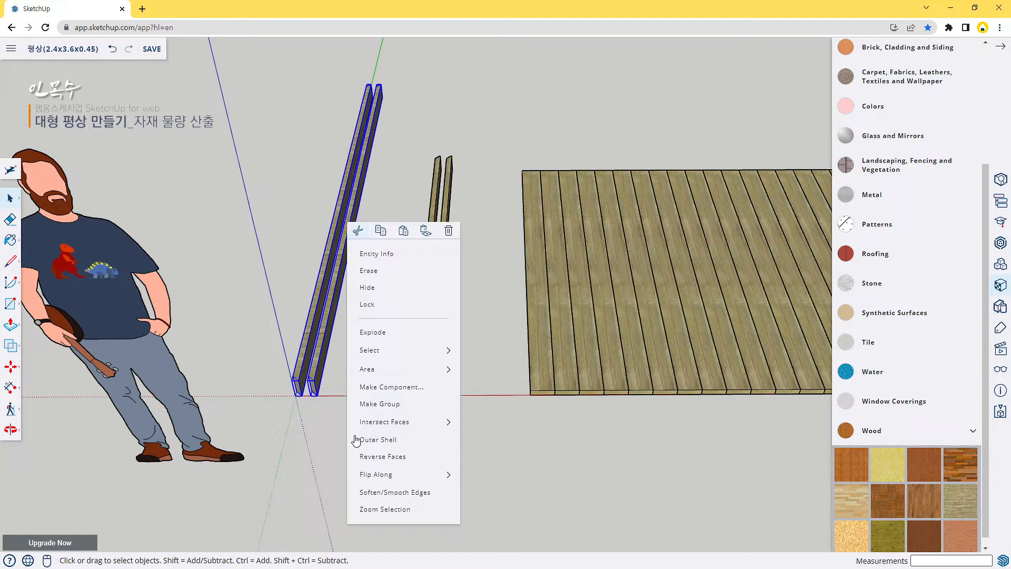
mouse_move(379, 479)
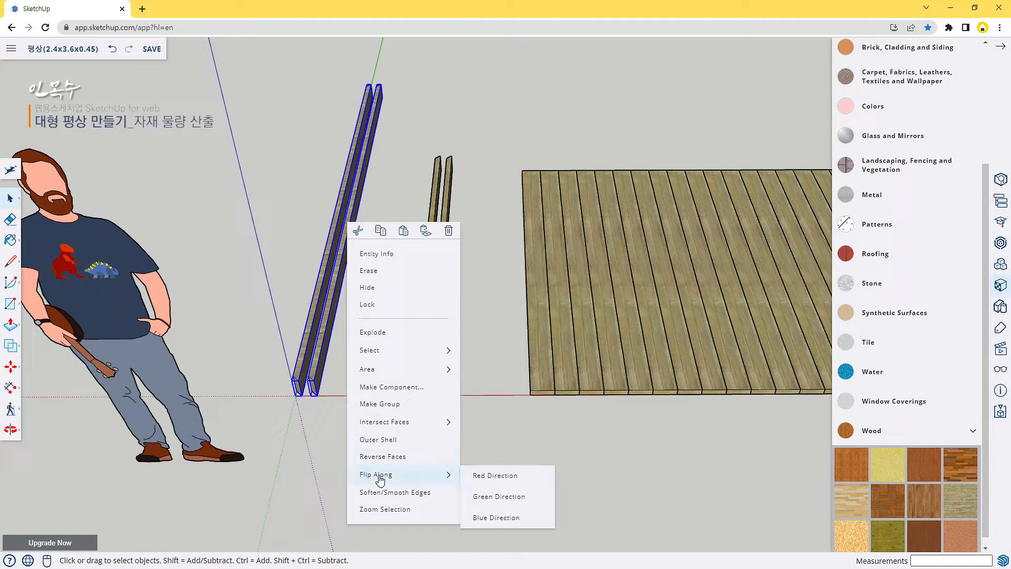
left_click(506, 480)
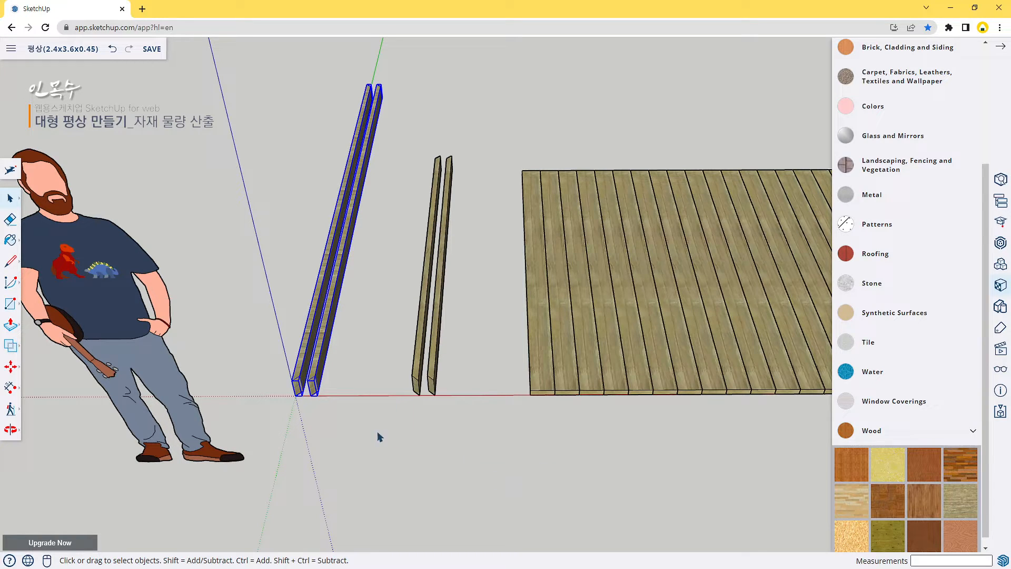
Flip the second pair of pieces, between the longest pair and the deck boards, along the red direction and clear the selection.
left_click_drag(456, 405, 395, 348)
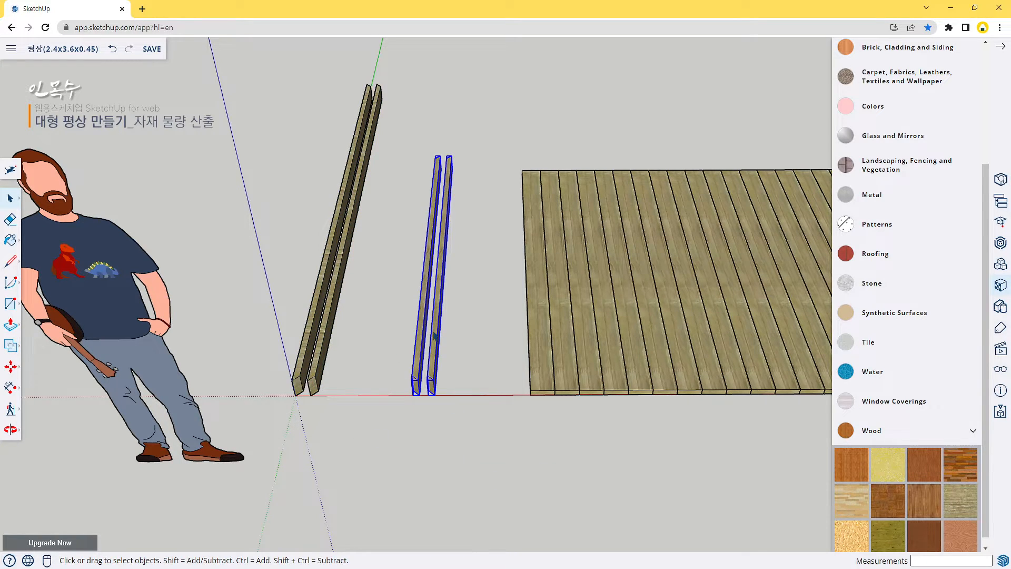
right_click(446, 258)
mouse_move(491, 510)
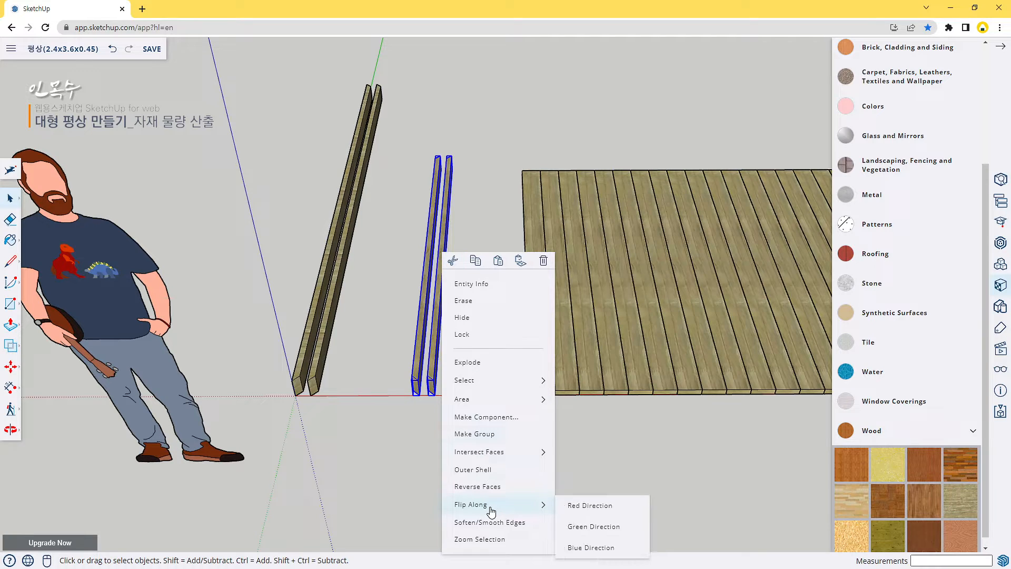
left_click(591, 508)
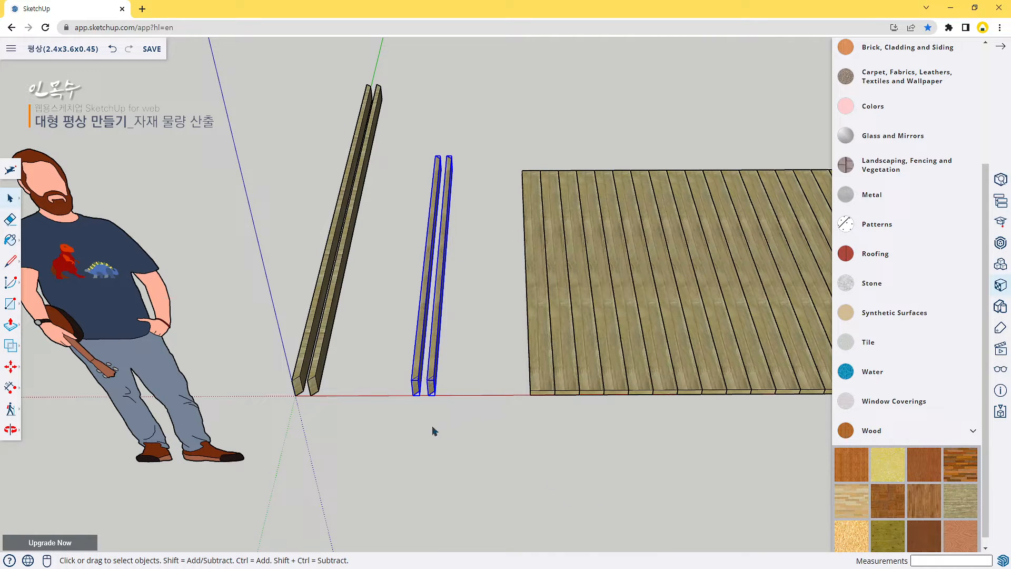
left_click(448, 414)
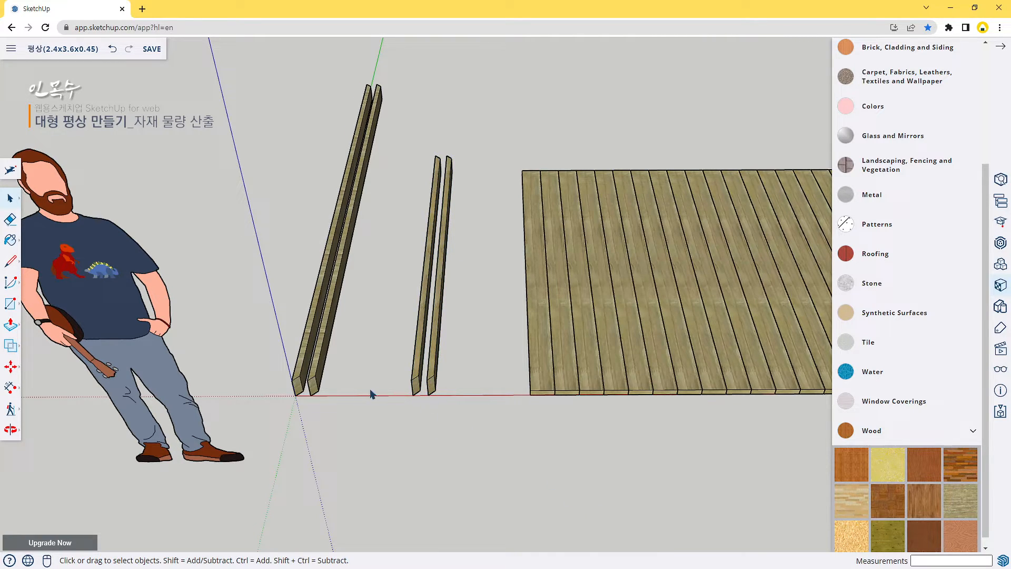
Search the available commands for "di" to look up the Dimensions tool.
scroll(316, 394, "up", 2)
scroll(390, 321, "down", 1)
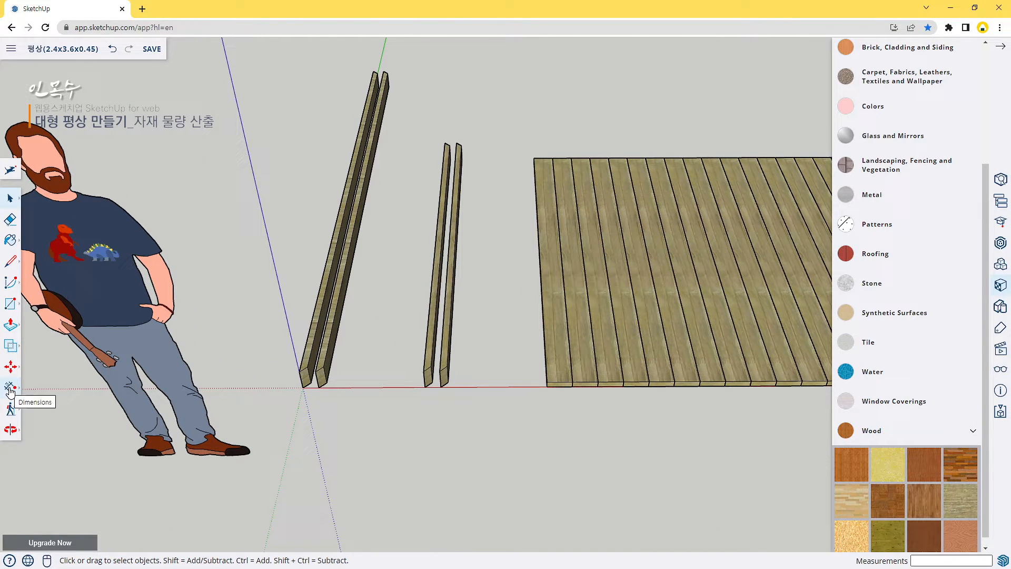
left_click(13, 174)
type("di")
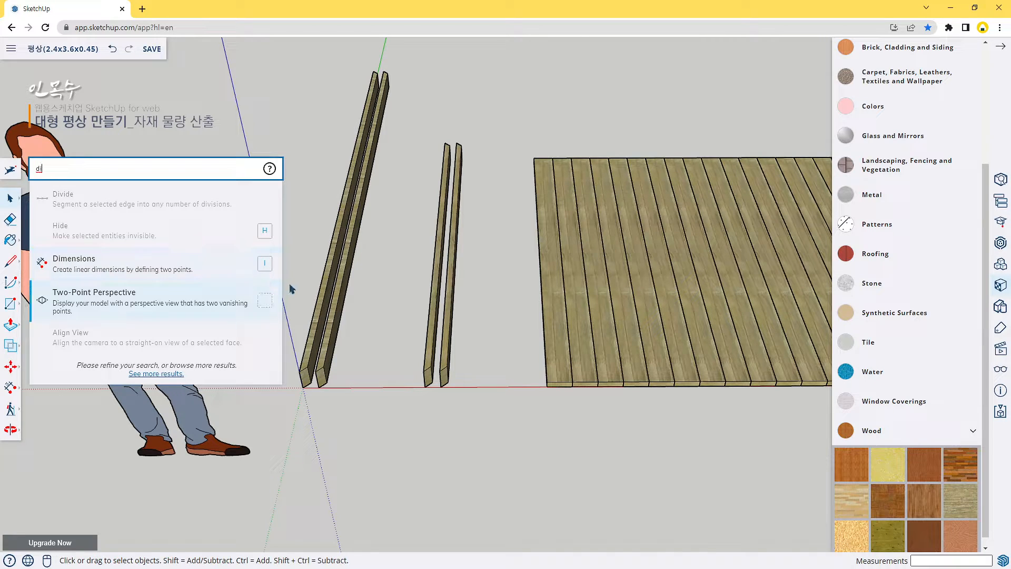
left_click(321, 99)
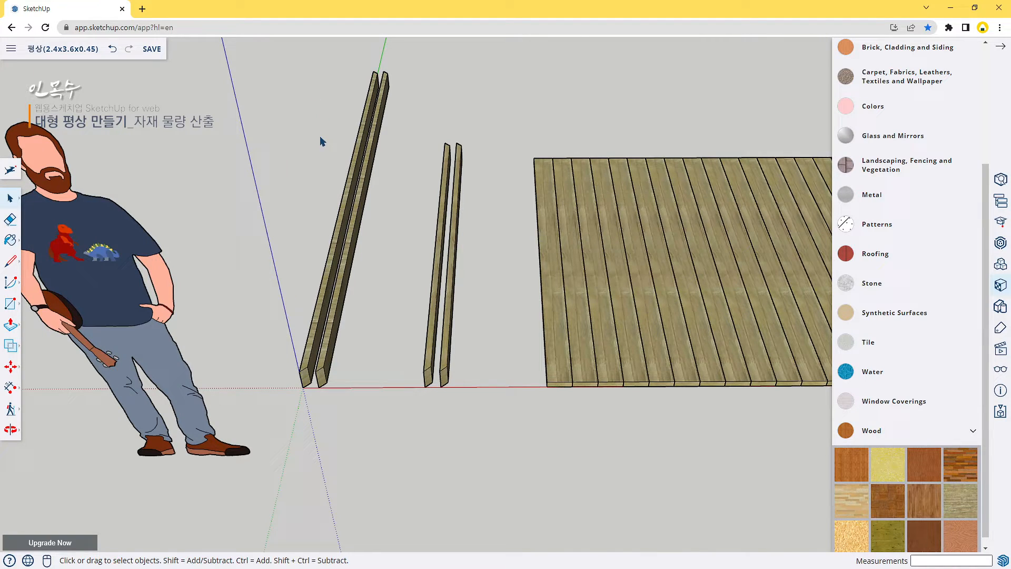
Dimension the full length of the second long piece between its lower end corners, placing the dimension line between the first two pairs.
key("d")
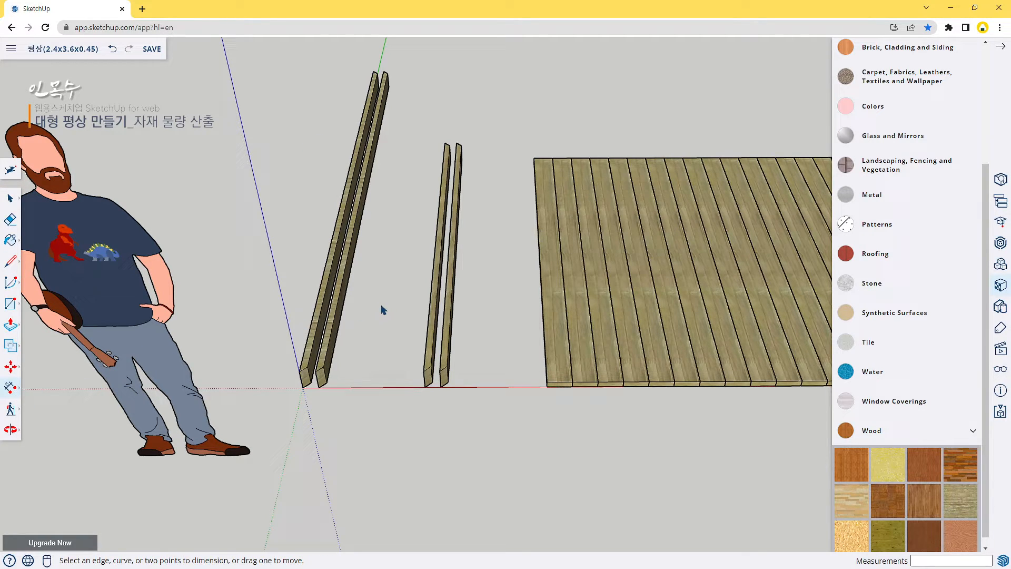
middle_click_drag(401, 311, 442, 173)
middle_click_drag(620, 142, 579, 138)
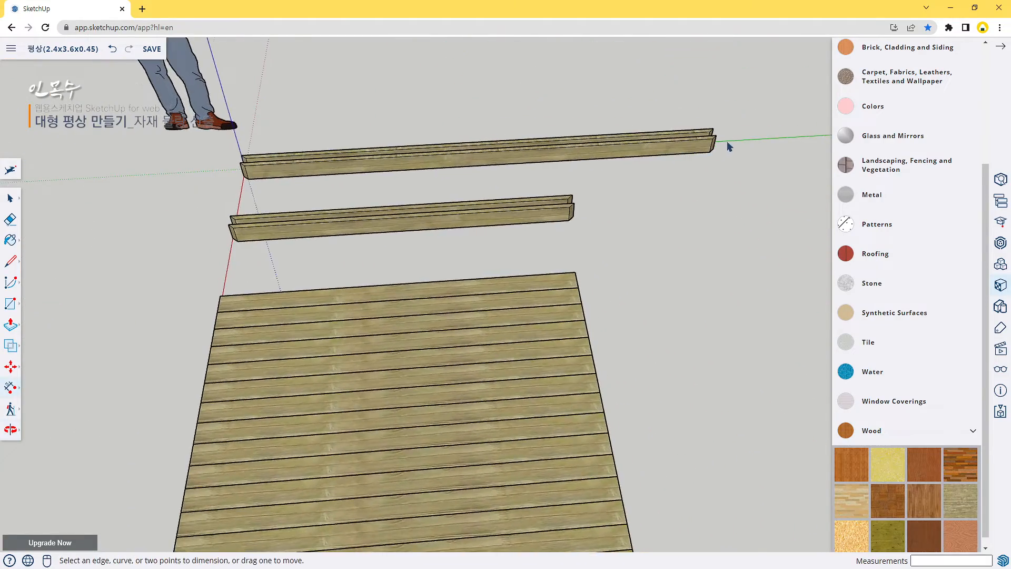
scroll(721, 148, "up", 5)
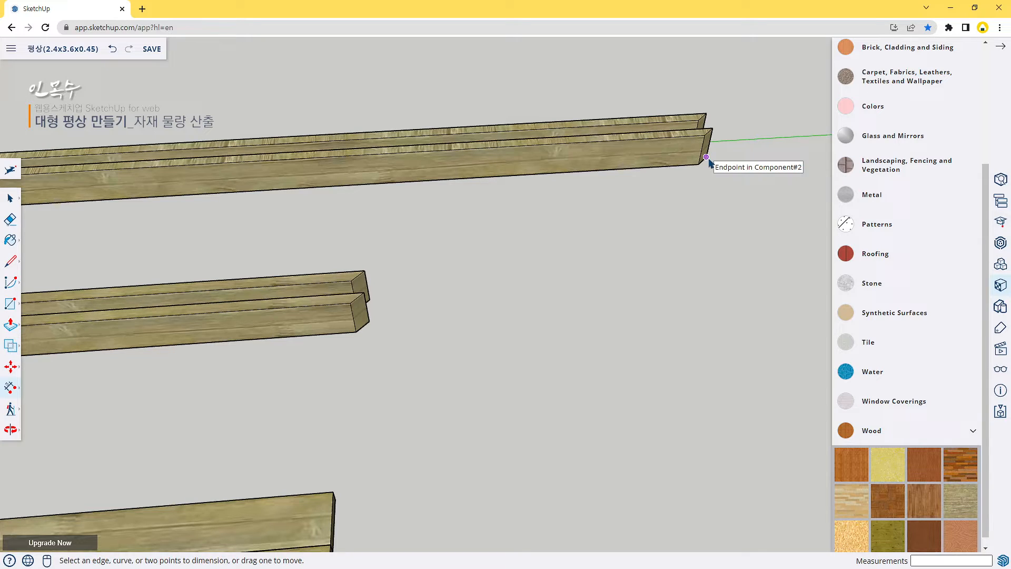
left_click(707, 157)
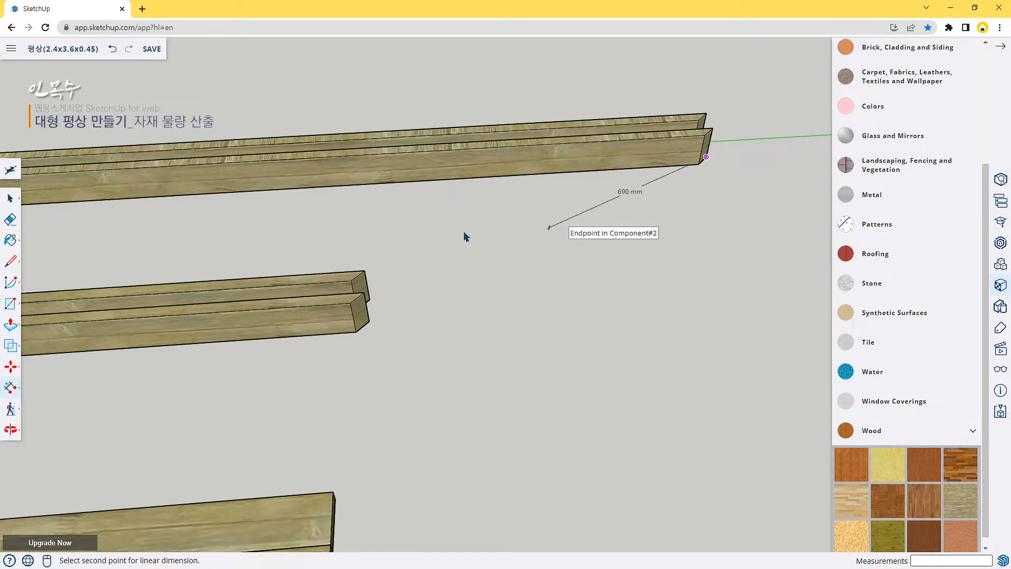
middle_click_drag(467, 235, 535, 219)
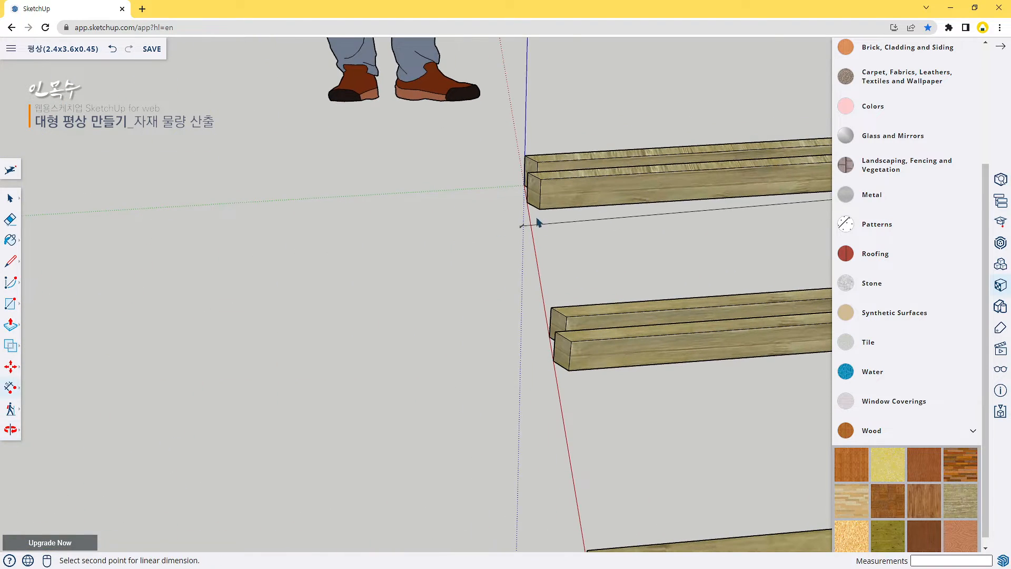
left_click(526, 202)
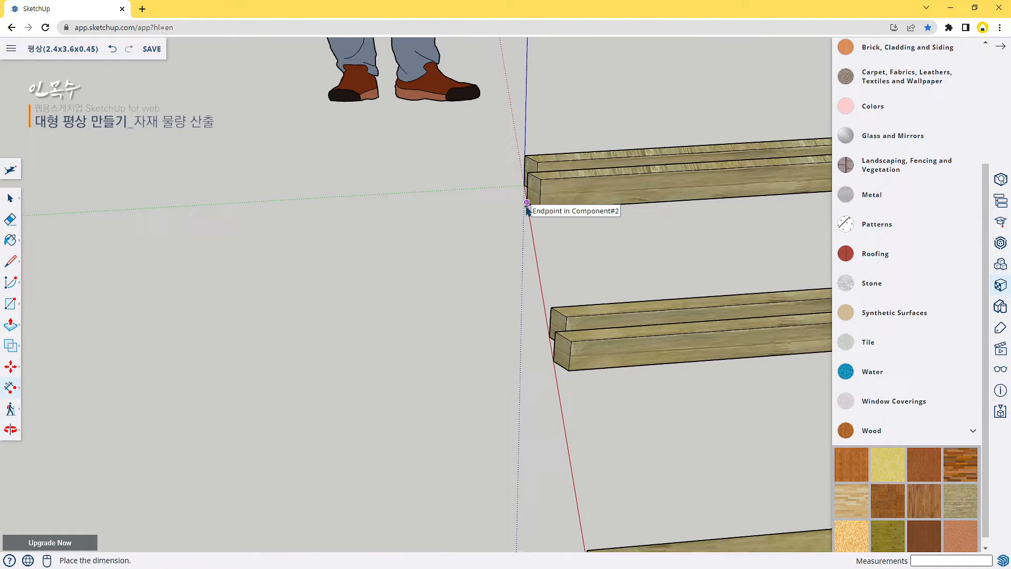
left_click(537, 263)
Dimension the thickness of the second longest piece at its end on the red axis, placing the dimension out in front of that end.
scroll(605, 252, "down", 2)
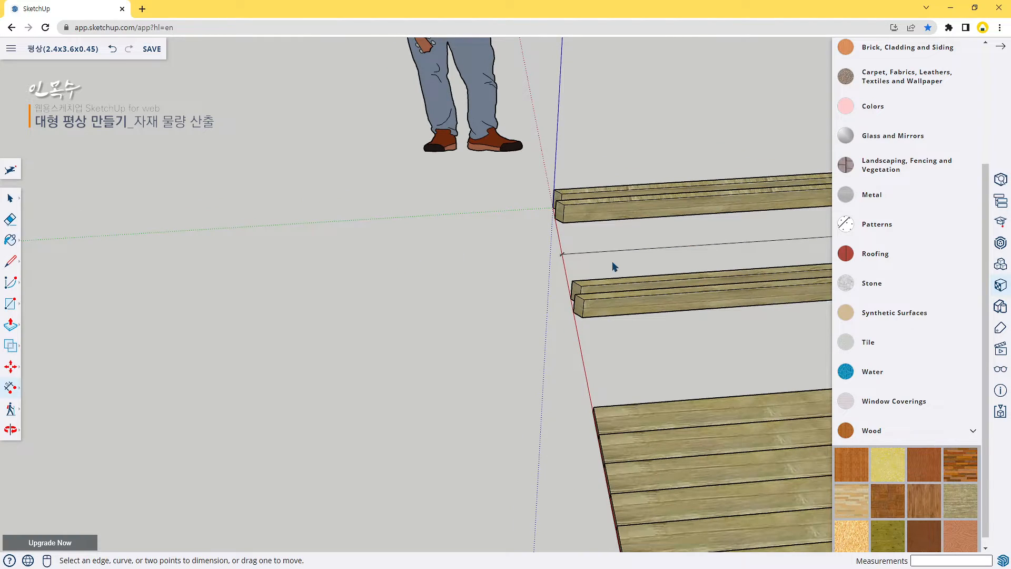
scroll(612, 262, "down", 3)
middle_click_drag(738, 232, 496, 237)
middle_click_drag(371, 352, 480, 352)
scroll(369, 383, "up", 1)
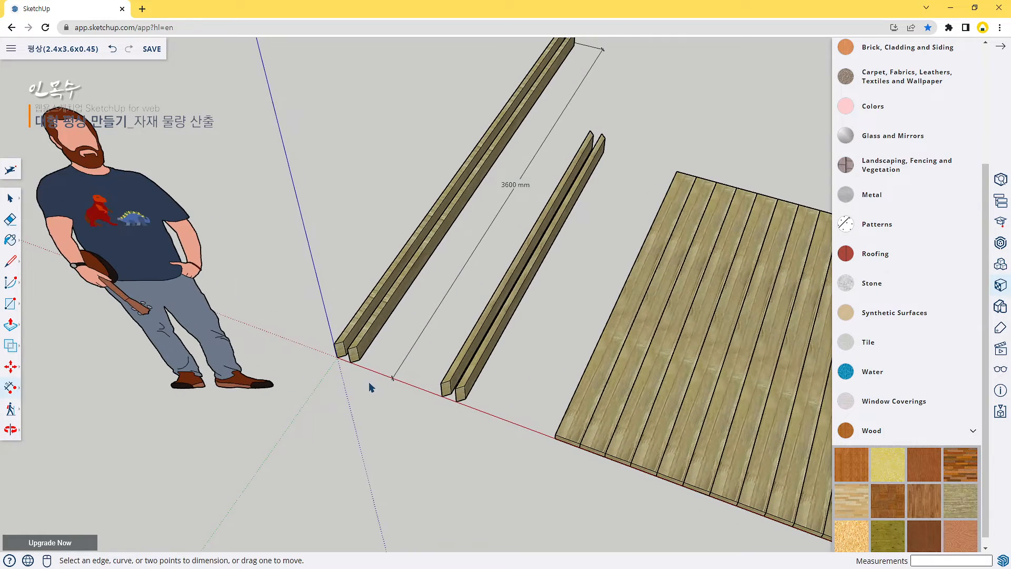
mouse_move(387, 376)
middle_mouse_down()
mouse_move(427, 355)
mouse_move(397, 384)
middle_mouse_up()
scroll(383, 387, "up", 1)
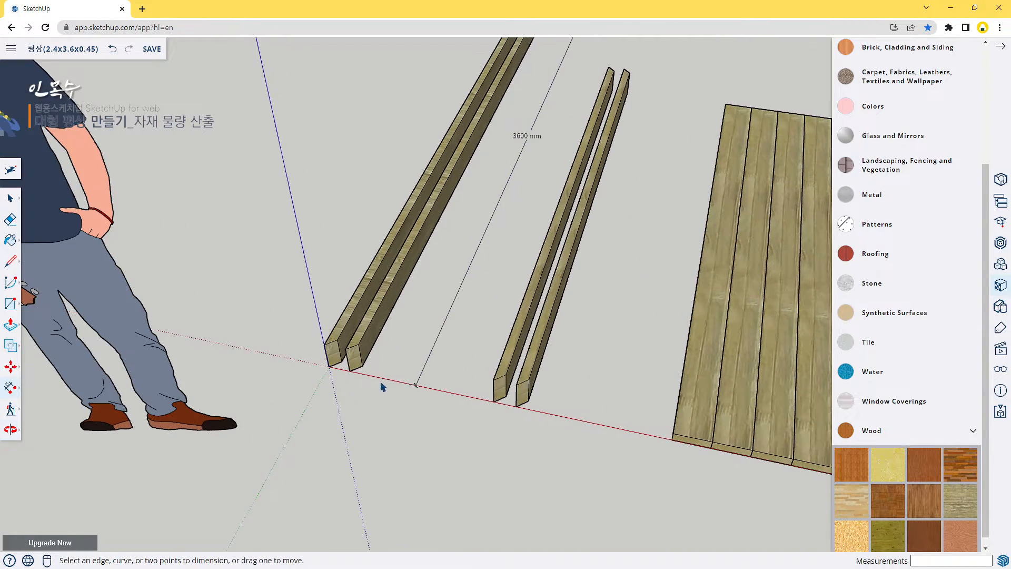
scroll(389, 368, "up", 2)
scroll(359, 377, "up", 2)
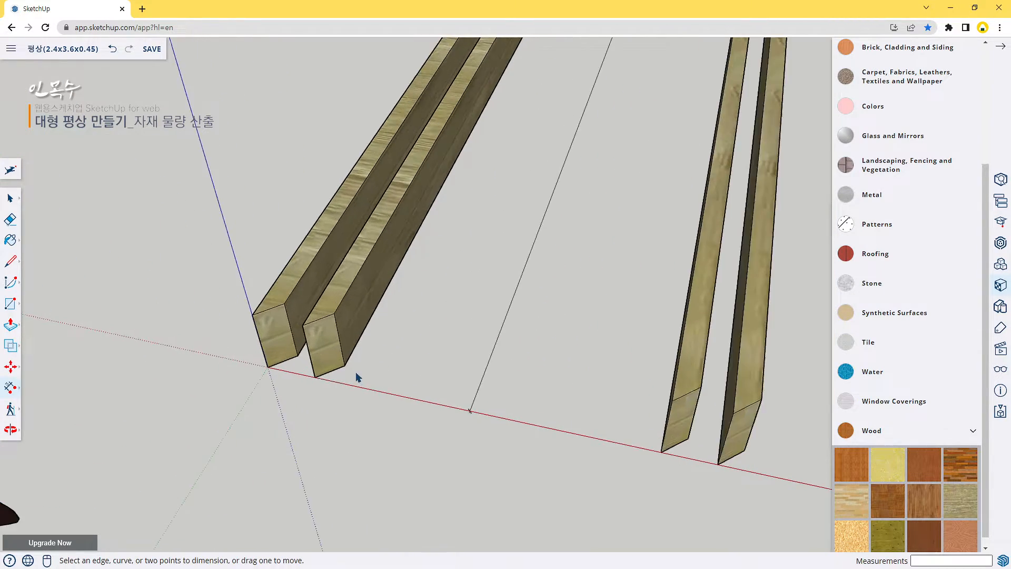
middle_click_drag(343, 405, 397, 377, "shift")
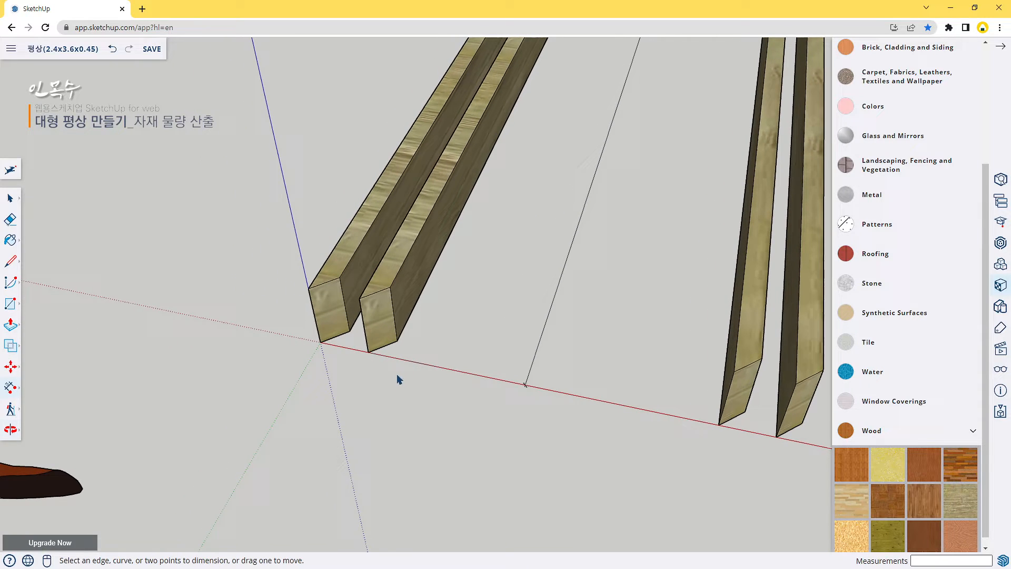
left_click(369, 352)
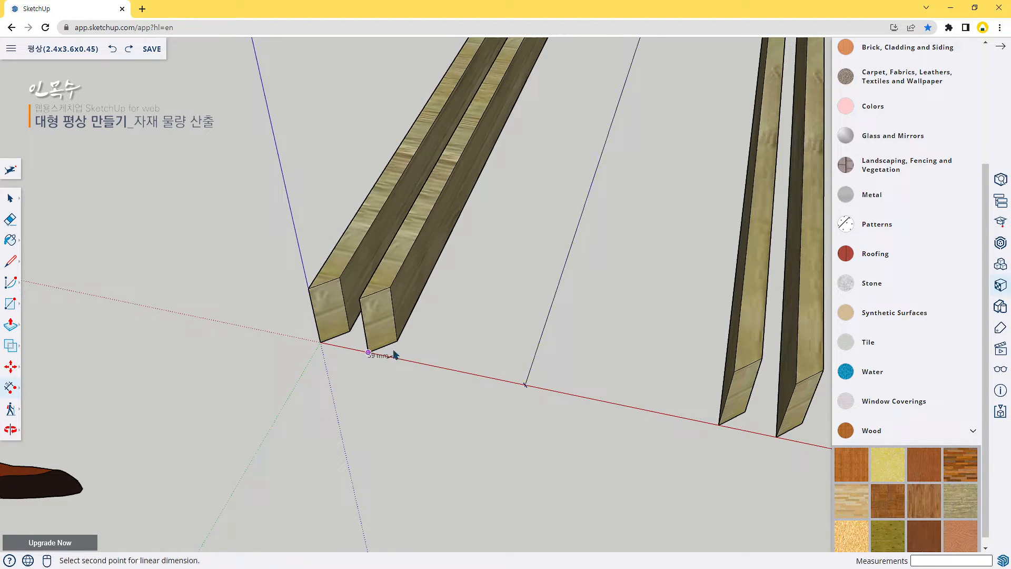
left_click(397, 341)
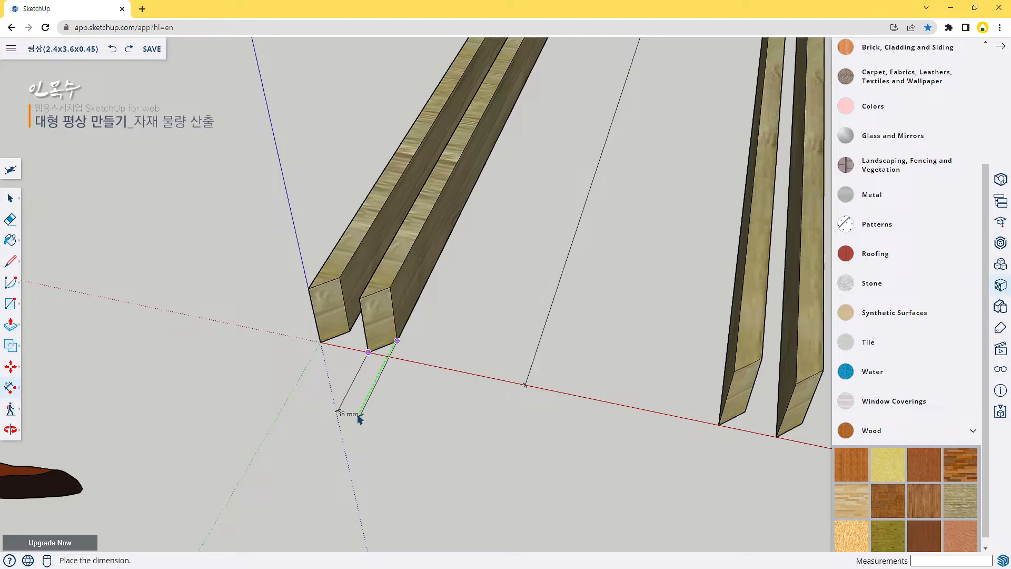
left_click(347, 442)
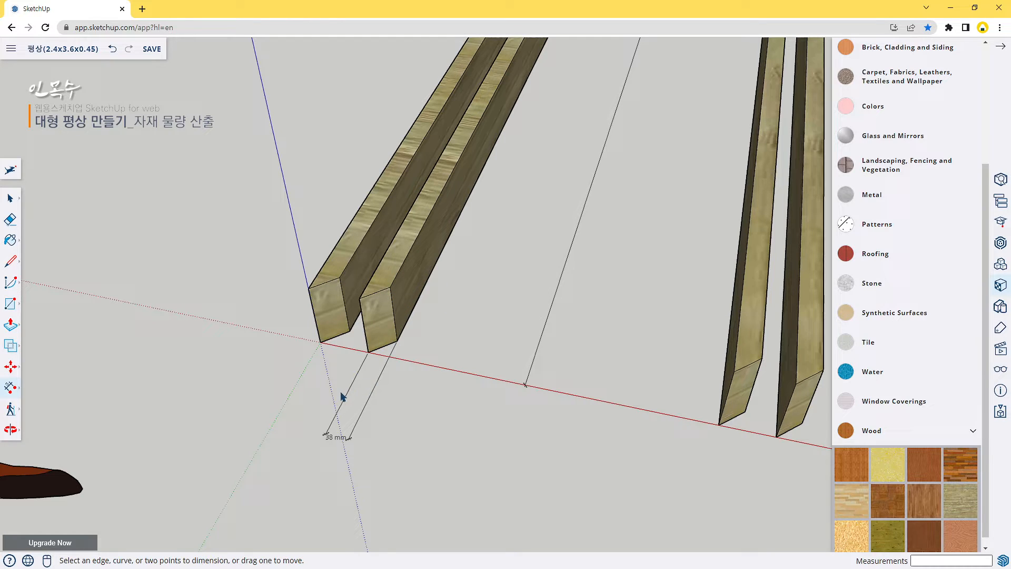
Dimension the height and the mitre depth at the same end of the second longest piece, placing both dimensions beside it along the red direction.
left_click(360, 299)
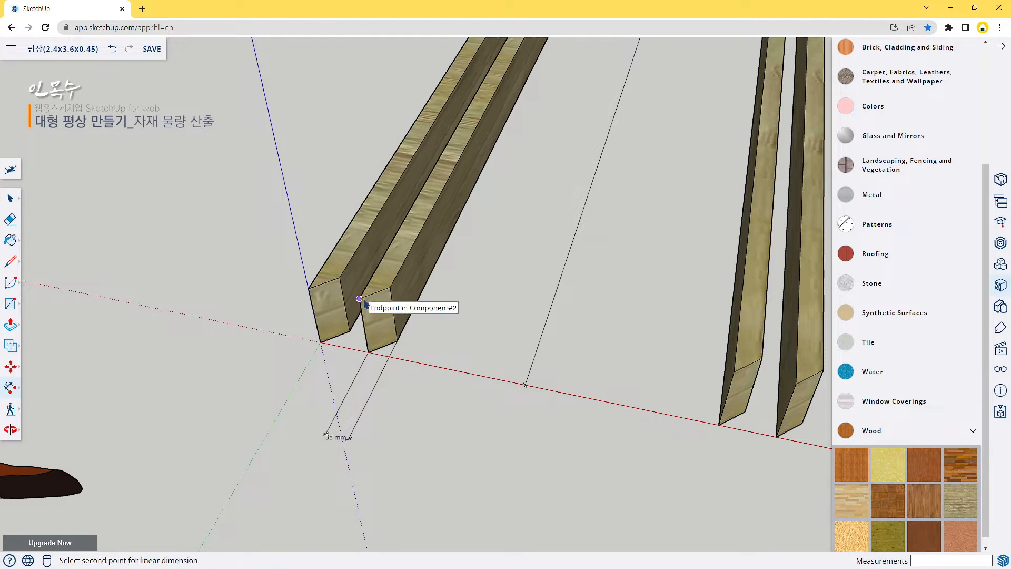
left_click(368, 352)
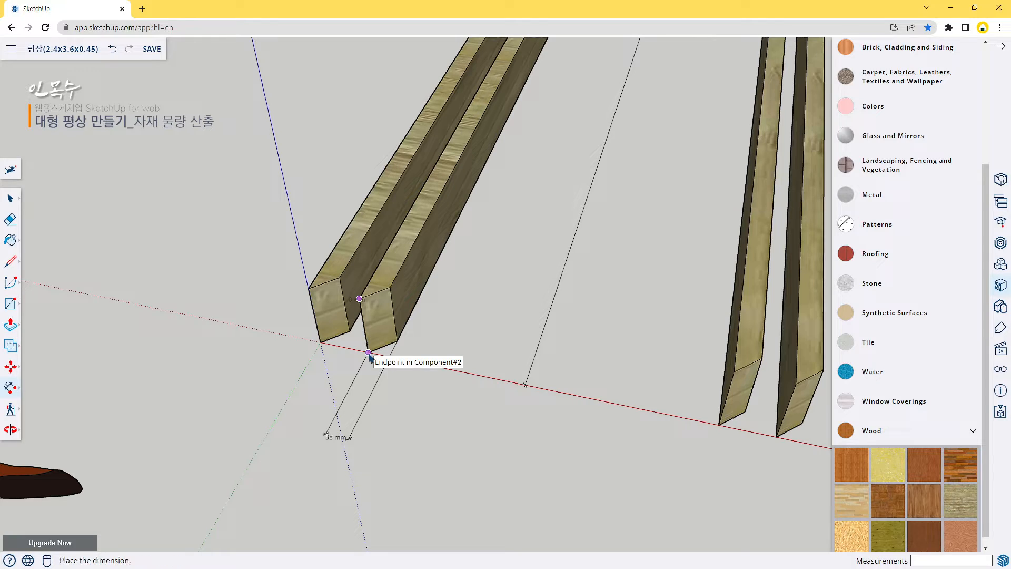
left_click(457, 371)
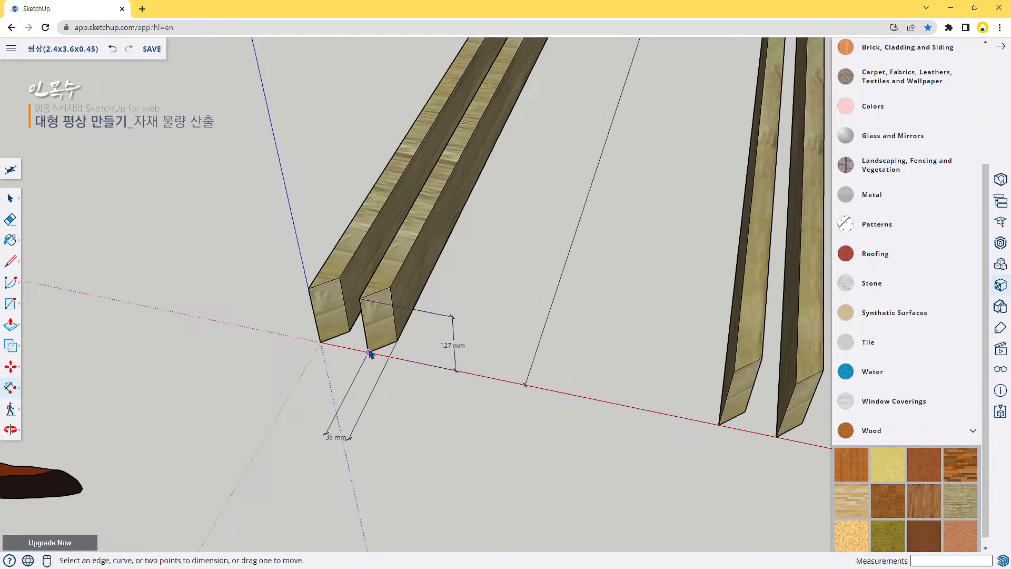
left_click(369, 351)
left_click(399, 342)
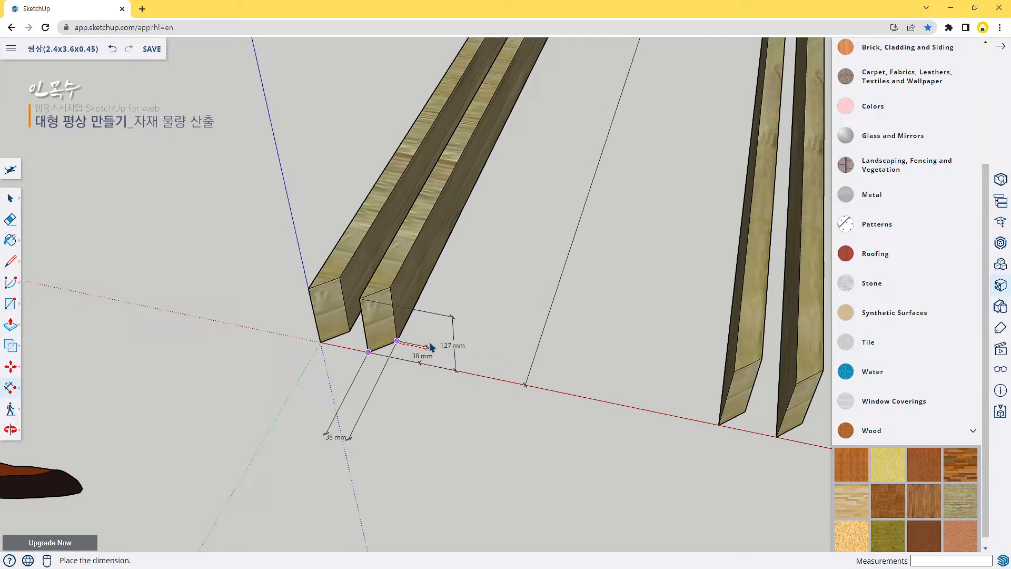
left_click(430, 346)
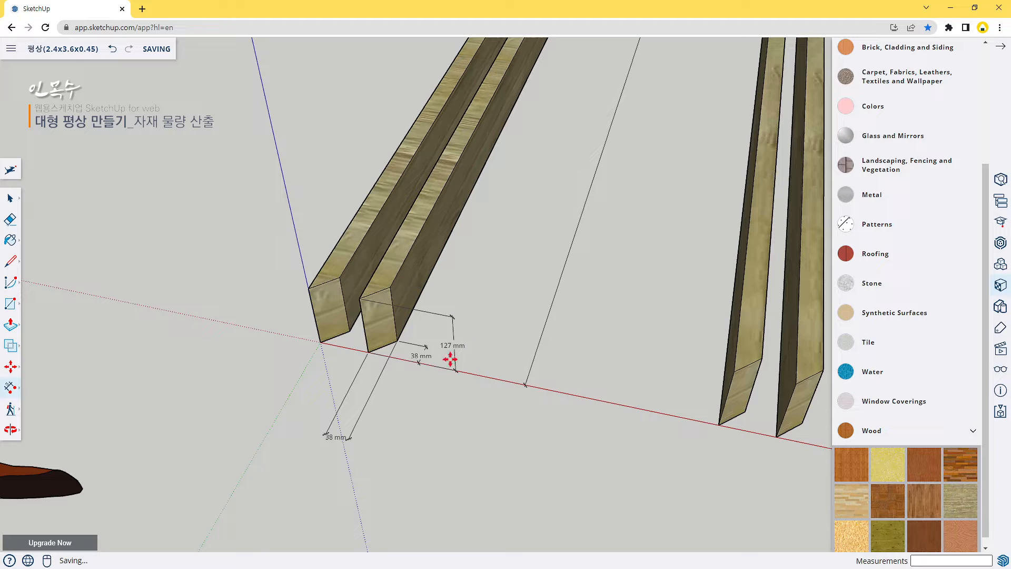
key("m")
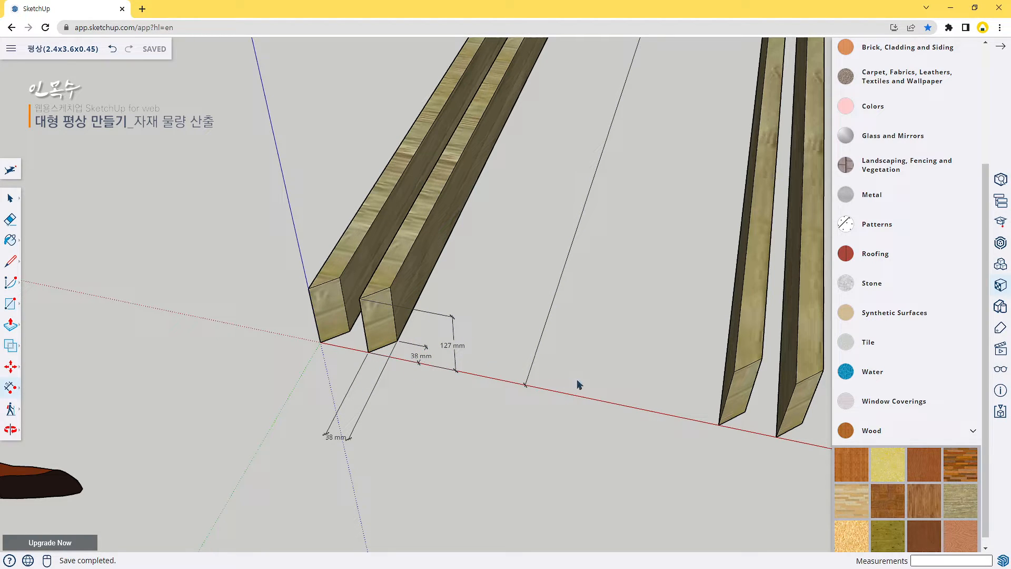
Dimension the mitre depth at the far end of the second longest piece, placing it between the piece and its length dimension line.
middle_click_drag(629, 273, 484, 516, "shift")
middle_click_drag(552, 299, 429, 551, "shift")
middle_click_drag(581, 190, 416, 515, "shift")
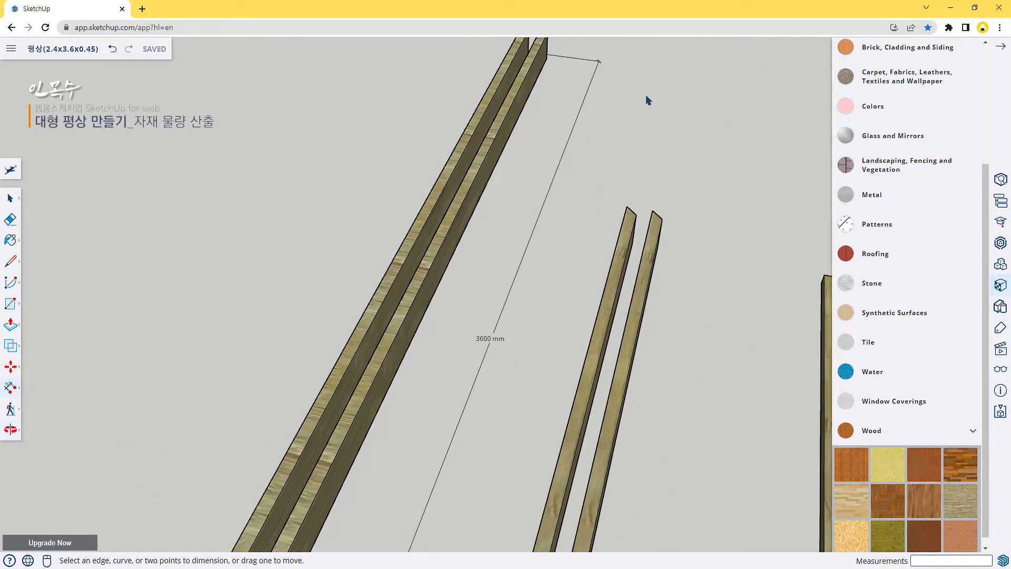
middle_click_drag(560, 132, 382, 189)
scroll(710, 100, "up", 1)
middle_click_drag(689, 115, 581, 211, "shift")
scroll(595, 221, "up", 2)
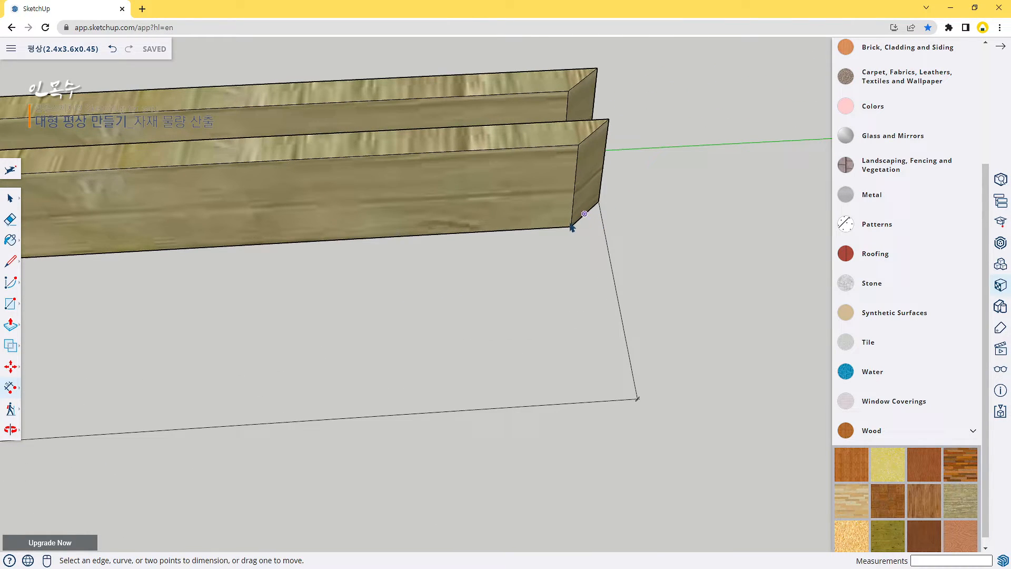
left_click(571, 227)
left_click(598, 201)
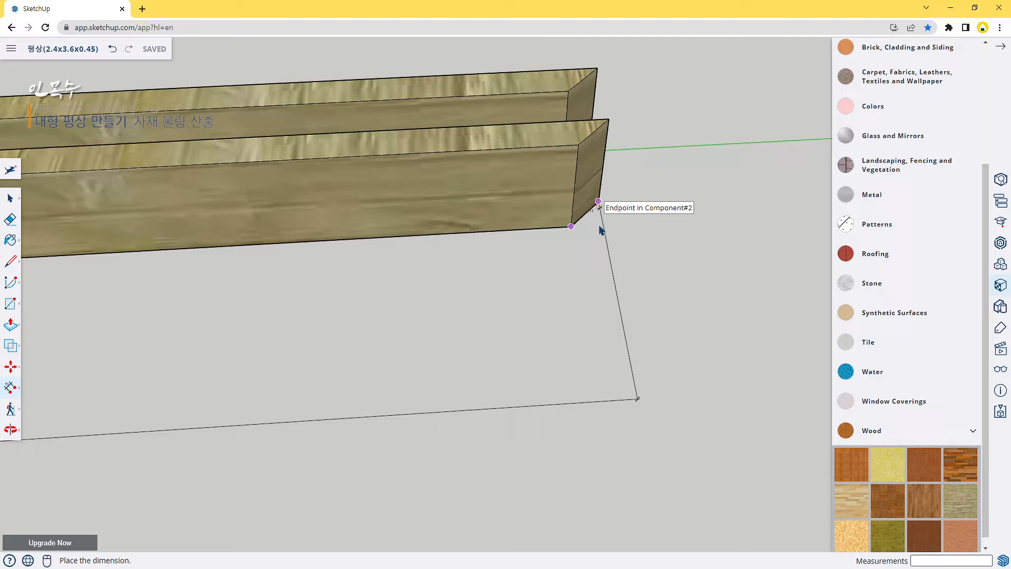
left_click(617, 315)
Dimension the full length of the second piece in the shorter pair, placing the dimension line between it and the deck boards.
scroll(570, 313, "down", 3)
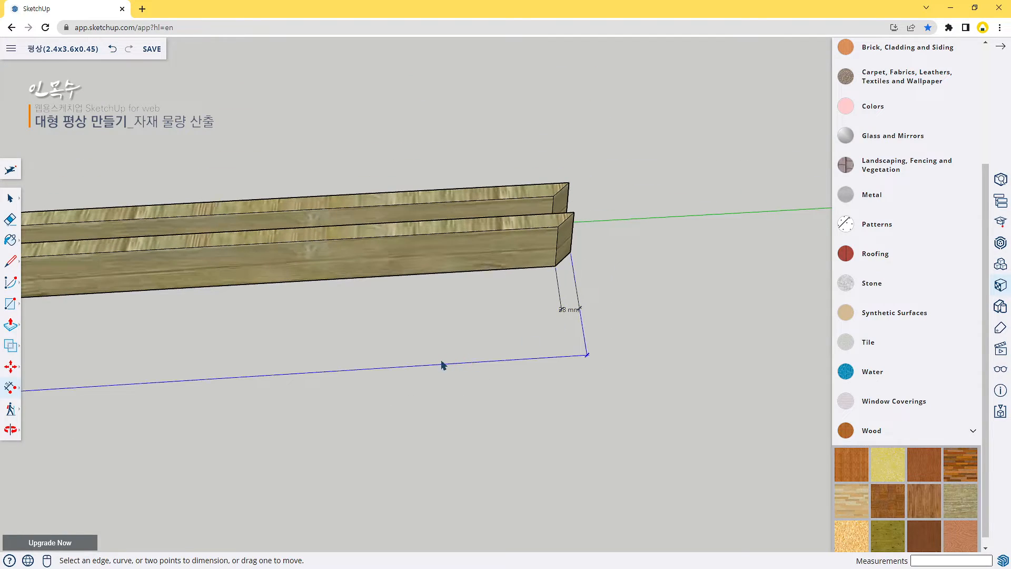
middle_click_drag(537, 329, 721, 273)
scroll(463, 353, "down", 3)
middle_click_drag(571, 345, 413, 260, "shift")
scroll(377, 339, "up", 3)
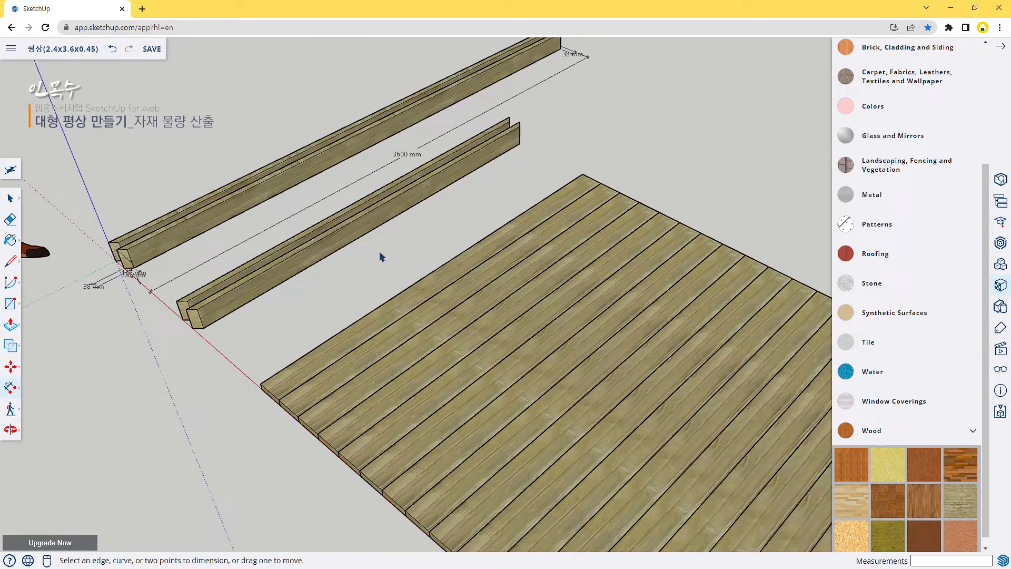
left_click(192, 330)
middle_click_drag(537, 167, 195, 292, "shift")
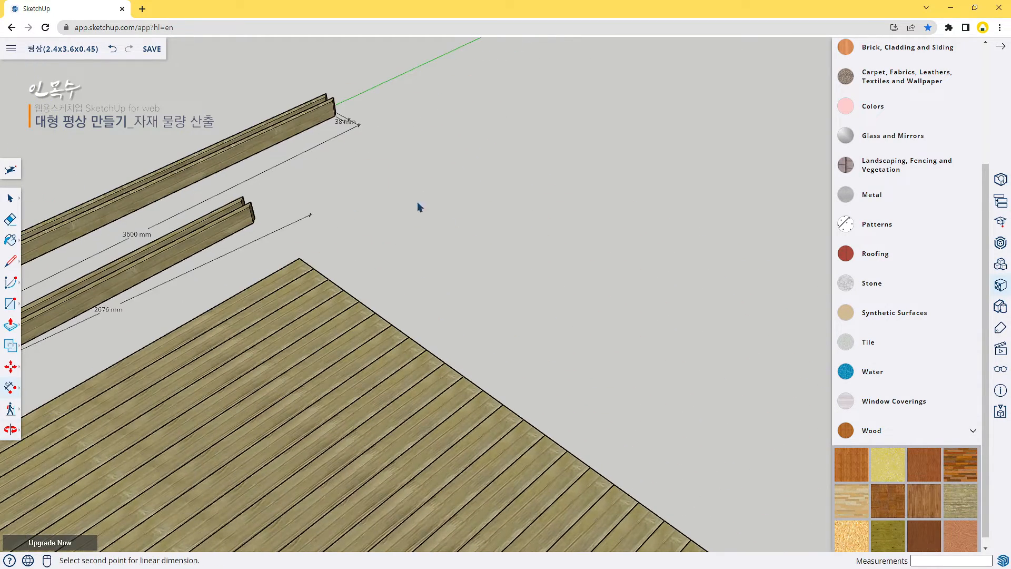
middle_click_drag(420, 207, 346, 153)
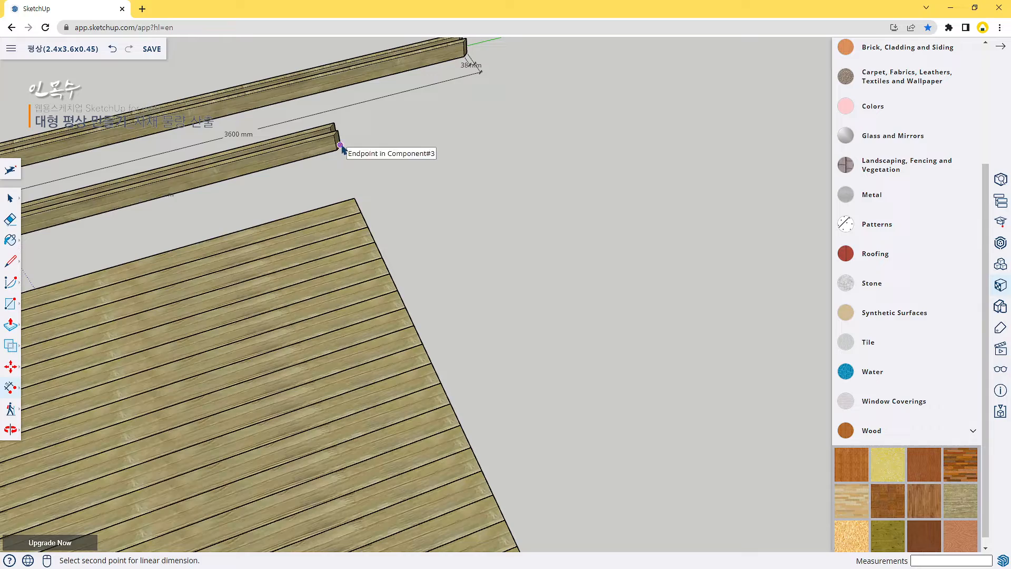
left_click(341, 145)
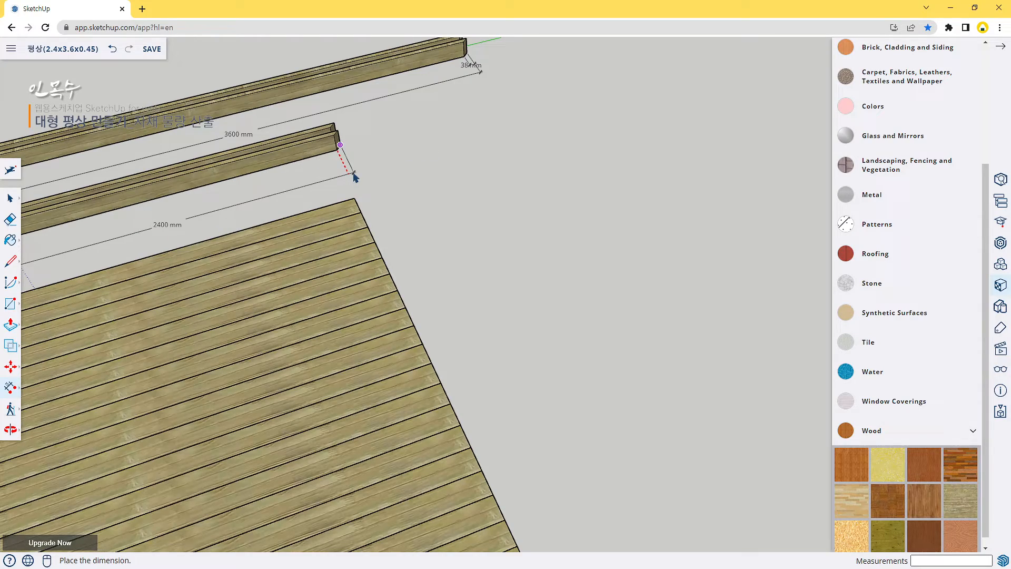
left_click(355, 177)
Dimension the thickness of that shorter piece at its end on the red axis, placing the dimension in front of the end.
middle_click_drag(323, 271, 514, 350)
middle_click_drag(237, 413, 347, 327)
left_click(311, 302)
left_click(320, 296)
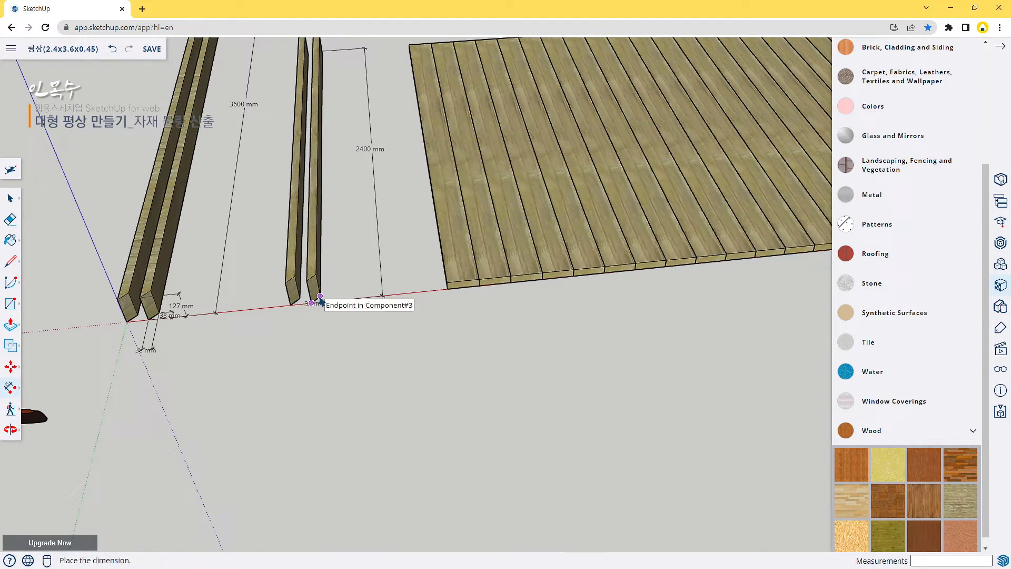
left_click(323, 334)
Dimension the height and the mitre depth at the shorter piece's near end, placing both dimensions on the deck board side.
middle_click_drag(414, 322, 329, 305)
scroll(324, 277, "up", 3)
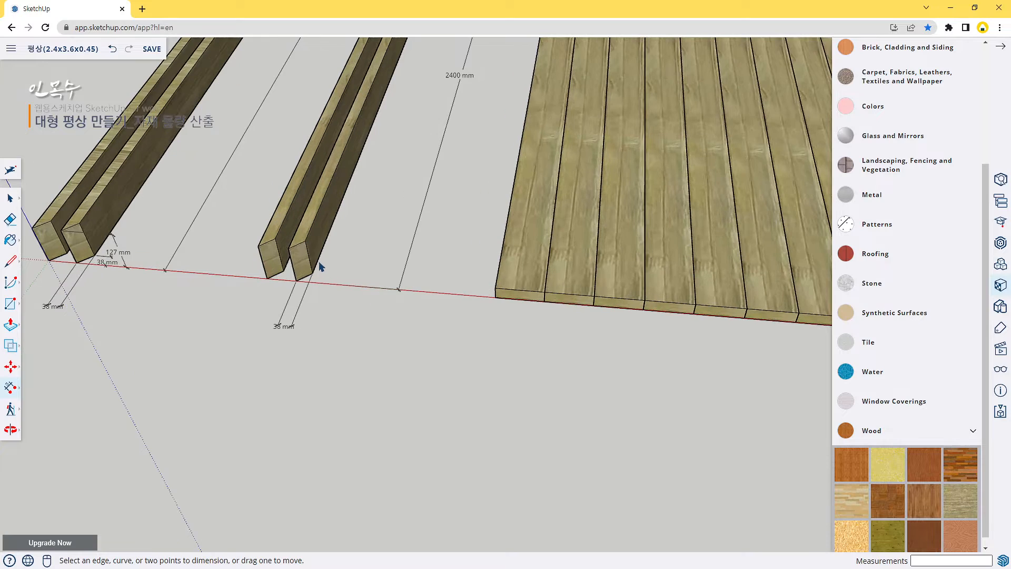
left_click(288, 248)
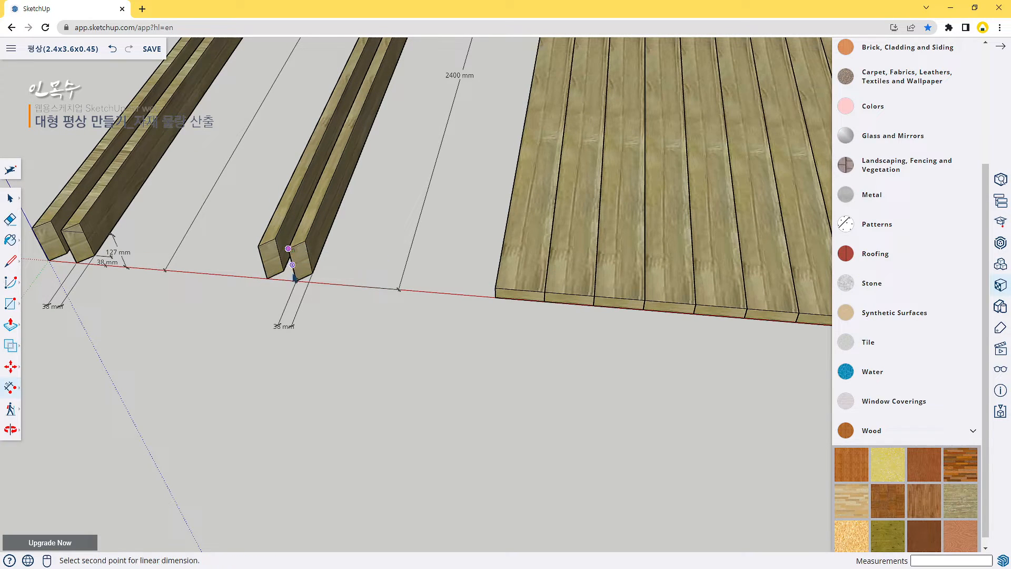
left_click(296, 281)
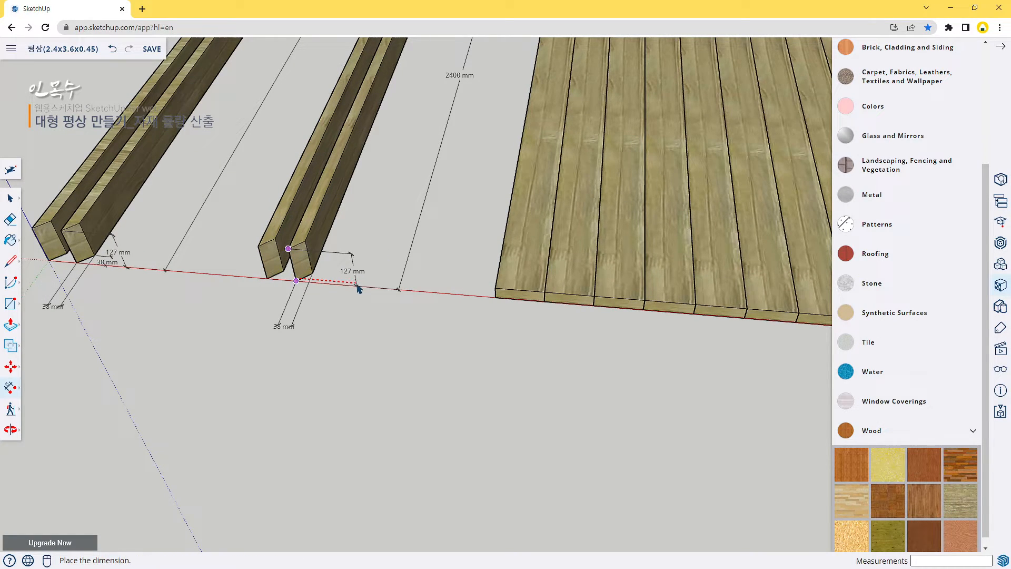
left_click(358, 287)
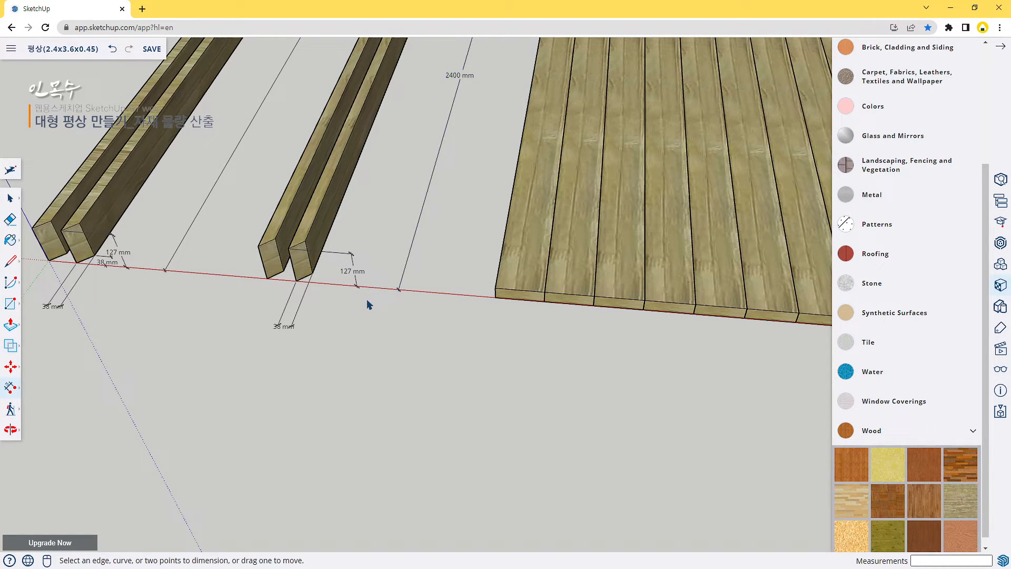
left_click(296, 280)
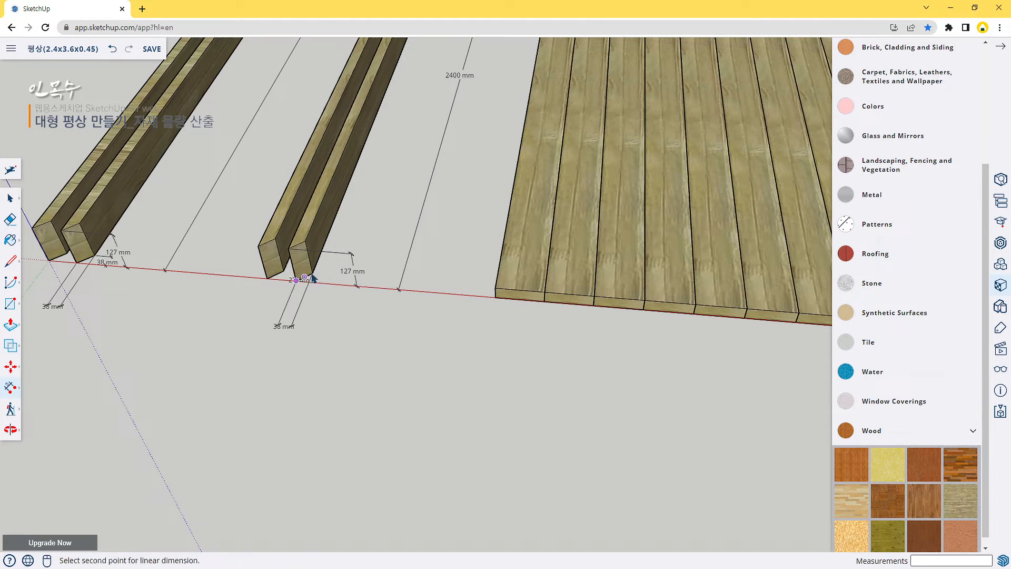
left_click(312, 272)
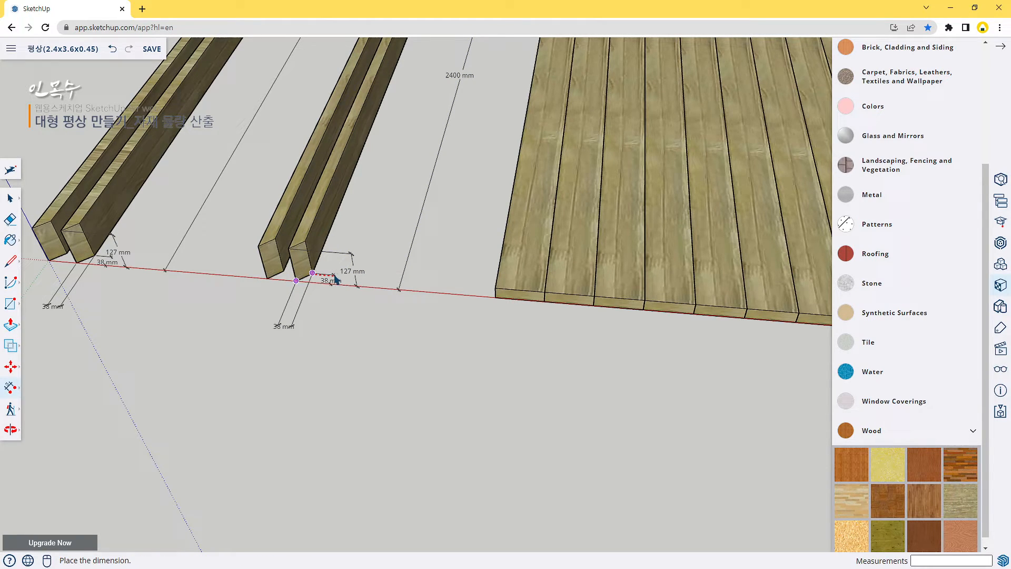
left_click(335, 277)
Dimension the mitre depth at the far end of the shorter piece, placing it between the piece and its length dimension line.
scroll(463, 293, "down", 5)
middle_click_drag(514, 264, 403, 204)
scroll(443, 81, "up", 6)
scroll(379, 231, "up", 4)
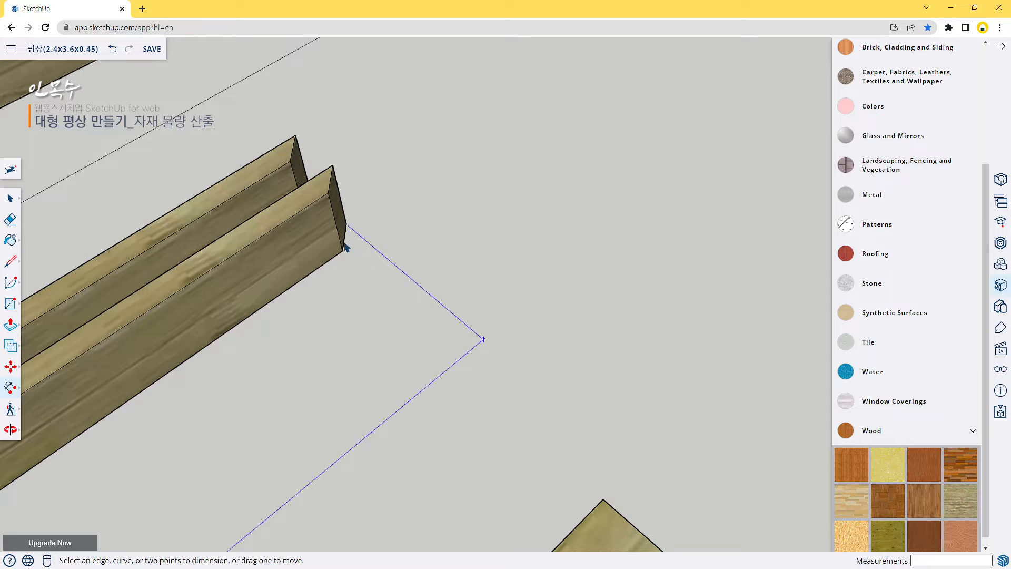
left_click(343, 251)
left_click(346, 224)
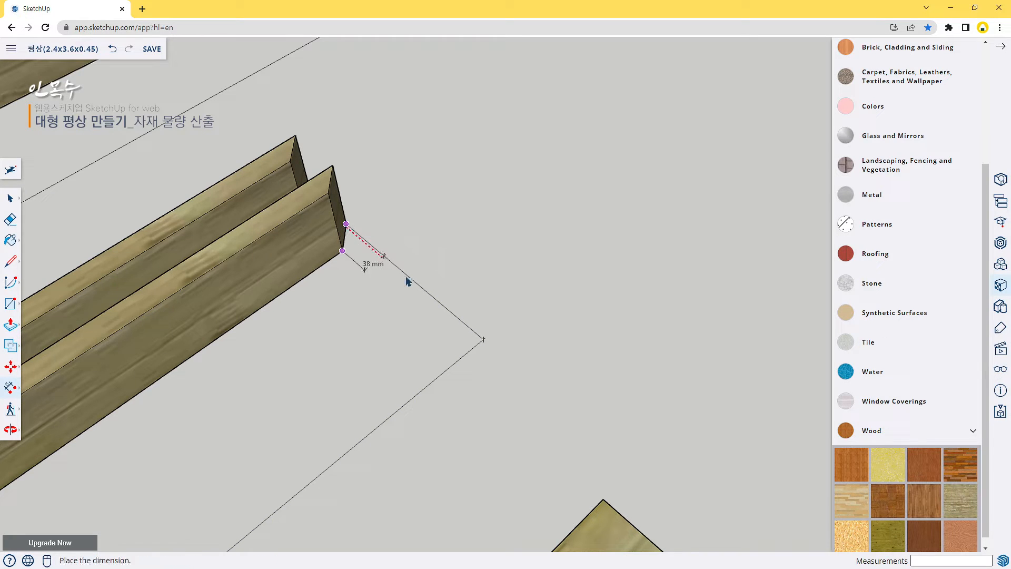
left_click(414, 286)
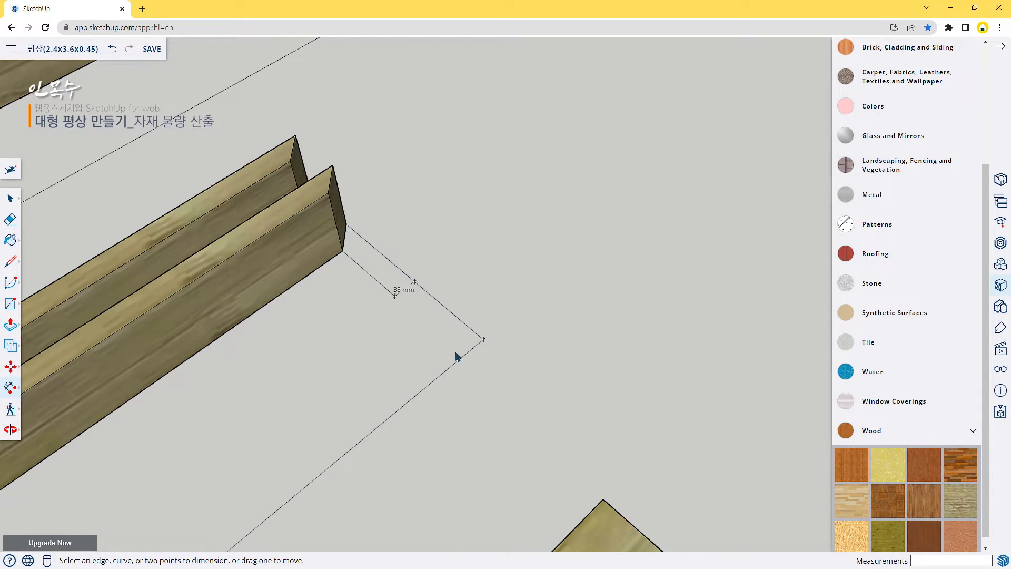
Dimension the full length of the outermost deck board on the side facing the three long pieces, placing the dimension between them.
scroll(428, 297, "down", 5)
middle_click_drag(487, 416, 539, 221)
scroll(424, 356, "down", 5)
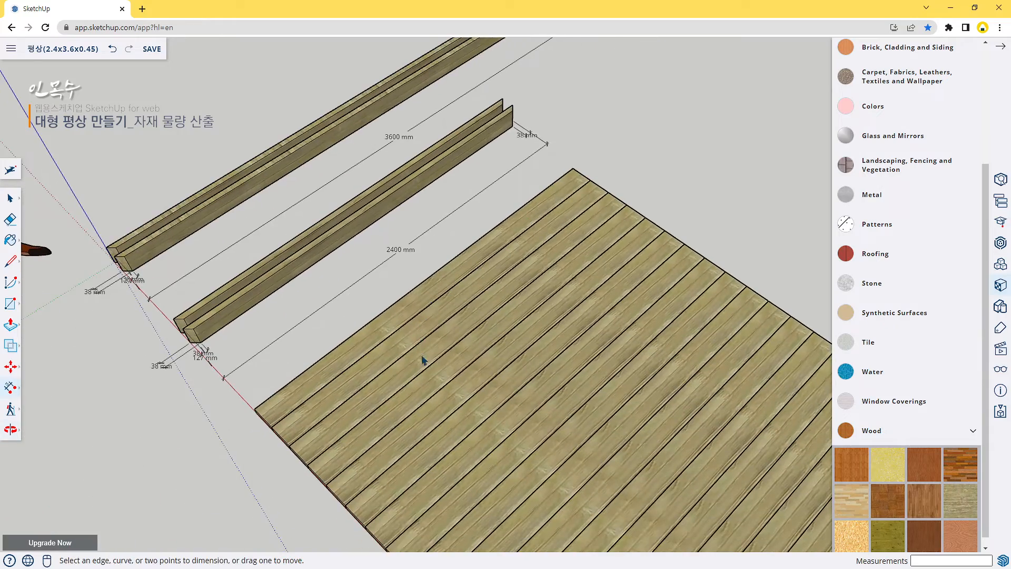
middle_click_drag(493, 420, 448, 347)
scroll(446, 343, "up", 3)
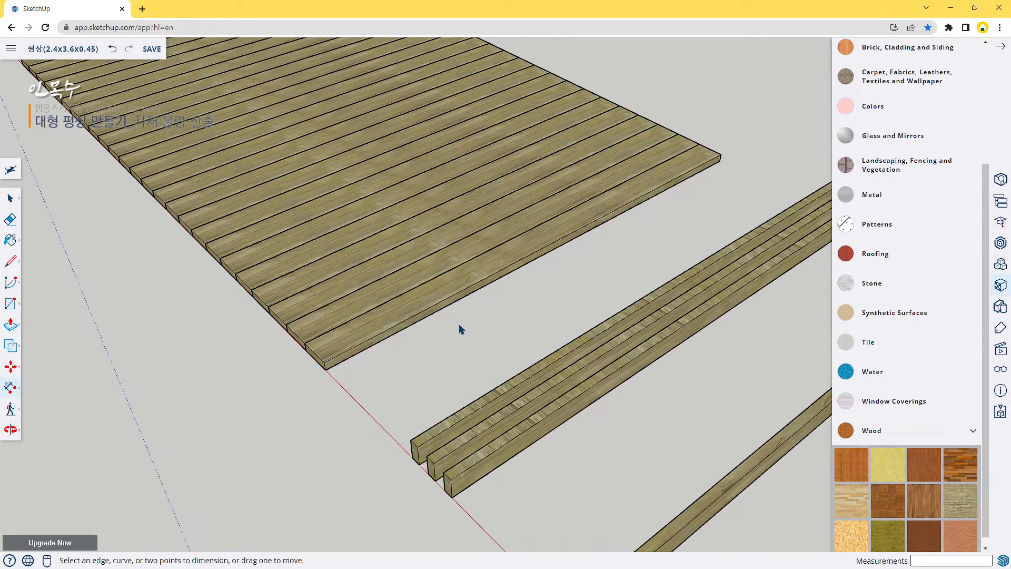
scroll(397, 377, "up", 2)
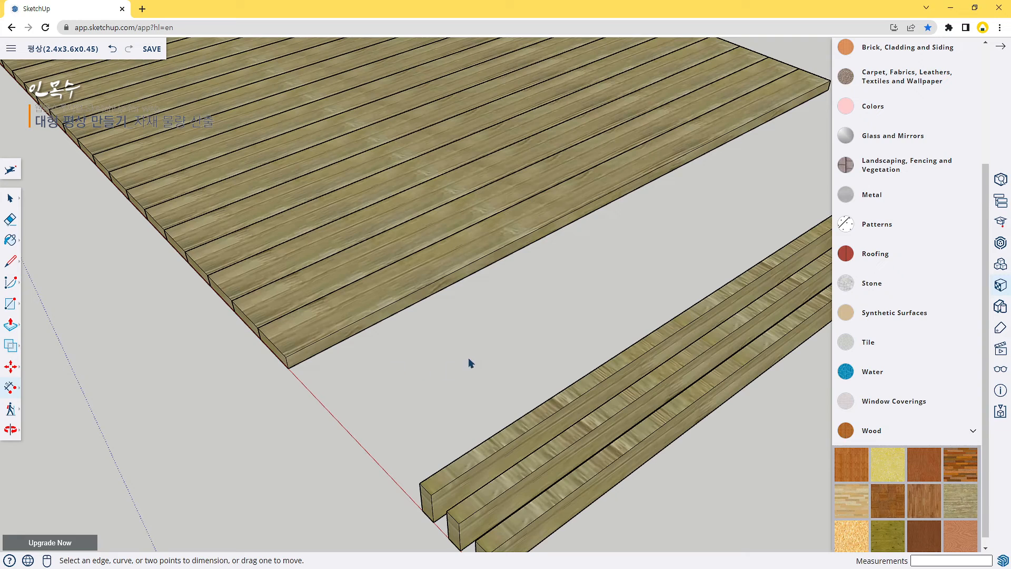
middle_click_drag(470, 362, 283, 362)
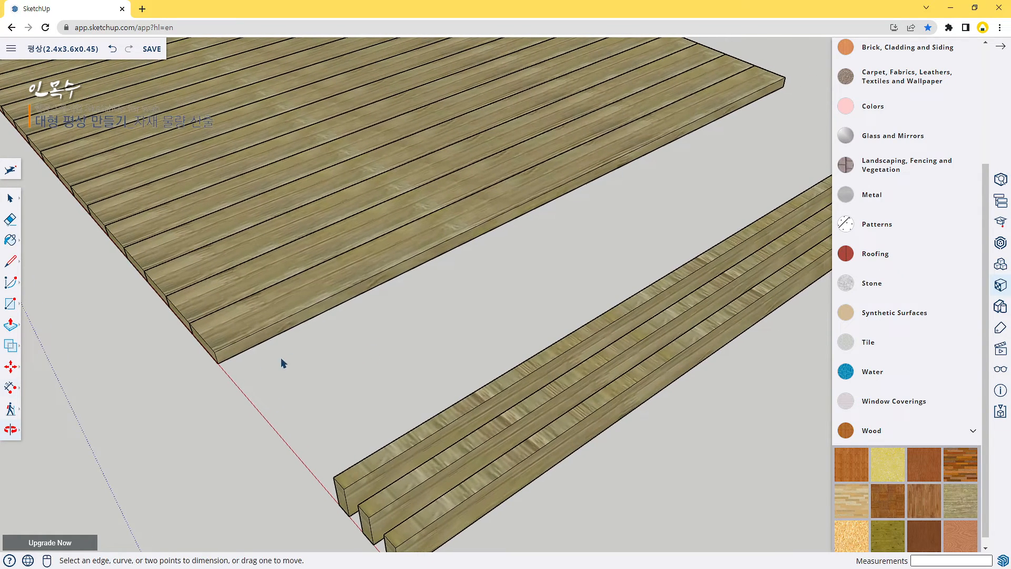
left_click(218, 363)
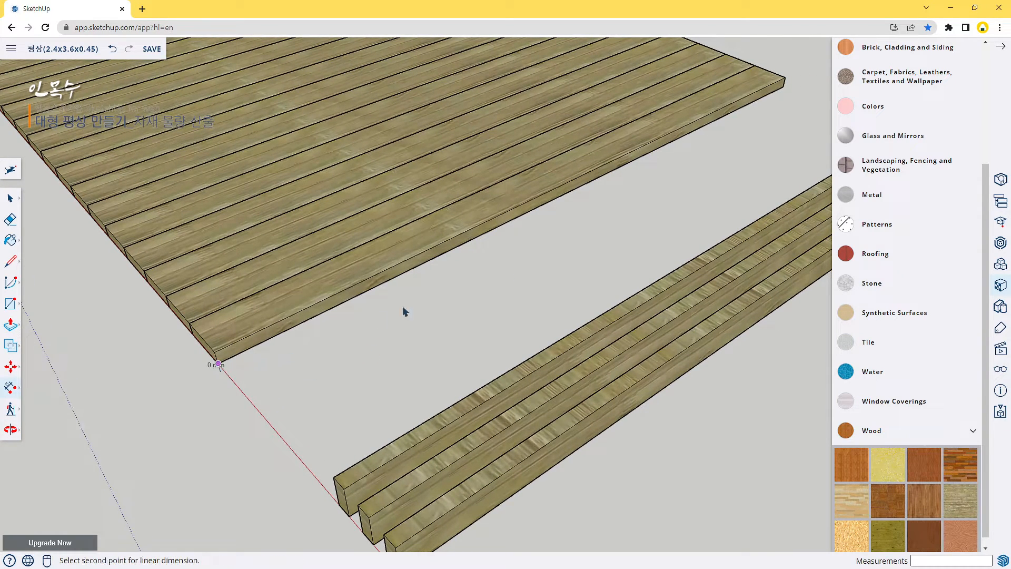
left_click(784, 87)
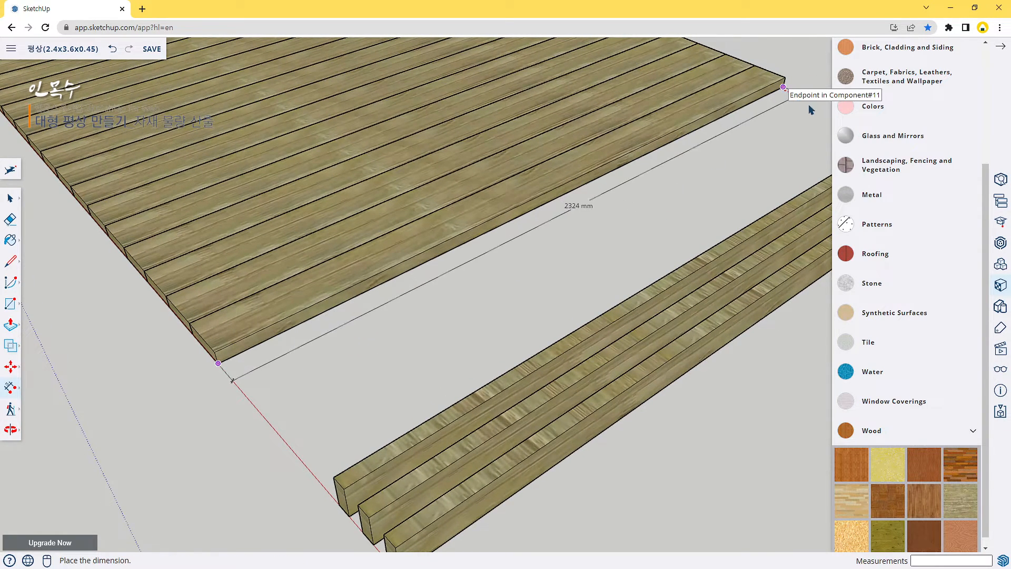
left_click(827, 126)
Dimension the thickness of that outermost deck board at its end on the red axis, placing the dimension beside the board.
middle_click_drag(266, 421, 445, 365)
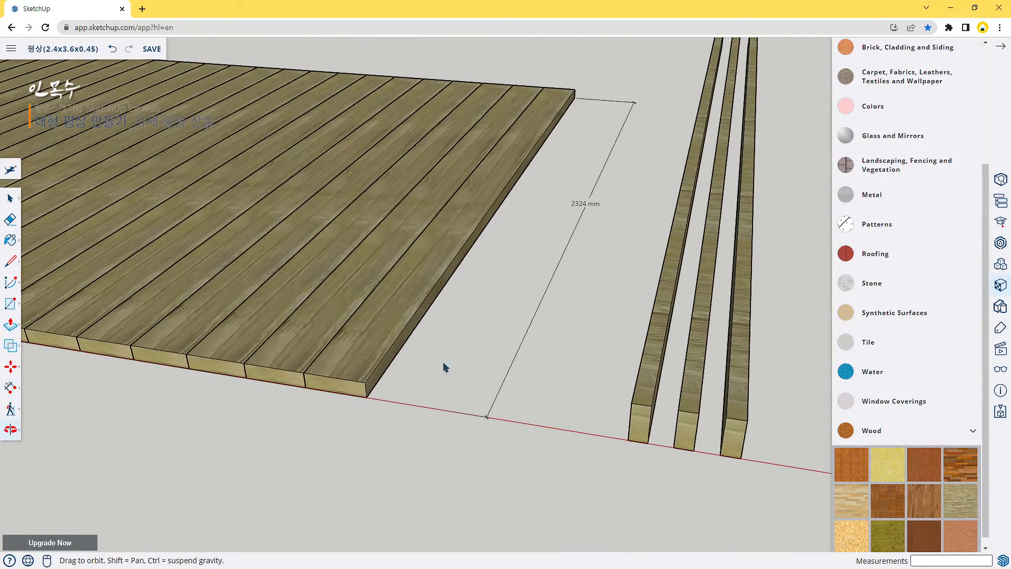
scroll(406, 428, "up", 1)
scroll(406, 428, "up", 1)
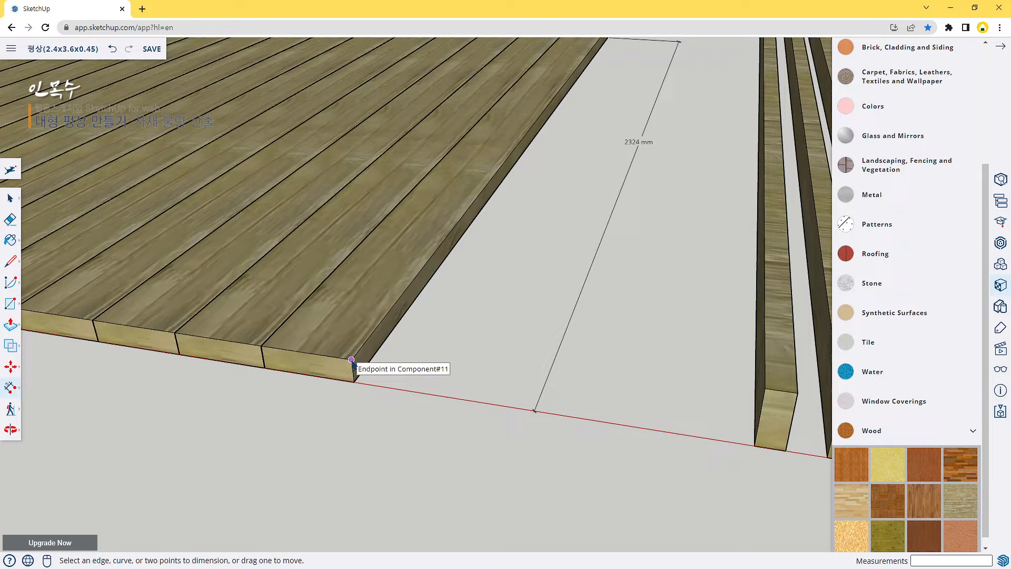
left_click(352, 359)
left_click(354, 381)
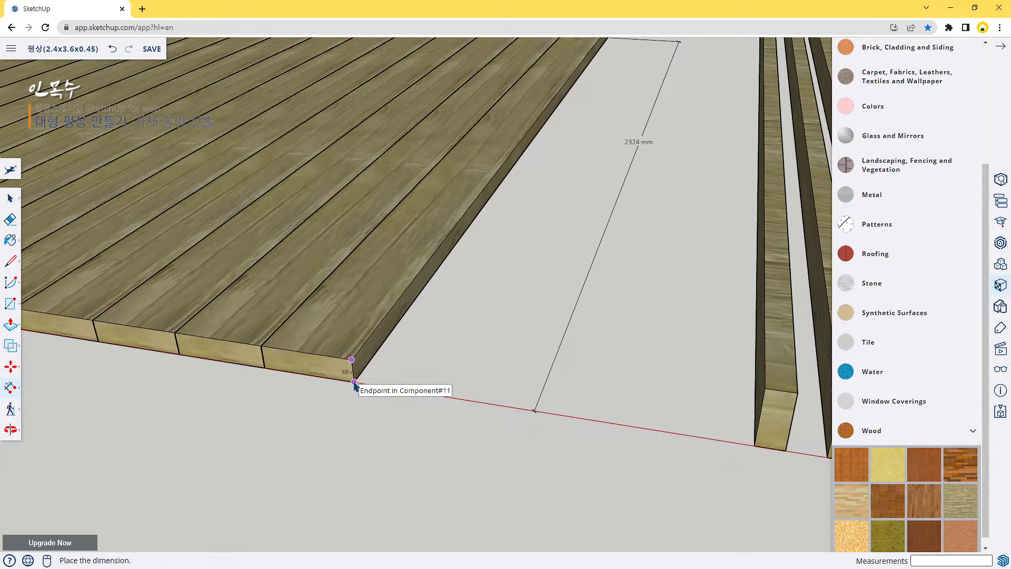
left_click(440, 396)
Dimension the width of the outermost deck board along the red axis, placing the dimension in front of its end.
middle_click_drag(442, 449, 398, 333)
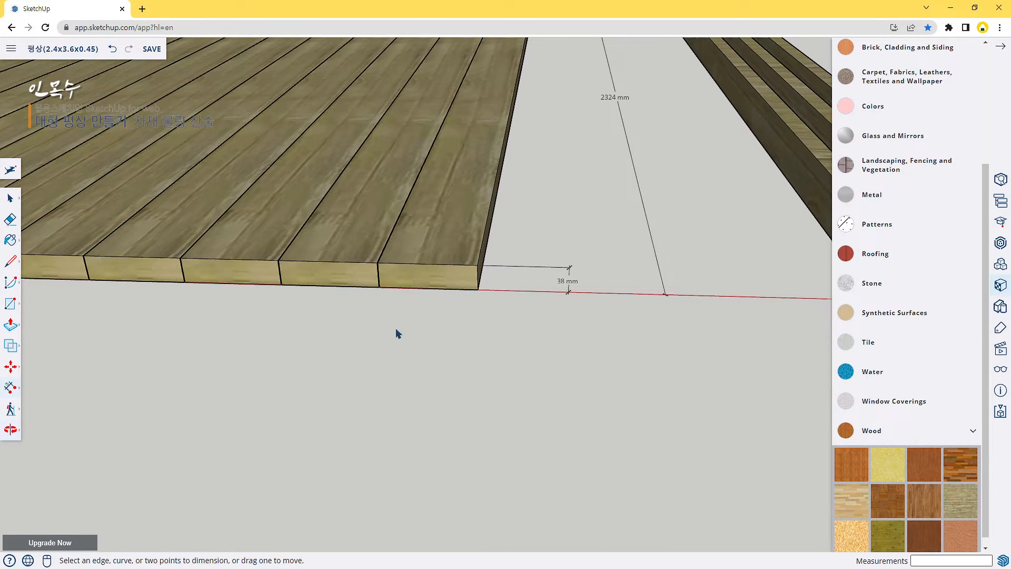
left_click(379, 287)
left_click(478, 290)
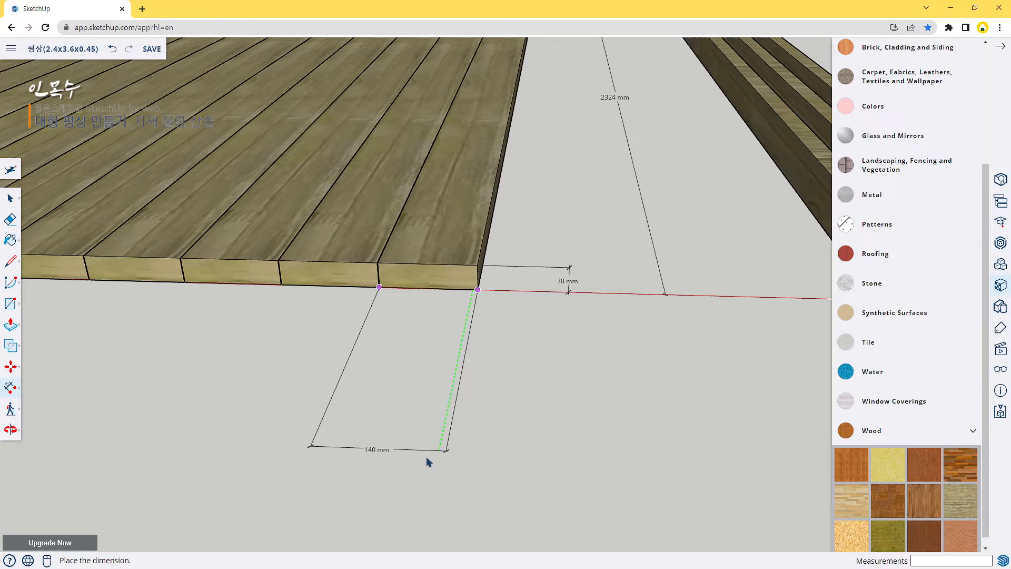
left_click(427, 457)
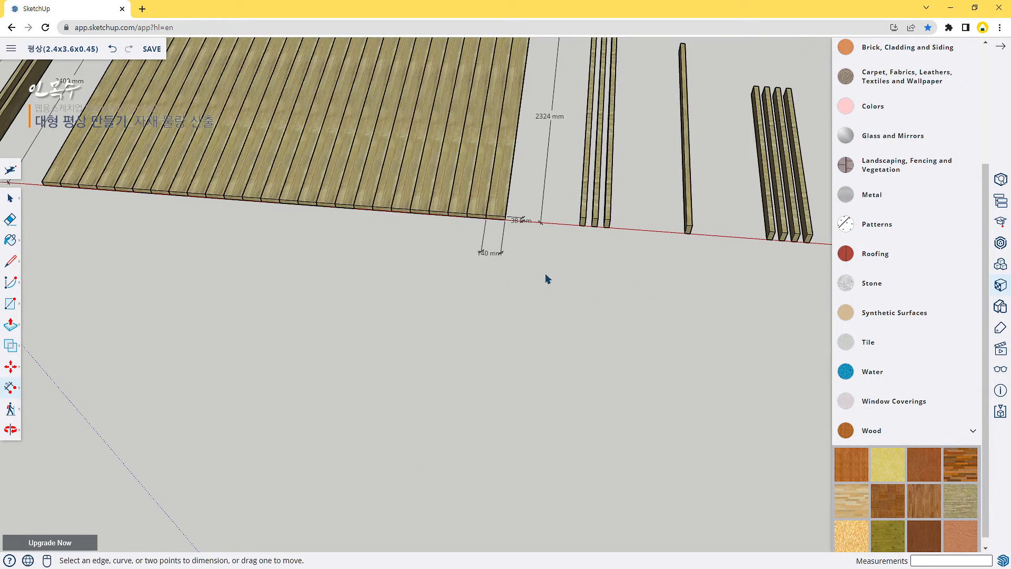
Move the deck board's width dimension along the green axis so it sits closer to the board's end.
scroll(543, 288, "down", 2)
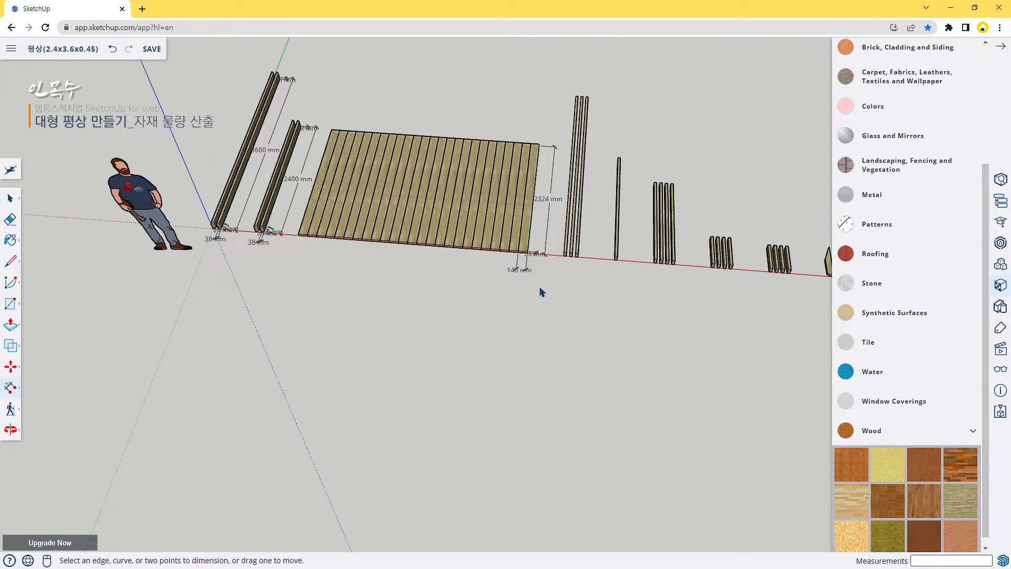
scroll(541, 291, "up", 5)
key("m")
left_click(496, 217)
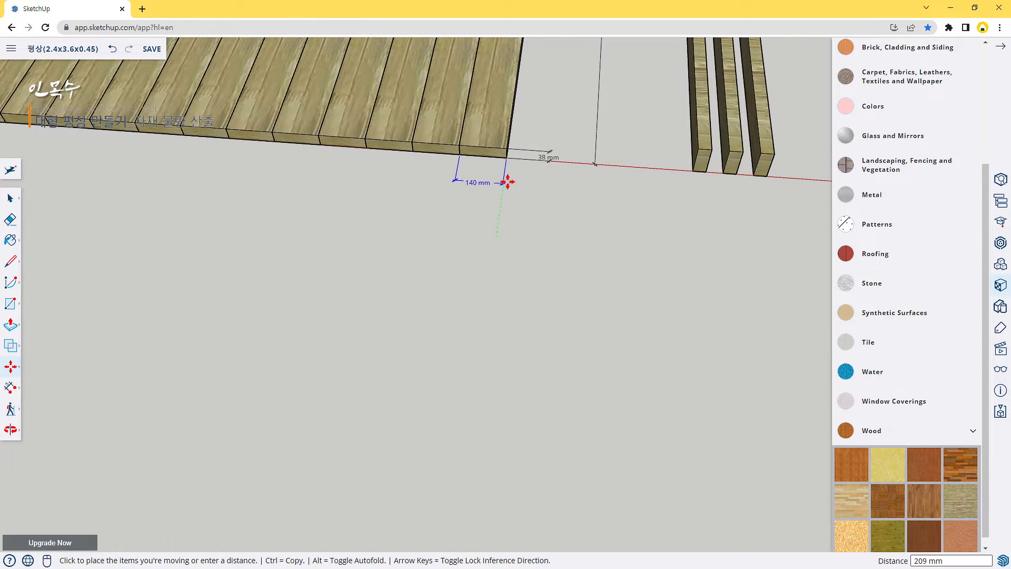
left_click(508, 194)
scroll(546, 228, "down", 3)
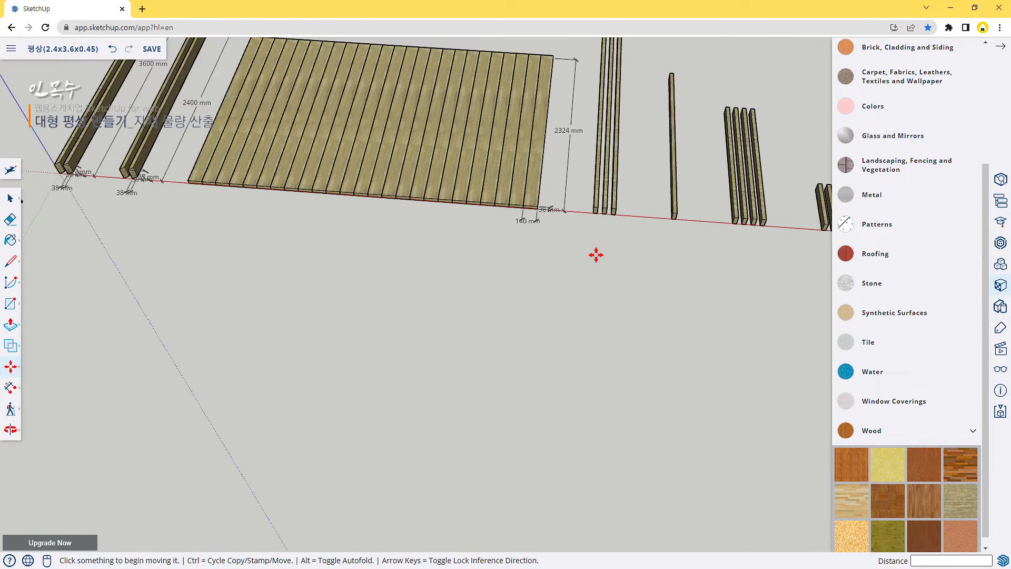
scroll(595, 255, "up", 2)
key("space")
Dimension the full length of the outer piece in the three-piece group, placing the dimension between it and the single piece.
scroll(620, 226, "down", 2)
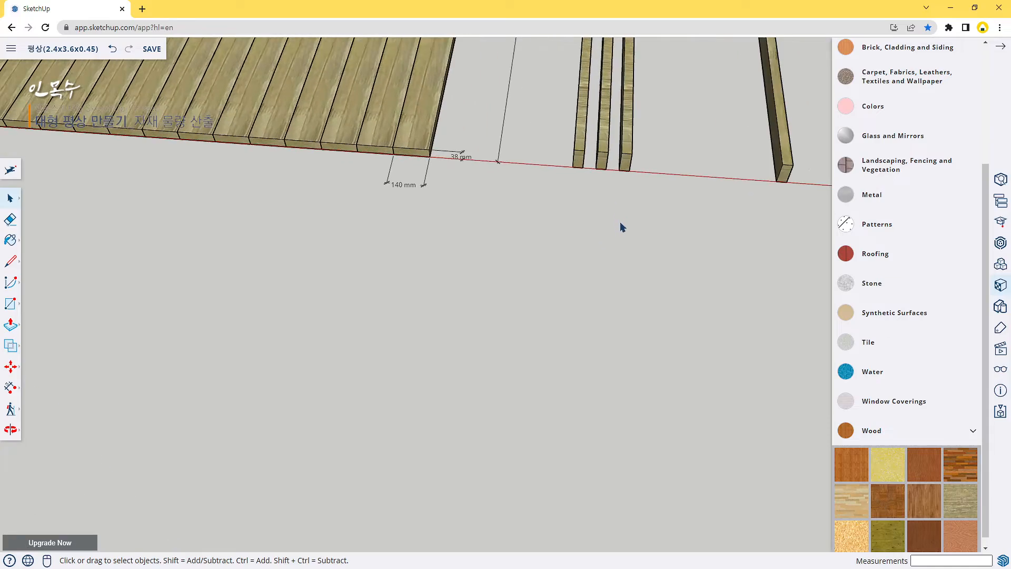
middle_click_drag(648, 230, 435, 228)
scroll(662, 235, "down", 3)
middle_click_drag(734, 228, 253, 342)
middle_click_drag(545, 208, 449, 219)
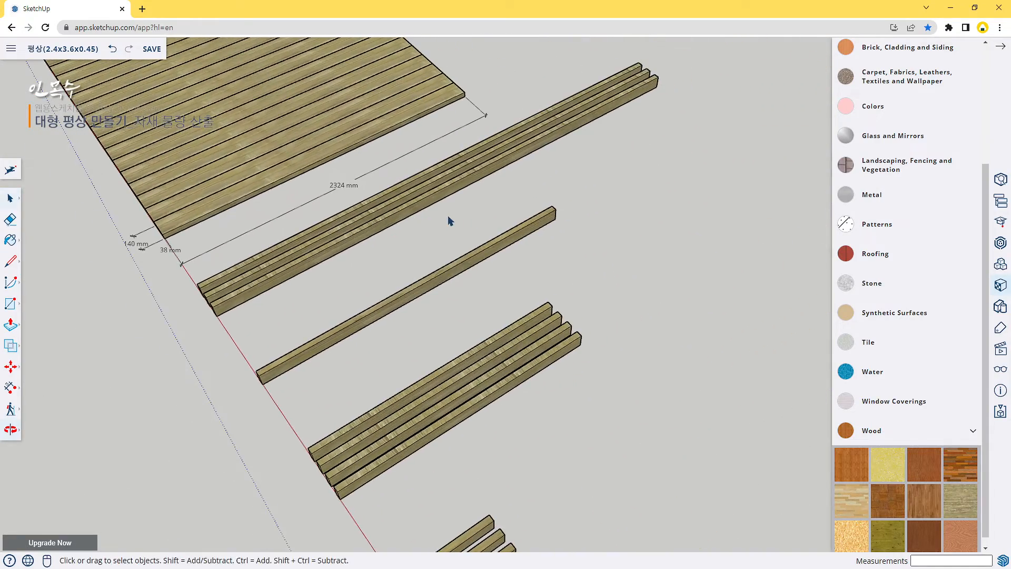
key("d")
left_click(217, 315)
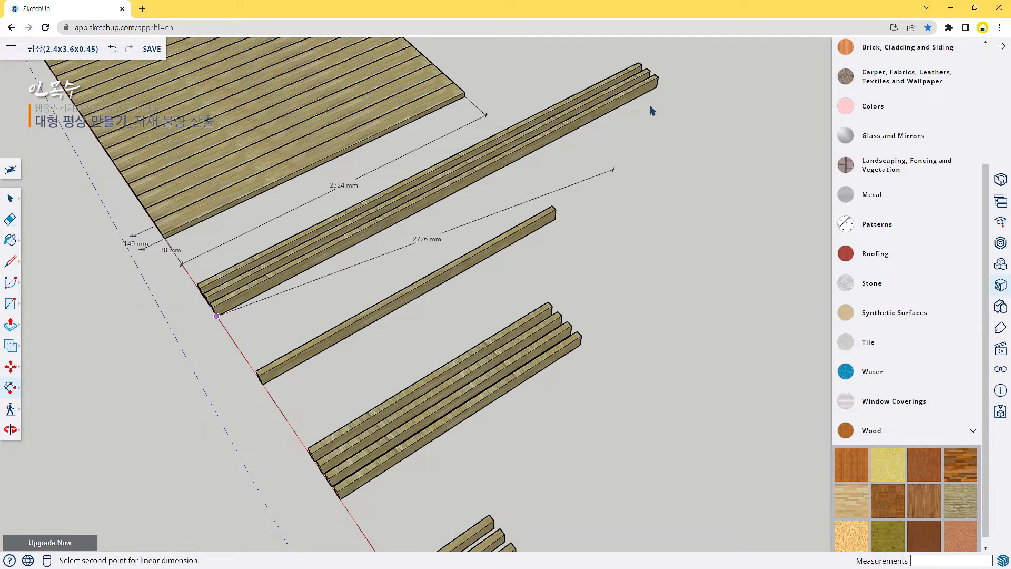
left_click(657, 88)
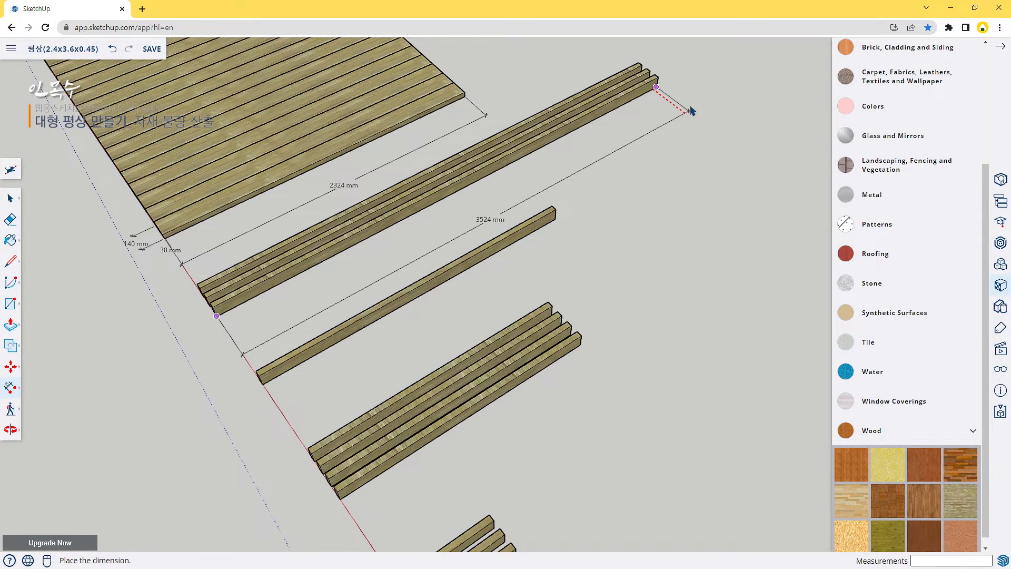
left_click(690, 106)
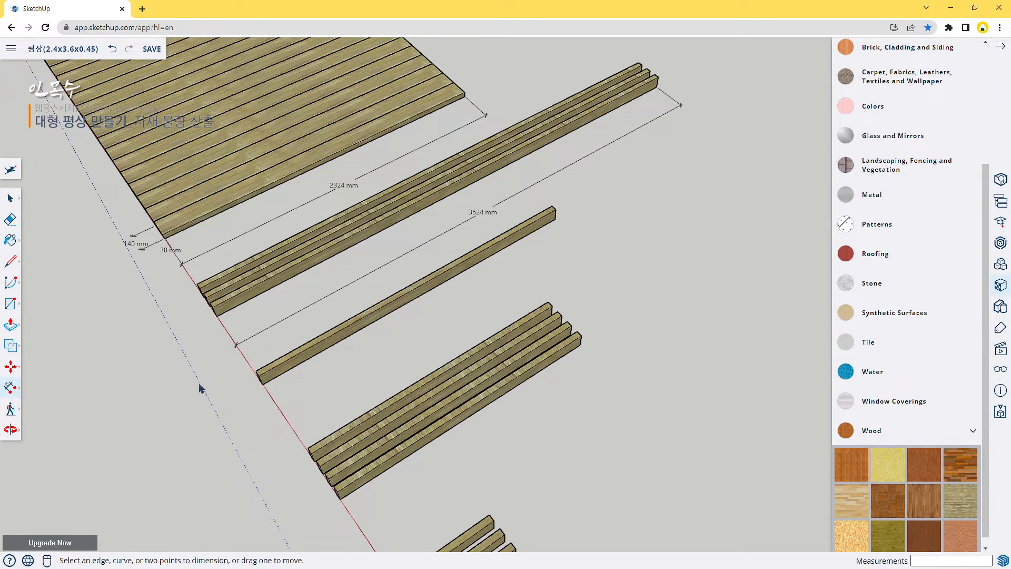
Dimension the thickness of the three-piece group's outer piece at its end on the red axis, placing the dimension in front of the end.
middle_click_drag(201, 388, 358, 403)
middle_click_drag(319, 506, 445, 354)
scroll(388, 334, "up", 5)
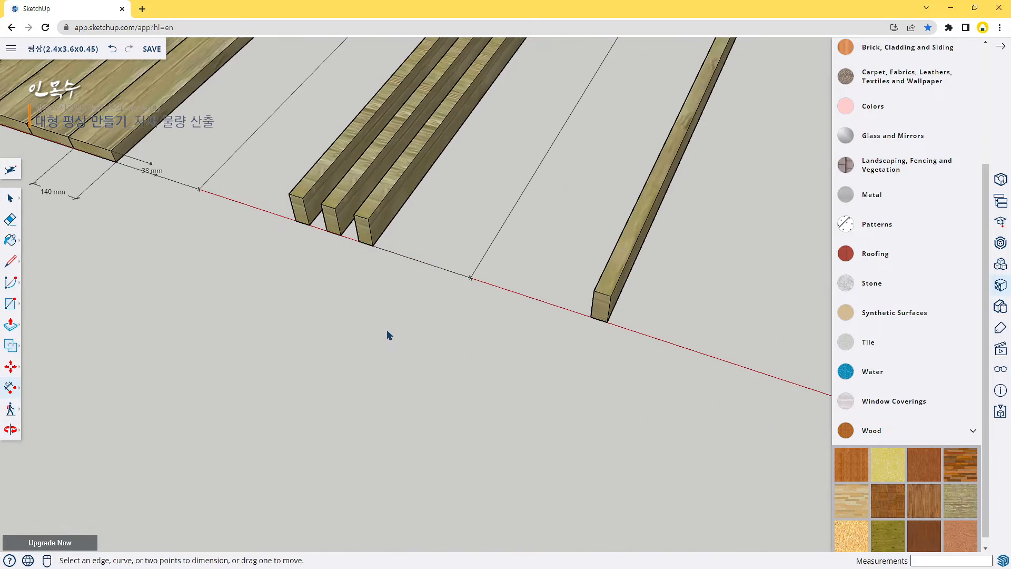
middle_click_drag(388, 335, 401, 224)
left_click(400, 226)
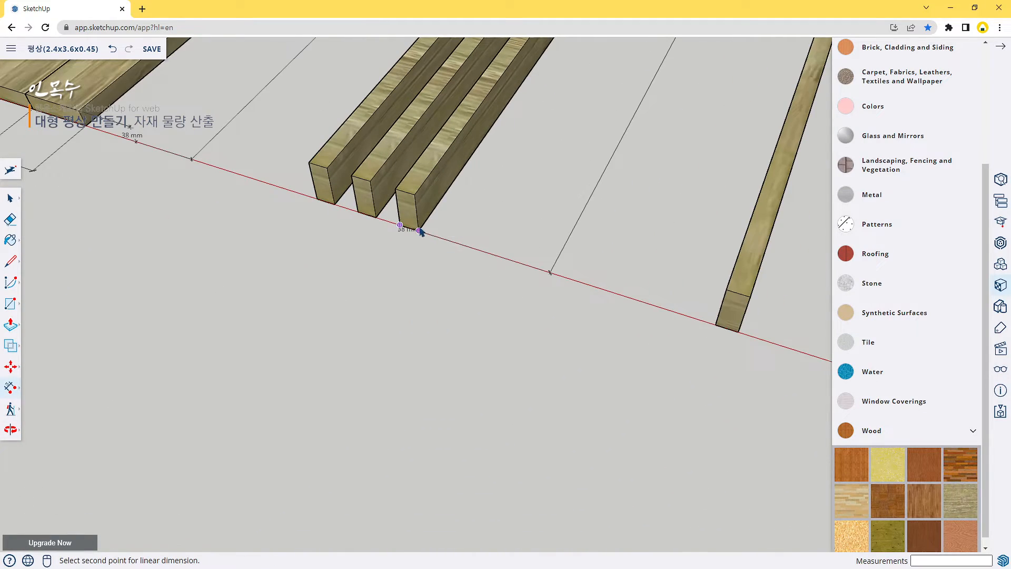
left_click(419, 231)
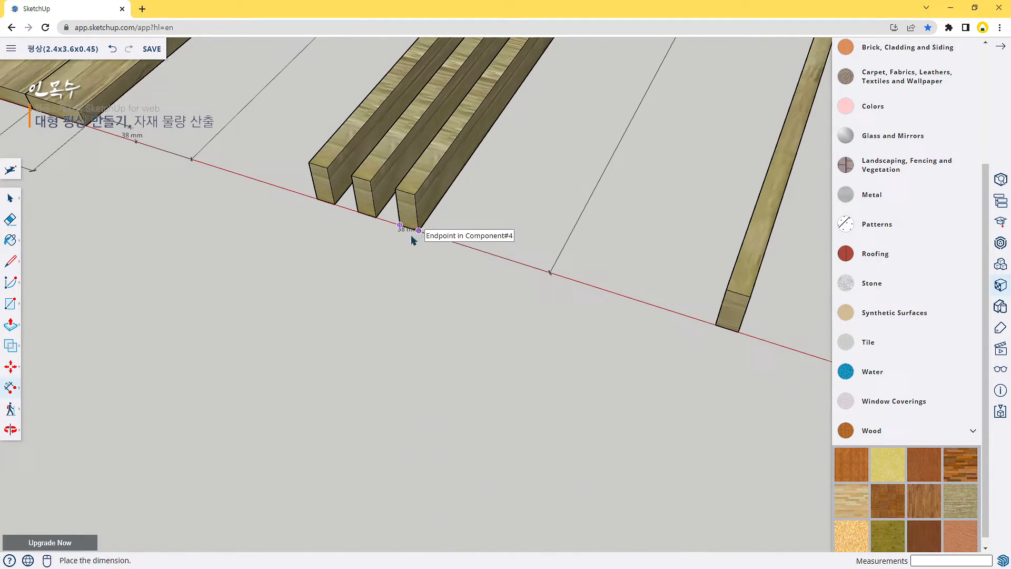
left_click(378, 290)
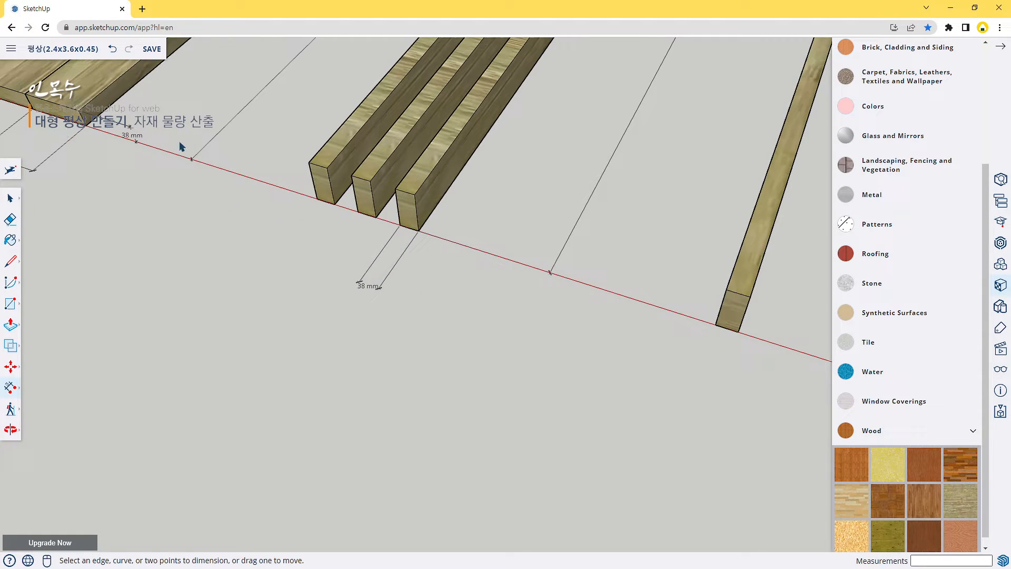
Dimension the height of that same outer piece at its end, placing the dimension on the side facing the single piece.
scroll(430, 226, "up", 1)
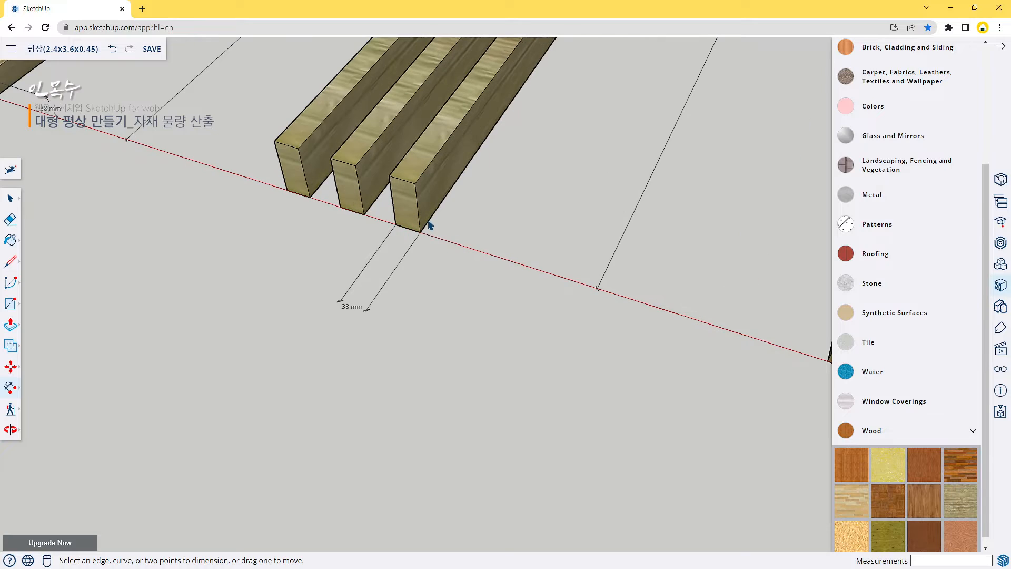
left_click(415, 184)
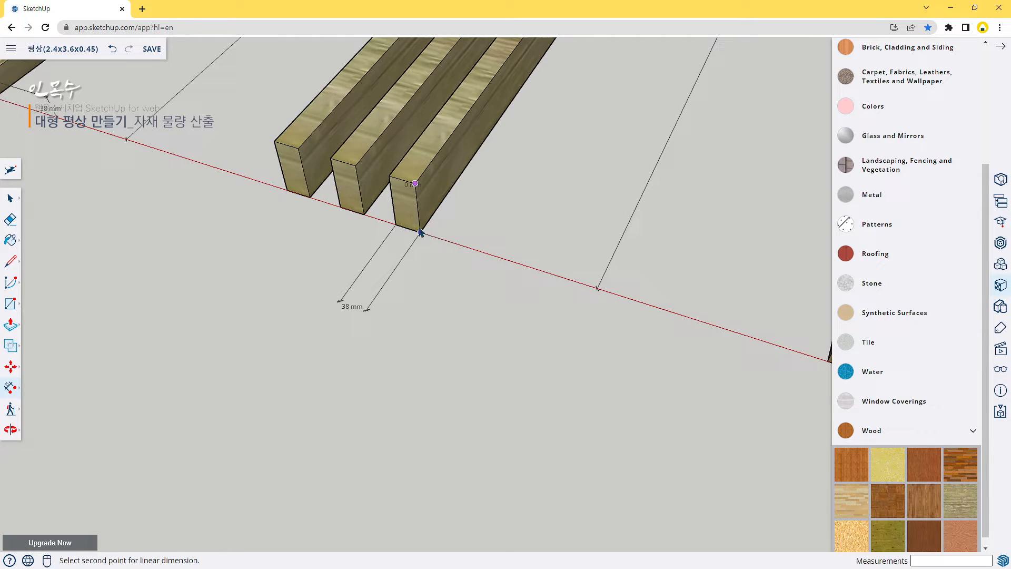
left_click(420, 231)
left_click(504, 264)
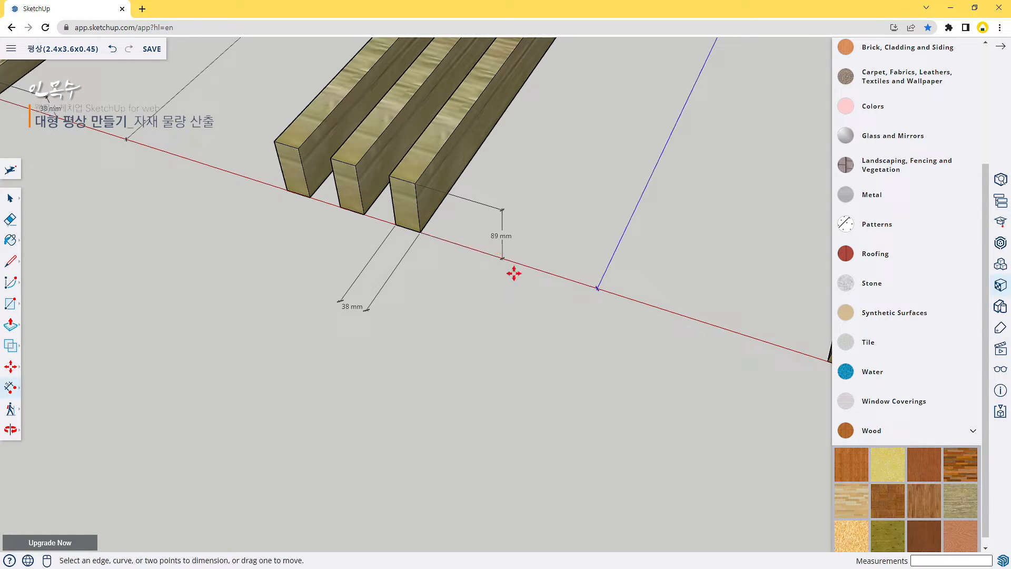
Dimension the full length of the single piece, placing the dimension between it and the four-piece group.
scroll(548, 316, "down", 3)
scroll(588, 357, "up", 1)
middle_click_drag(596, 379, 396, 339, "shift")
middle_click_drag(453, 218, 237, 263, "shift")
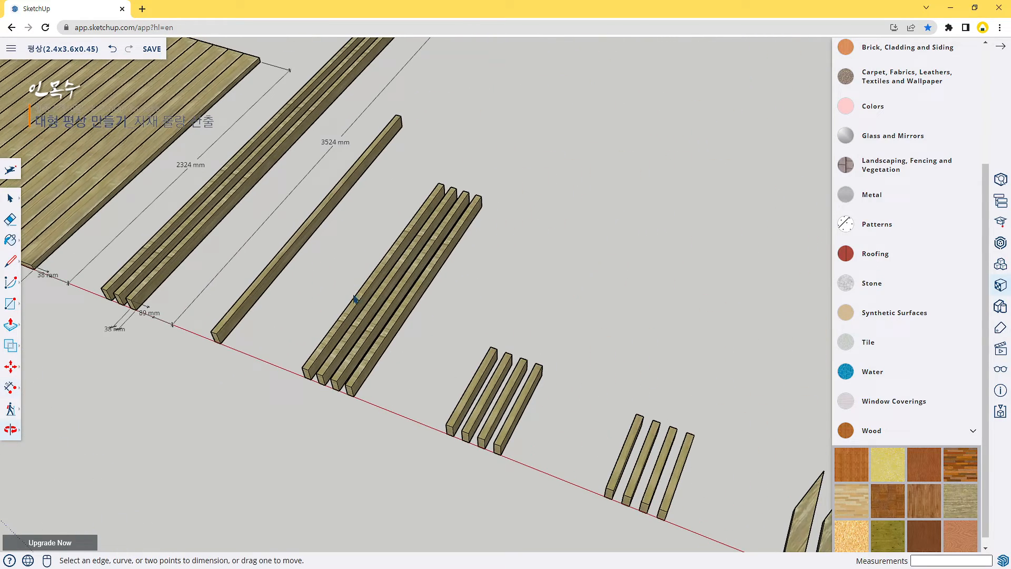
left_click(221, 343)
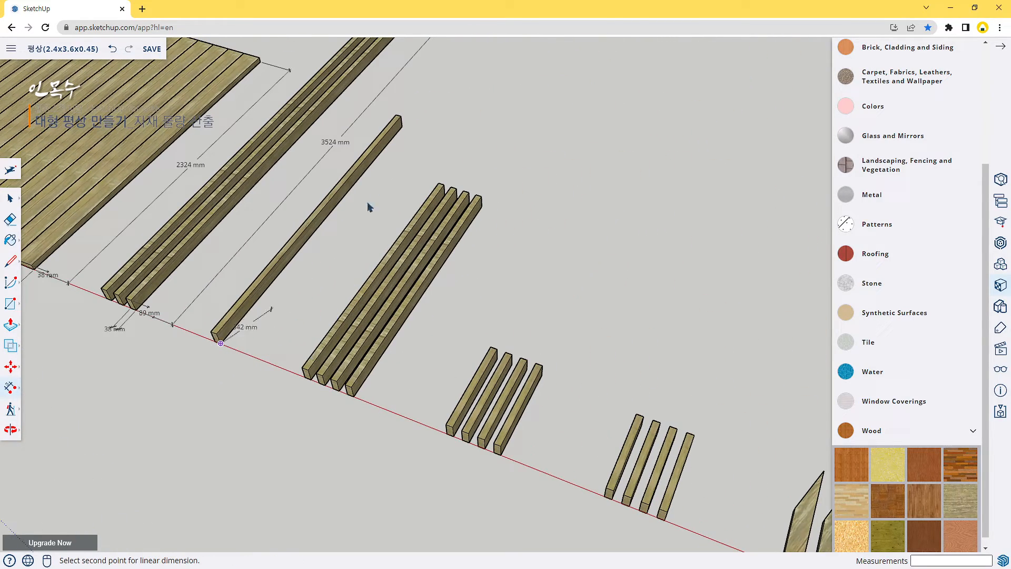
left_click(401, 127)
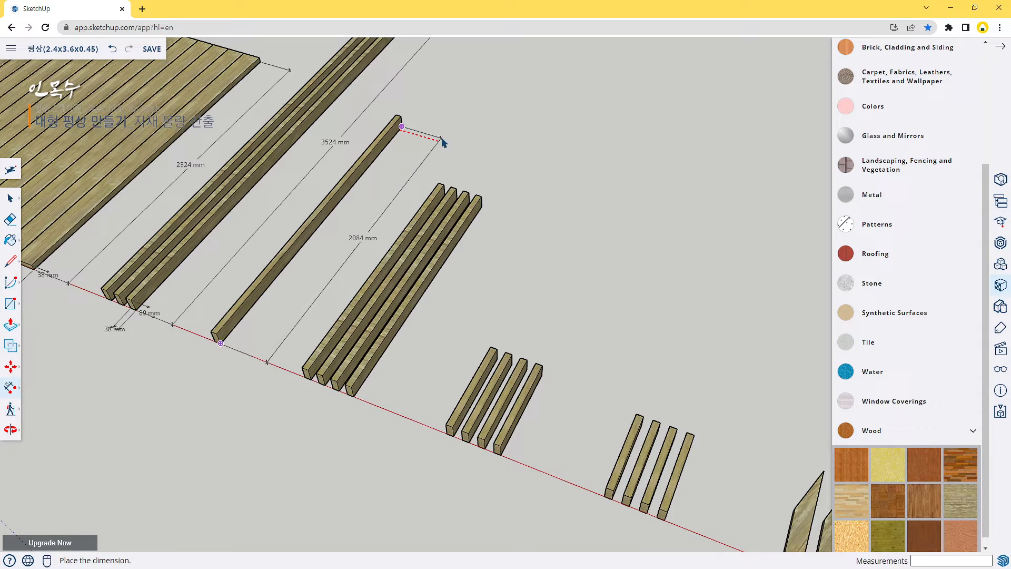
left_click(442, 140)
Dimension the single piece's thickness and height at its red-axis end, placing them in front of the end and toward the four-piece group.
middle_click_drag(342, 433, 690, 289, "shift")
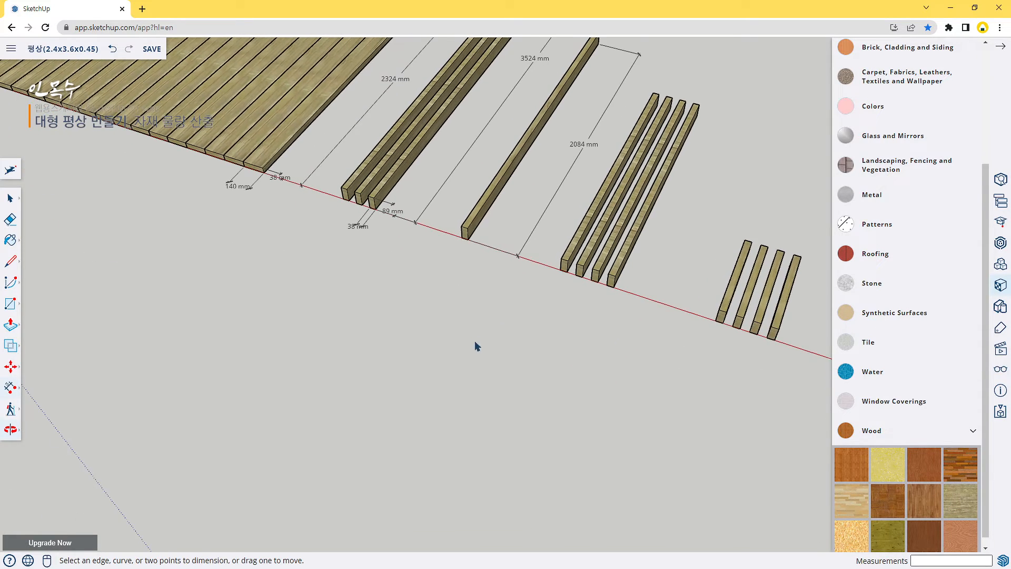
scroll(484, 306, "up", 2)
left_click(452, 205)
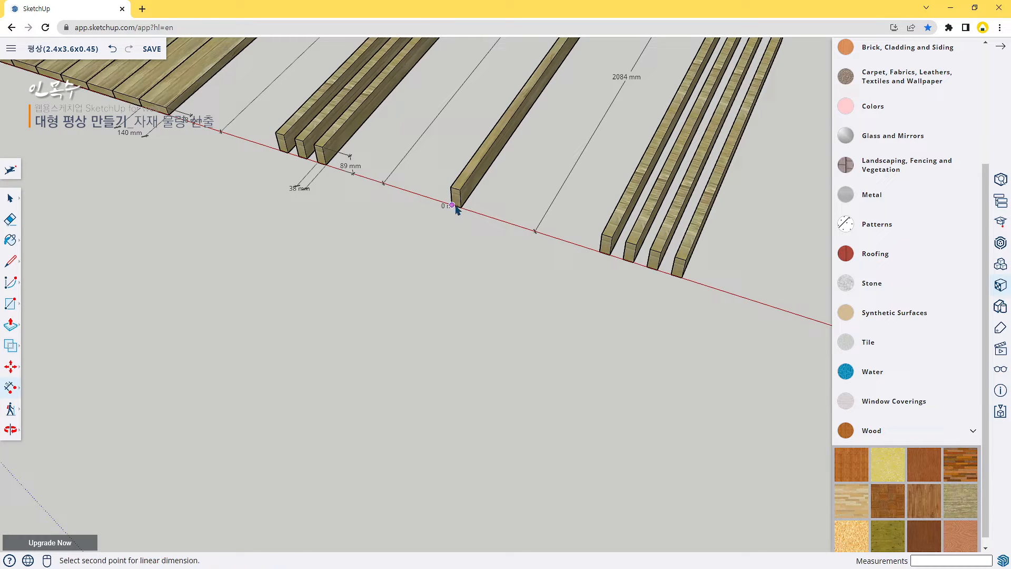
left_click(460, 208)
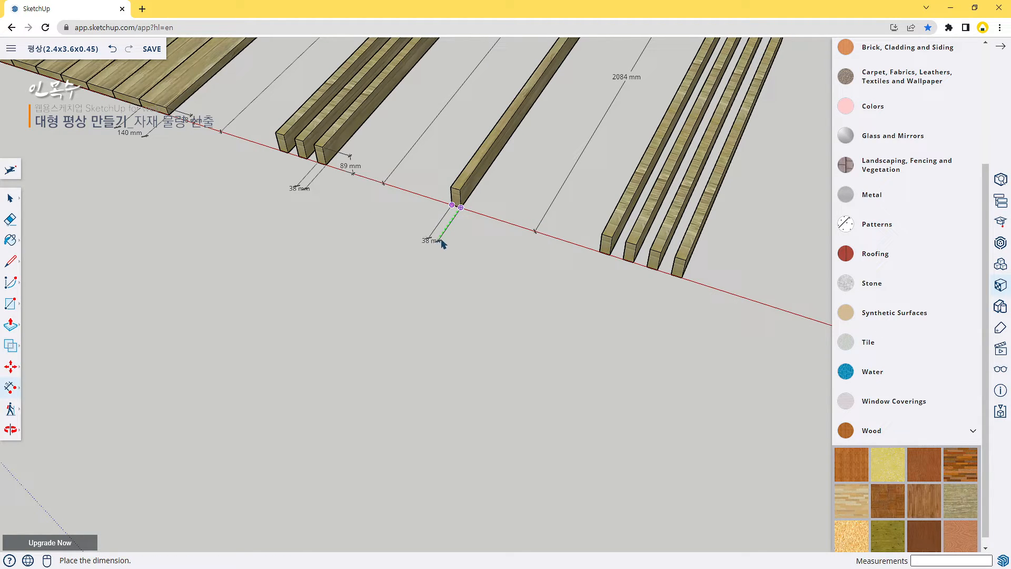
left_click(445, 241)
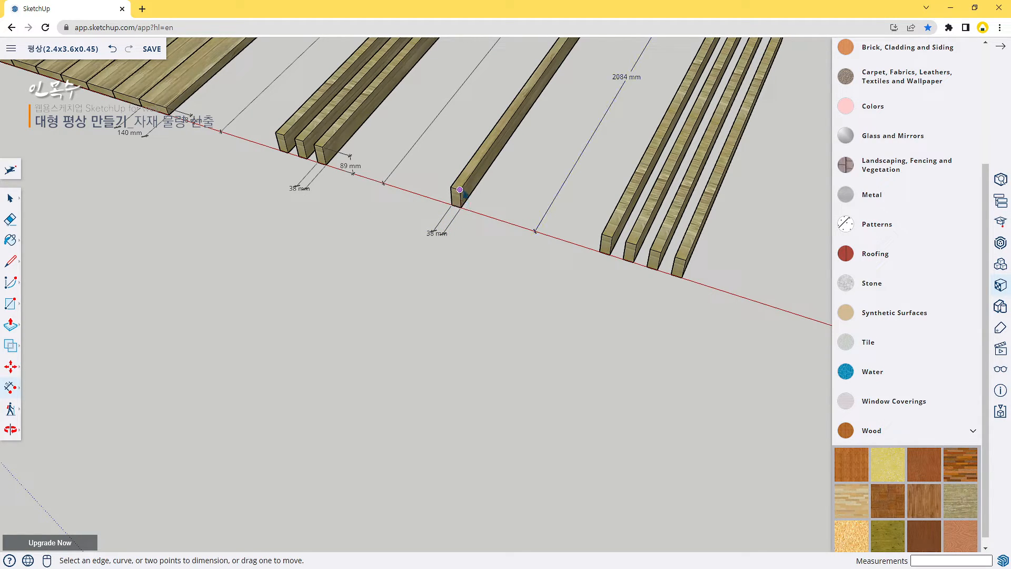
left_click(460, 189)
left_click(460, 208)
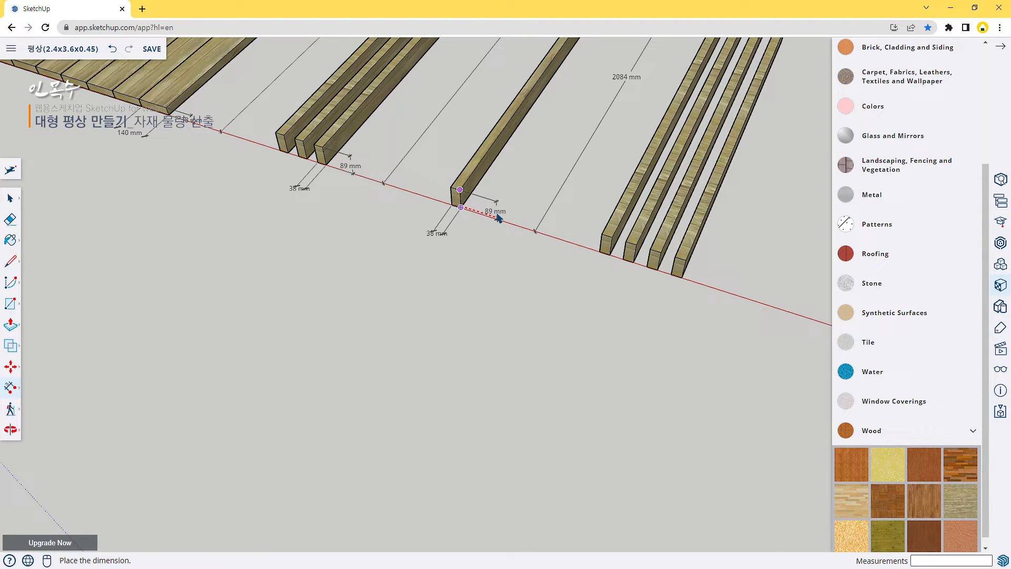
left_click(497, 218)
Dimension the full length of the outer piece in the longest four-piece group, placing the dimension between it and the next shorter group.
scroll(597, 315, "down", 3)
middle_click_drag(642, 336, 445, 292)
middle_click_drag(560, 266, 371, 289)
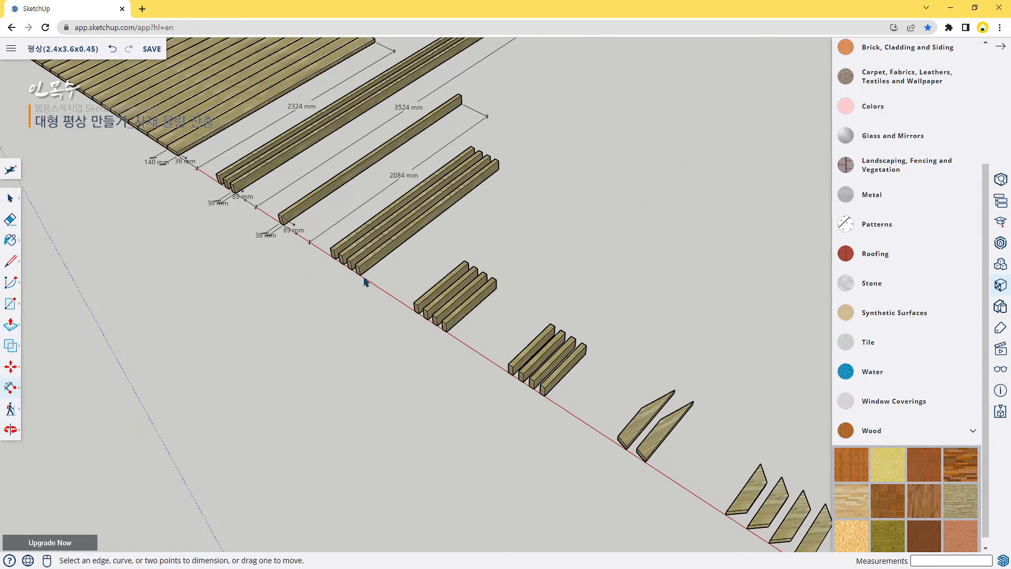
left_click(361, 276)
left_click(499, 169)
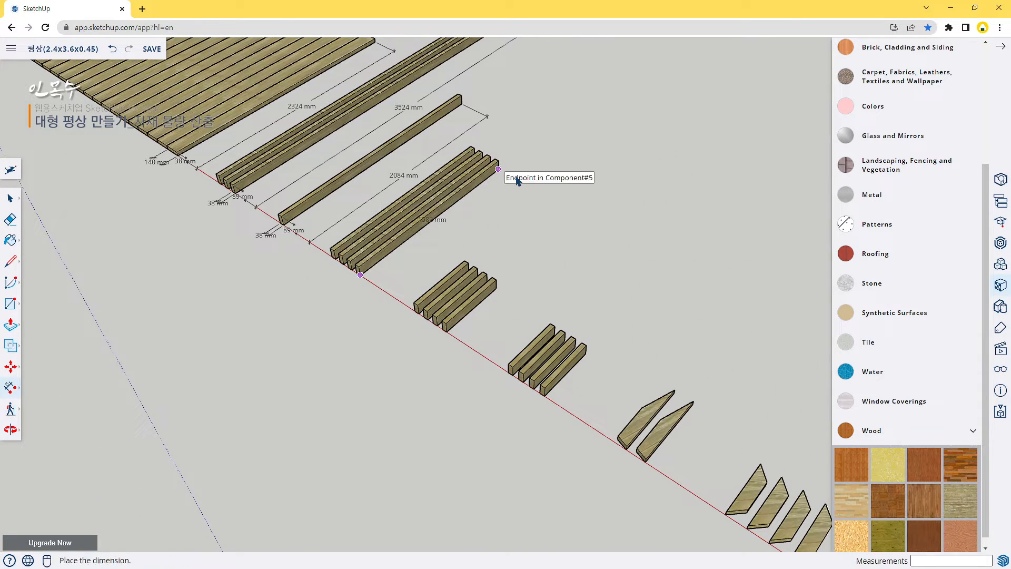
left_click(417, 263)
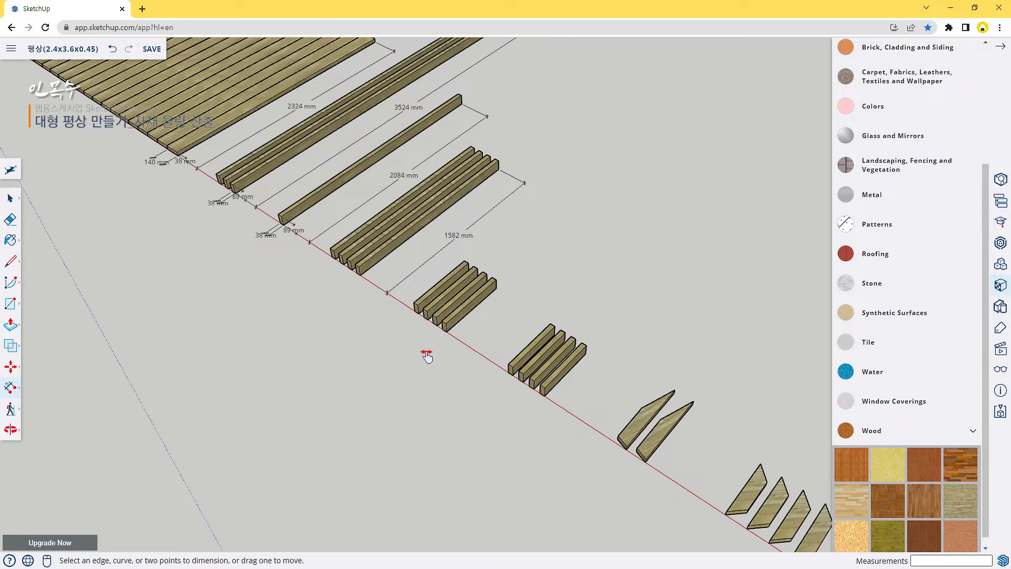
Dimension the thickness and height of the longest four-piece group's outer piece at its end on the red axis.
middle_click_drag(426, 353, 447, 341, "shift")
middle_click_drag(511, 323, 529, 240)
scroll(501, 244, "up", 5)
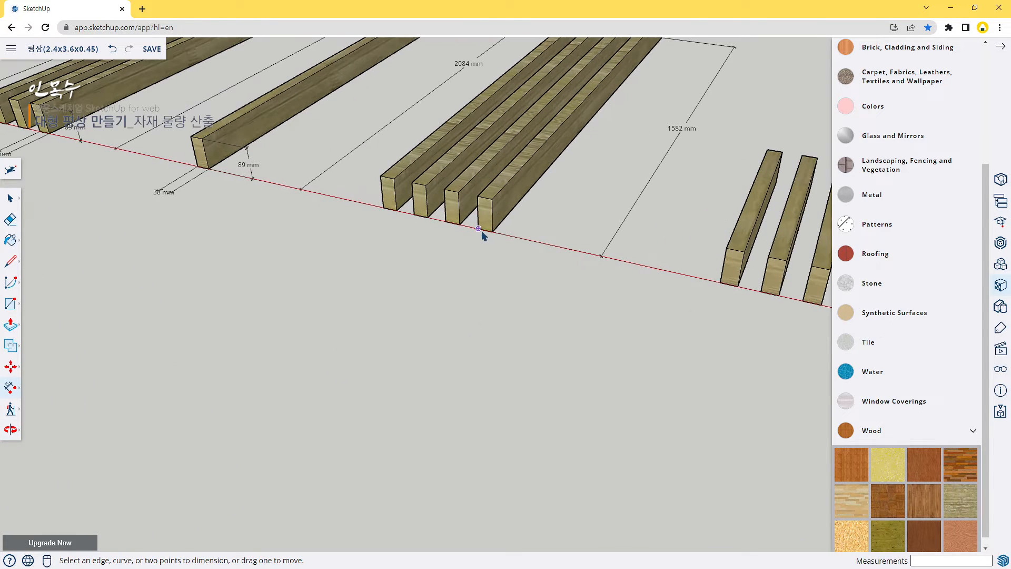
left_click(478, 228)
left_click(492, 232)
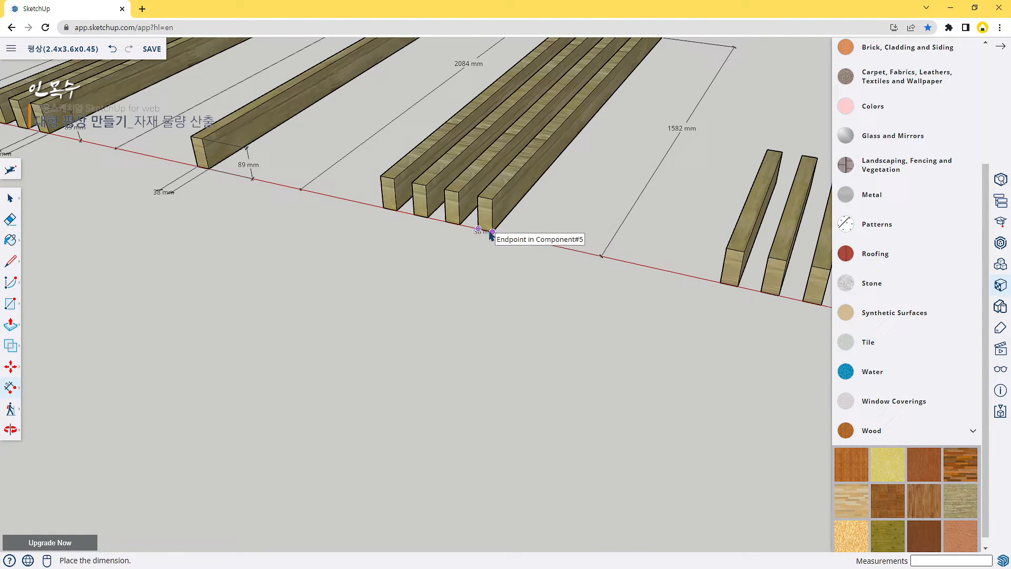
left_click(467, 267)
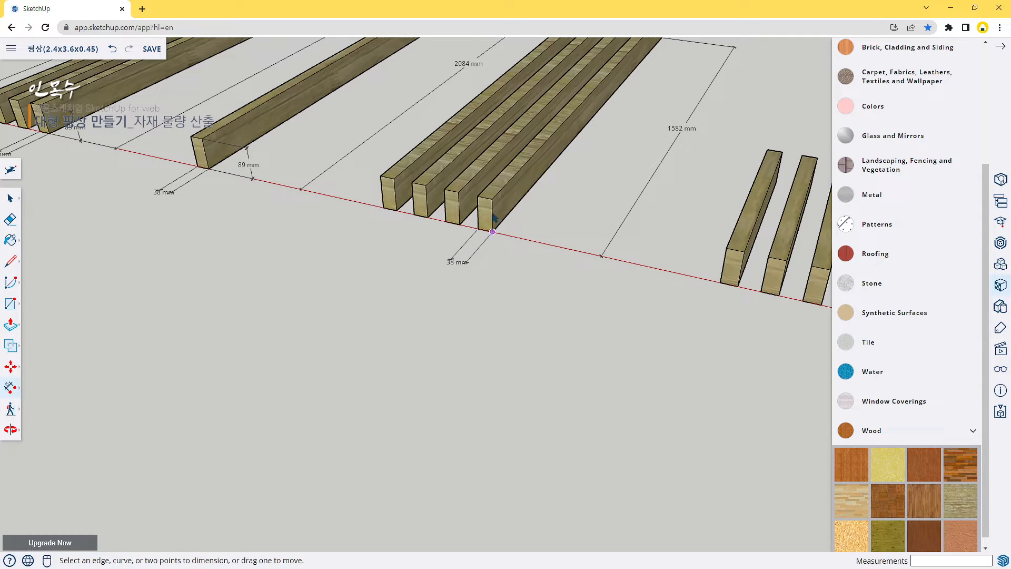
left_click(492, 199)
left_click(492, 232)
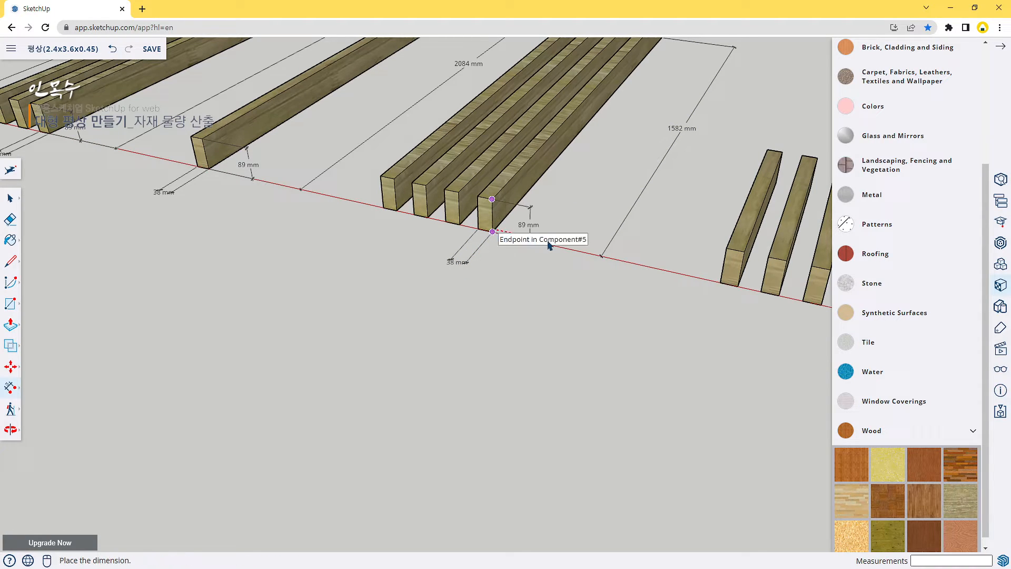
left_click(545, 246)
Dimension the full length of the outer piece in the second four-piece group, placing the dimension between it and the third four-piece group.
scroll(546, 241, "down", 10)
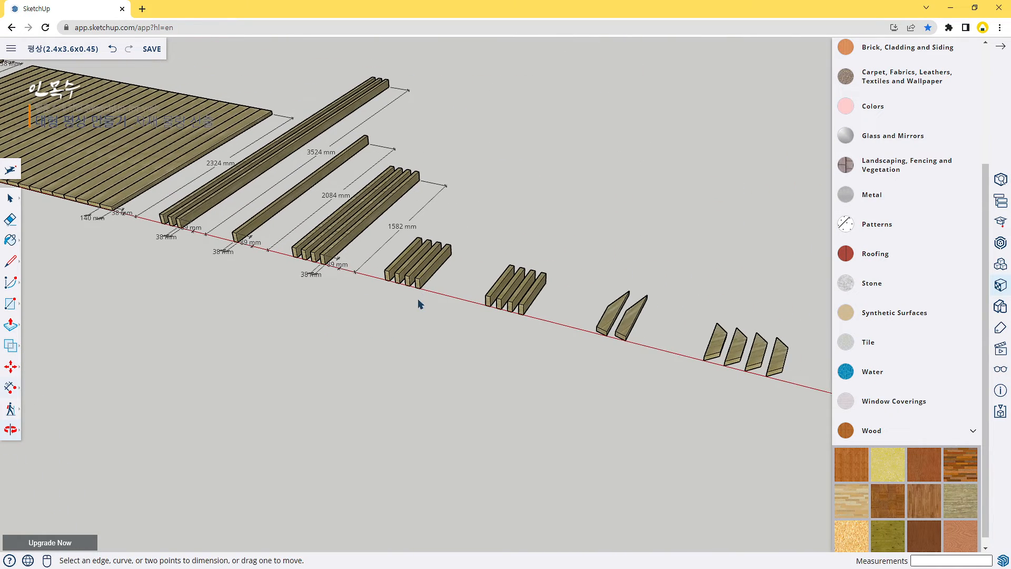
scroll(420, 304, "up", 5)
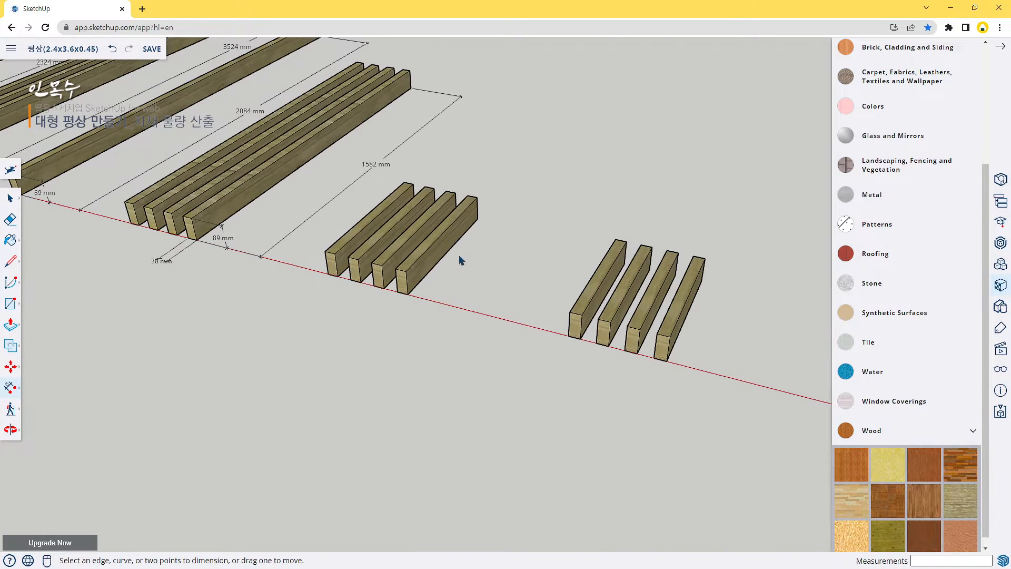
left_click(407, 295)
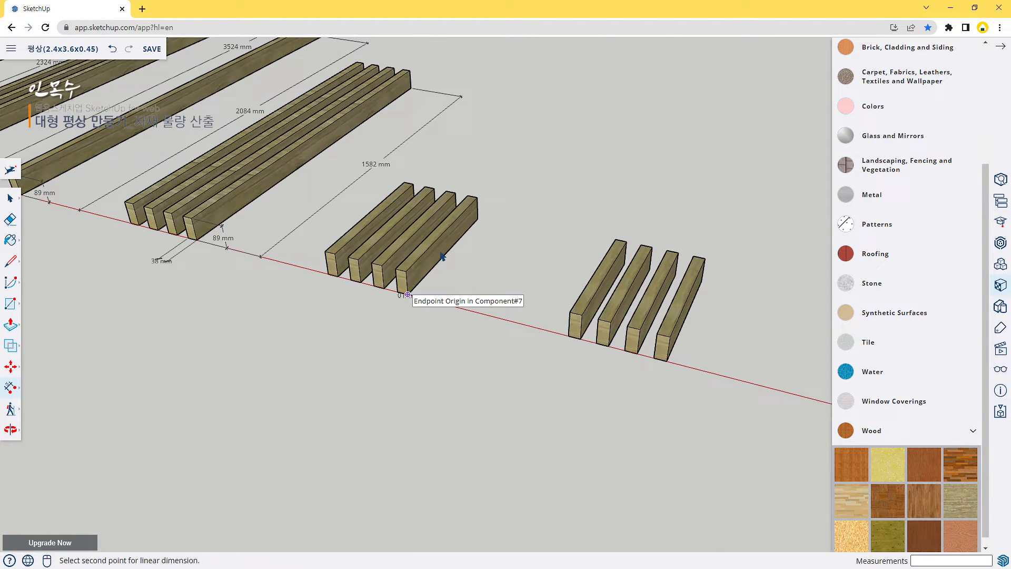
left_click(478, 219)
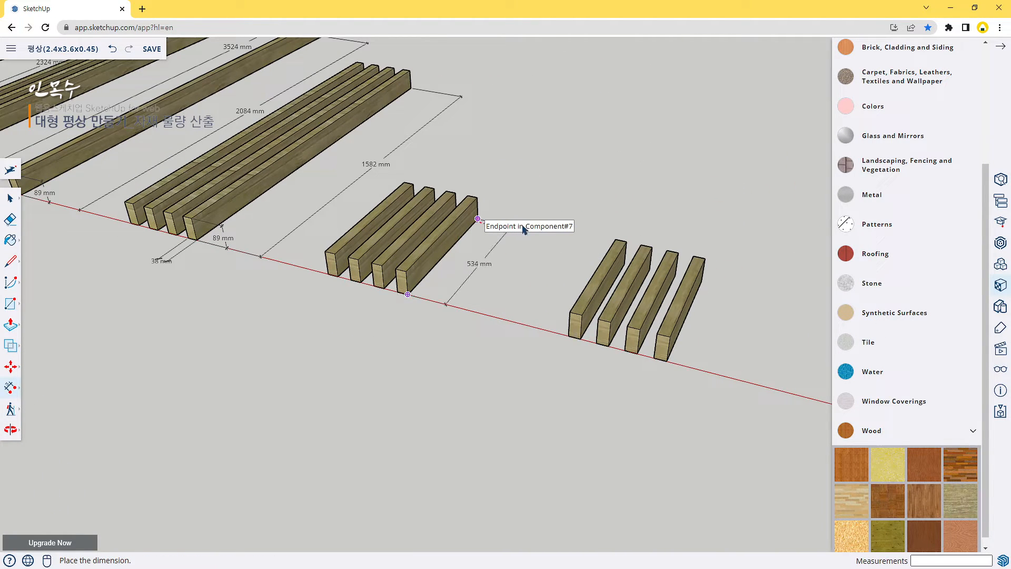
left_click(554, 237)
Dimension the thickness and height of the second four-piece group's outer piece at its end on the red axis.
left_click(397, 292)
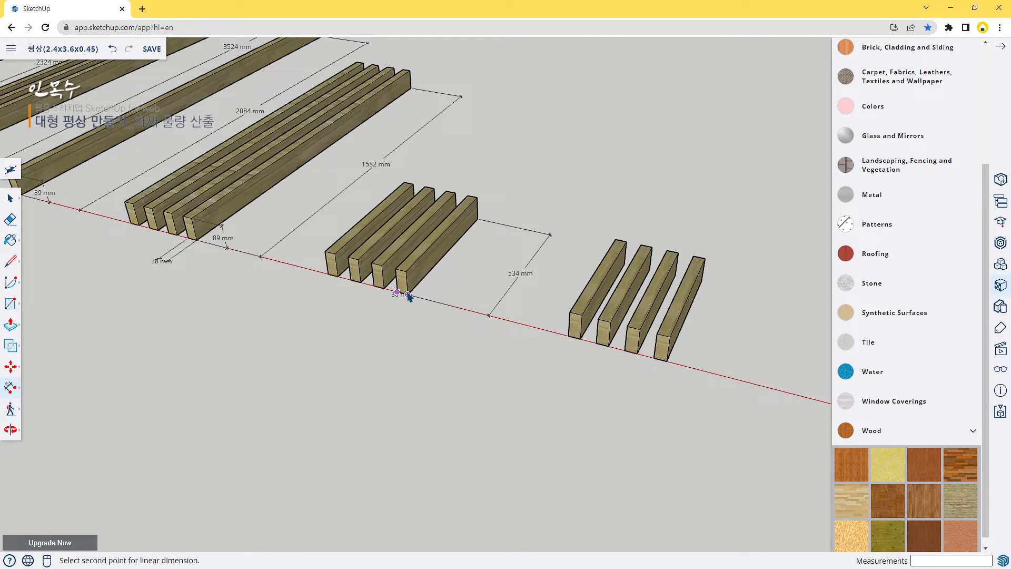
left_click(407, 294)
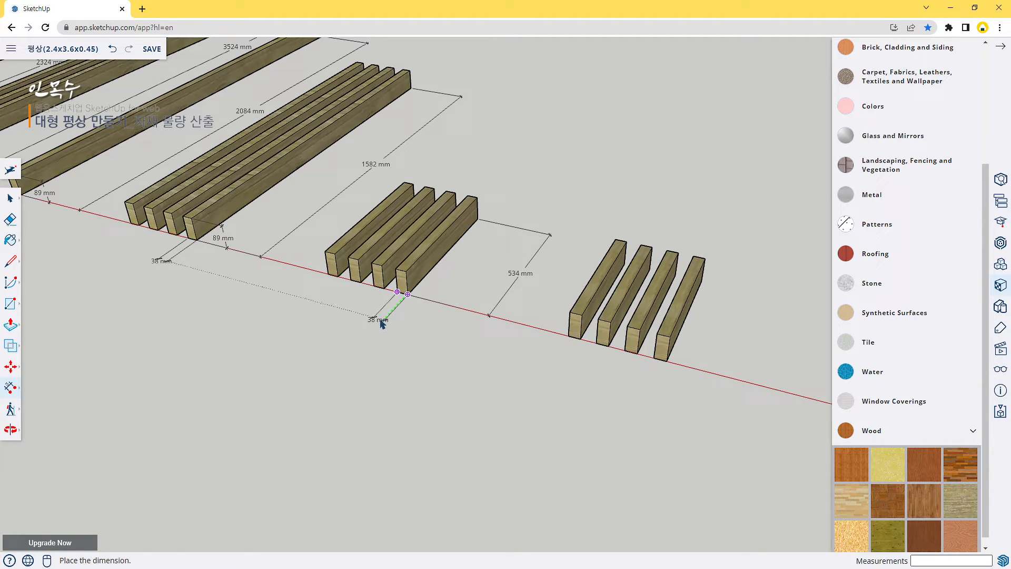
left_click(384, 321)
left_click(406, 272)
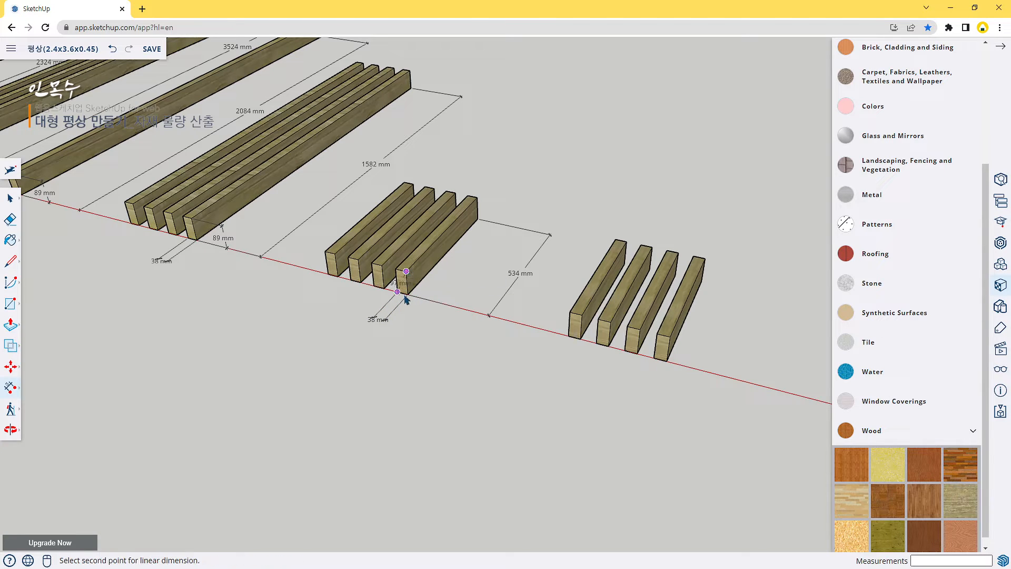
left_click(407, 294)
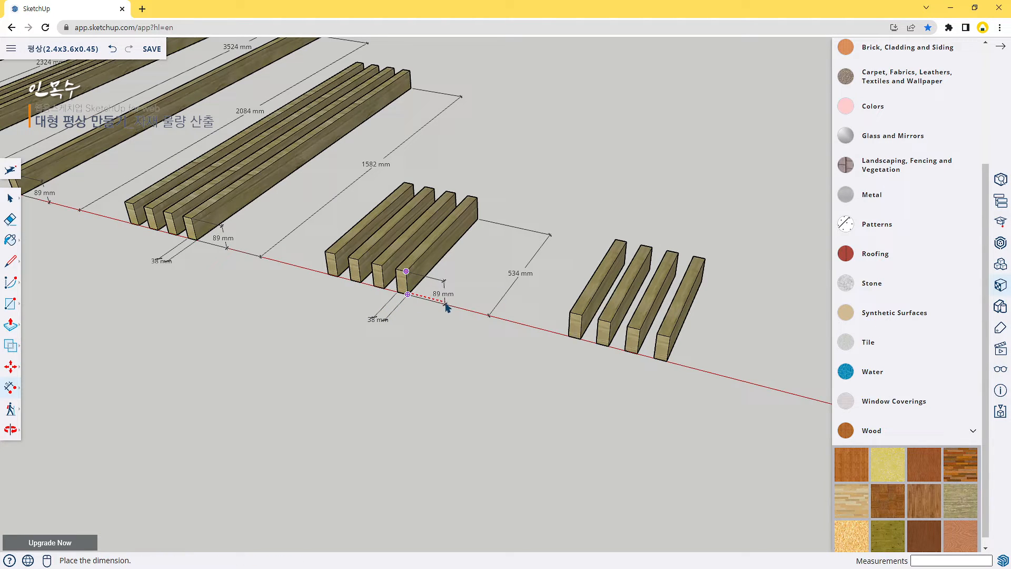
left_click(446, 304)
Dimension the full length of the third four-piece group's outer piece, placing the dimension on the side facing the two pointed pieces.
scroll(522, 361, "down", 3)
middle_click_drag(500, 386, 295, 366)
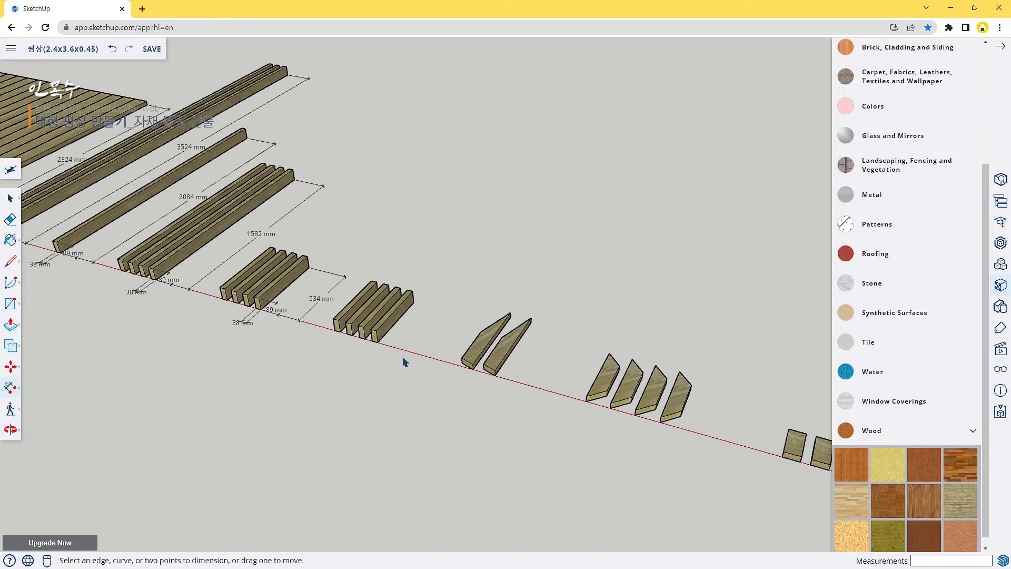
scroll(368, 339, "up", 2)
left_click(360, 334)
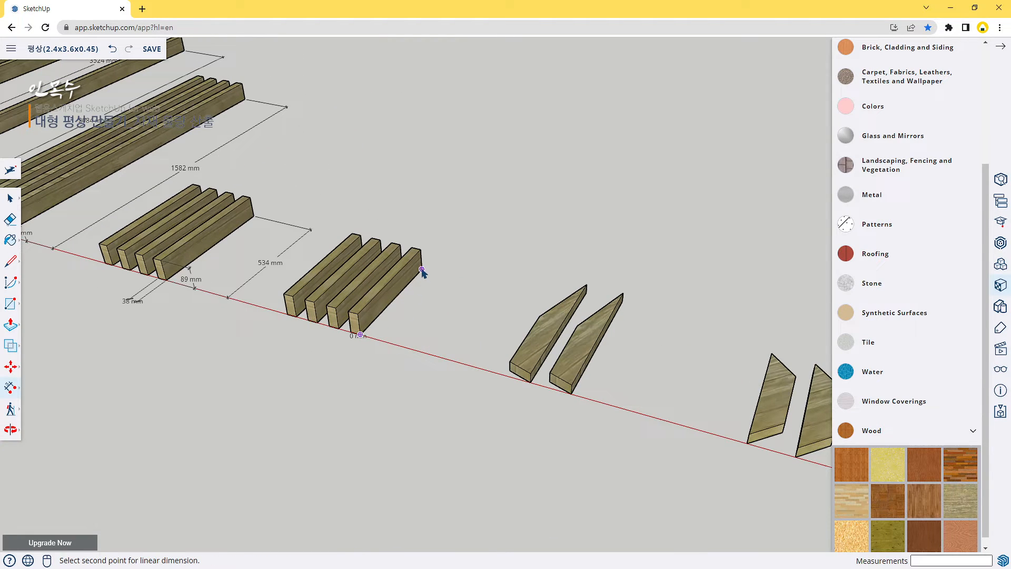
left_click(422, 269)
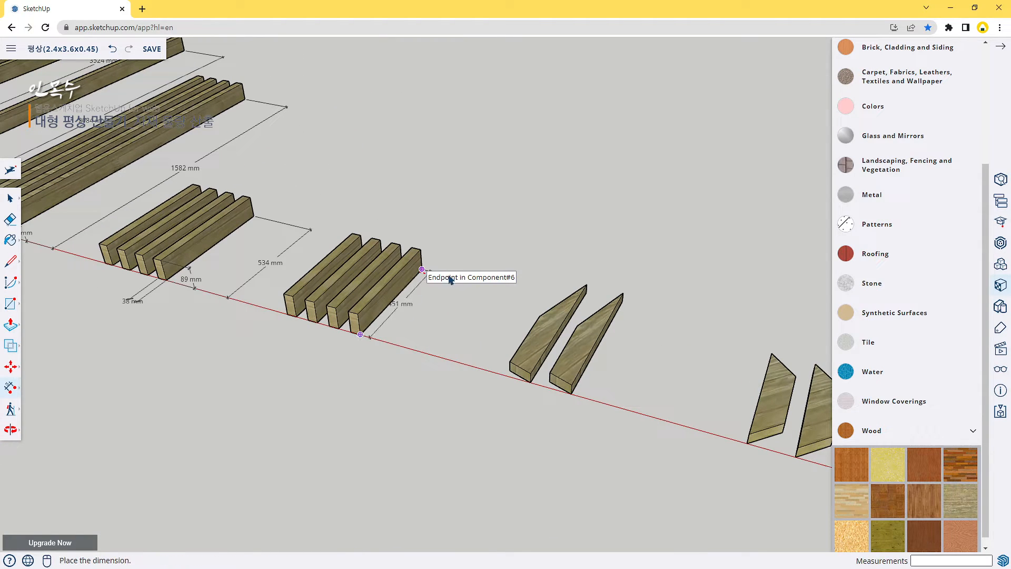
left_click(485, 287)
Dimension the thickness and height of the third four-piece group's outer piece at its end on the red axis.
left_click(351, 332)
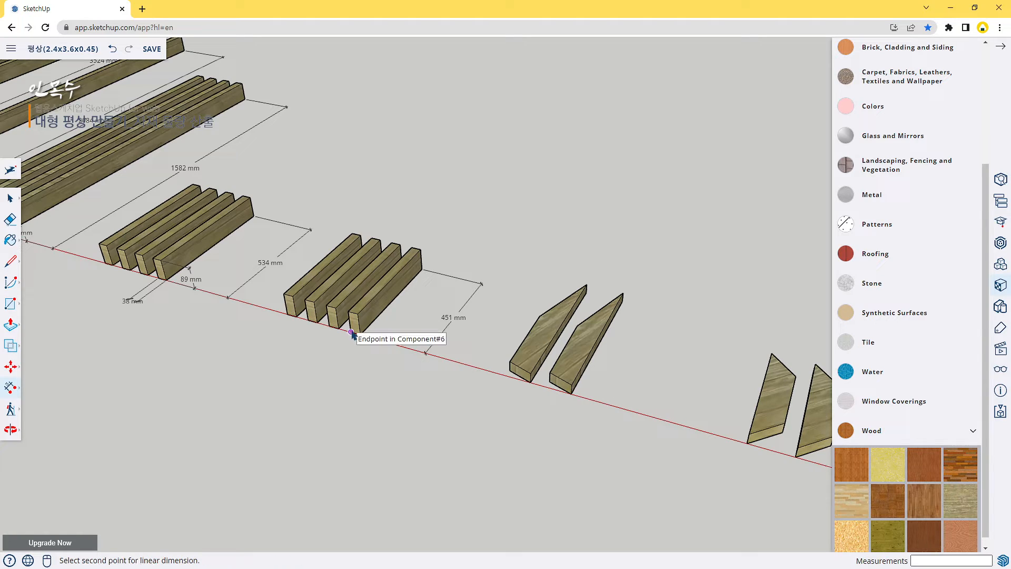
left_click(360, 334)
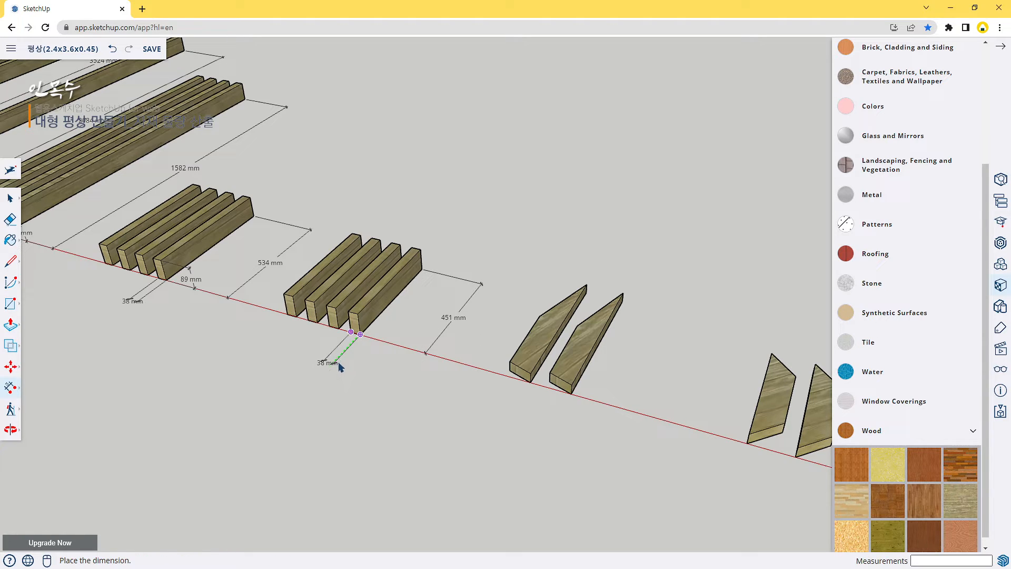
left_click(338, 362)
left_click(357, 314)
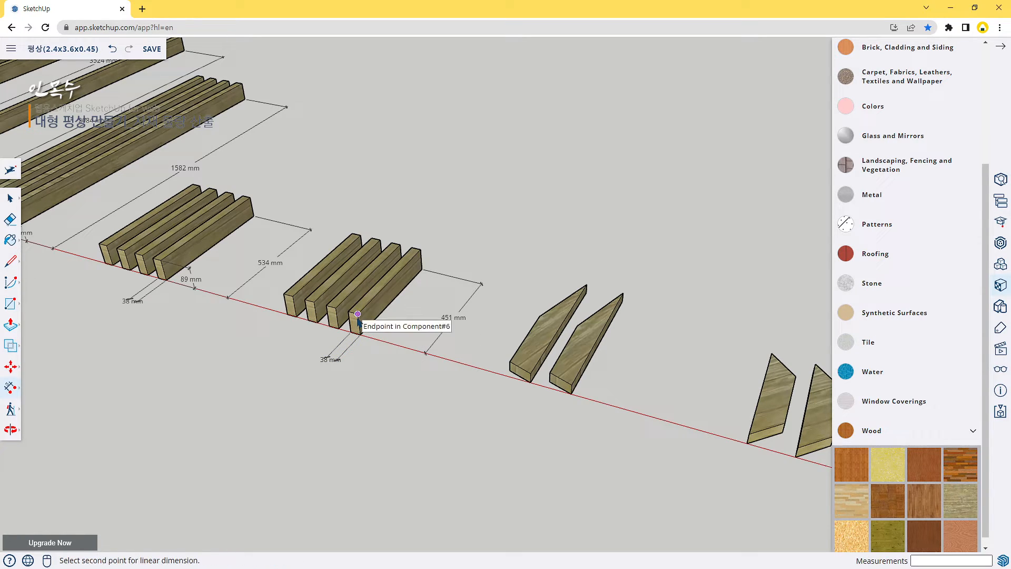
left_click(360, 334)
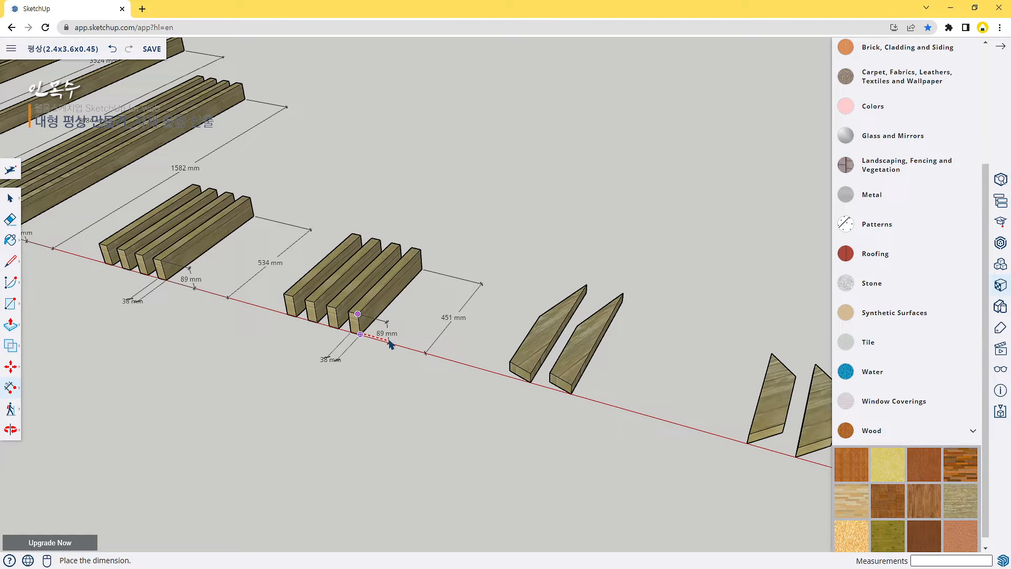
left_click(390, 344)
Flip the two long angle-cut pieces together along the red direction, then clear the selection.
scroll(451, 384, "down", 5)
scroll(390, 379, "up", 3)
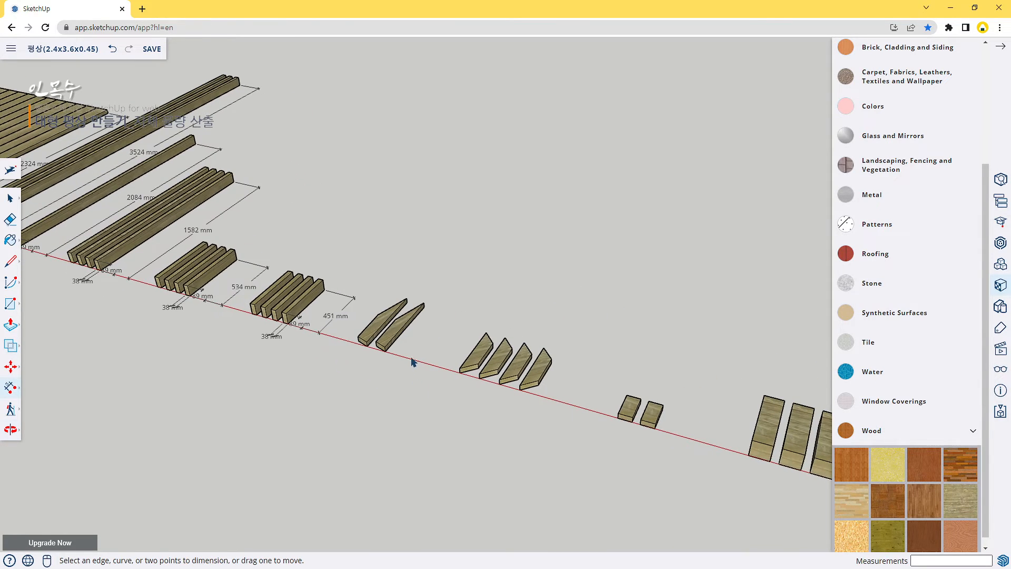
scroll(412, 362, "up", 5)
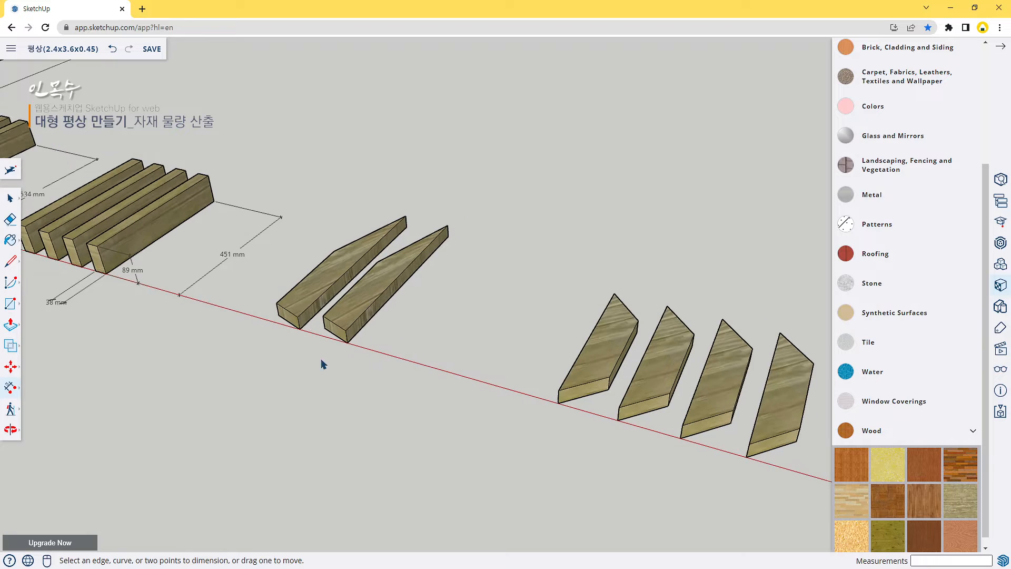
middle_click_drag(323, 363, 463, 397)
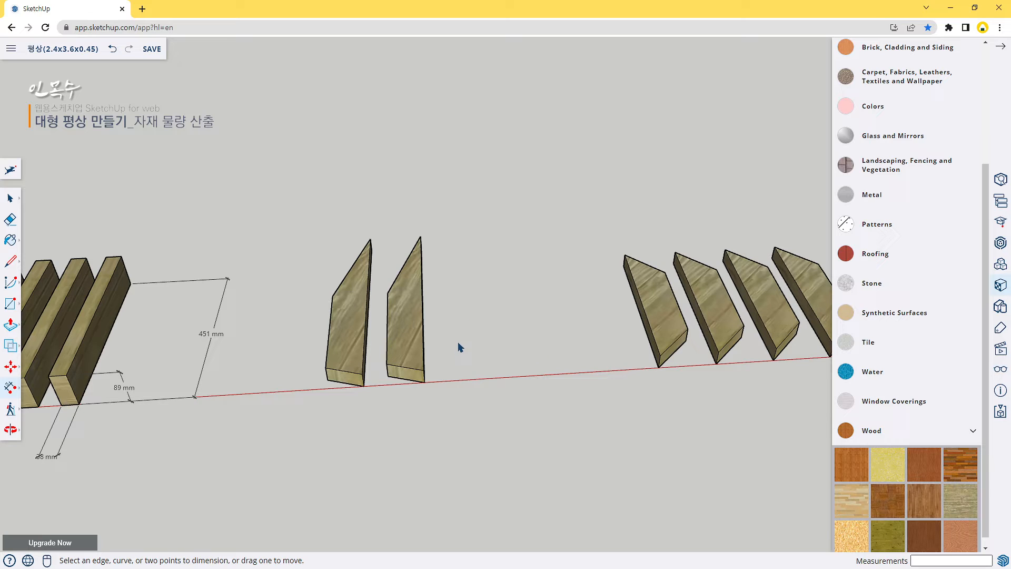
key("space")
left_click_drag(317, 311, 316, 311)
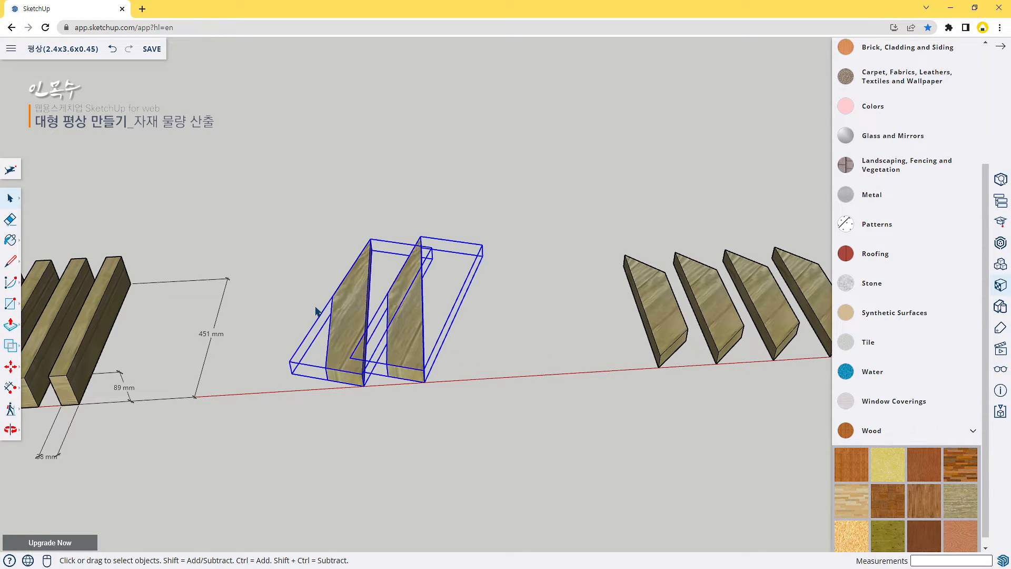
right_click(347, 307)
mouse_move(409, 521)
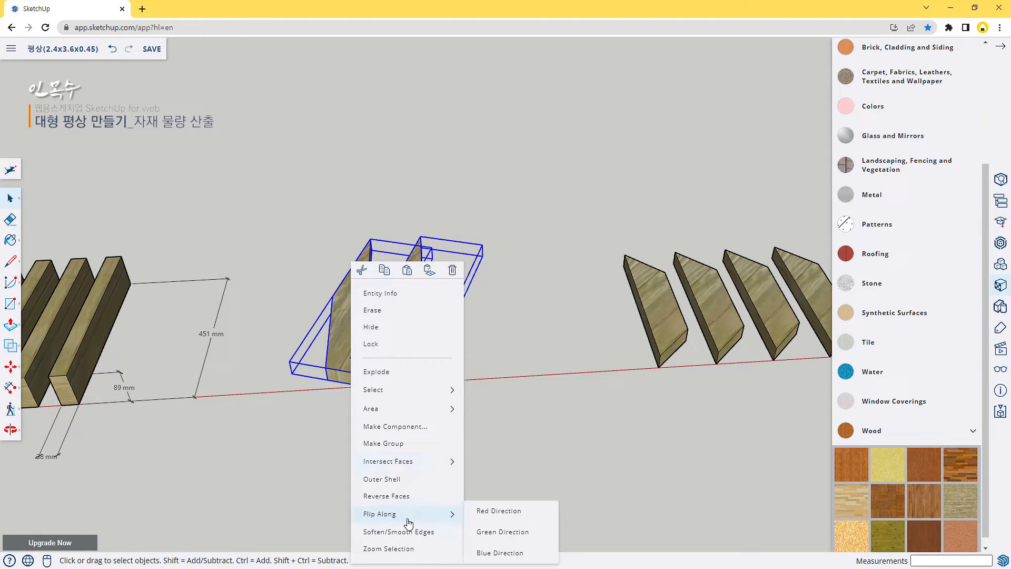
left_click(521, 518)
scroll(478, 454, "down", 1)
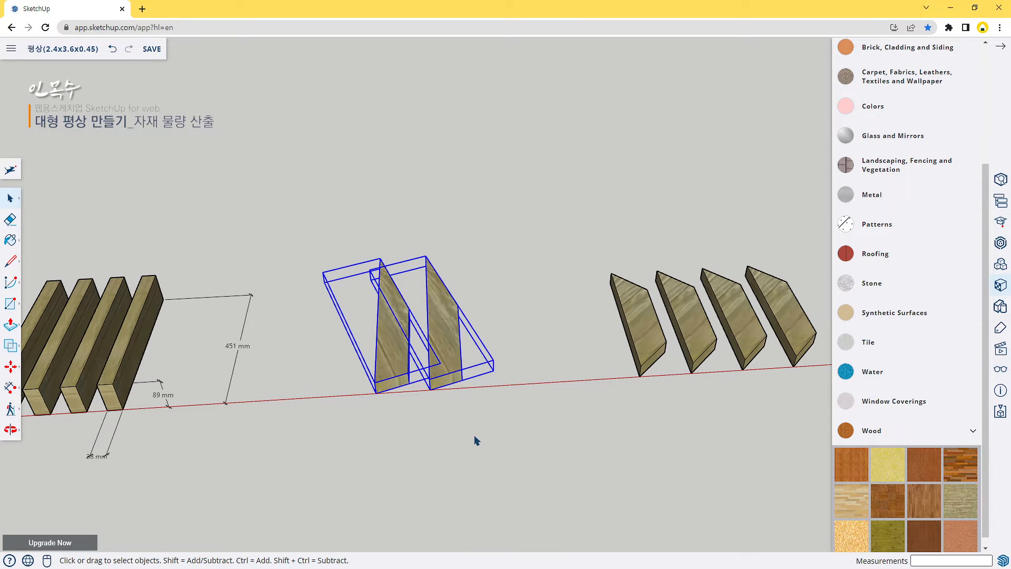
left_click(474, 437)
scroll(538, 408, "up", 2)
scroll(500, 391, "down", 2)
scroll(499, 391, "down", 1)
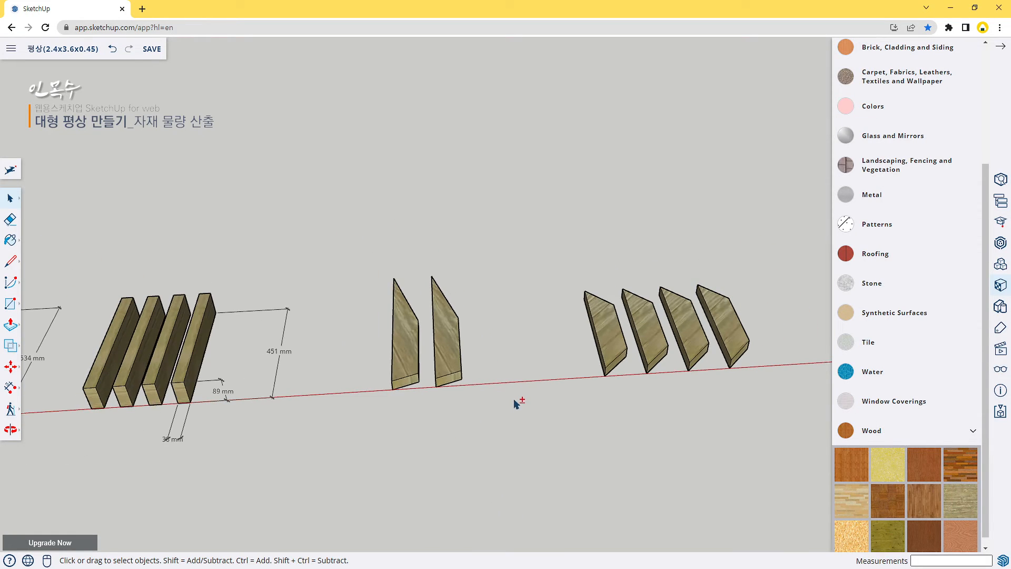
middle_click_drag(514, 399, 411, 379, "shift")
scroll(377, 368, "up", 1)
scroll(374, 369, "up", 3)
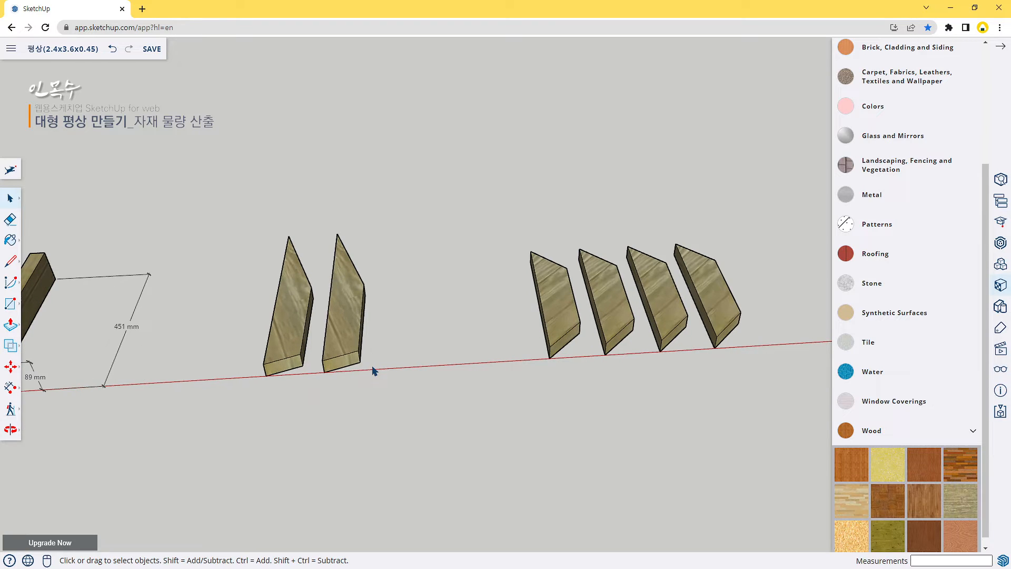
Dimension the full length of the outer long angle-cut piece, placing the dimension on the side facing the four mitred pieces.
middle_click_drag(393, 375, 181, 402)
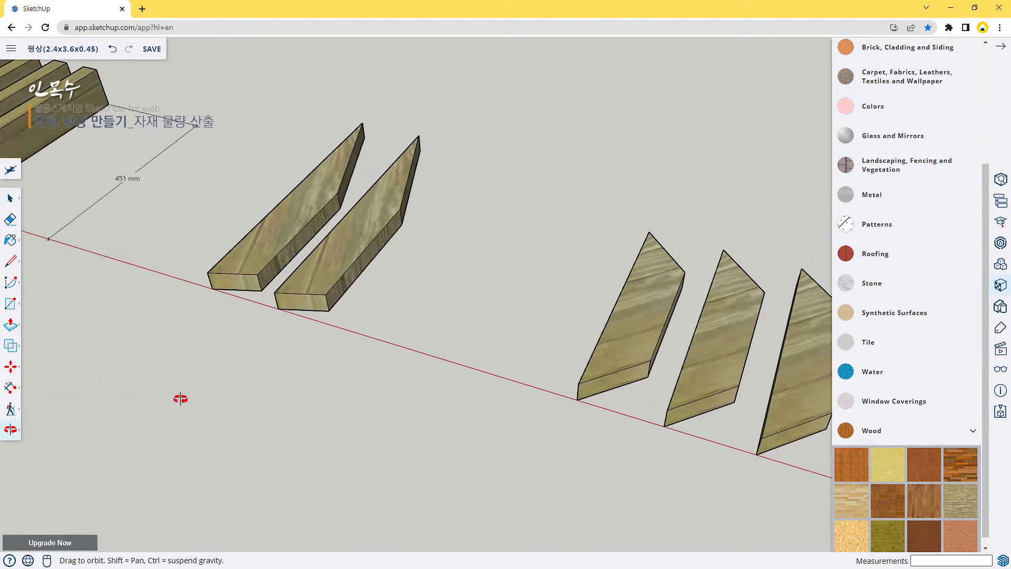
scroll(182, 401, "up", 2)
key("d")
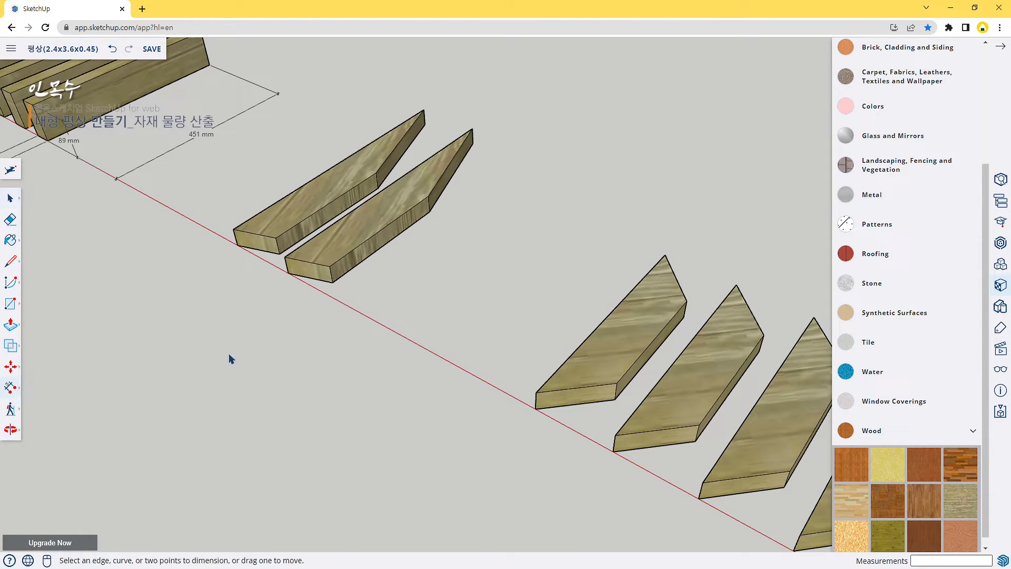
left_click(288, 273)
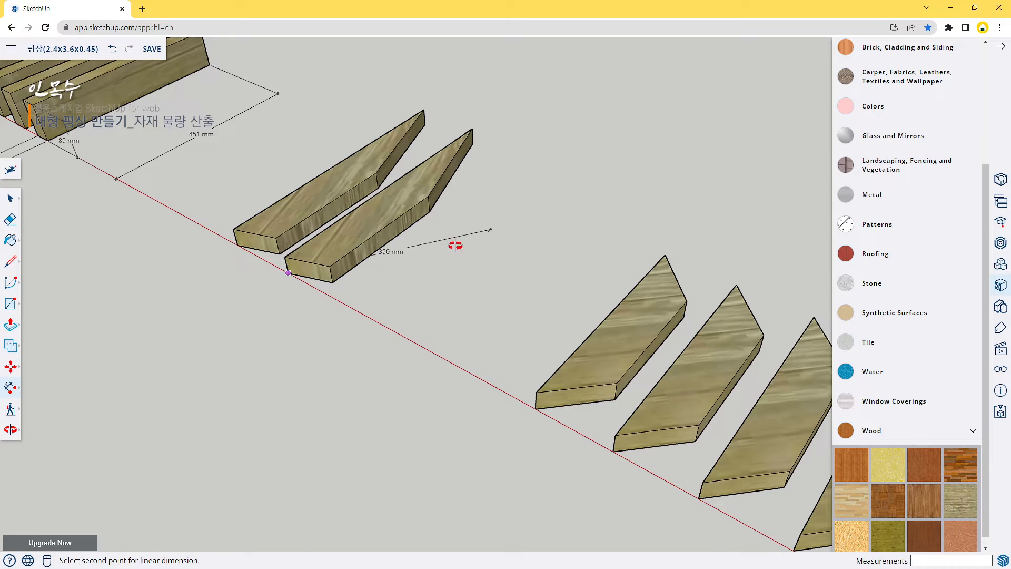
middle_click_drag(451, 244, 491, 176)
left_click(526, 139)
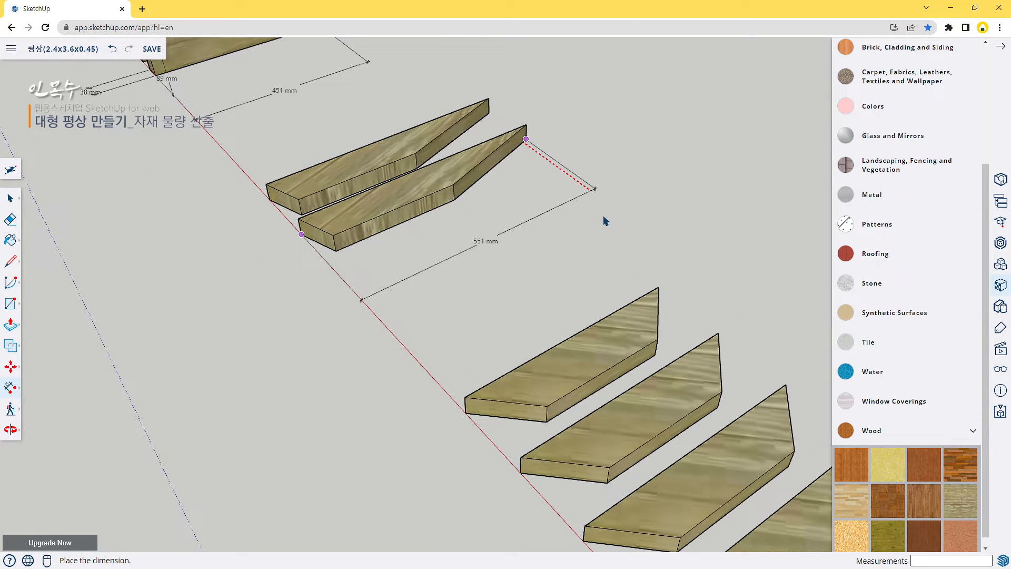
left_click(617, 216)
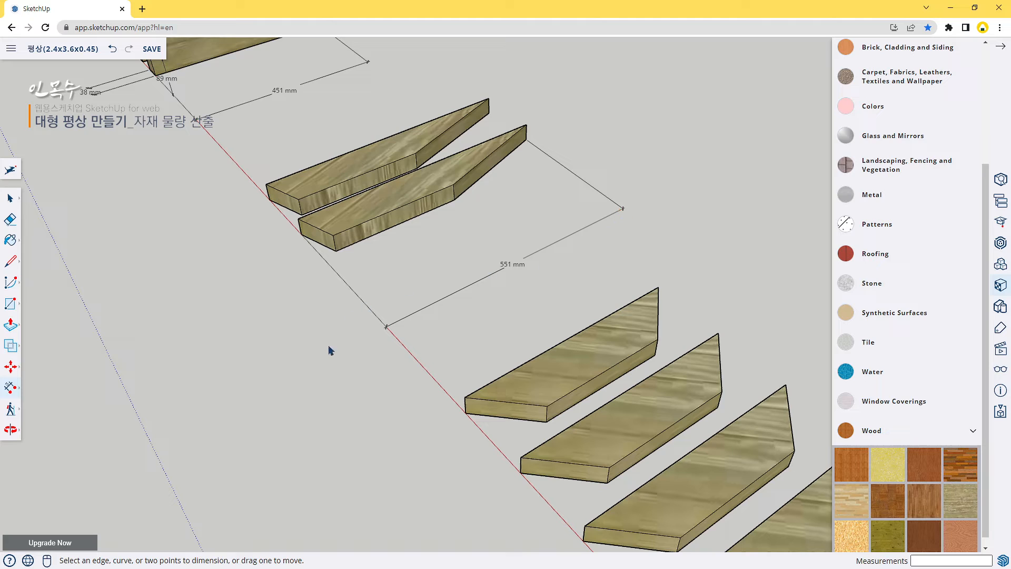
Dimension the width of the outer long angle-cut piece along the red axis, placing the dimension in front of its axis end.
middle_click_drag(330, 350, 544, 368)
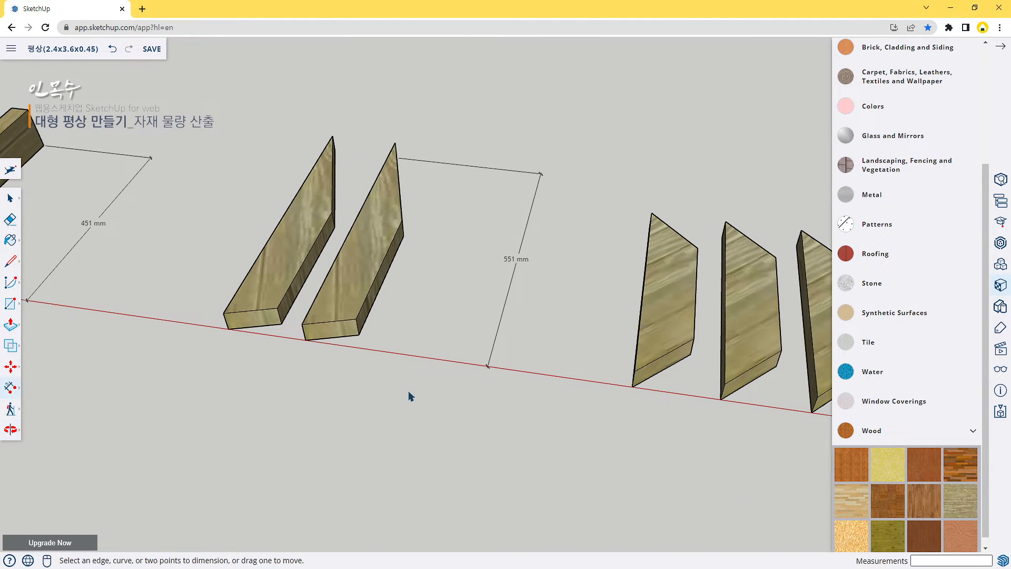
middle_click_drag(410, 399, 447, 418)
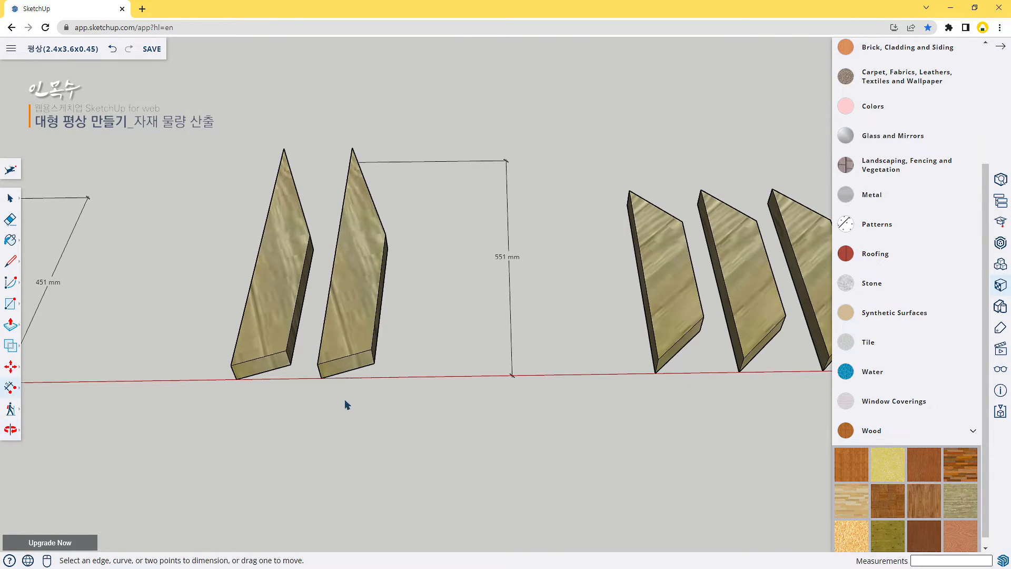
left_click(321, 378)
left_click(373, 363)
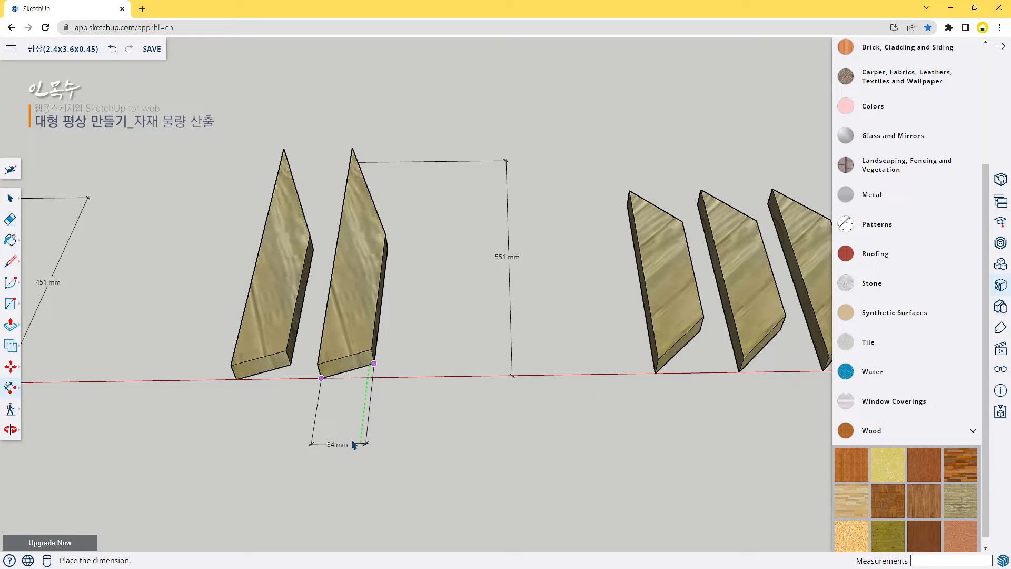
scroll(355, 443, "down", 2)
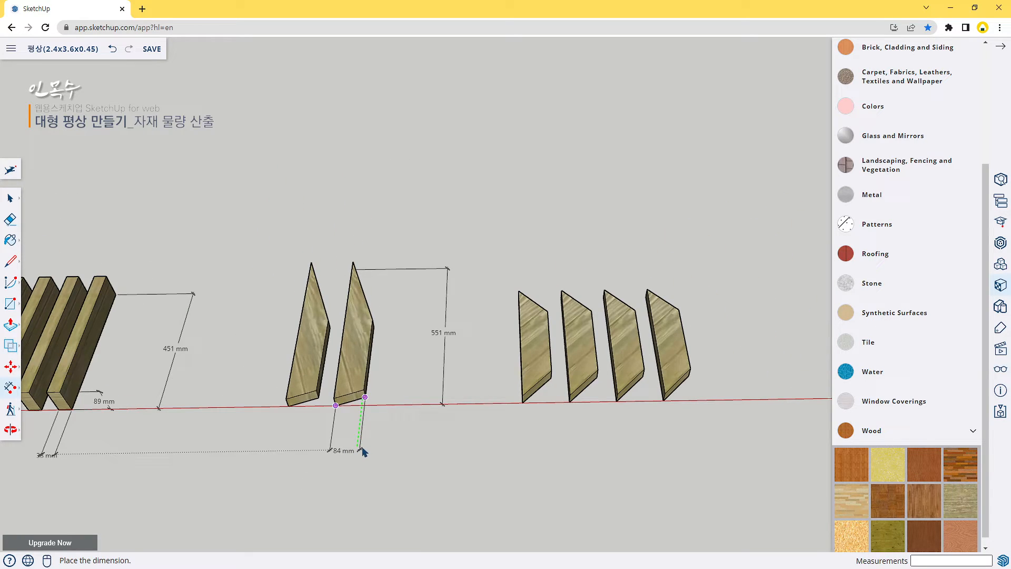
left_click(363, 452)
Dimension the thickness of the outer long angle-cut piece at its end on the red axis, placing the dimension beside the piece.
scroll(426, 440, "up", 2)
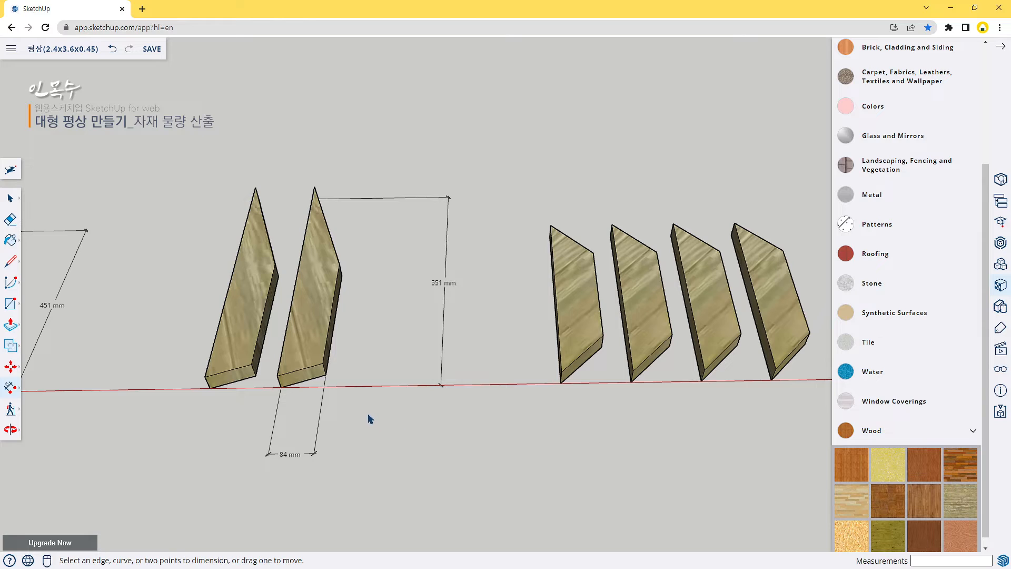
scroll(318, 413, "up", 2)
scroll(327, 392, "up", 1)
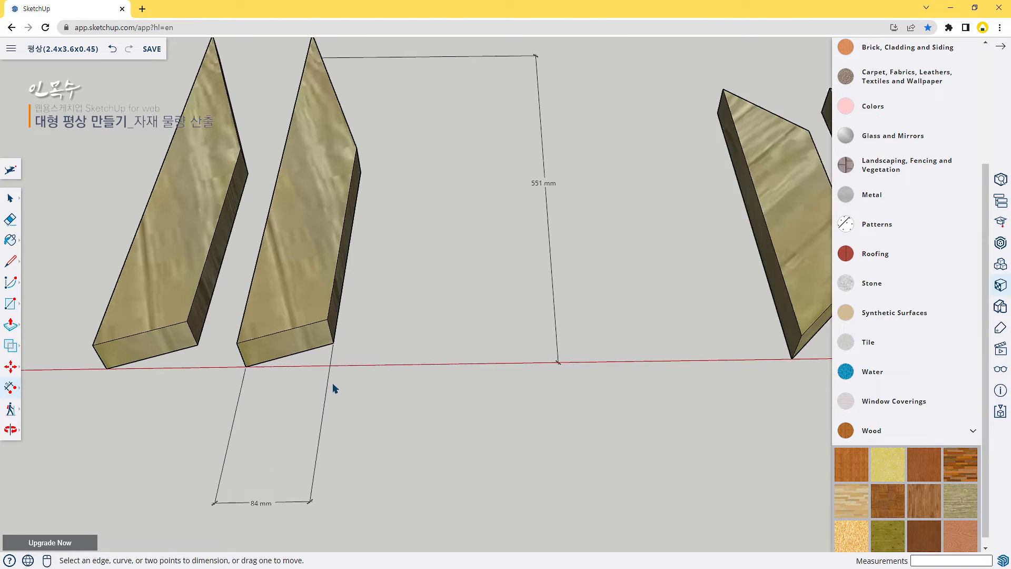
scroll(335, 388, "up", 1)
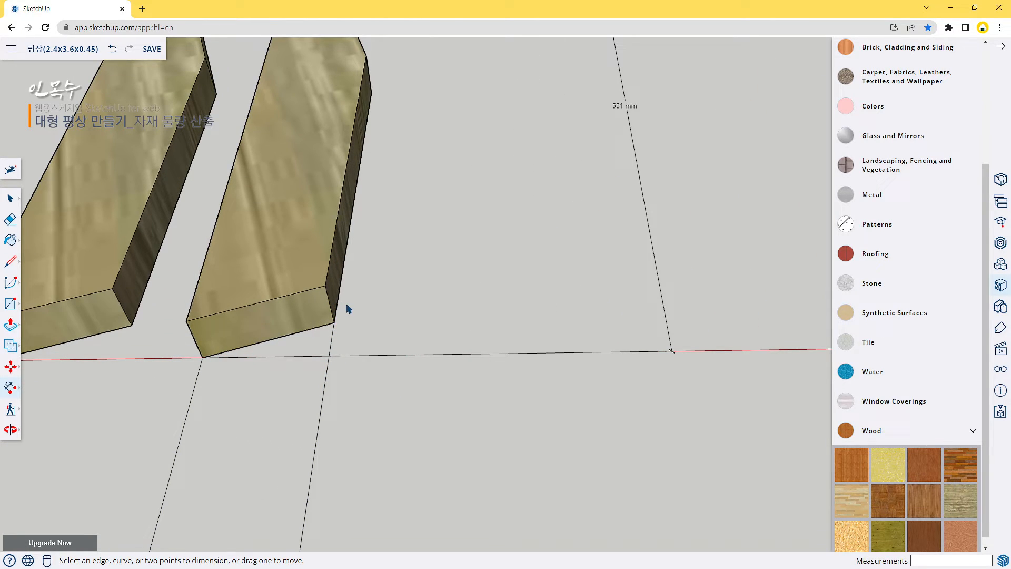
left_click(325, 285)
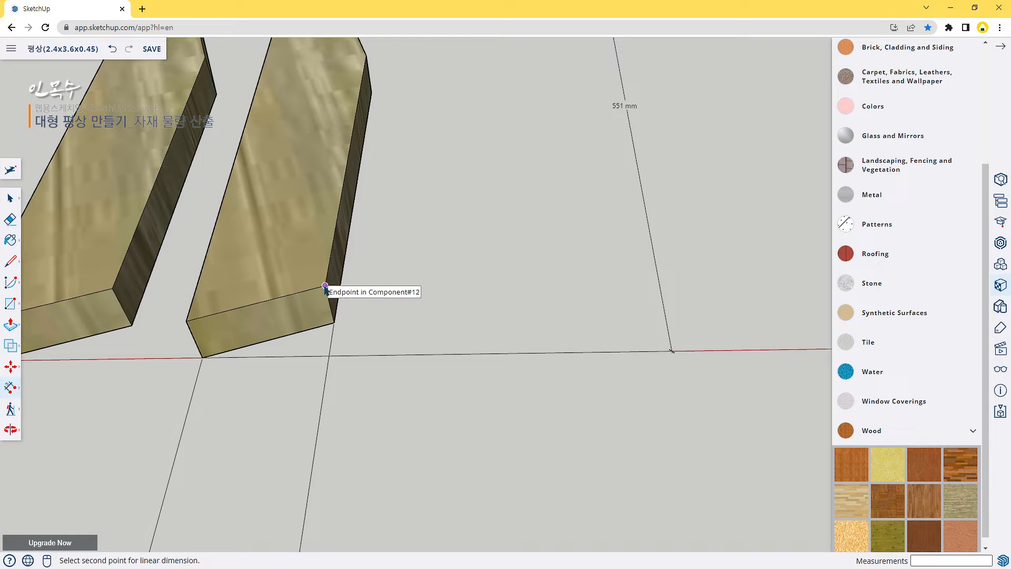
left_click(334, 321)
left_click(500, 334)
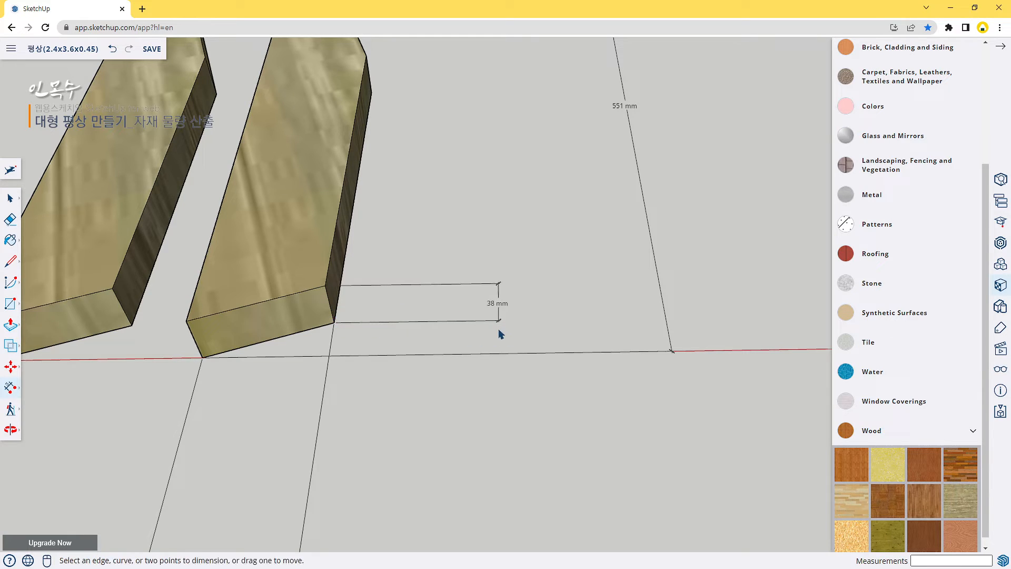
Dimension the lengthwise setback of the slanted end cut on the same piece, lining it up with the thickness dimension.
left_click(202, 357)
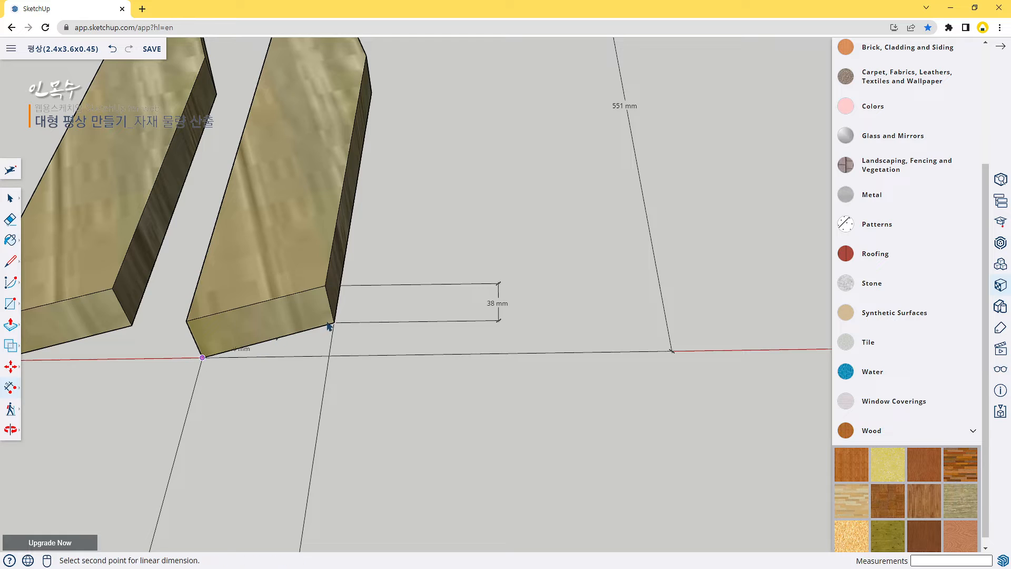
left_click(334, 322)
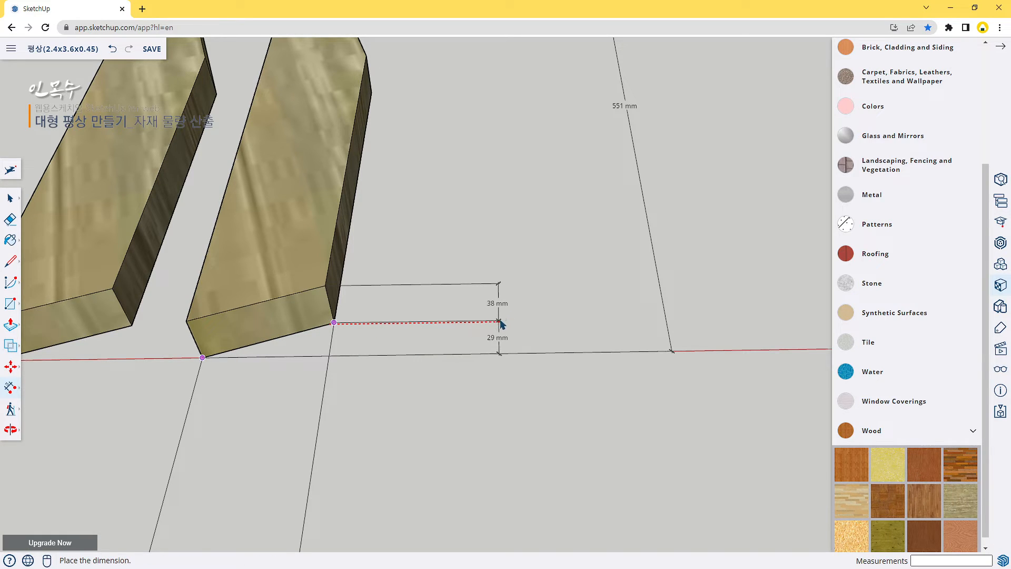
left_click(500, 321)
Dimension the lengthwise extent of the long pointed cut at the piece's far end, placing it inside the full-length dimension.
middle_click_drag(593, 291, 574, 237)
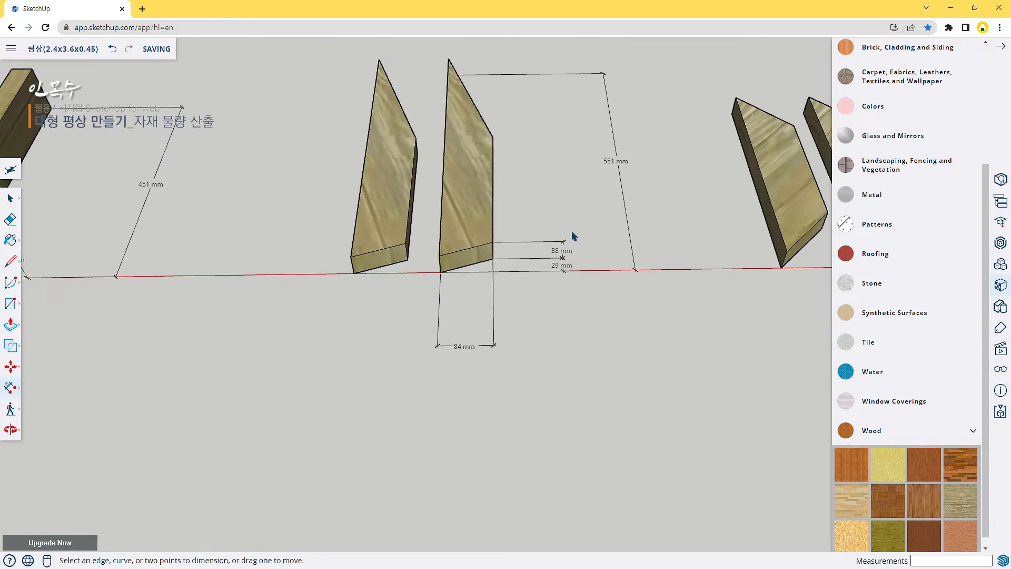
middle_click_drag(560, 176, 405, 250)
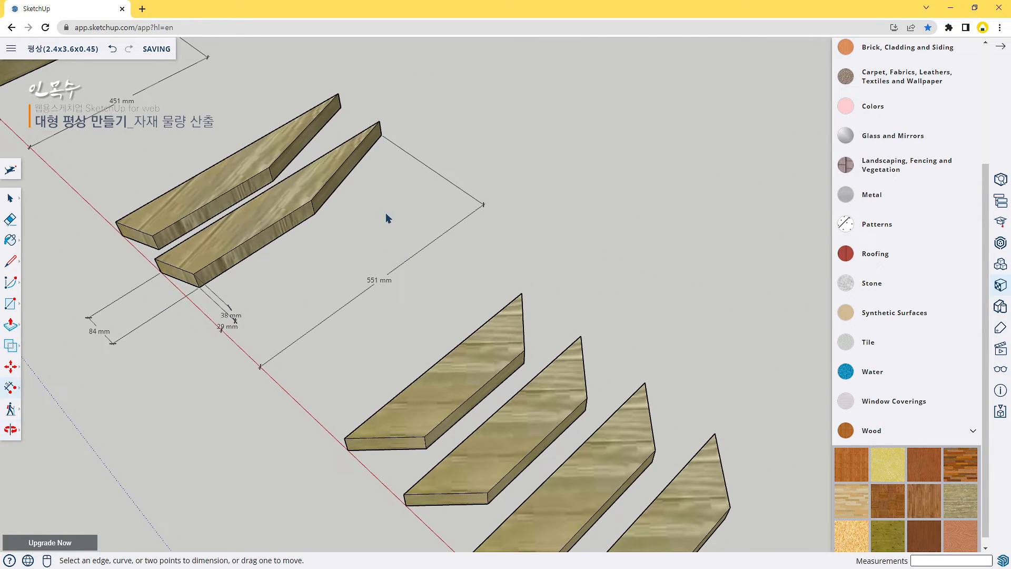
left_click(315, 214)
left_click(381, 135)
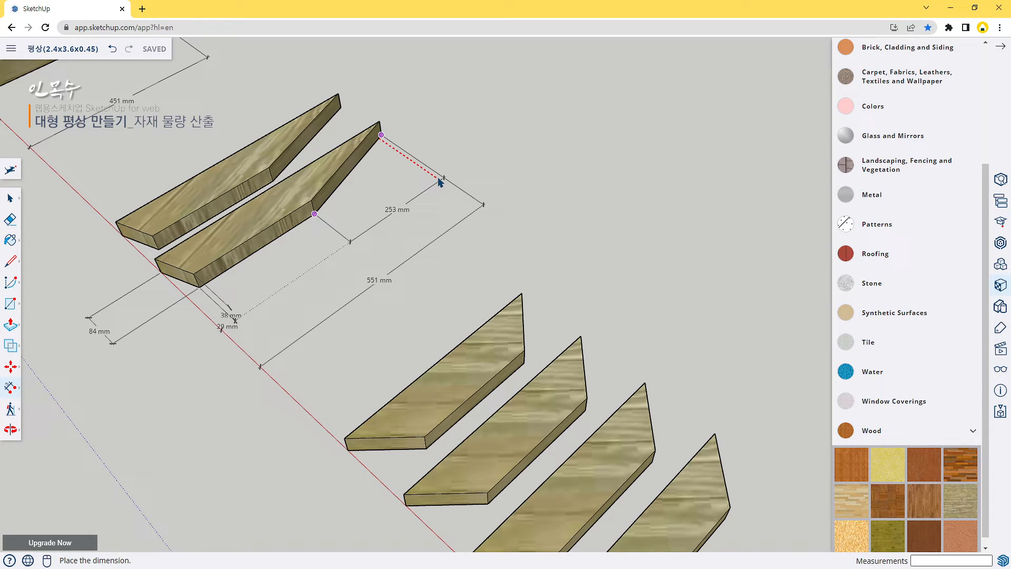
left_click(441, 180)
scroll(205, 421, "down", 3)
middle_click_drag(206, 422, 376, 342)
scroll(377, 342, "up", 4)
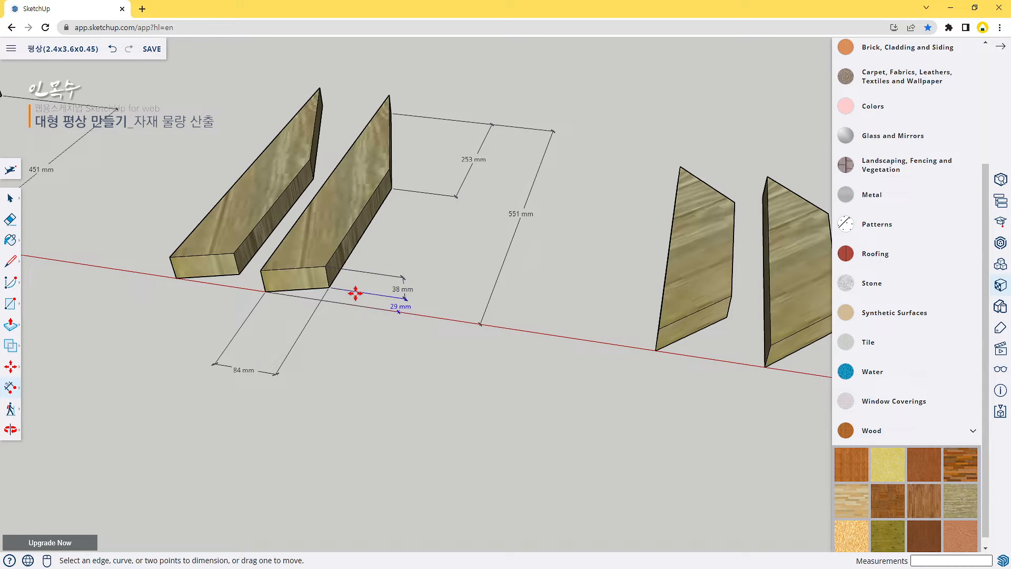
left_click(403, 302)
Dimension the full length of the four-piece mitred group's outer piece, placing the dimension on the side facing the two short blocks.
scroll(600, 339, "down", 5)
middle_click_drag(658, 371, 503, 334)
scroll(522, 331, "up", 2)
middle_click_drag(568, 330, 380, 355)
left_click(373, 309)
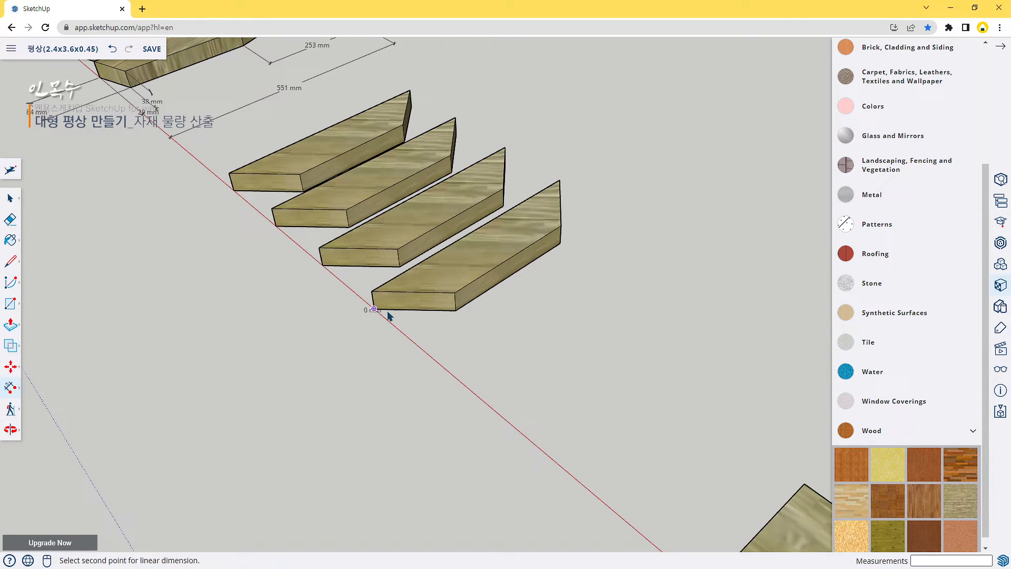
middle_click_drag(388, 316, 585, 261)
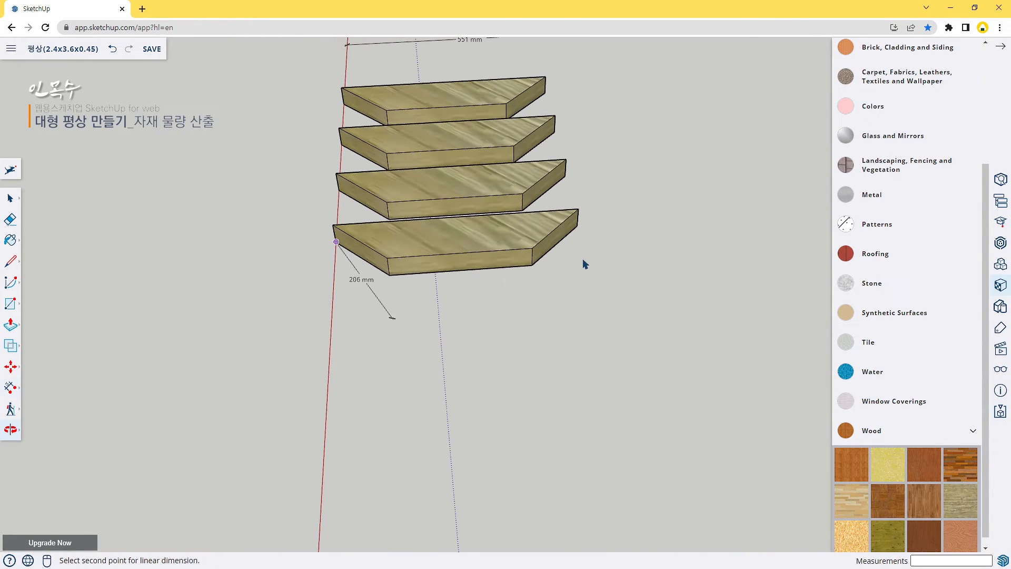
left_click(578, 227)
scroll(608, 437, "down", 2)
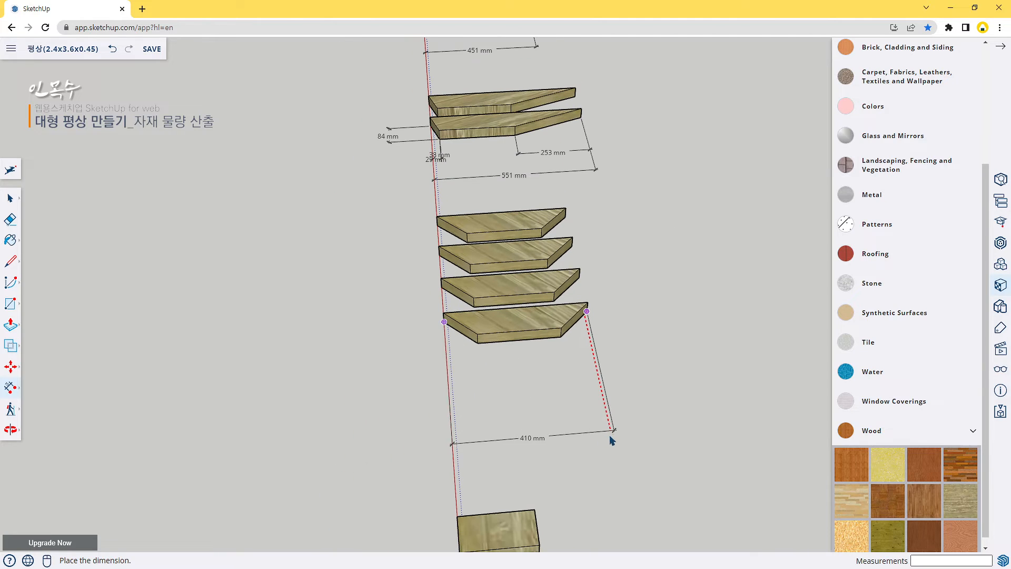
left_click(610, 416)
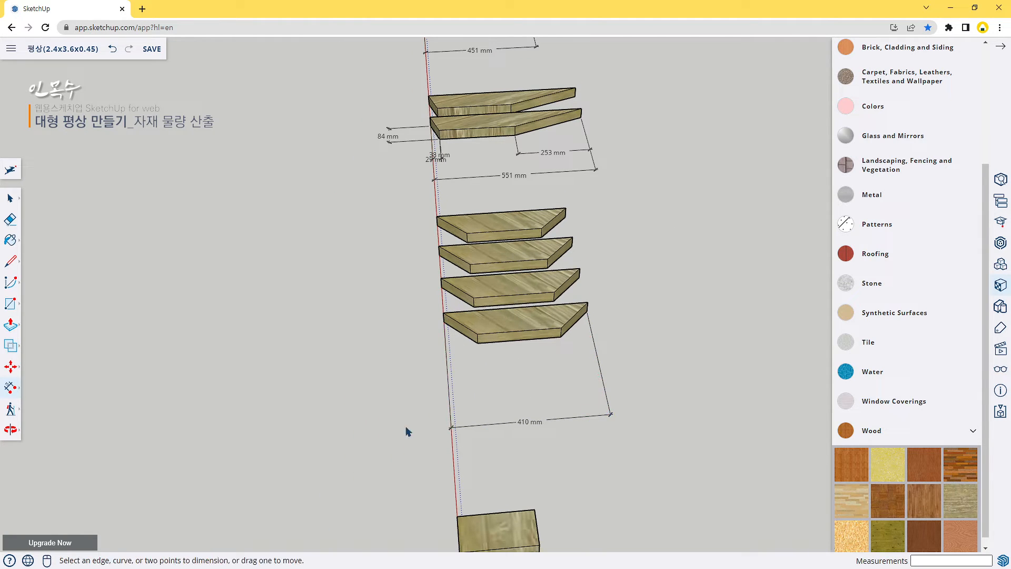
Dimension the width of the mitred group's outer piece along the red axis, placing the dimension in front of its axis end.
middle_click_drag(340, 448, 422, 346)
scroll(631, 387, "down", 2)
scroll(403, 359, "up", 3)
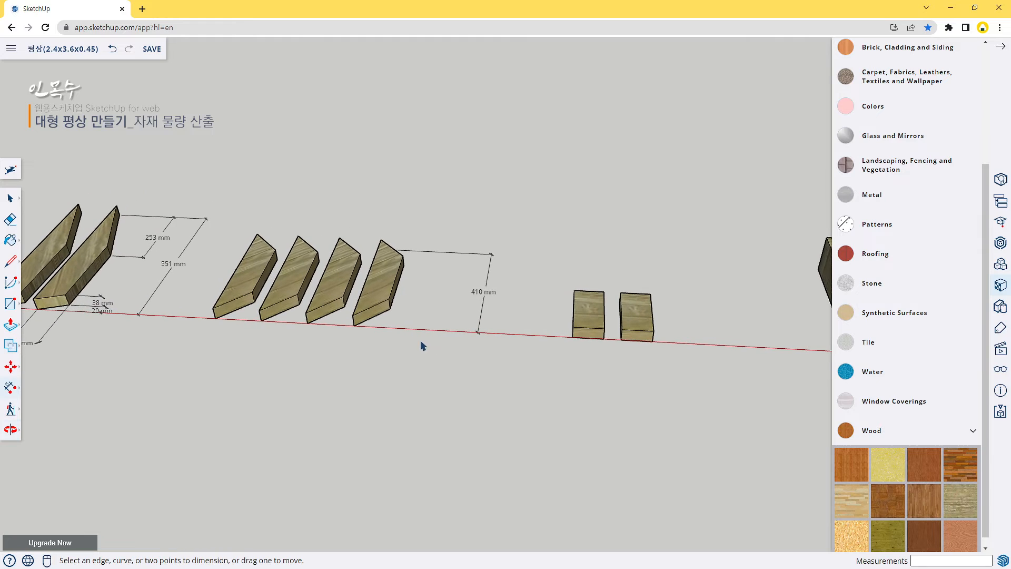
left_click(353, 325)
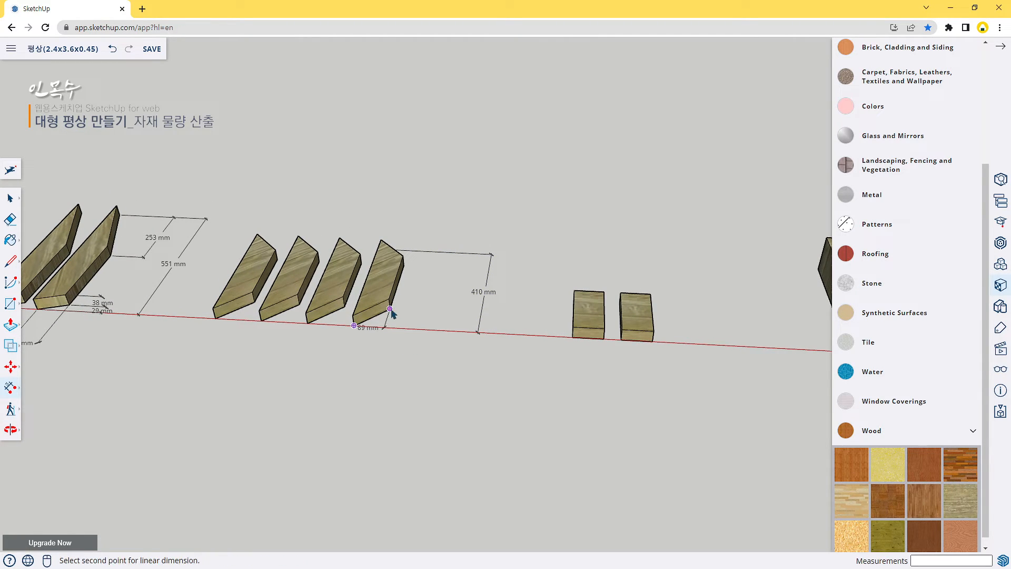
left_click(390, 309)
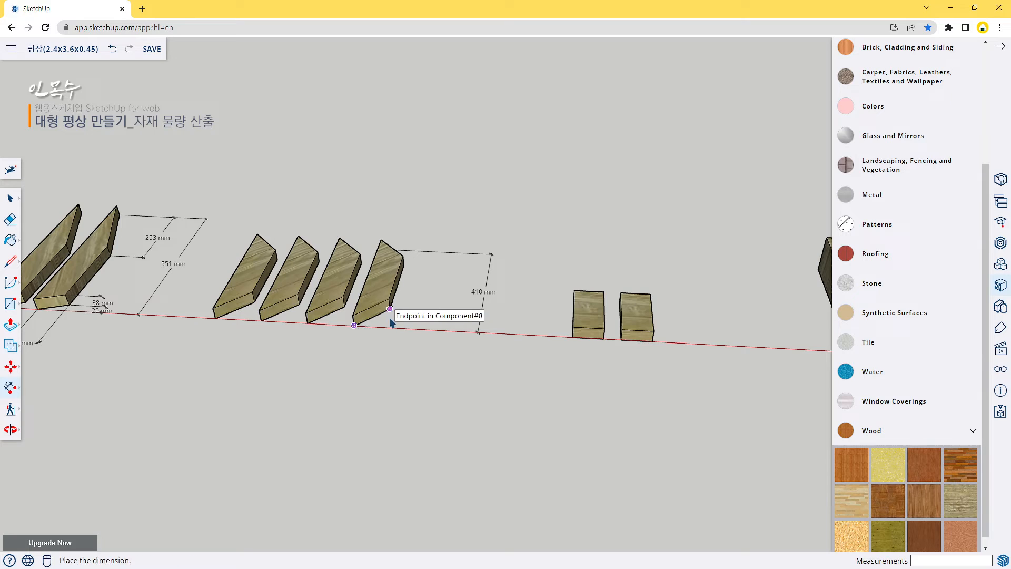
left_click(370, 362)
Dimension the thickness of the mitred group's outer piece at its corner on the red axis, placing the dimension beside the piece.
middle_click_drag(472, 373, 403, 327)
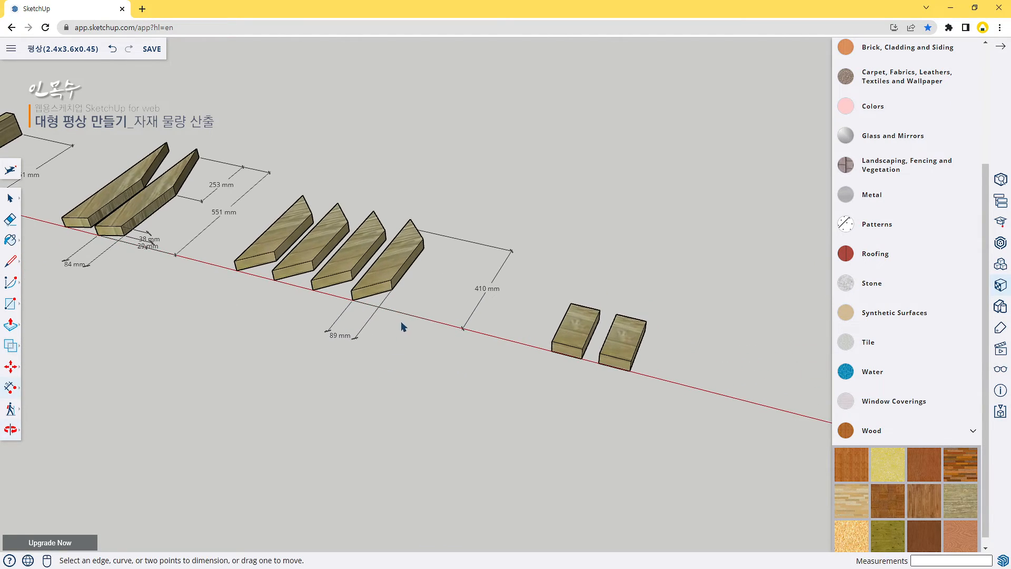
scroll(405, 309, "up", 5)
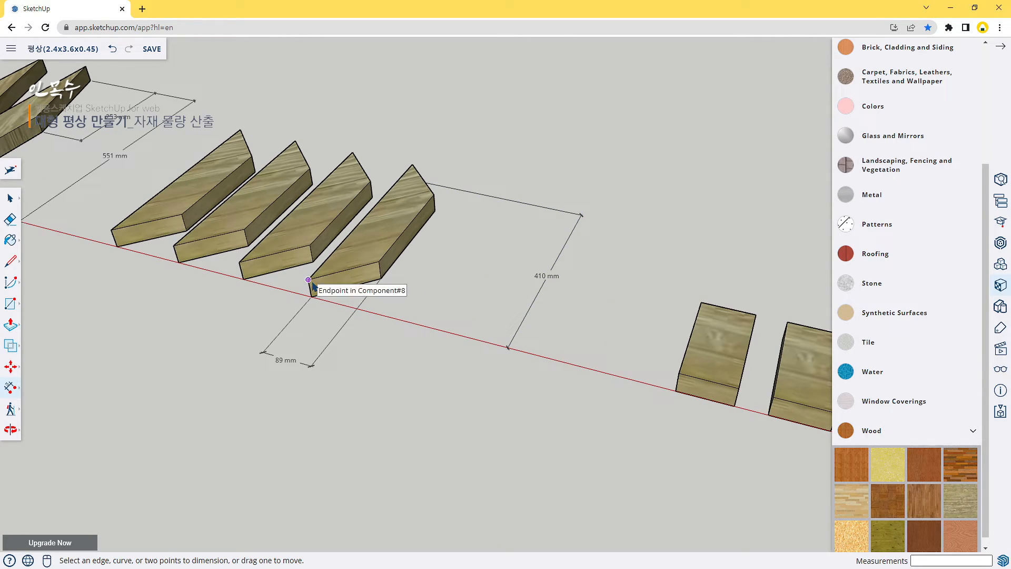
left_click(308, 280)
left_click(311, 296)
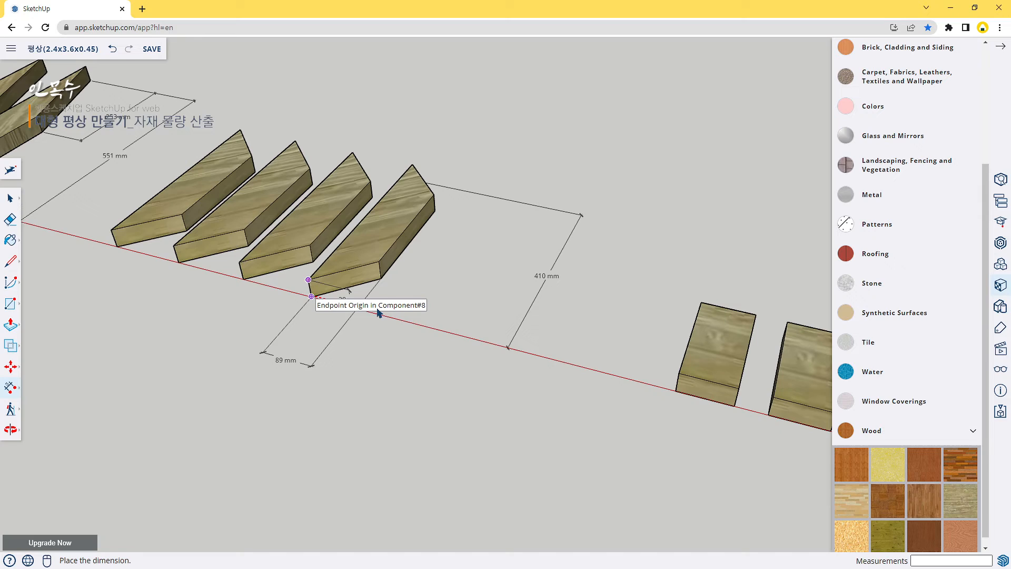
left_click(420, 327)
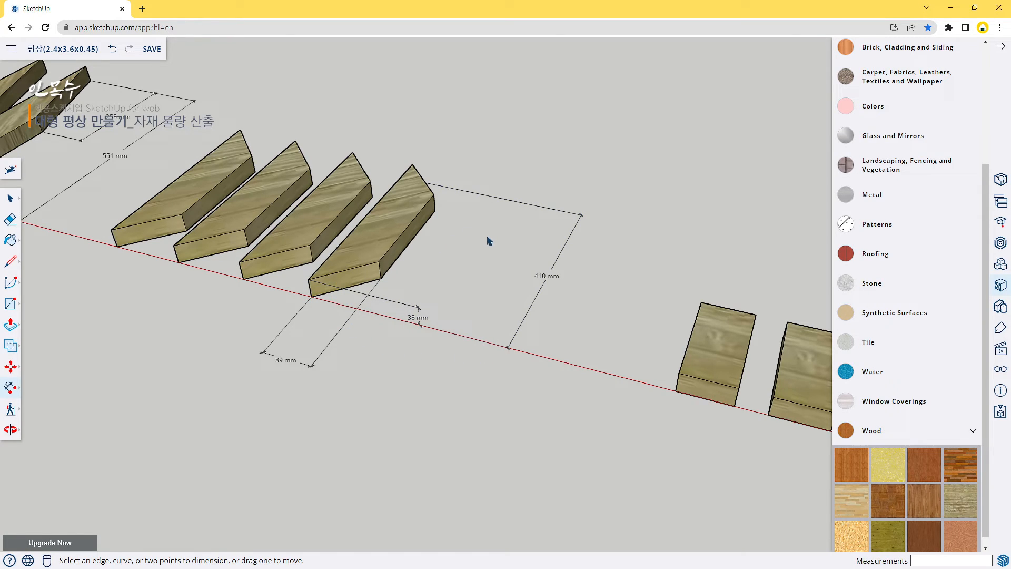
Dimension the lengthwise setback of the mitre cut at the outer piece's end on the red axis.
left_click(381, 278)
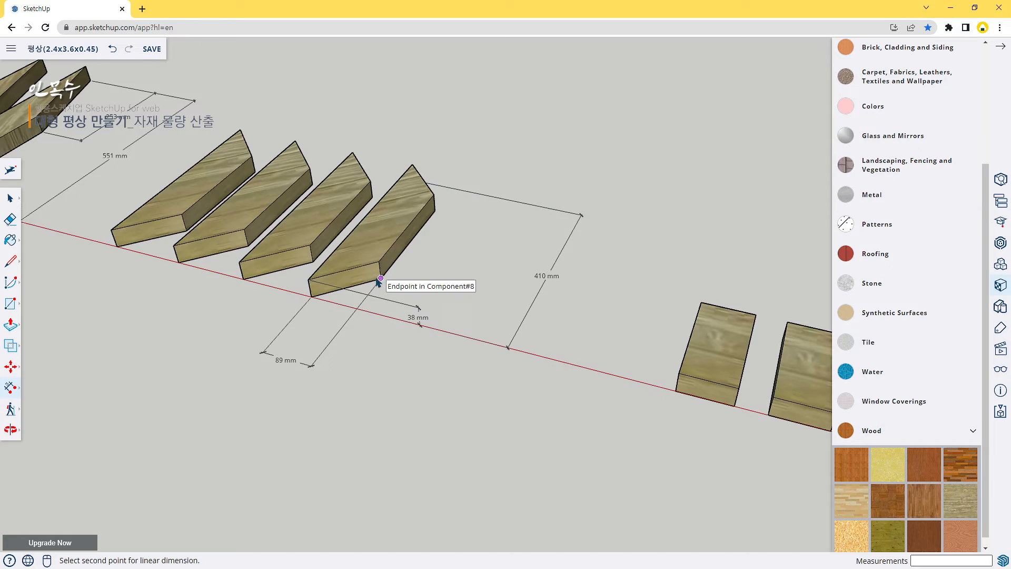
left_click(311, 296)
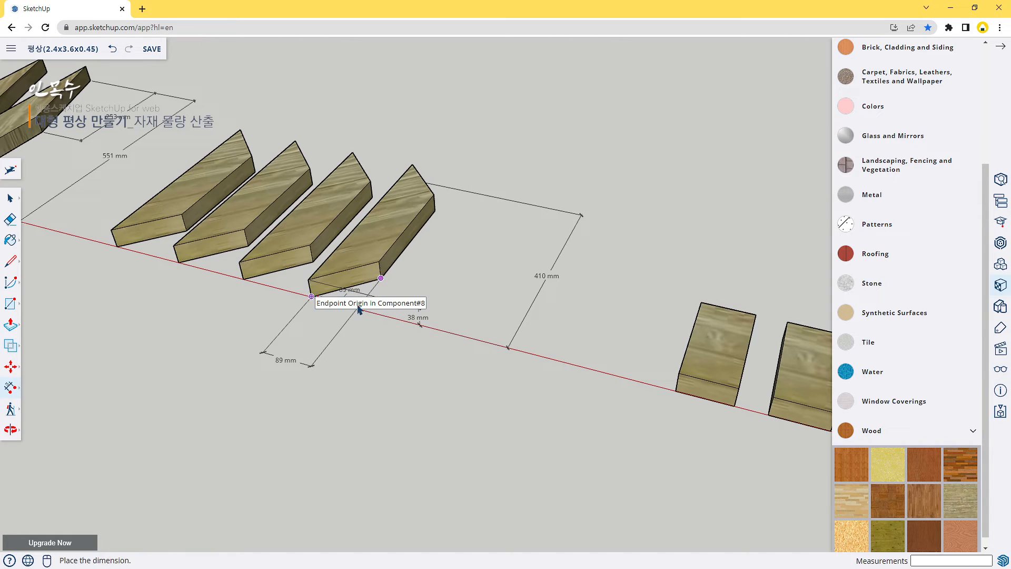
left_click(385, 314)
Dimension the lengthwise setback of the mitre cut at the outer piece's far end, away from the red axis.
mouse_move(555, 233)
middle_mouse_down()
mouse_move(361, 285)
mouse_move(198, 298)
mouse_move(544, 224)
middle_mouse_up()
left_click(546, 191)
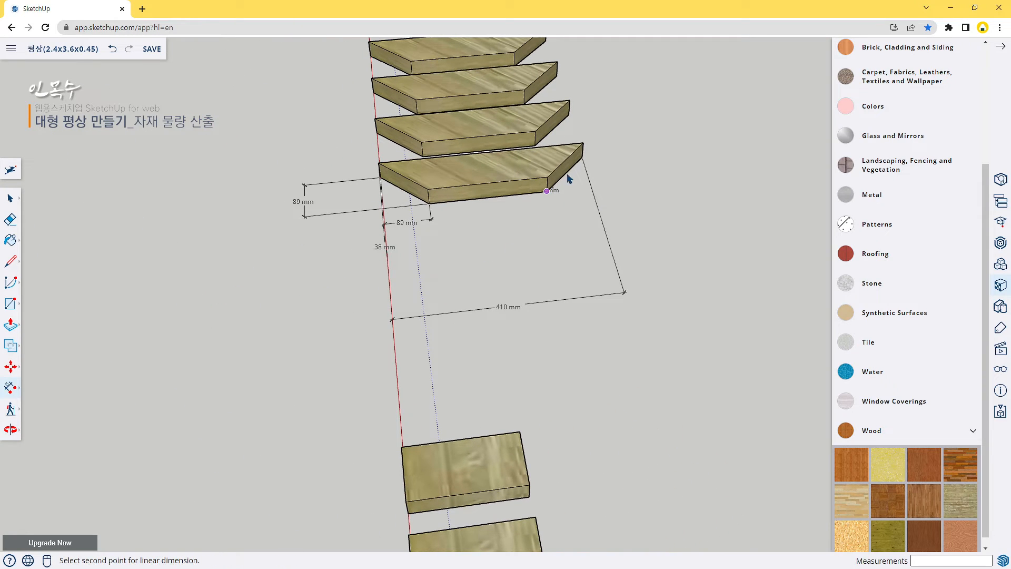
left_click(583, 157)
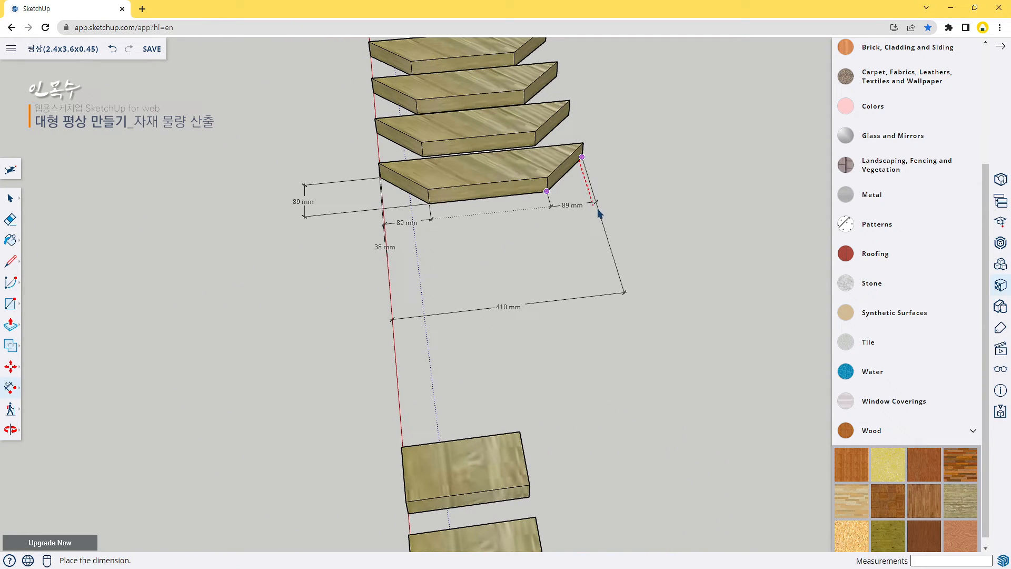
left_click(599, 204)
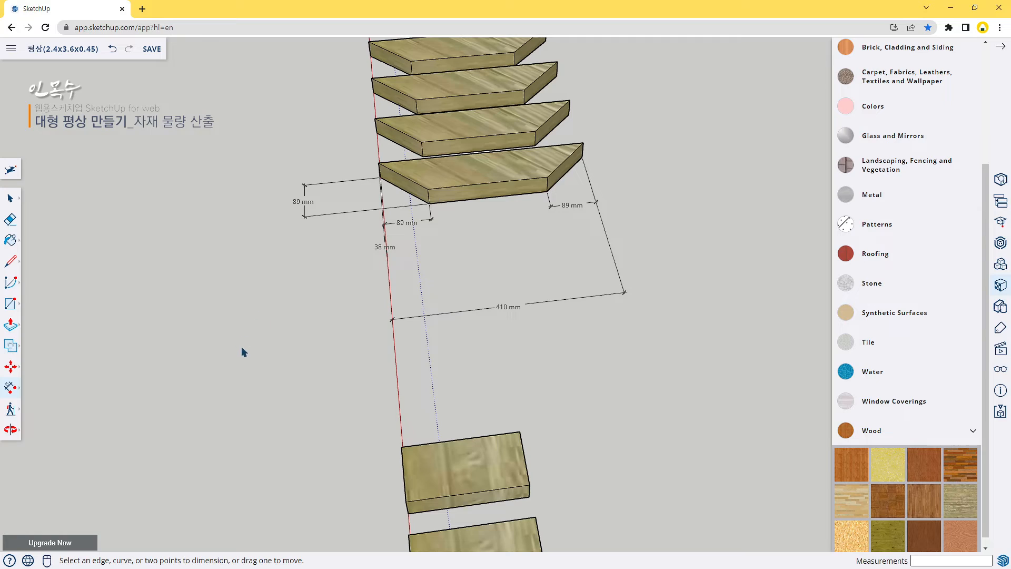
Dimension the length of the outer one of the two short blocks, placing the dimension on the side facing the six thick posts.
middle_click_drag(244, 351, 593, 318)
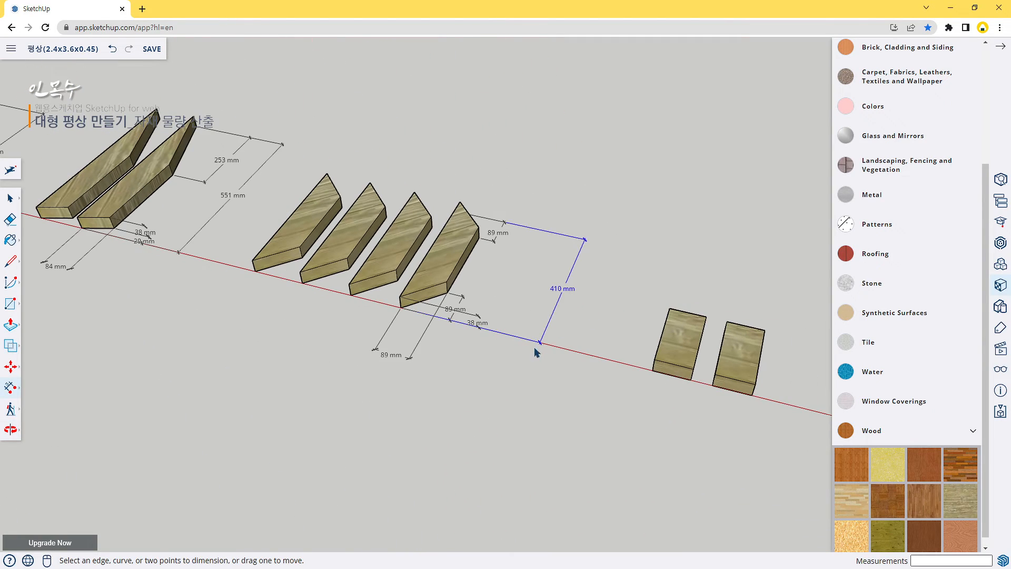
middle_click_drag(590, 355, 410, 315, "shift")
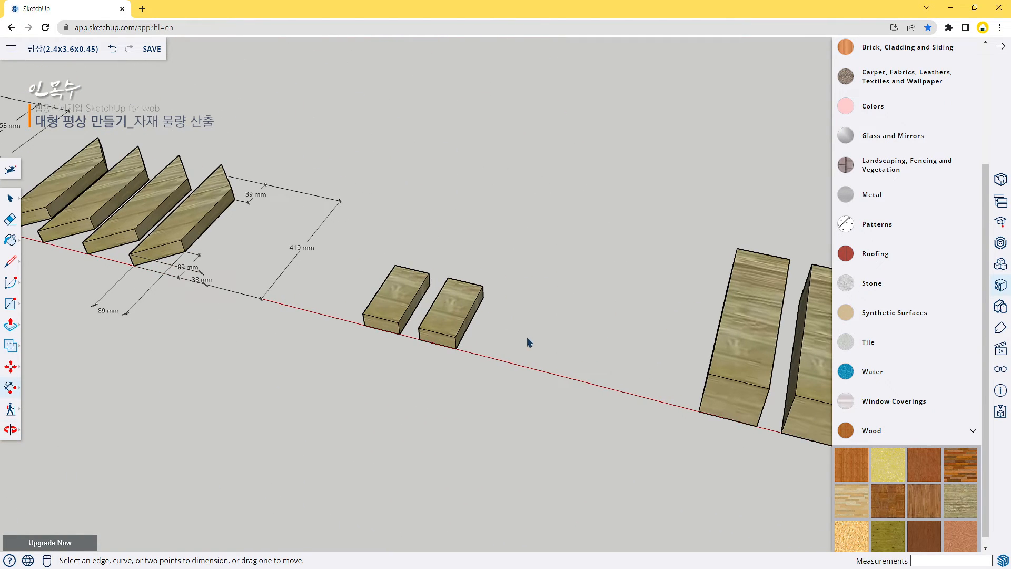
middle_click_drag(528, 342, 377, 311)
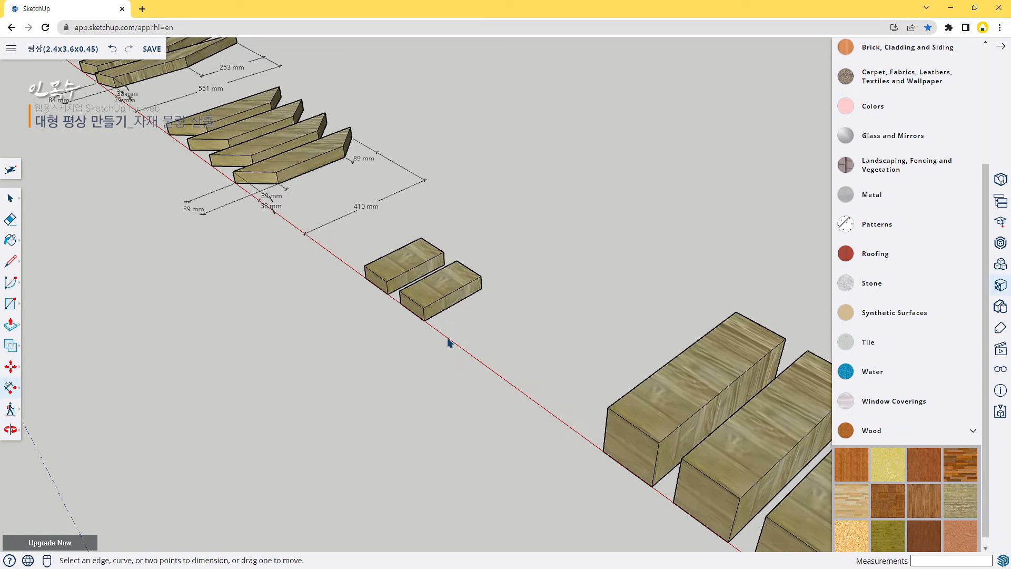
scroll(448, 343, "up", 4)
left_click(403, 315)
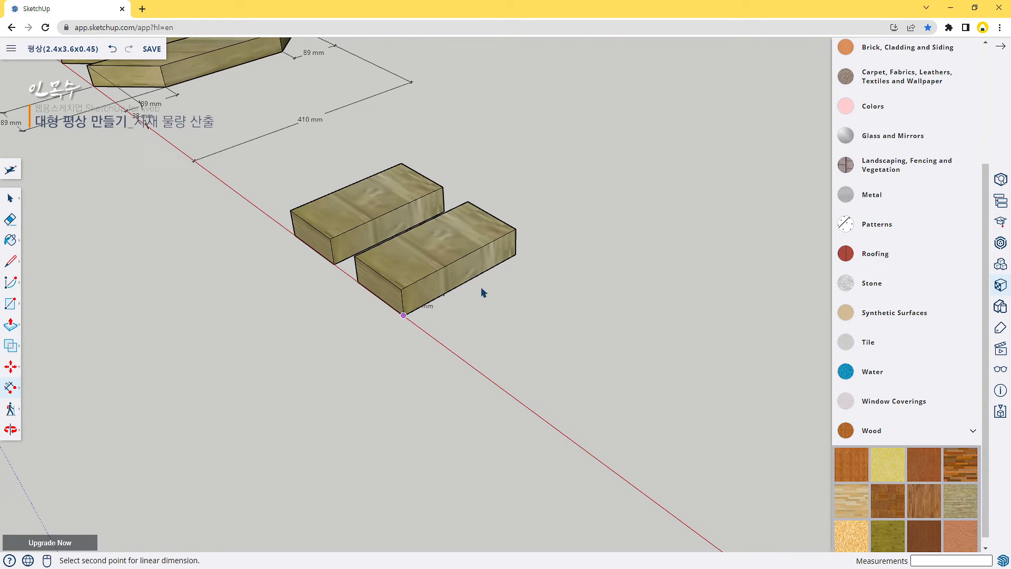
left_click(519, 254)
scroll(689, 354, "down", 2)
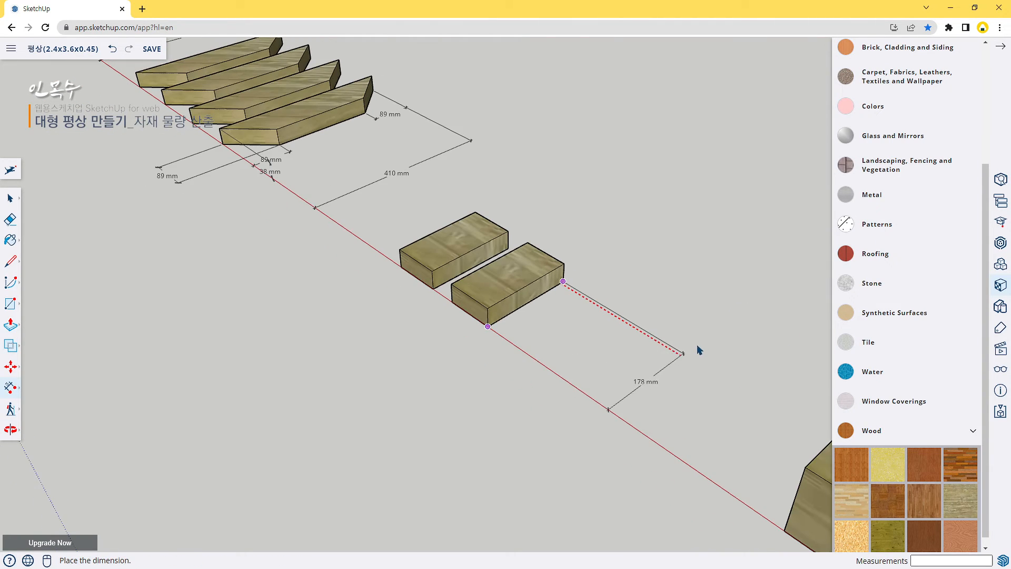
left_click(699, 350)
Dimension the width of the outer short block along the red axis, placing the dimension in front of its end.
middle_click_drag(442, 419, 547, 395)
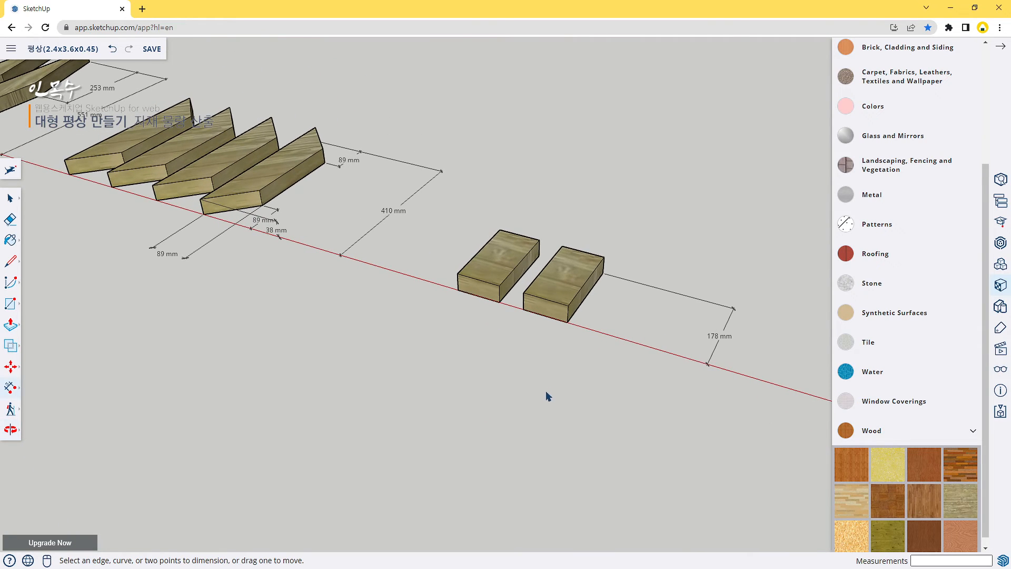
left_click(523, 309)
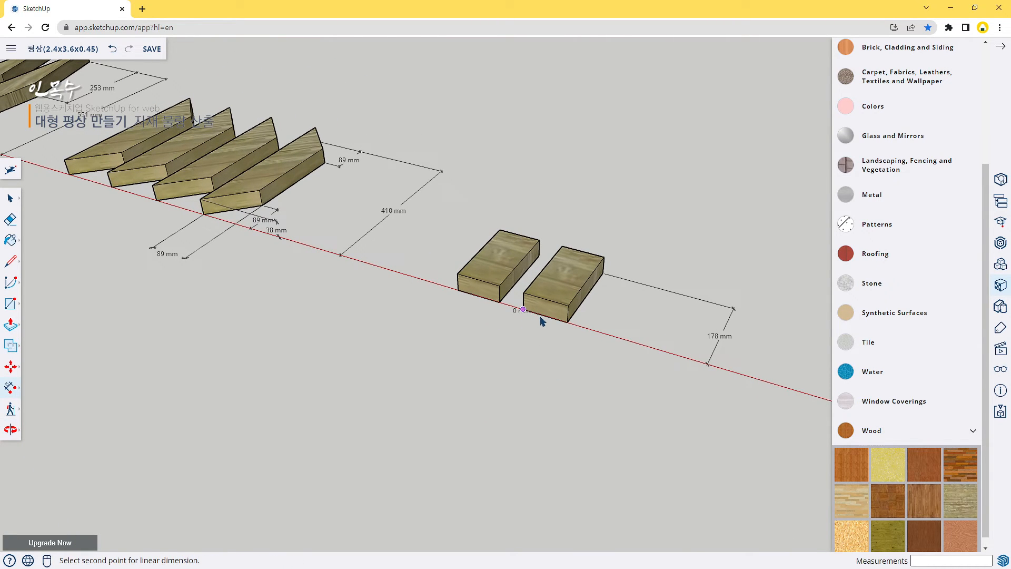
left_click(567, 321)
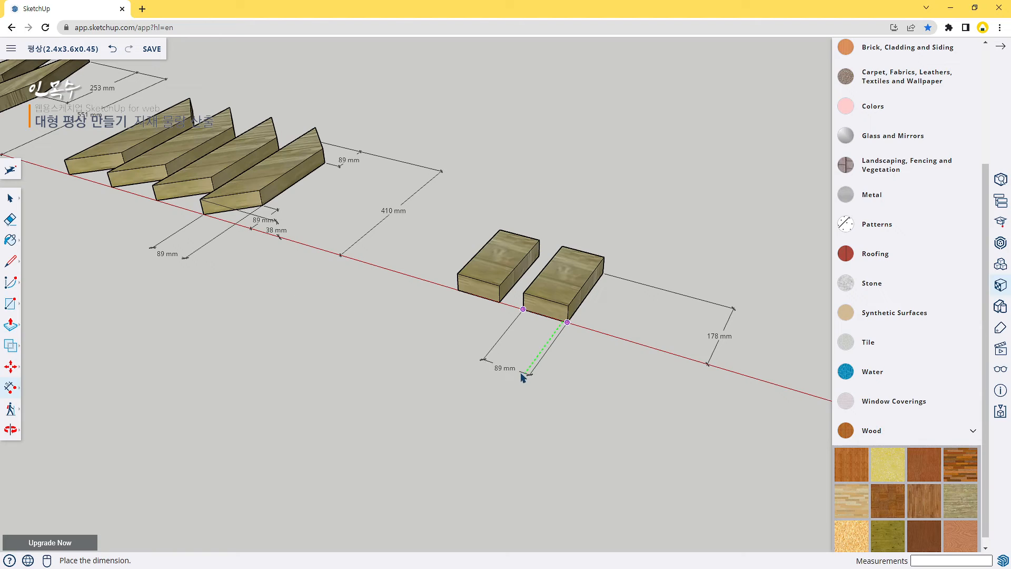
left_click(529, 371)
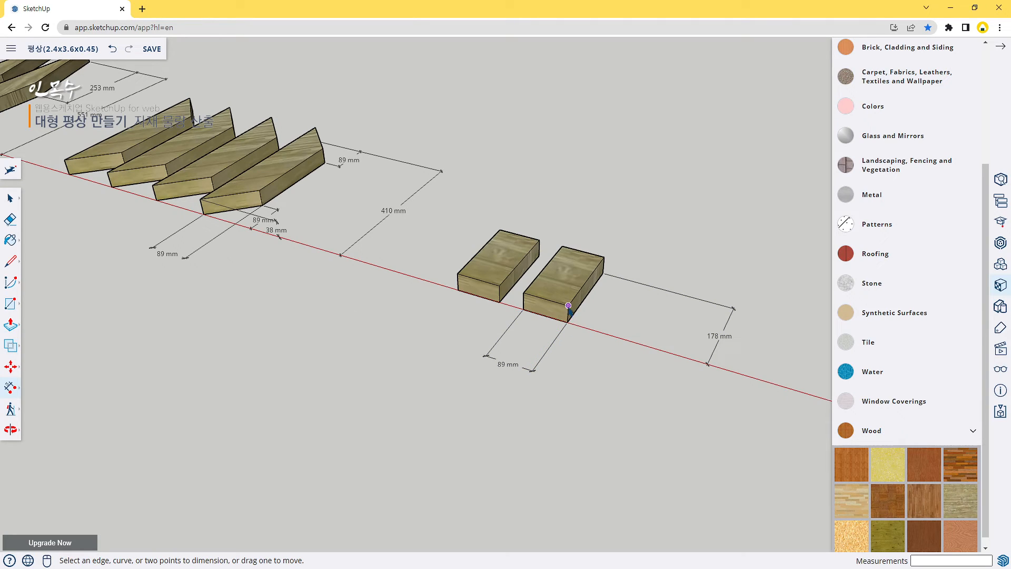
Dimension the thickness of the outer short block at its corner on the red axis, placing the dimension beside the block.
left_click(568, 308)
left_click(567, 322)
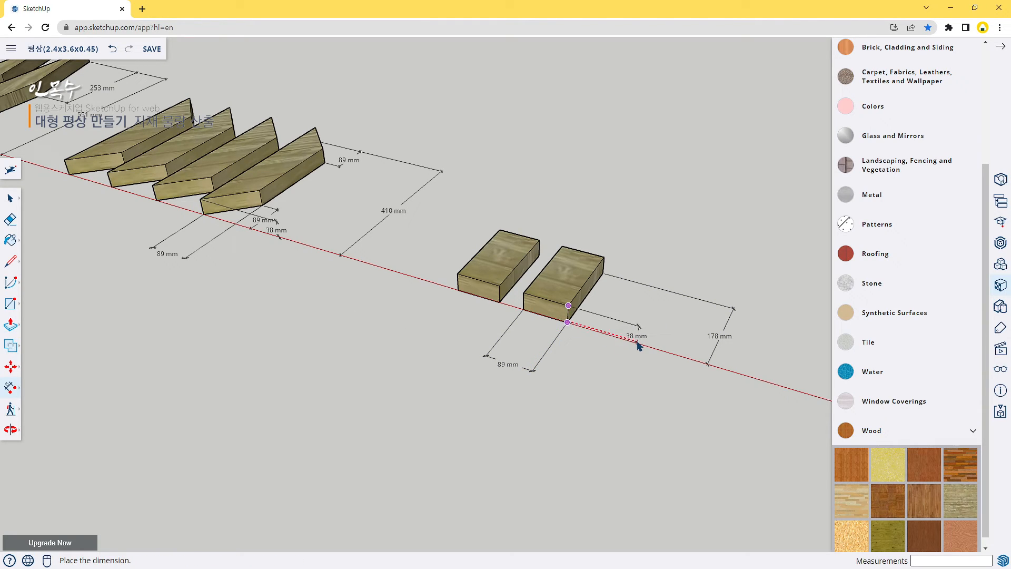
left_click(634, 342)
Dimension the length of the outermost of the six thick posts, placing the dimension on the row's free side.
scroll(648, 384, "down", 5)
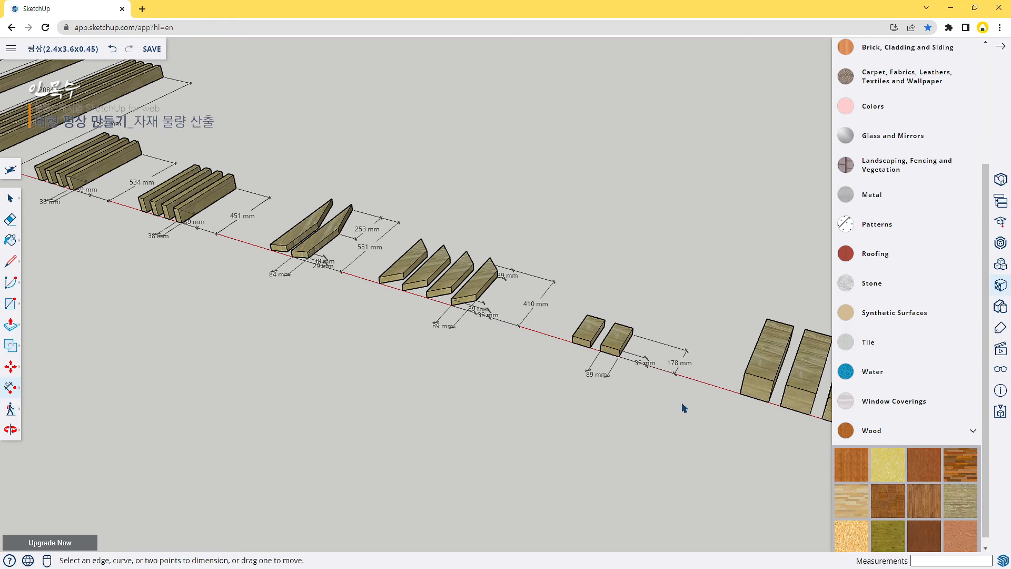
middle_click_drag(684, 406, 396, 328)
scroll(562, 370, "down", 2)
middle_click_drag(602, 385, 442, 381)
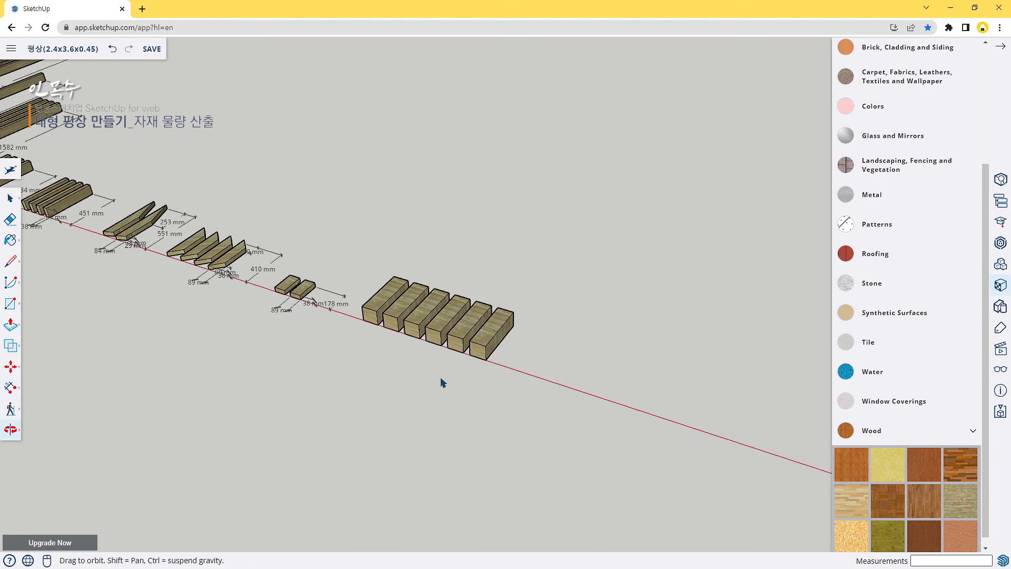
scroll(458, 355, "up", 6)
middle_click_drag(411, 343, 360, 343)
left_click(344, 339)
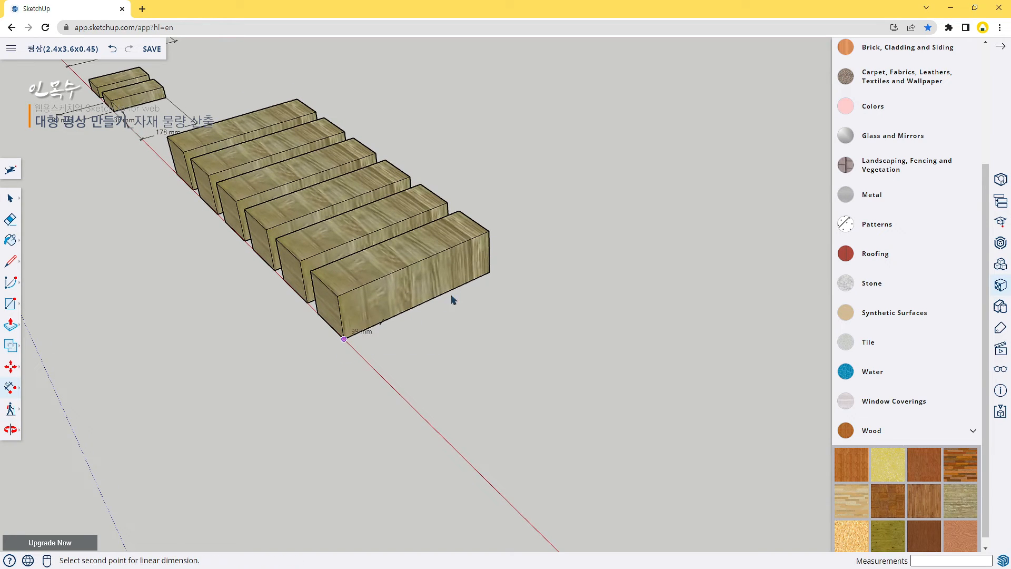
left_click(489, 272)
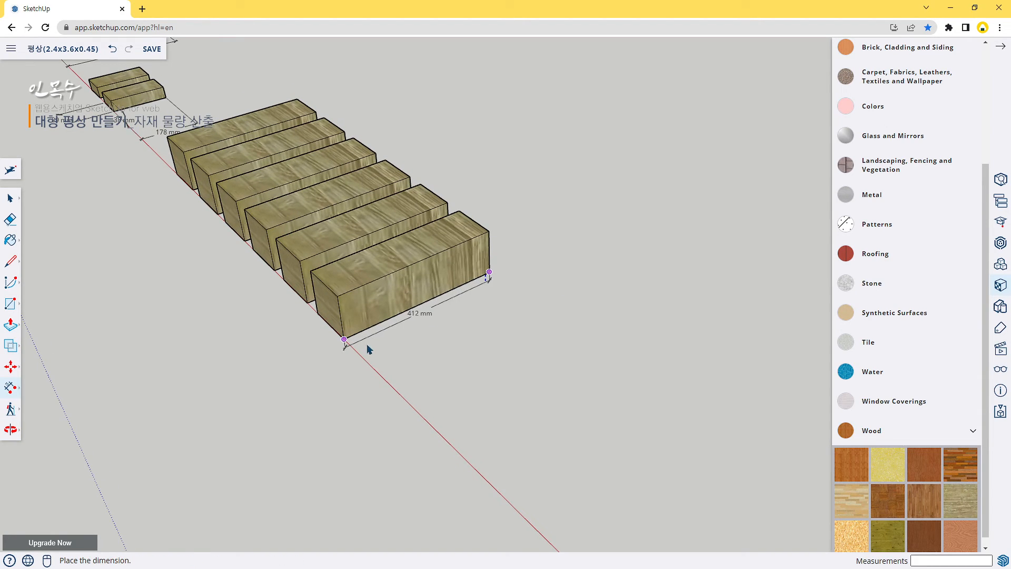
left_click(592, 330)
Dimension the width of the outermost post along the red axis, placing the dimension in front of its end.
middle_click_drag(276, 442, 482, 393)
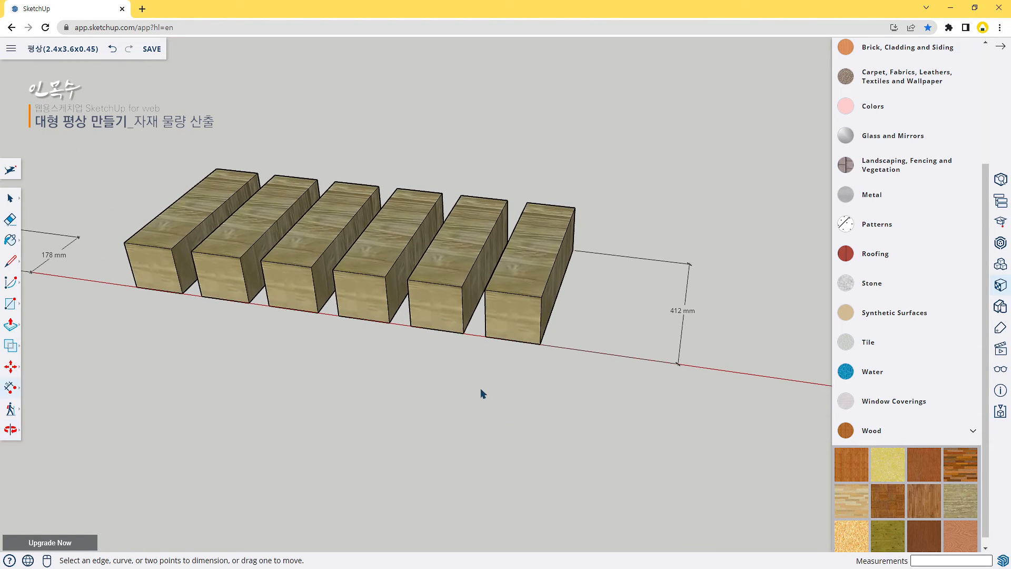
left_click(488, 338)
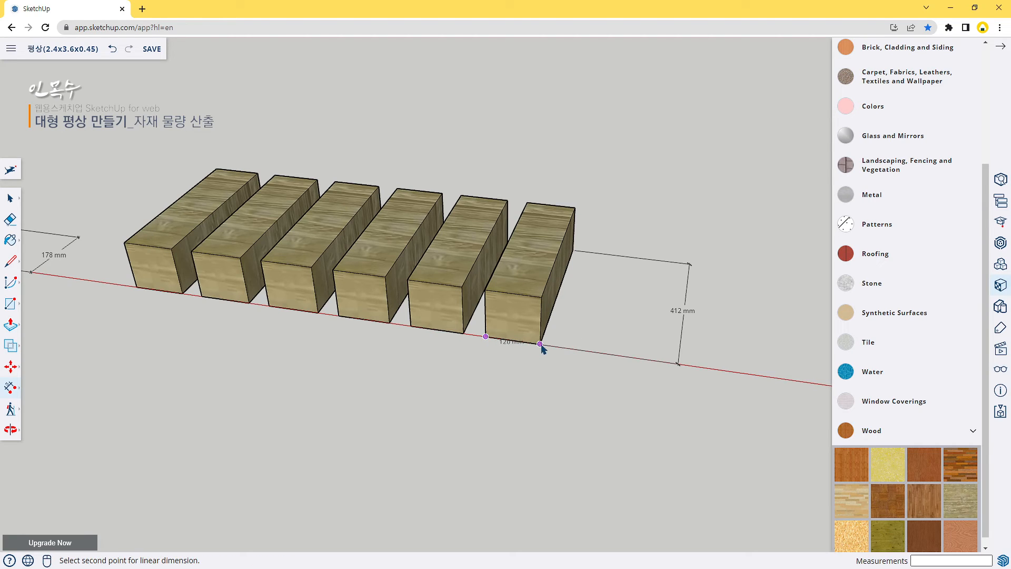
left_click(541, 343)
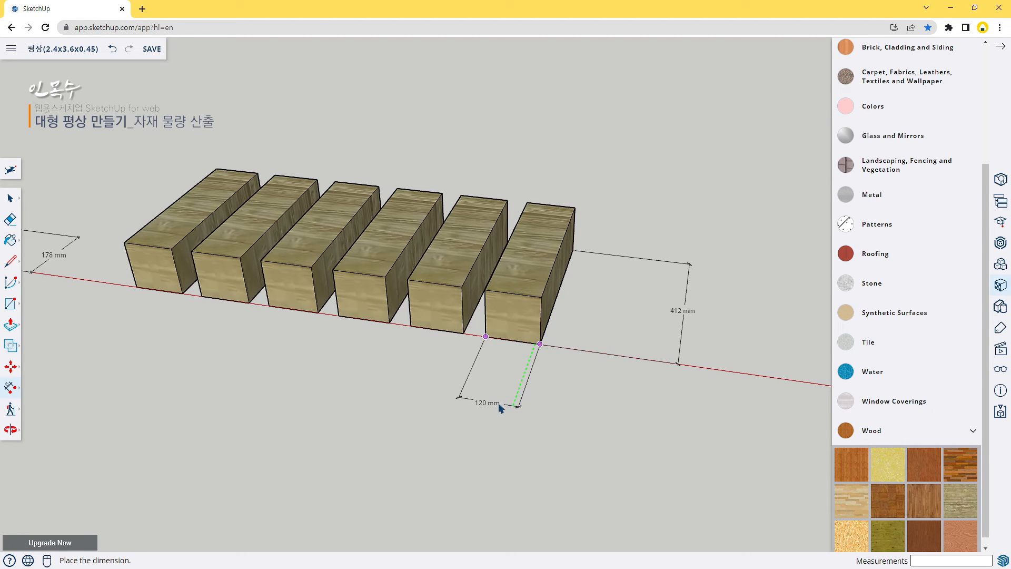
scroll(507, 390, "down", 3)
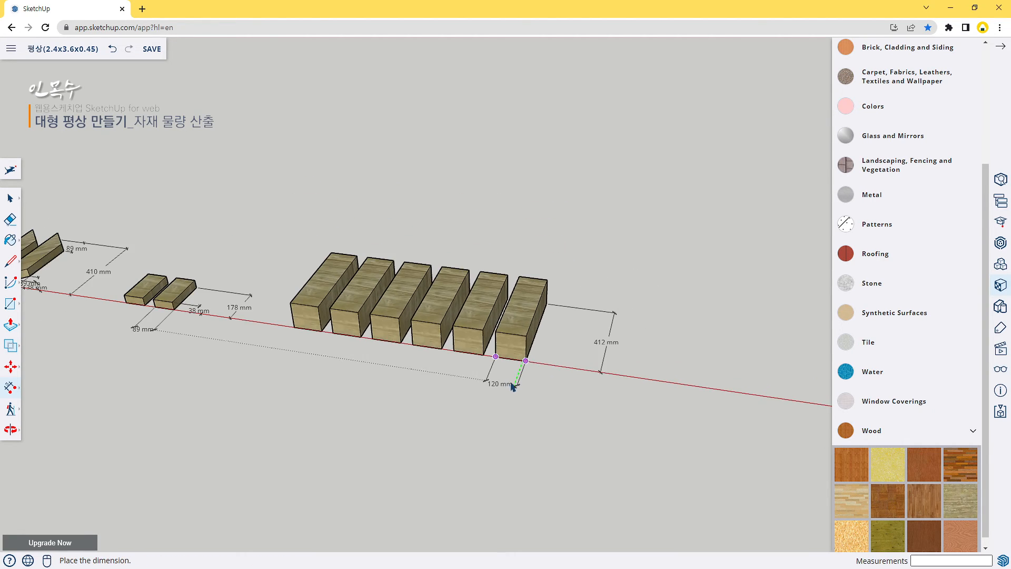
left_click(511, 390)
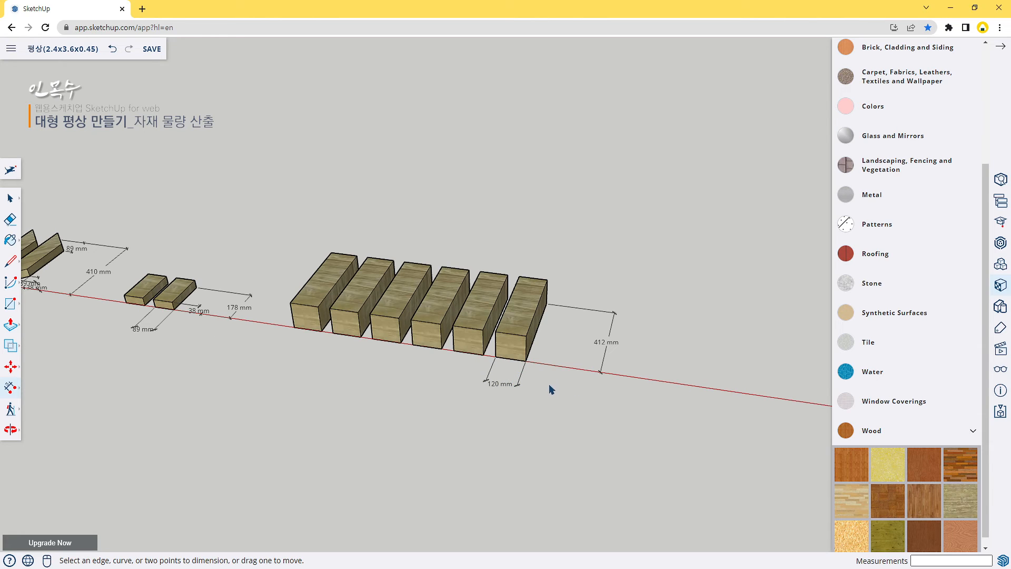
Dimension the height of the outermost post's end section at its corner on the red axis, placing the dimension beside the post.
scroll(551, 390, "up", 2)
left_click(514, 312)
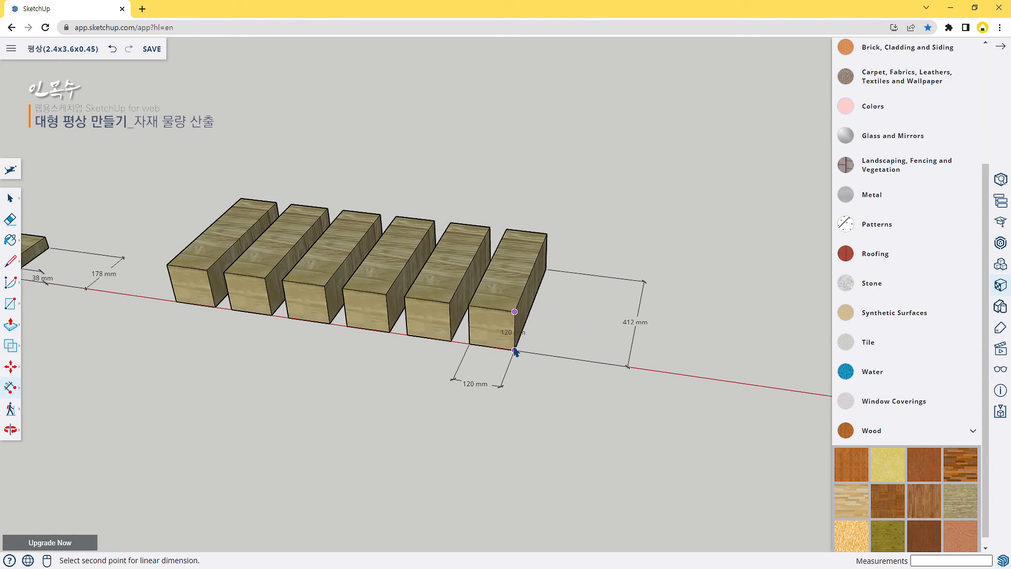
left_click(514, 349)
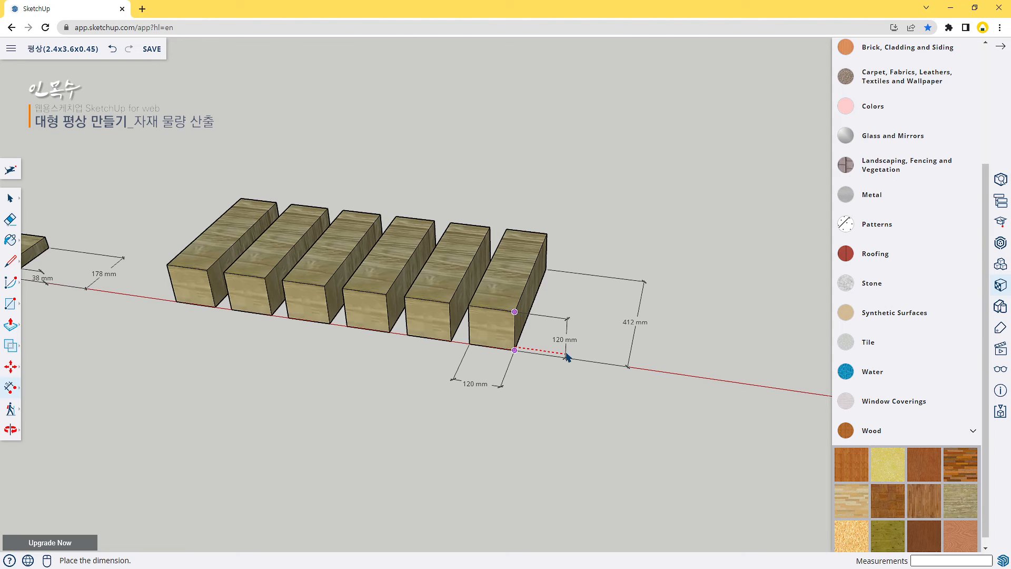
left_click(566, 357)
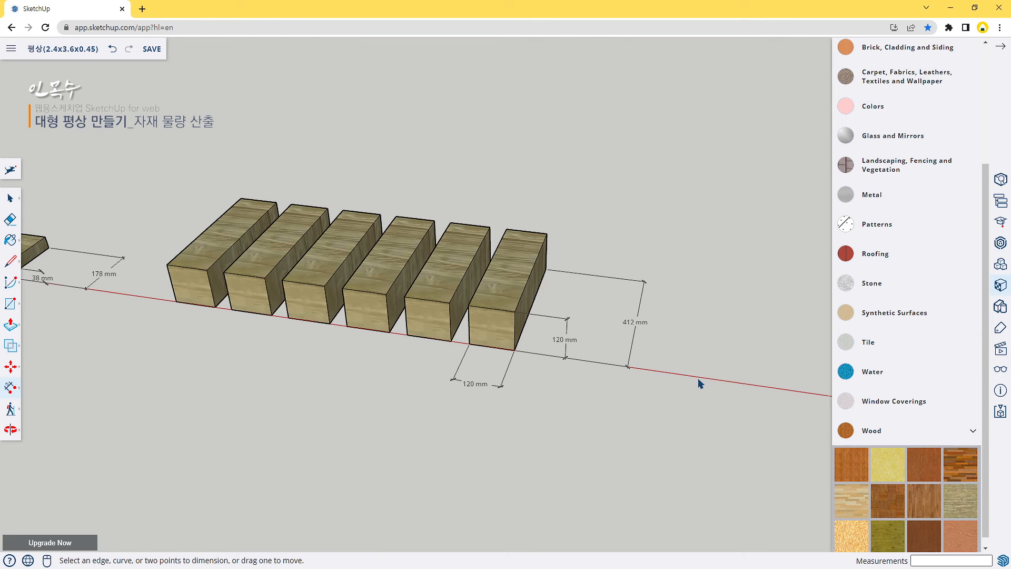
scroll(700, 384, "down", 3)
middle_click_drag(705, 390, 426, 363)
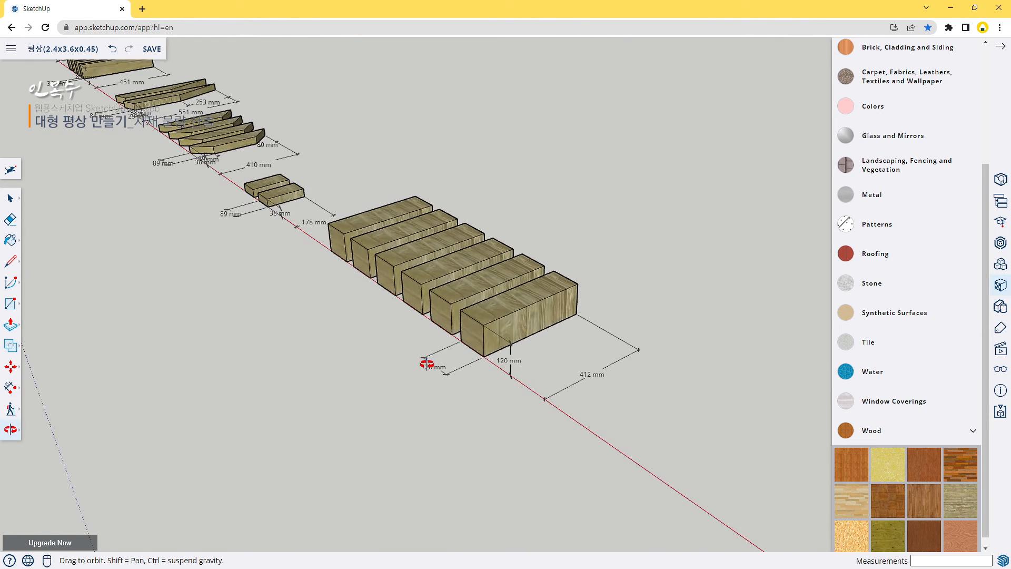
scroll(408, 368, "down", 8)
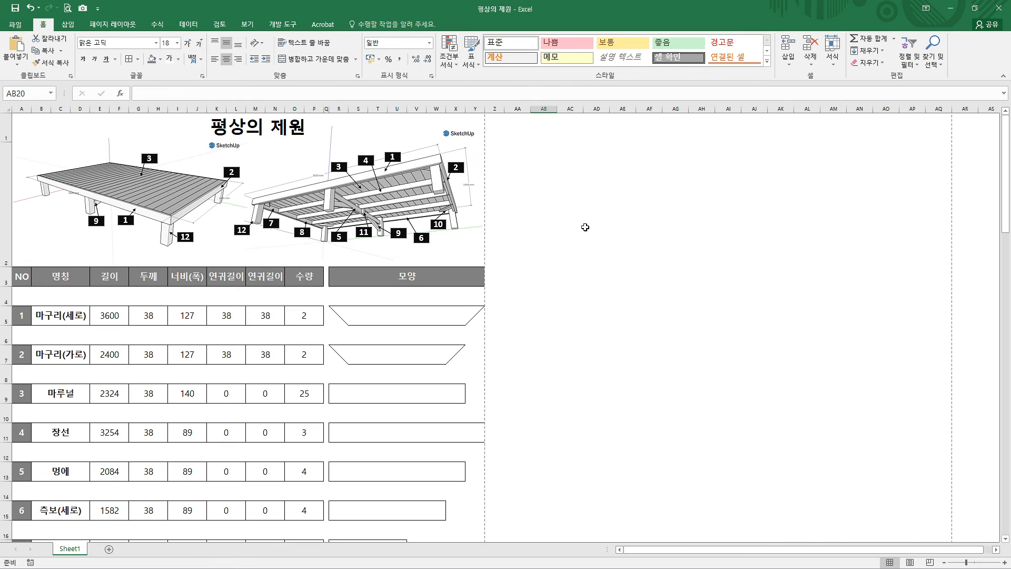
Switch to the 평상의 제원 workbook in Excel, review the whole parts table and select the width cell of part 1.
scroll(584, 227, "down", 4)
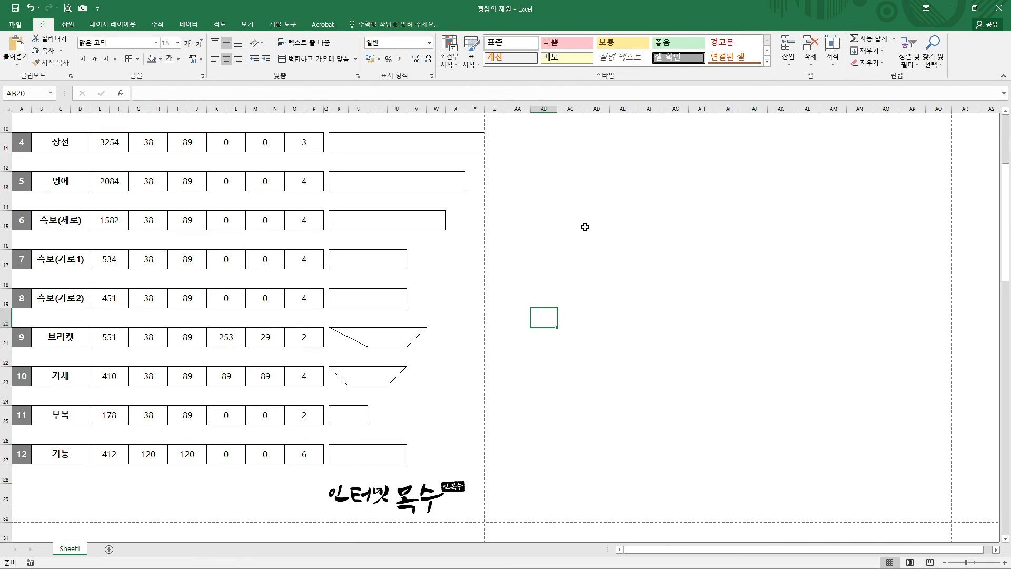
scroll(585, 227, "up", 5)
scroll(366, 236, "down", 3, "ctrl")
left_click(112, 226)
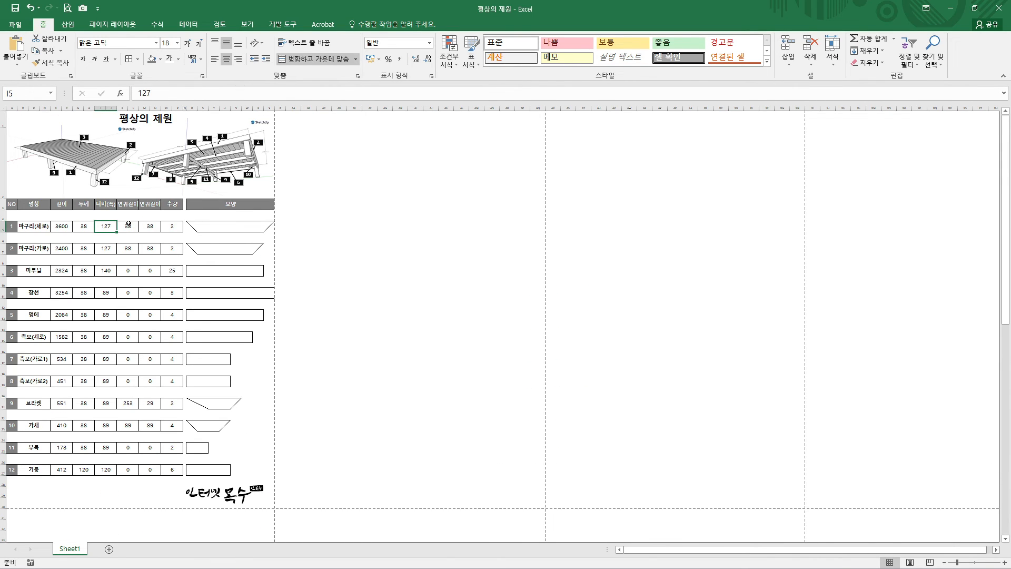